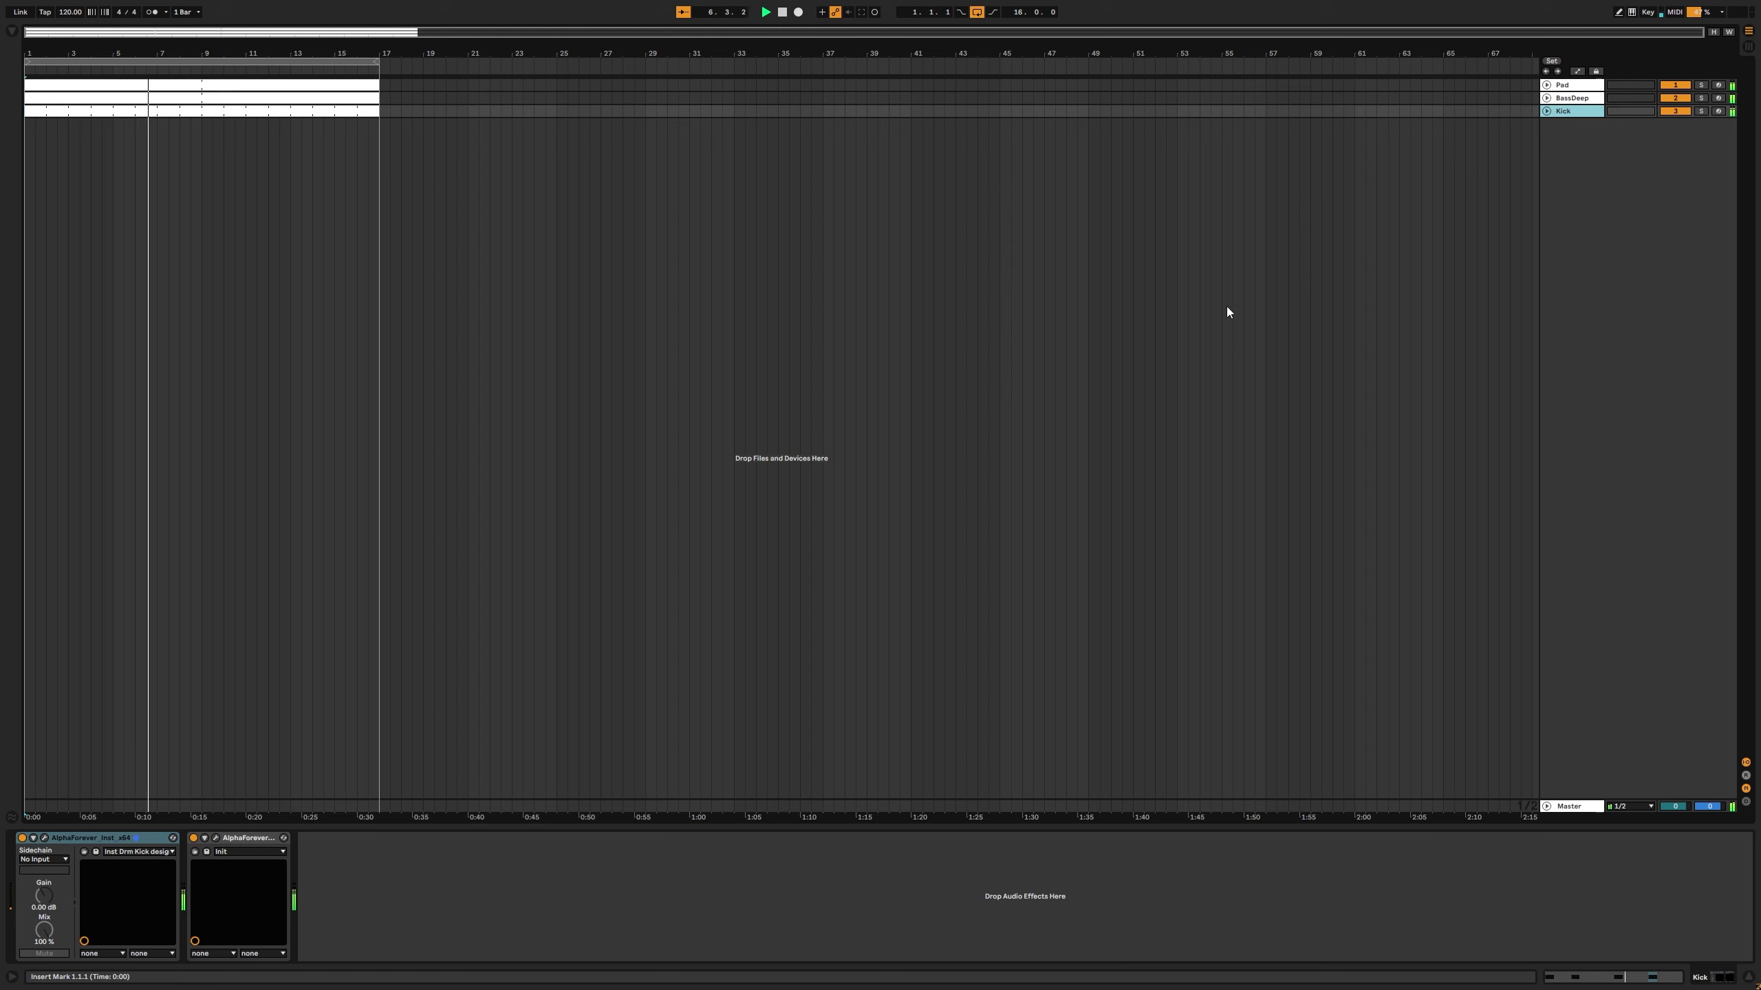
Step: Stop playback and inspect the device chains of the BassDeep and Pad tracks
key(space)
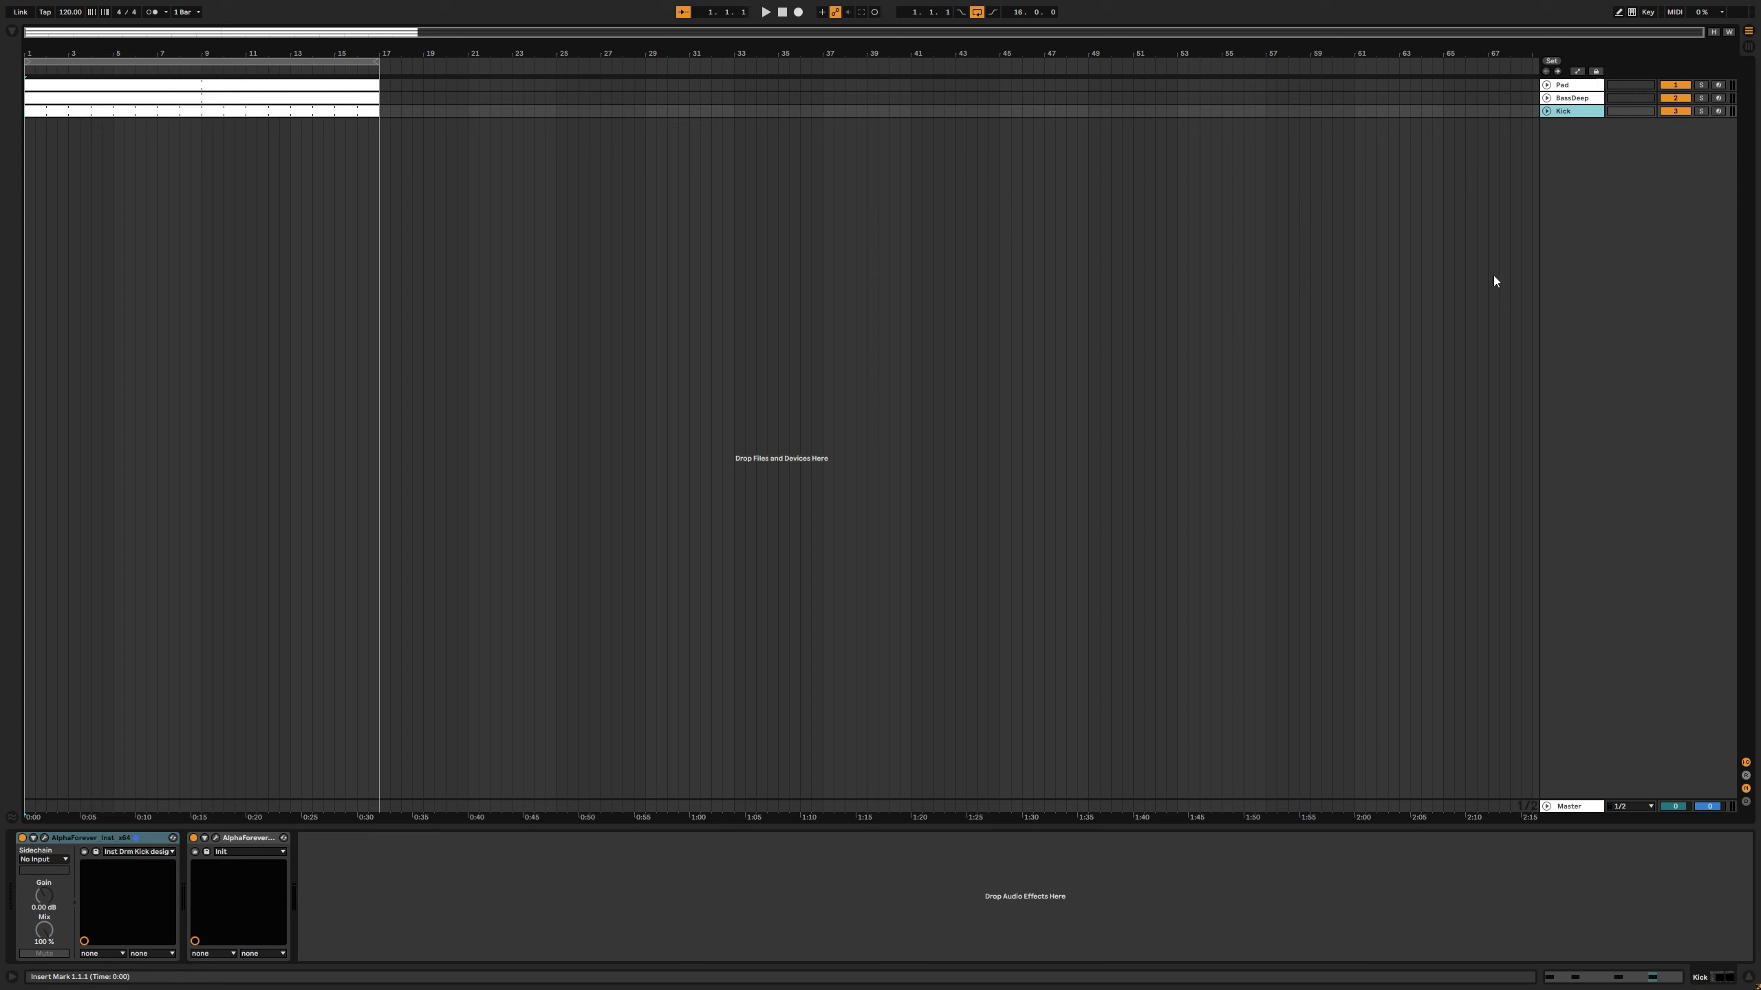
click(1572, 97)
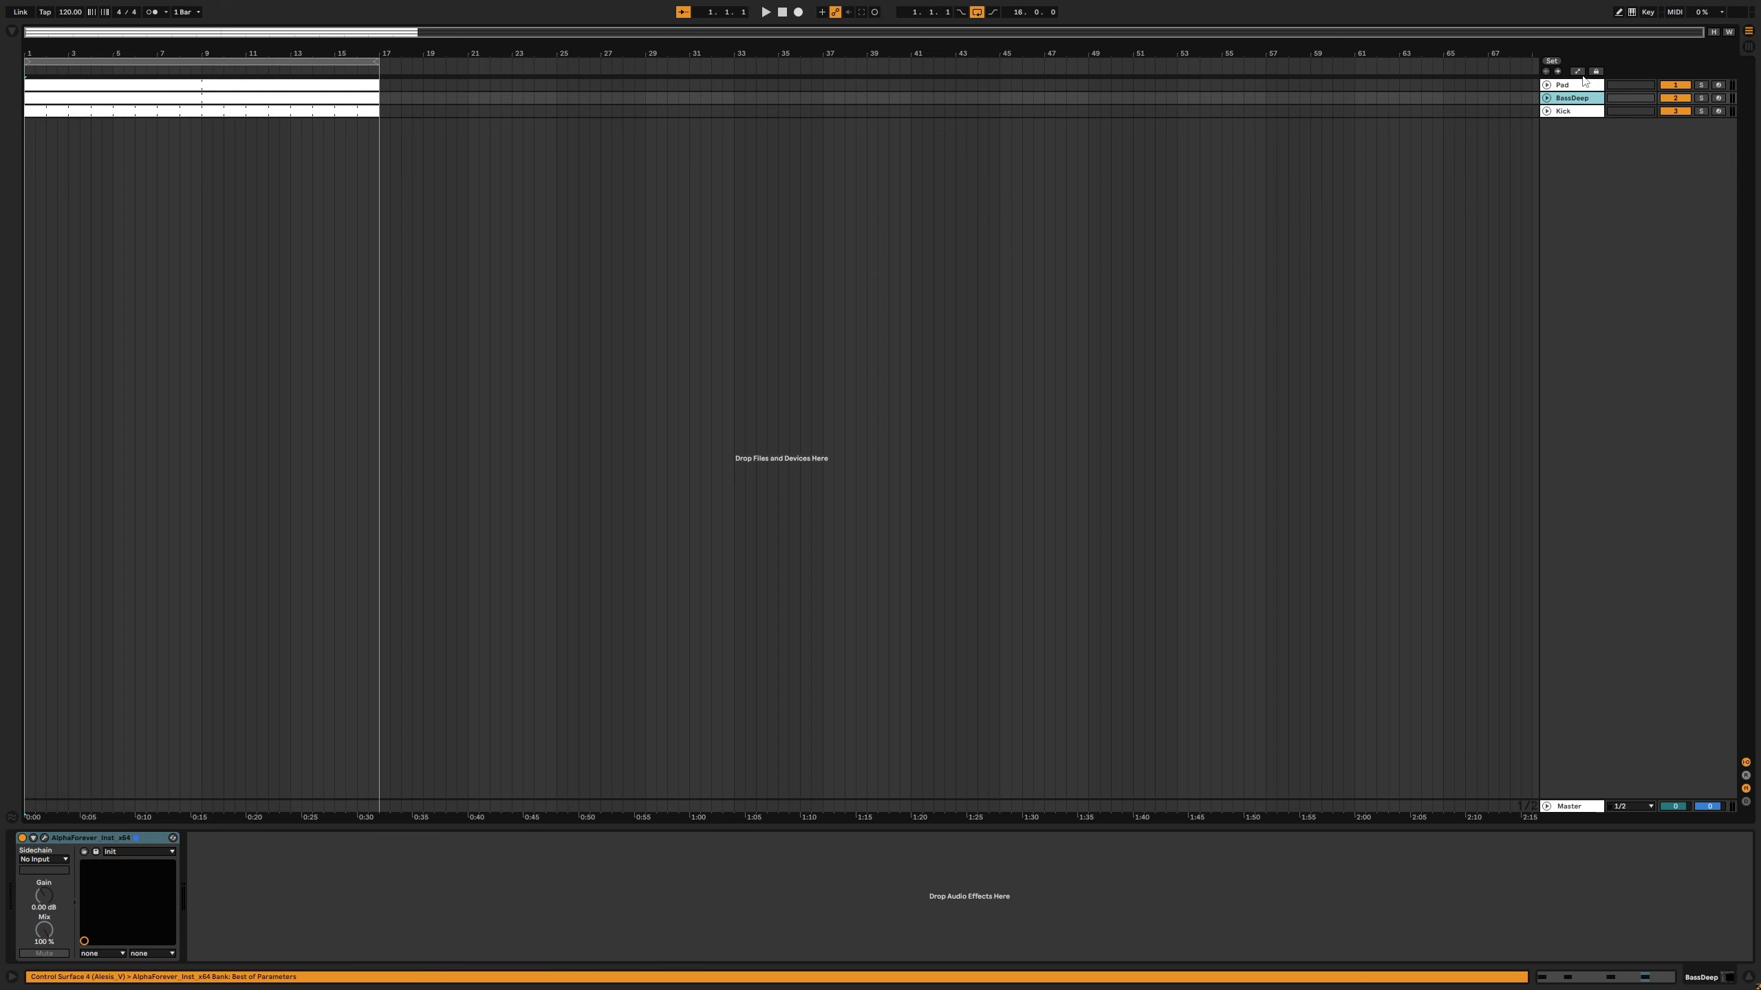
click(1583, 84)
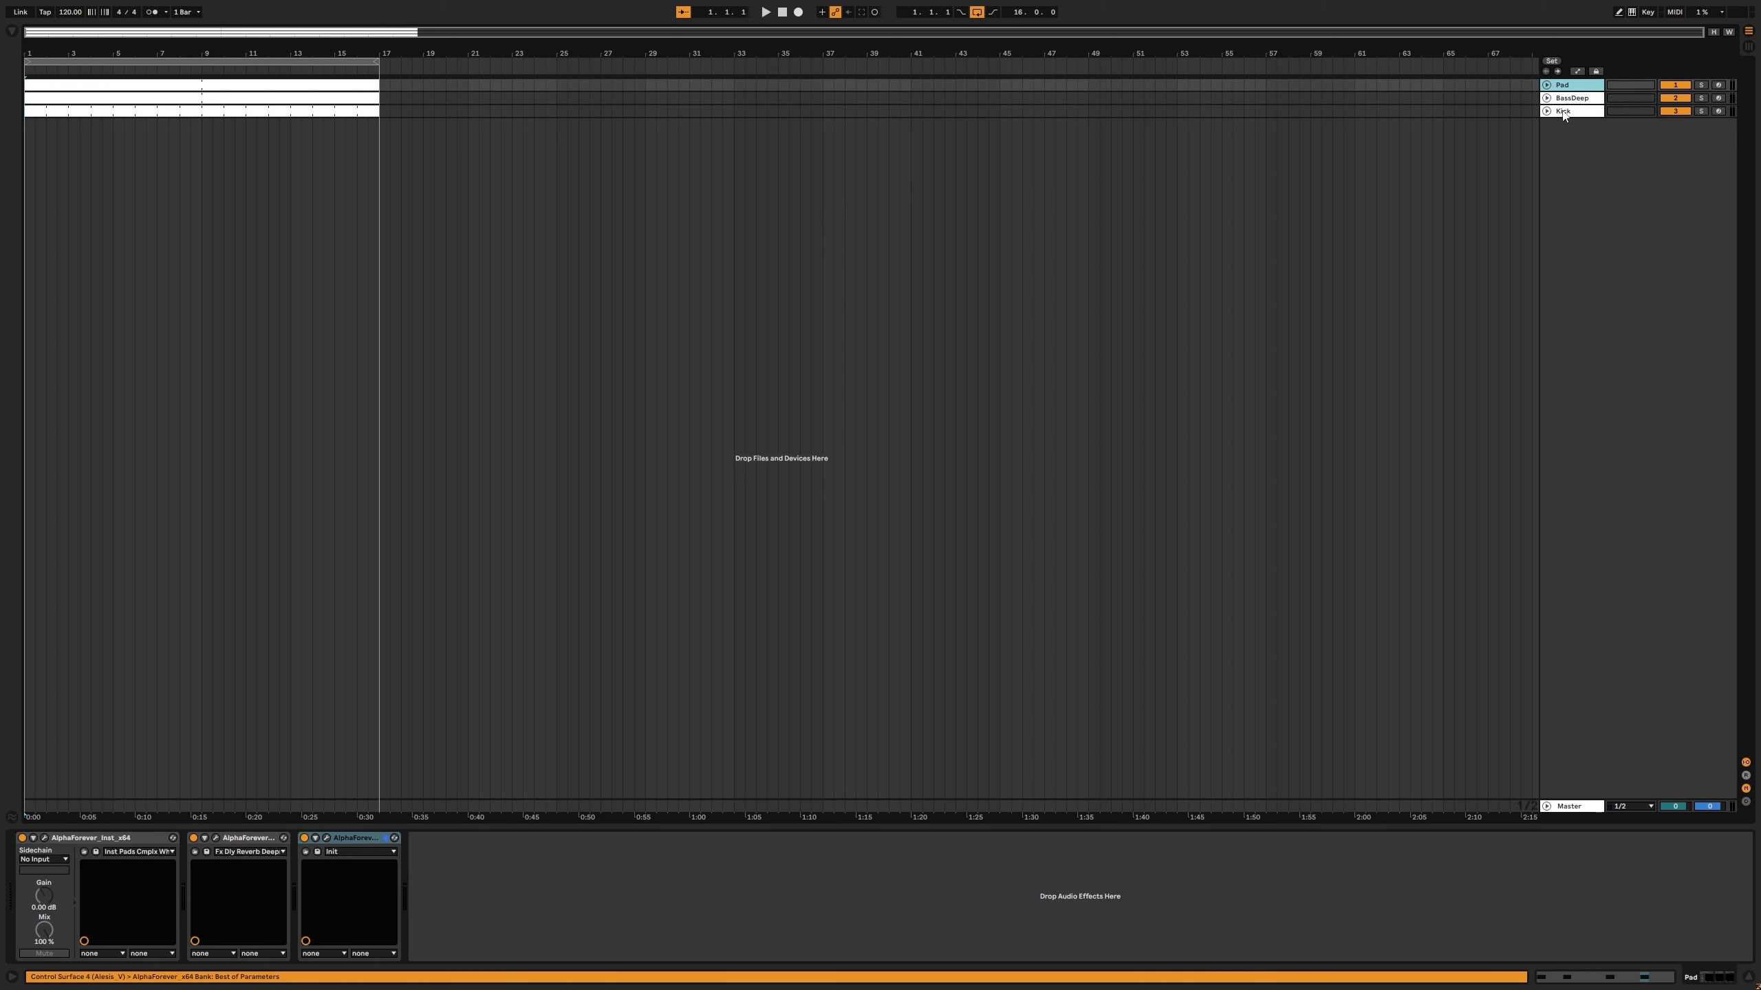
Step: Insert a new MIDI track below the Kick track and delete both AlphaForever devices loaded on it
click(1564, 112)
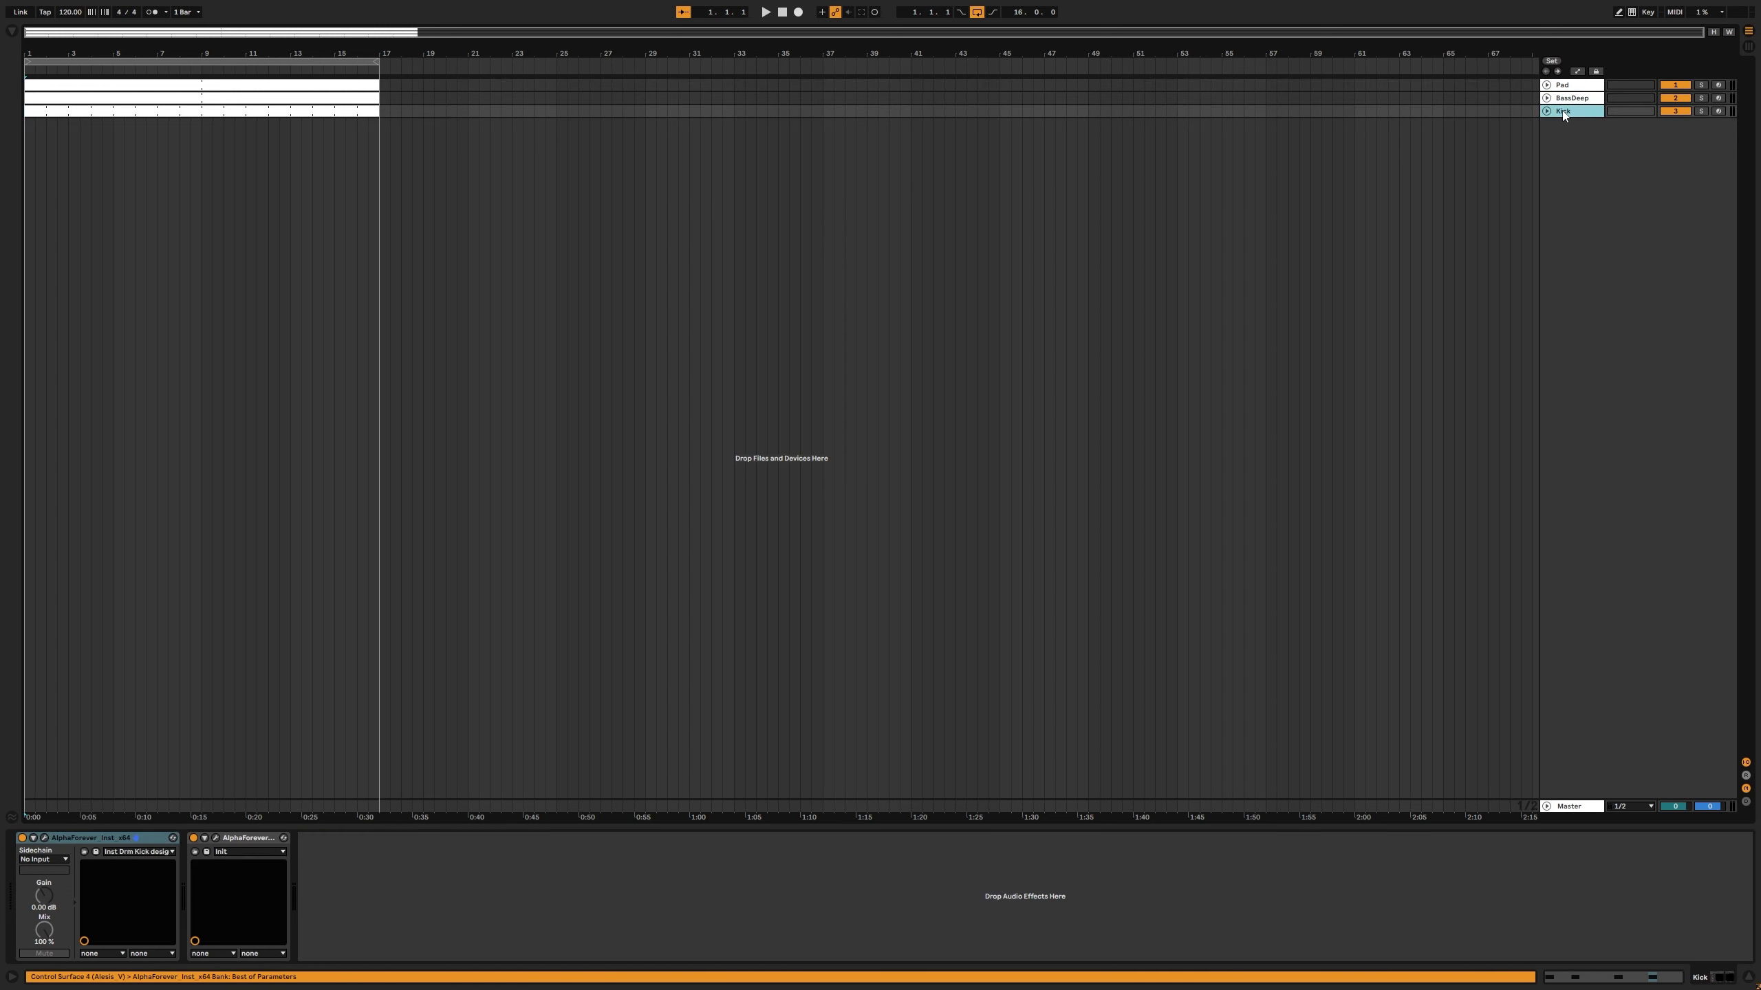
key(ctrl+shift+t)
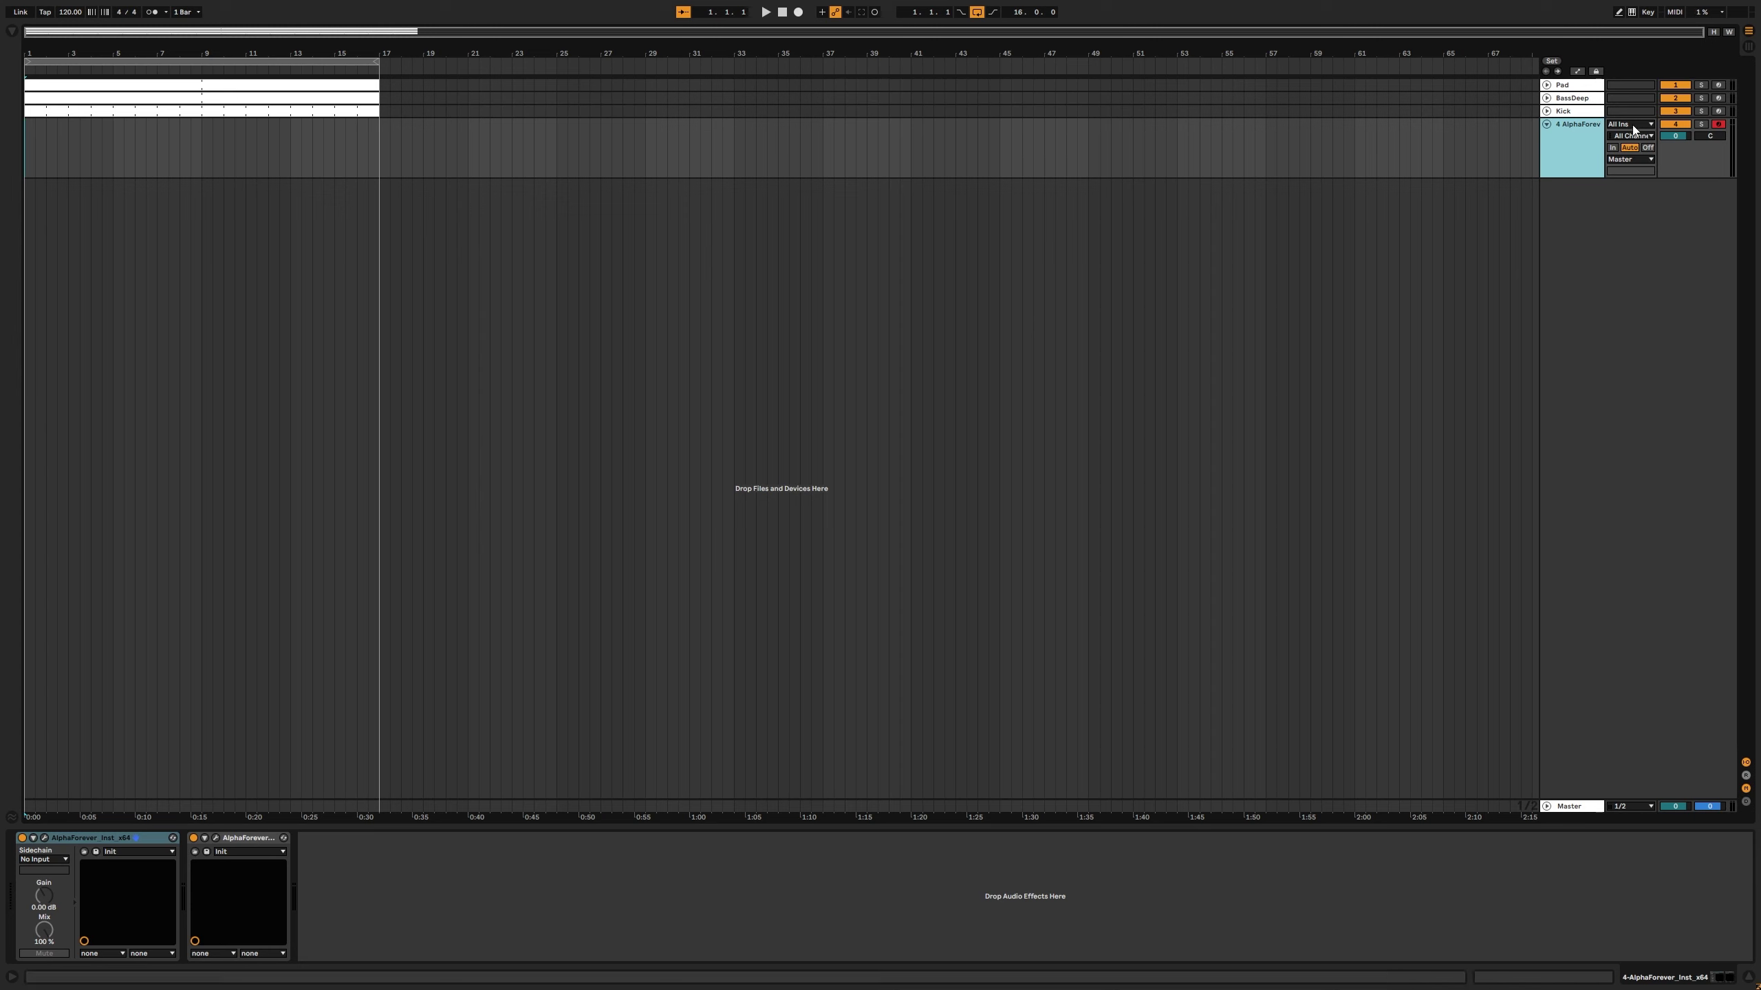
click(251, 840)
key(Delete)
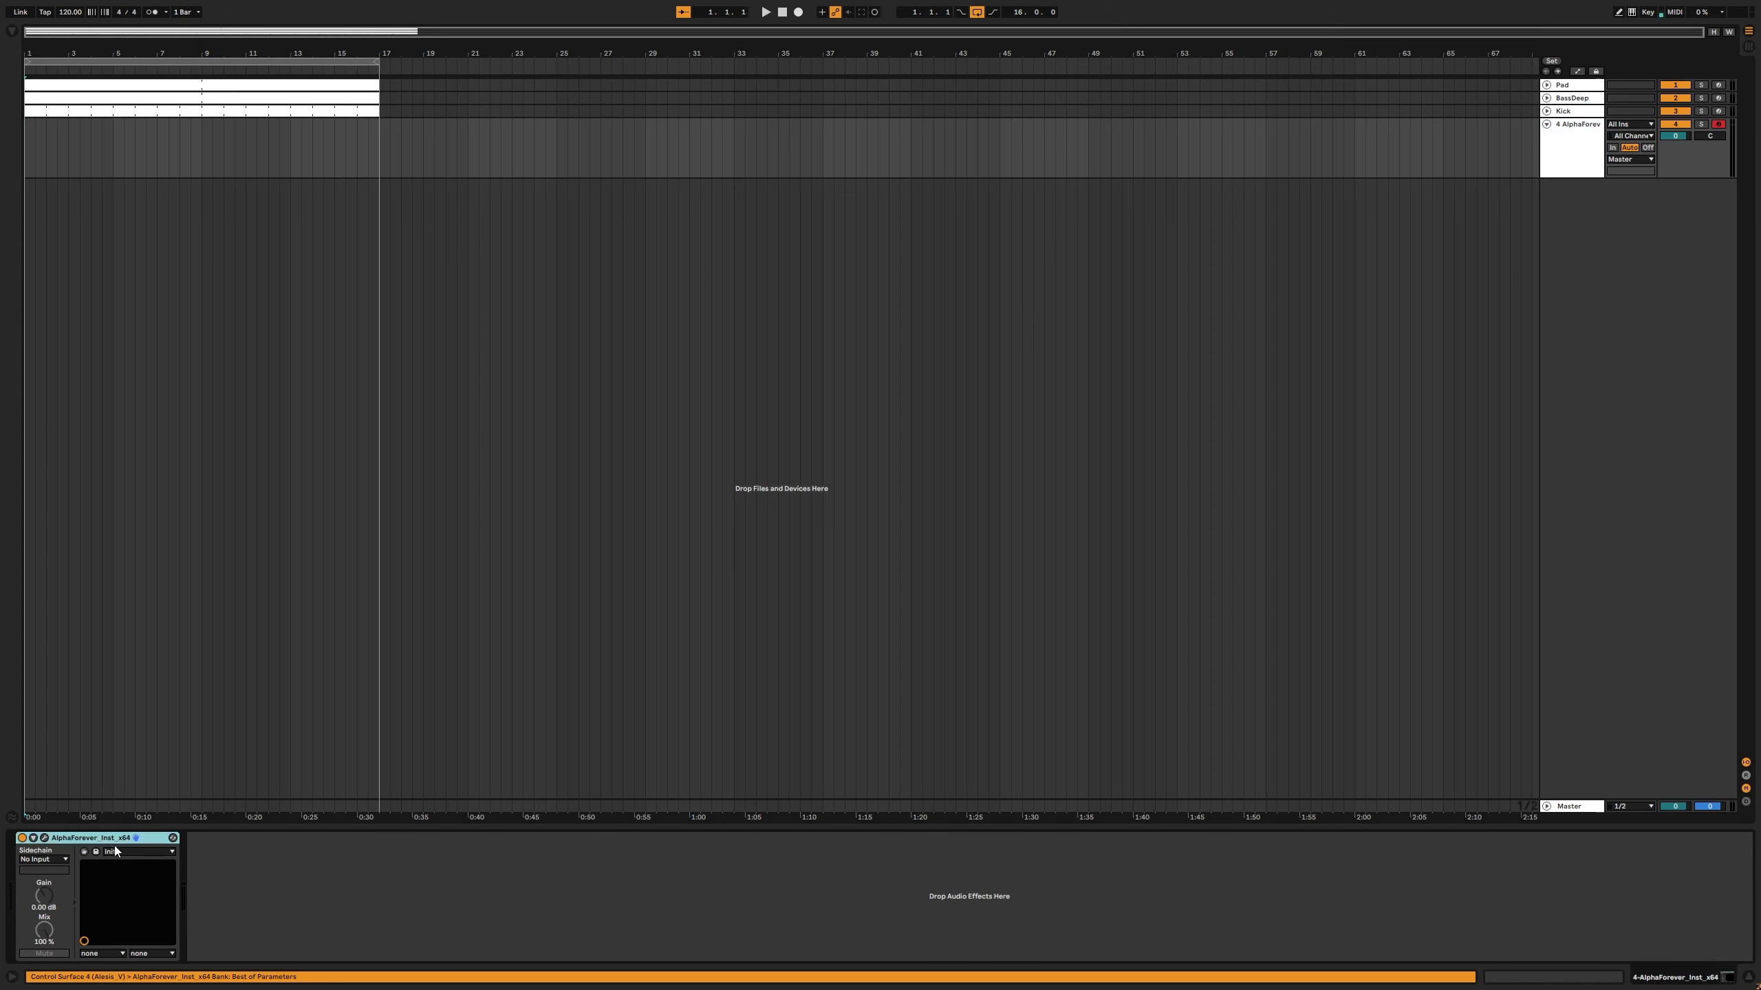
key(Delete)
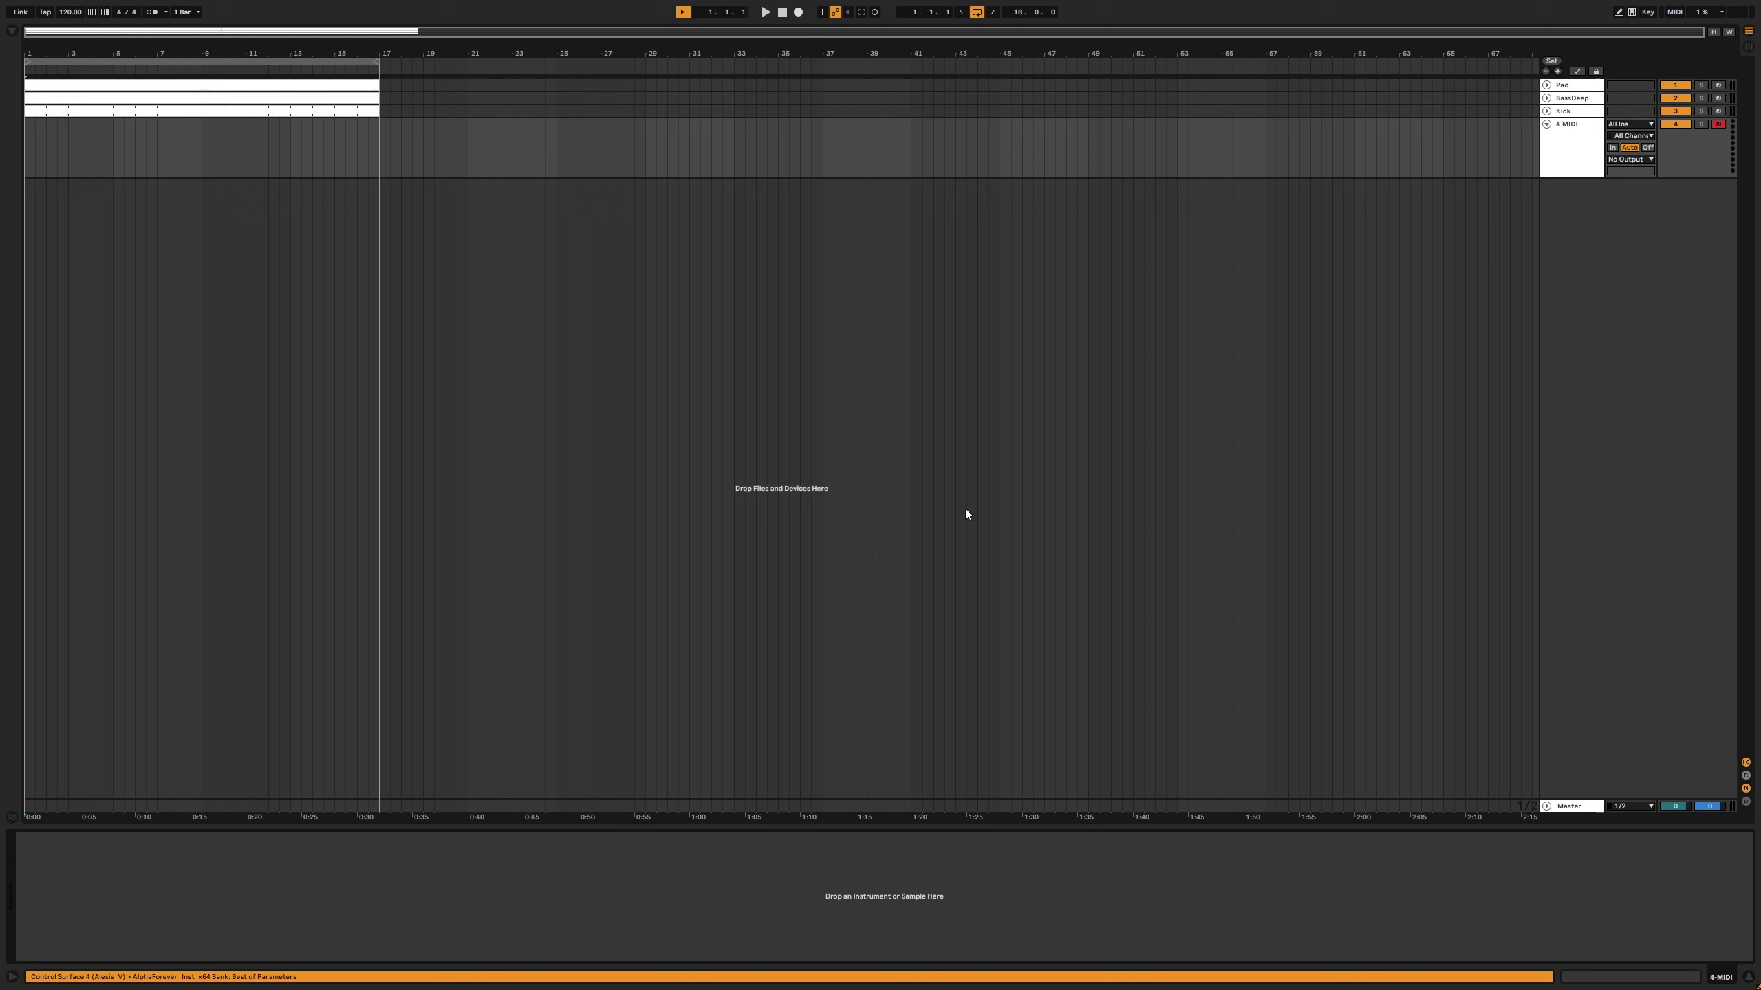
Step: Set the new MIDI track's input source to Kick with monitoring on In, and check the incoming notes during playback
click(1586, 132)
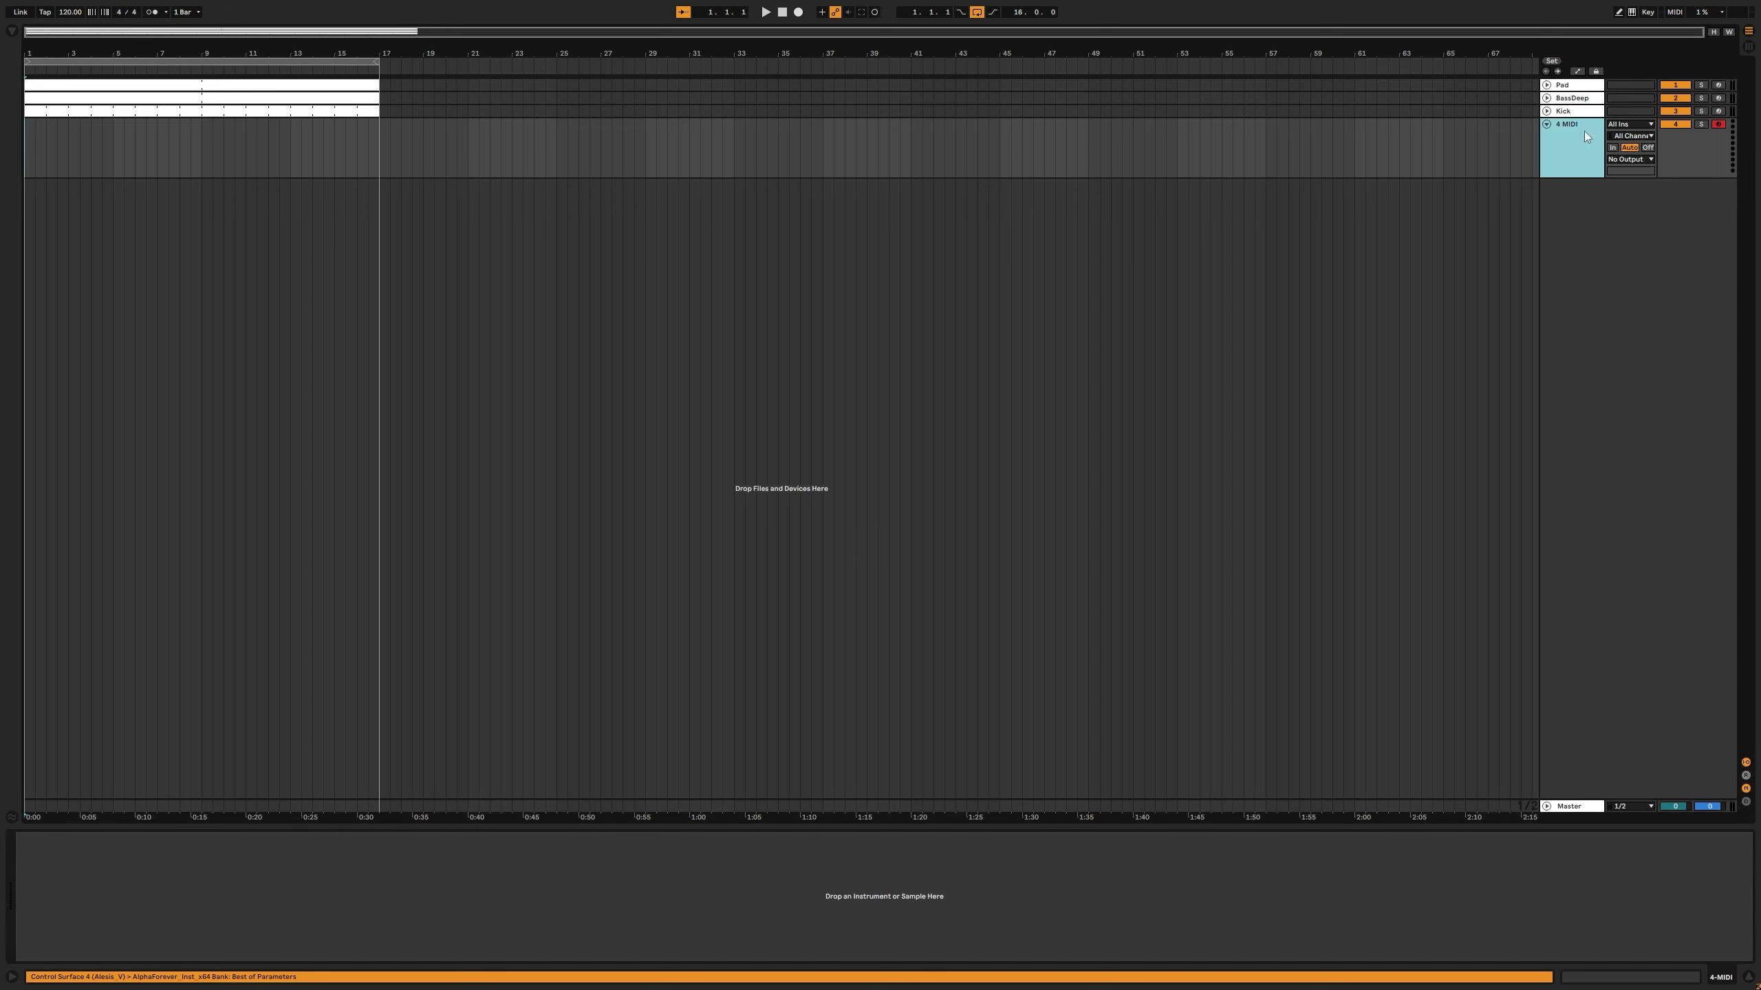
click(1635, 125)
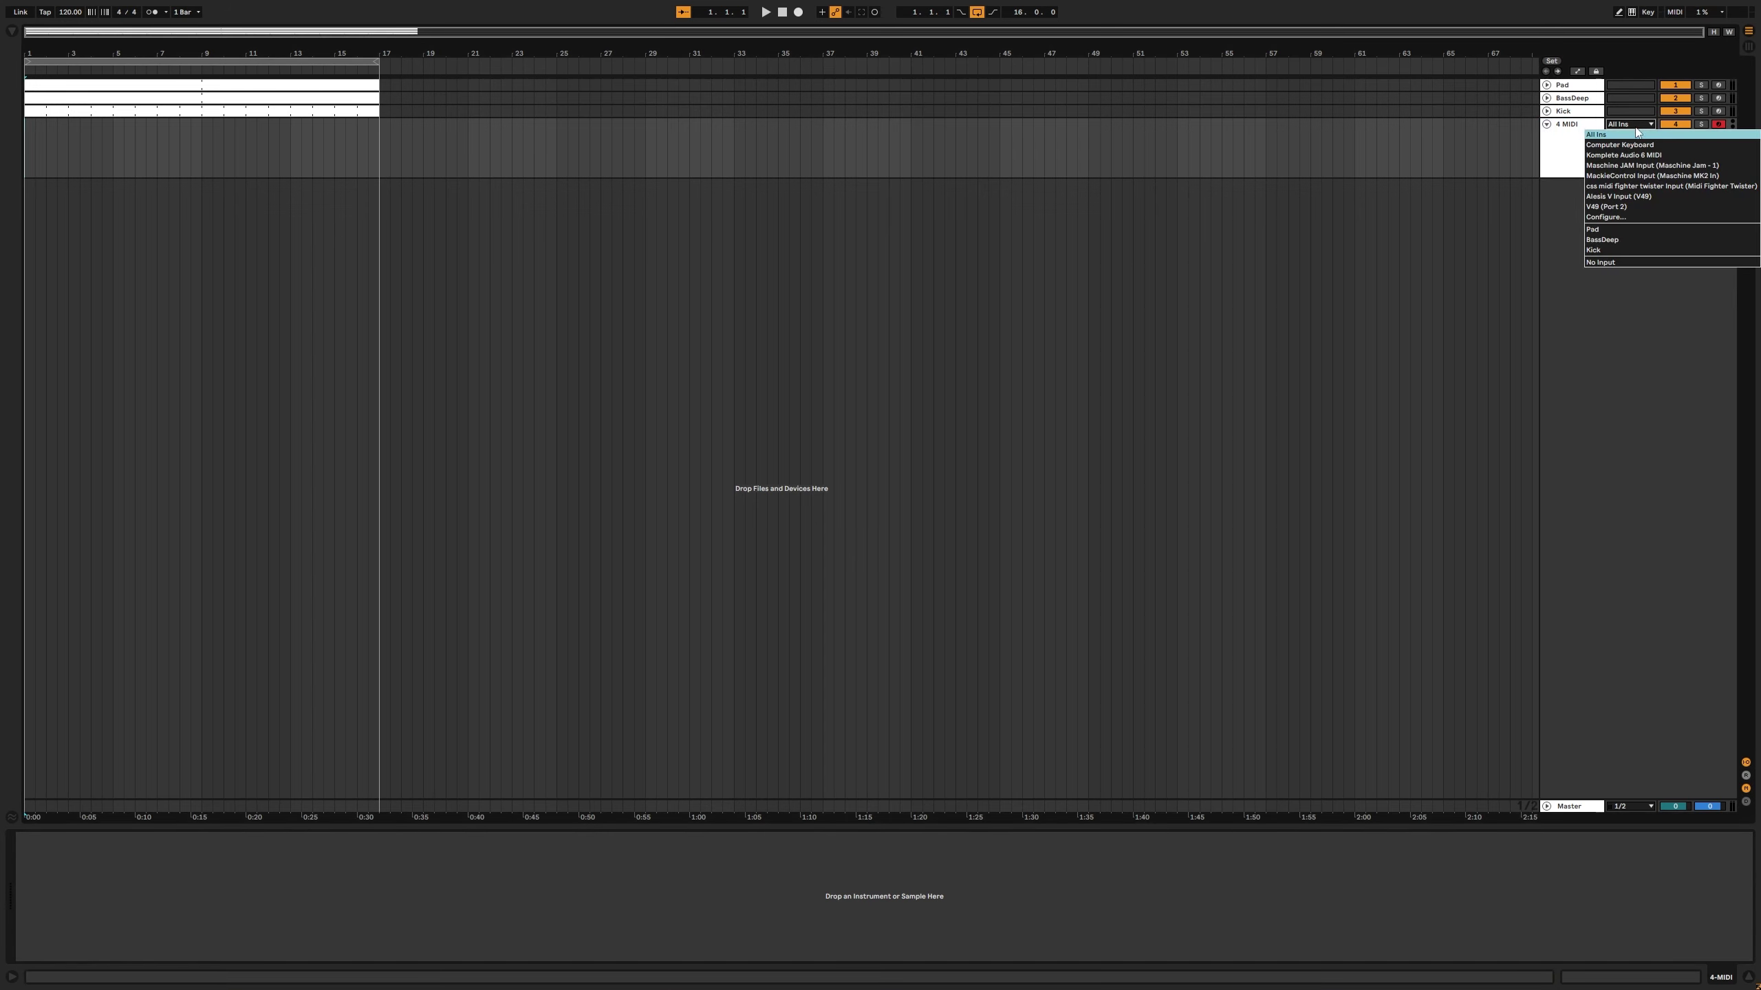
click(1606, 251)
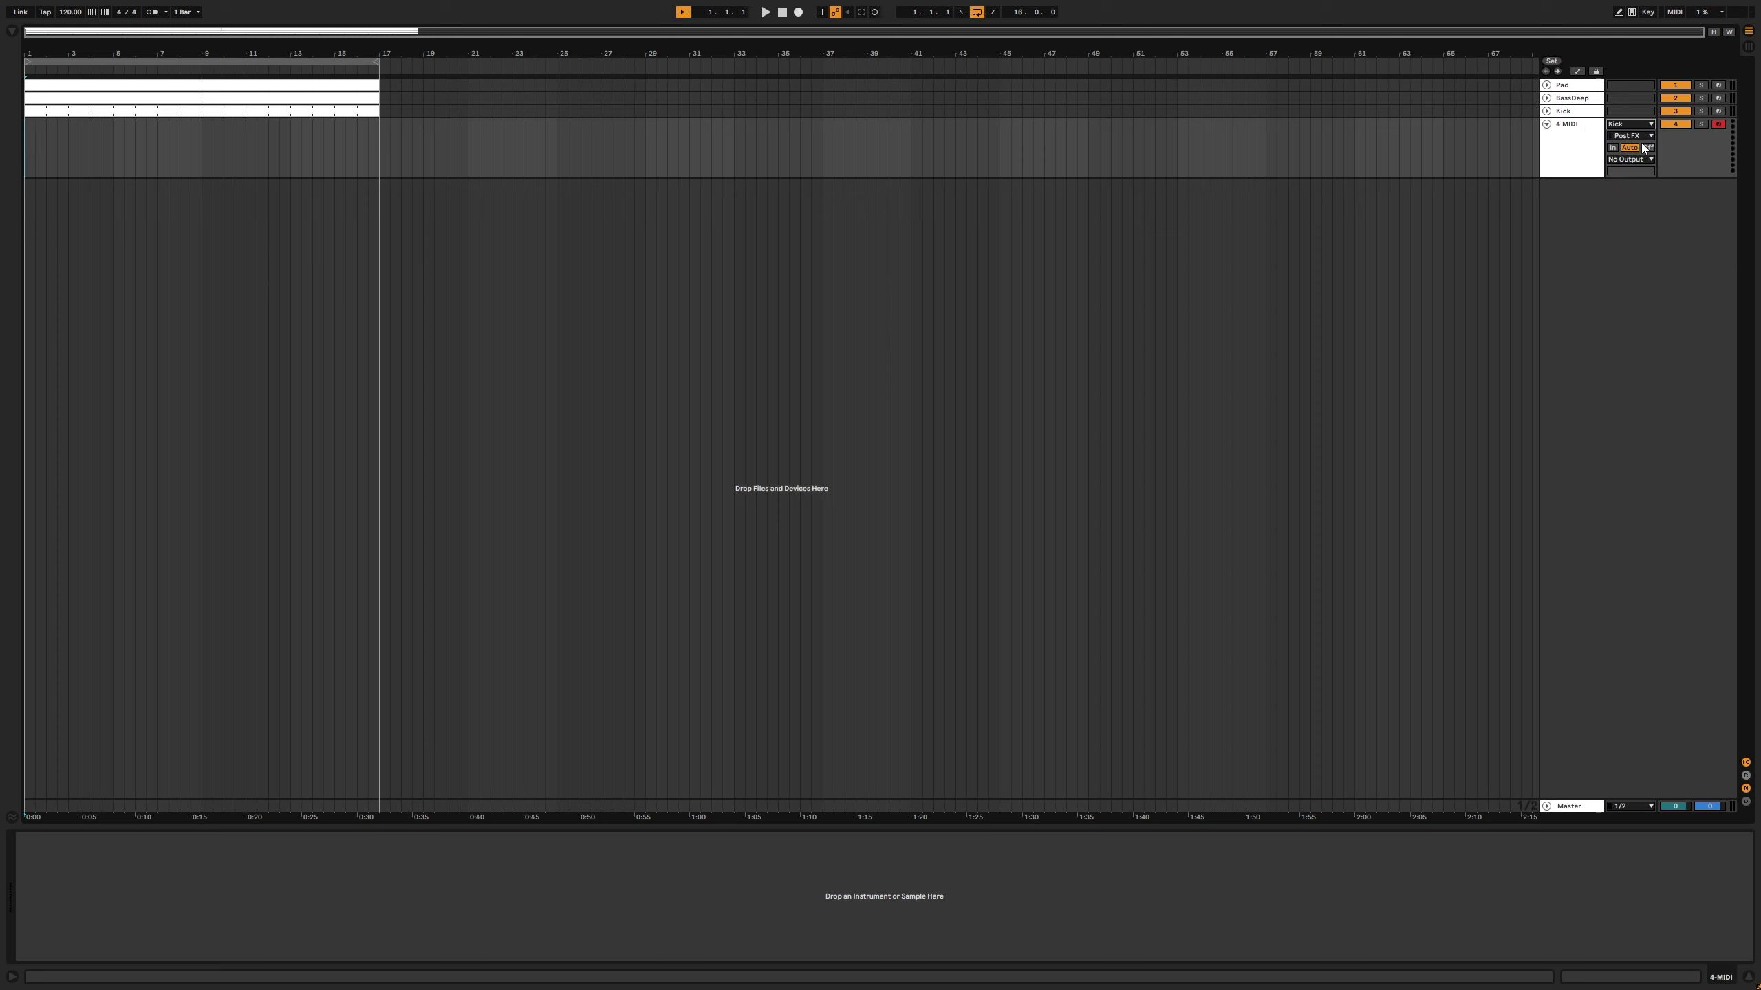
click(1613, 148)
key(space)
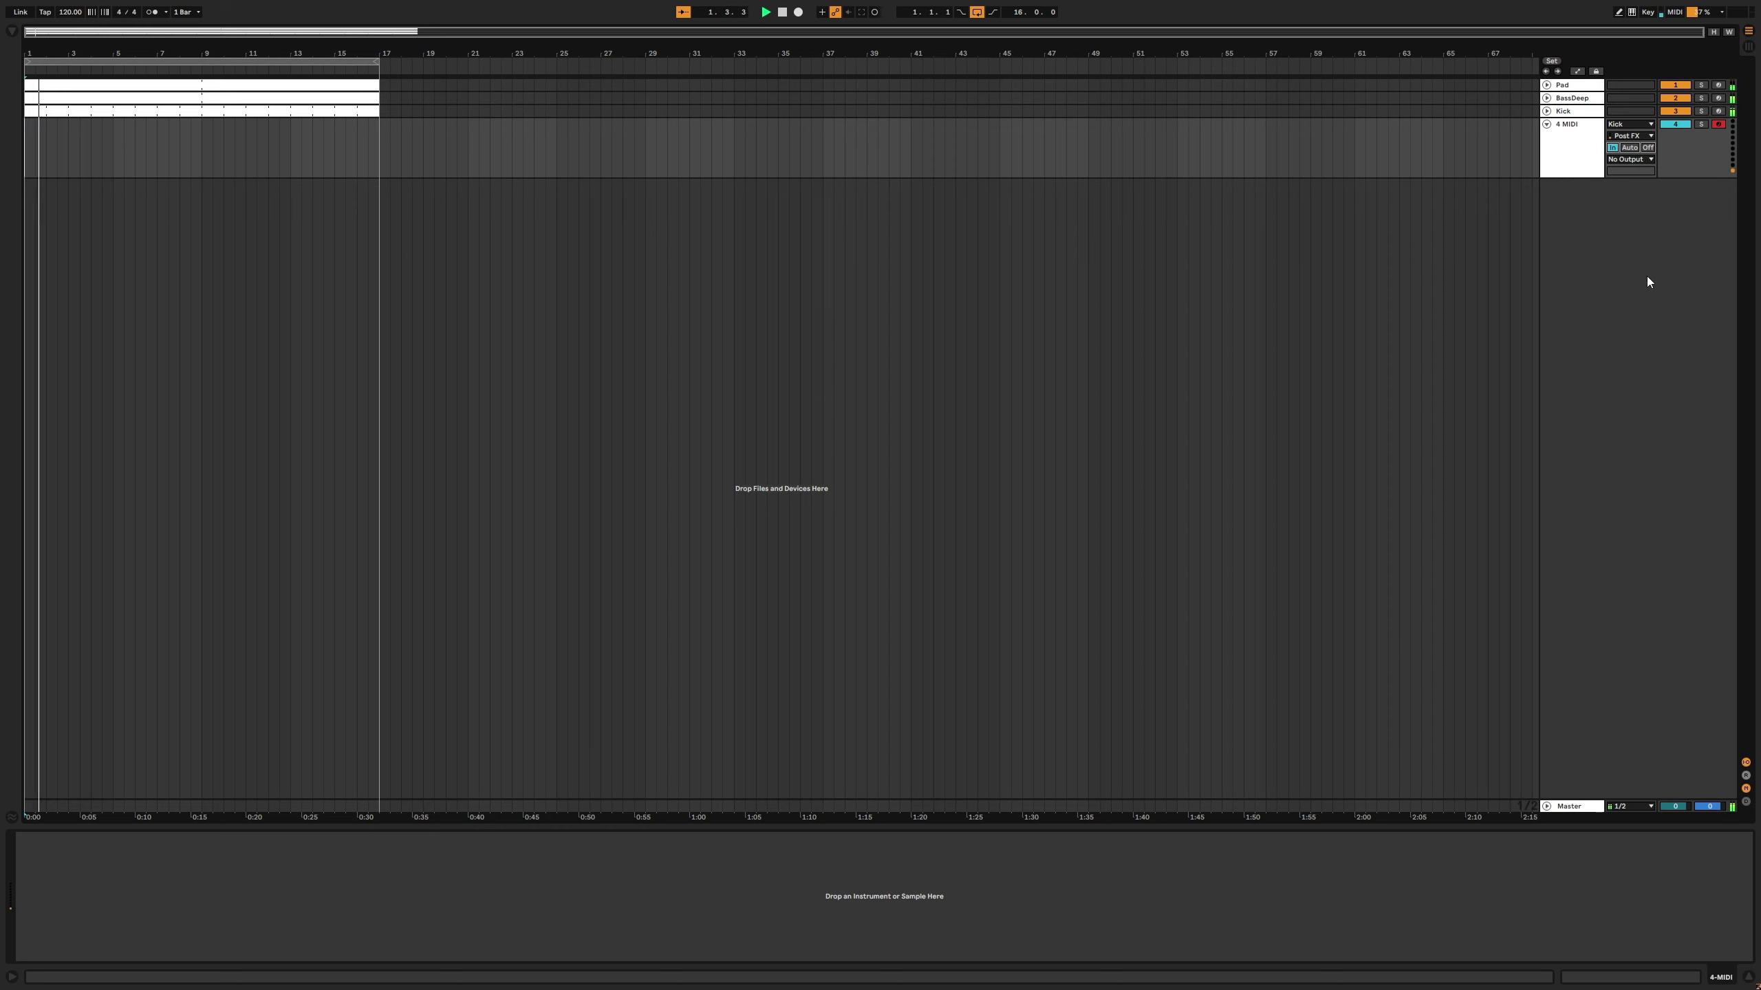
key(space)
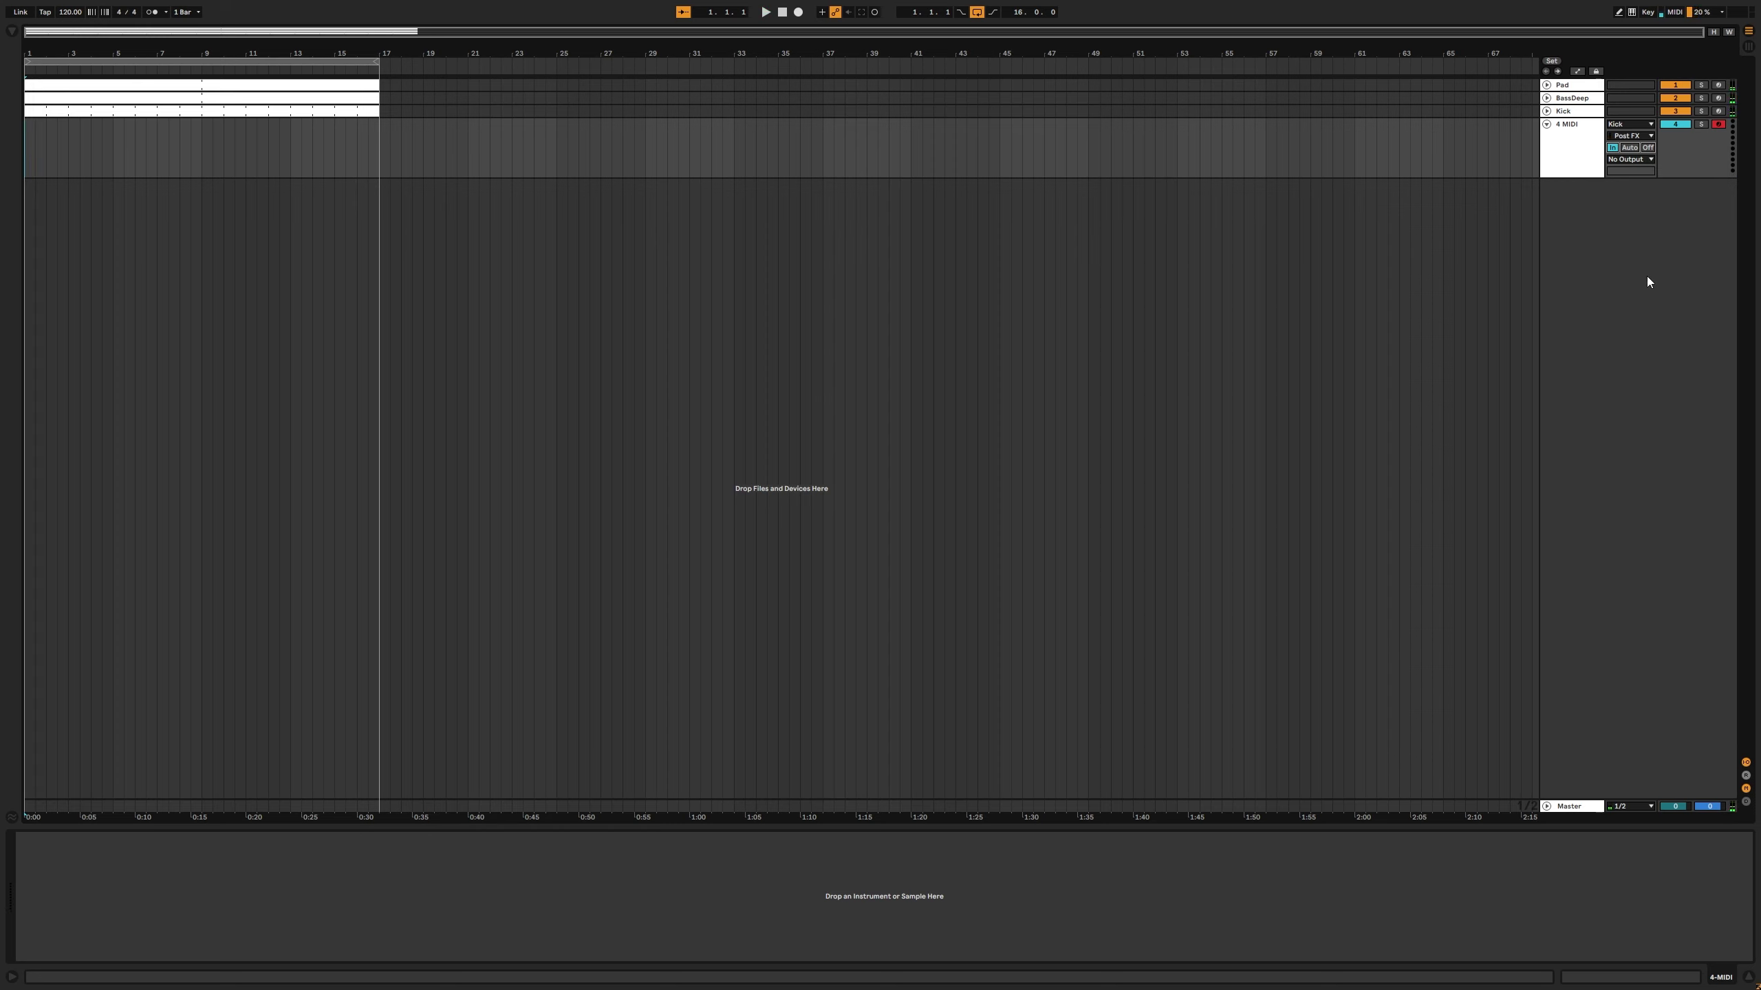
Step: Open the editor of the last AlphaForever effect, the one with the Init preset, on the Pad track
click(1572, 86)
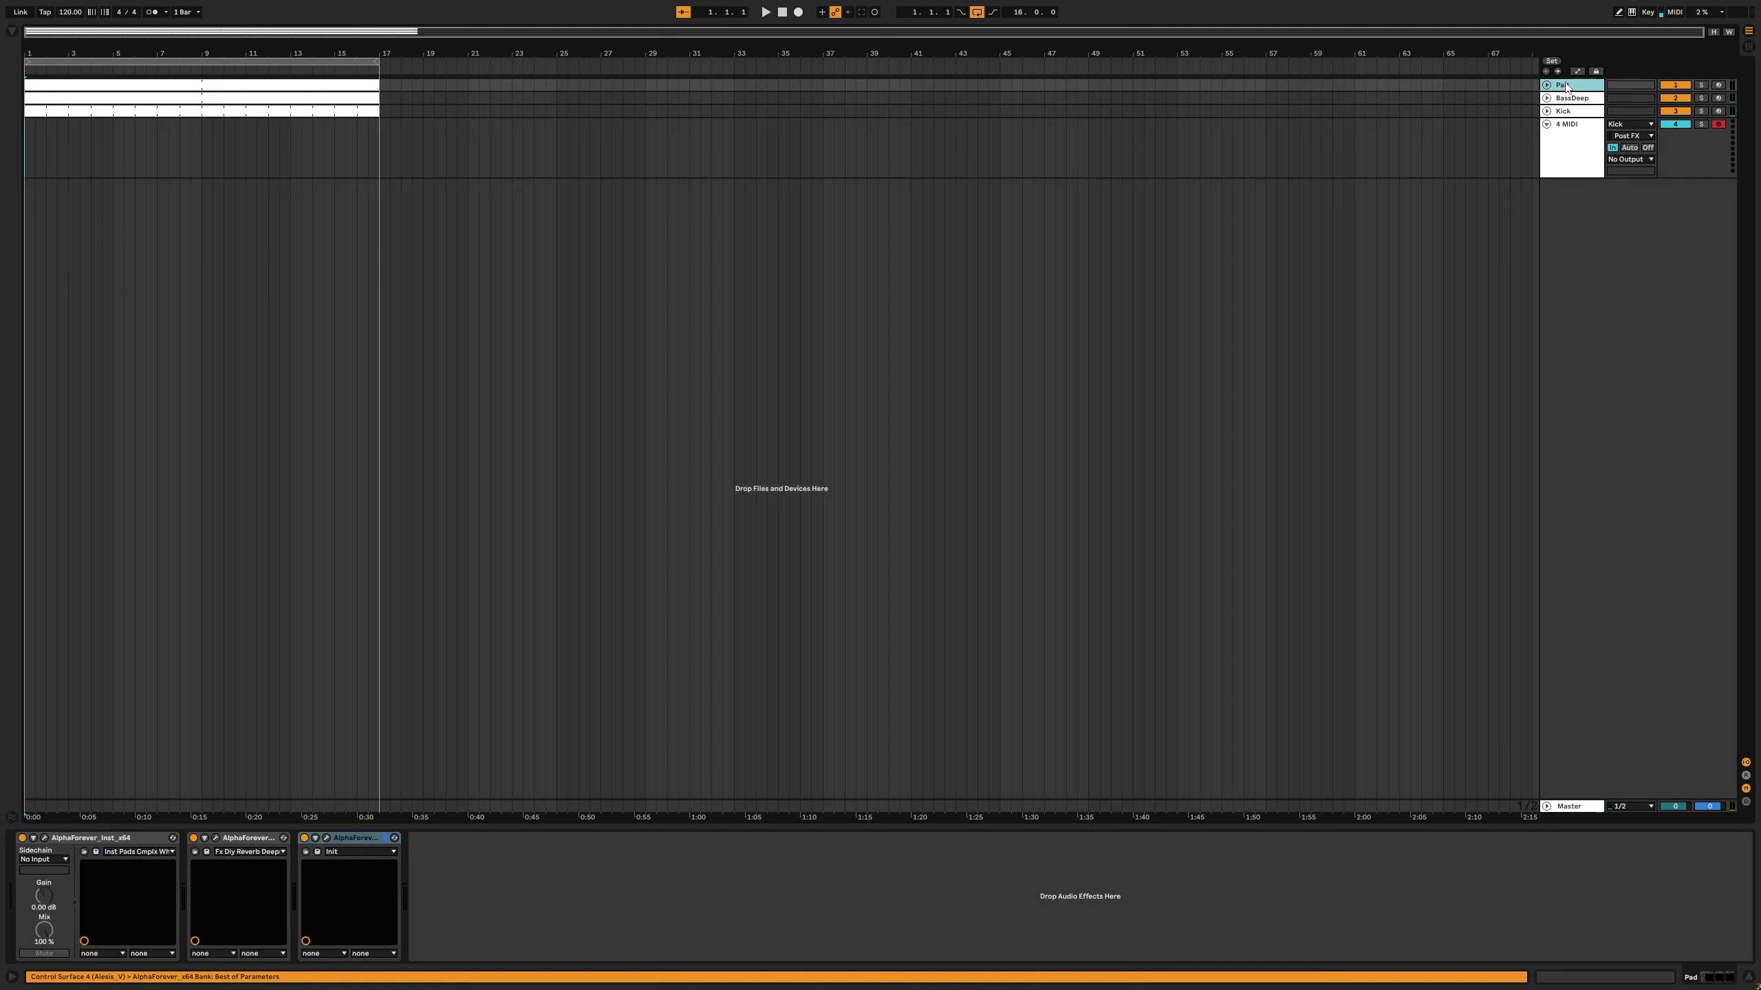
click(327, 838)
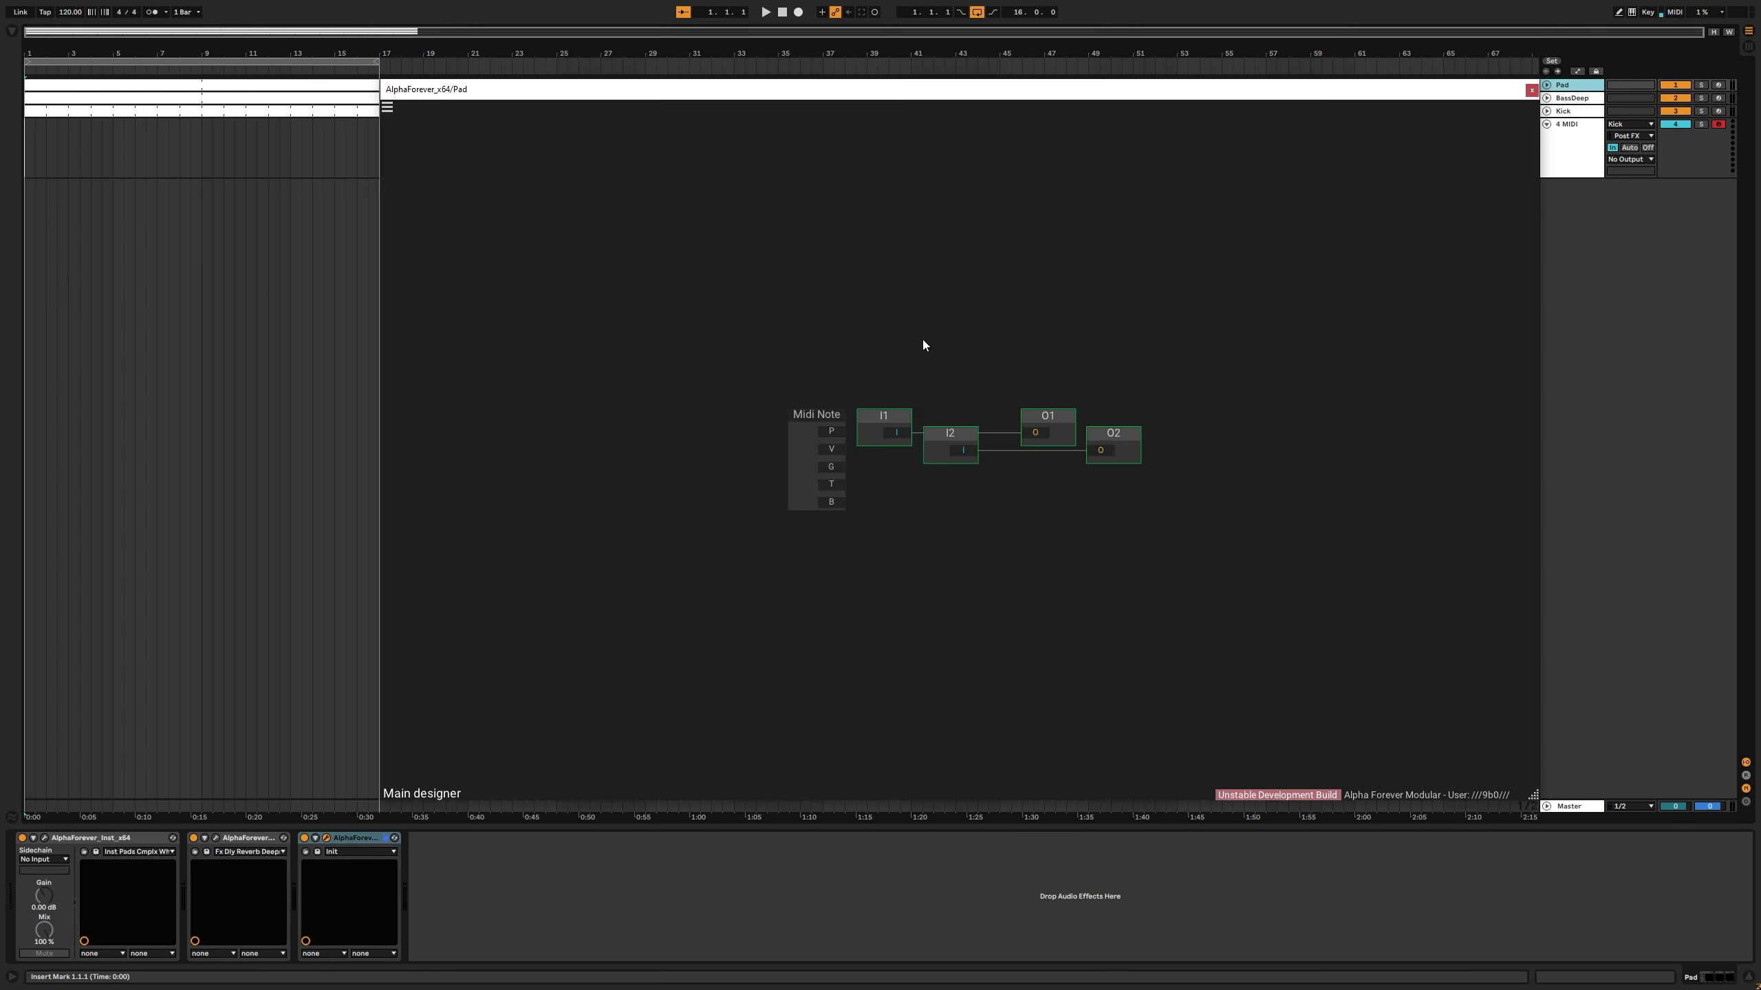
drag(922, 339, 932, 340)
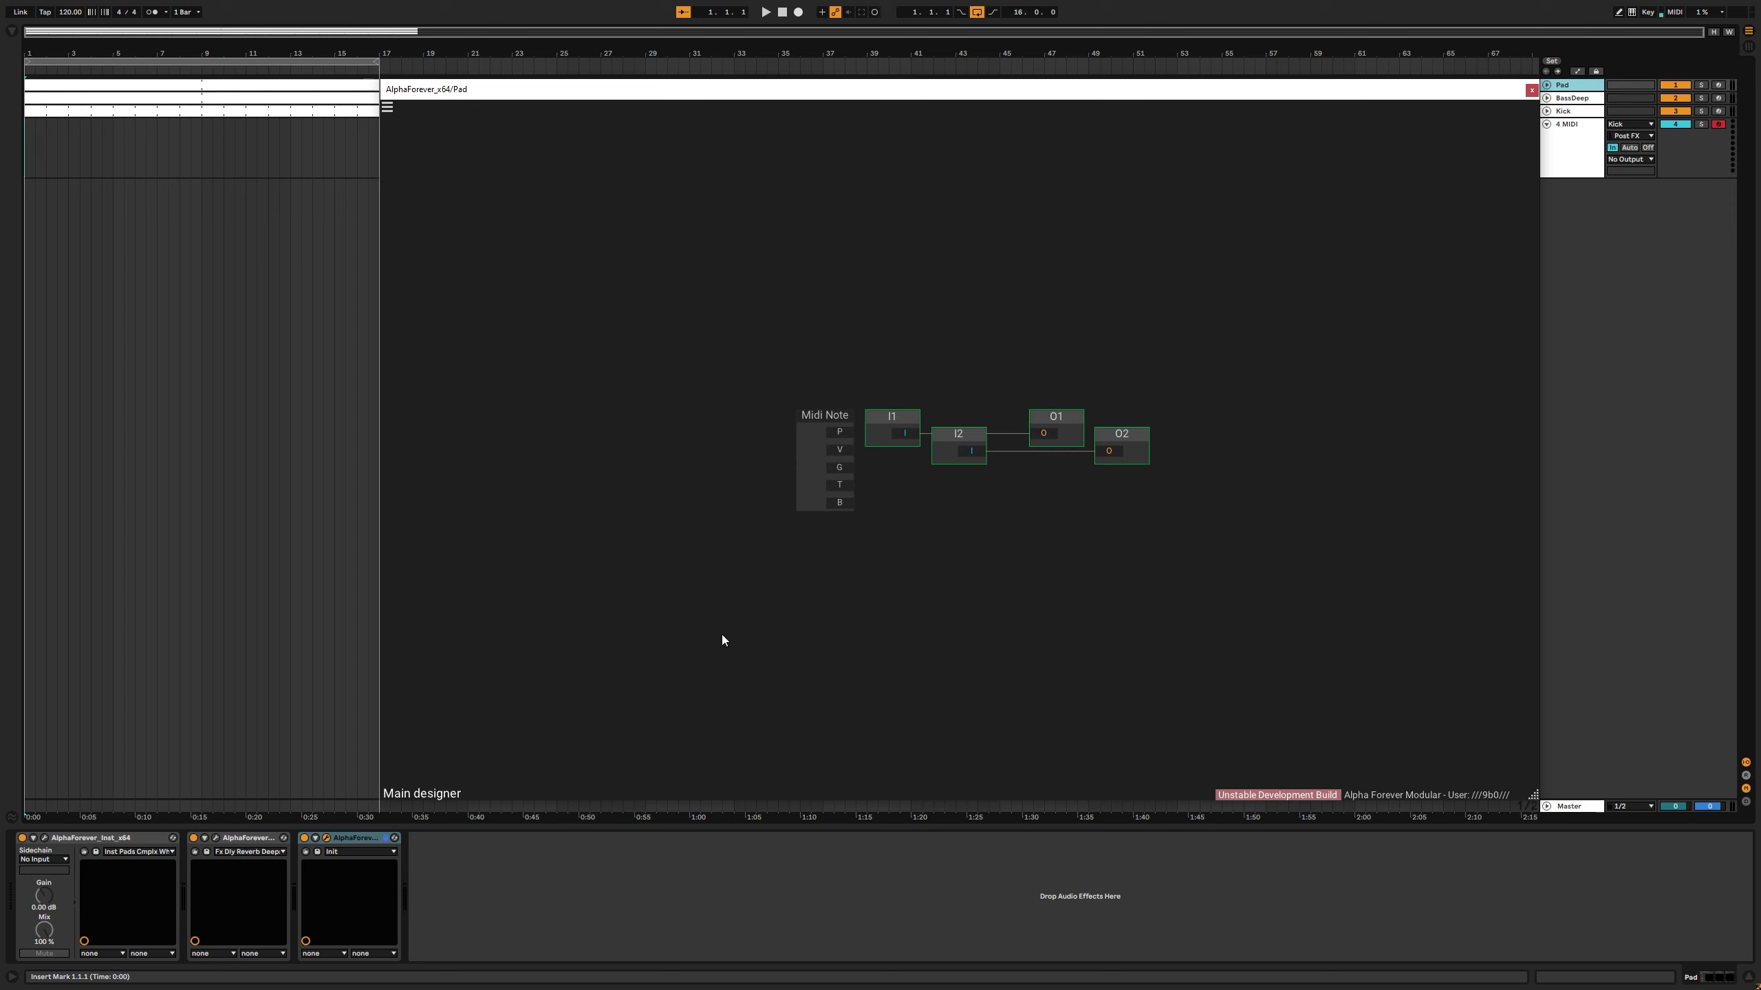
click(359, 841)
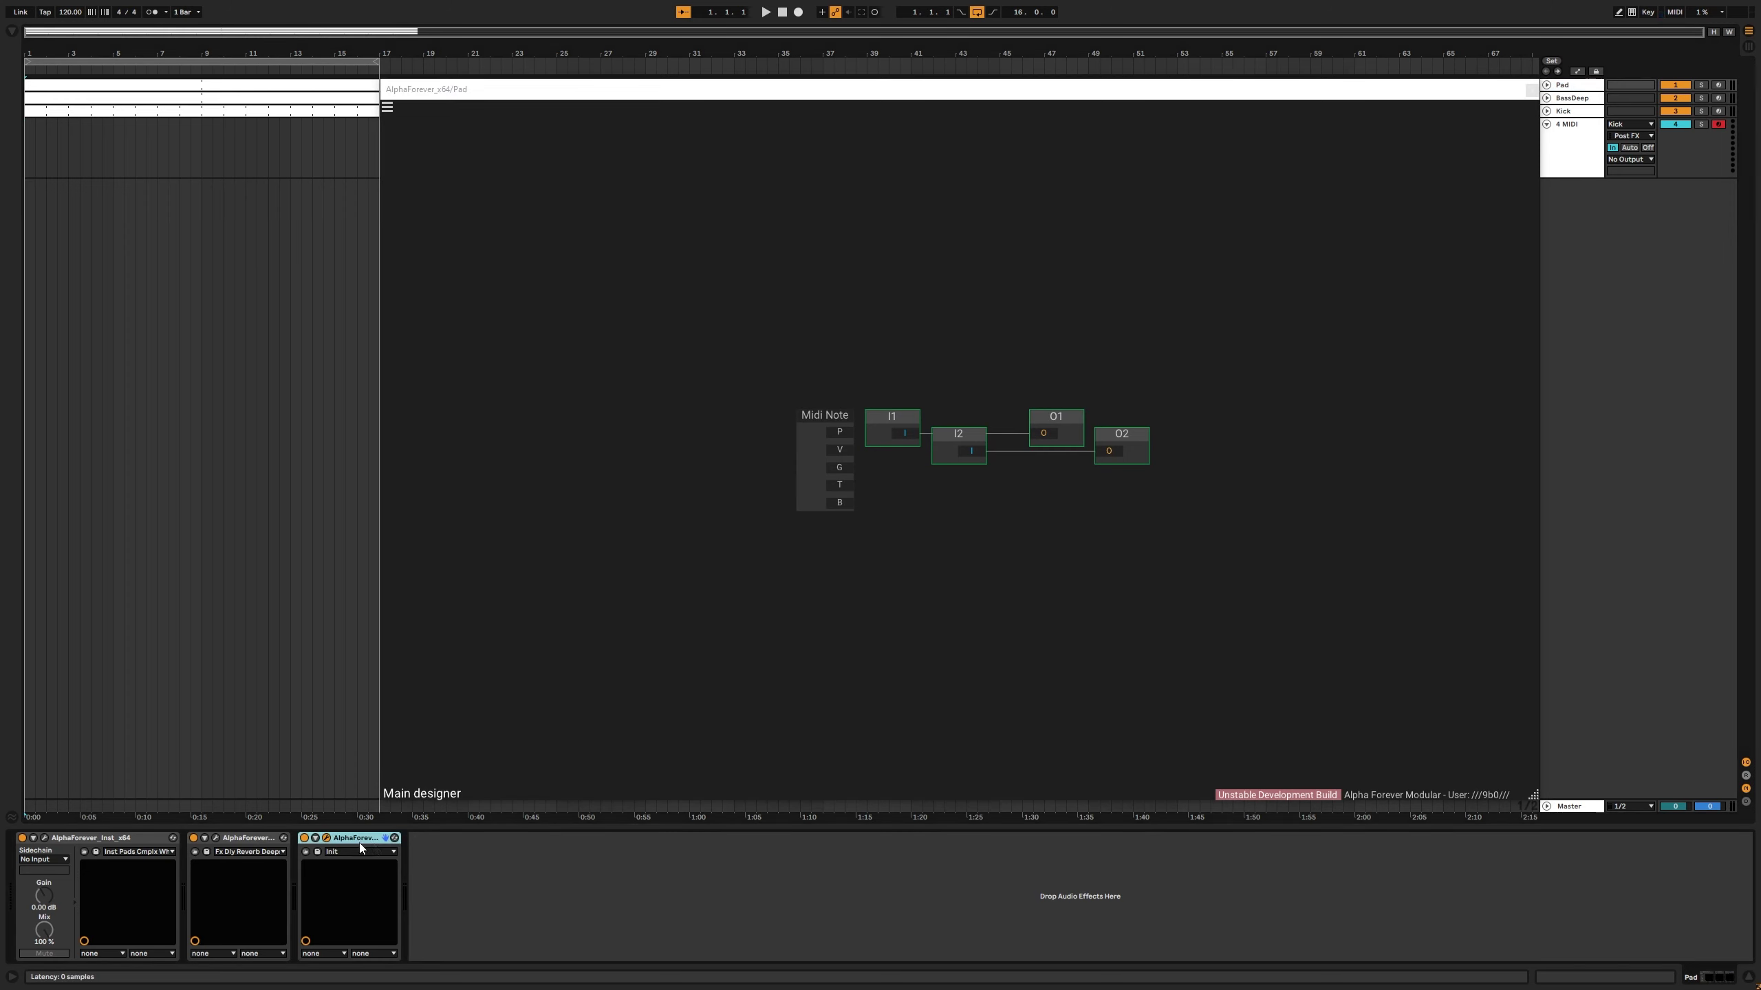
click(1565, 90)
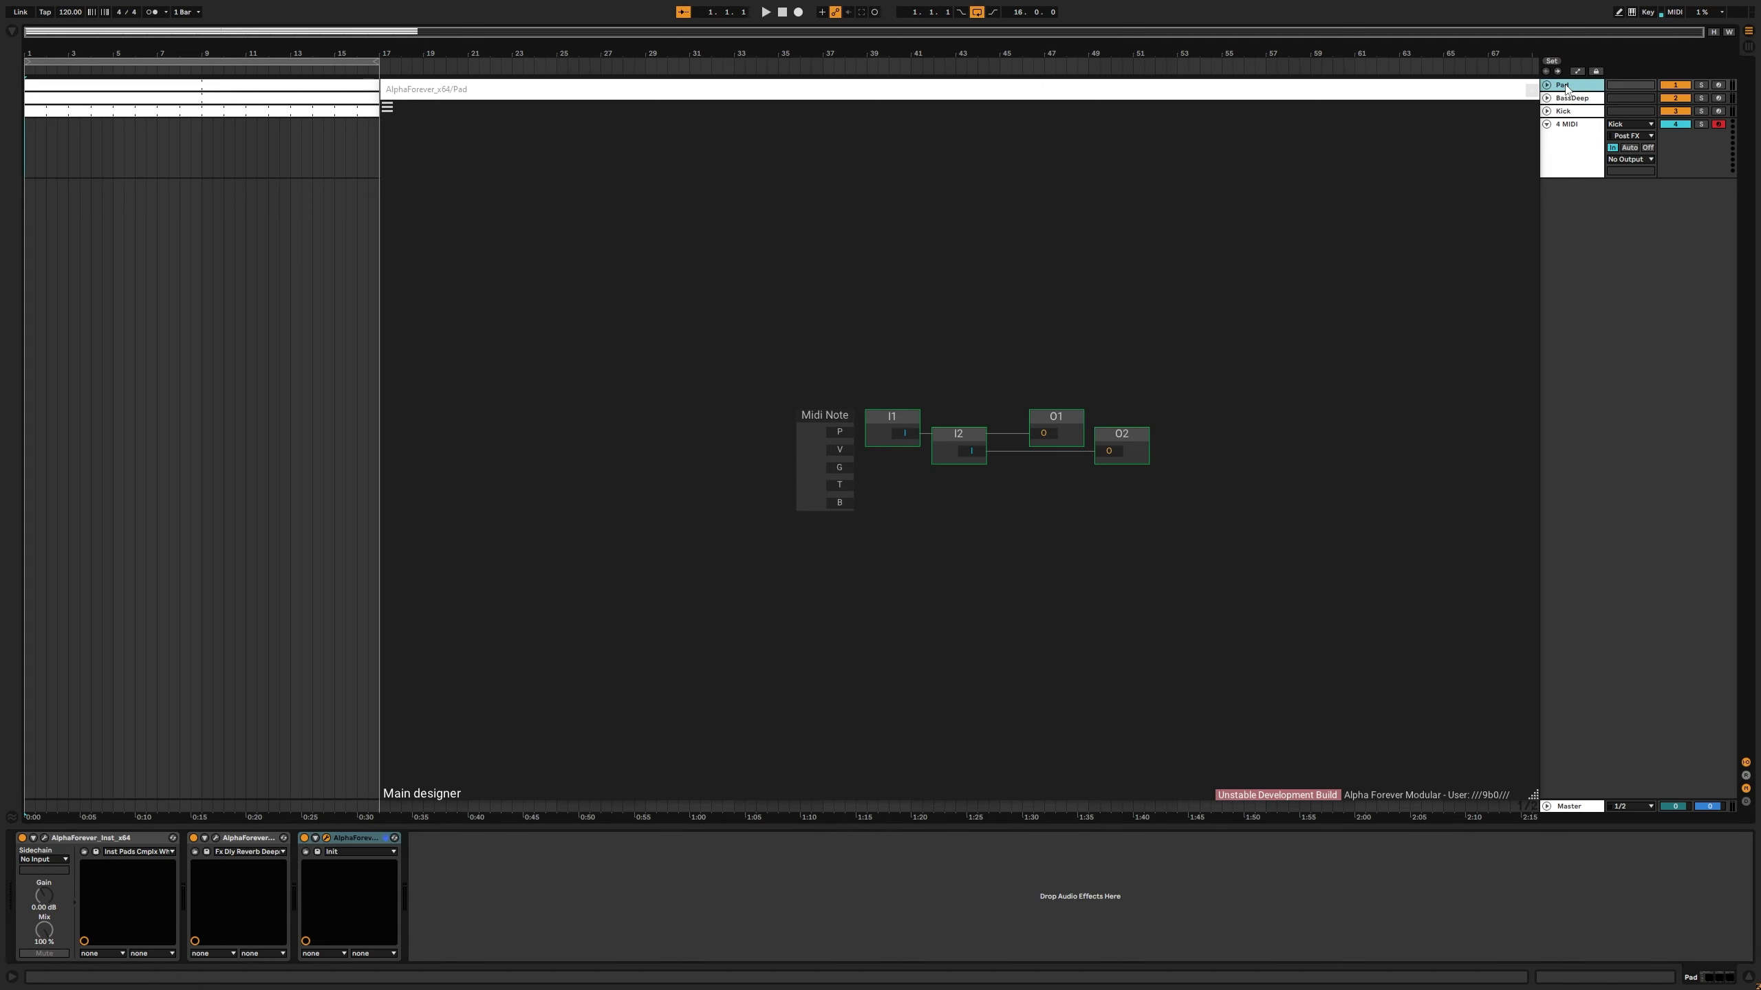
Step: Route the 4 MIDI track's output to the Pad track, targeting the last 1-AlphaForever x64 device
click(1637, 157)
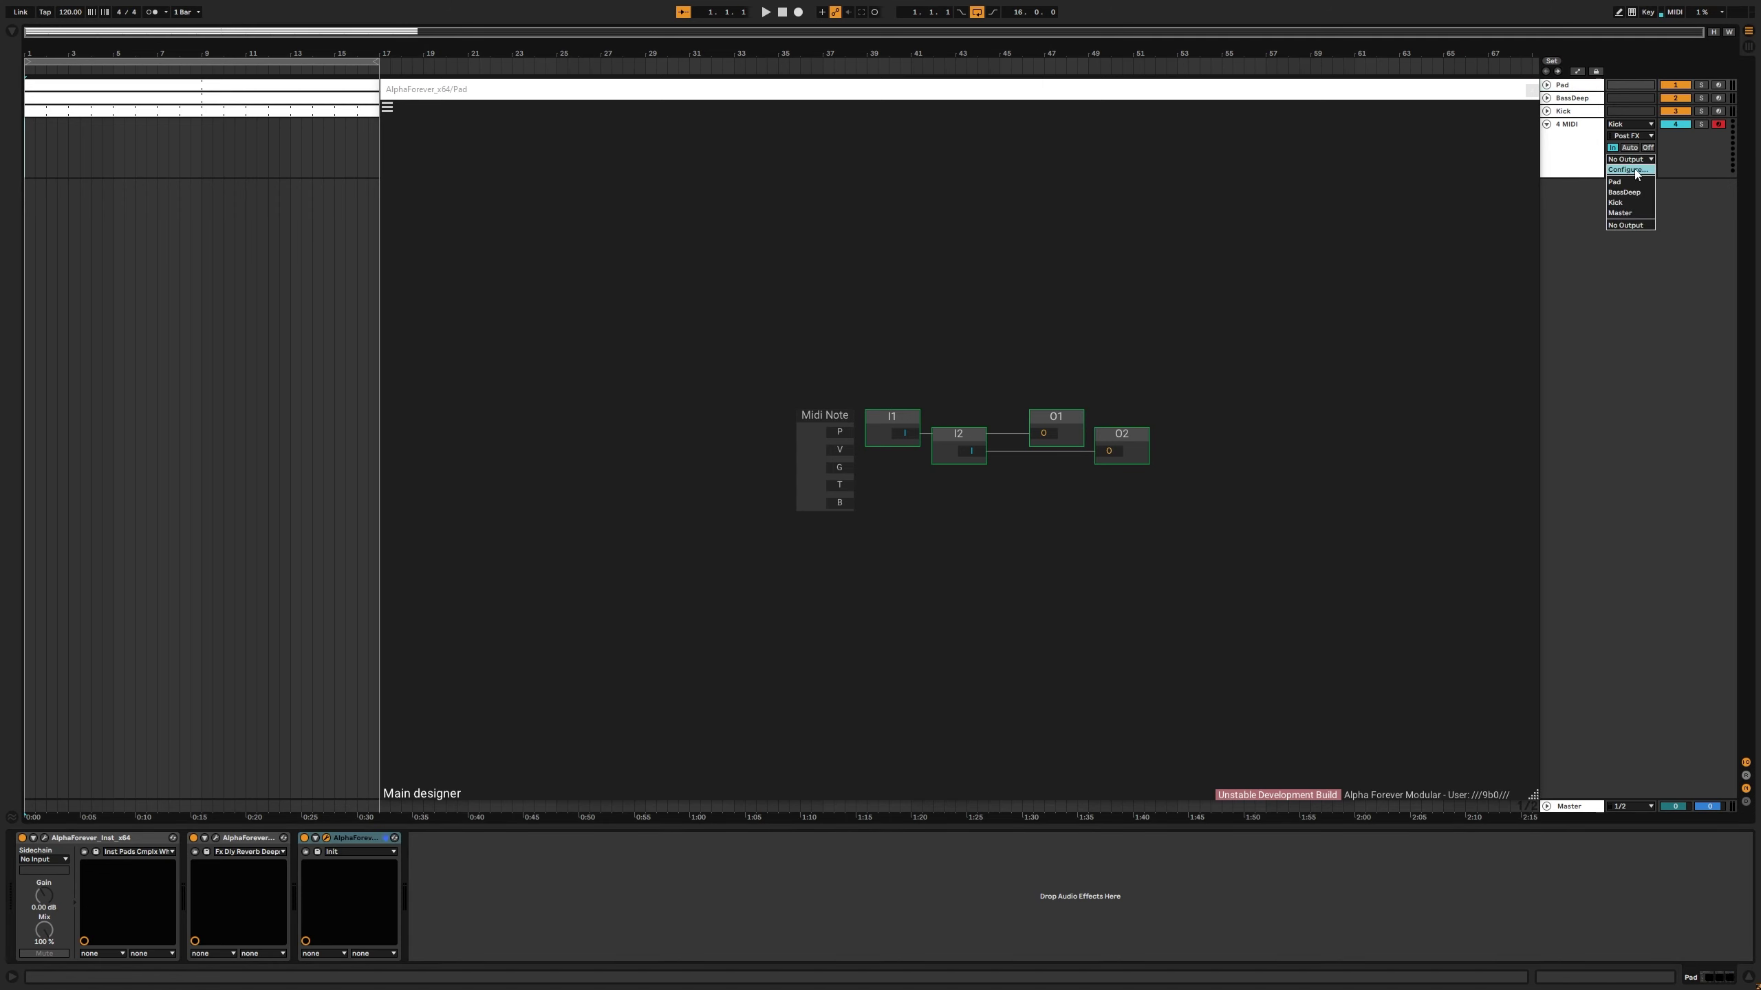
click(1629, 176)
click(1629, 172)
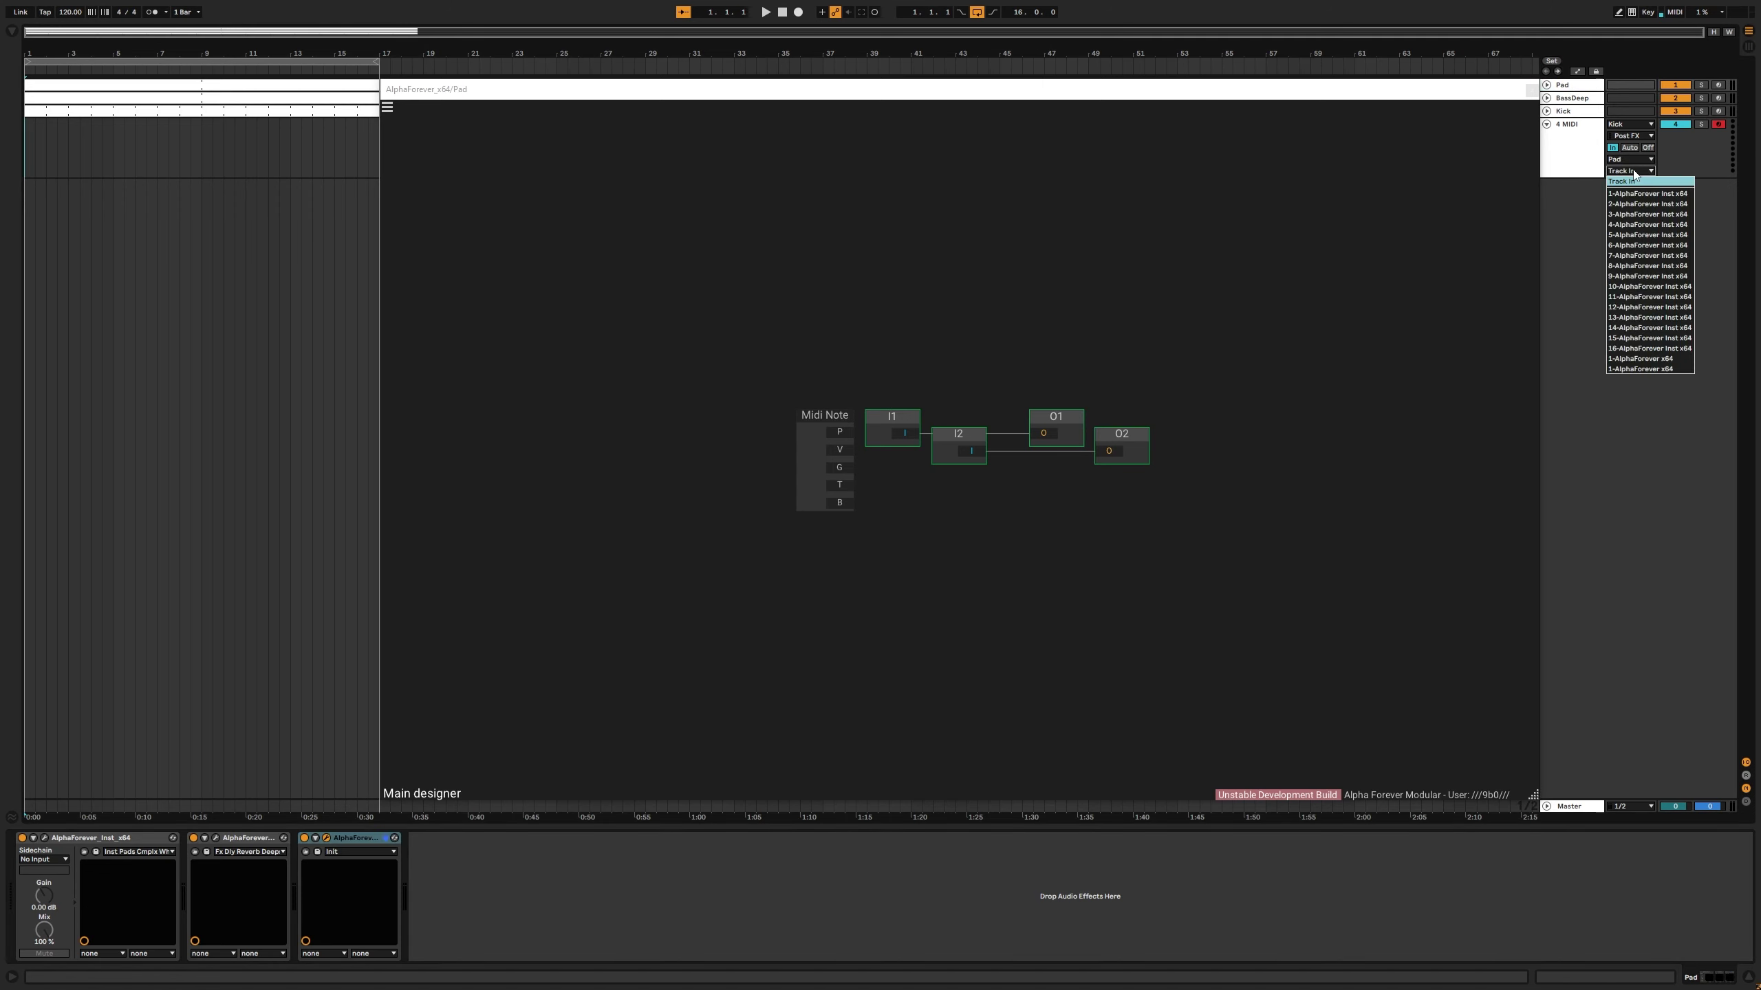
click(1643, 369)
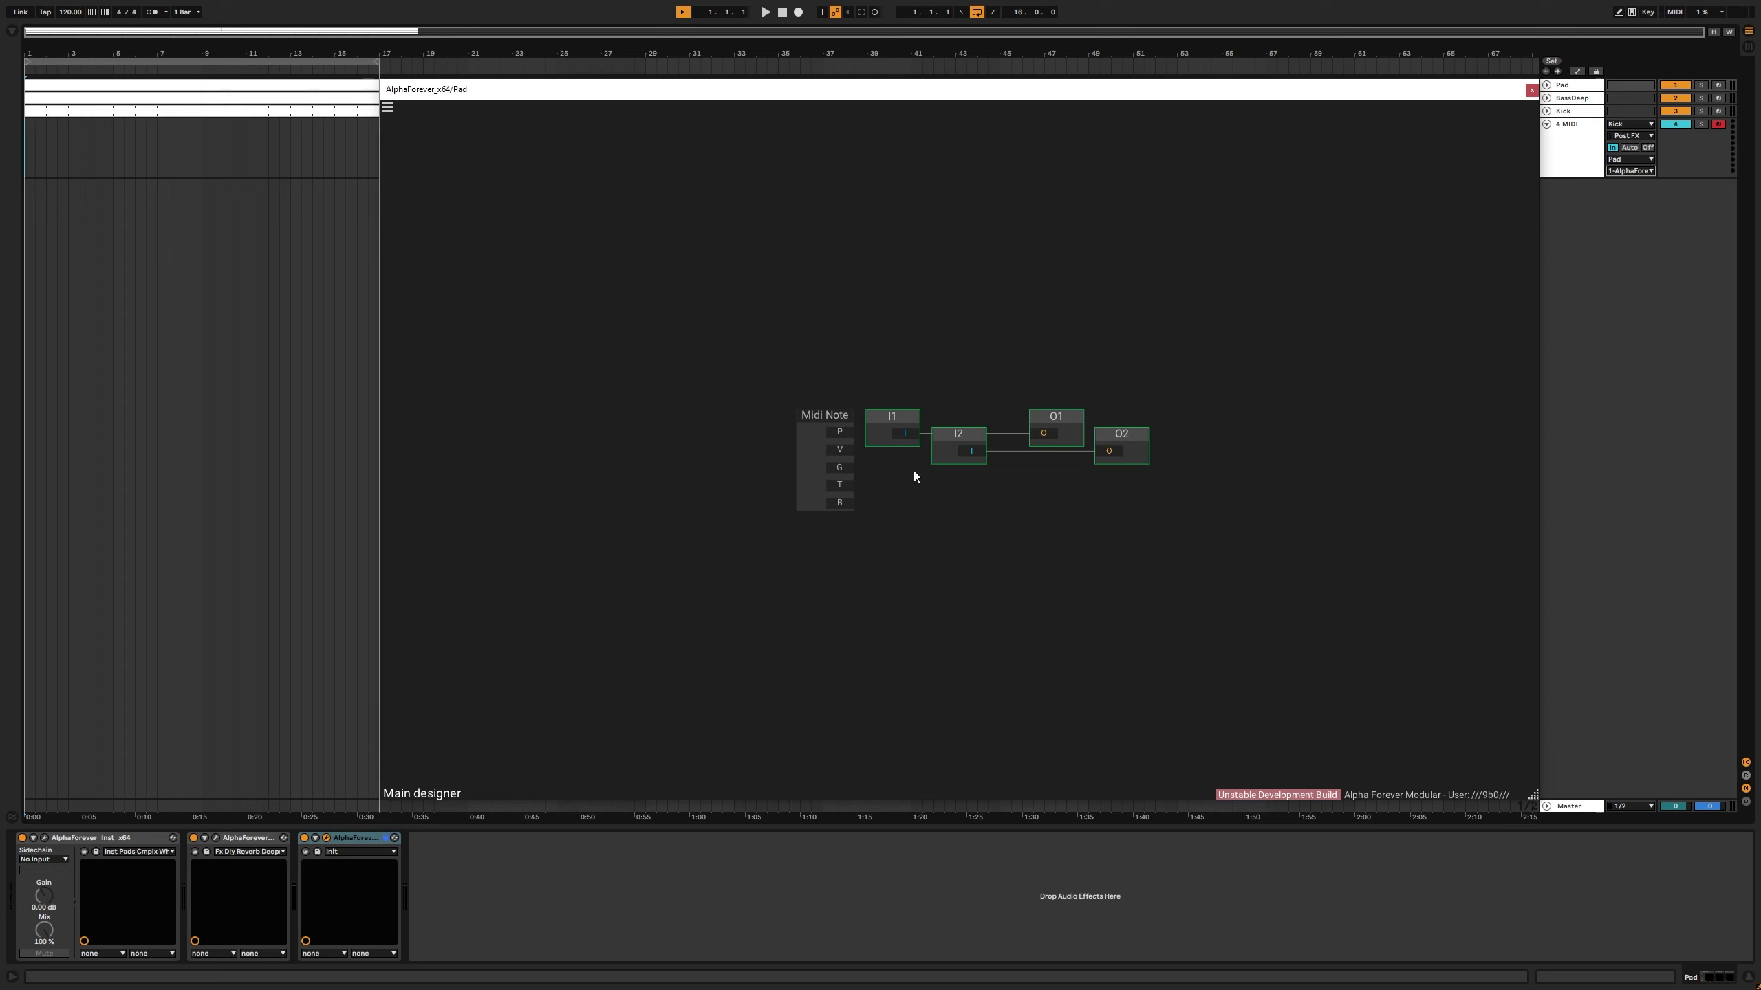
Step: Add a Gain Lin module below the inputs and replace the O1 and O2 modules with outputs wired to it
right_click(894, 517)
text(gain)
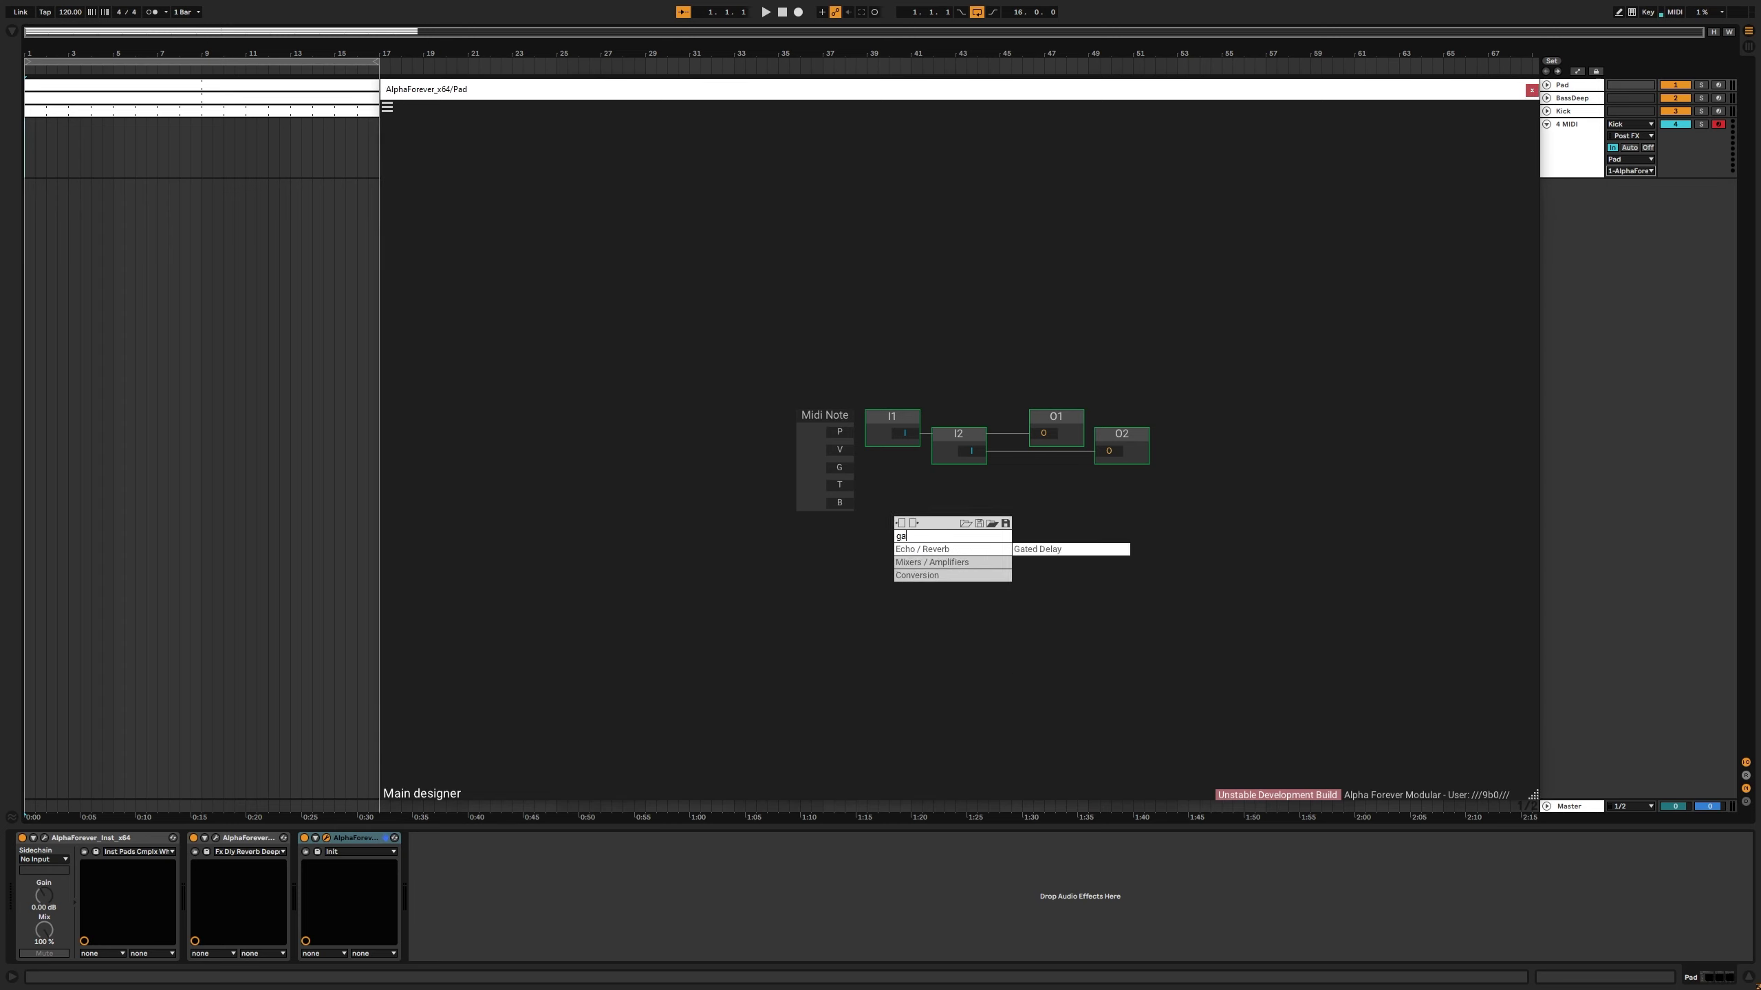
click(1069, 548)
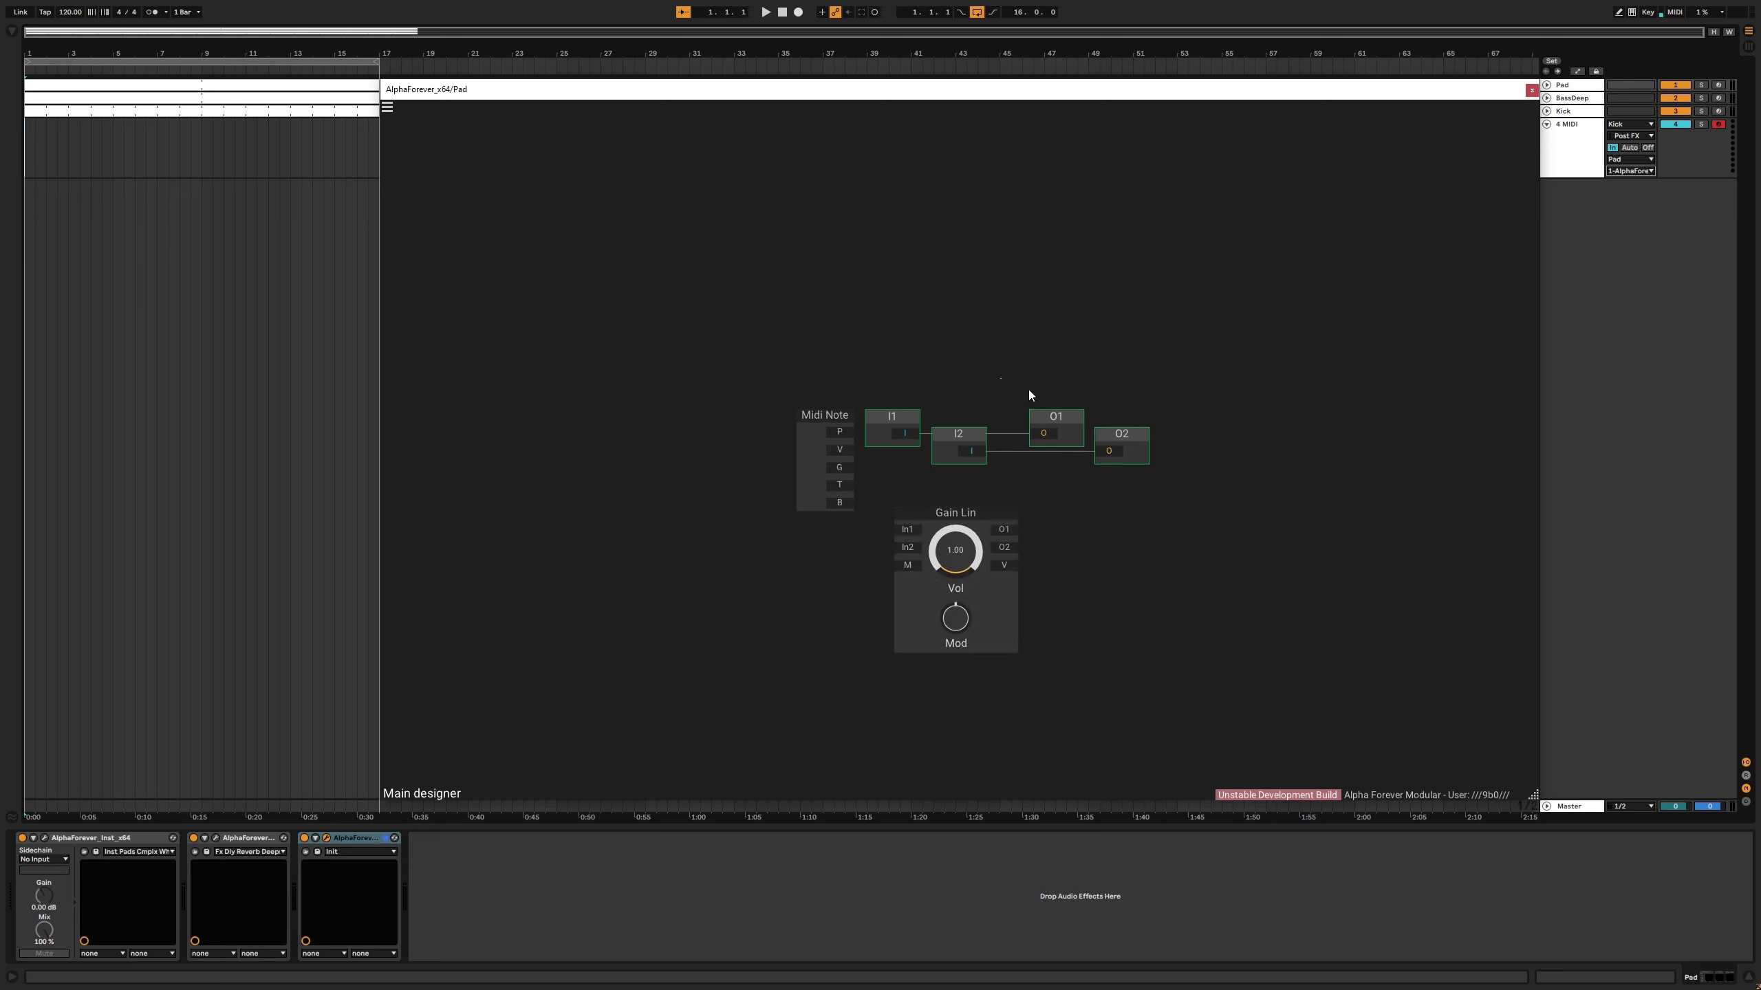
drag(1029, 390, 1165, 486)
key(Delete)
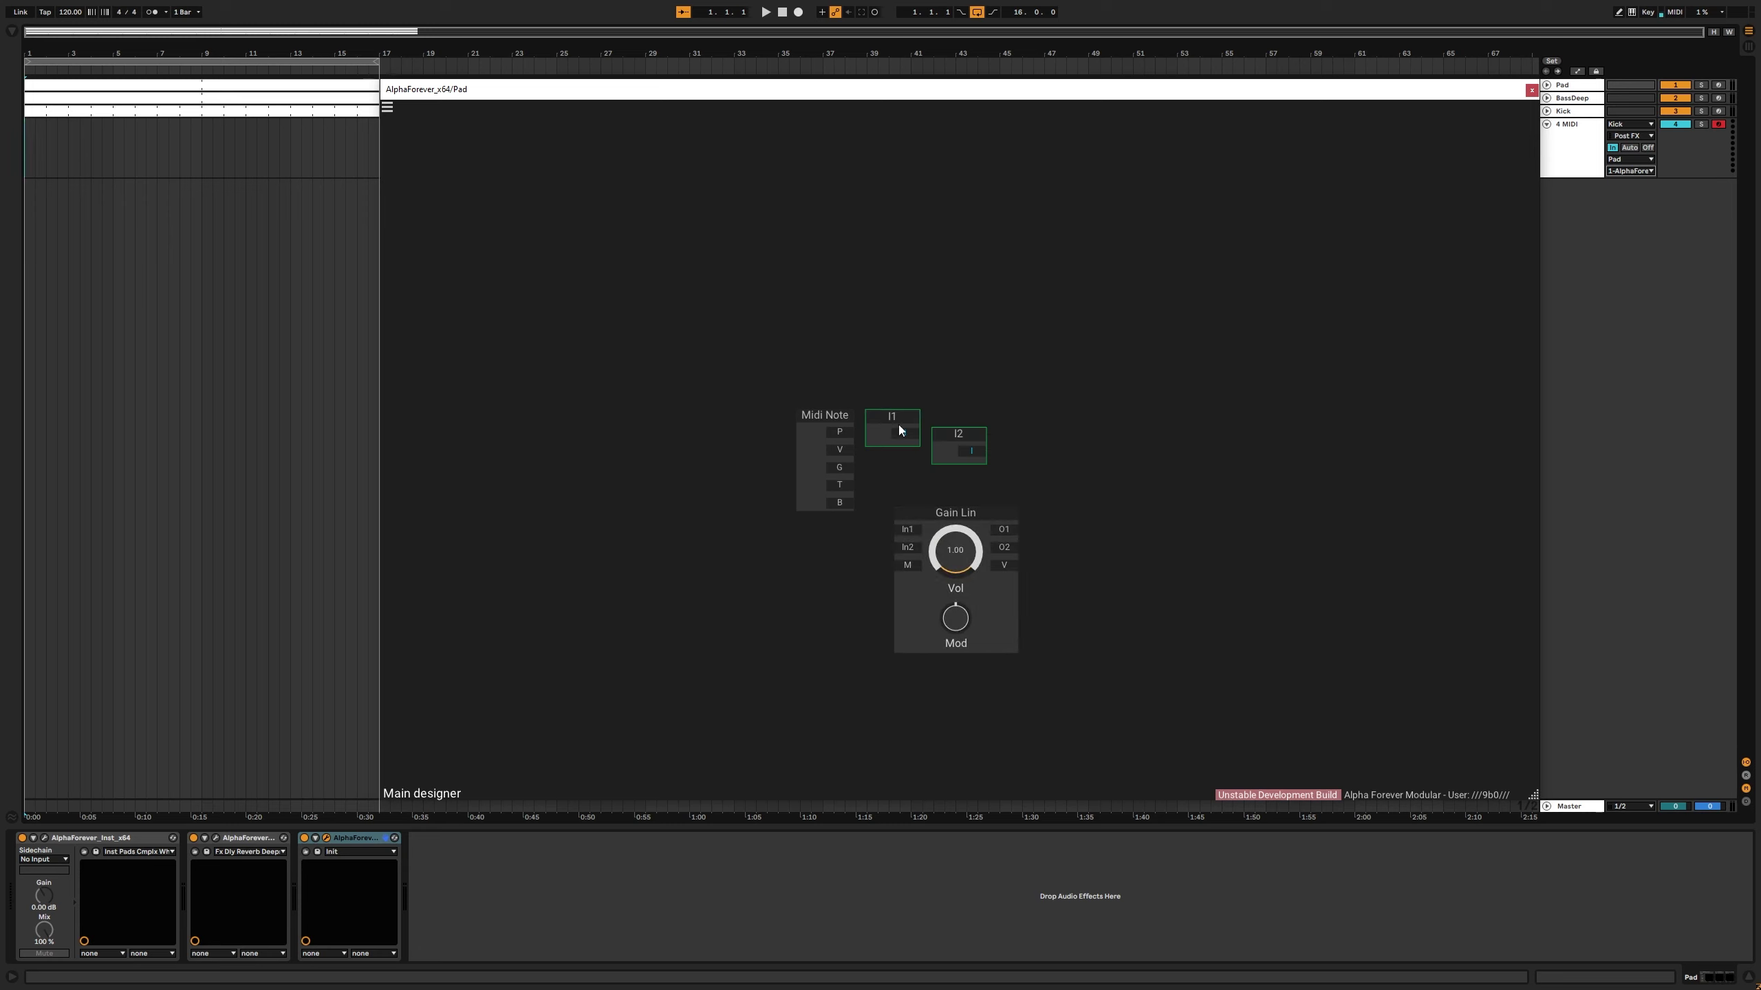
click(1009, 529)
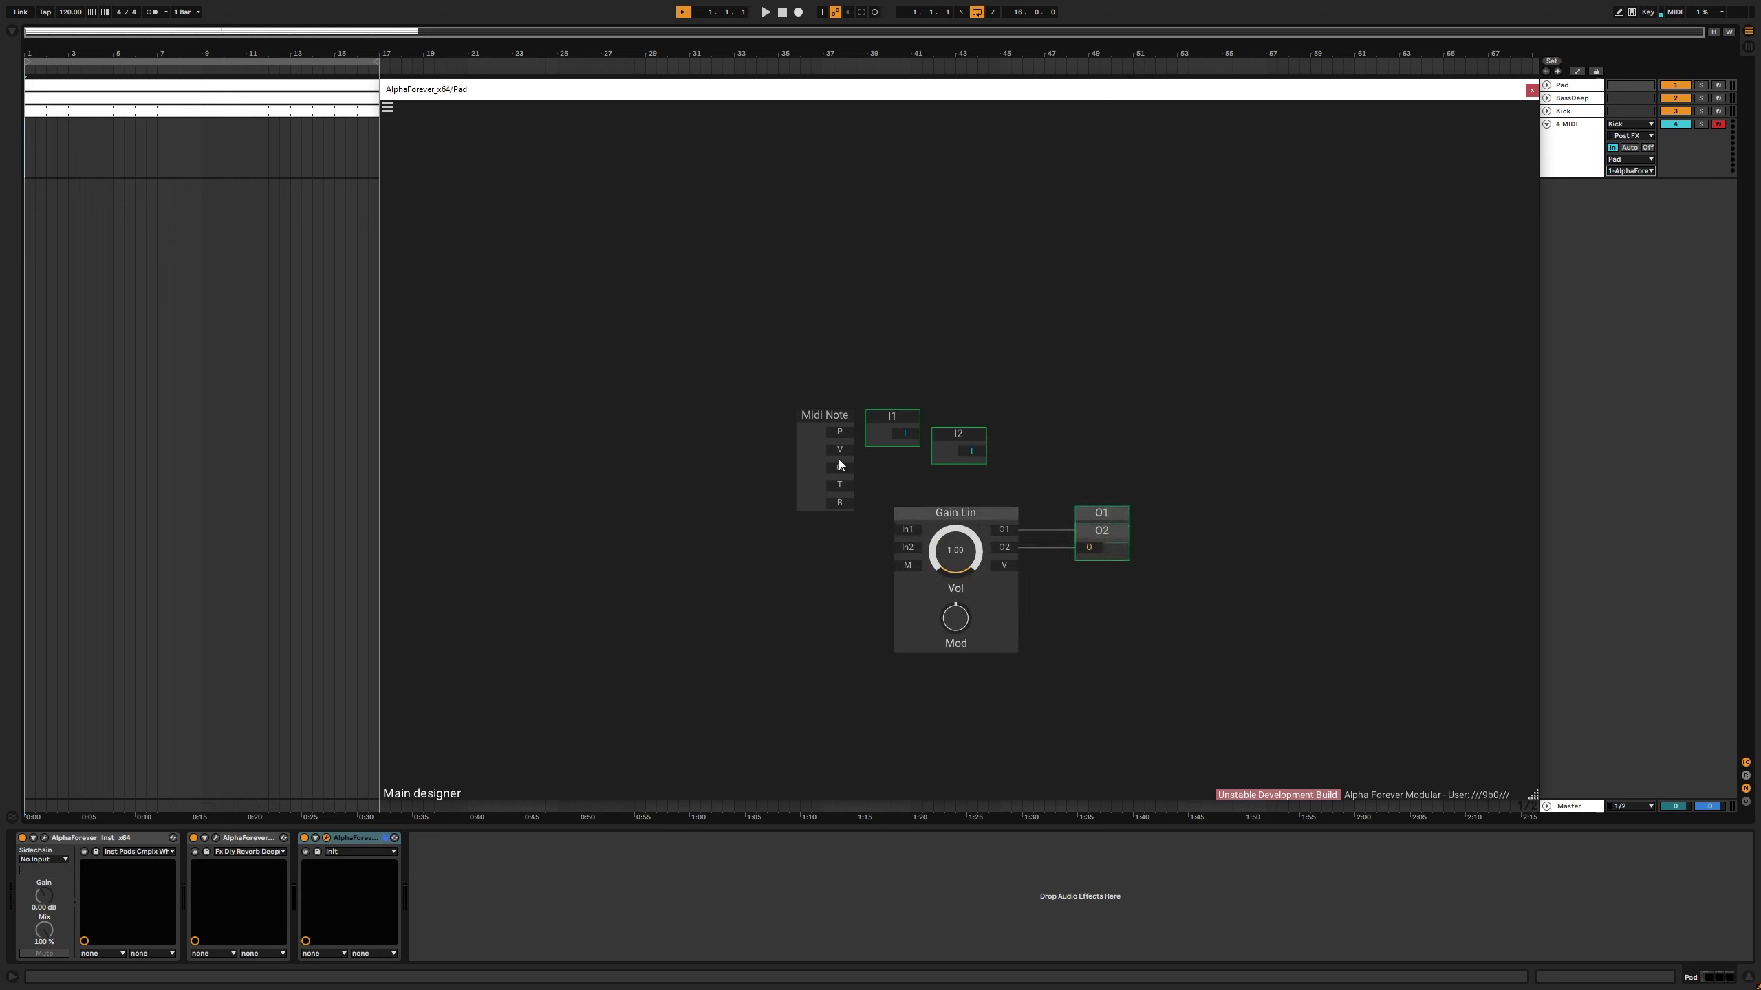
Step: Connect Midi Note's G output to Gain Lin's M input, checking the signal in playback, and move Midi Note level with Gain Lin
drag(897, 565, 899, 565)
key(space)
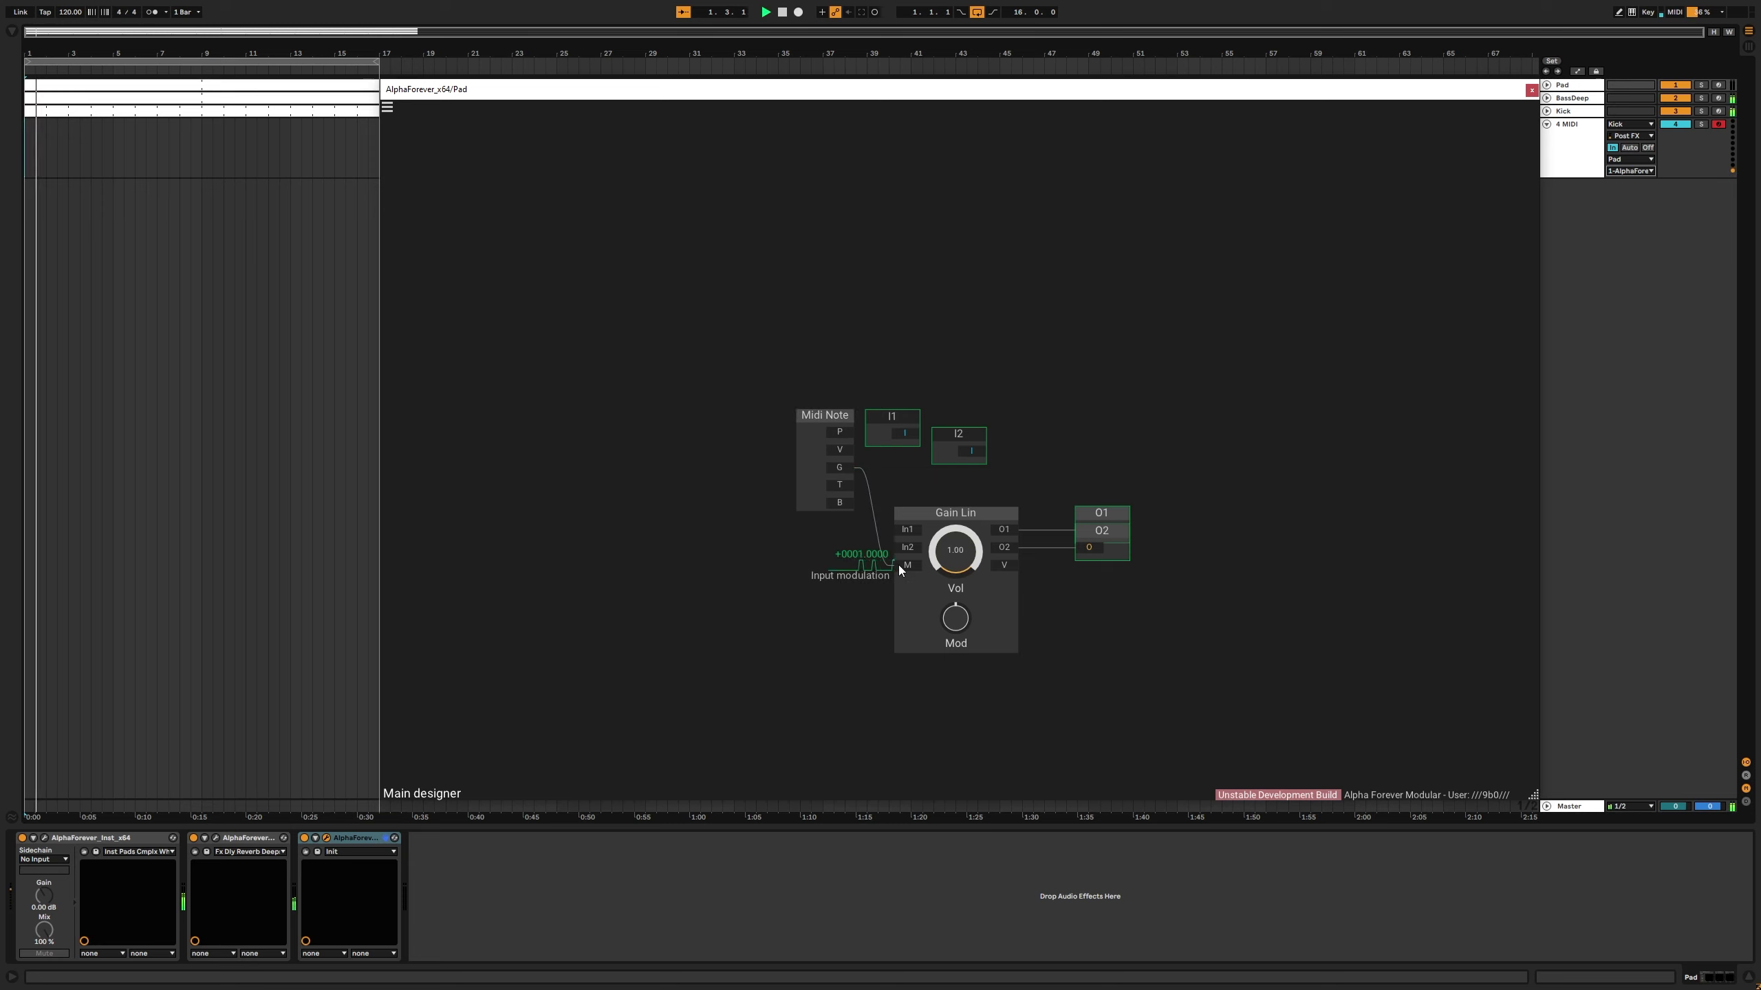
key(space)
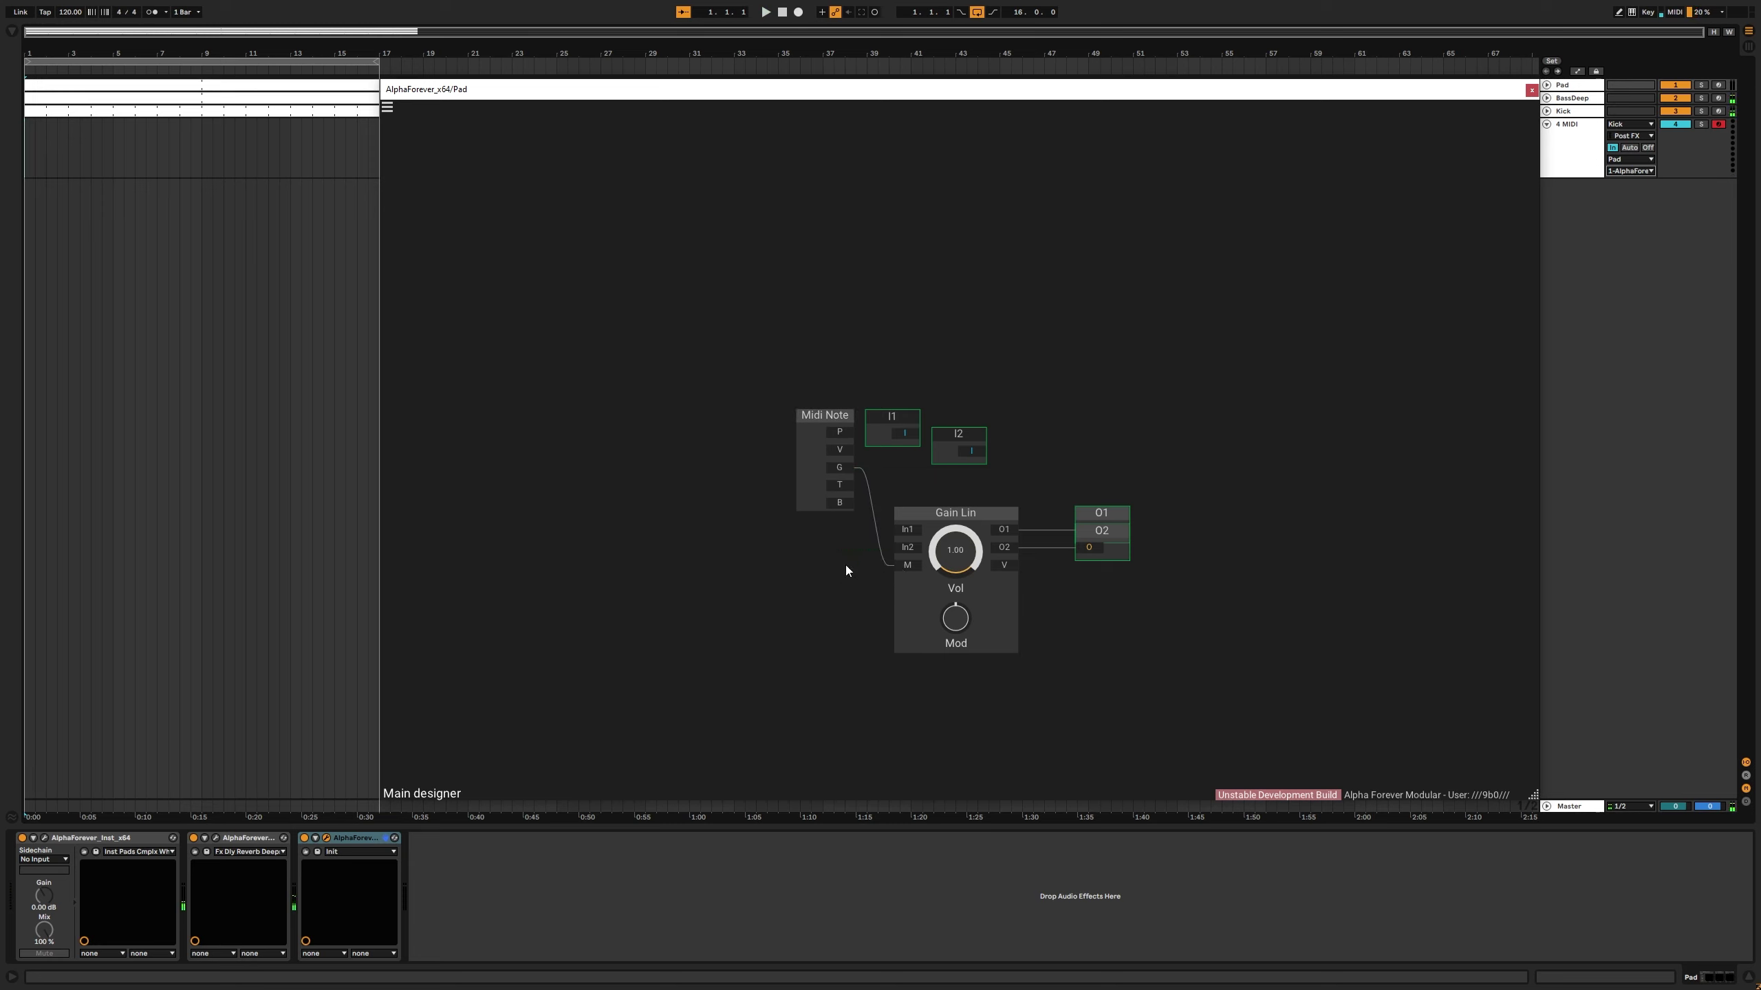
drag(852, 475, 699, 570)
click(773, 498)
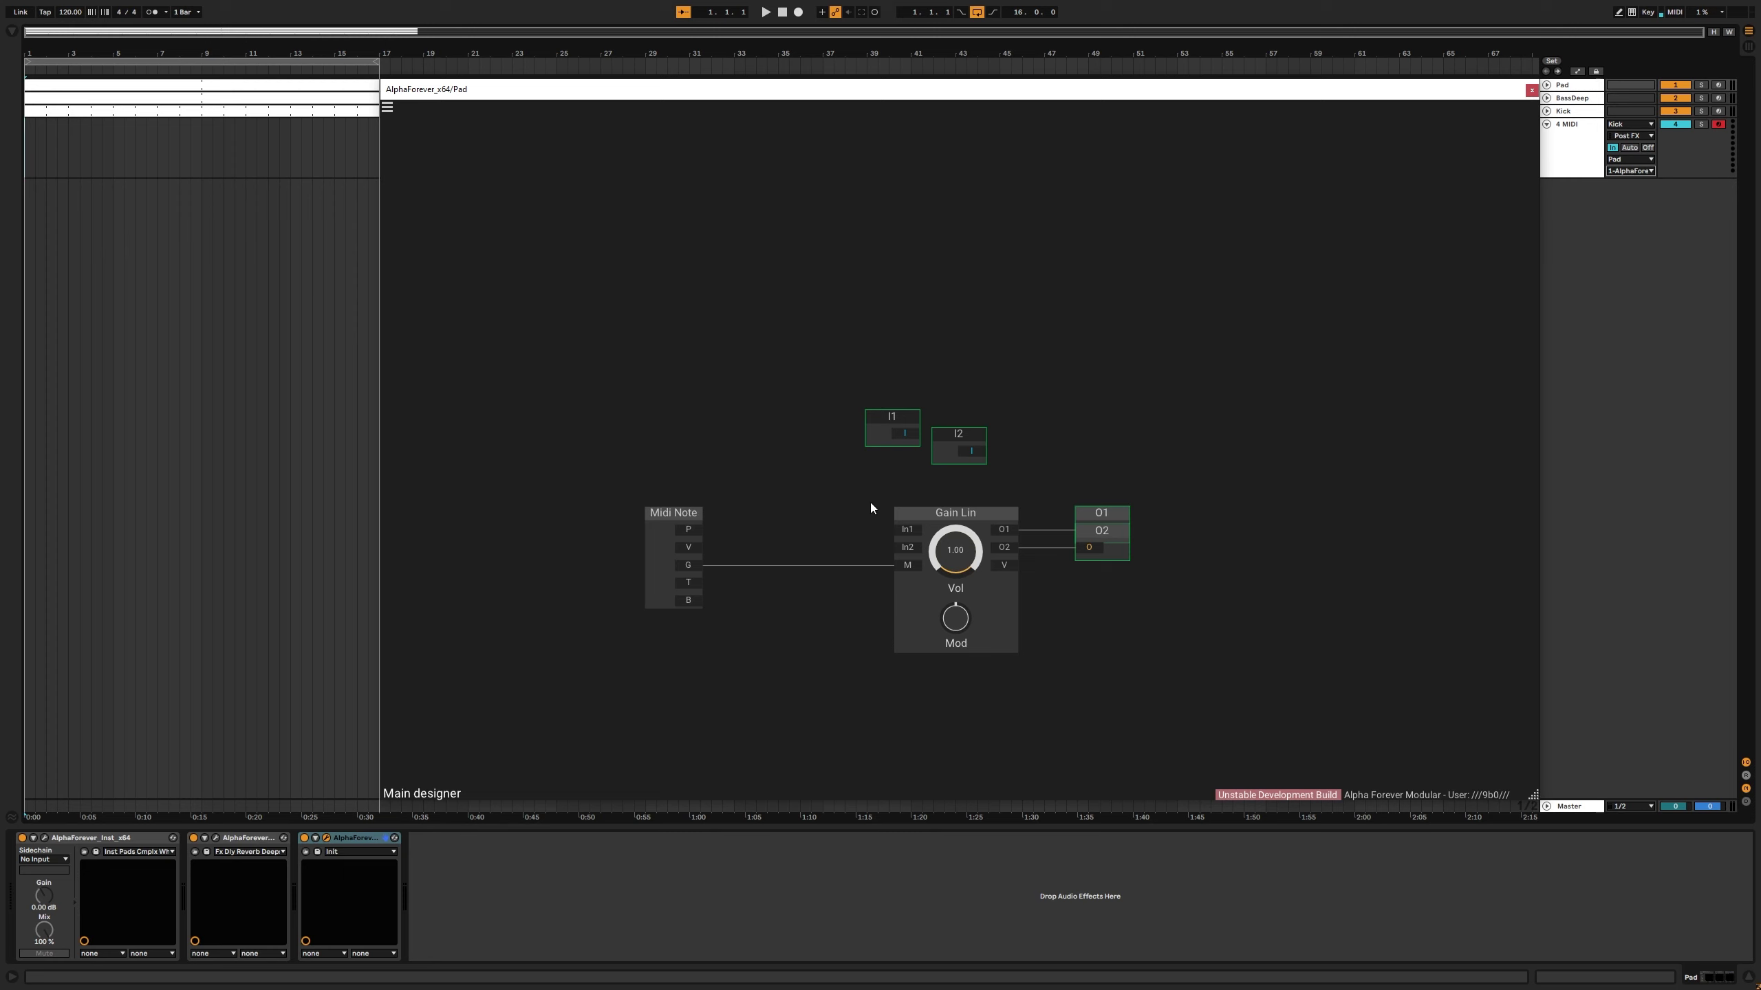
Step: Add a Designer module between Midi Note and Gain Lin and rename it Seconds
drag(771, 596, 715, 484)
scroll(715, 484, up, 3)
right_click(680, 522)
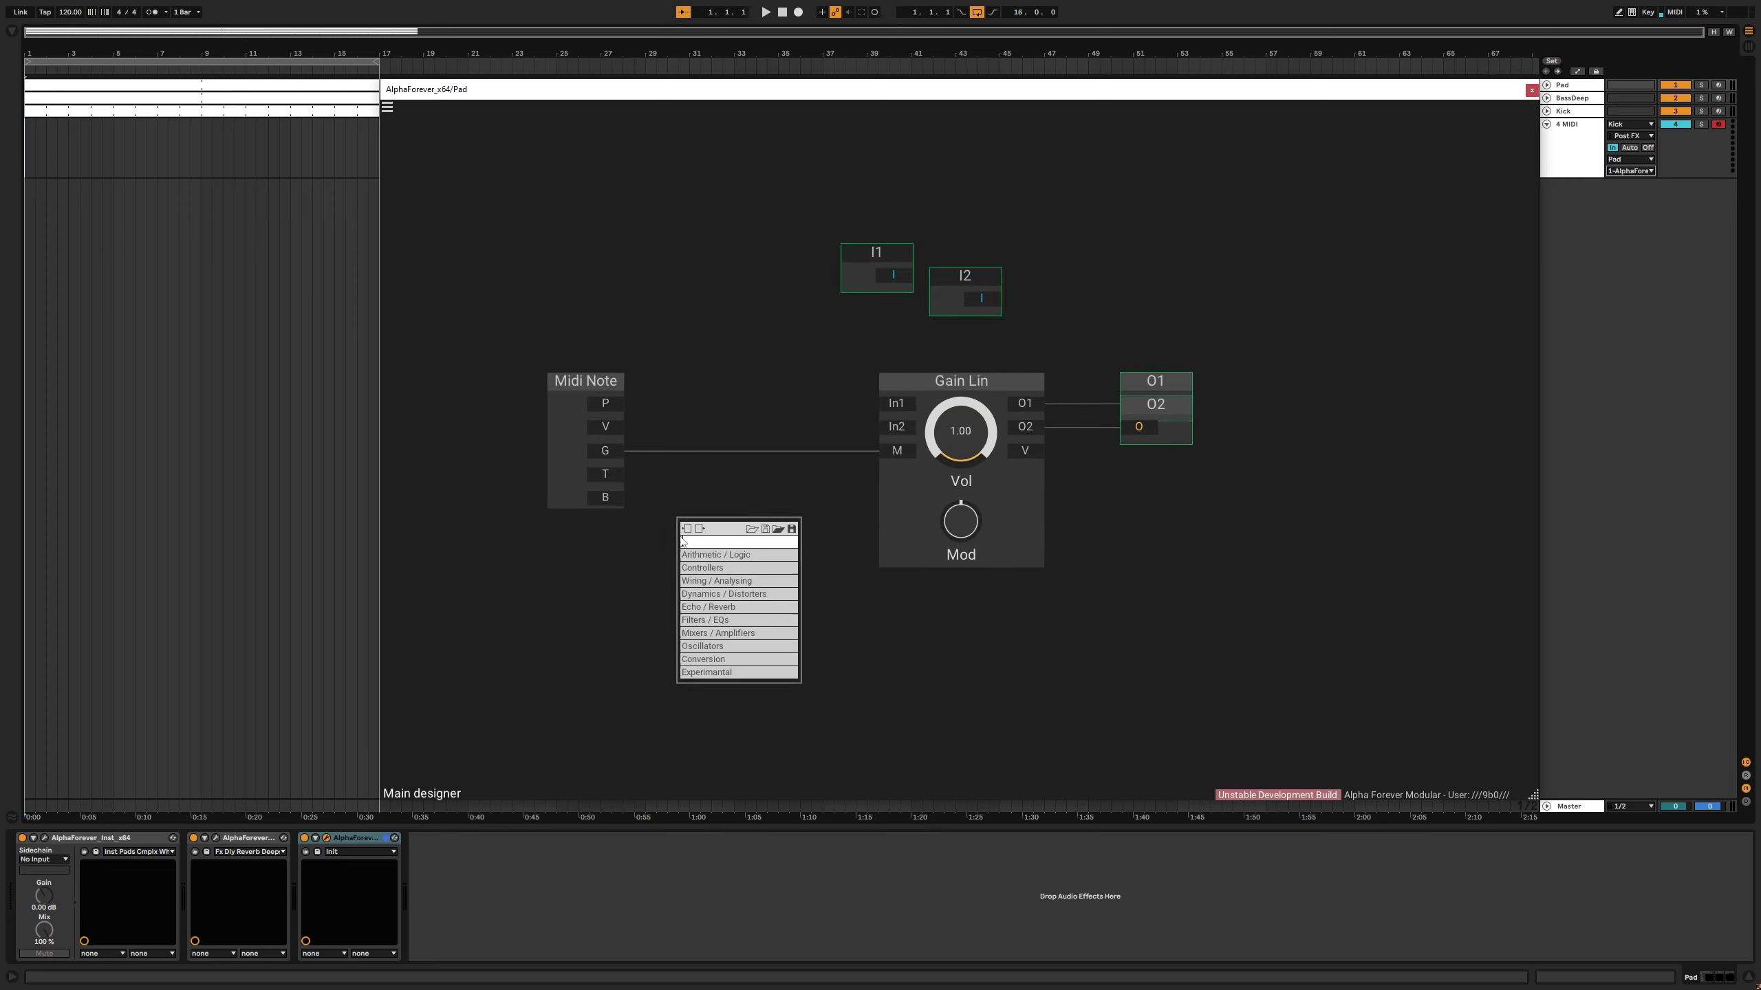
text(des)
key(Return)
double_click(733, 513)
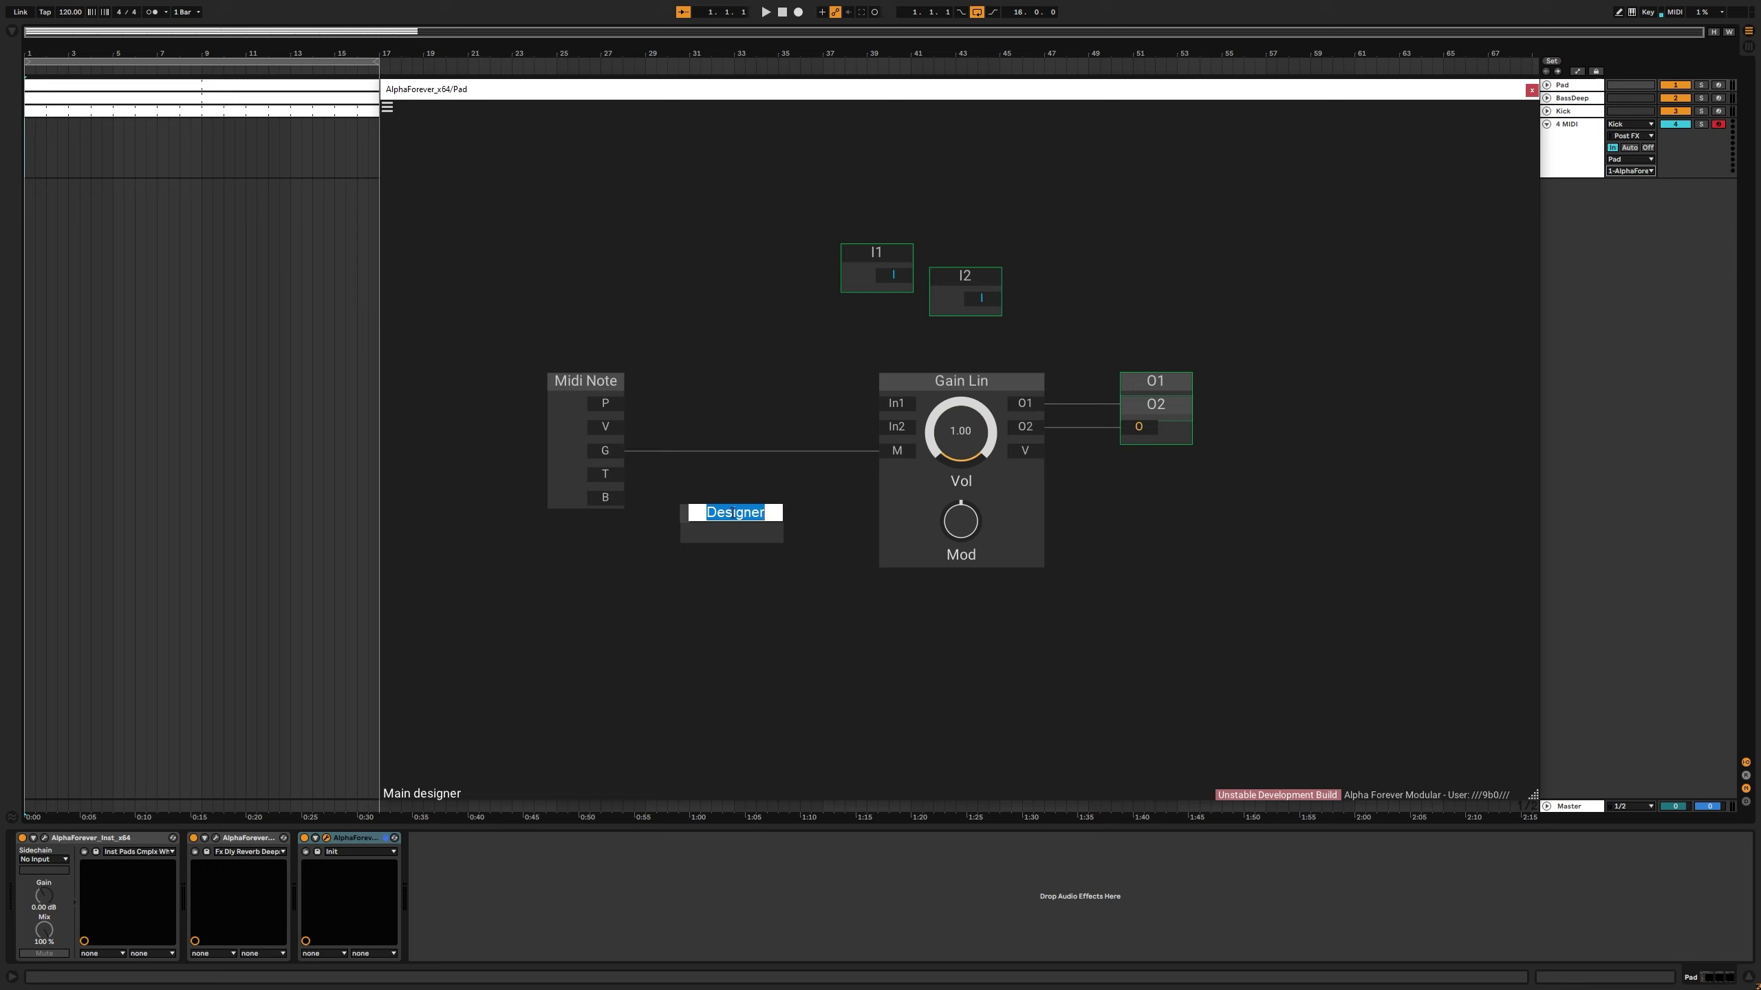
text(Seconds)
key(Return)
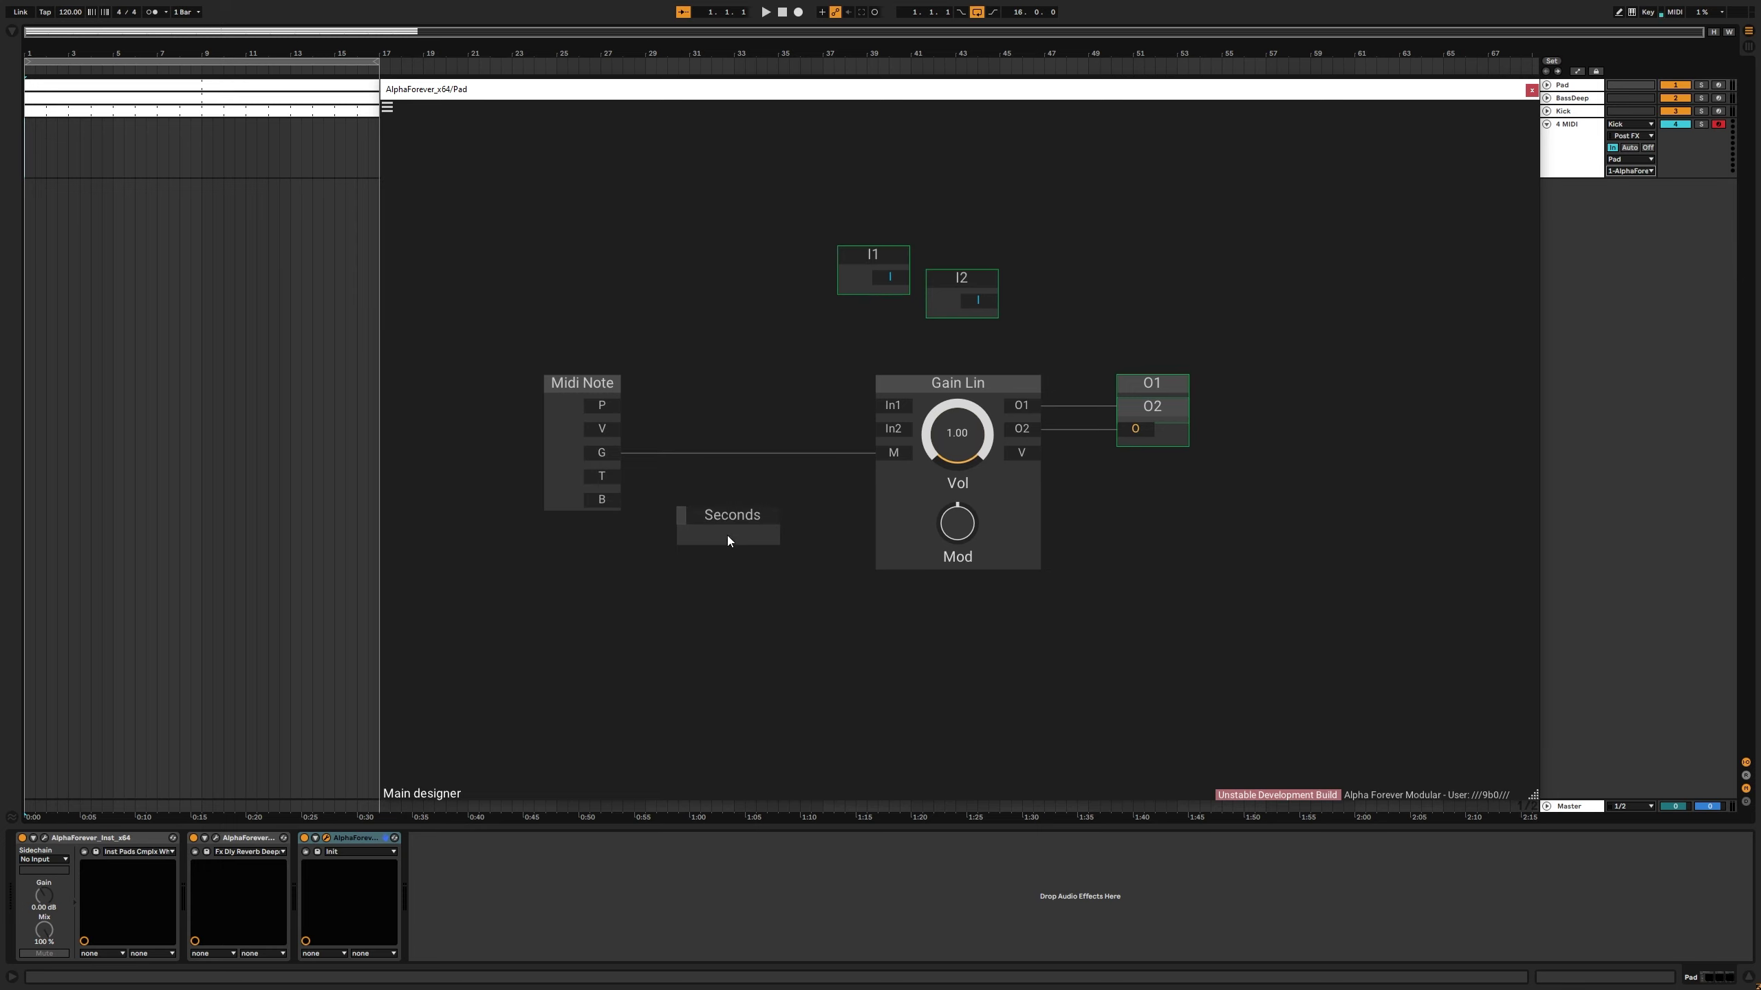
Step: Enter the Seconds designer and add a Sample Rate module inside it
double_click(727, 535)
right_click(721, 399)
text(sample)
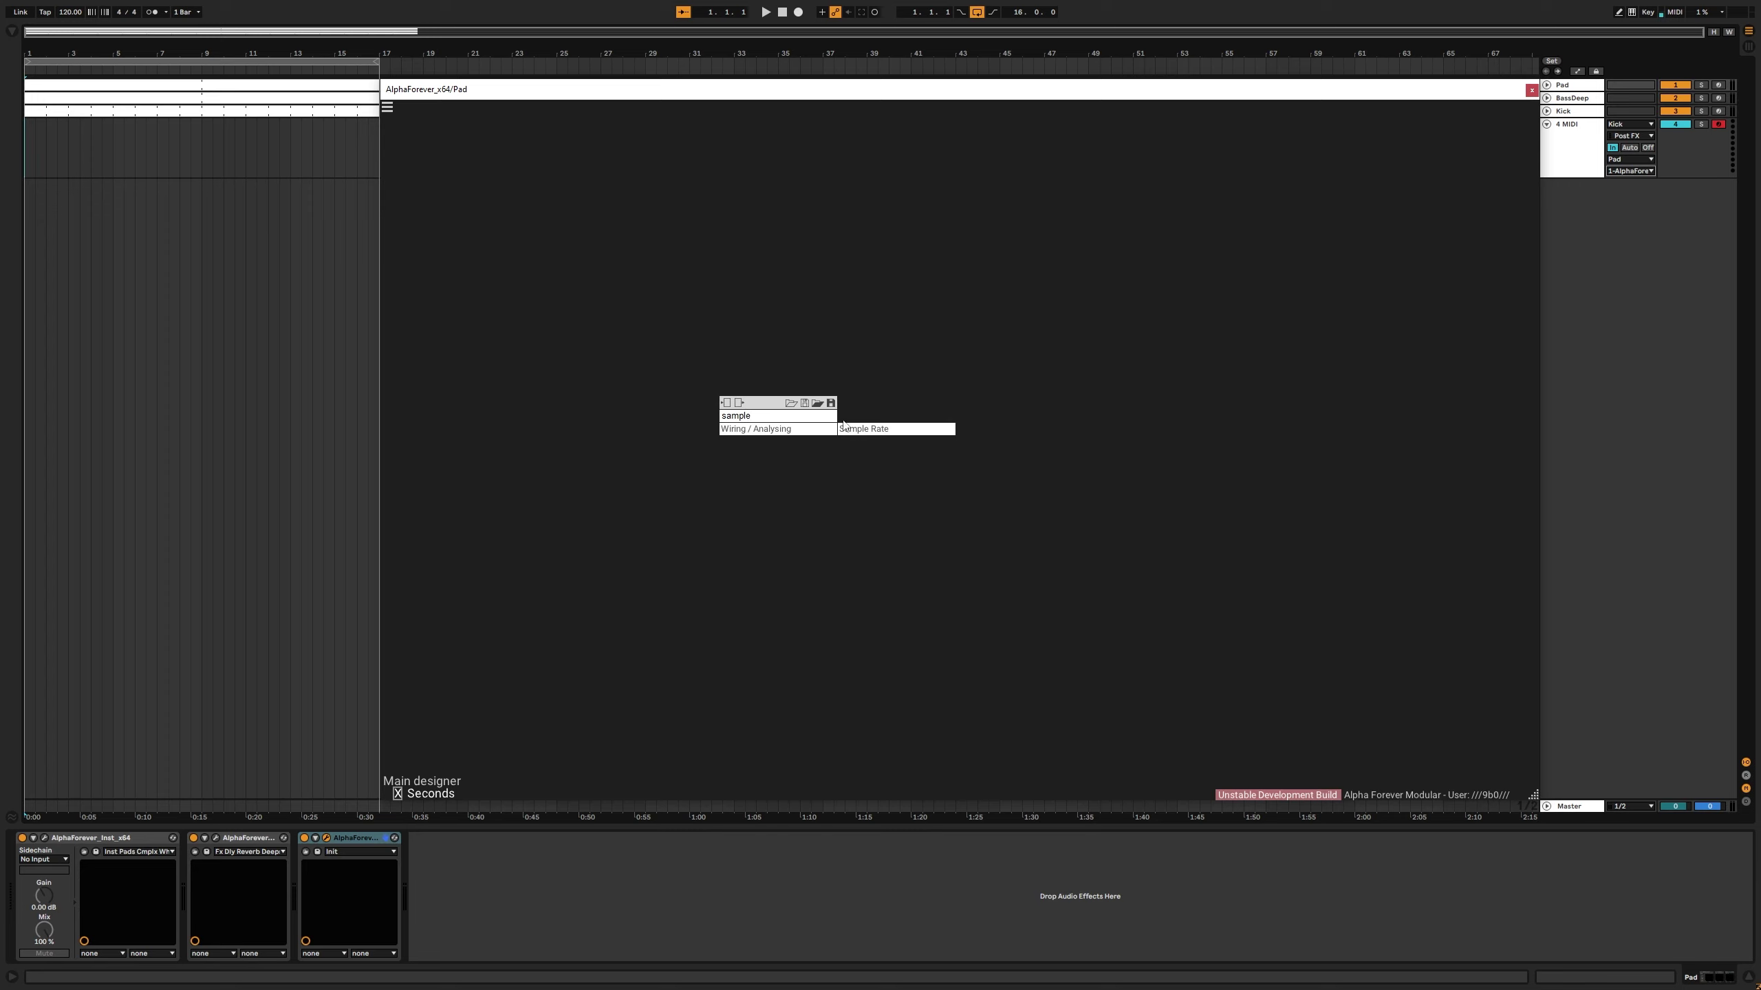
click(861, 430)
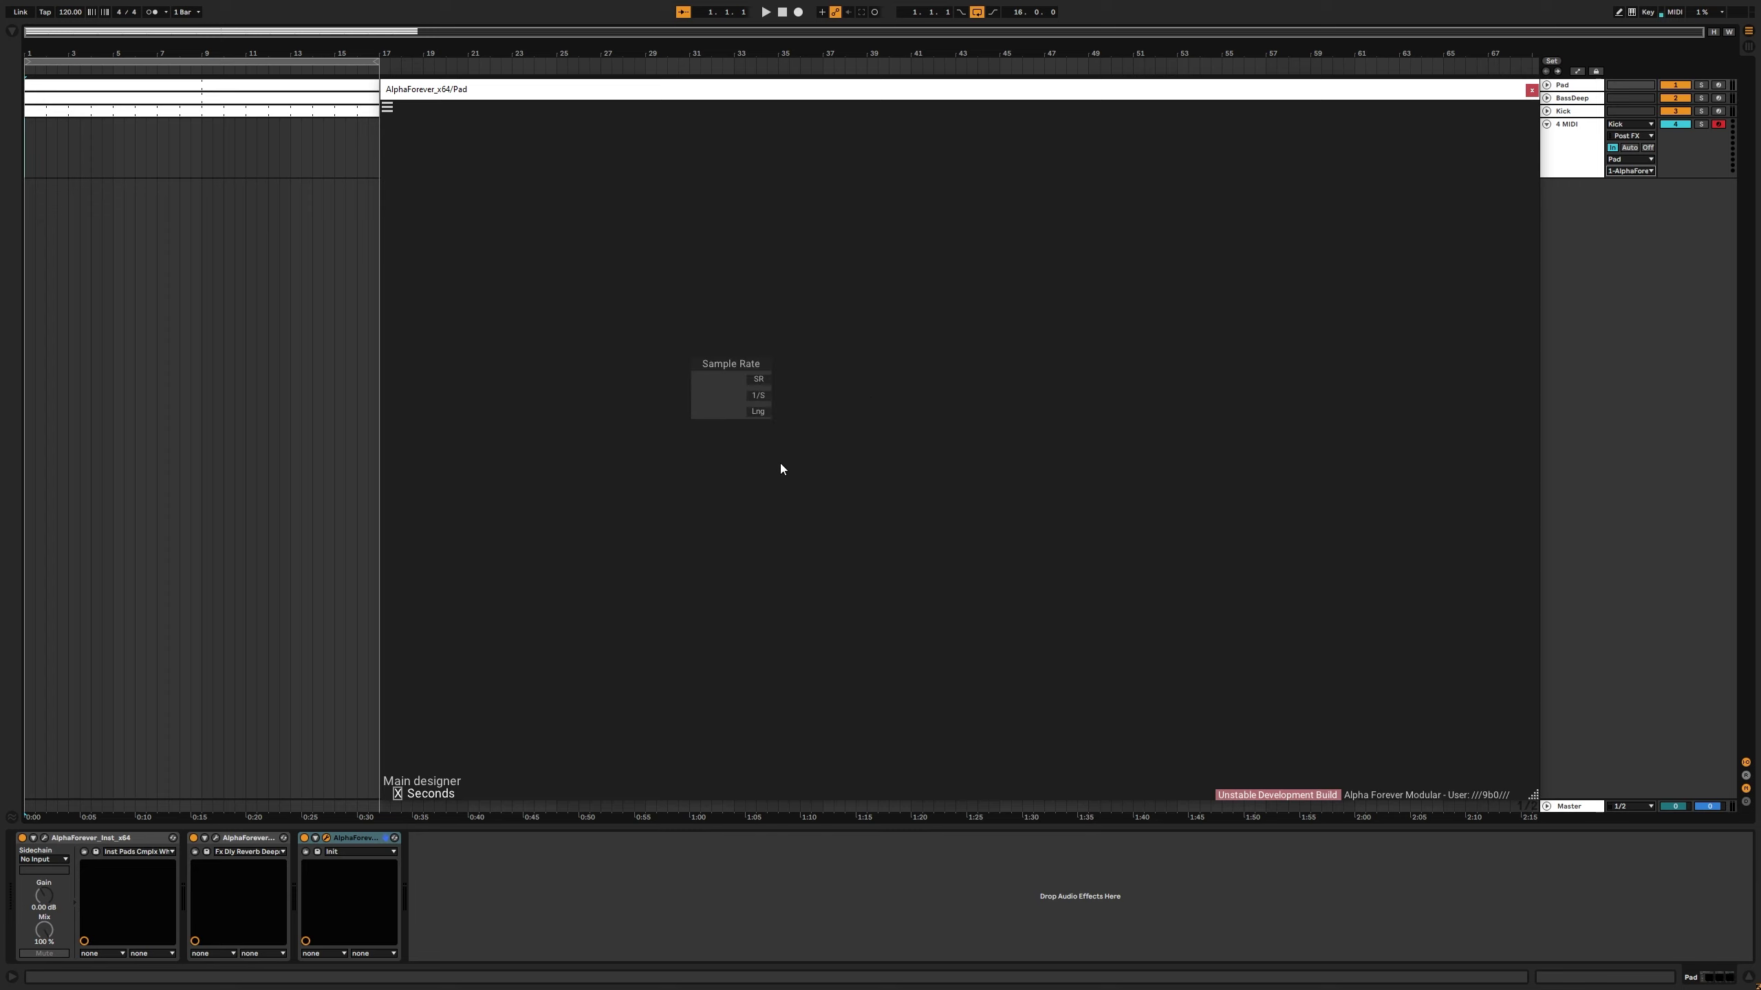
Step: Add an Increment module beside Sample Rate and connect the 1/S output to its Inc input
scroll(781, 469, up, 3)
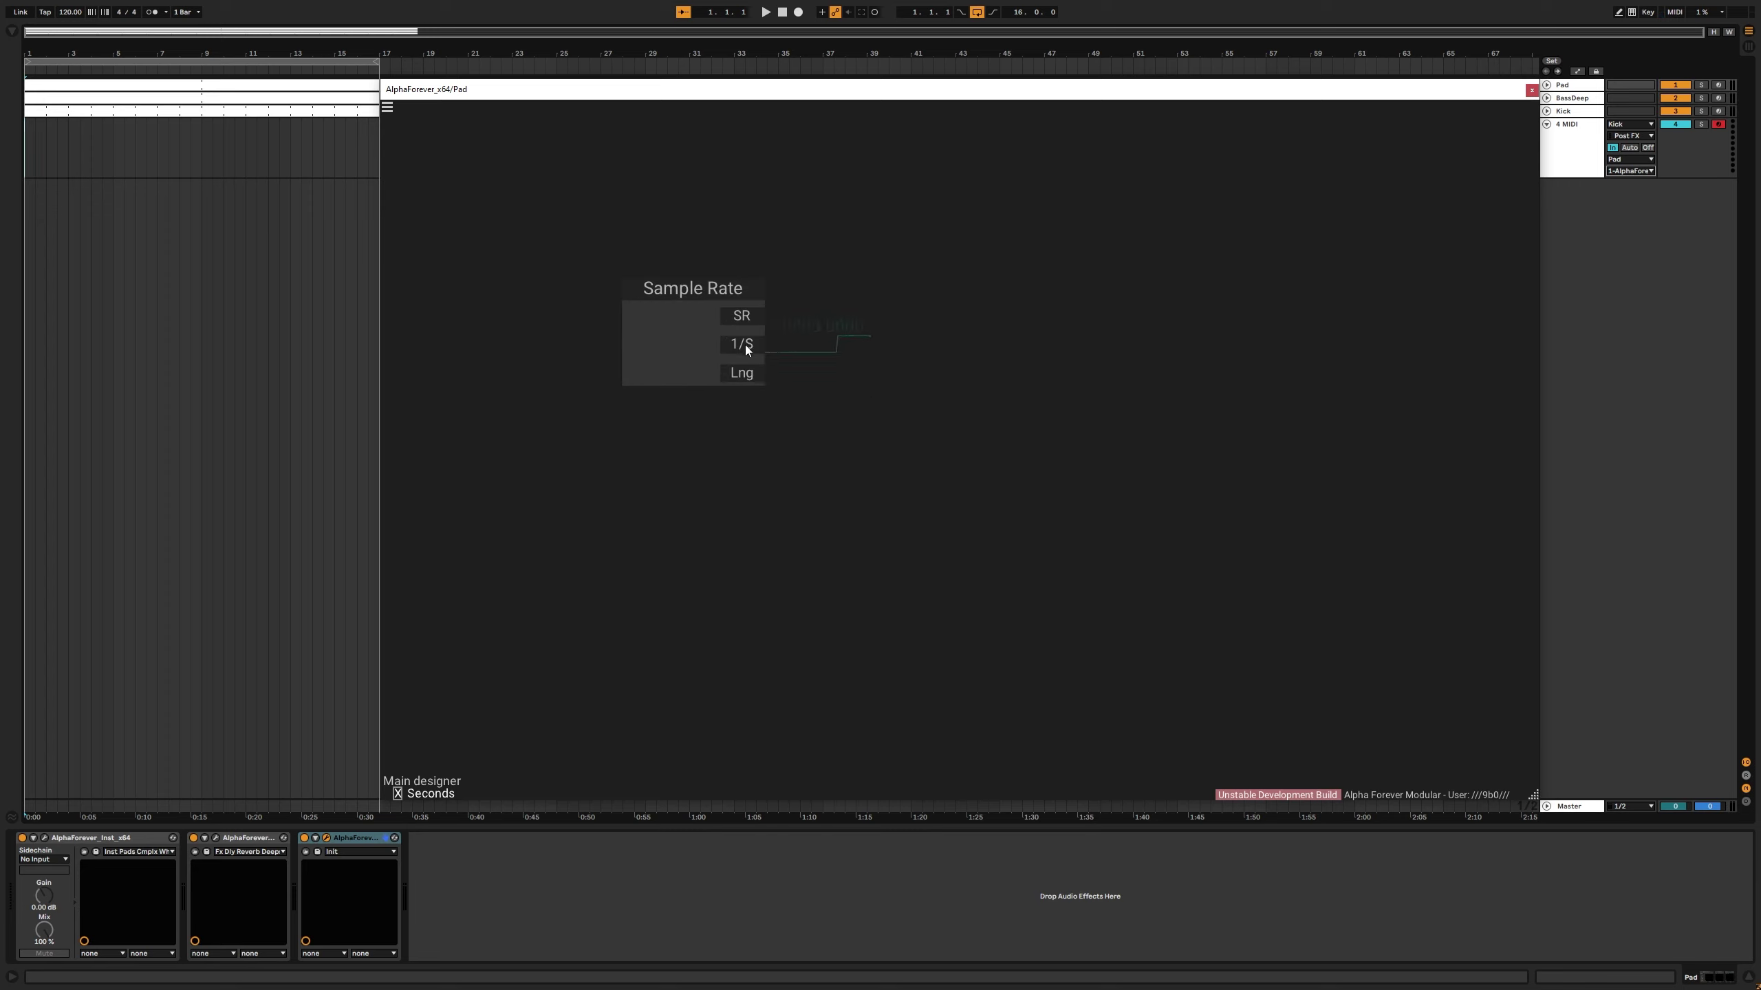
click(746, 351)
text(inc)
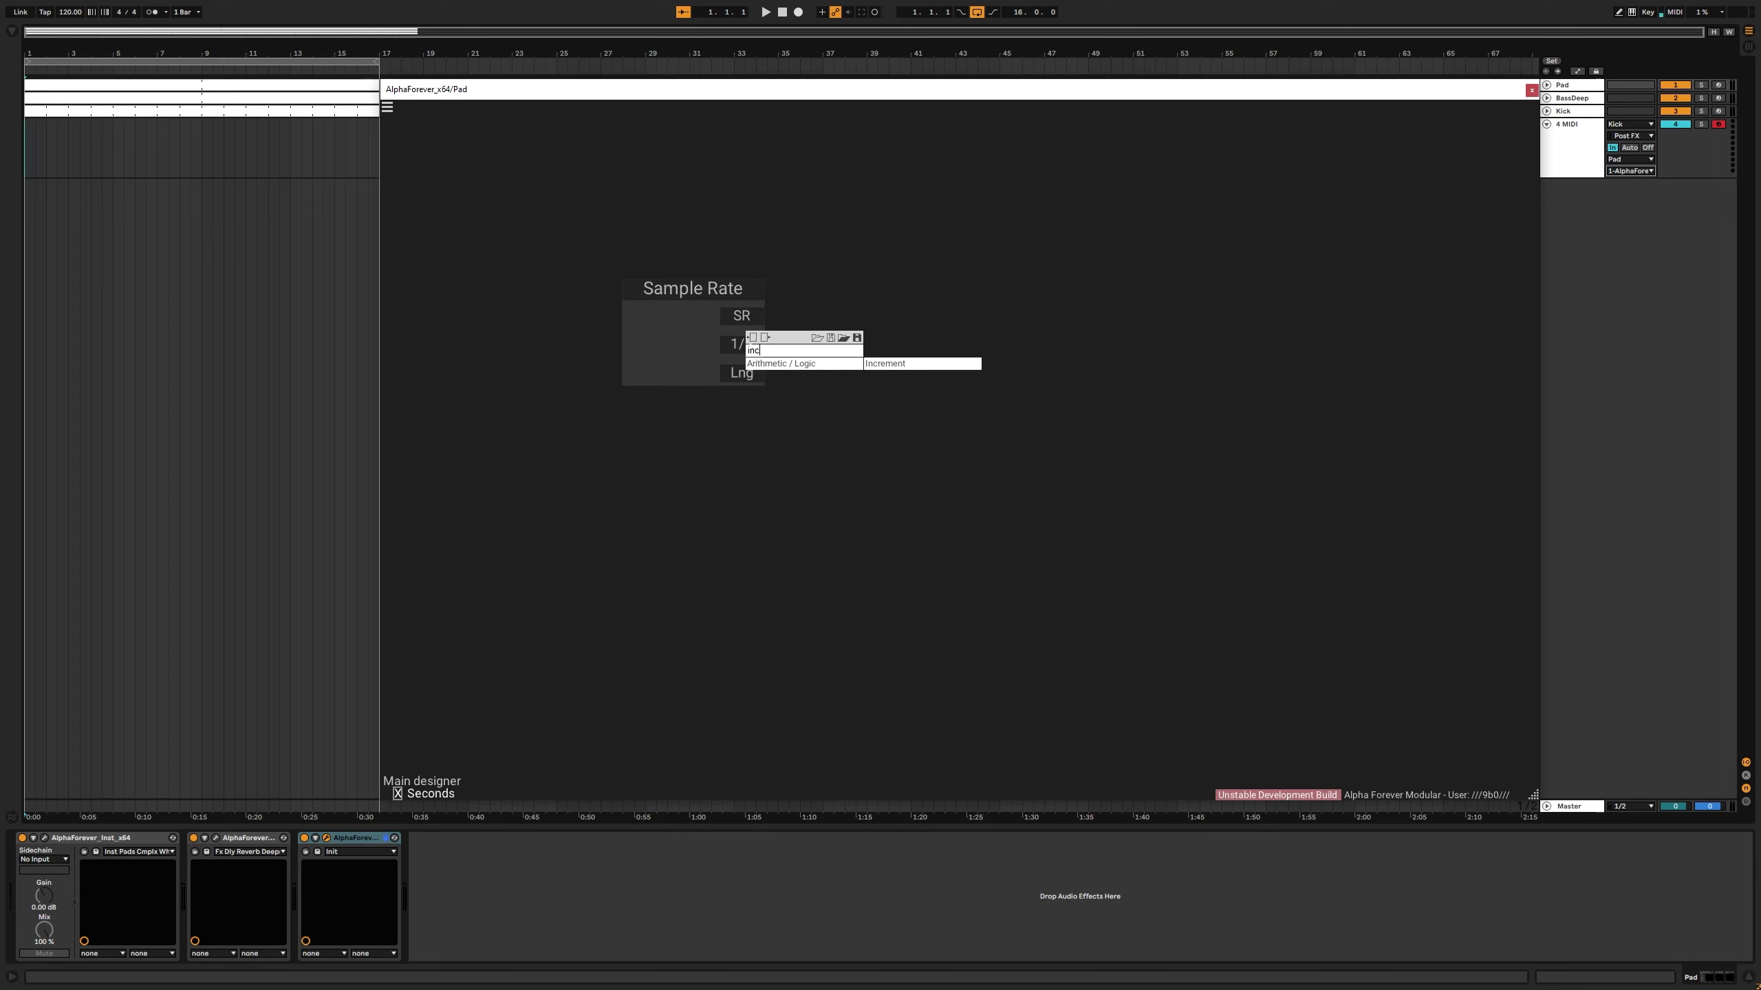
click(888, 364)
drag(888, 374, 745, 348)
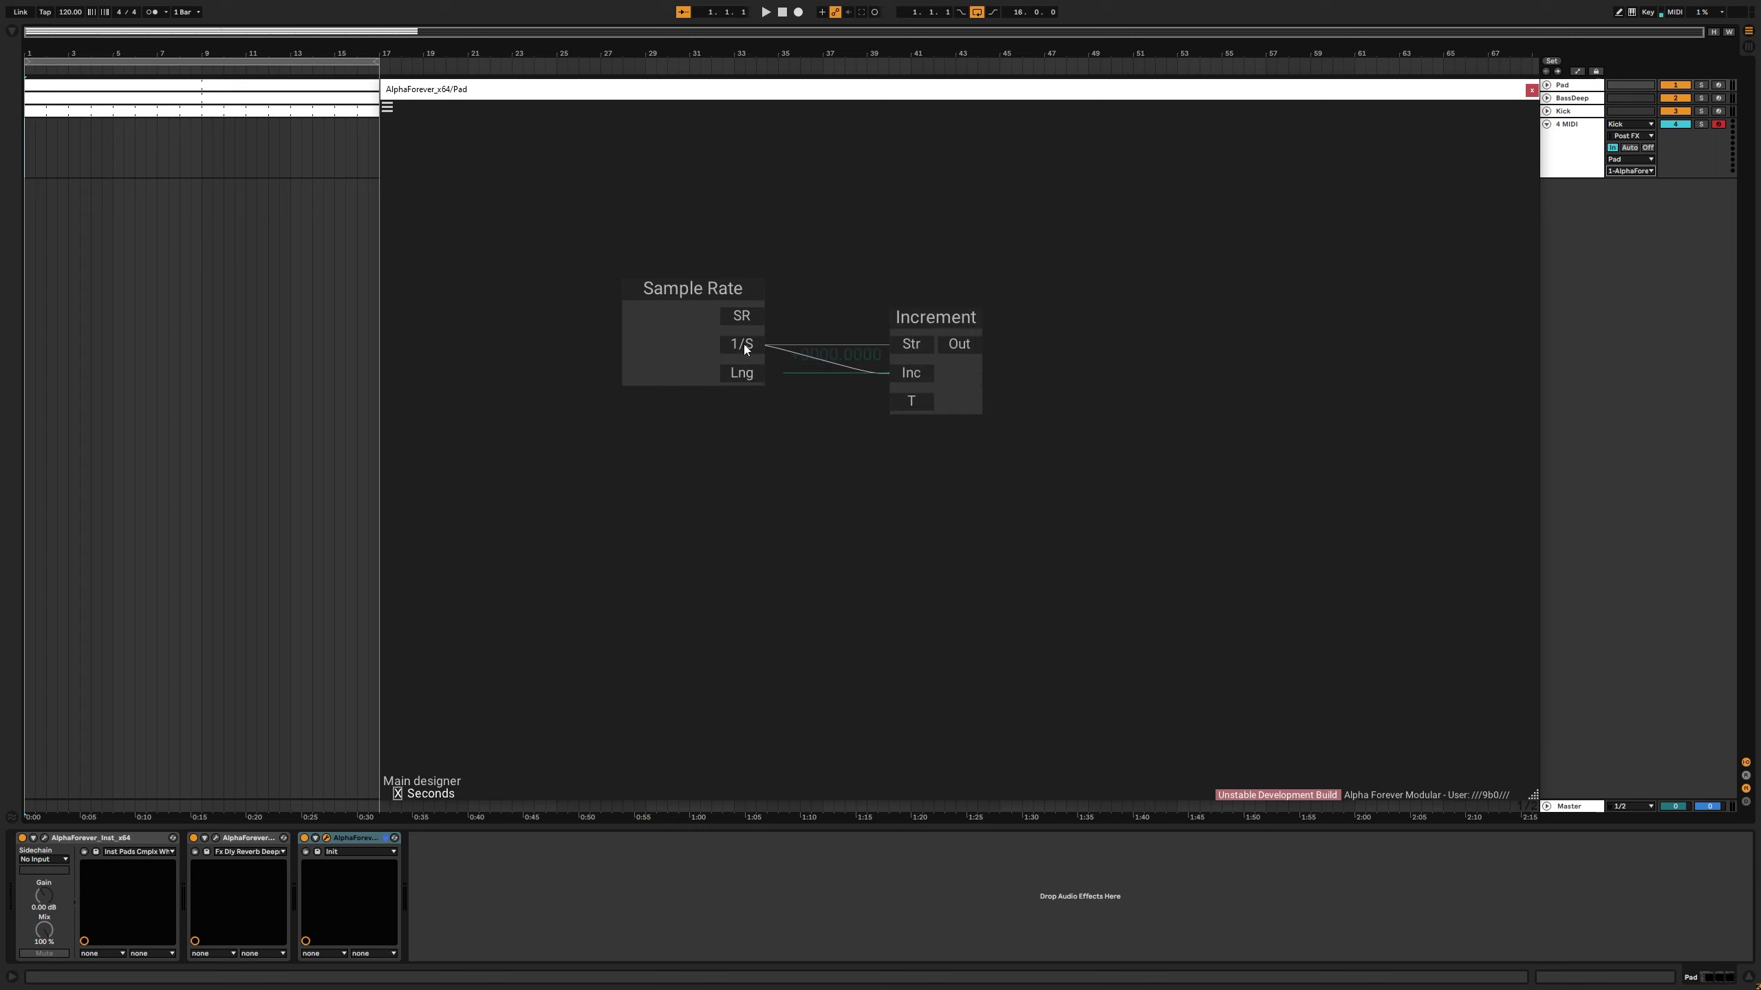
Step: Align Increment's Inc port with the 1/S output, then add an input module named T and connect it to Increment's T port
right_click(914, 346)
drag(908, 375, 908, 346)
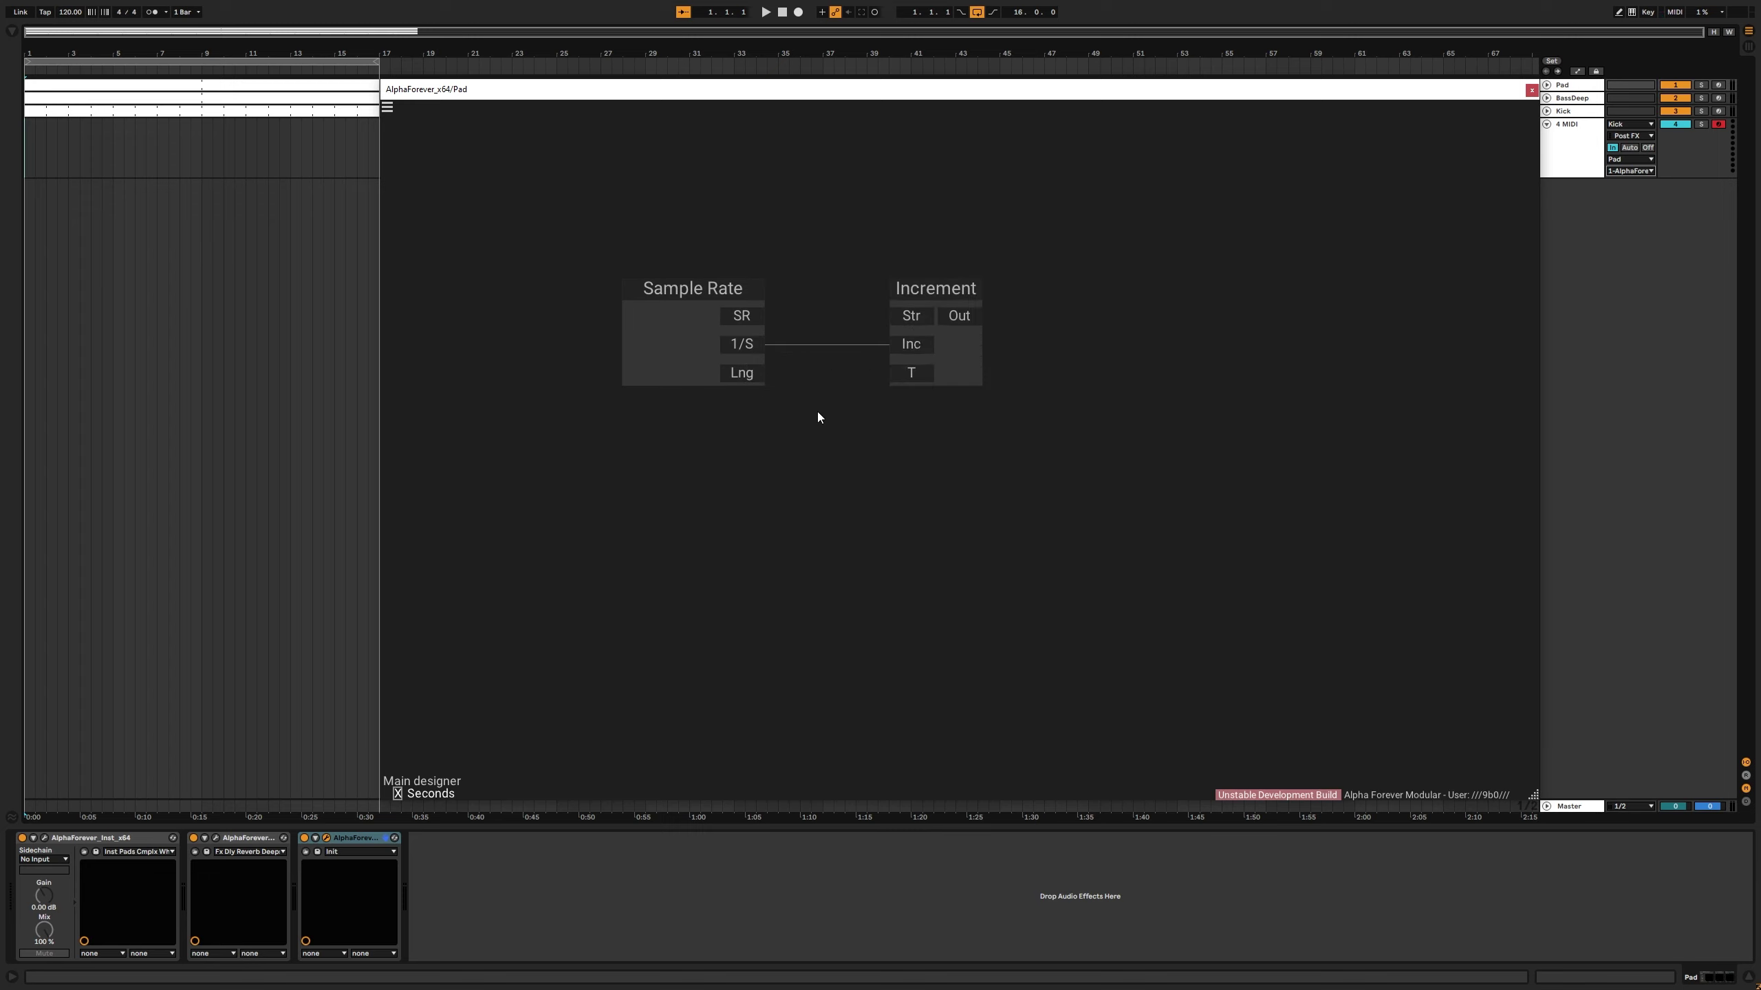
click(760, 432)
text(in)
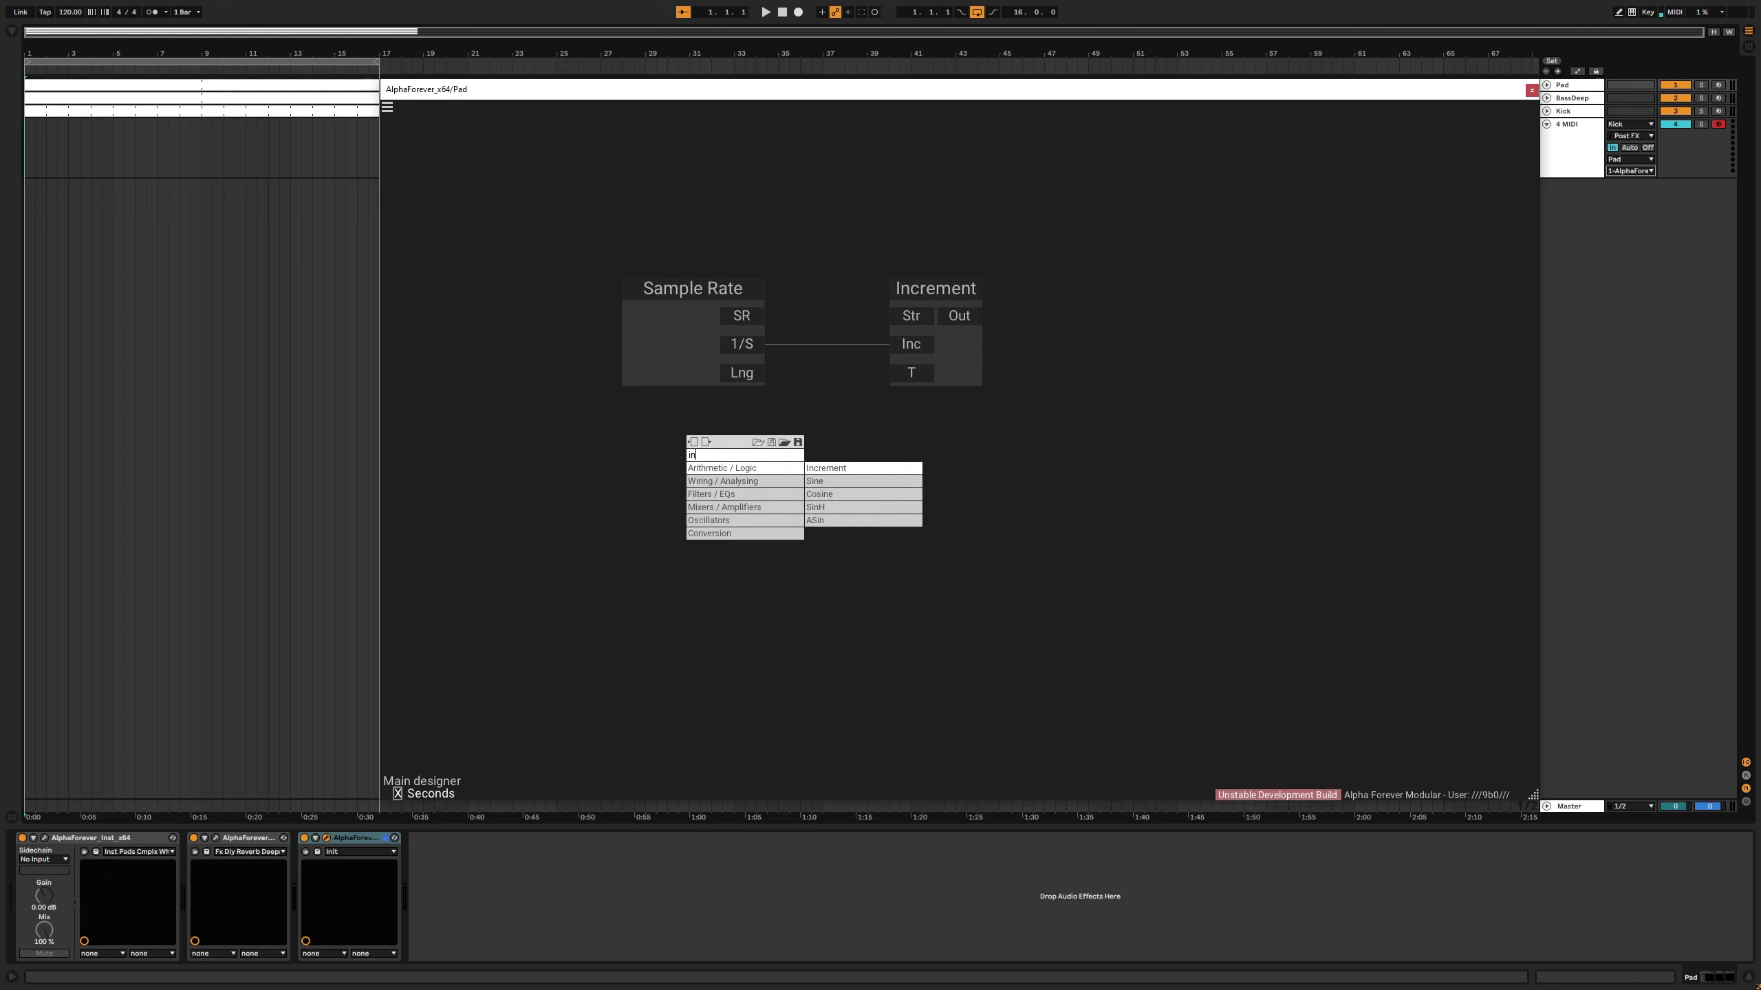
click(812, 483)
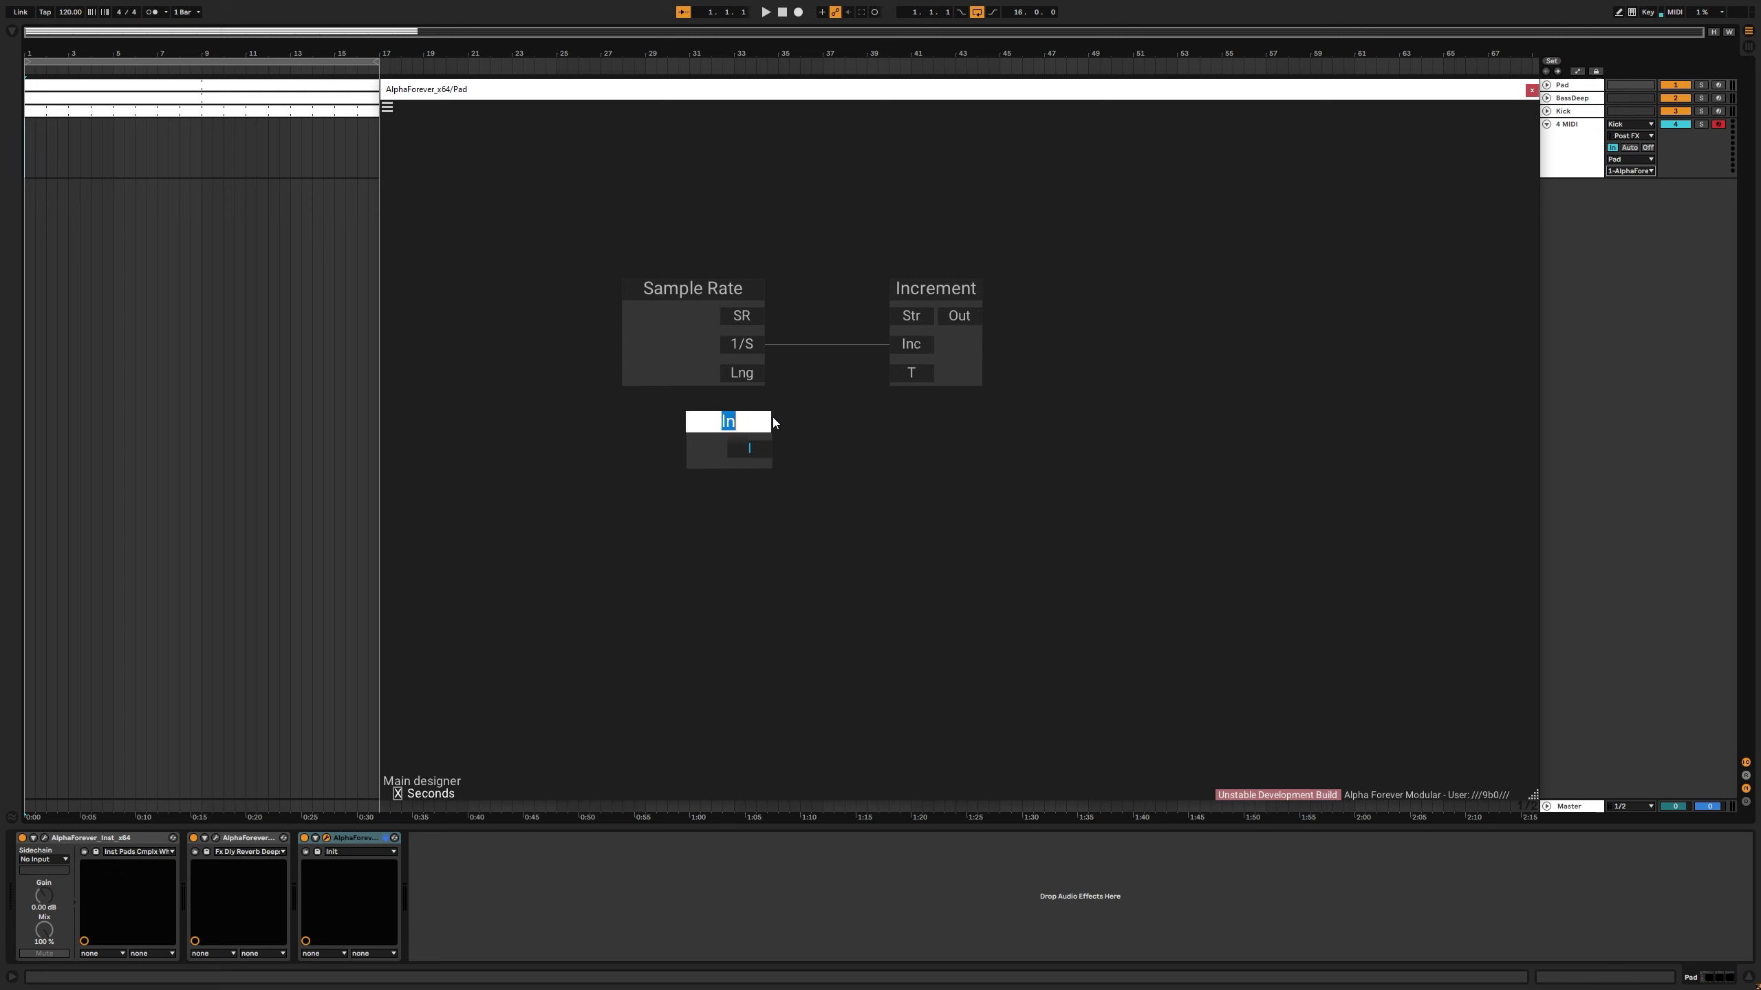
text(T)
key(Return)
drag(750, 448, 886, 386)
Step: Add an output module to Increment's Out port and rename it Sec
drag(919, 293, 1004, 298)
double_click(1013, 288)
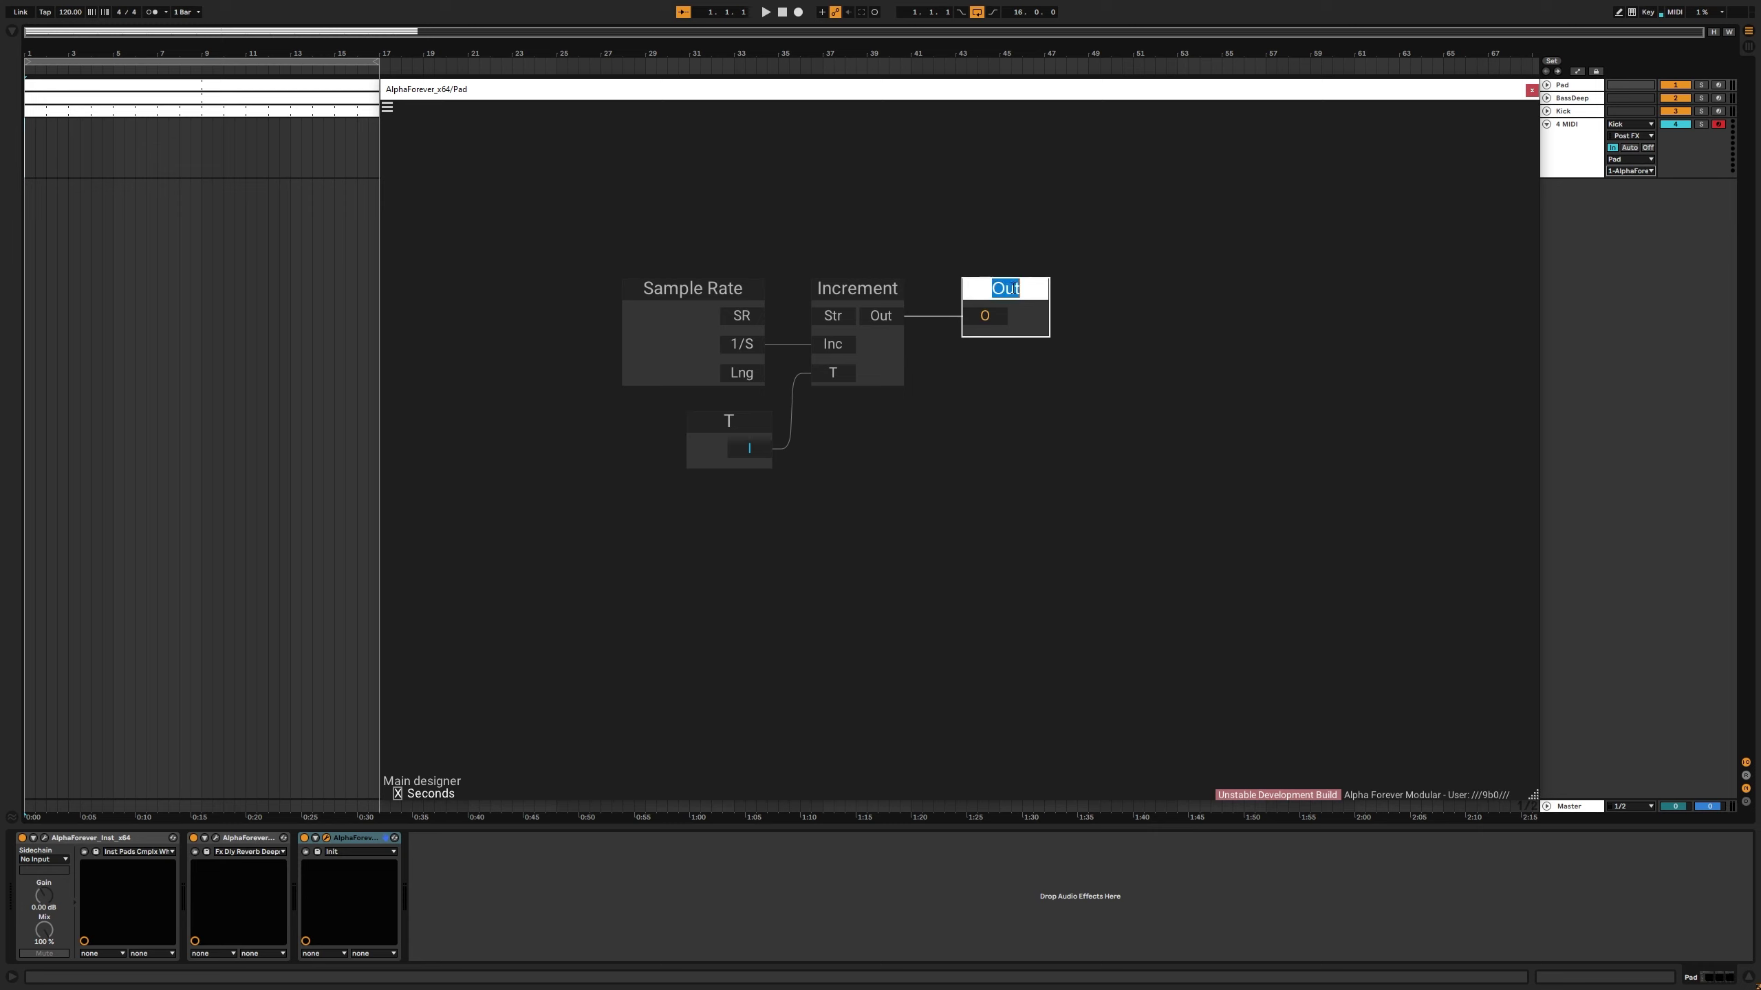
text(Sec)
key(Return)
scroll(1065, 336, up, 3)
drag(992, 255, 1046, 295)
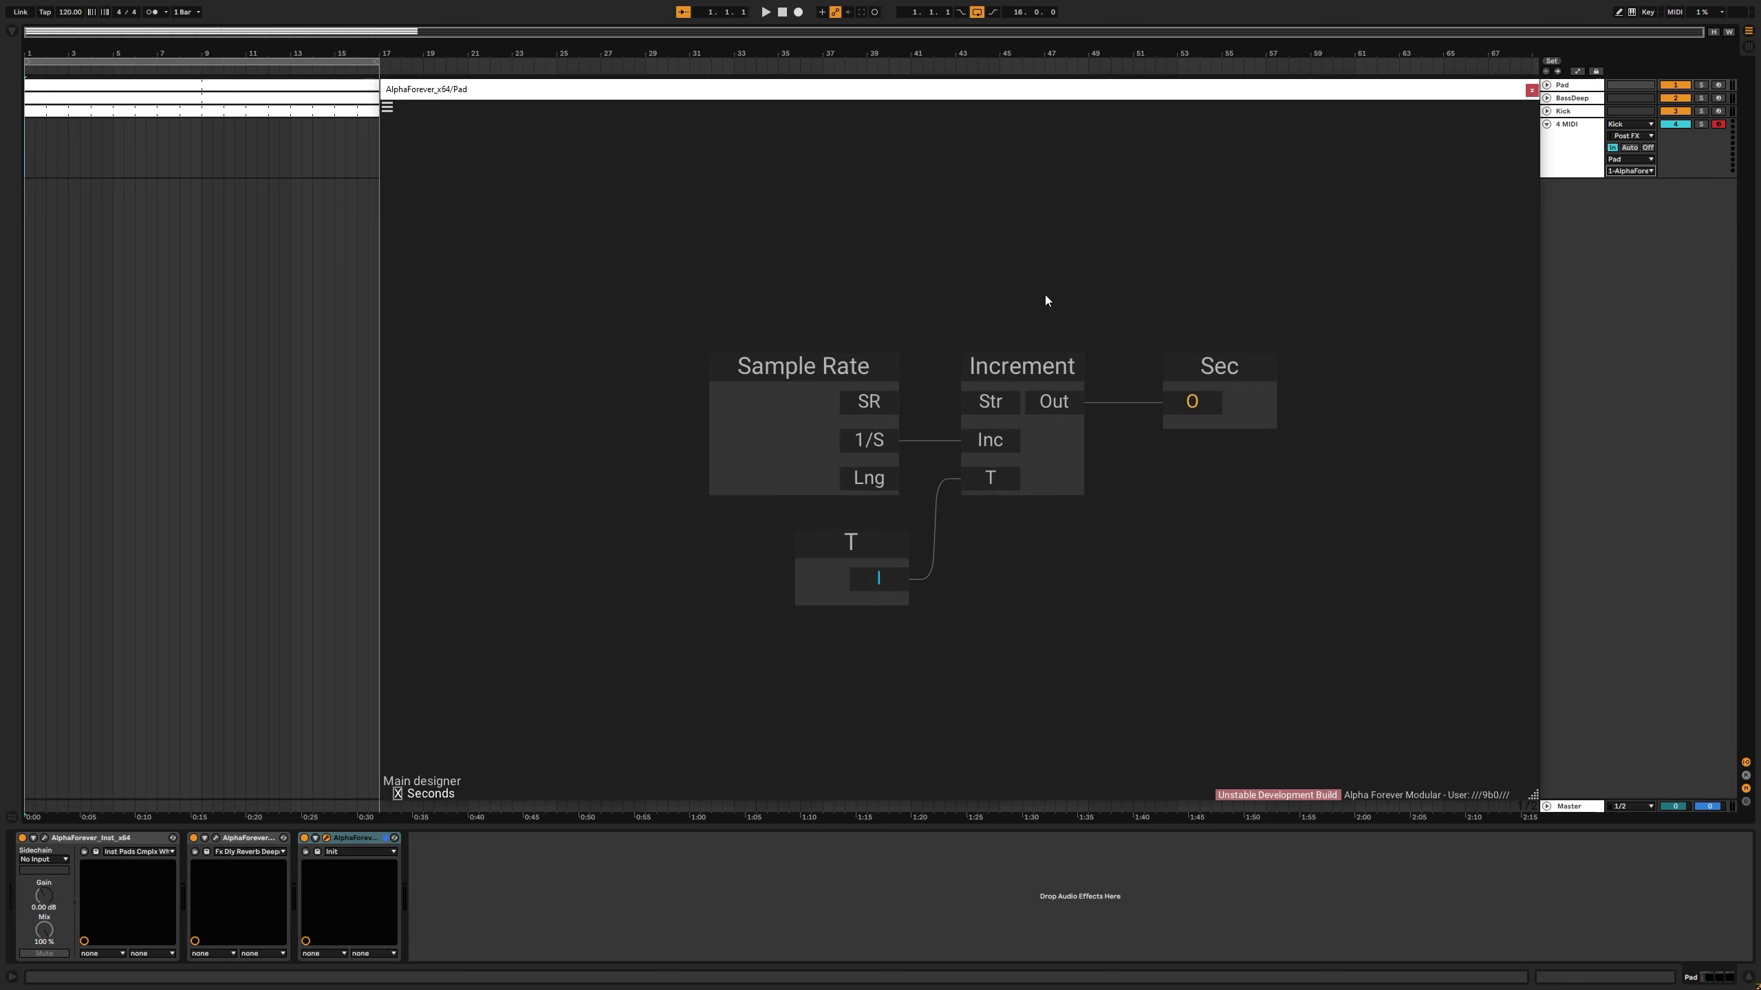
Step: Return to the main designer, connect Midi Note's T output to Seconds' T input, and move Gain Lin and the outputs further away
double_click(1041, 284)
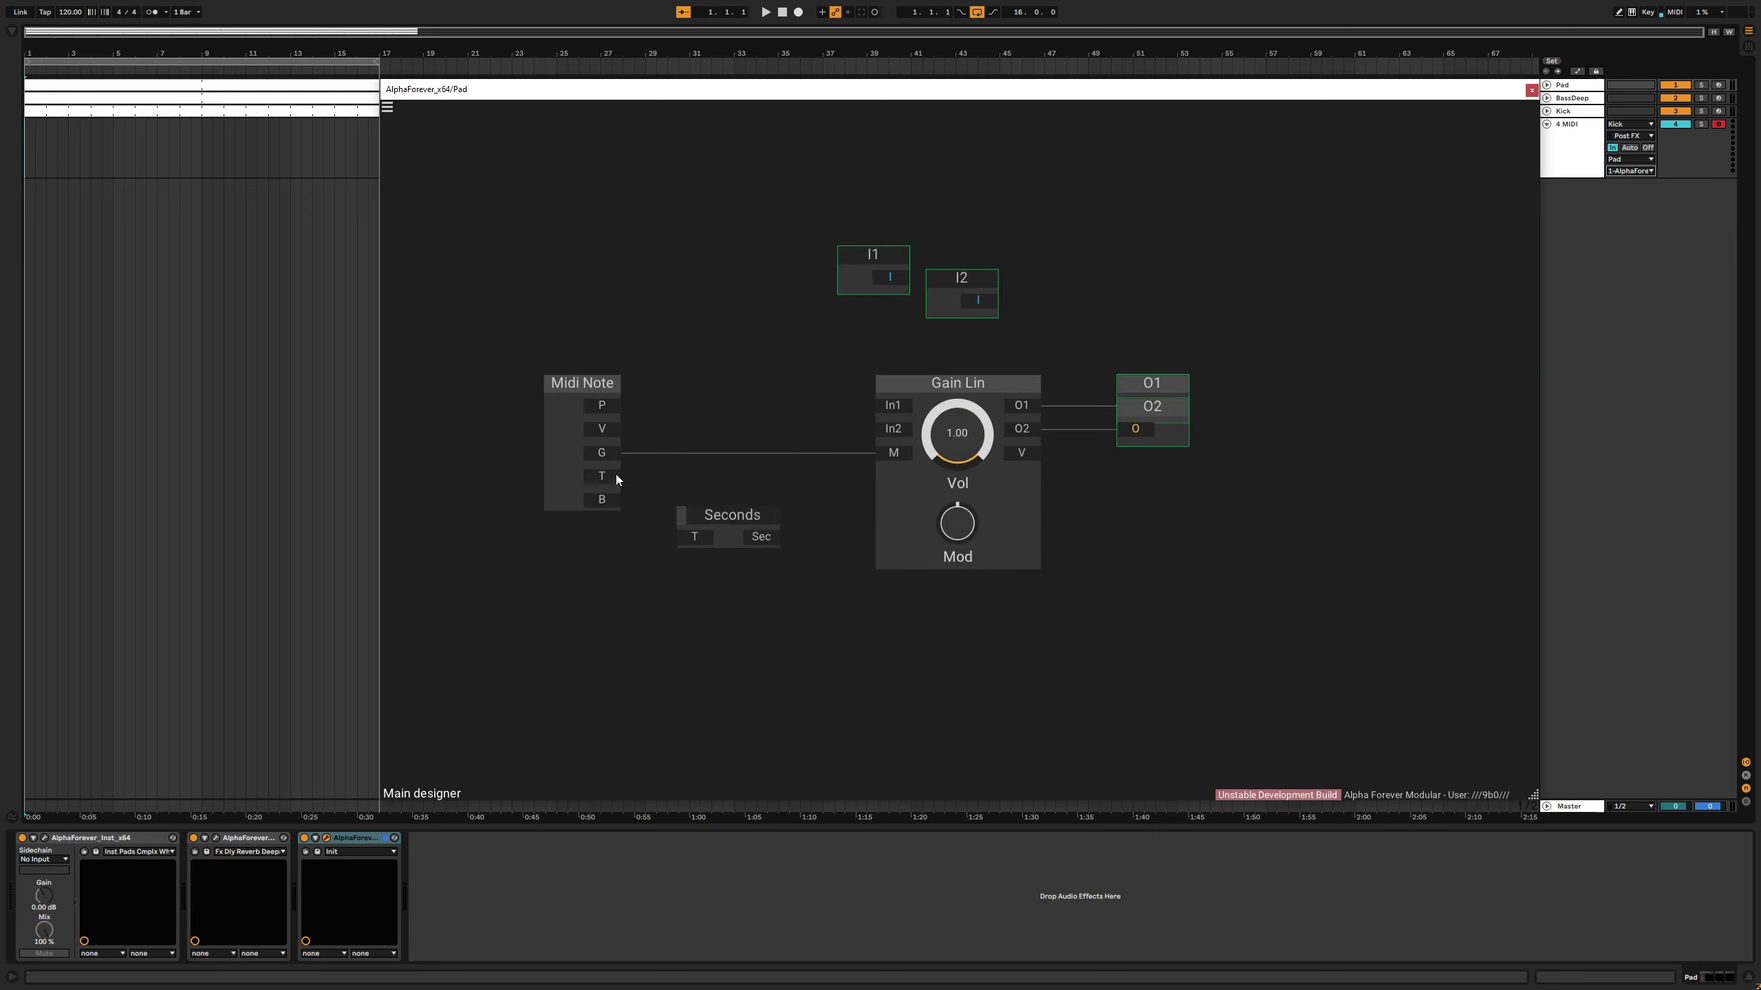
drag(616, 479, 693, 535)
drag(827, 350, 1401, 669)
drag(966, 386, 1356, 386)
Step: Add a Custom Function module after Seconds and connect the Sec output to its X input
right_click(837, 478)
text(cust)
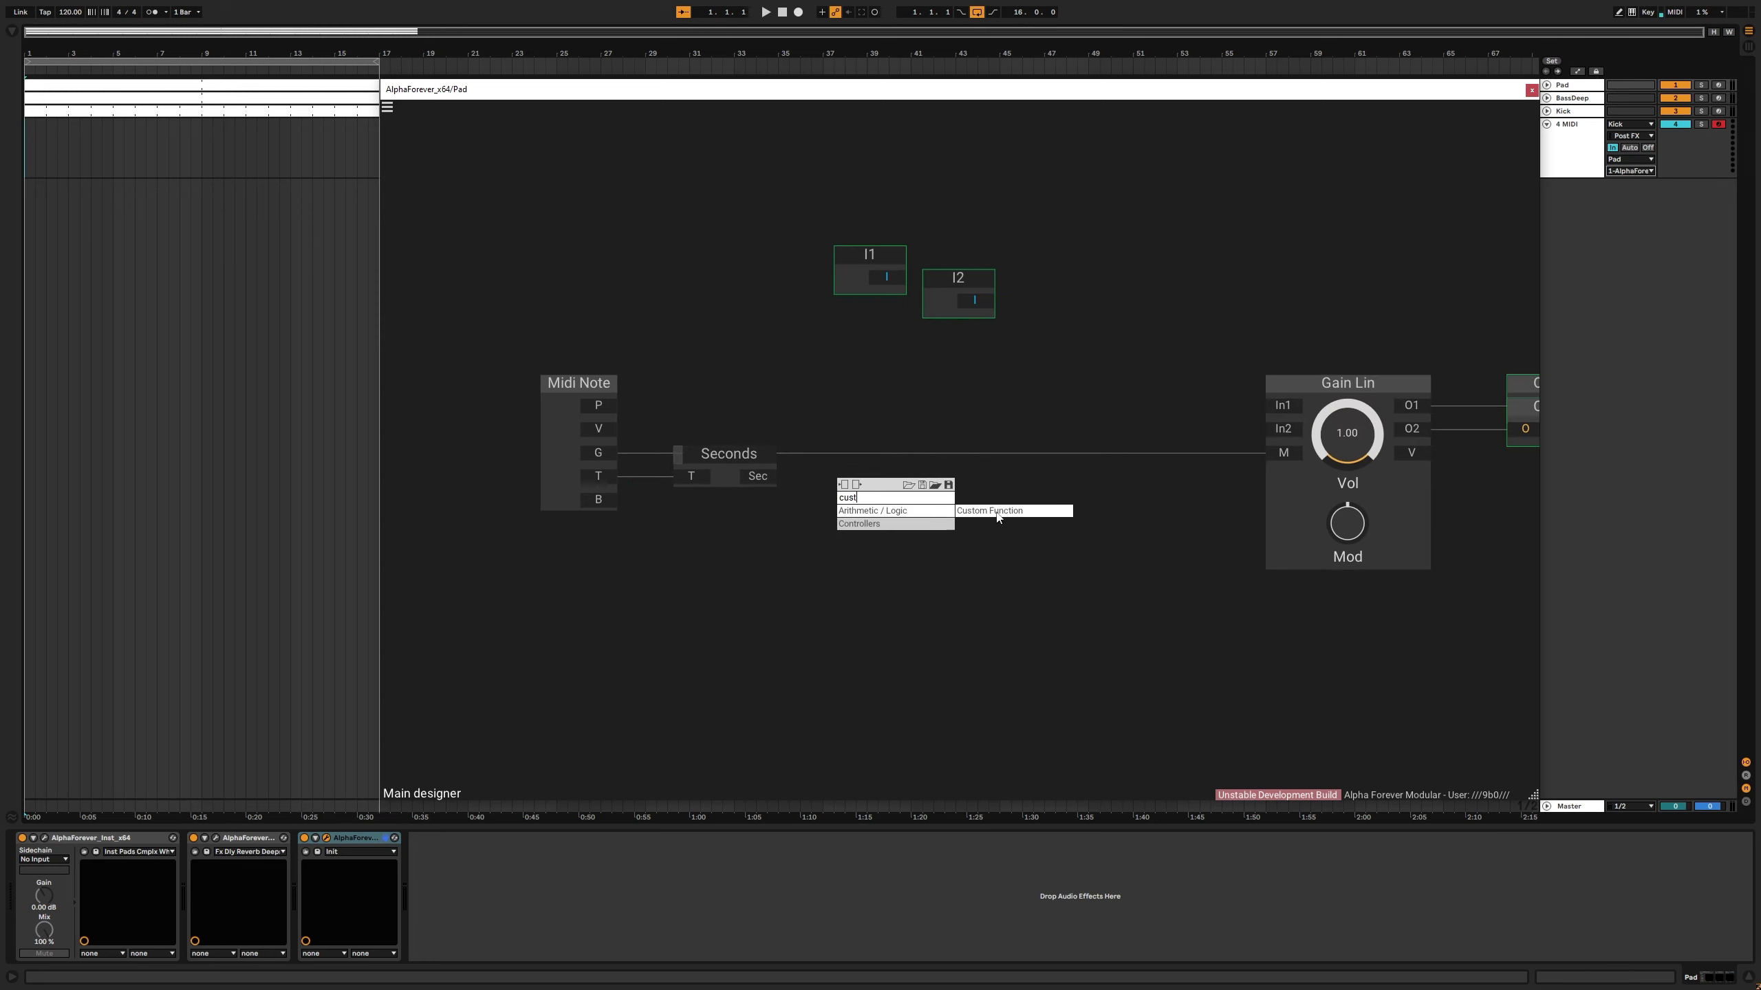
key(Return)
drag(759, 476, 845, 457)
drag(953, 412, 916, 414)
drag(1156, 419, 996, 409)
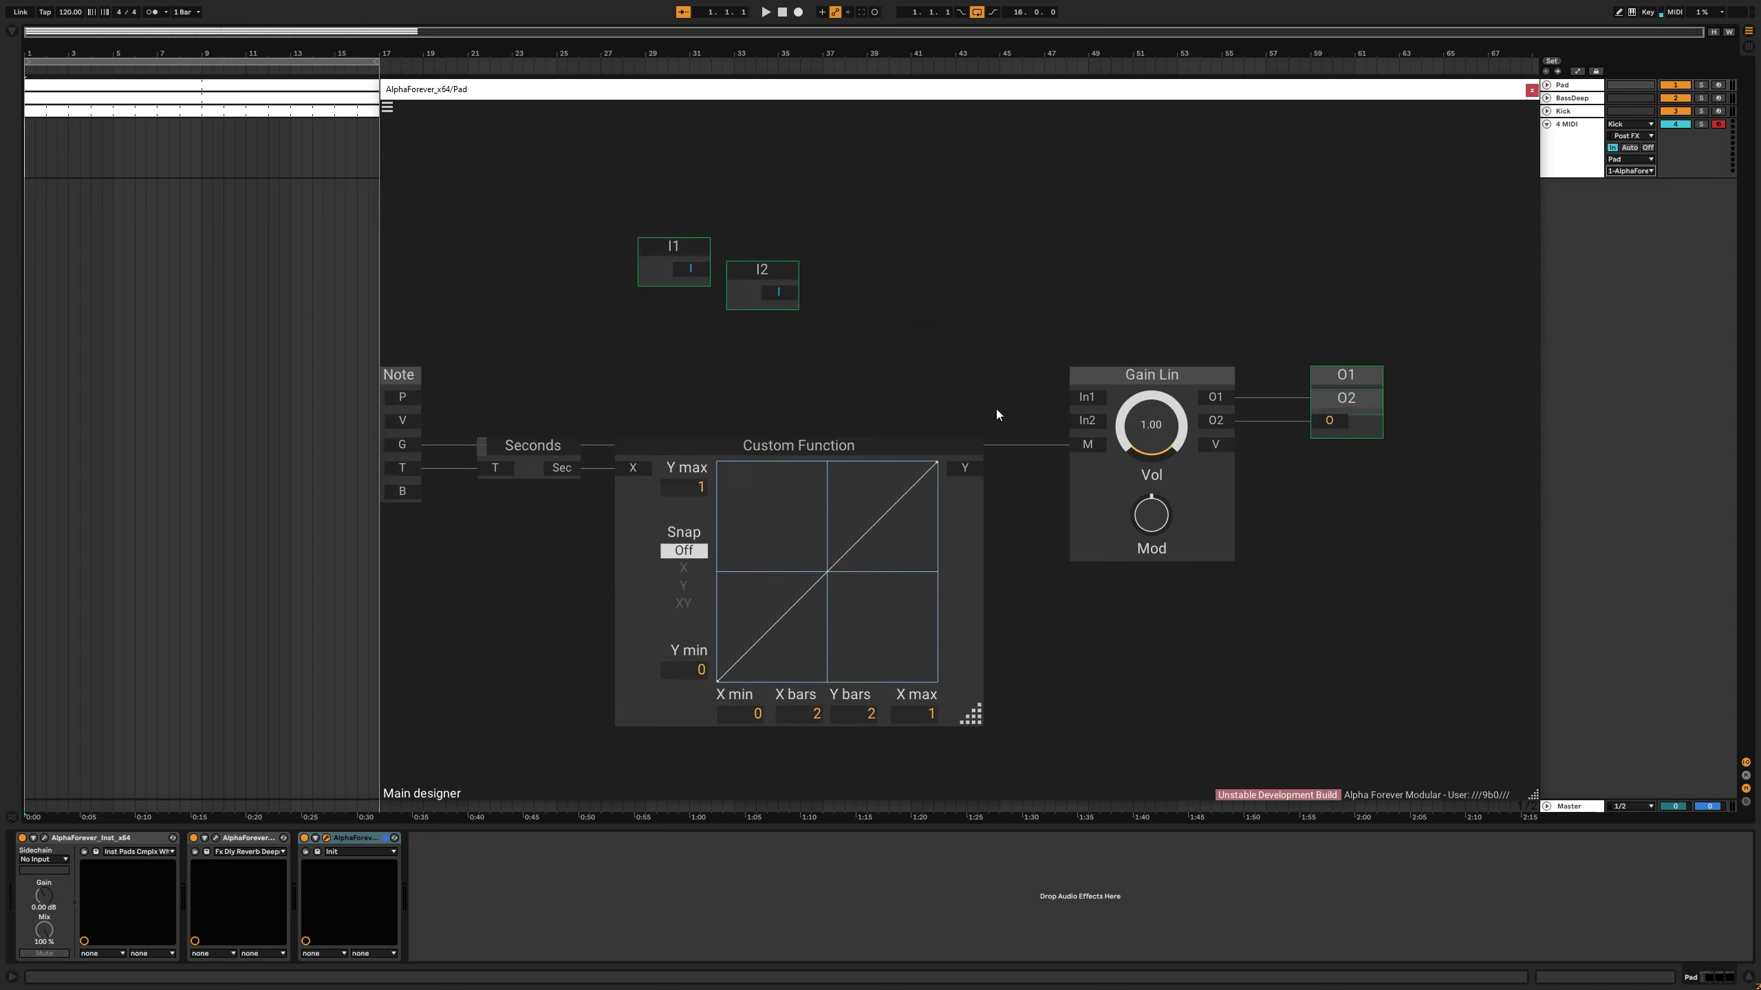
Step: Replace the Midi Note connection on Gain Lin's M input with Custom Function's Y output
right_click(1088, 437)
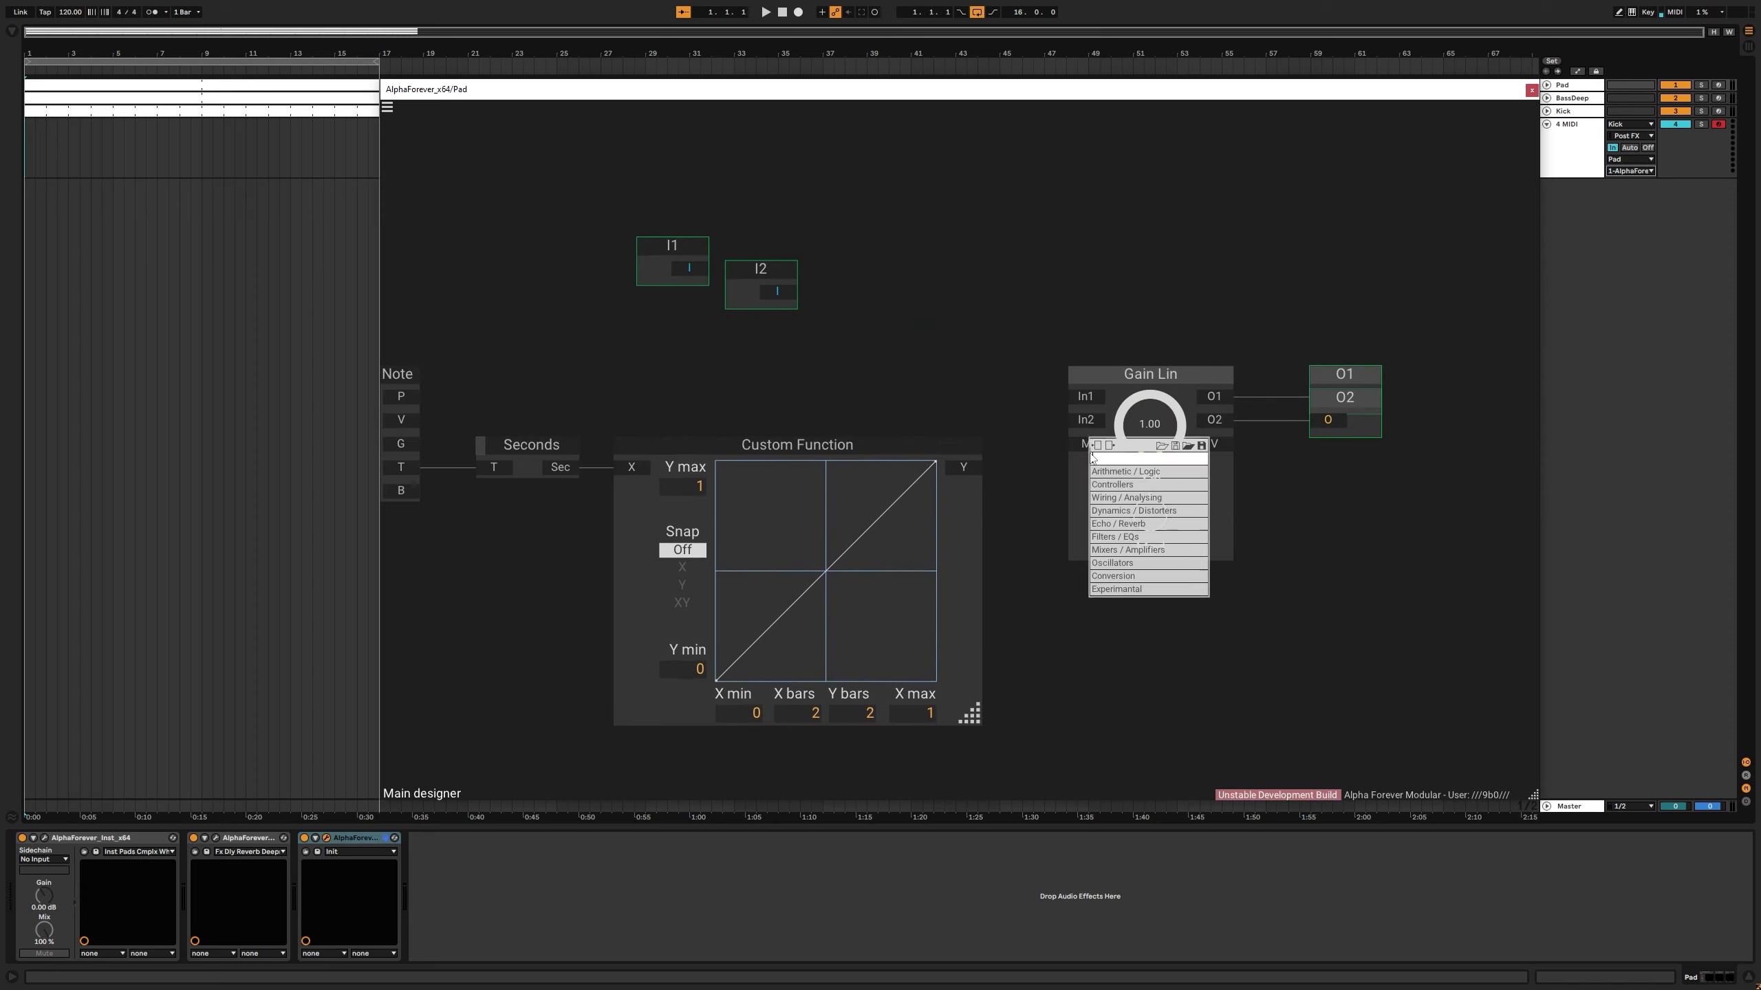
drag(978, 465, 1081, 447)
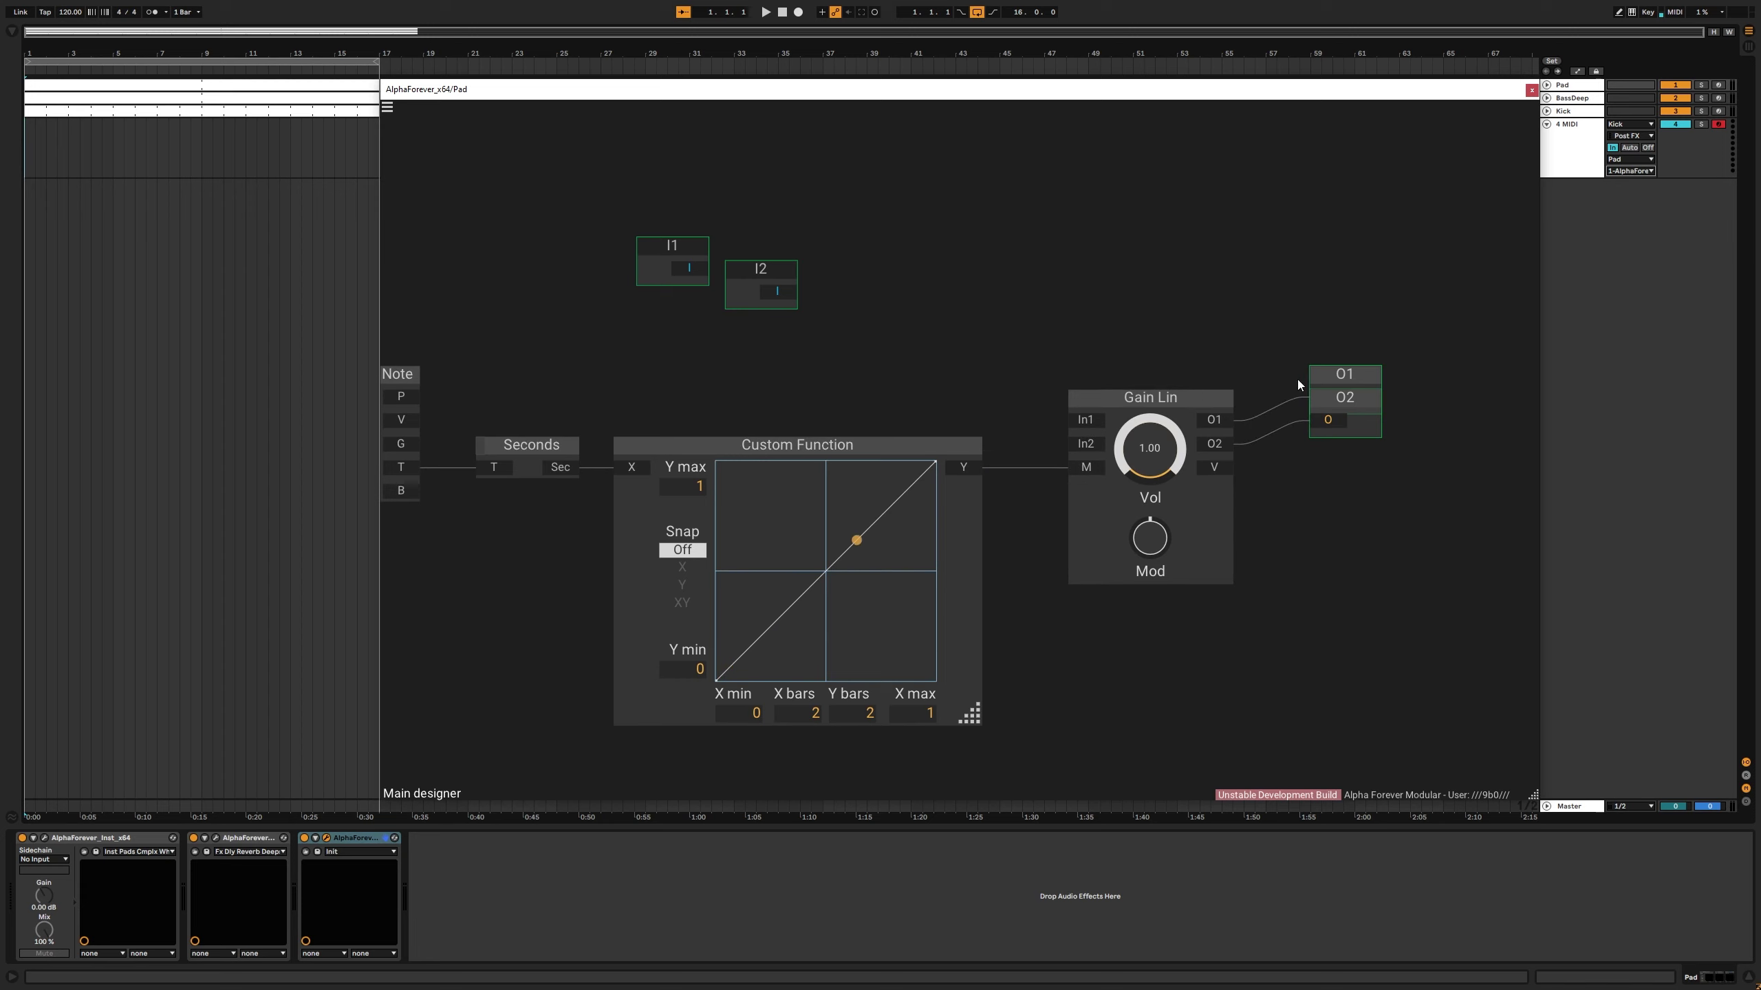
Step: Set O2 beside O1, then connect I1 and I2 to Gain Lin's In1 and In2 inputs
drag(1340, 415, 1438, 416)
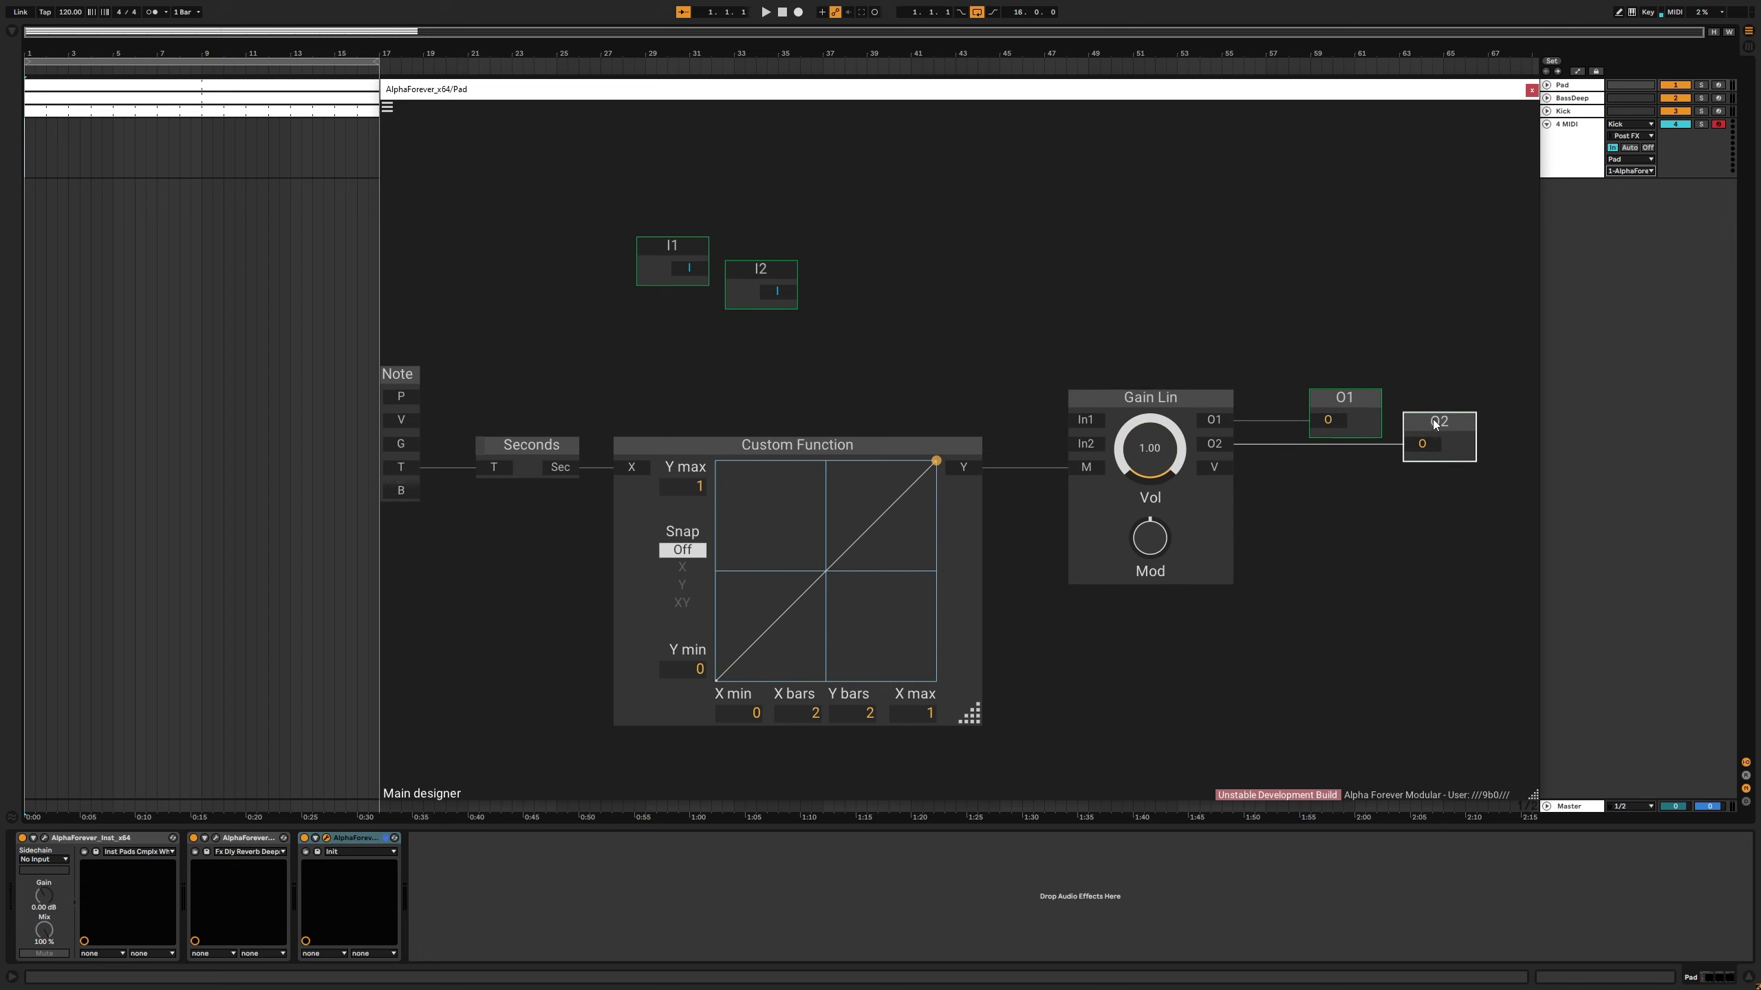
scroll(936, 327, down, 2)
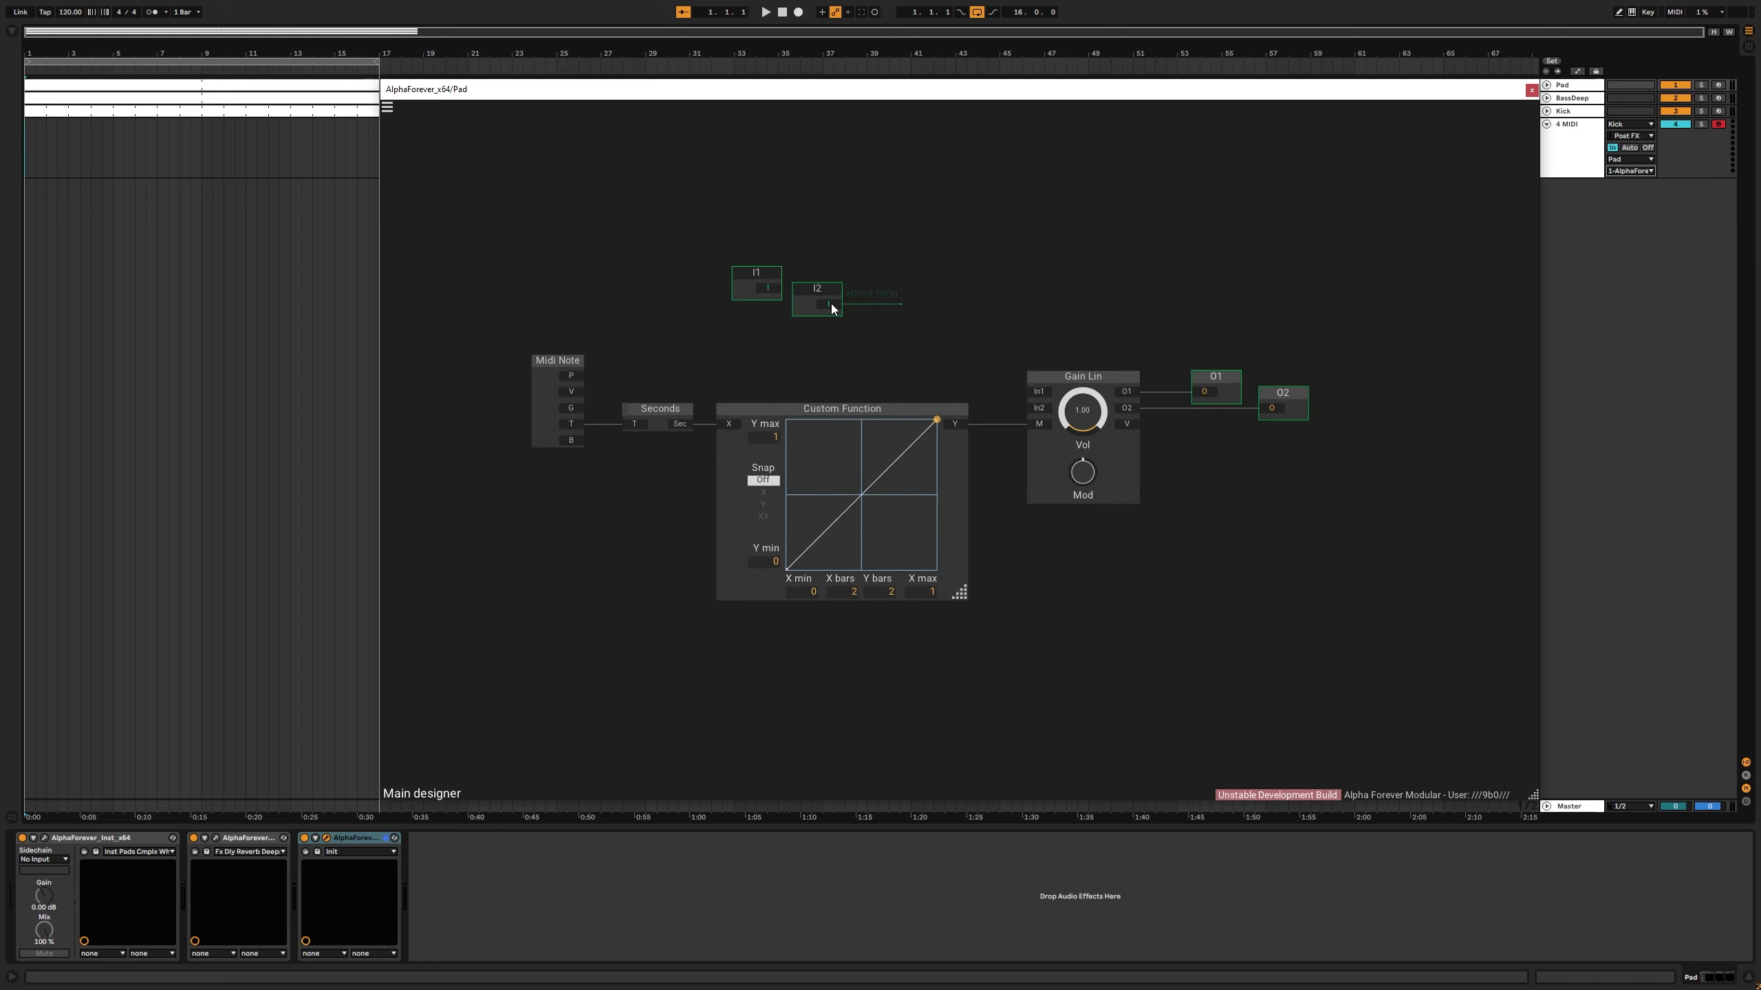
drag(831, 304, 830, 248)
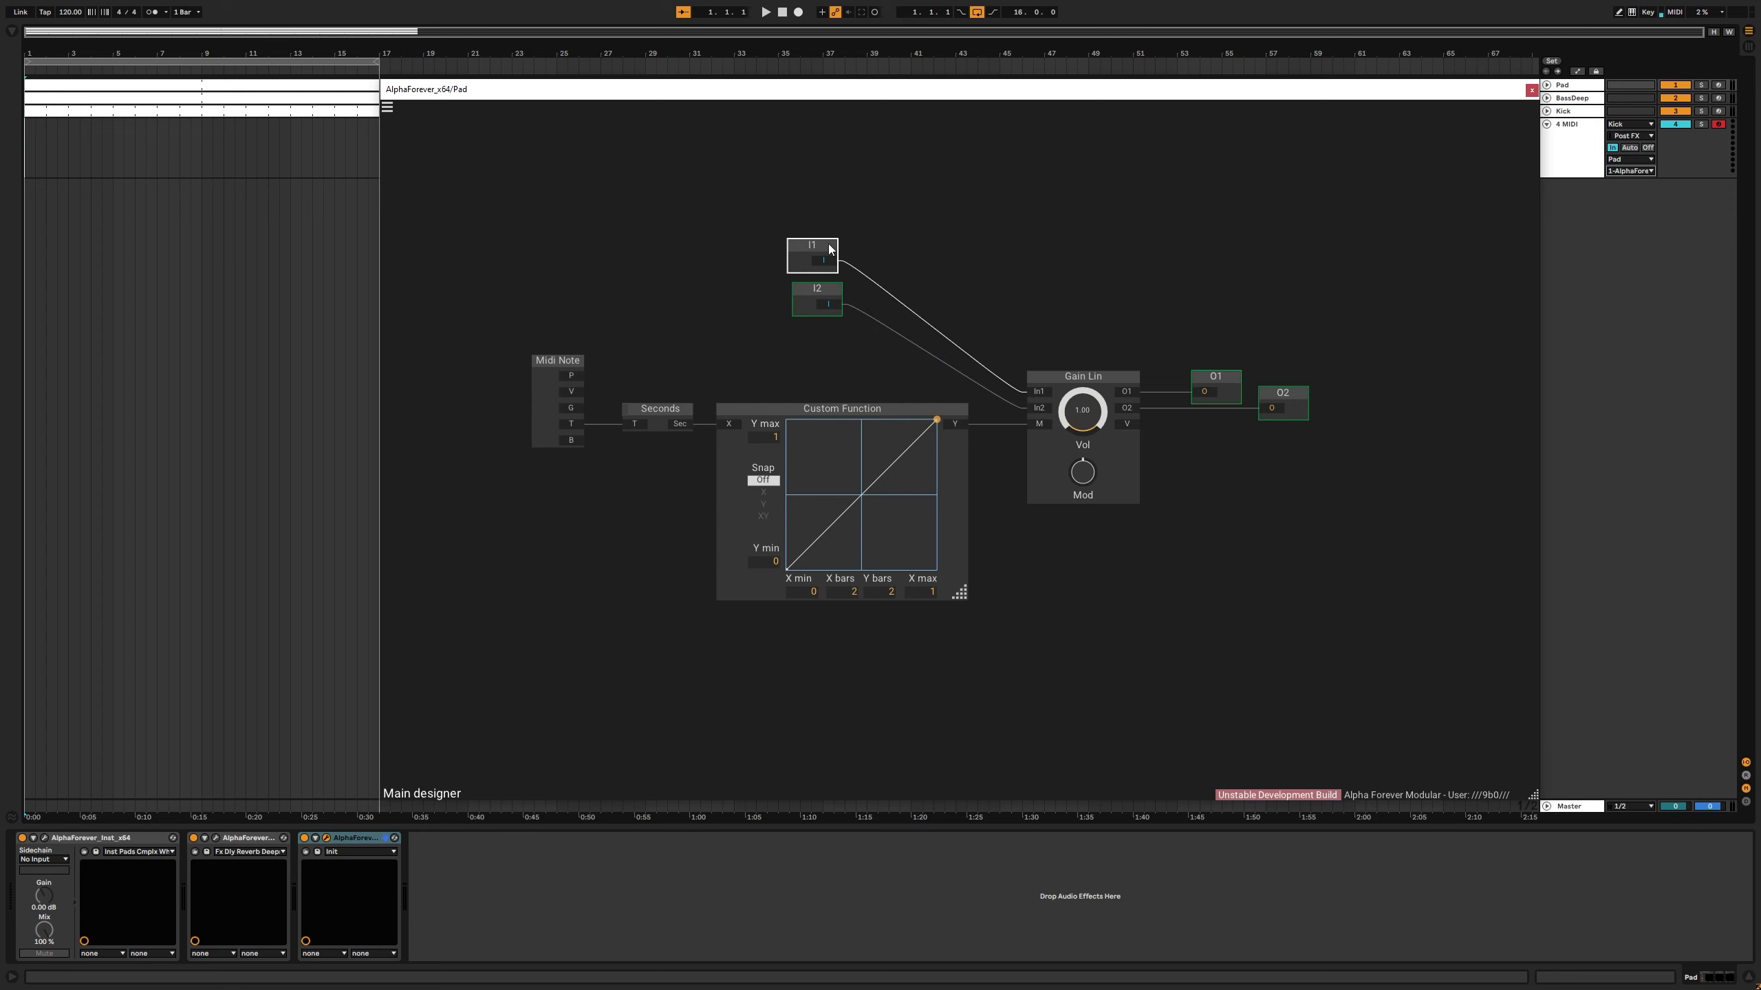
Step: Bow the Custom Function curve upward into a fast initial rise and start playback to hear it
click(860, 493)
drag(842, 474, 781, 375)
key(space)
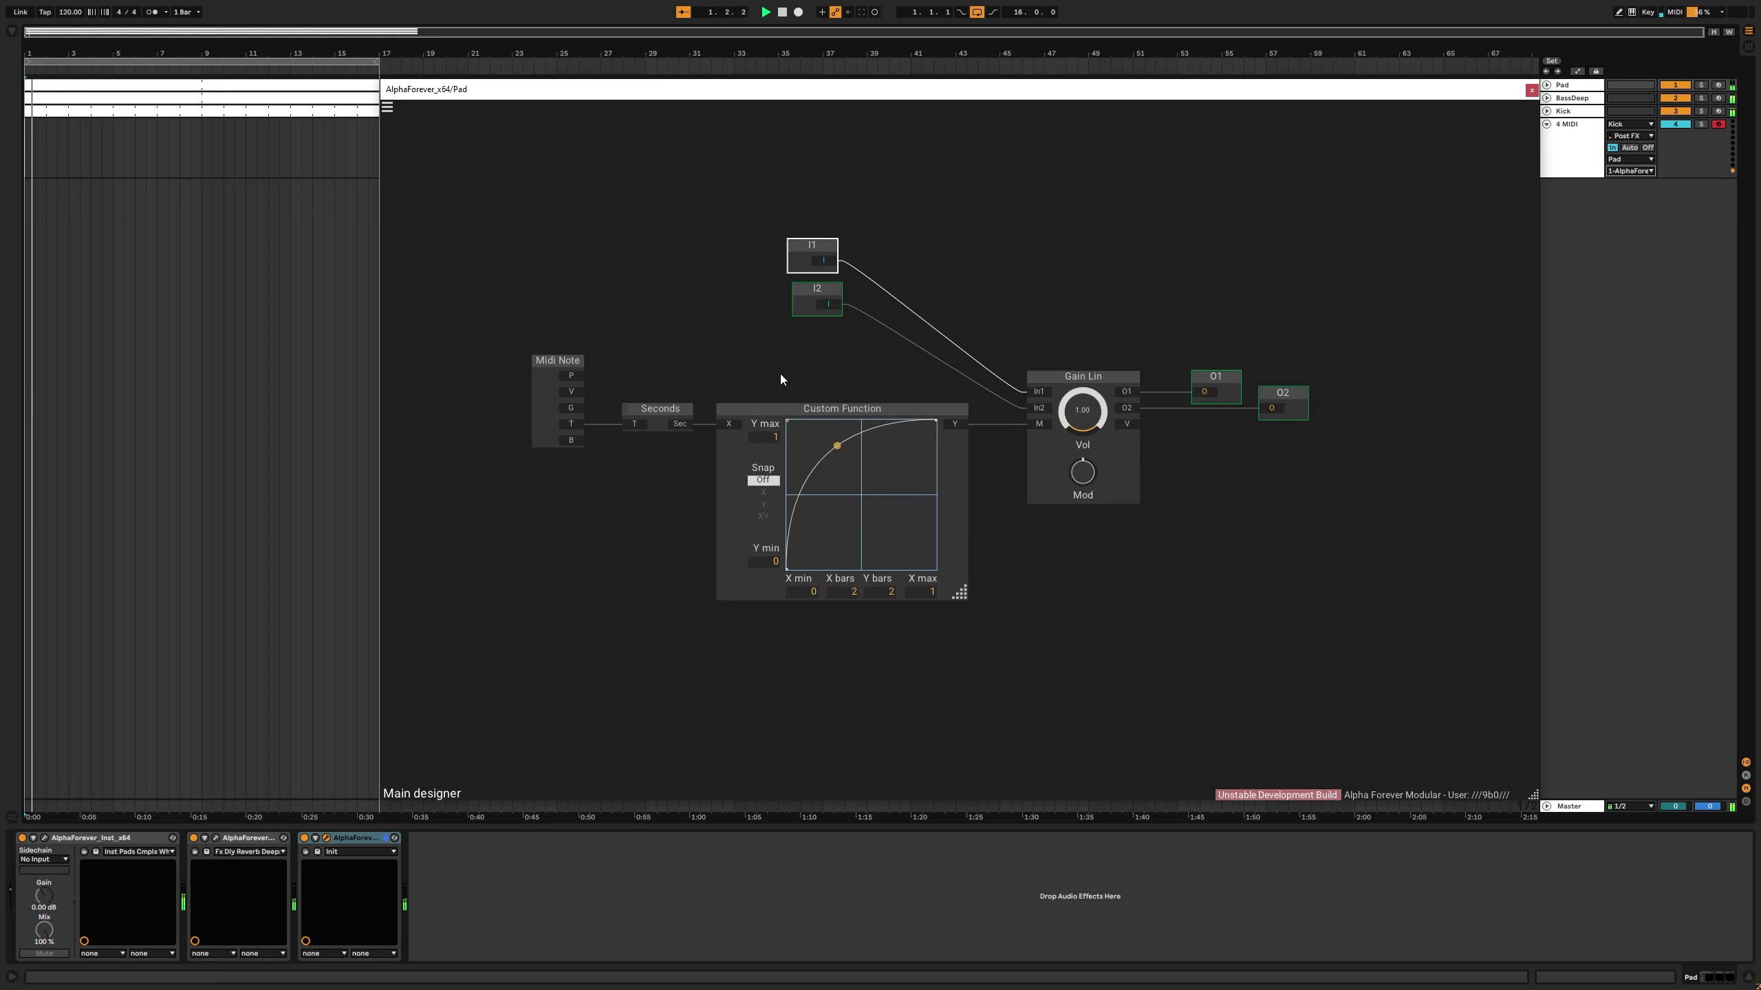
Step: Lower Gain Lin's Vol to 0.00 and raise its Mod knob to maximum during playback, then stop the transport
drag(1082, 412, 1095, 571)
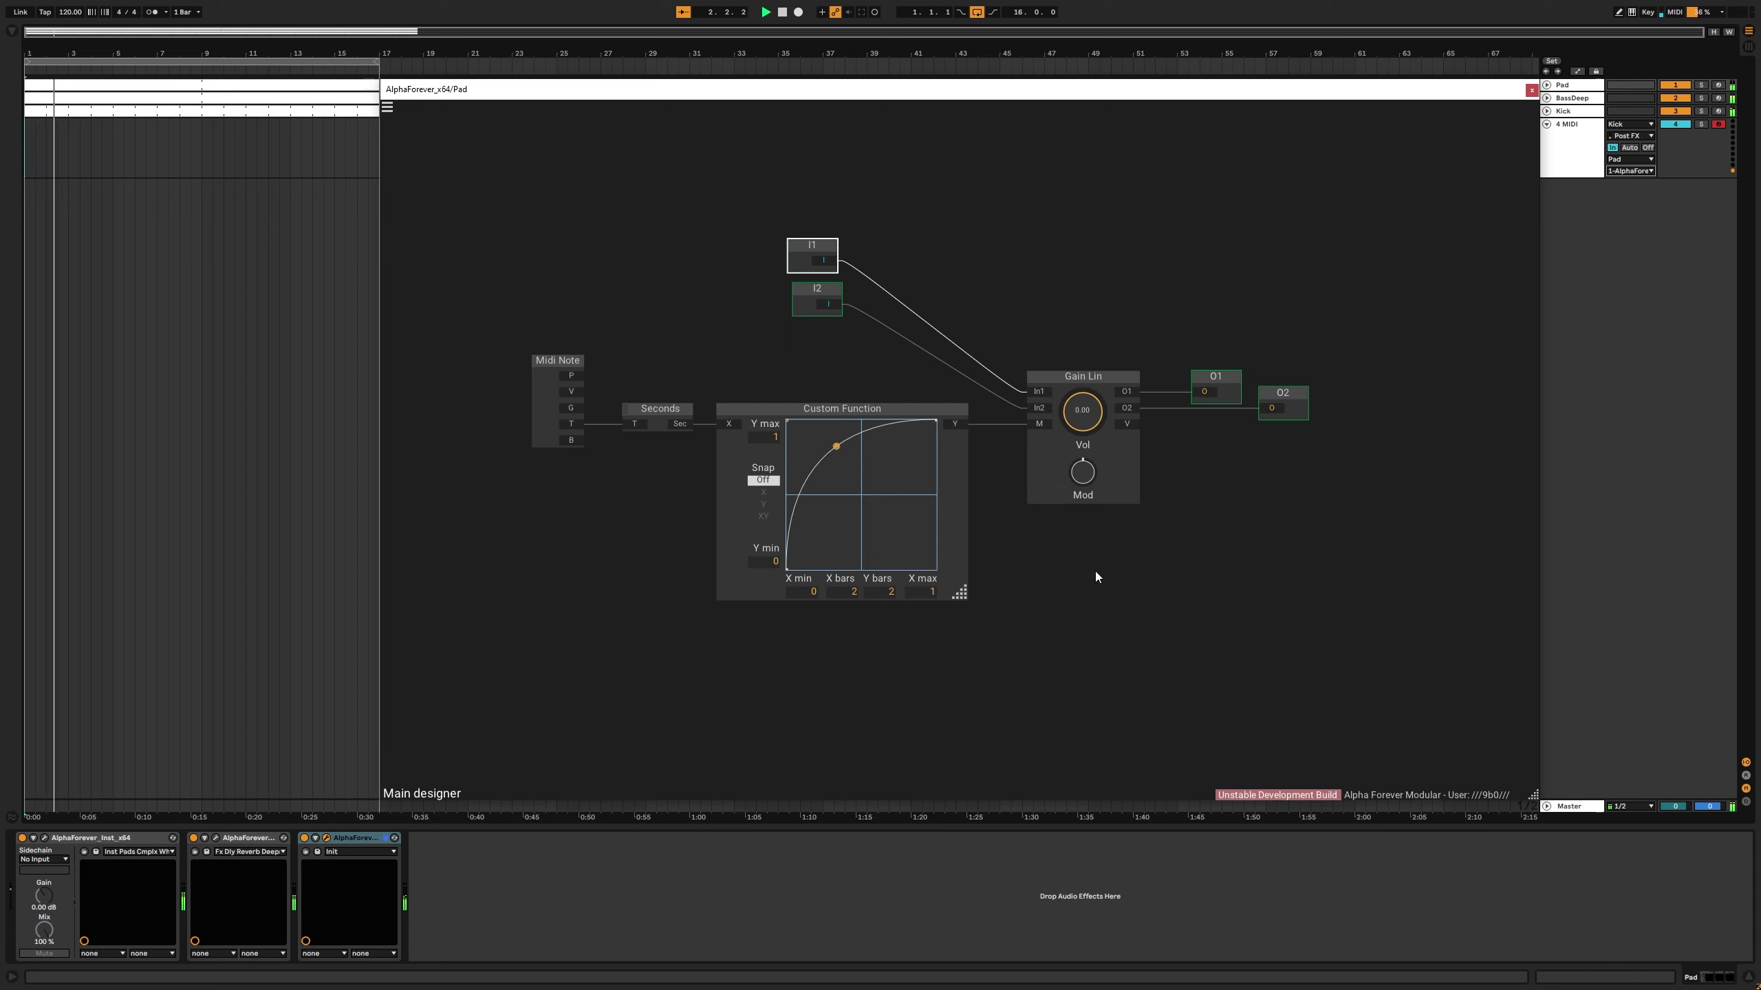
drag(1085, 474, 1107, 352)
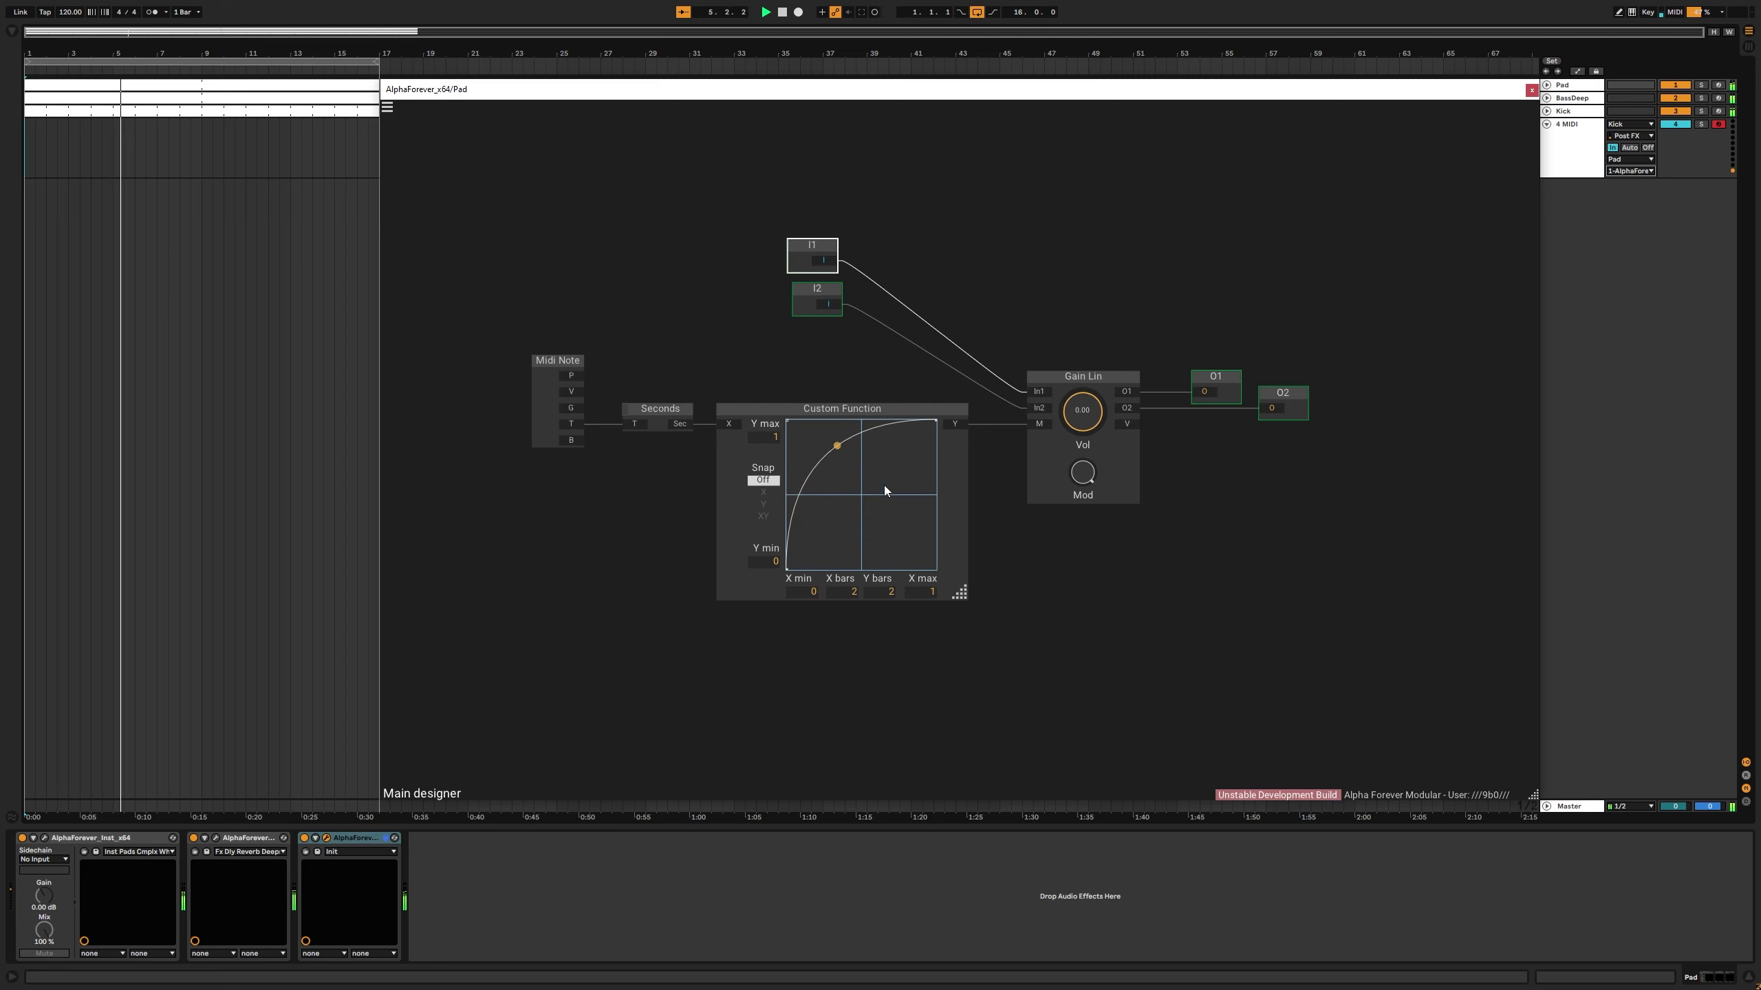
mouse_move(789, 567)
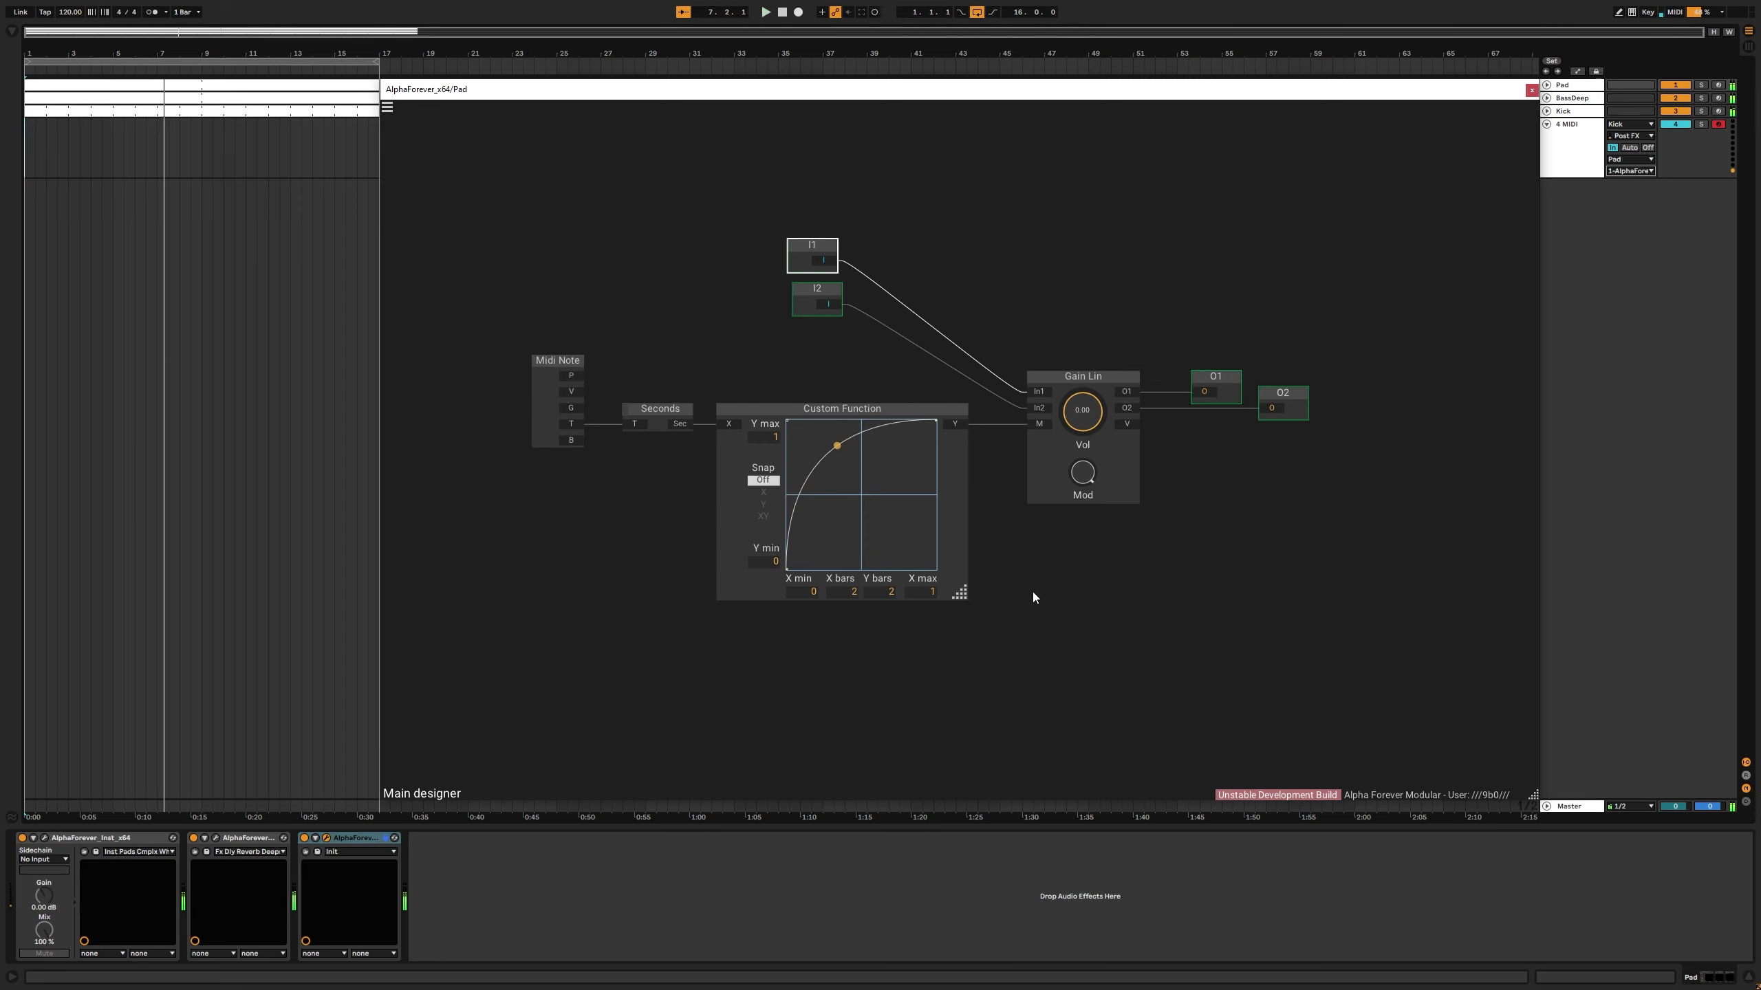
key(space)
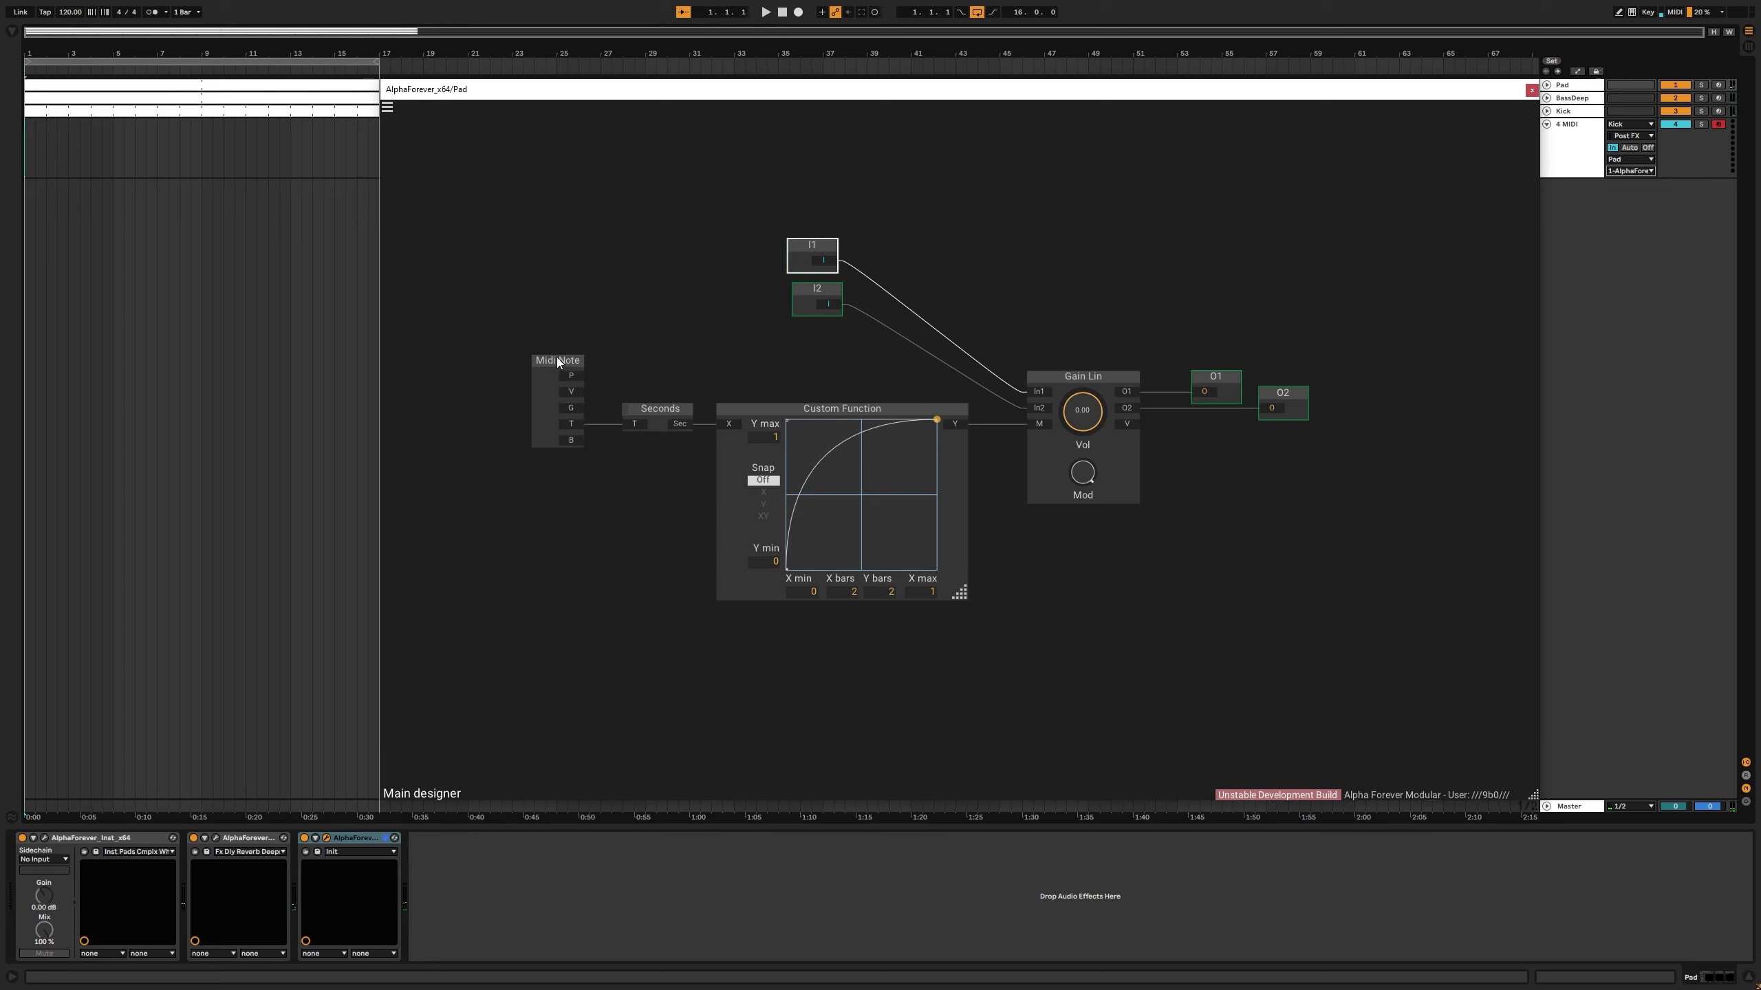
Step: Tidy the patch by grouping Midi Note, Seconds and Custom Function away from Gain Lin and lining up I1 and I2 before its inputs
drag(554, 382, 564, 382)
drag(520, 326, 1073, 670)
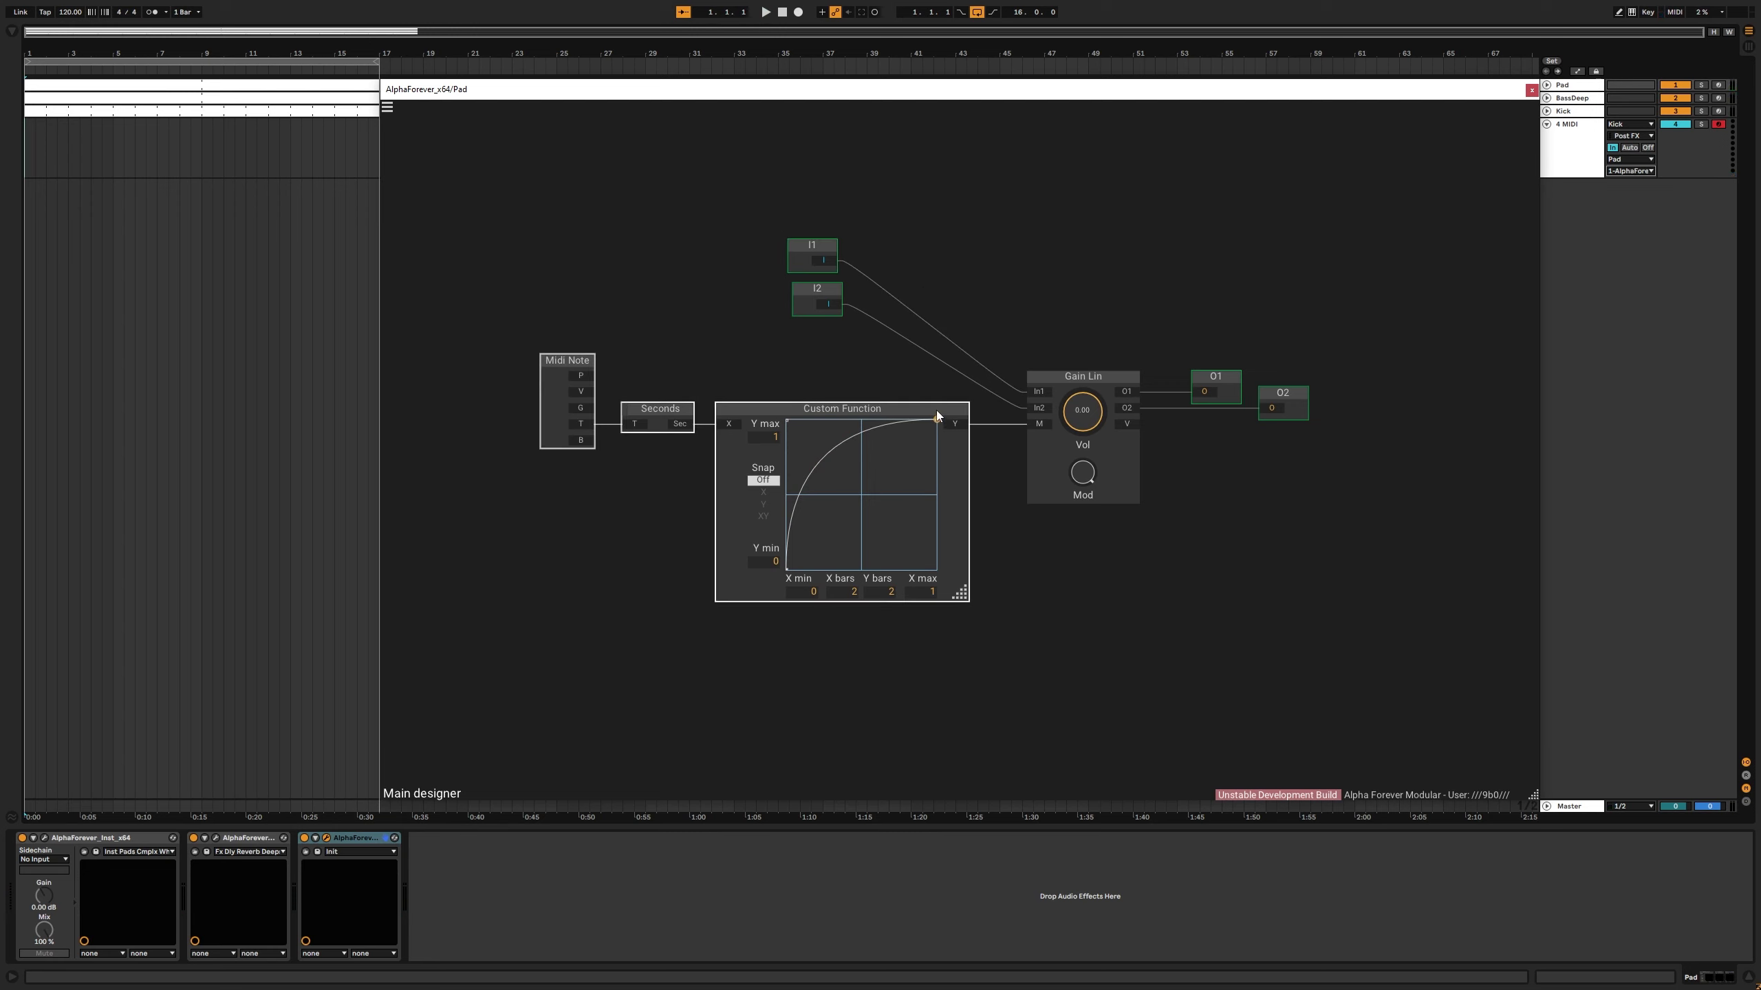
drag(935, 410, 740, 410)
drag(825, 303, 825, 407)
drag(829, 264, 974, 380)
drag(797, 383, 877, 394)
drag(806, 348, 1067, 353)
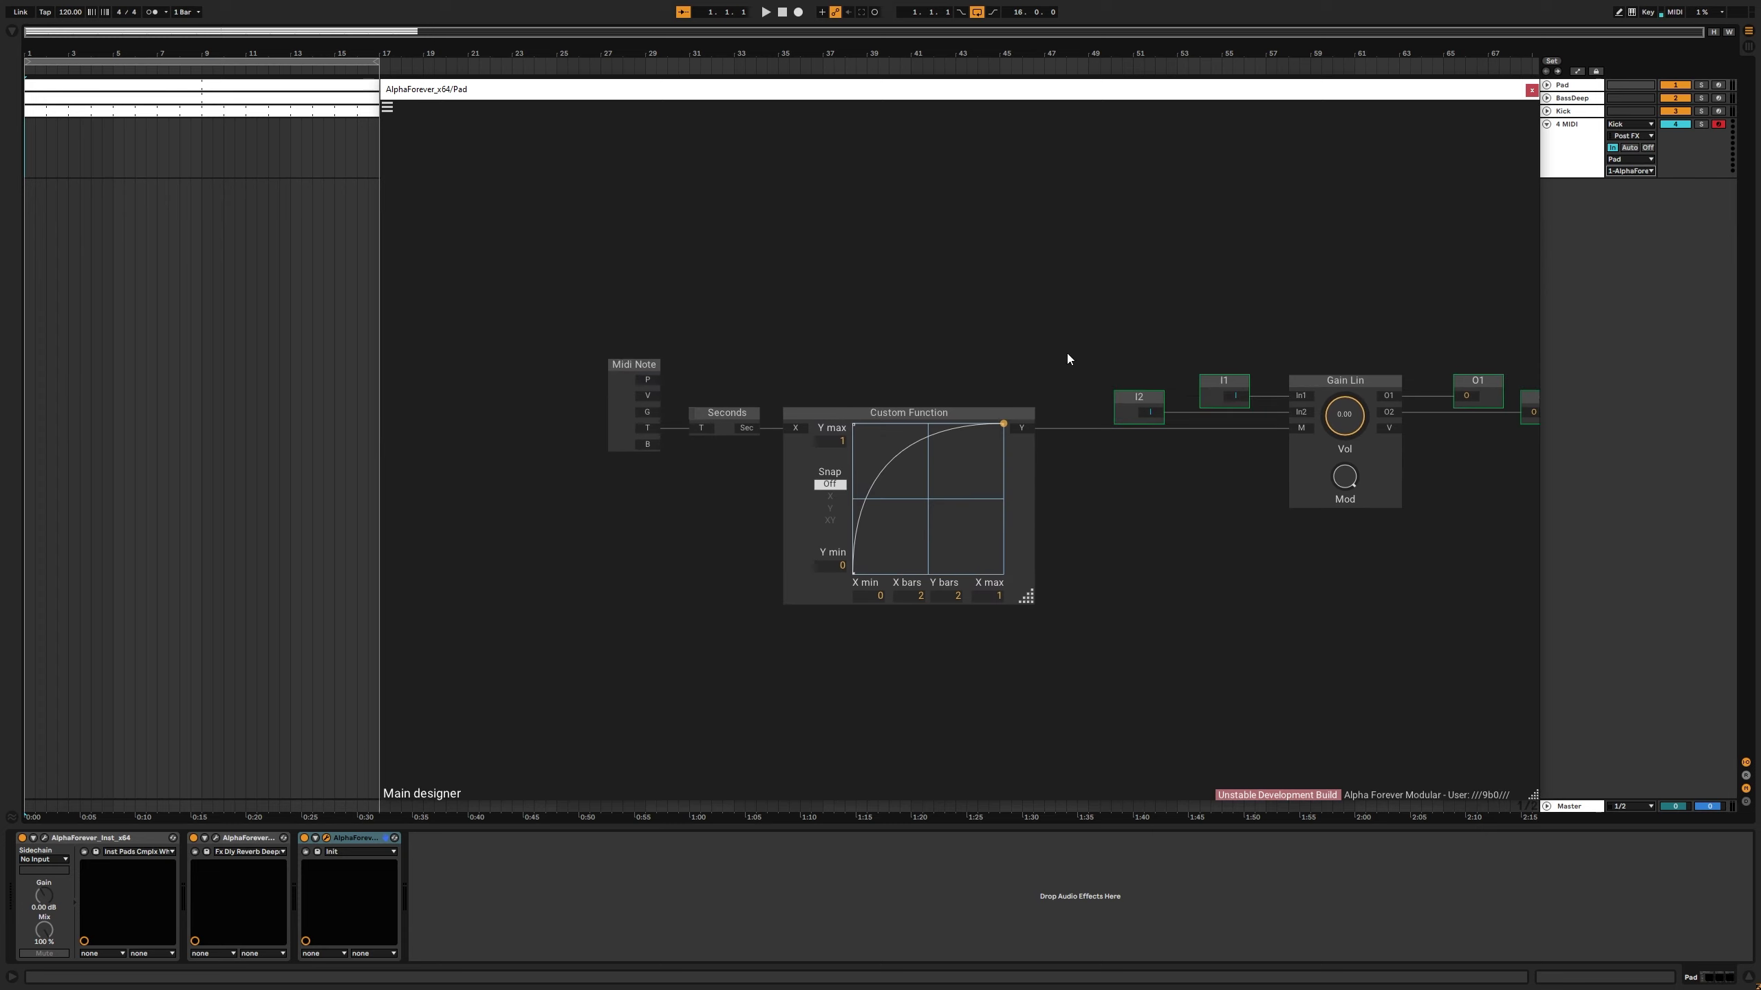
scroll(1022, 282, right, 2)
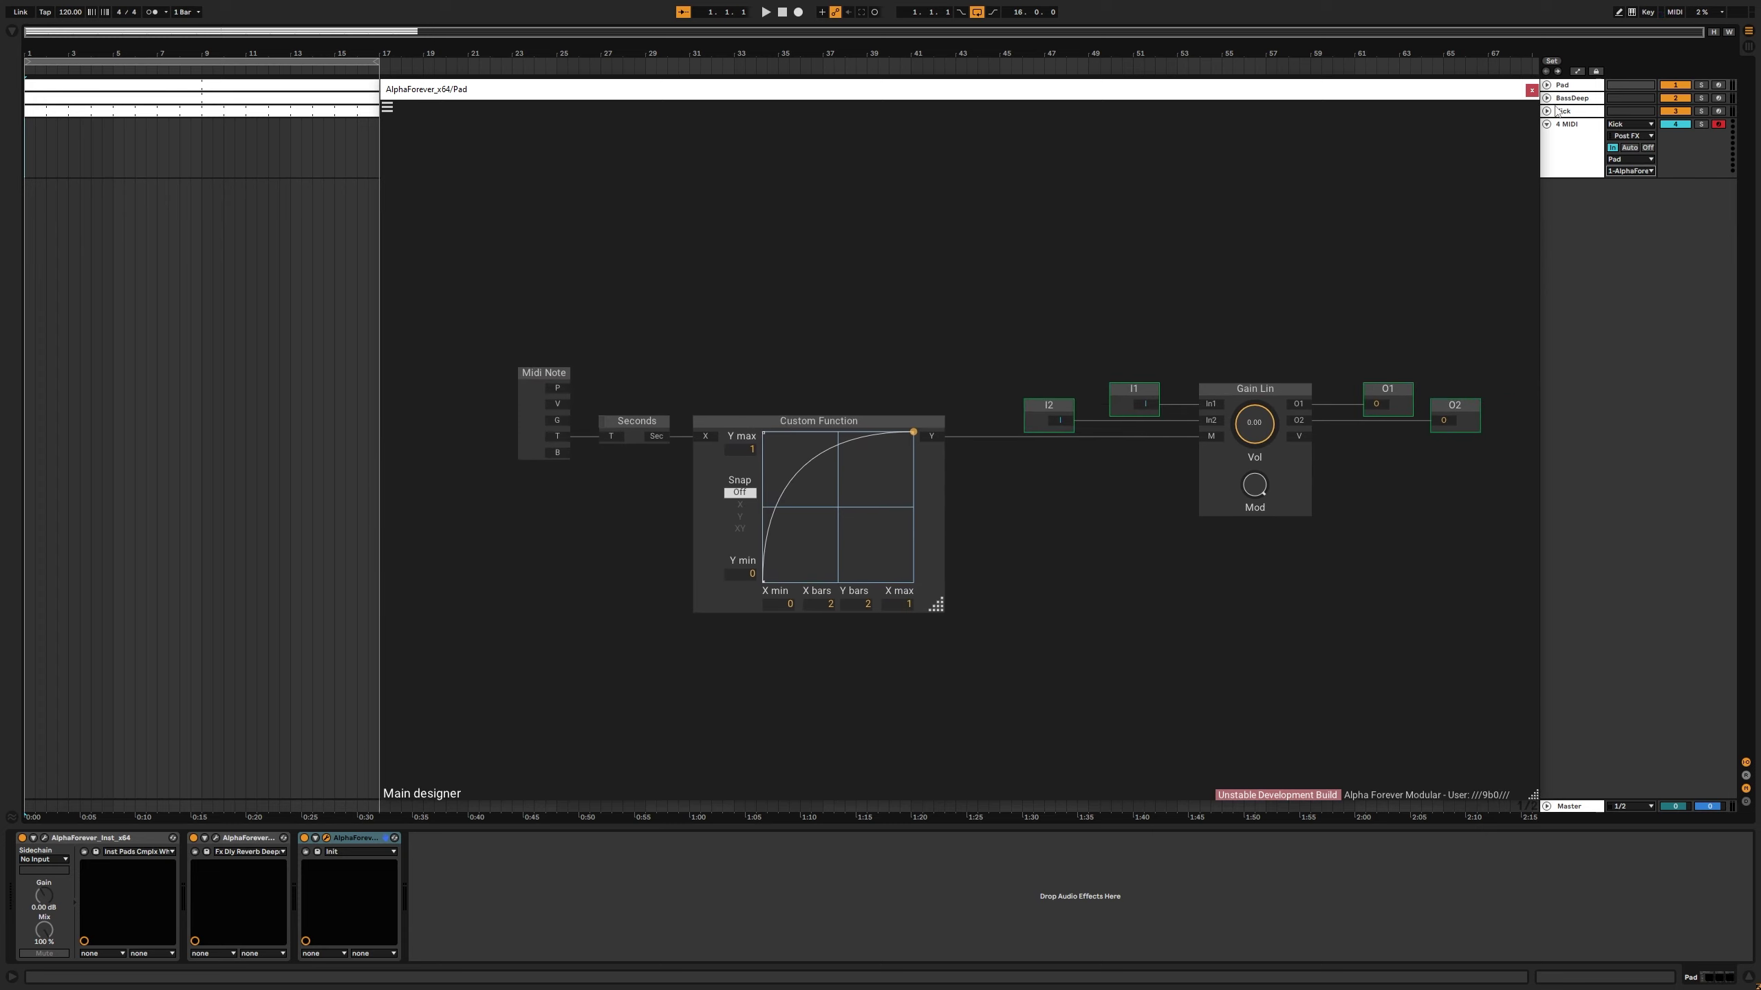
Step: During playback, add a Custom Function point at X 0.43, Y 1.00, bow the rise before it downward and flatten the segment after it
drag(765, 437, 1101, 705)
key(space)
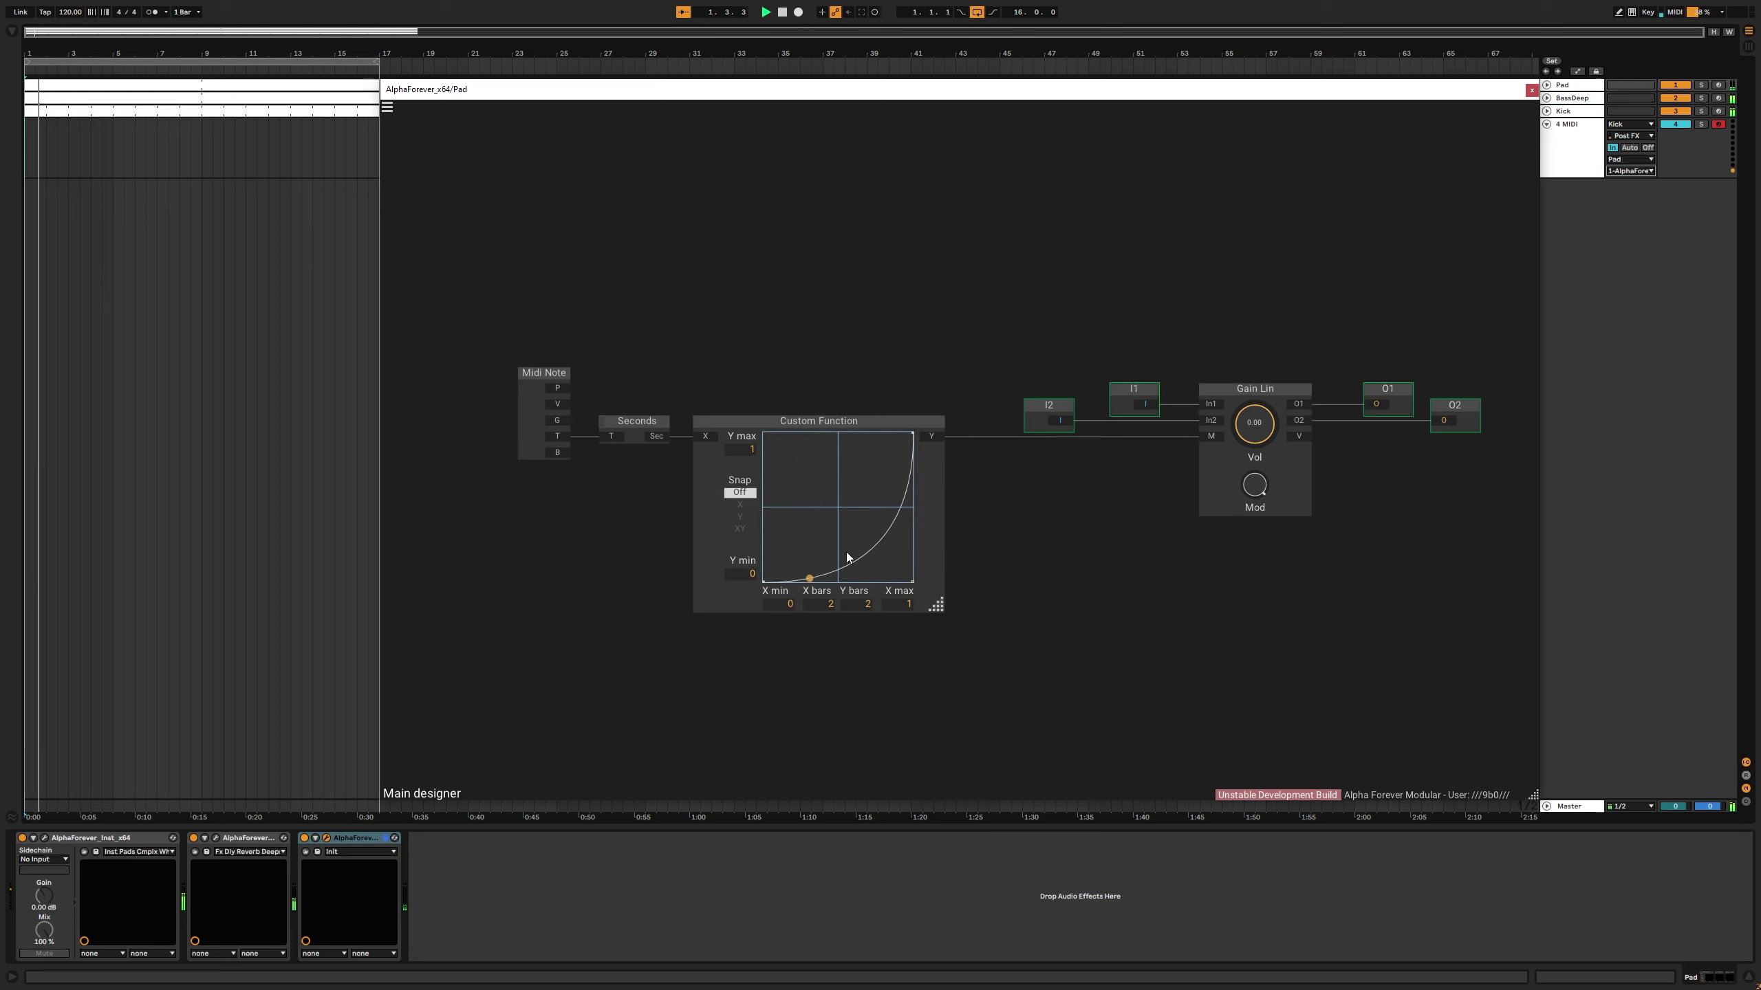
drag(899, 503, 828, 433)
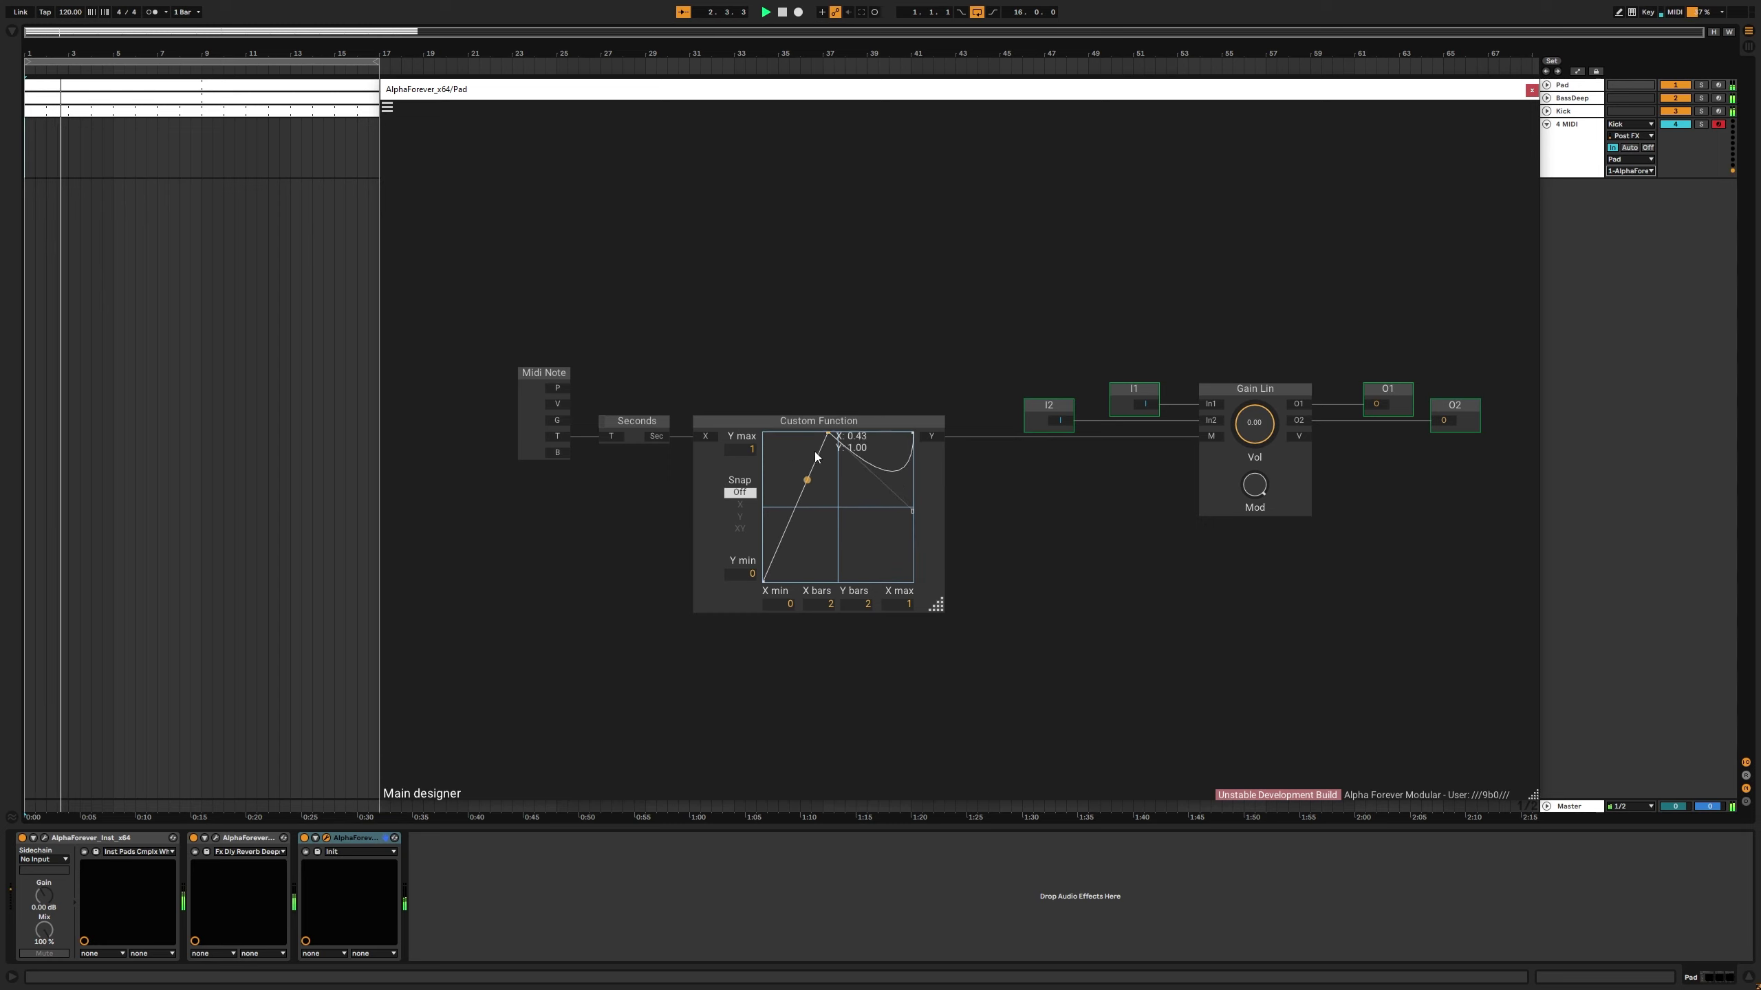
drag(795, 512, 833, 613)
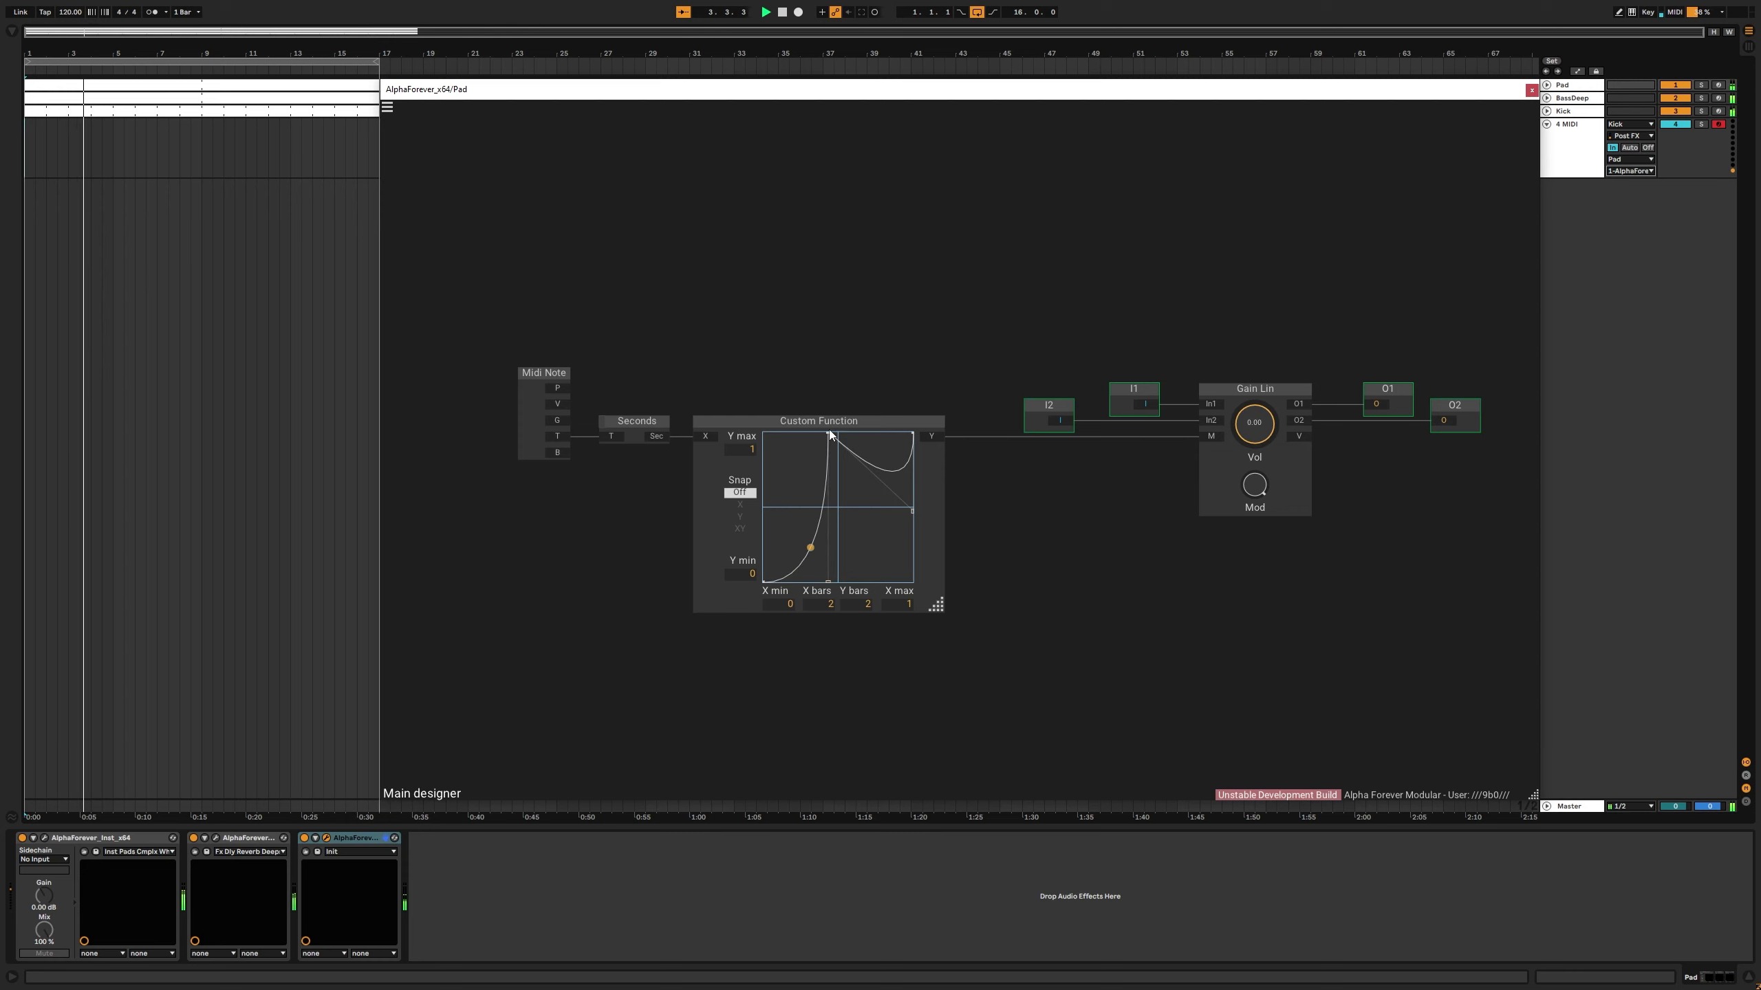
double_click(914, 512)
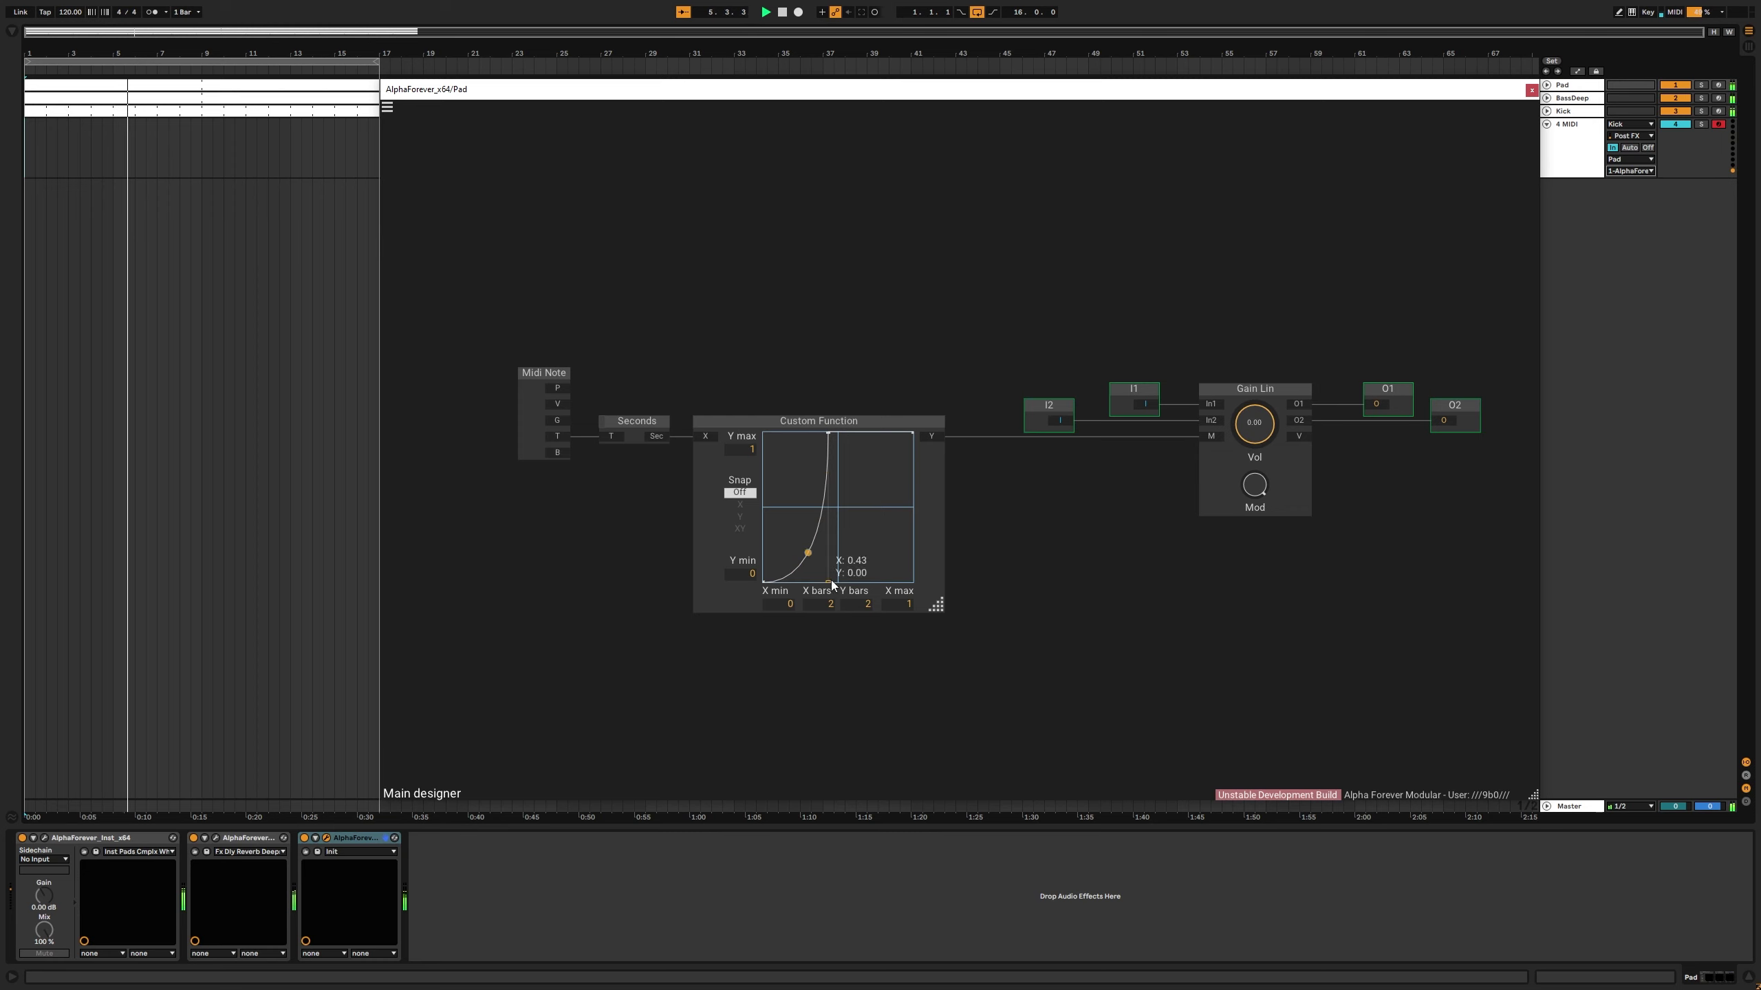
Step: Shorten the Custom Function's rise by moving its peak point and curve handle to about a quarter of the X range
drag(828, 581, 799, 583)
drag(828, 432, 798, 432)
drag(783, 582, 798, 582)
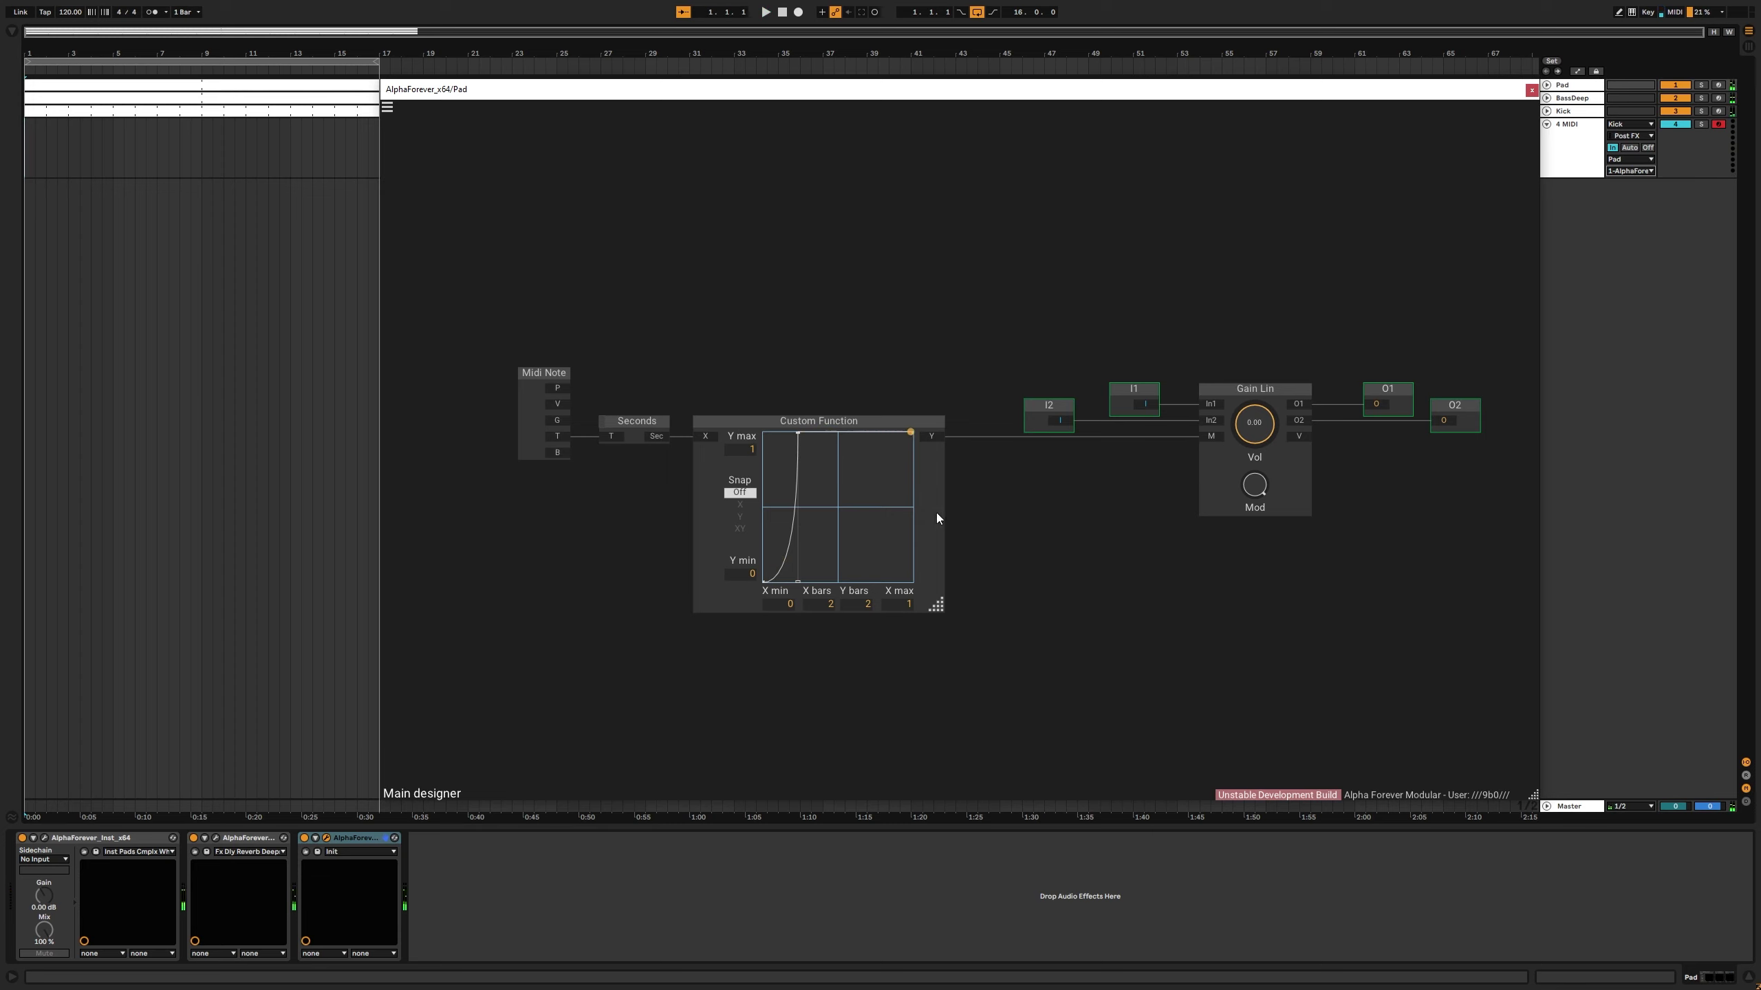
Step: Move Midi Note closer to Seconds, then shift Midi Note, Seconds and Custom Function together further from Gain Lin
drag(775, 357, 774, 281)
drag(551, 295, 562, 295)
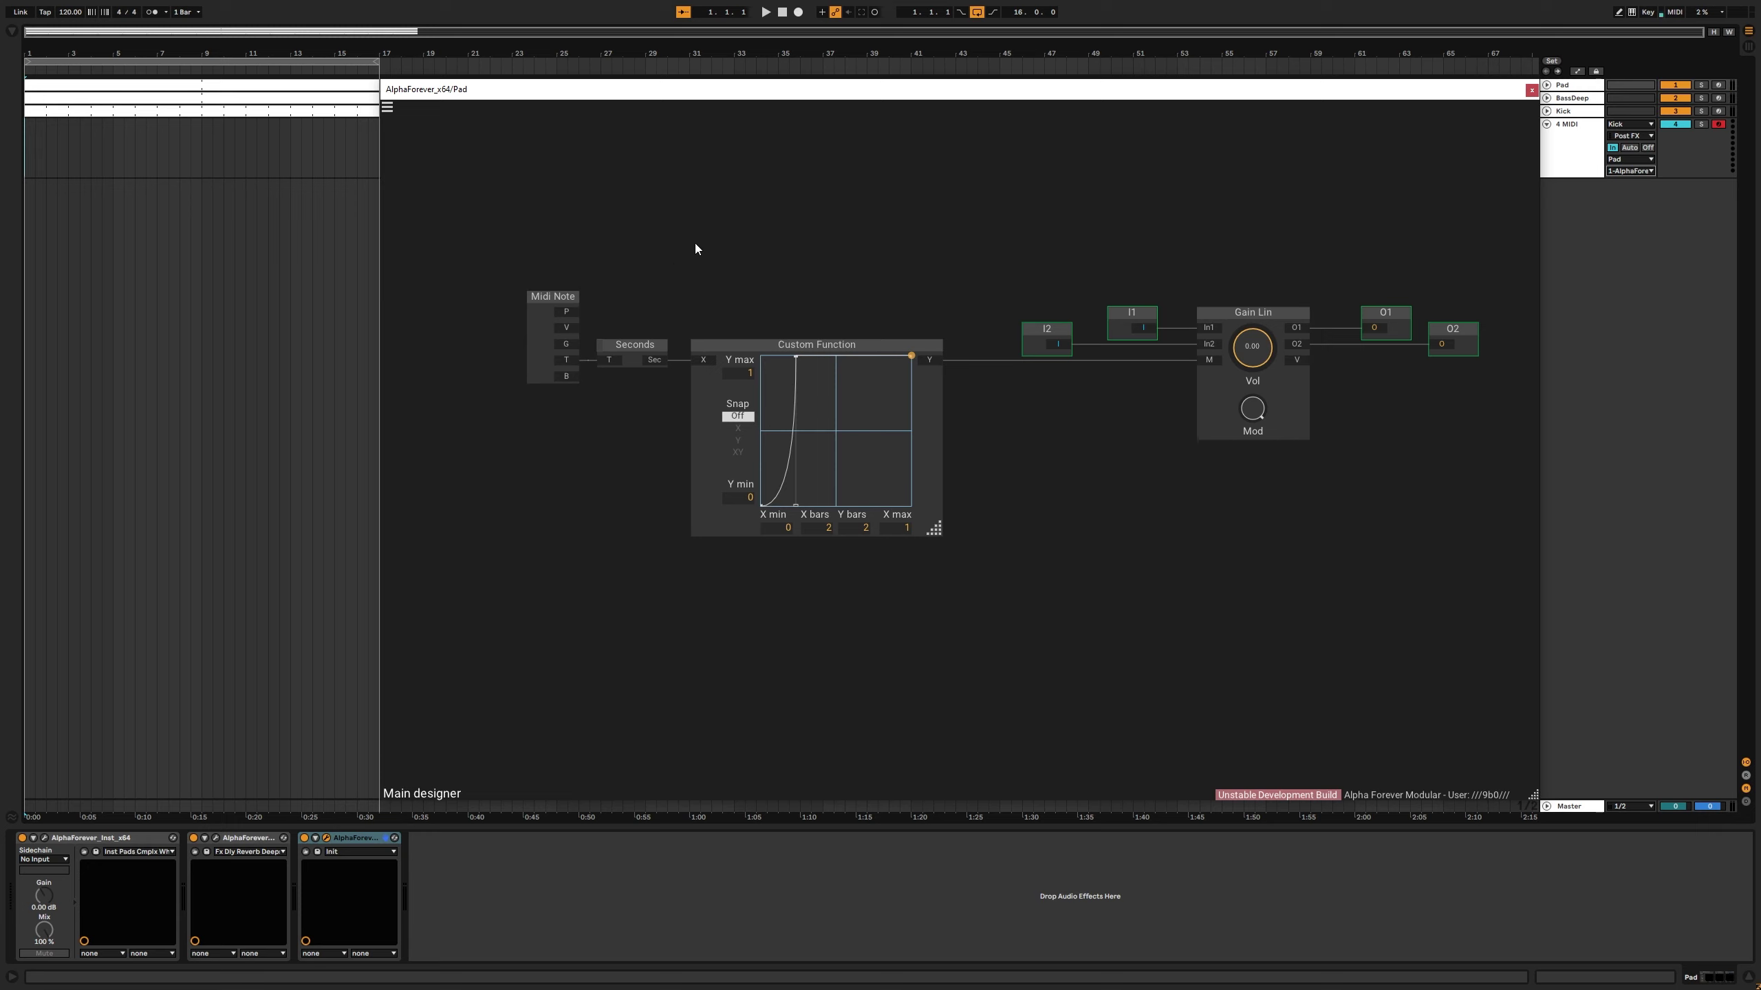
drag(482, 267, 994, 587)
drag(919, 344, 803, 338)
Step: Duplicate the Custom Function module twice and stack the copies beneath the original
click(908, 412)
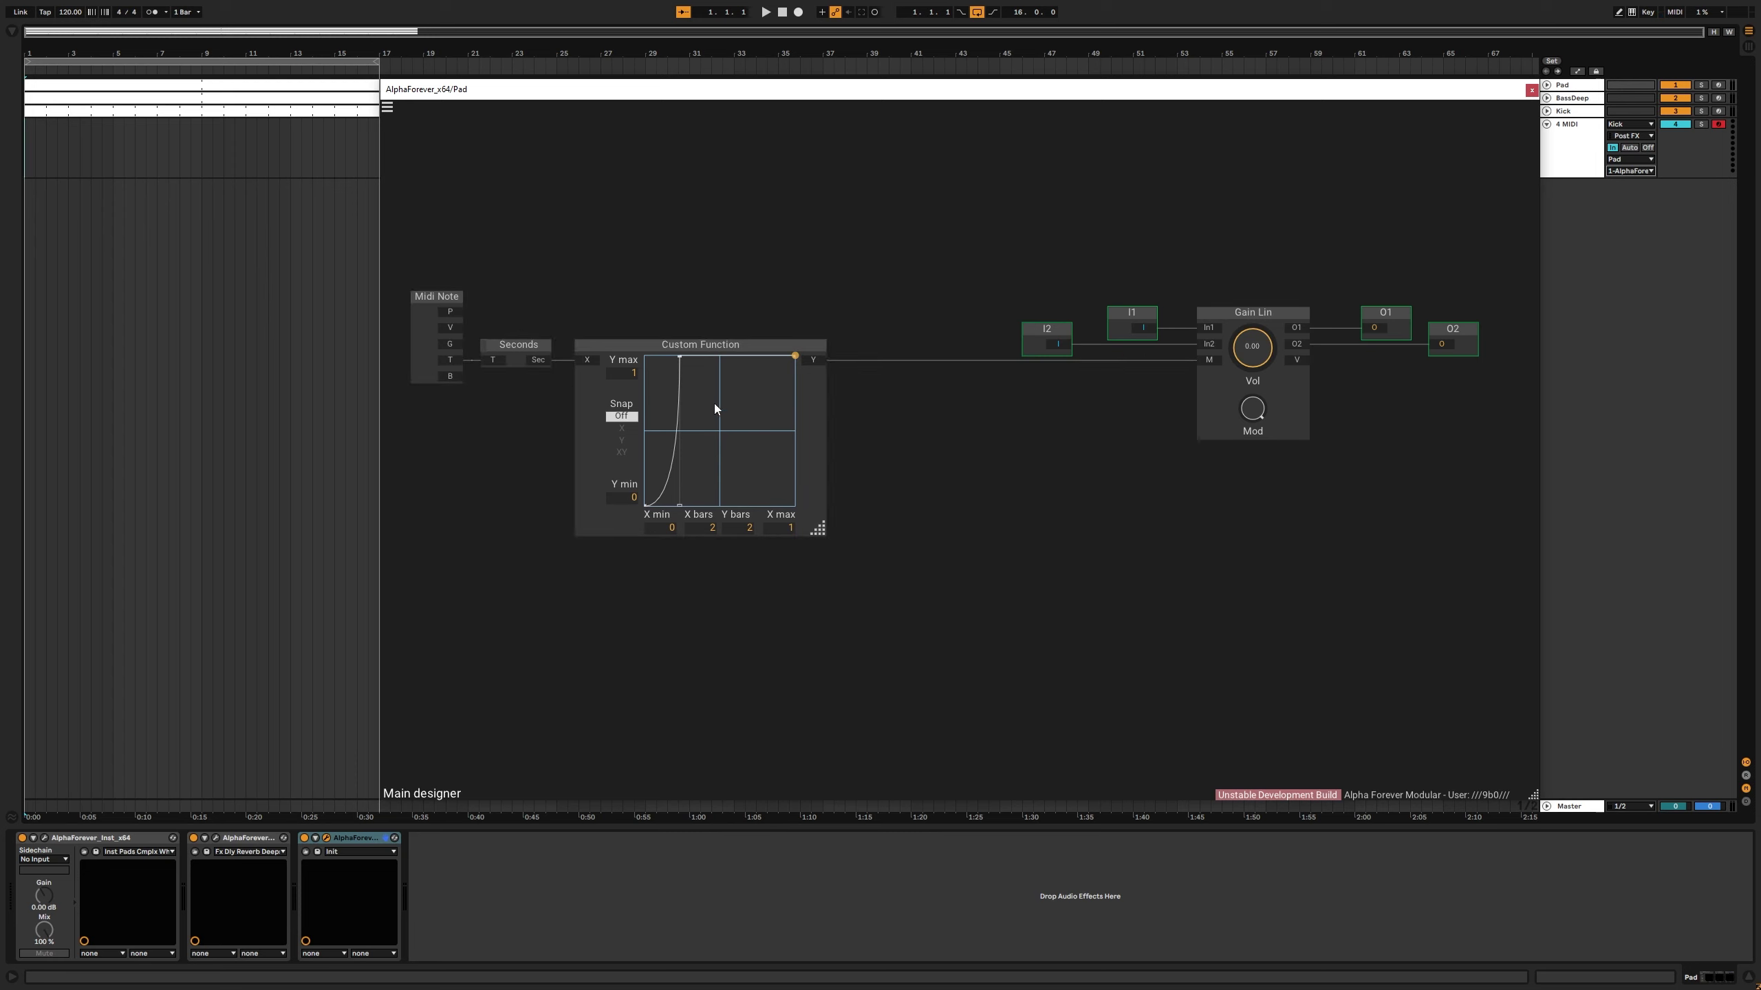
click(815, 393)
key(ctrl+v)
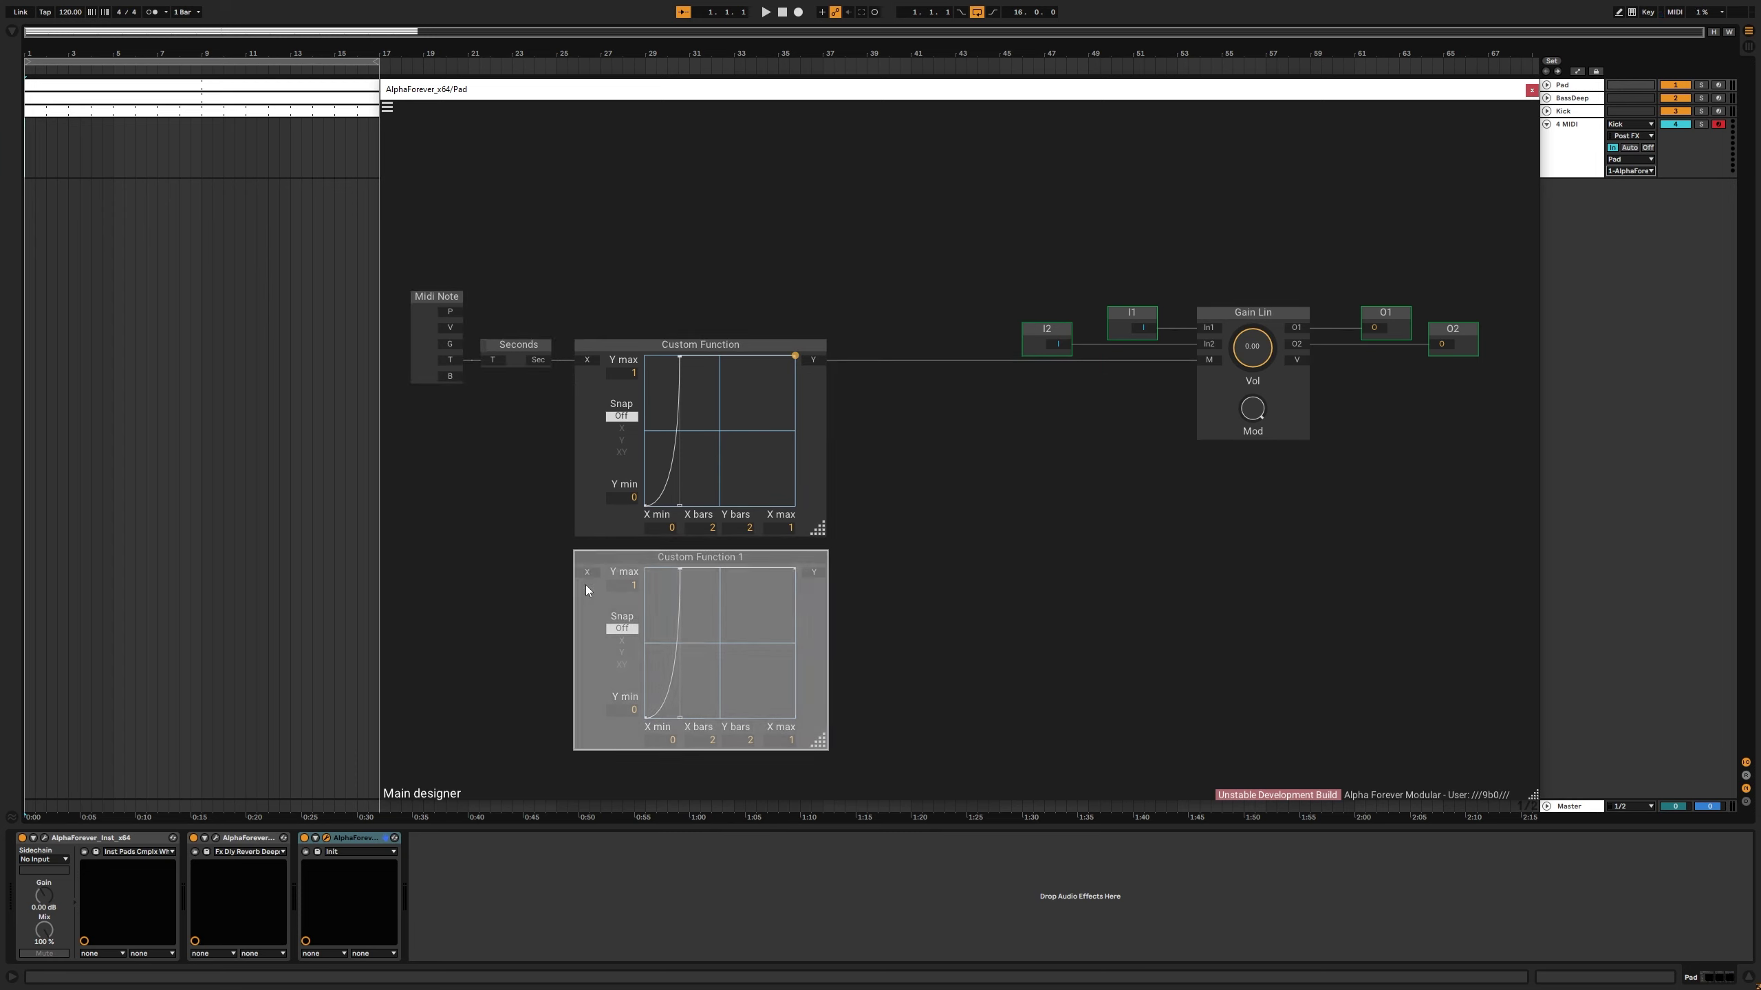
key(ctrl+v)
drag(911, 683, 932, 463)
scroll(933, 464, down, 2)
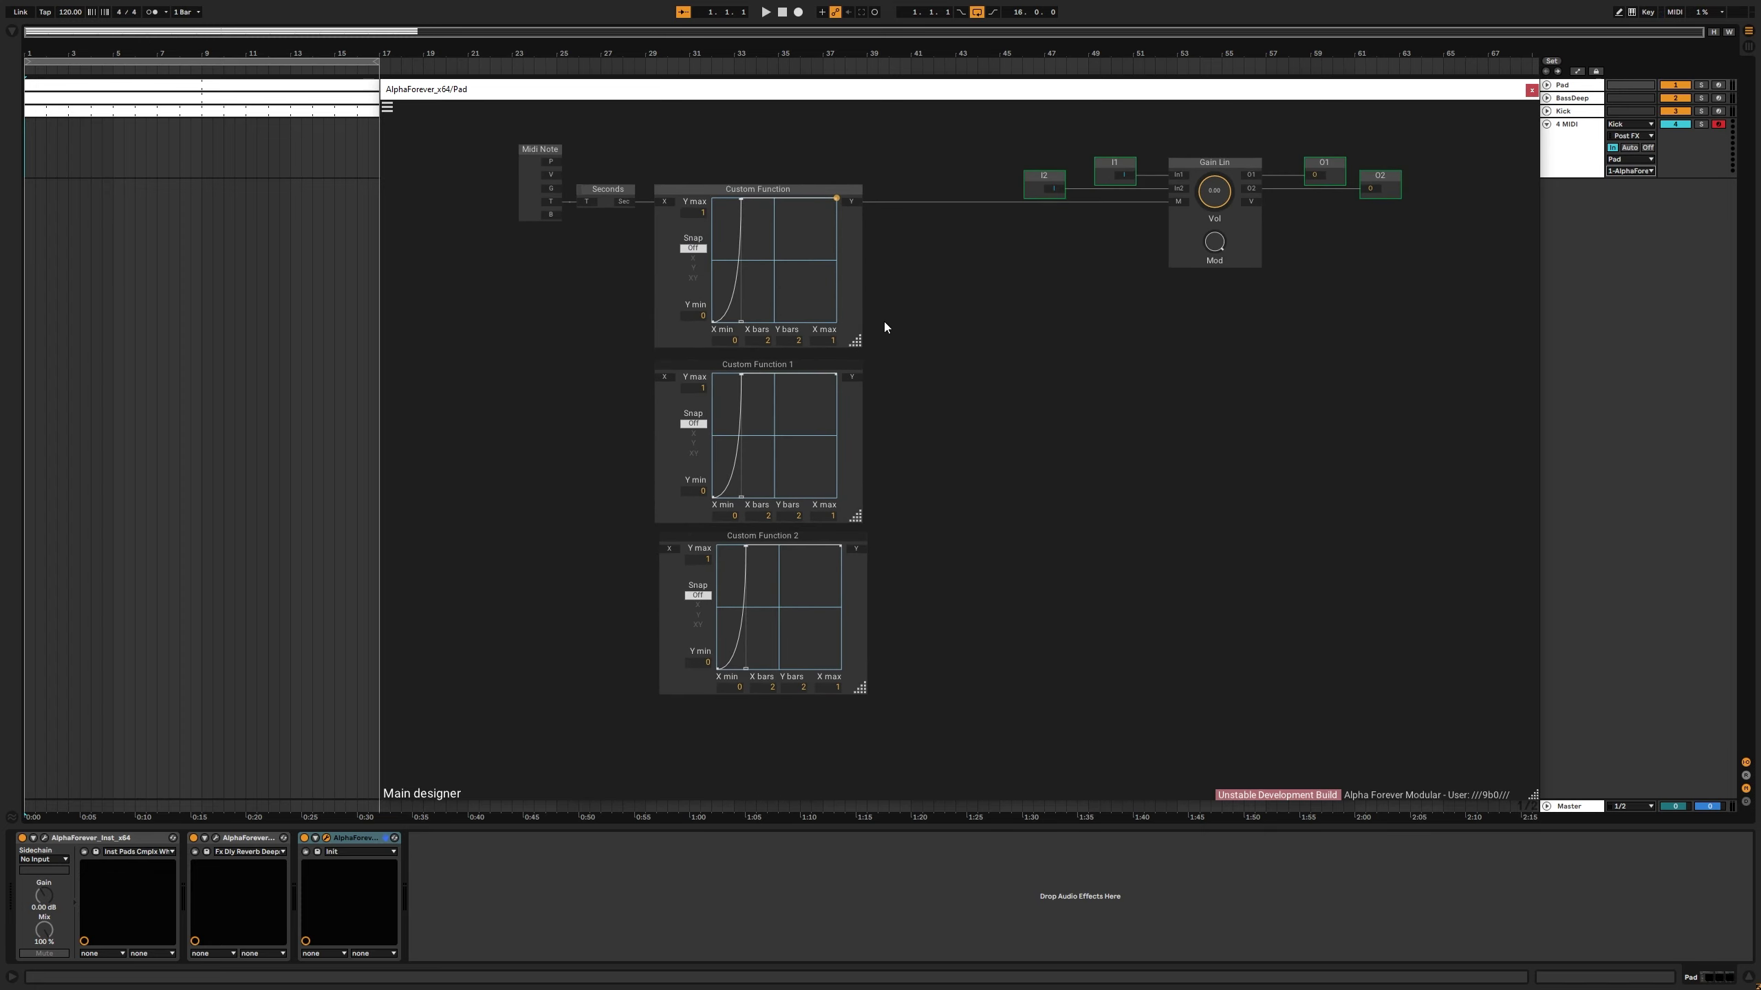
right_click(922, 264)
text(it)
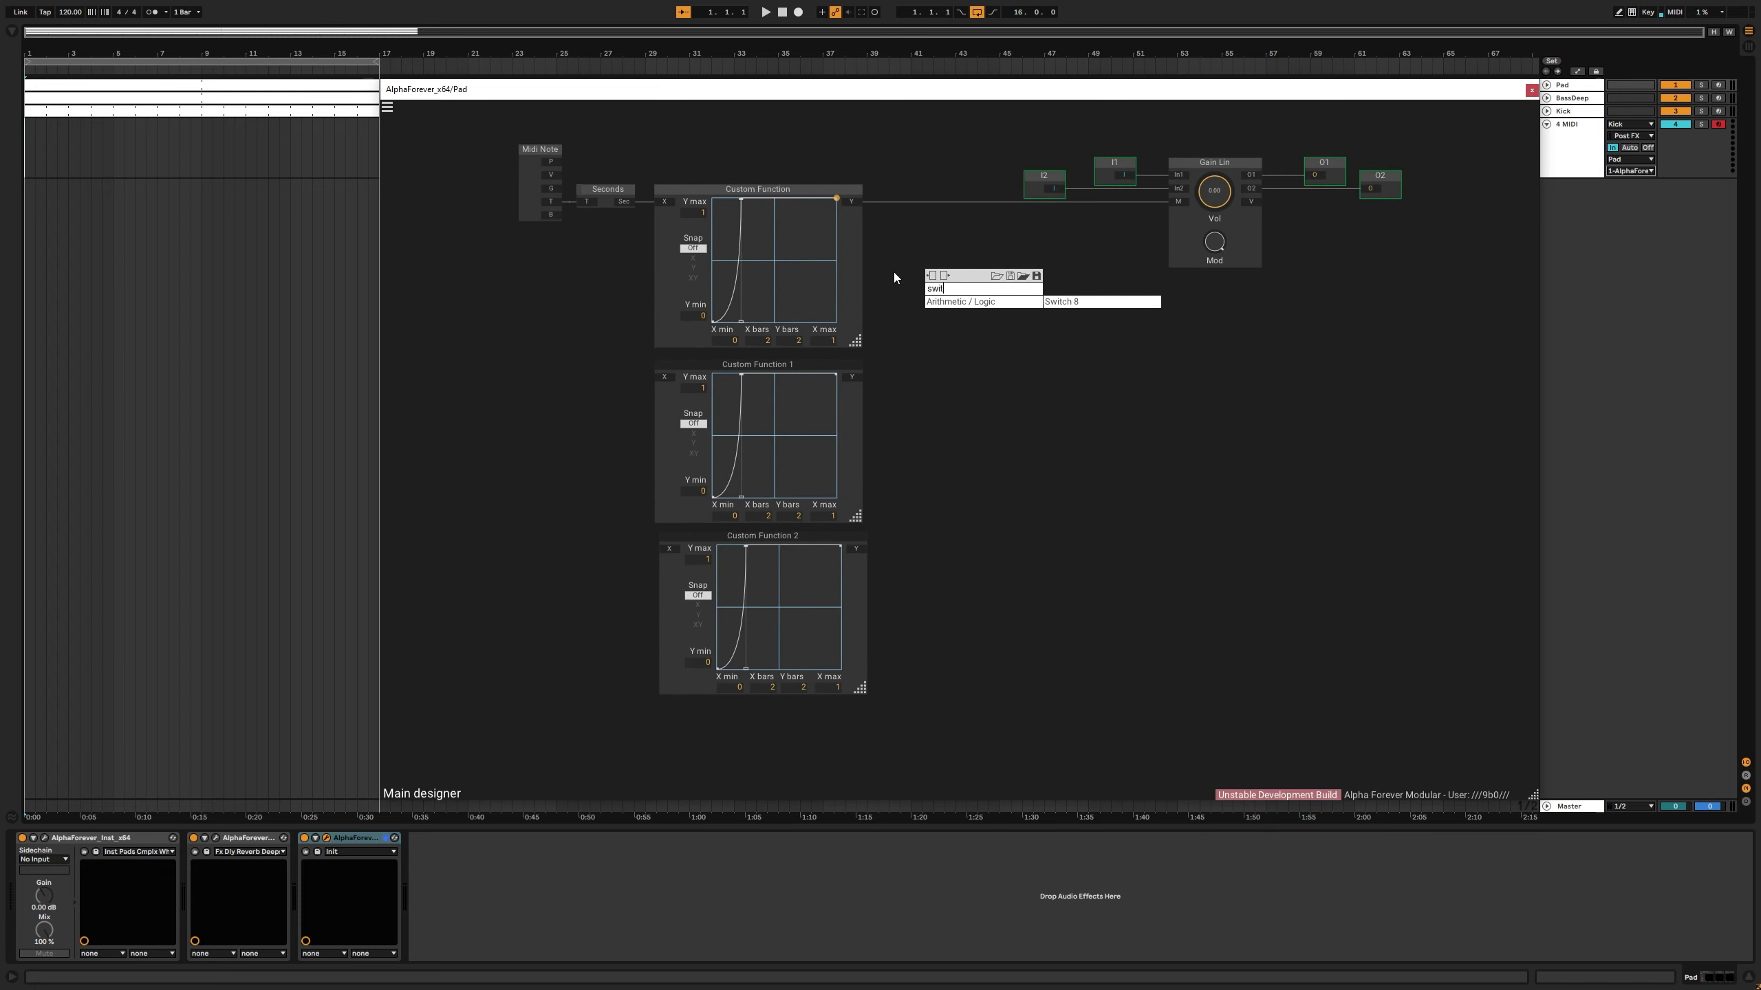
click(894, 272)
Step: Add a Variable module above the first Custom Function and connect Midi Note's V output to its New input
drag(642, 141, 634, 189)
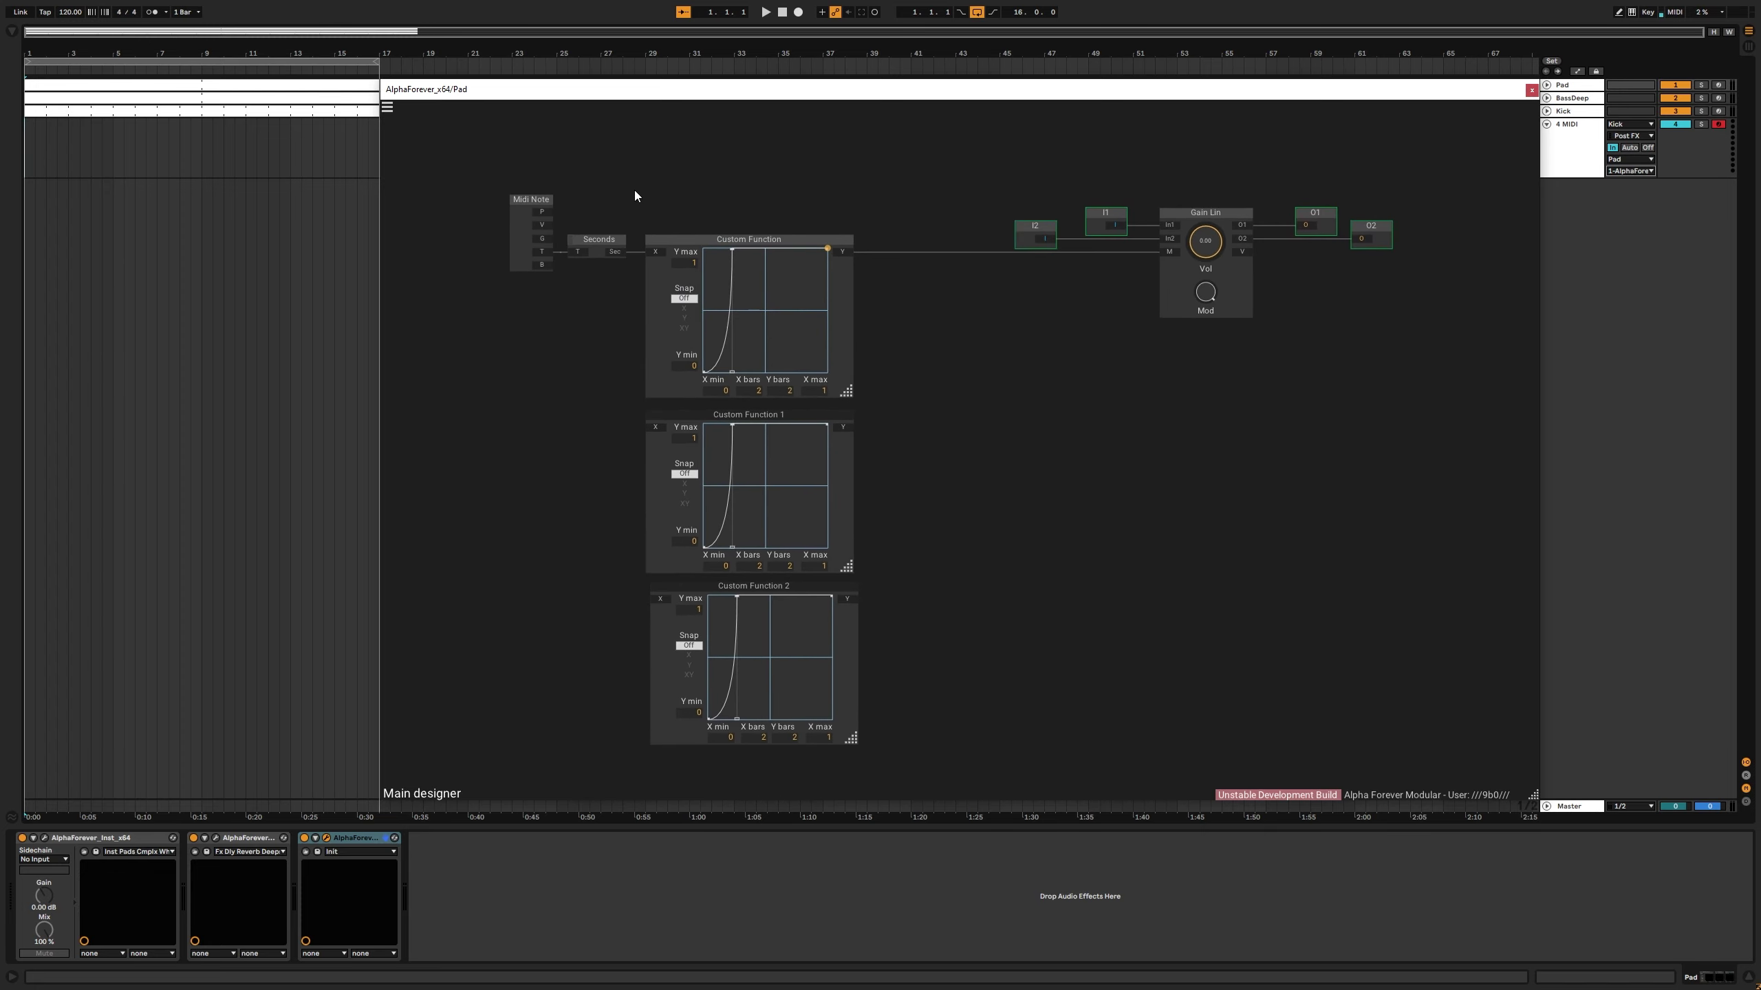
right_click(641, 184)
text(var)
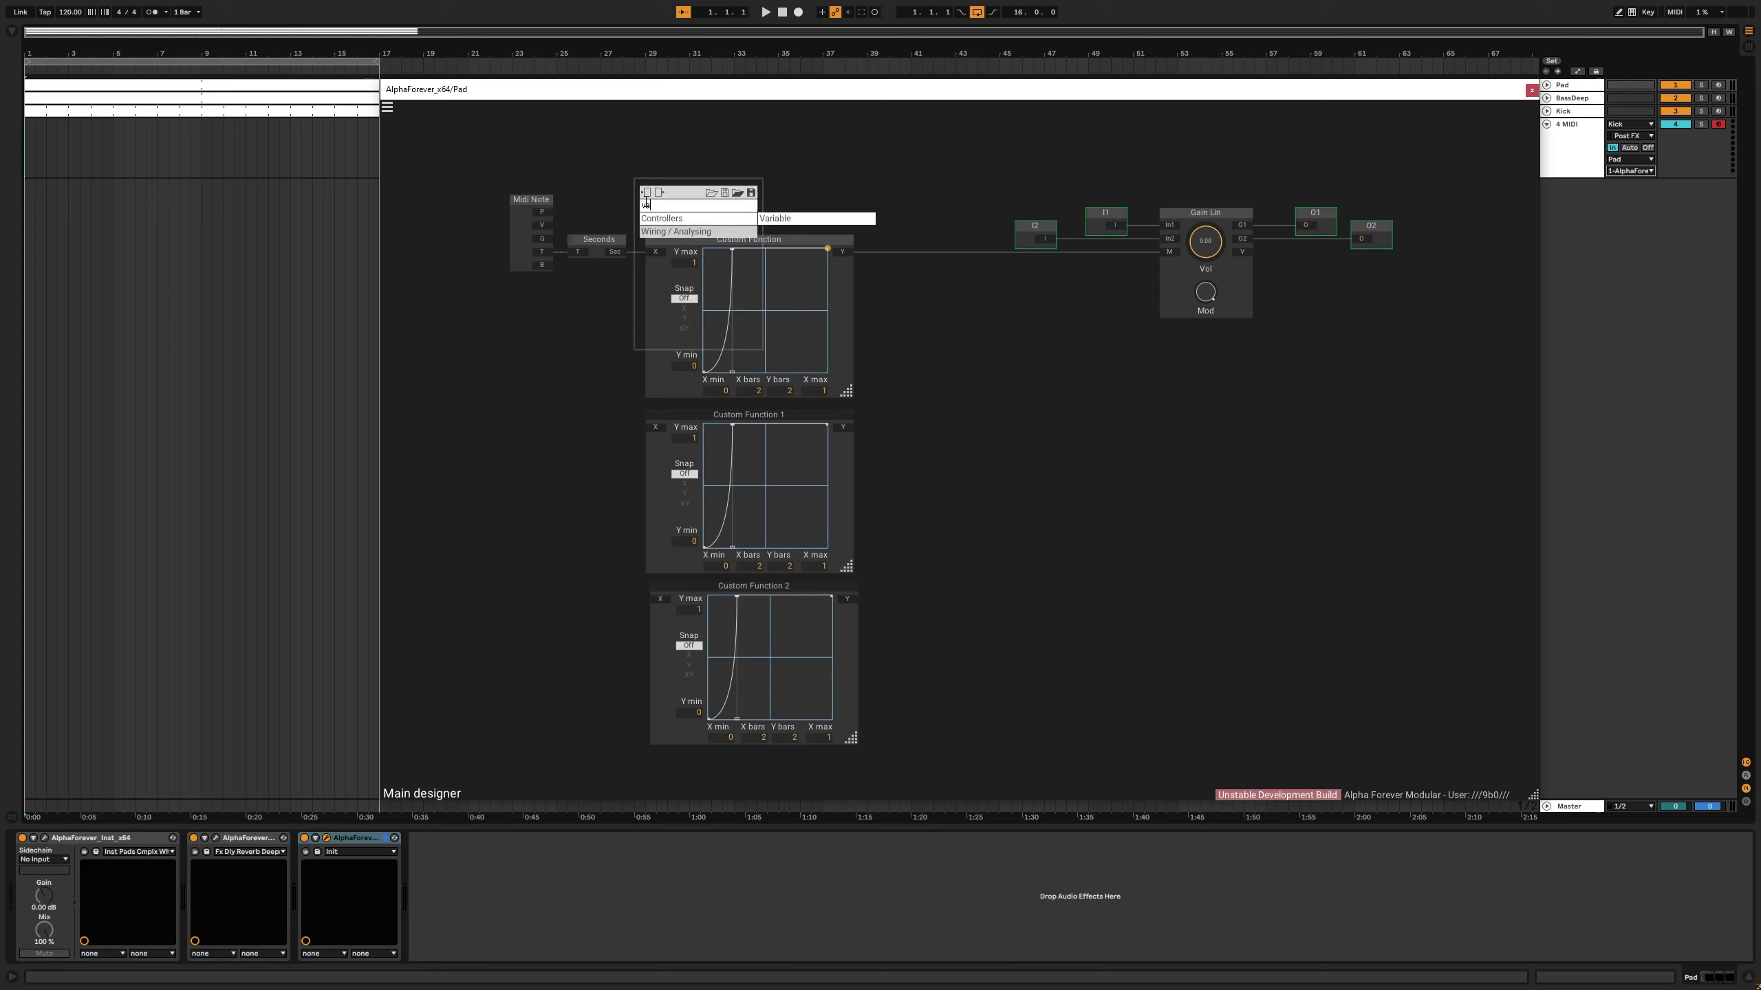
click(782, 221)
drag(545, 226, 666, 215)
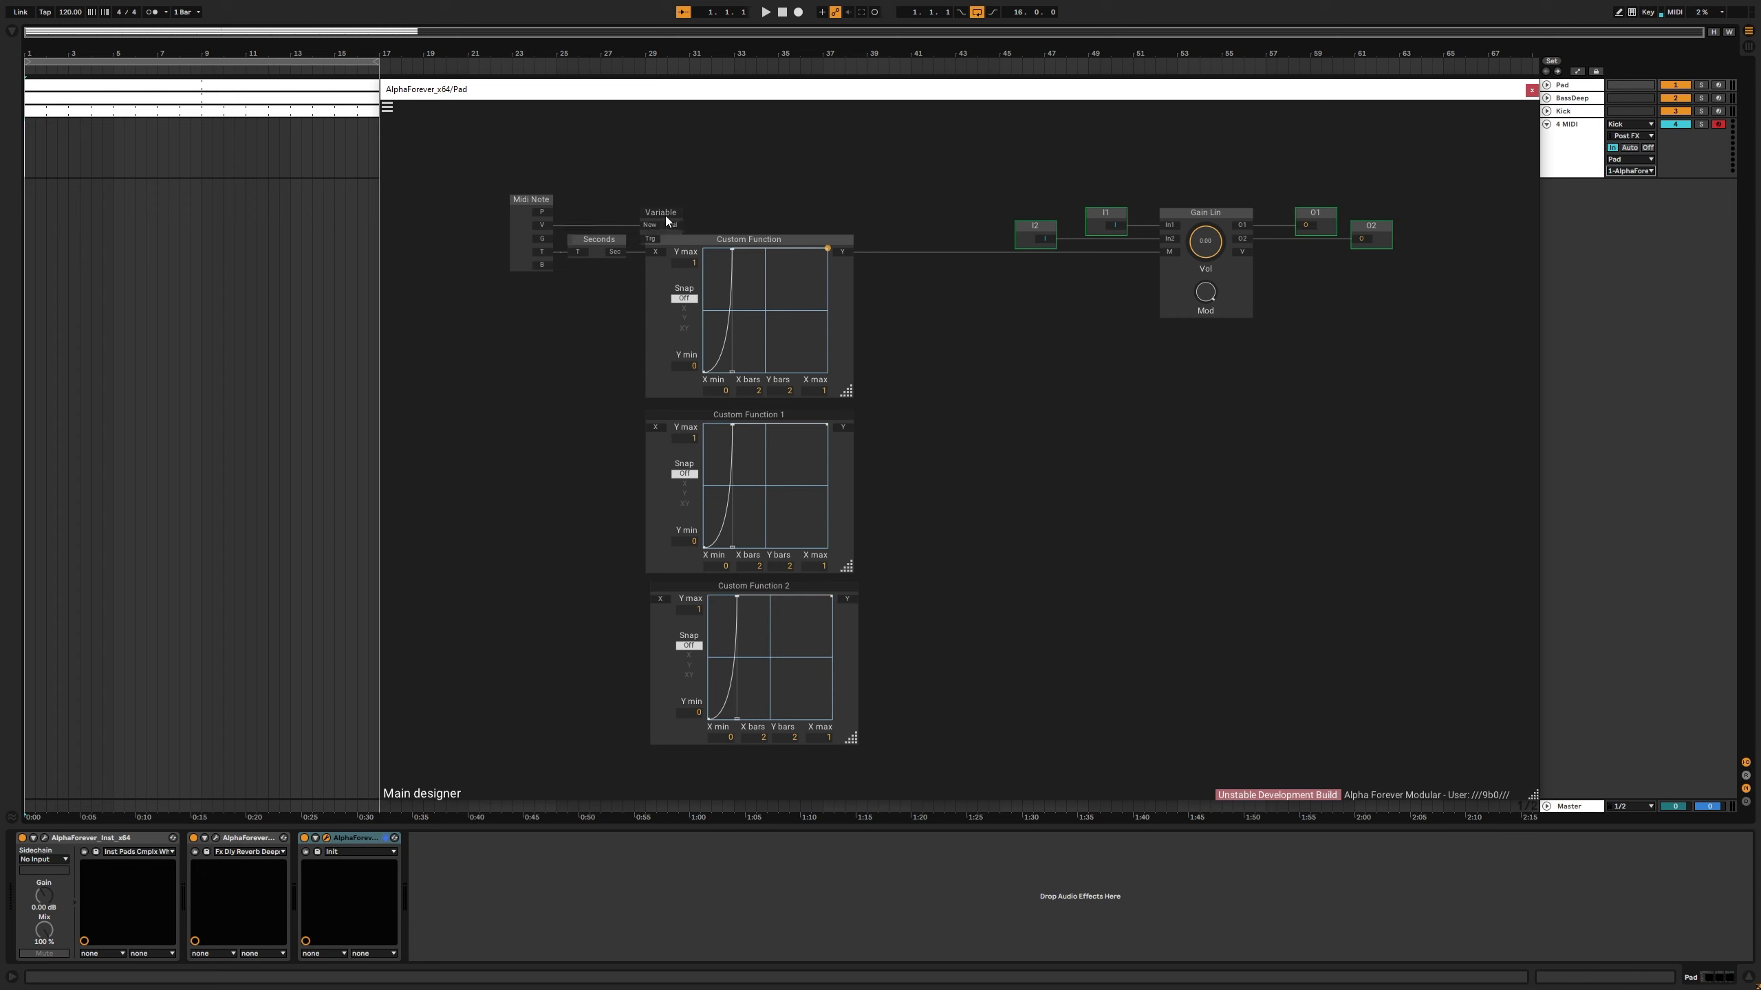
Step: Select all three Custom Function modules and shift them together slightly closer to Gain Lin
drag(898, 223, 580, 759)
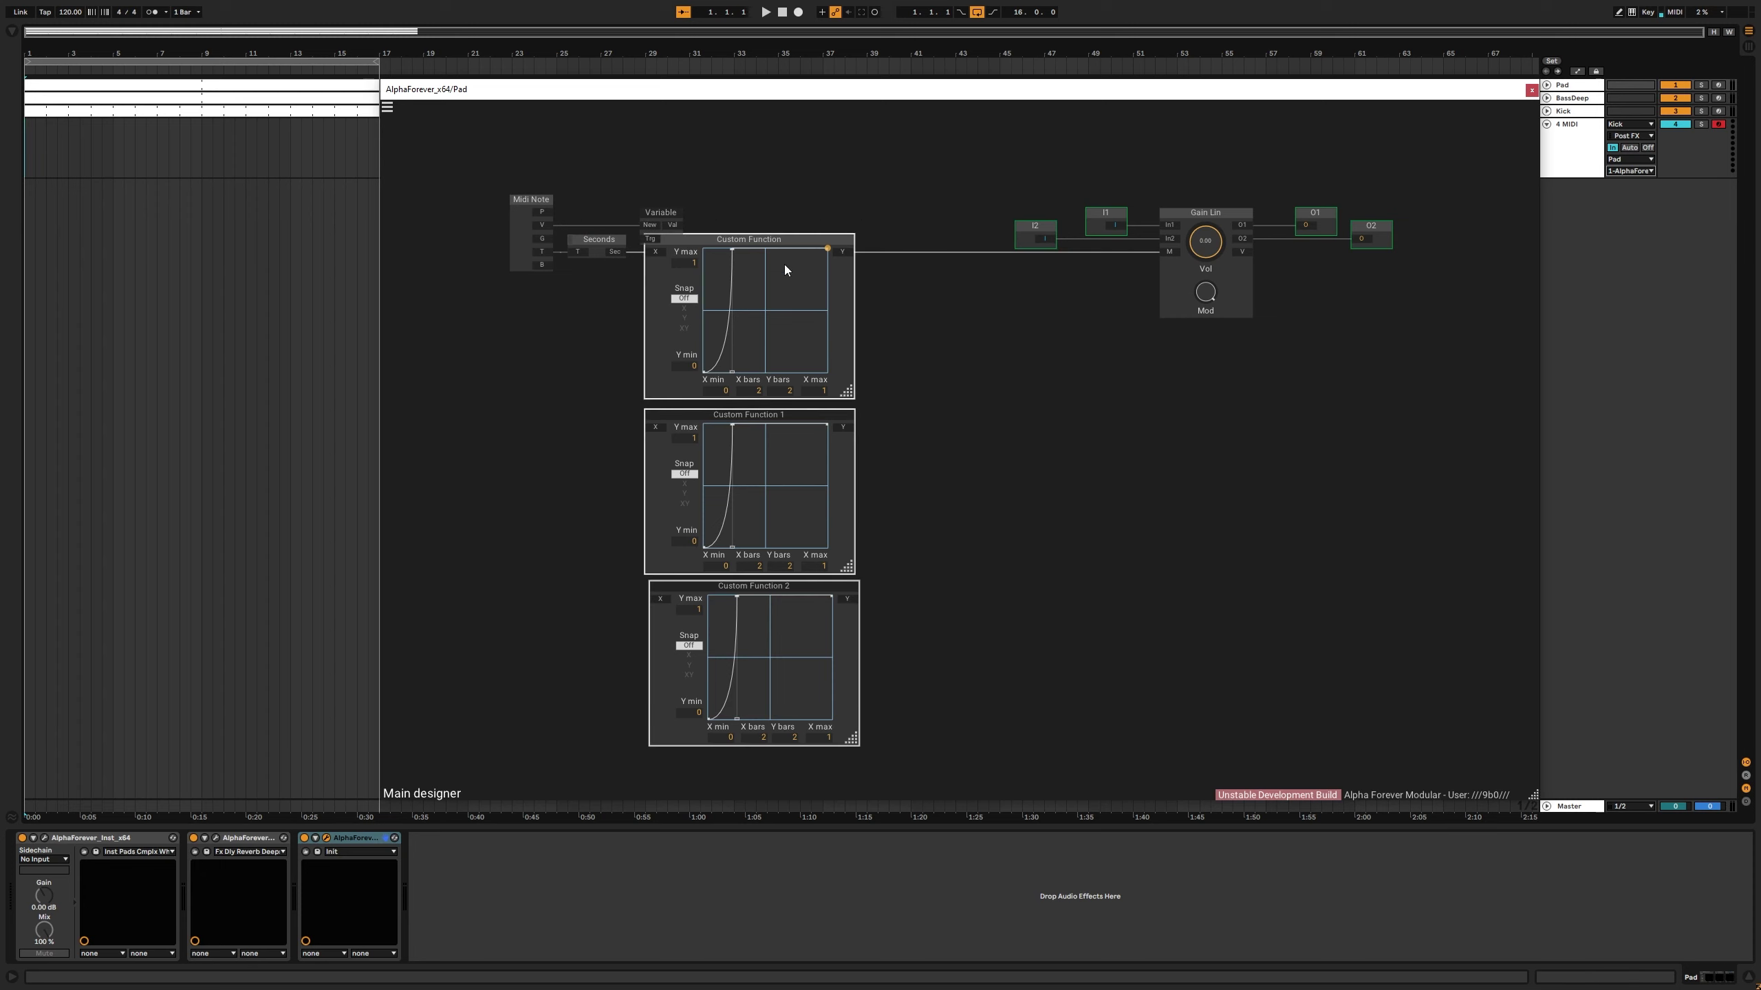
drag(739, 242, 786, 242)
click(790, 195)
Step: Open the Kick clip and raise the first note's velocity to 127 and the second's to 56, then adjust the last note's velocity
click(1564, 111)
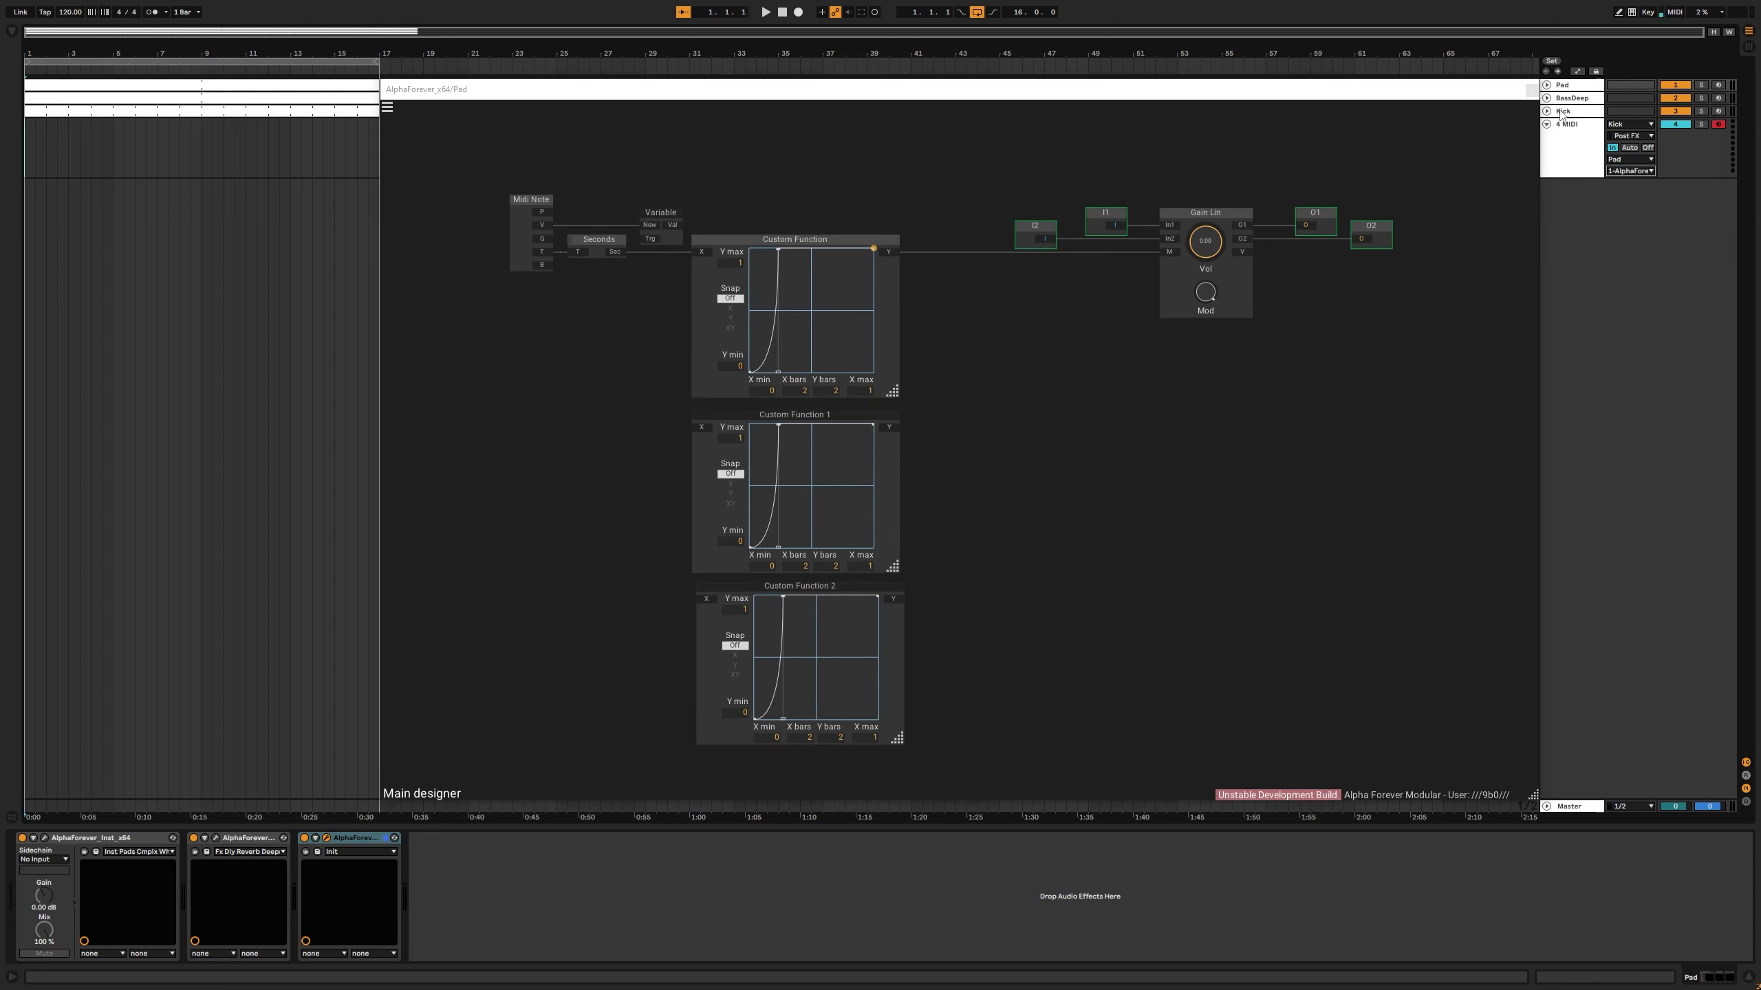
double_click(263, 110)
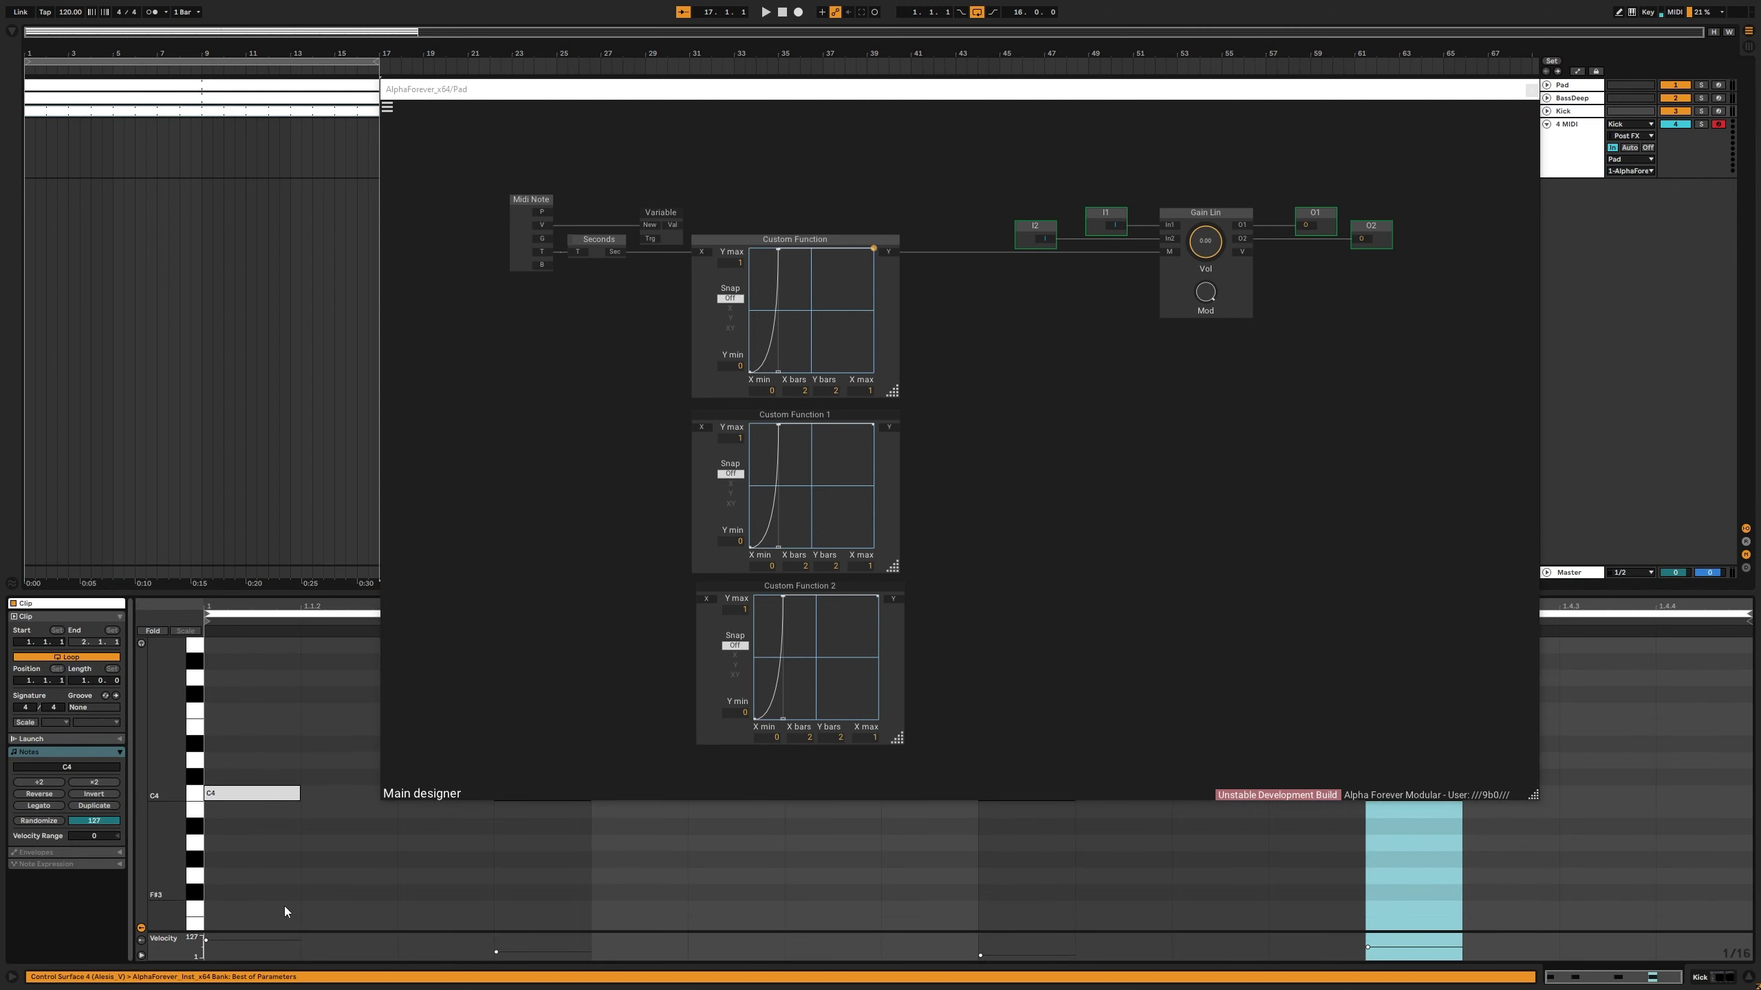
click(497, 953)
drag(496, 953, 496, 950)
drag(206, 940, 206, 935)
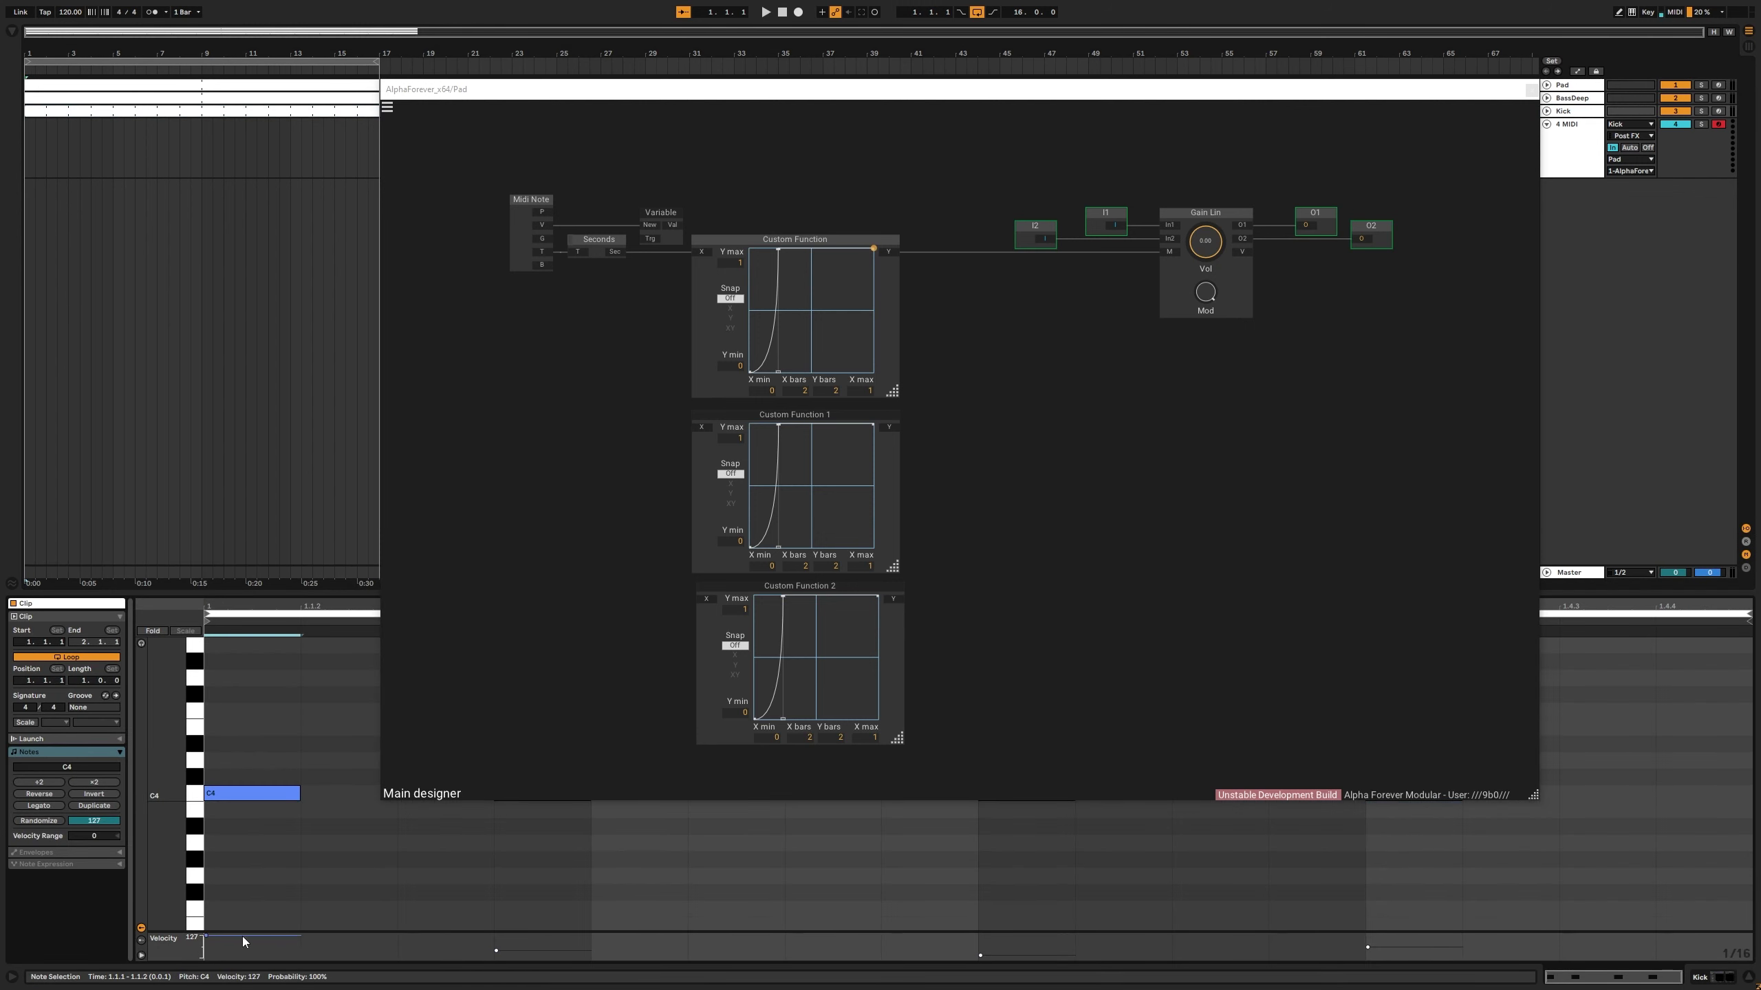
drag(497, 952, 497, 949)
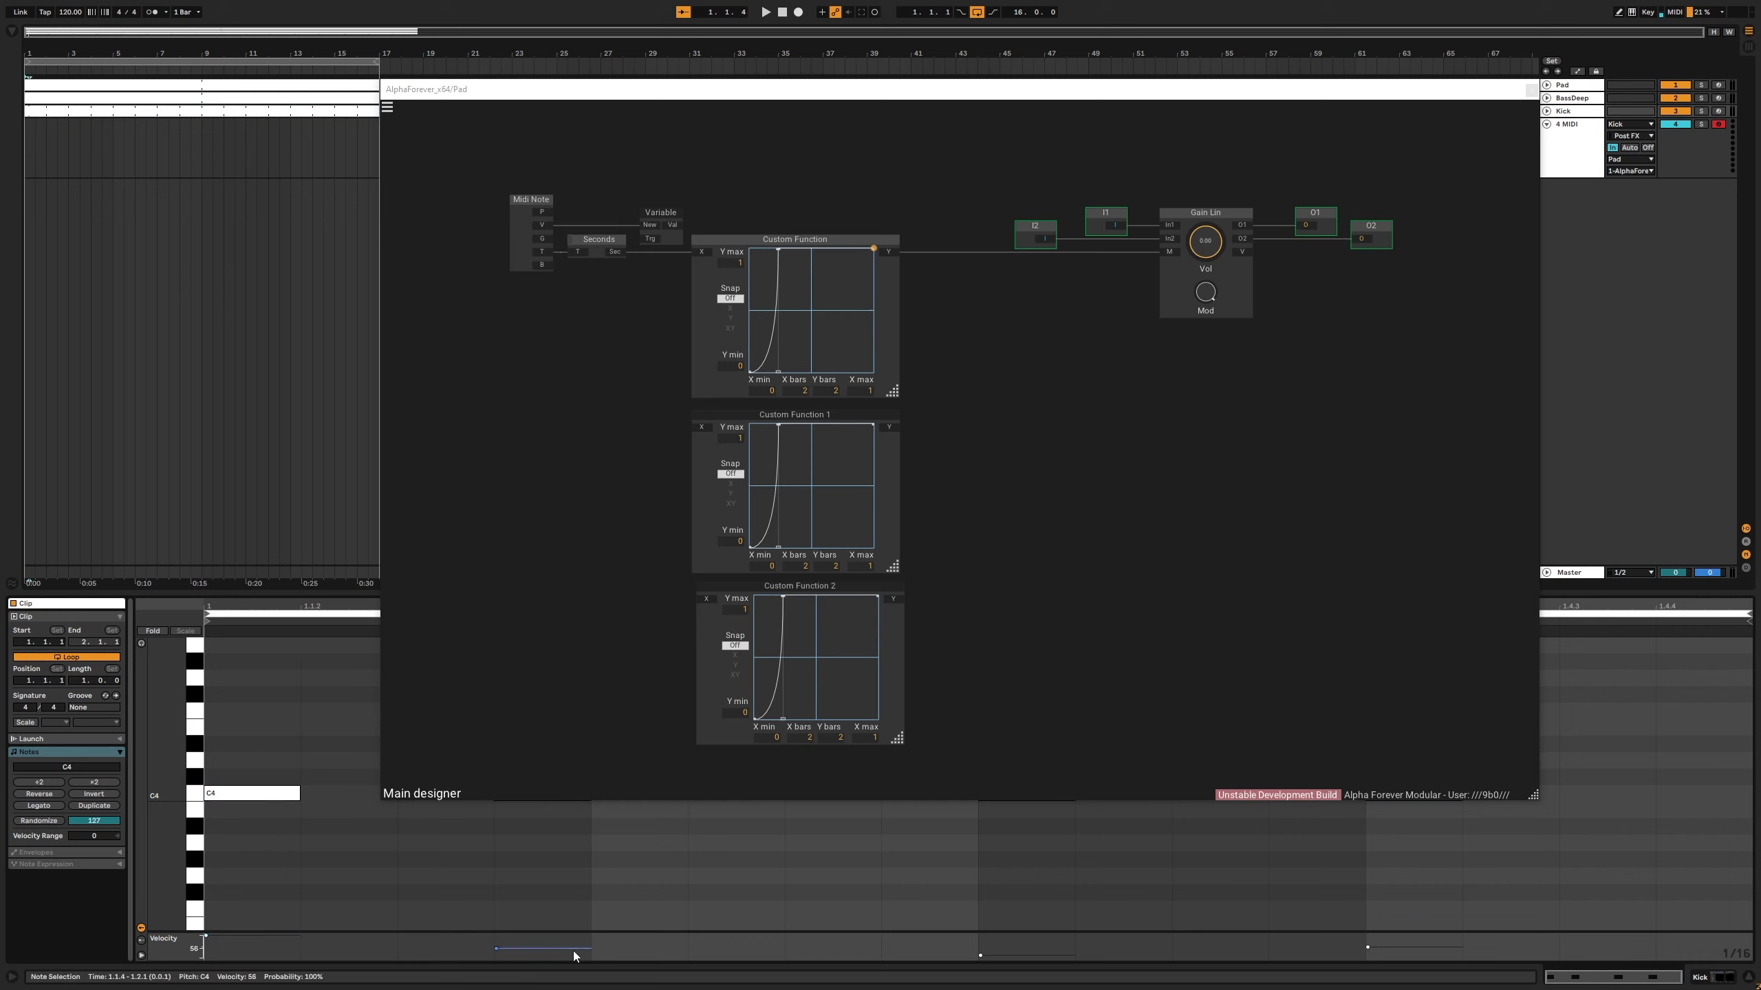
click(978, 956)
drag(1368, 947, 1369, 930)
Step: Enlarge the velocity lane, then set the second note's velocity to 48, the third to the minimum and the fourth to 88
drag(759, 931, 767, 822)
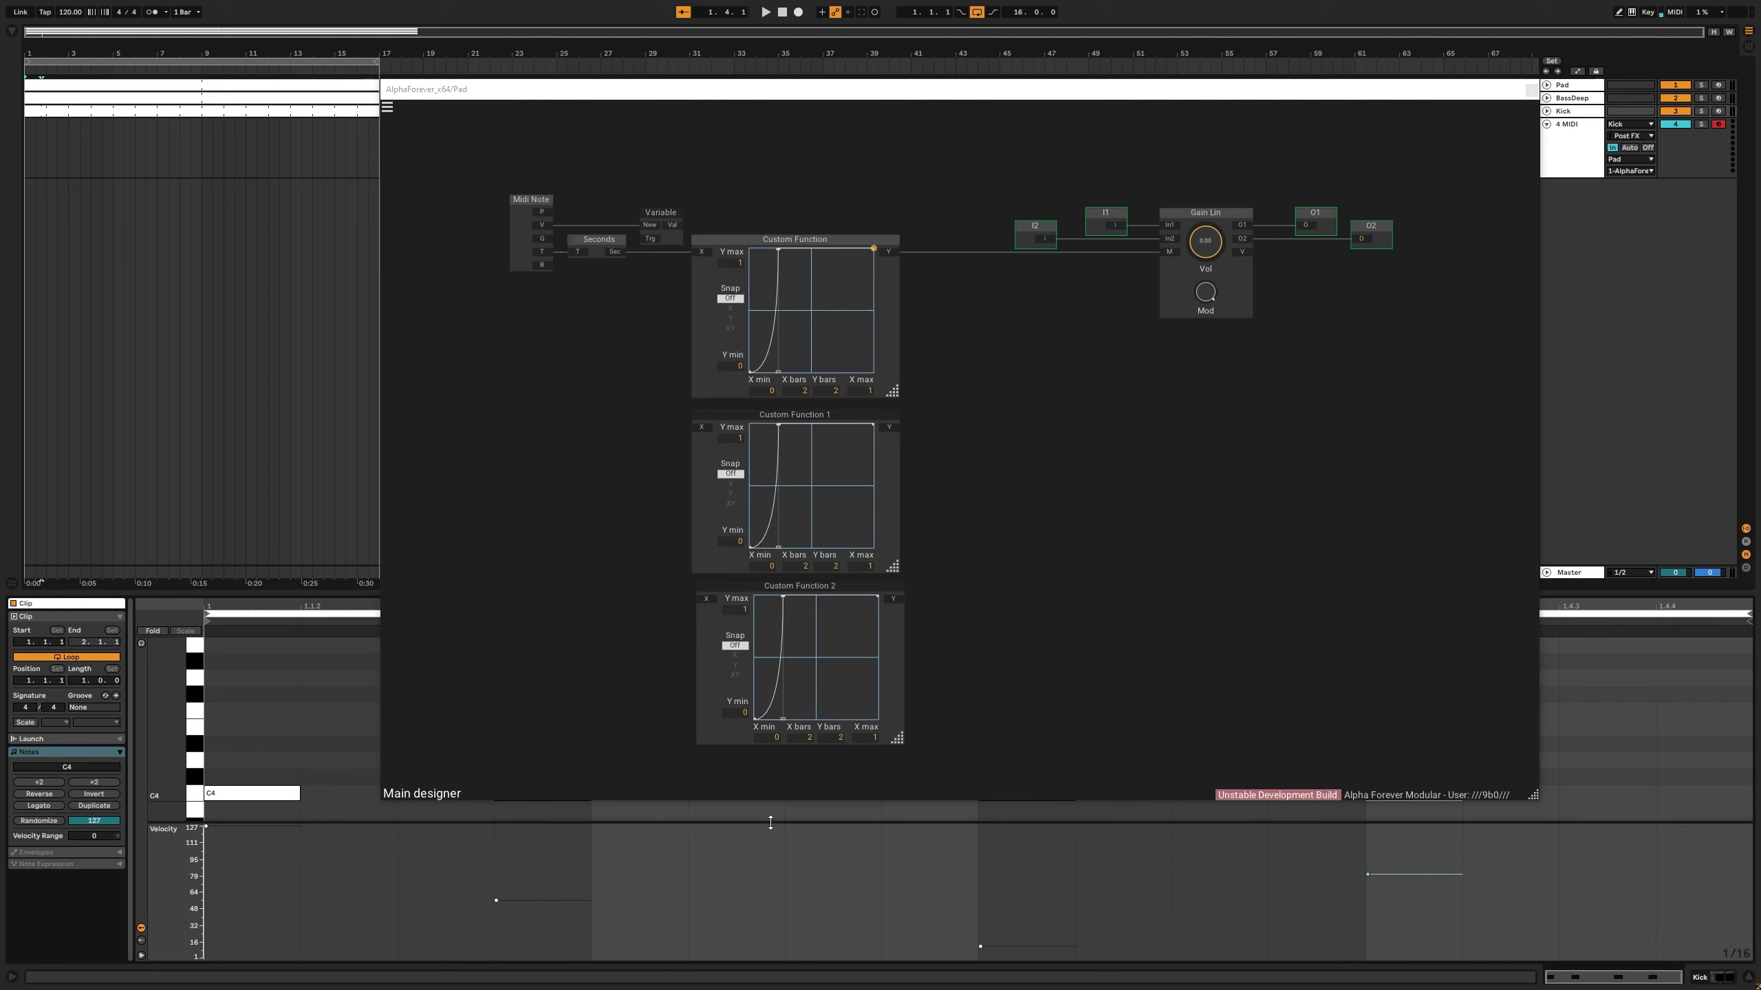
drag(497, 900, 497, 908)
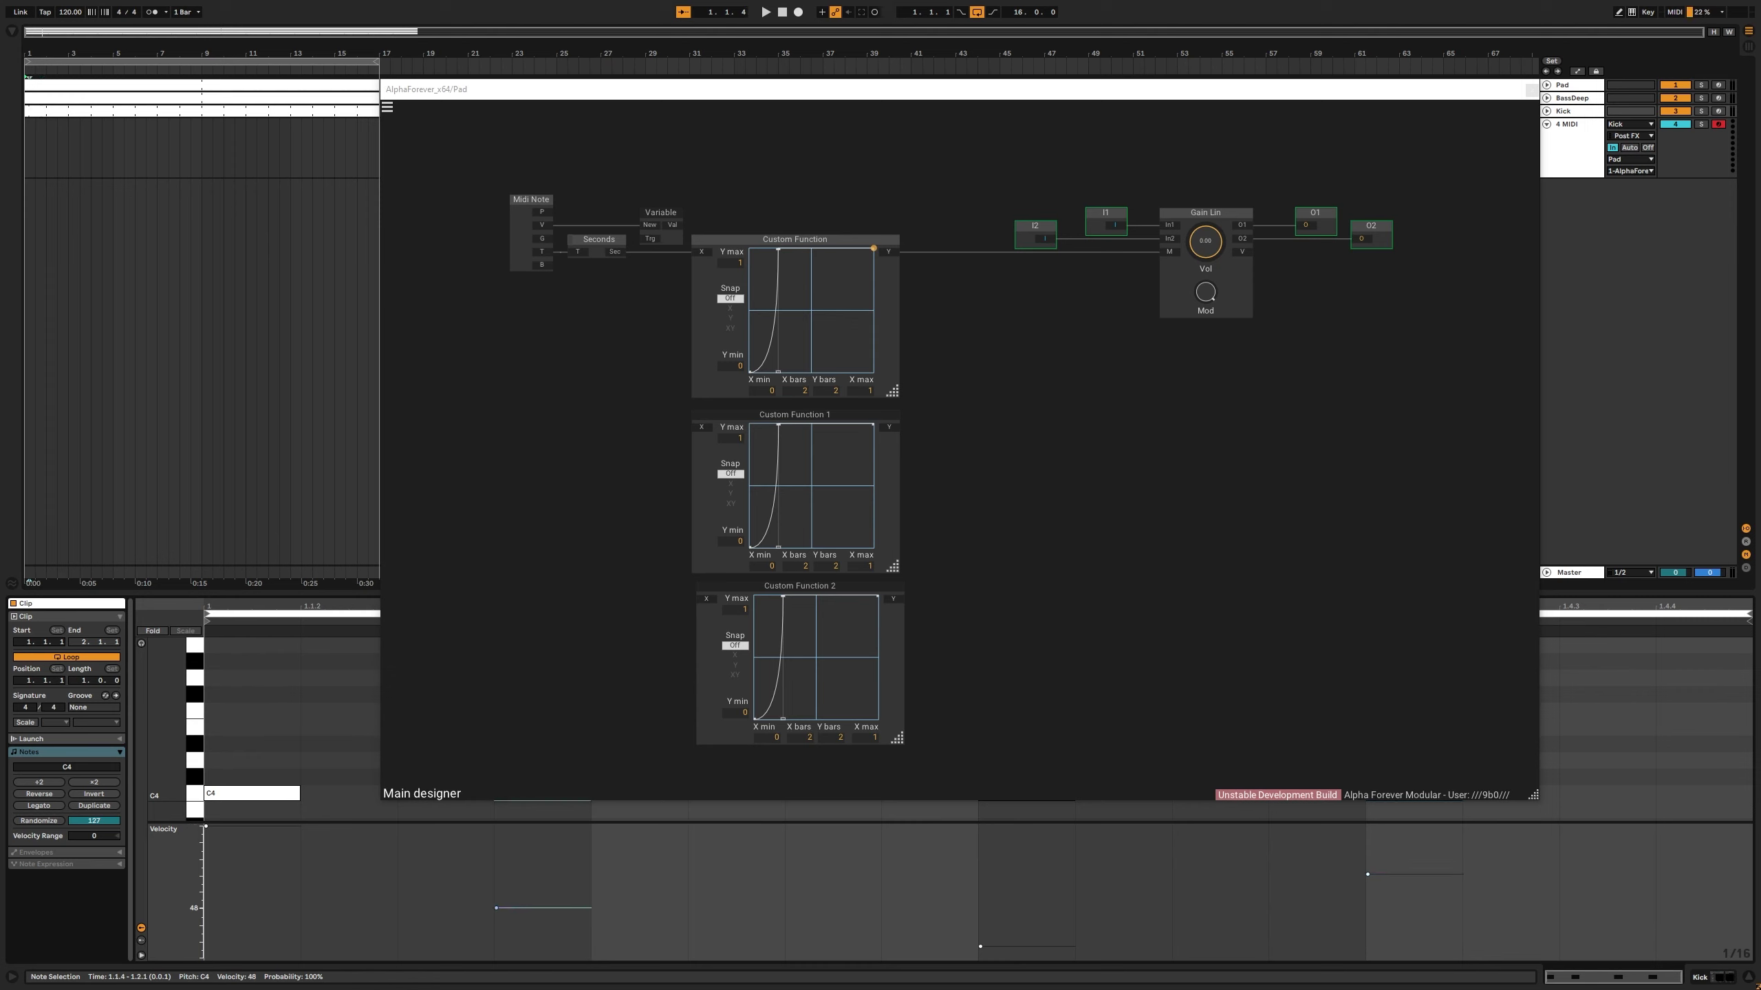
drag(980, 948, 980, 958)
drag(1364, 872, 1366, 864)
Step: Place the Variable module above Seconds and connect Midi Note to its Trig input
drag(730, 184, 763, 259)
click(701, 289)
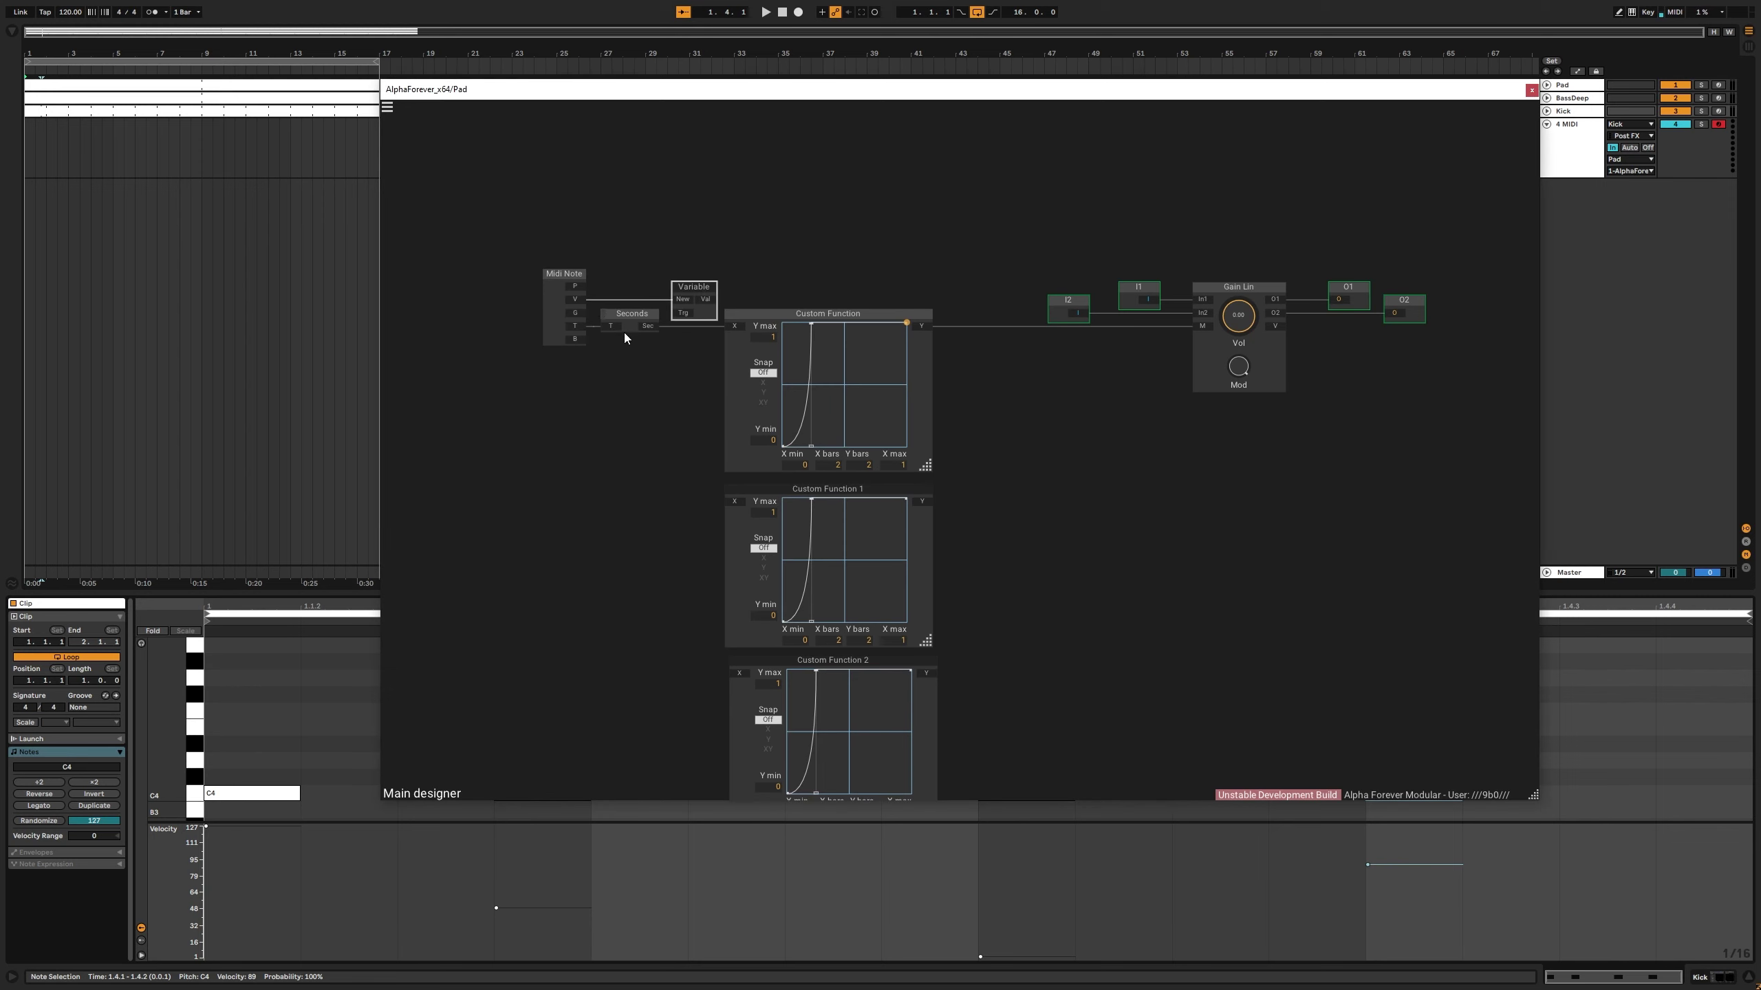
drag(690, 292, 693, 342)
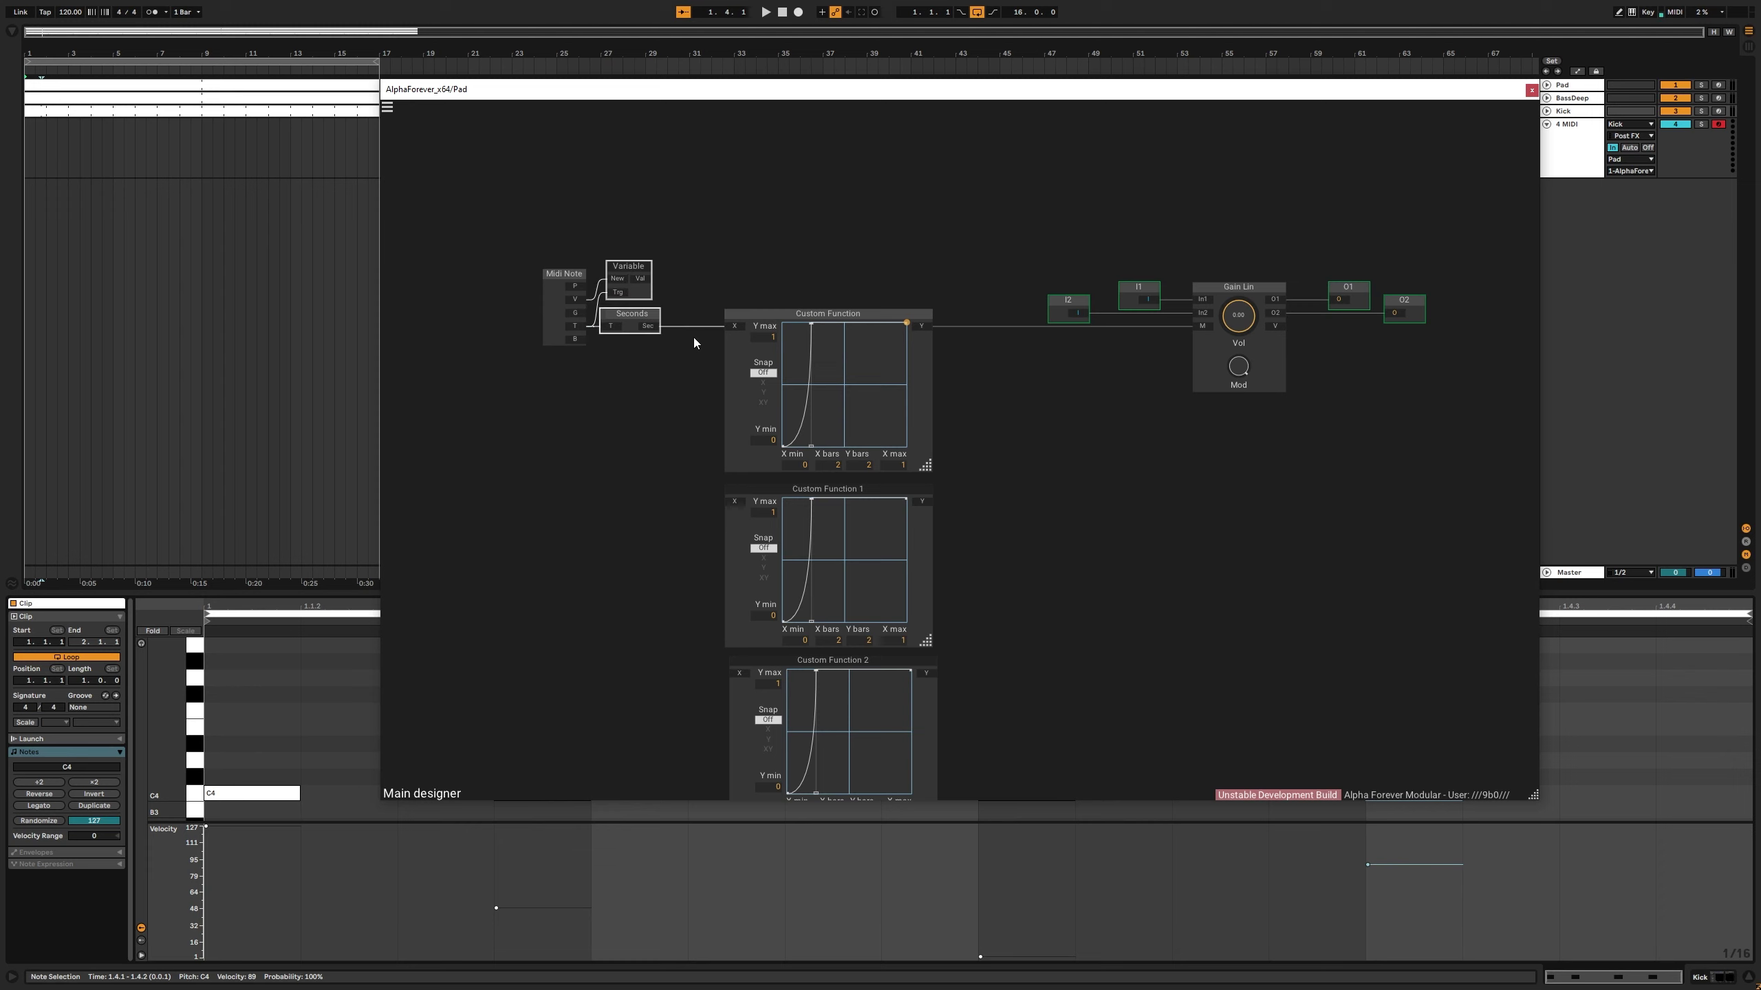
Step: Add a Signal Value module above the first Custom Function and connect Variable's Val output to its input
double_click(734, 261)
text(s)
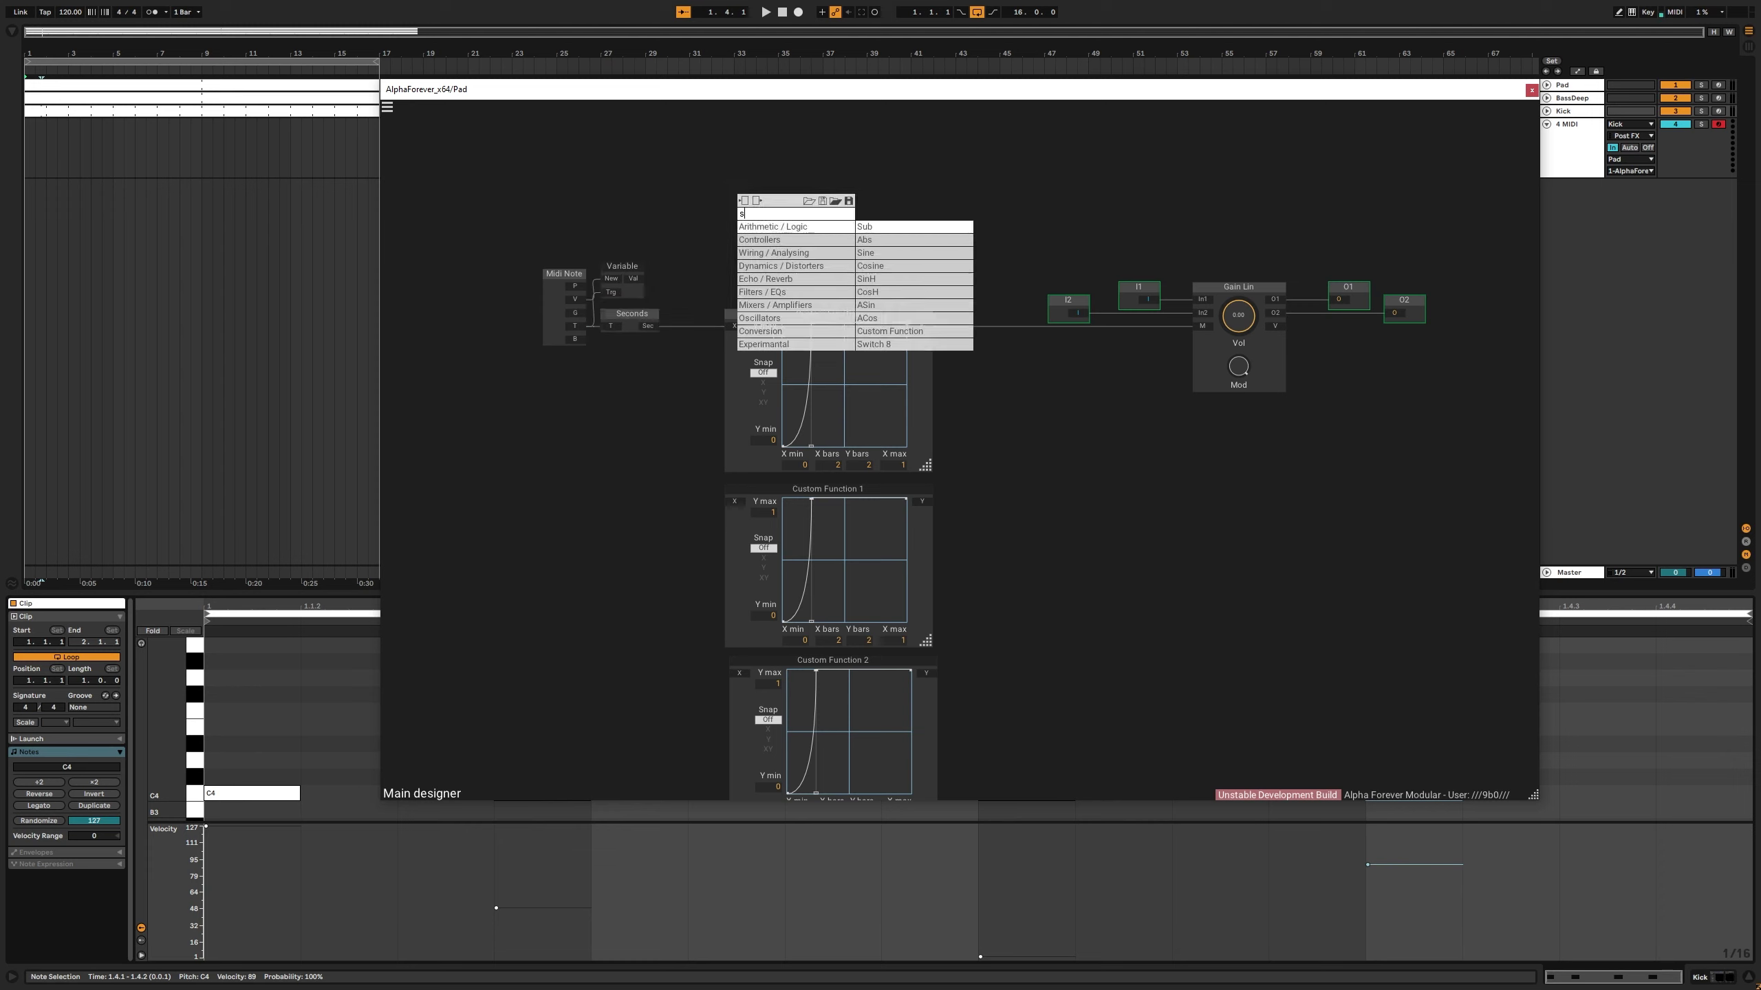
text(in)
key(BackSpace)
text(g)
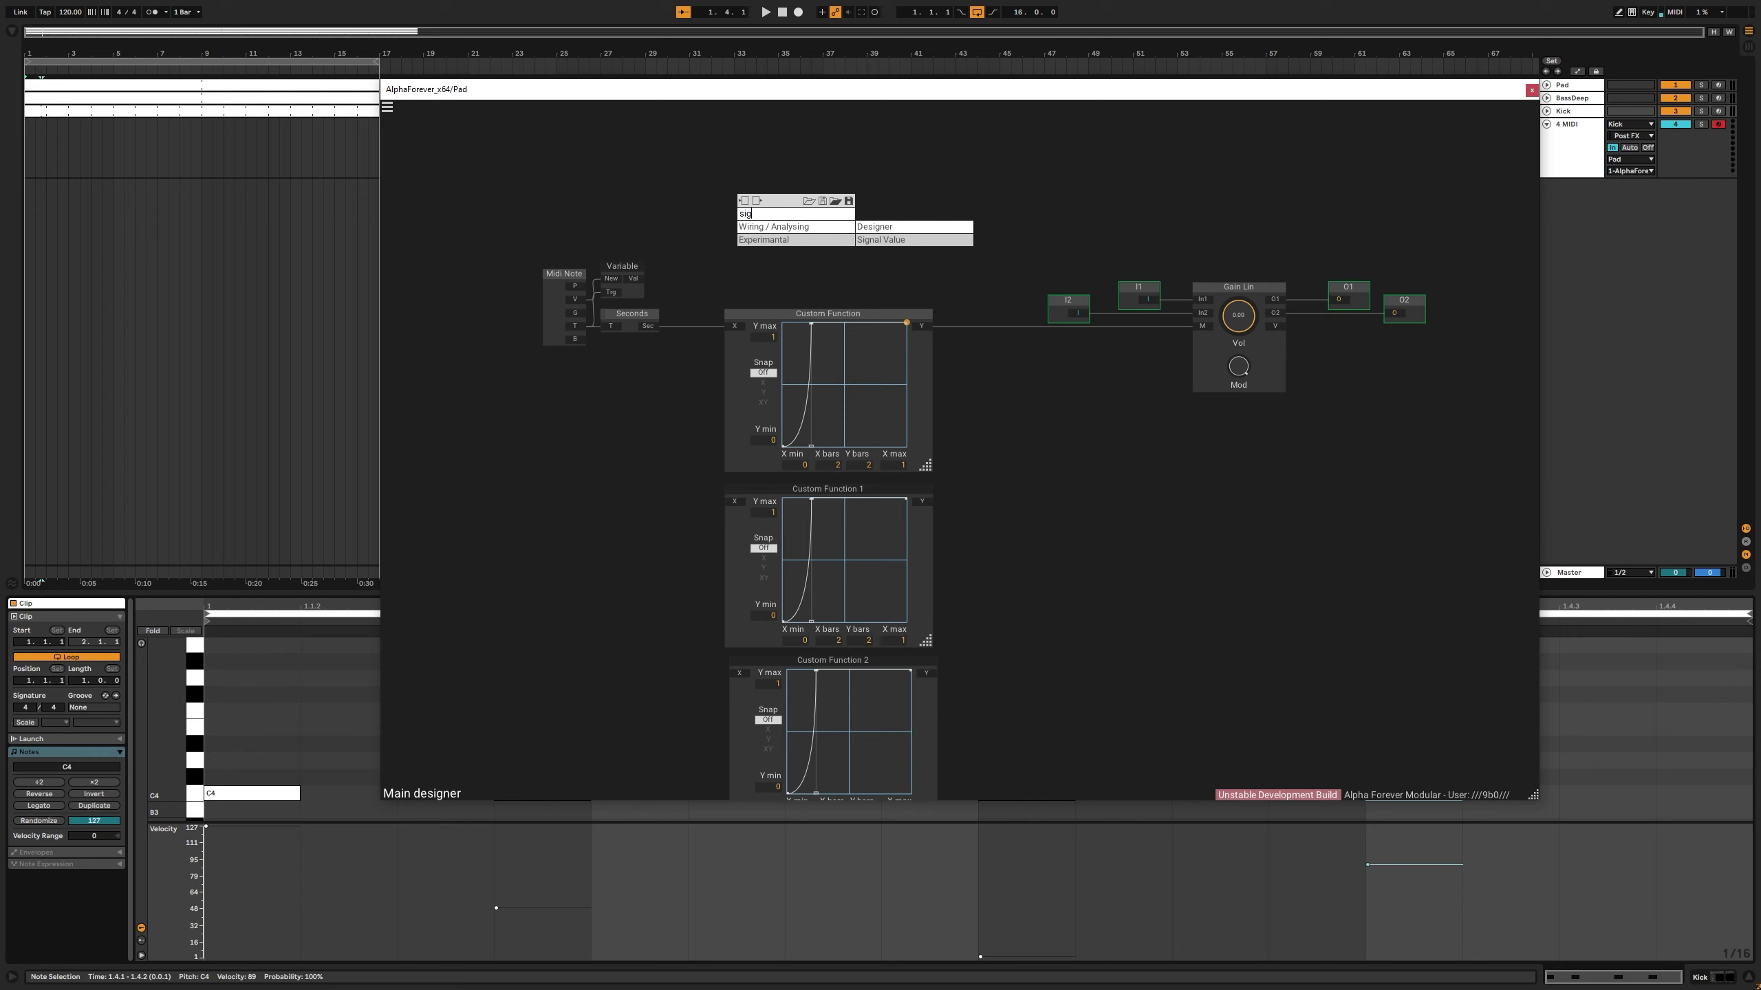
key(Down)
key(Return)
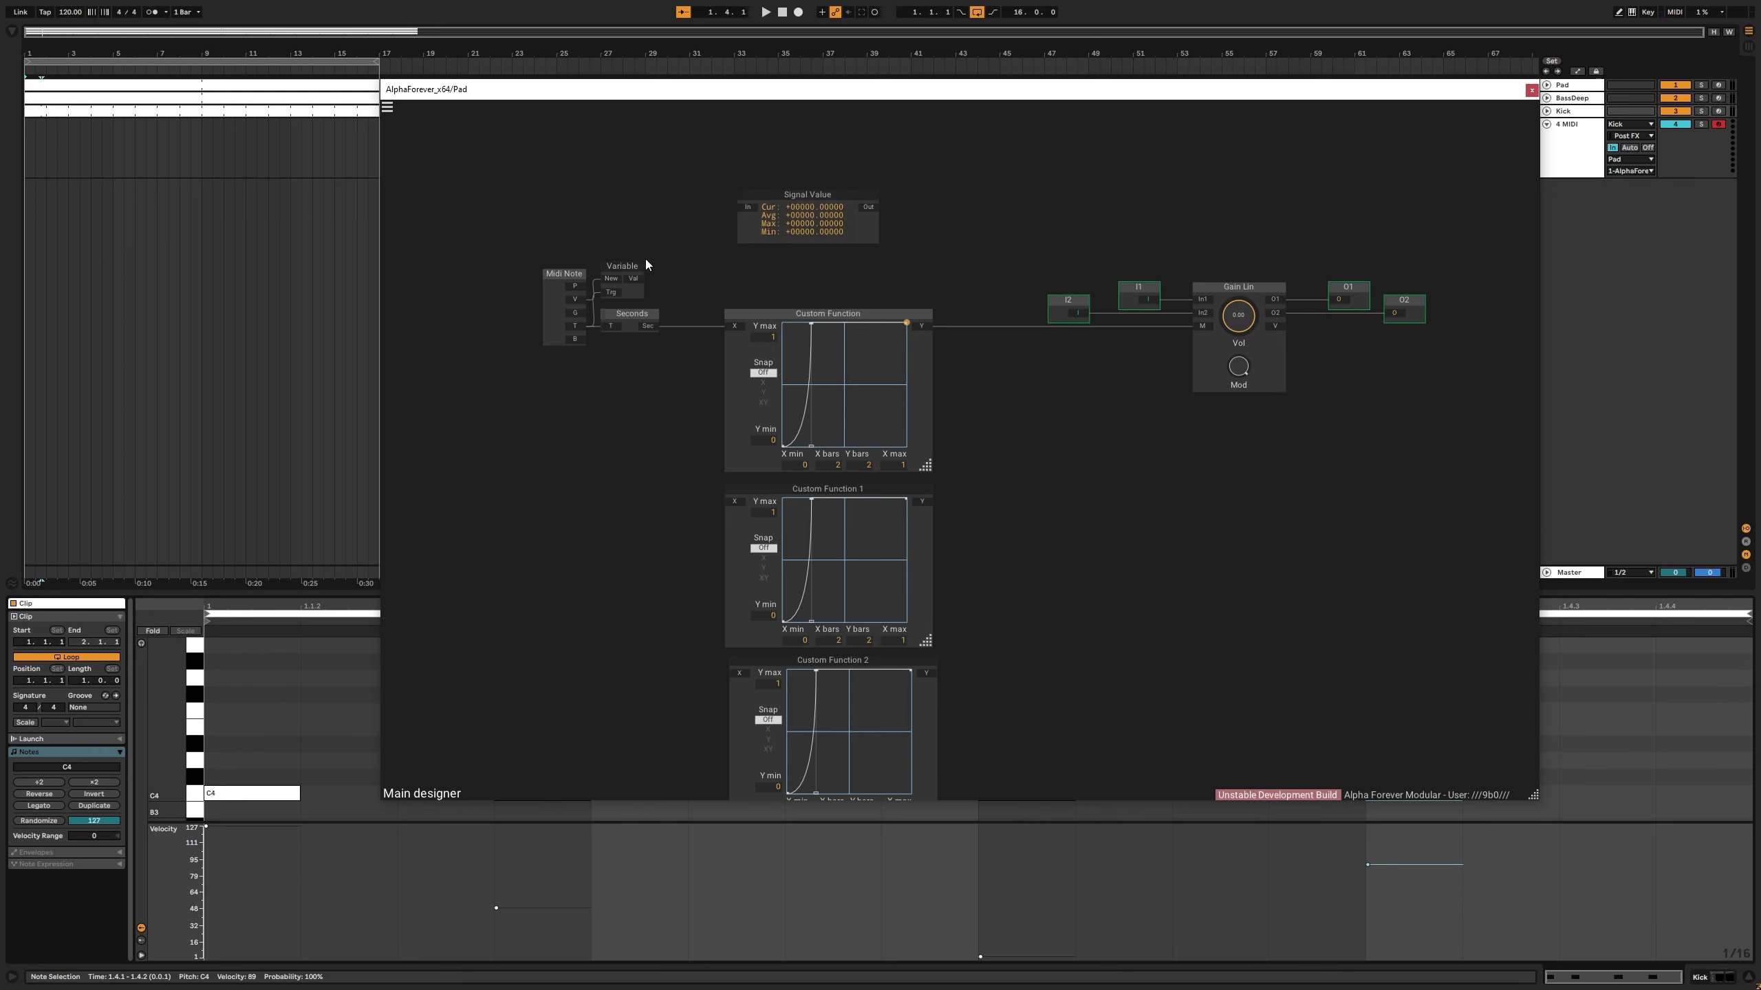
drag(634, 278, 807, 266)
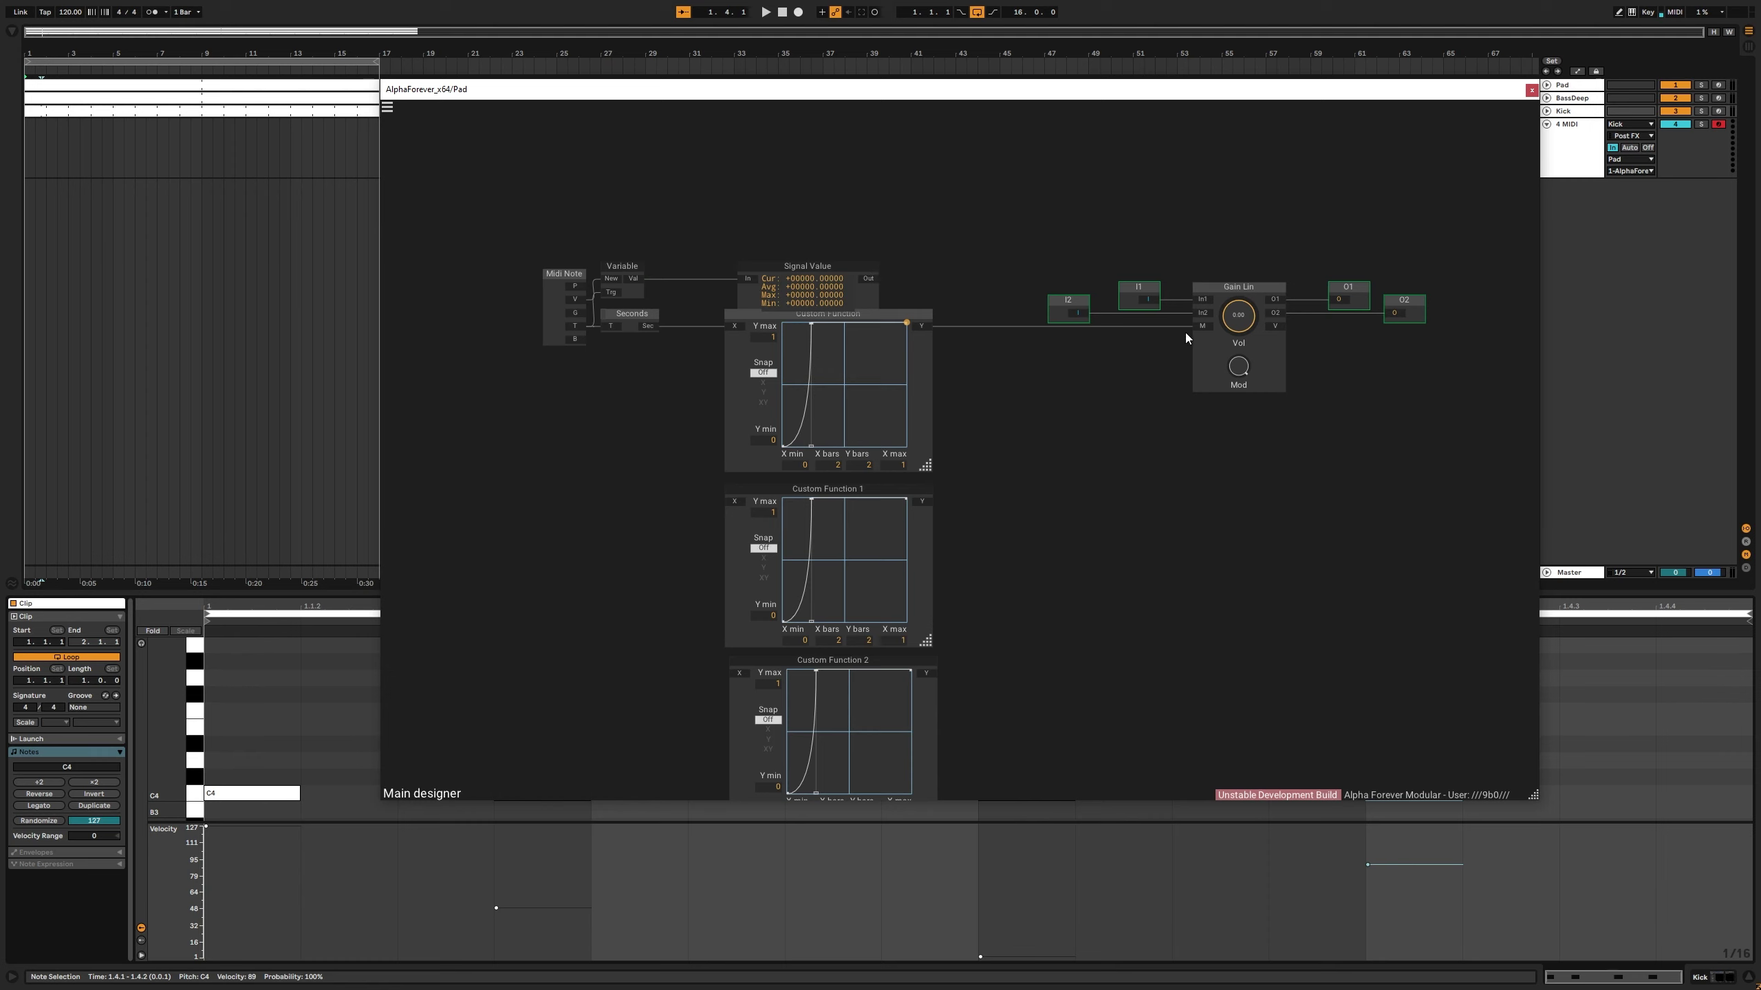
drag(791, 265, 901, 191)
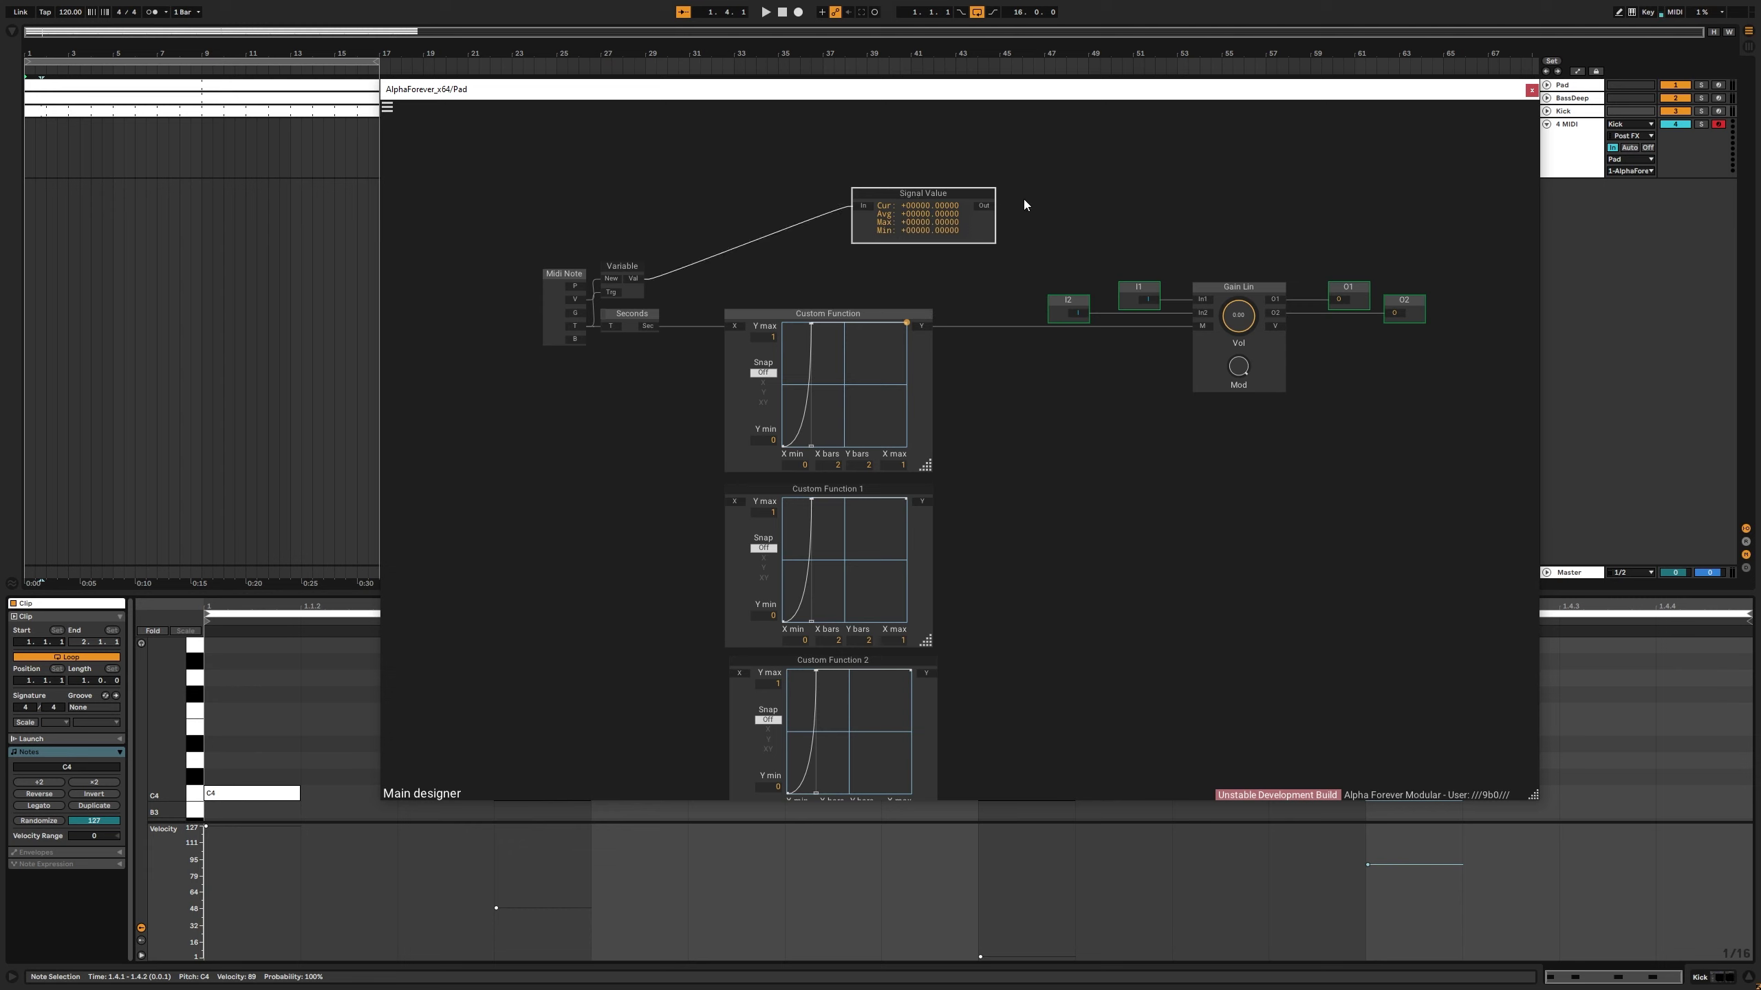
Step: Add a Designer module beside Signal Value and open it for editing
double_click(1048, 182)
text(des)
click(1132, 217)
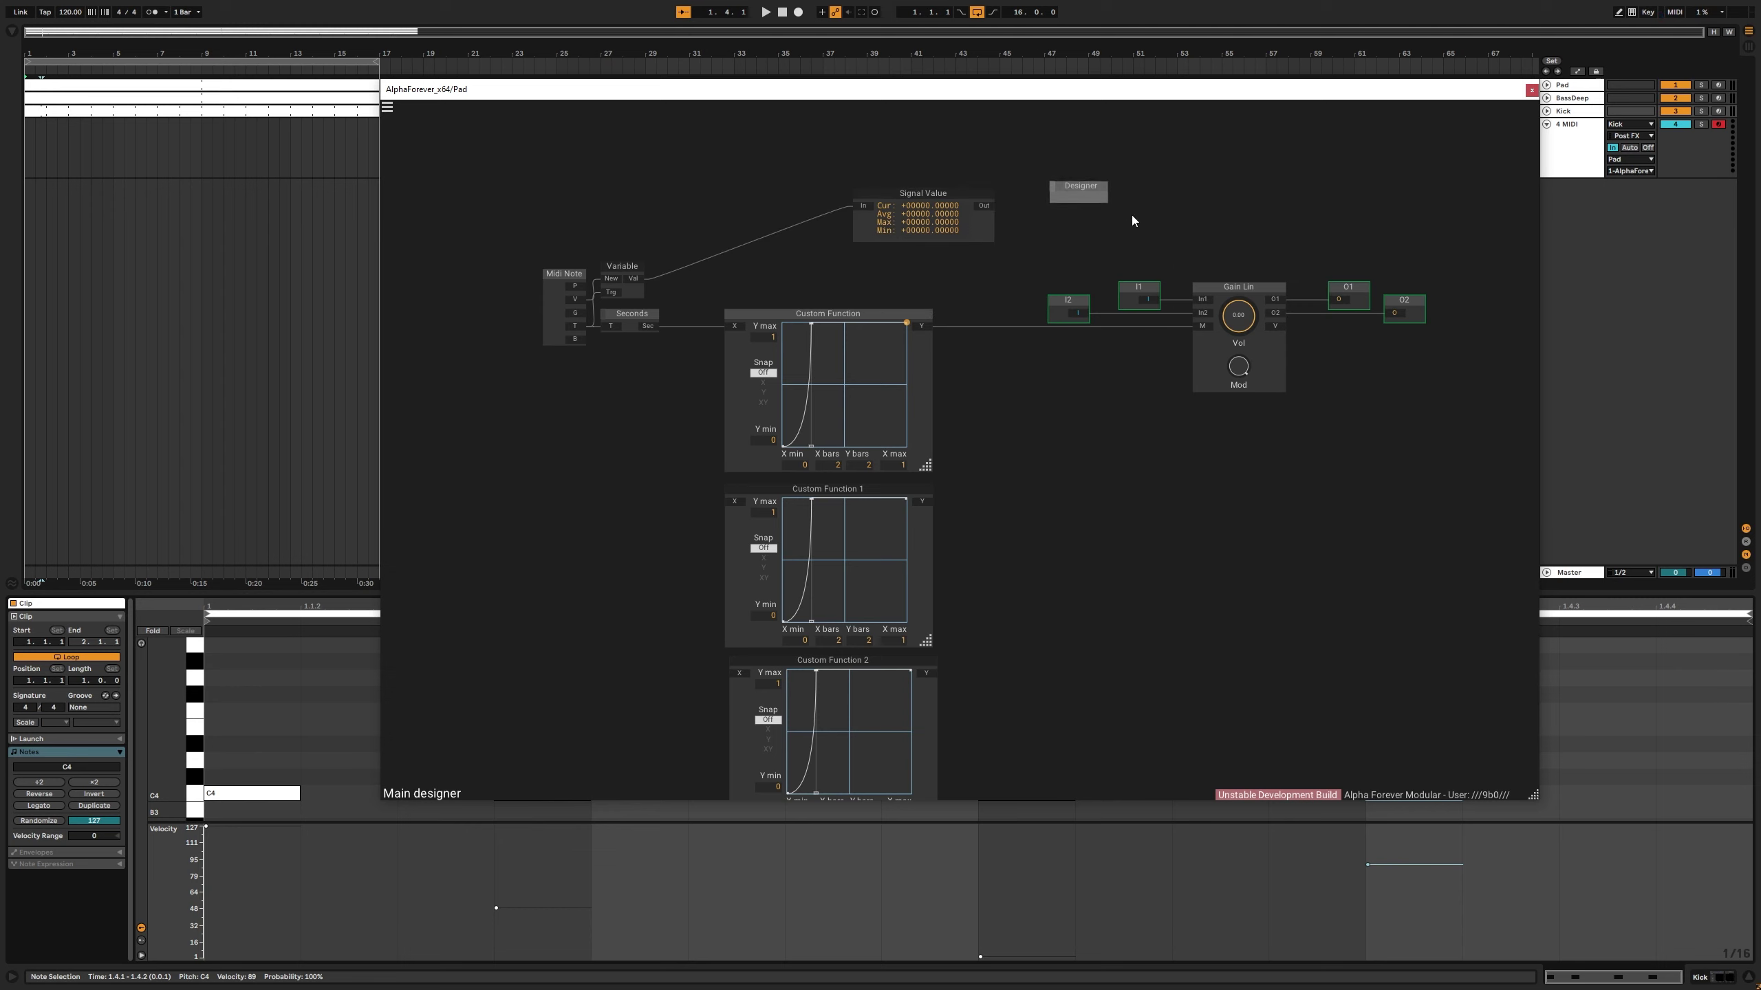
double_click(1084, 198)
Step: Inside the Designer, add an In wired to an Out plus a second In, and return to the main designer
right_click(934, 231)
mouse_move(1040, 288)
click(1144, 304)
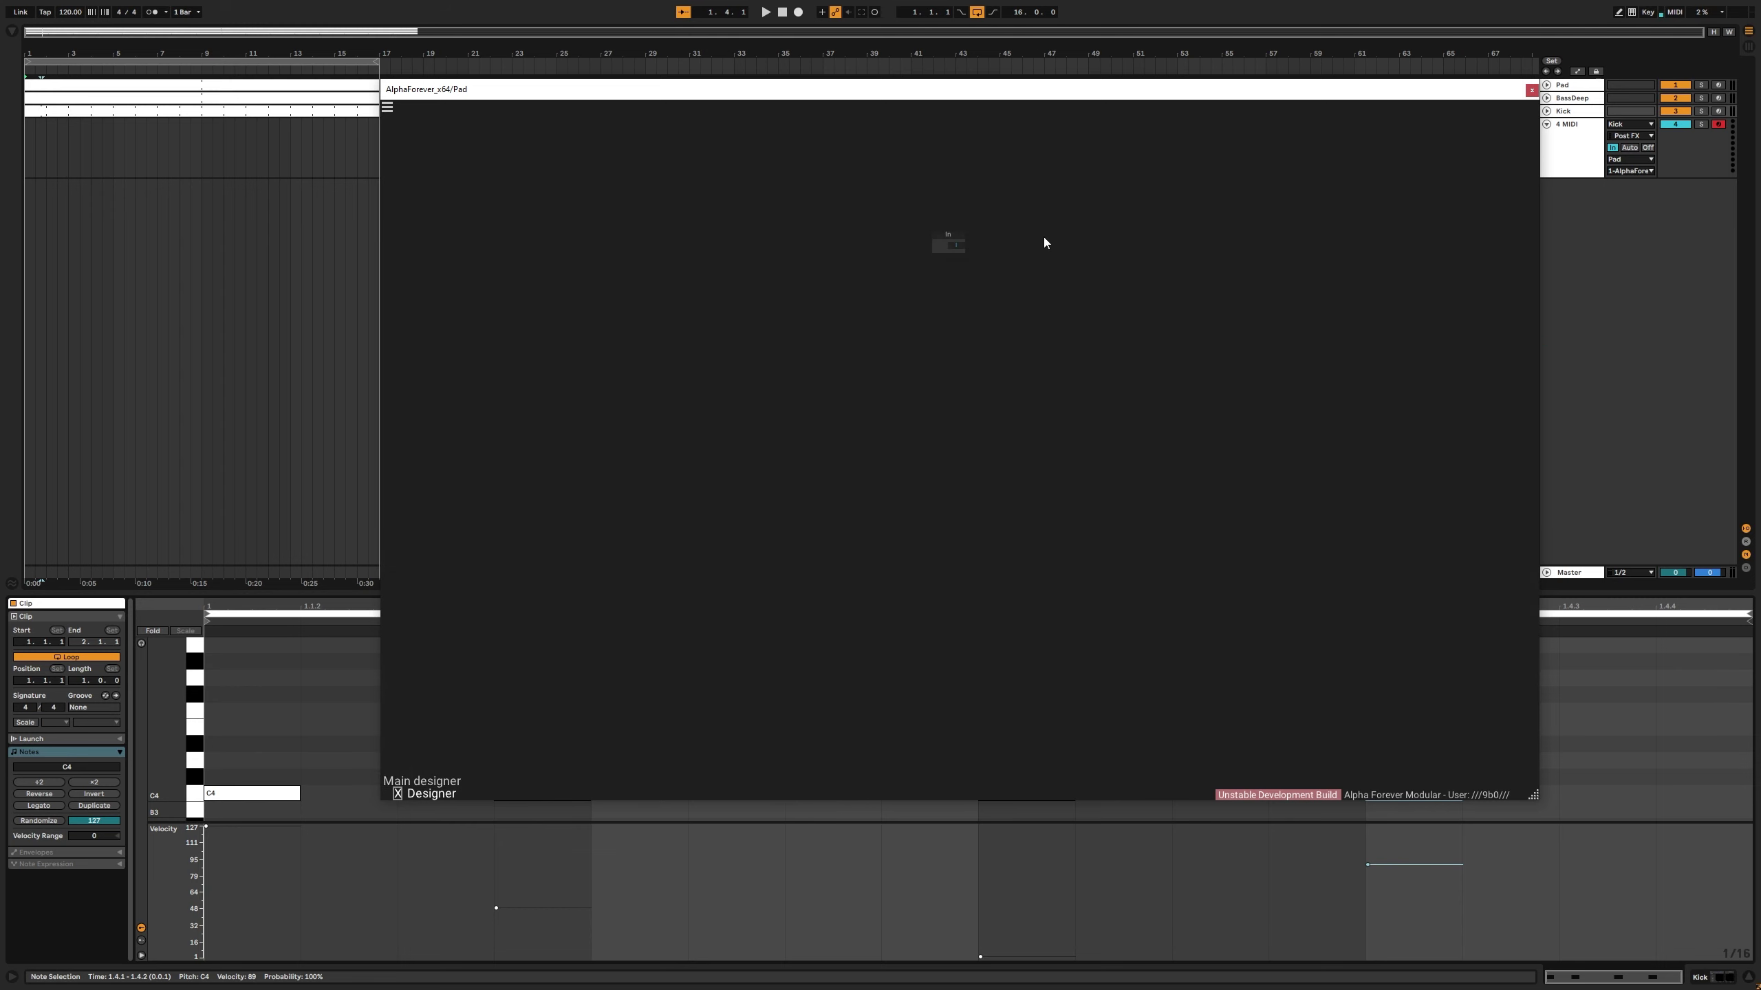
right_click(1045, 242)
mouse_move(1103, 281)
click(1208, 311)
drag(957, 249, 1053, 237)
right_click(1002, 298)
mouse_move(1005, 333)
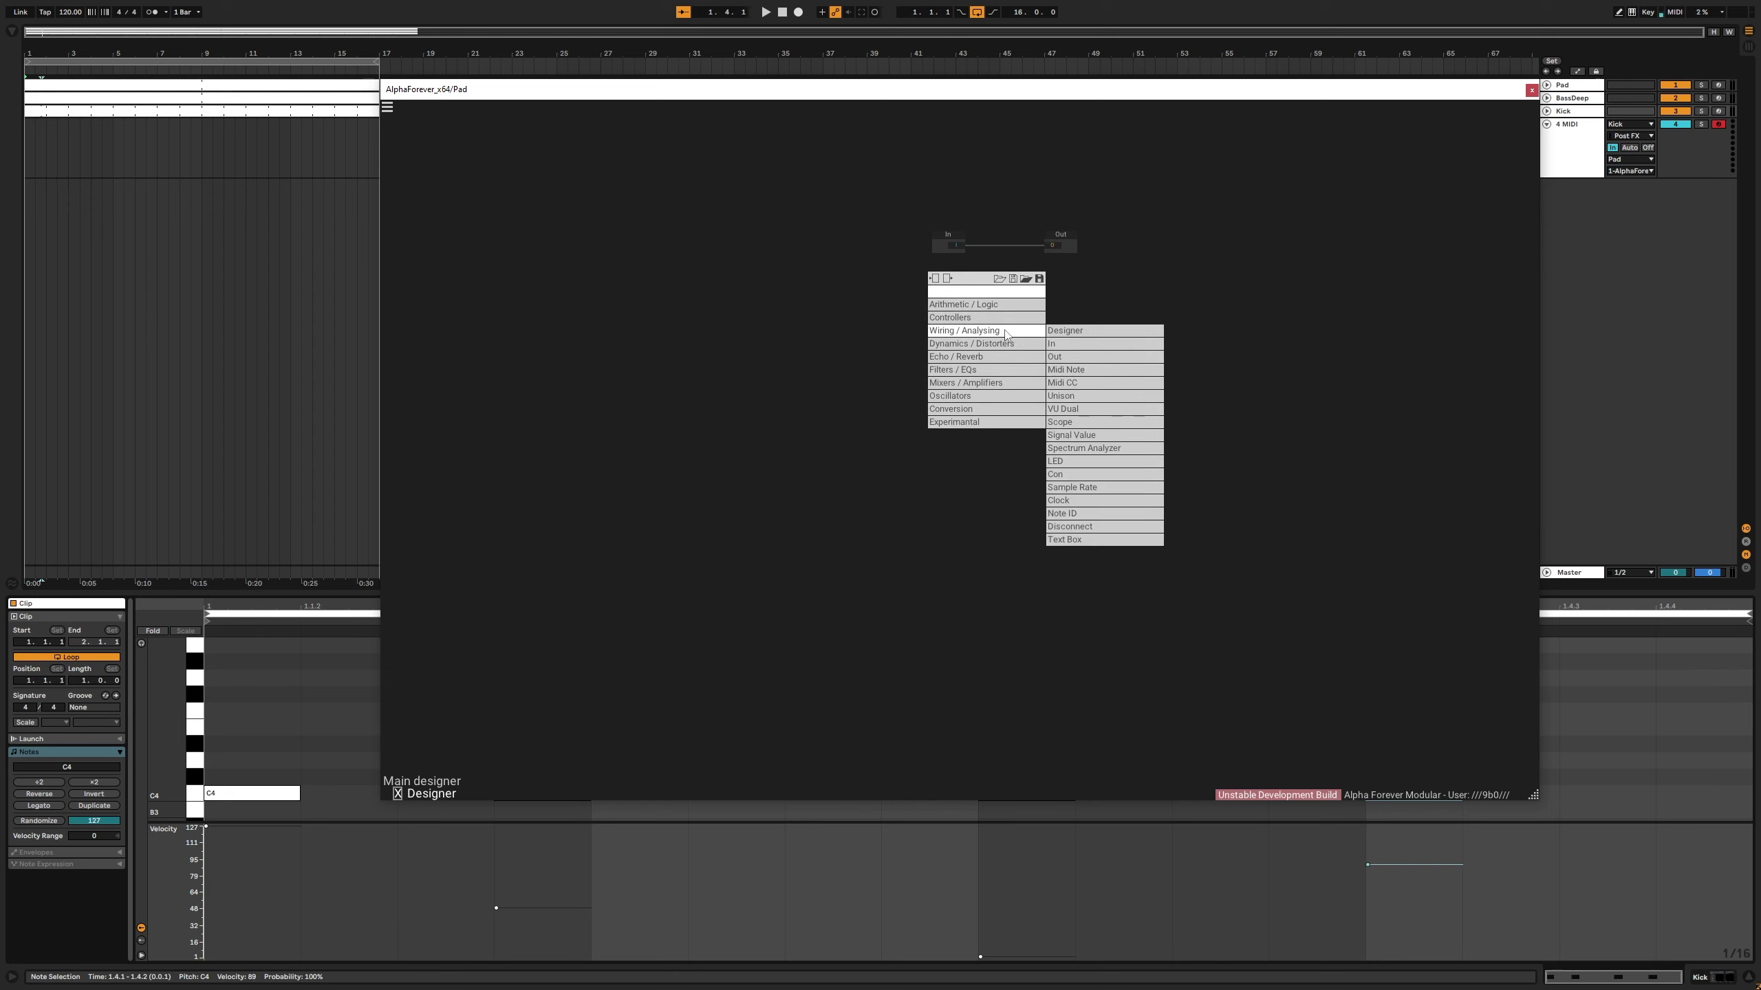
click(1081, 344)
key(Escape)
scroll(1064, 227, down, 2)
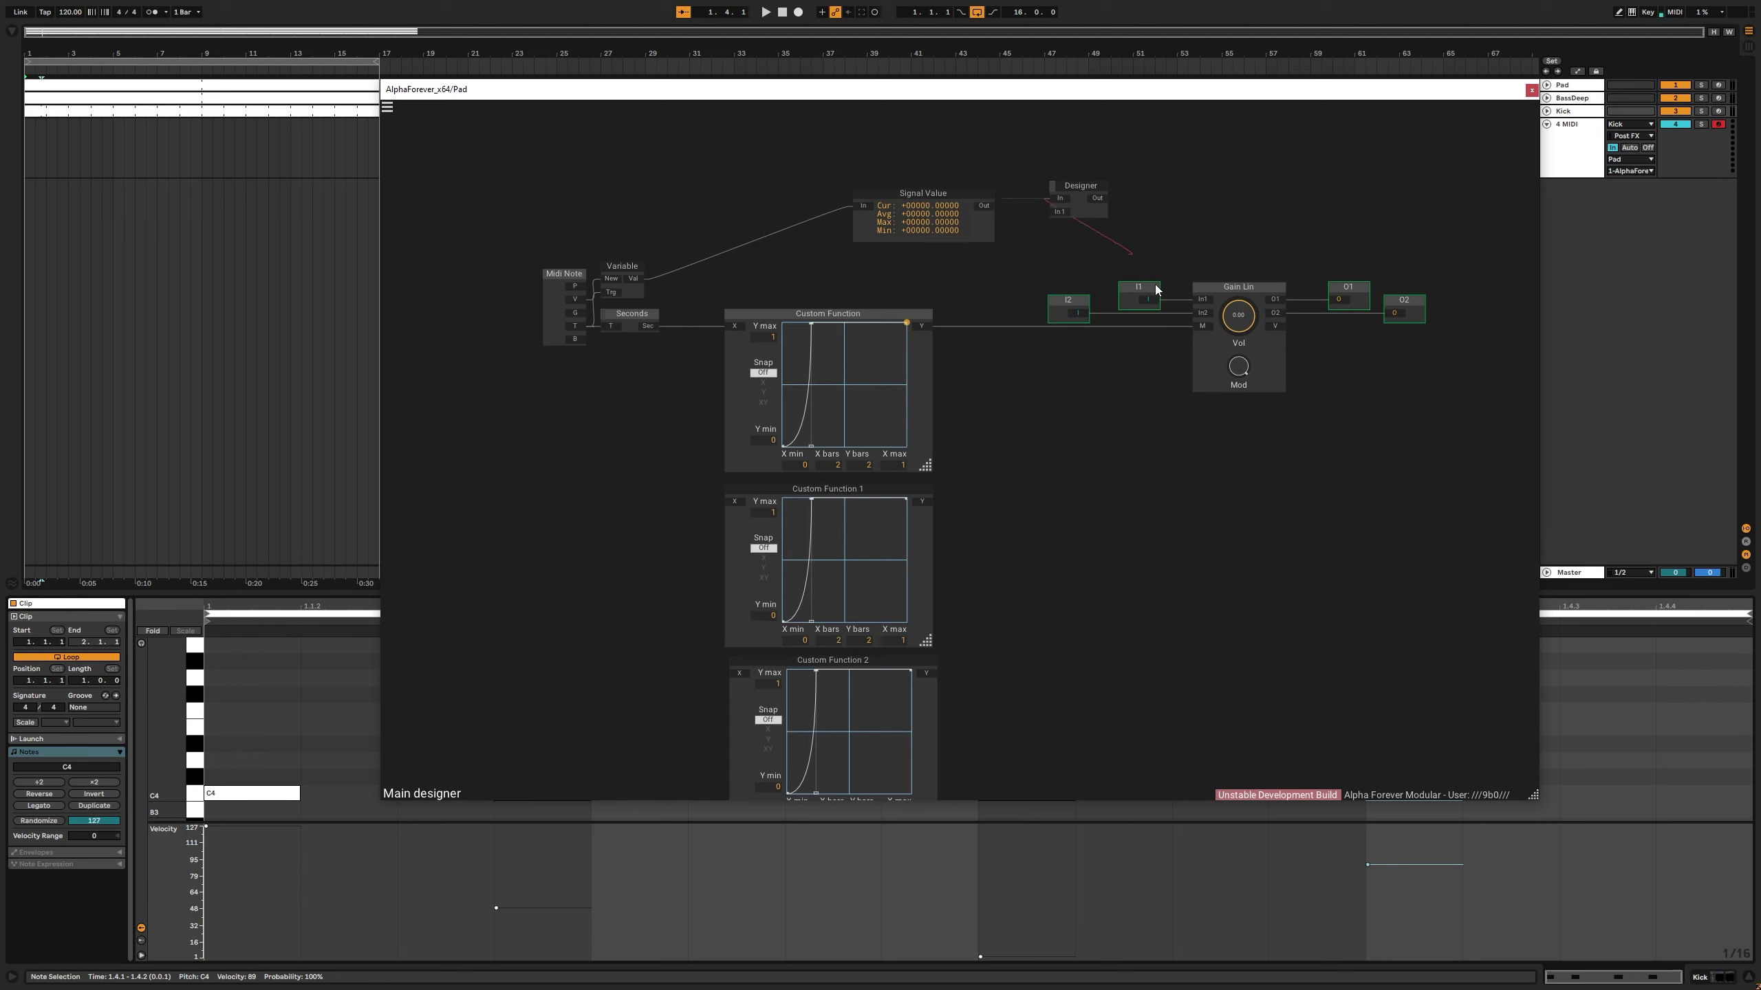
Step: Route I1 through the Designer into Gain Lin's first input and place I2 below it
drag(1156, 290, 1099, 199)
drag(1140, 289, 984, 289)
drag(1080, 205, 1136, 350)
Step: Connect Signal Value's Out to the Designer's second input
double_click(1138, 304)
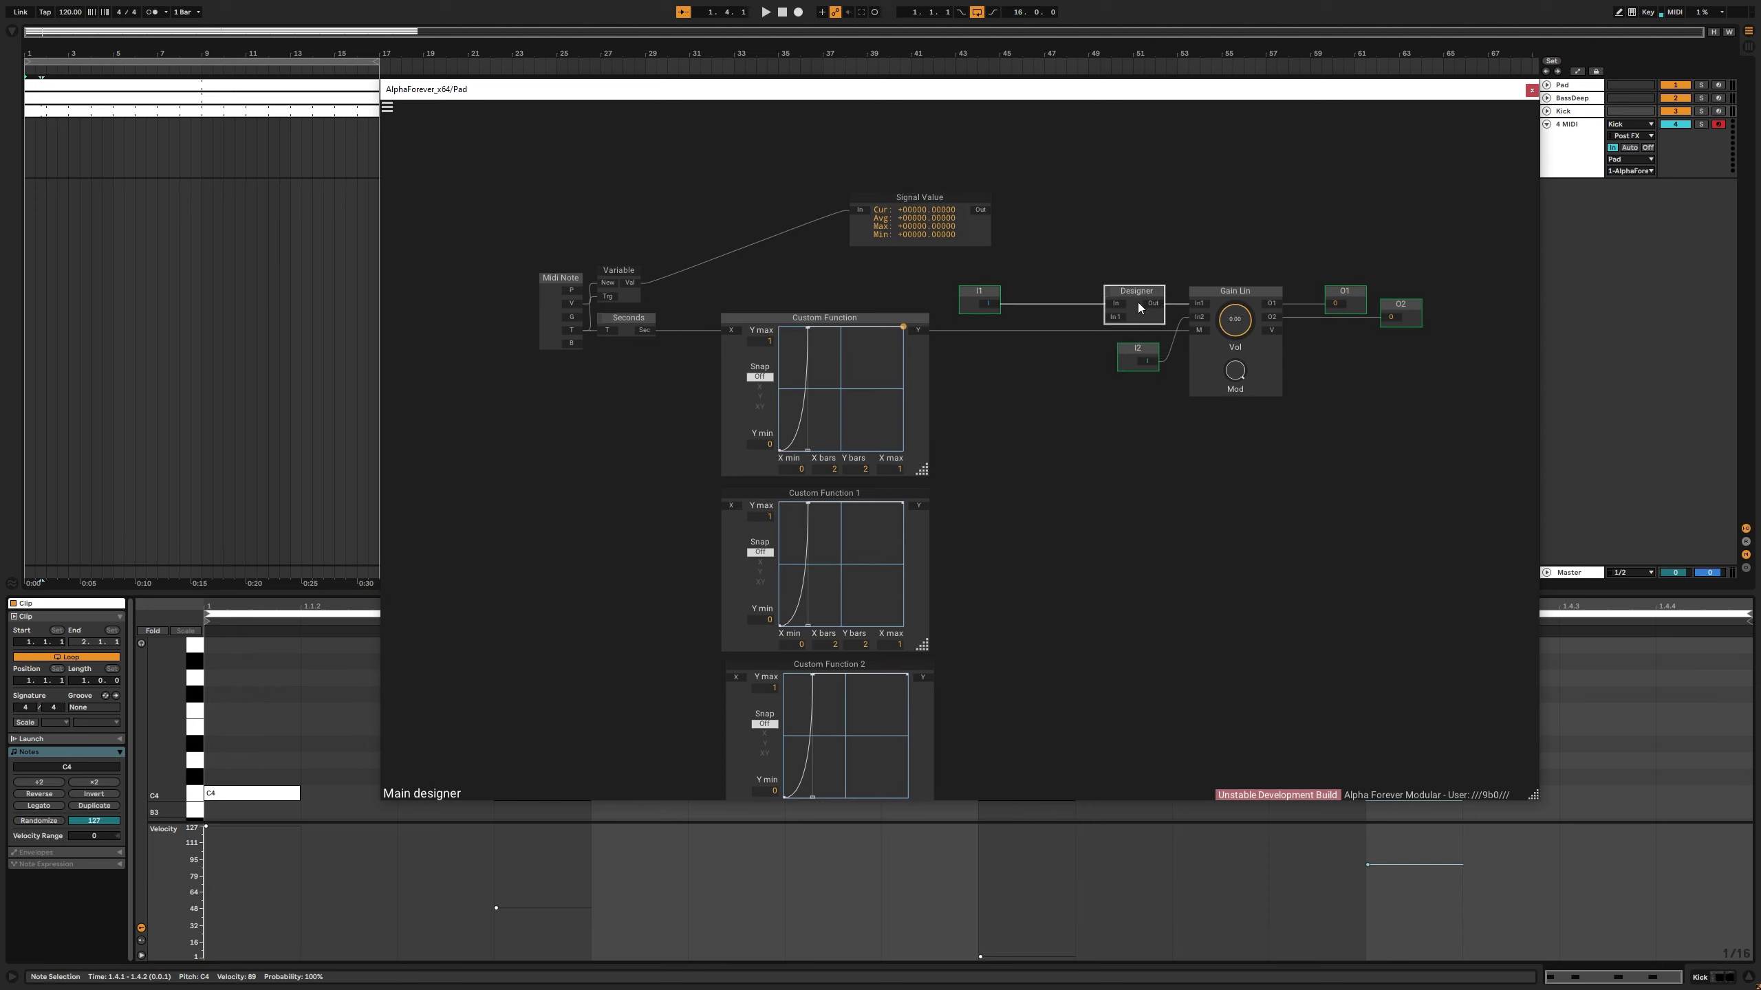
drag(908, 202, 1007, 319)
key(a)
key(Escape)
drag(1111, 317, 979, 210)
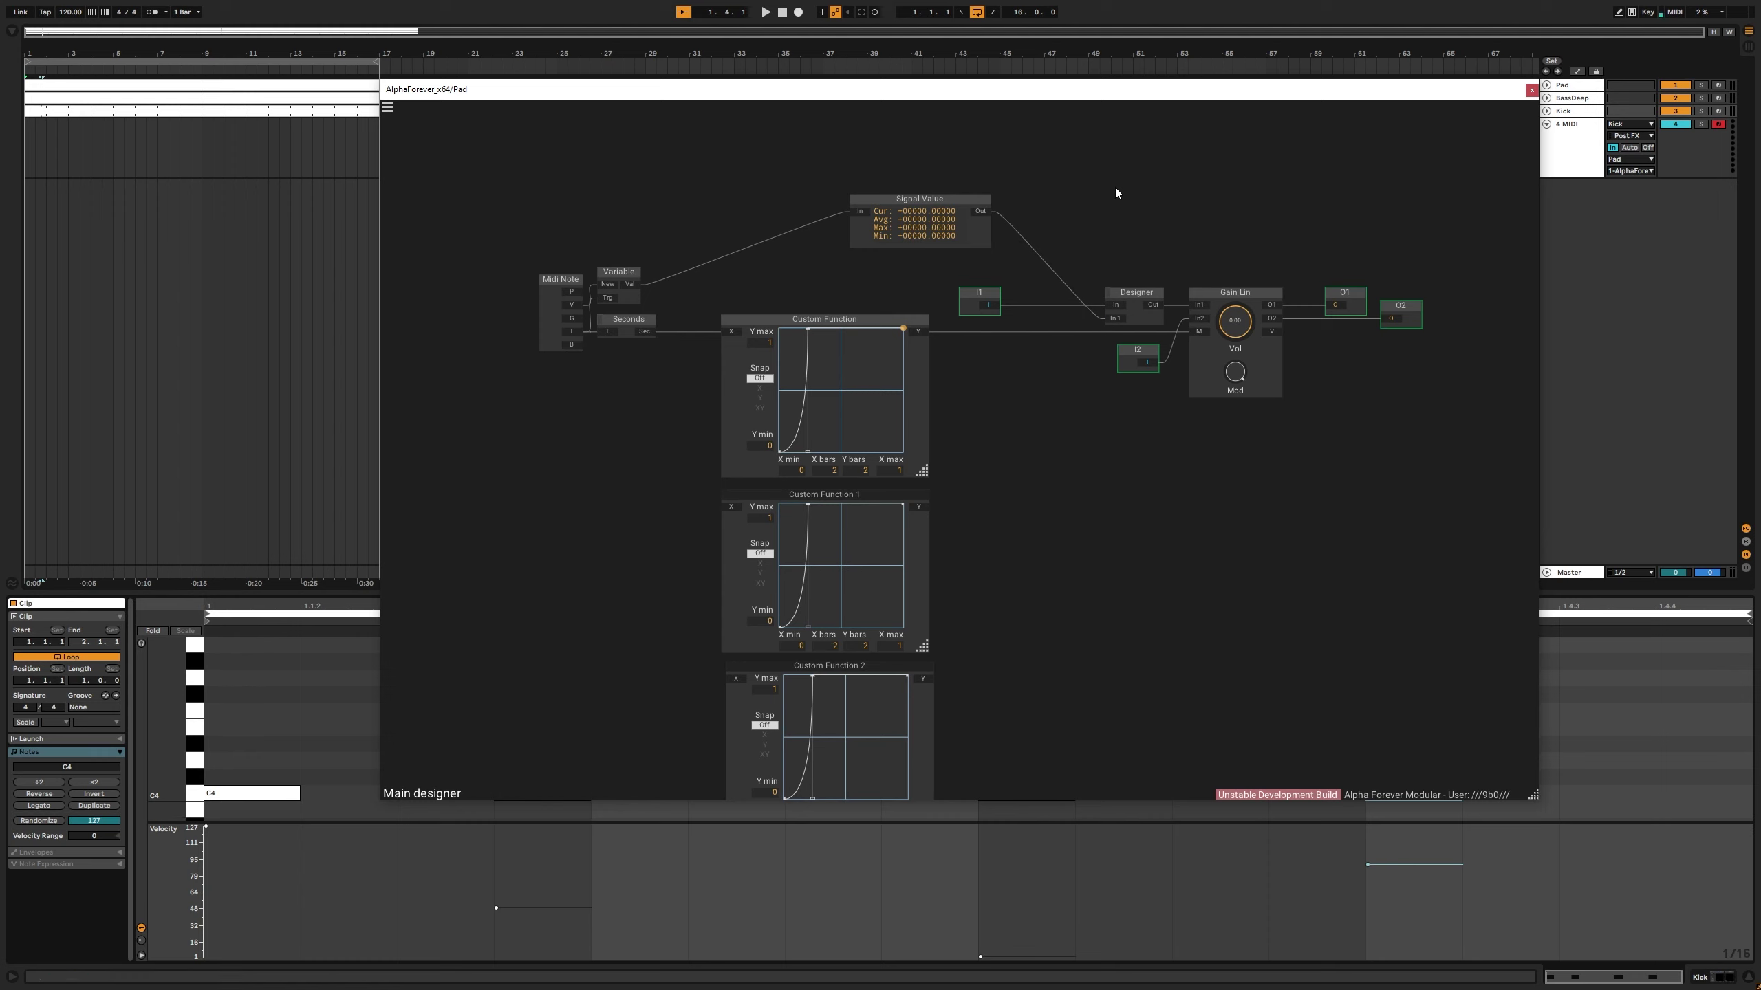
Step: Play the song and read the Kick velocities in Signal Value, then stop the transport
key(space)
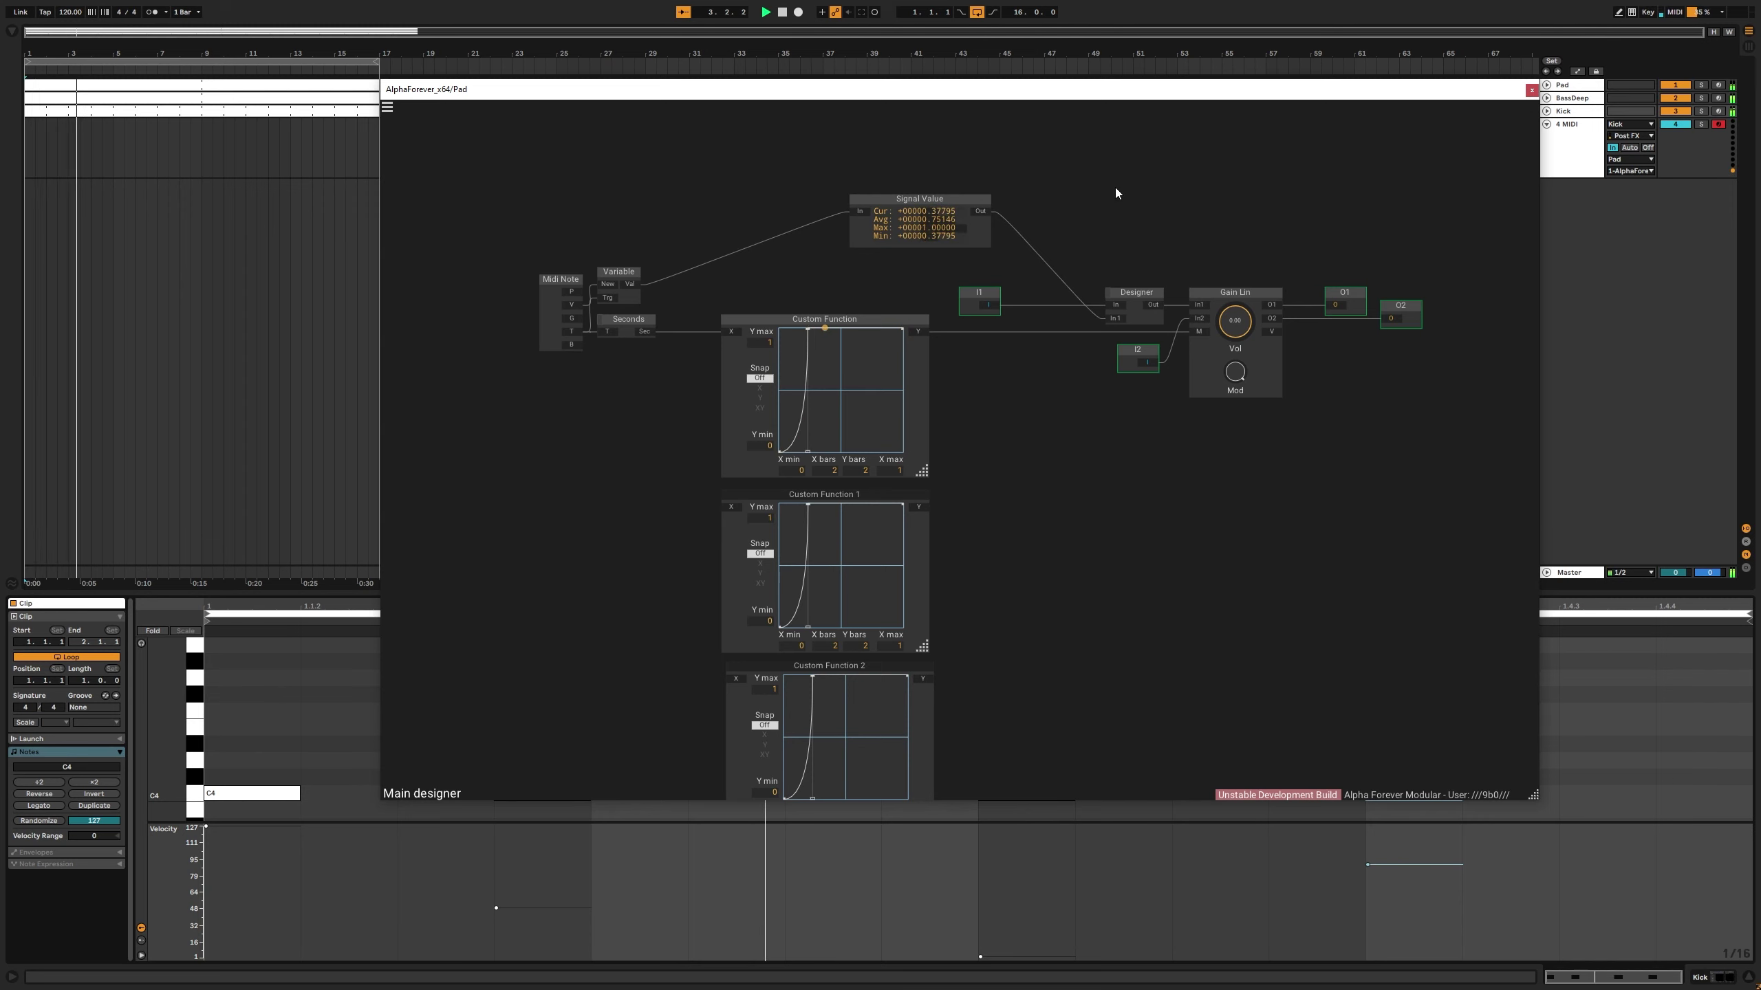
key(F9)
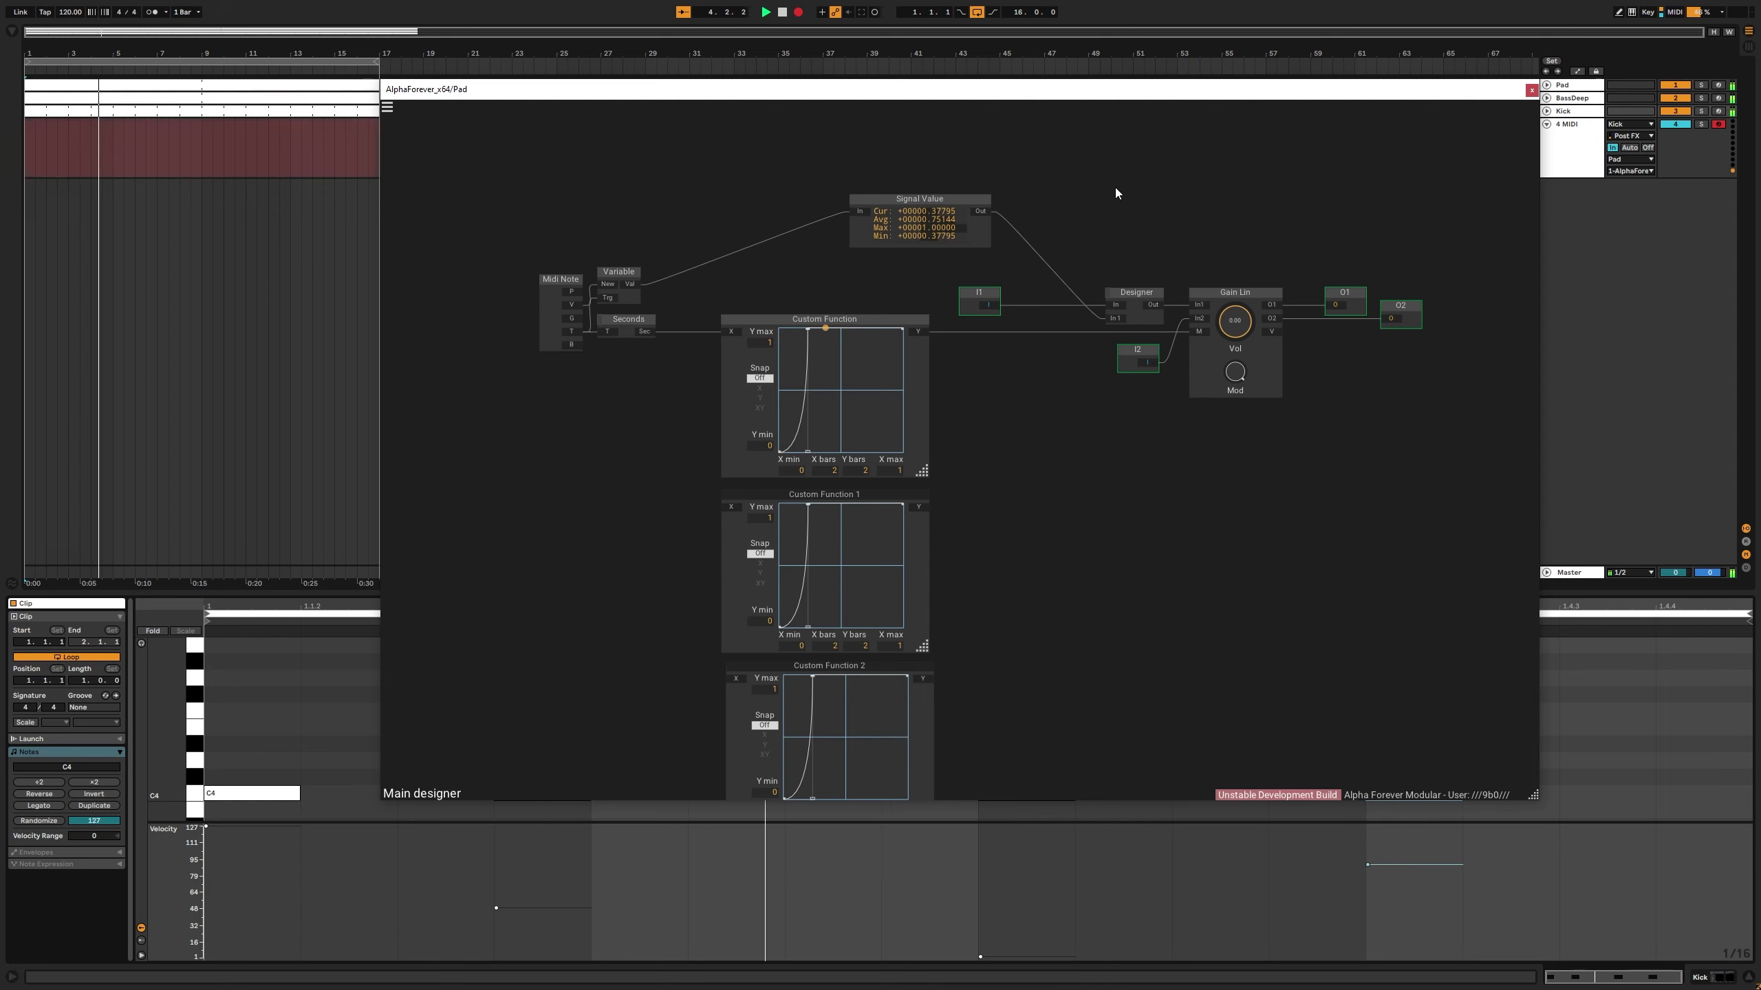
key(space)
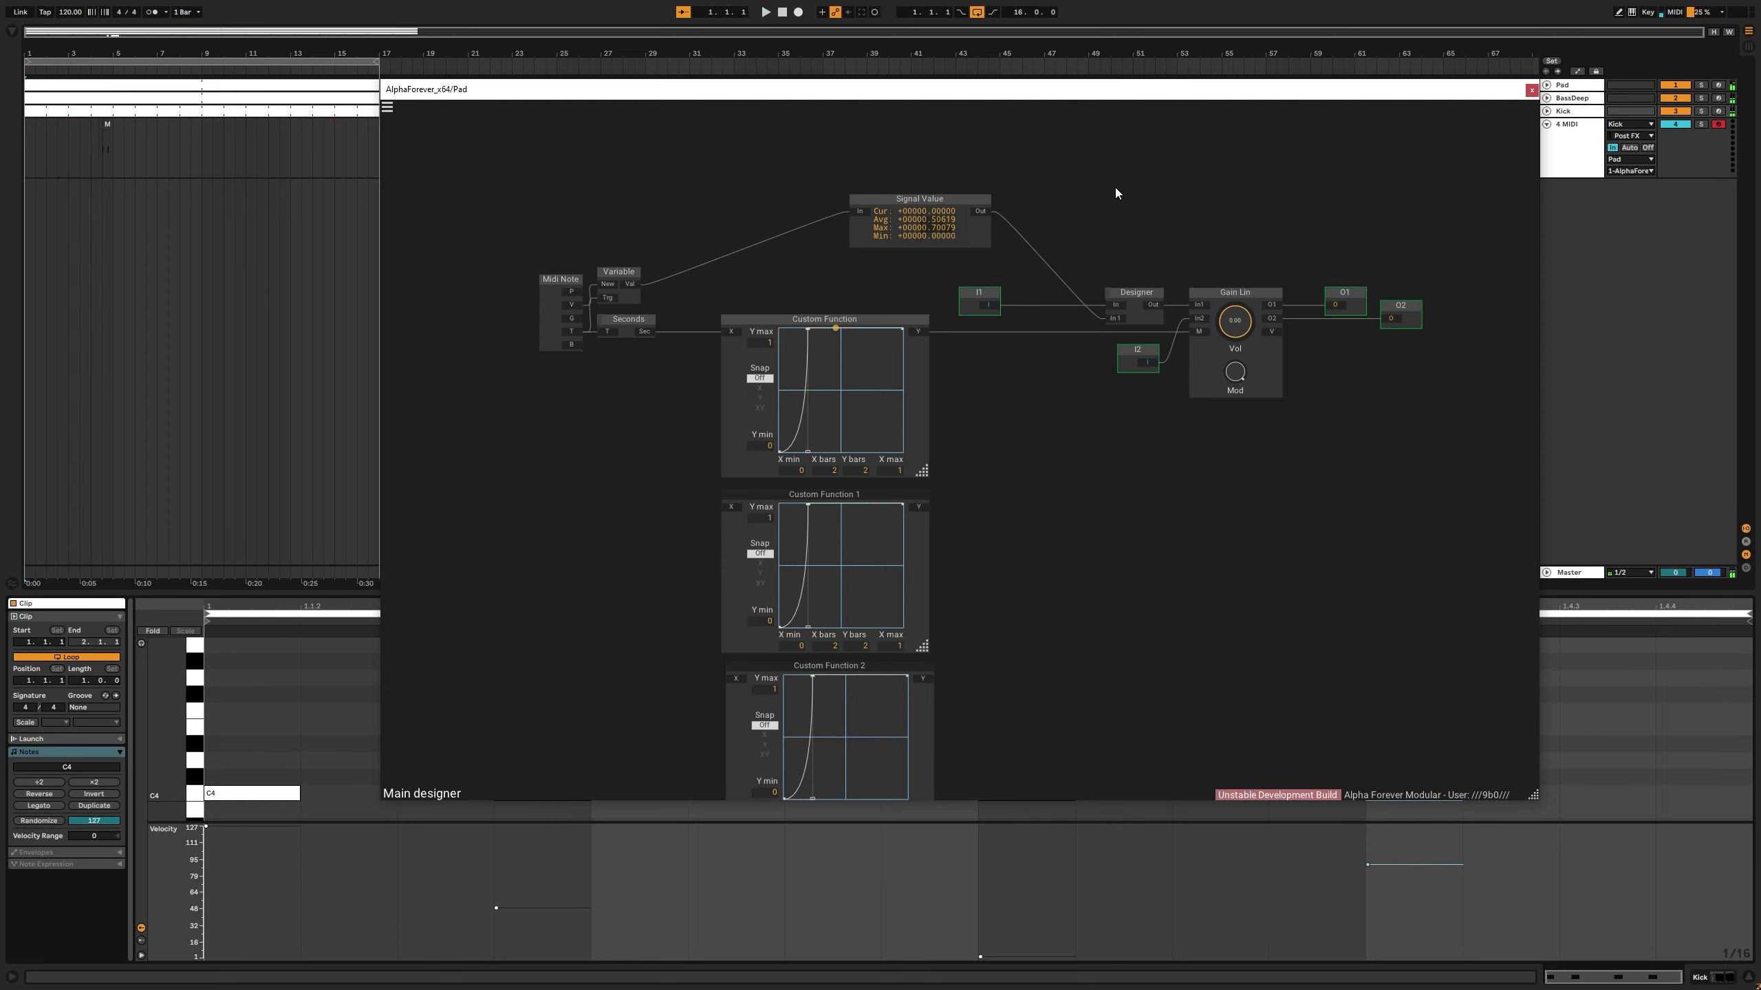
Step: Move Signal Value and I1 clear of the other modules, then shift the Designer, Gain Lin and I/O modules further from the Custom Functions
drag(917, 198, 772, 149)
drag(978, 290, 1075, 218)
drag(1047, 388, 950, 331)
scroll(914, 294, down, 2)
drag(905, 138, 1227, 333)
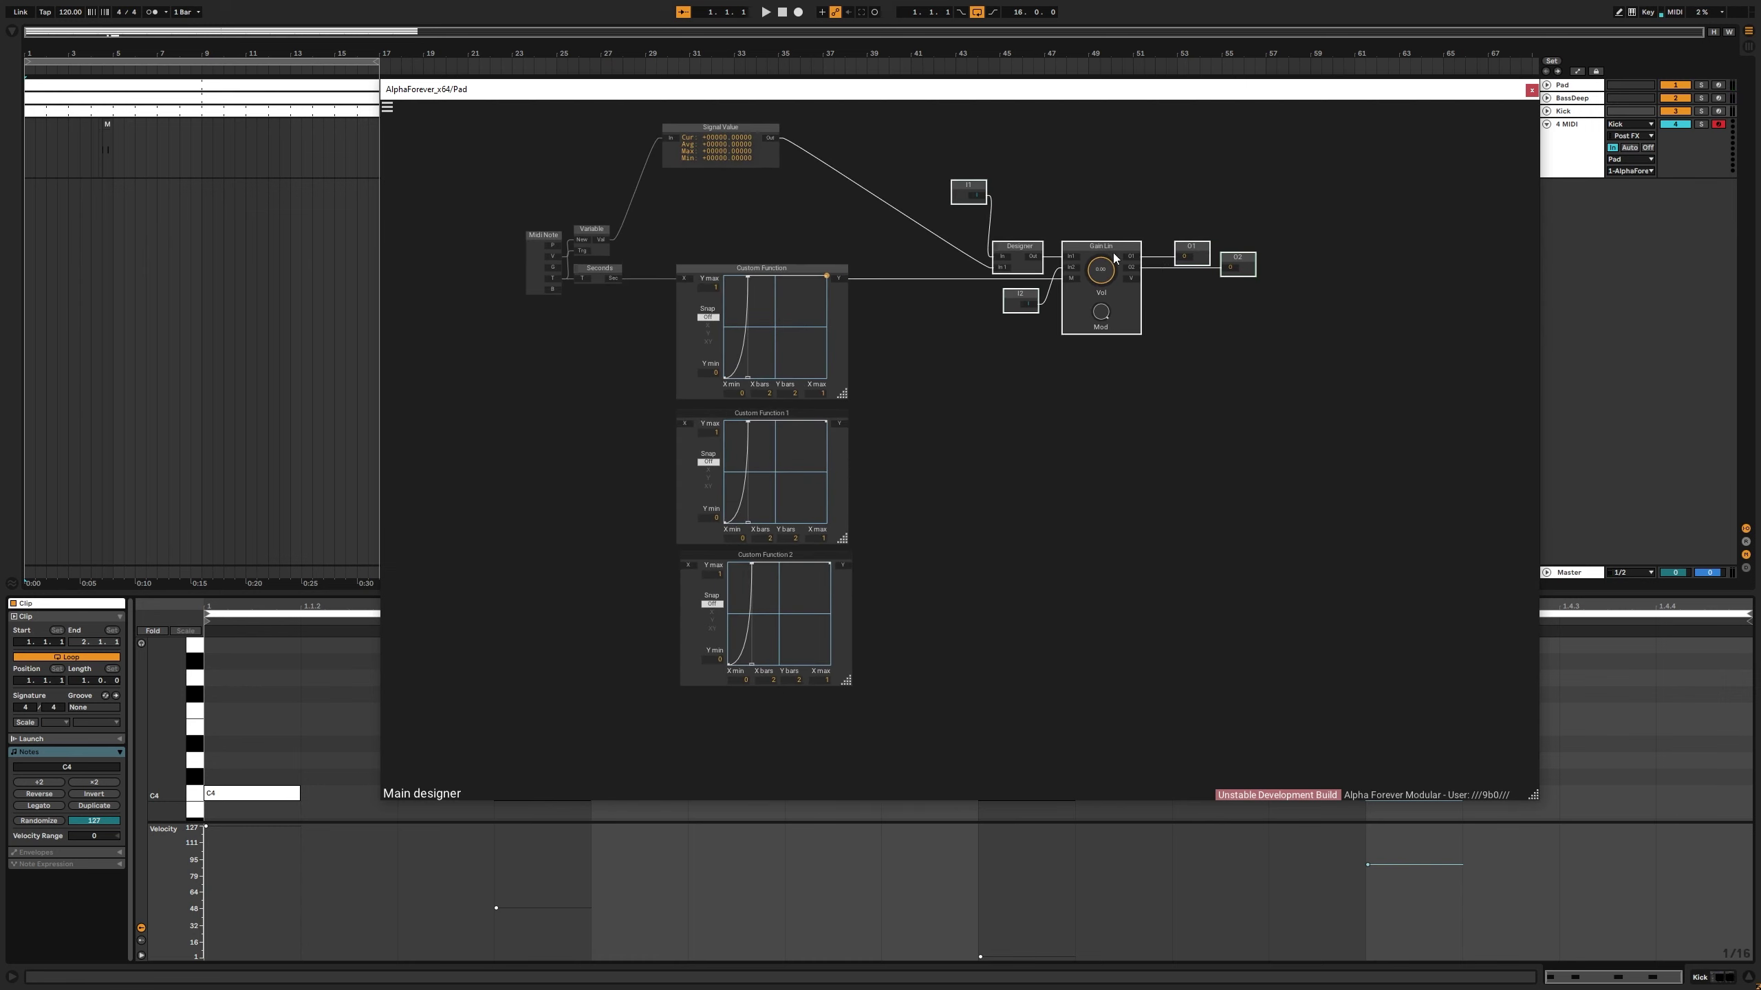
drag(1113, 245, 1282, 245)
Step: Add a Switch 8 module between the Custom Functions and Gain Lin
right_click(920, 362)
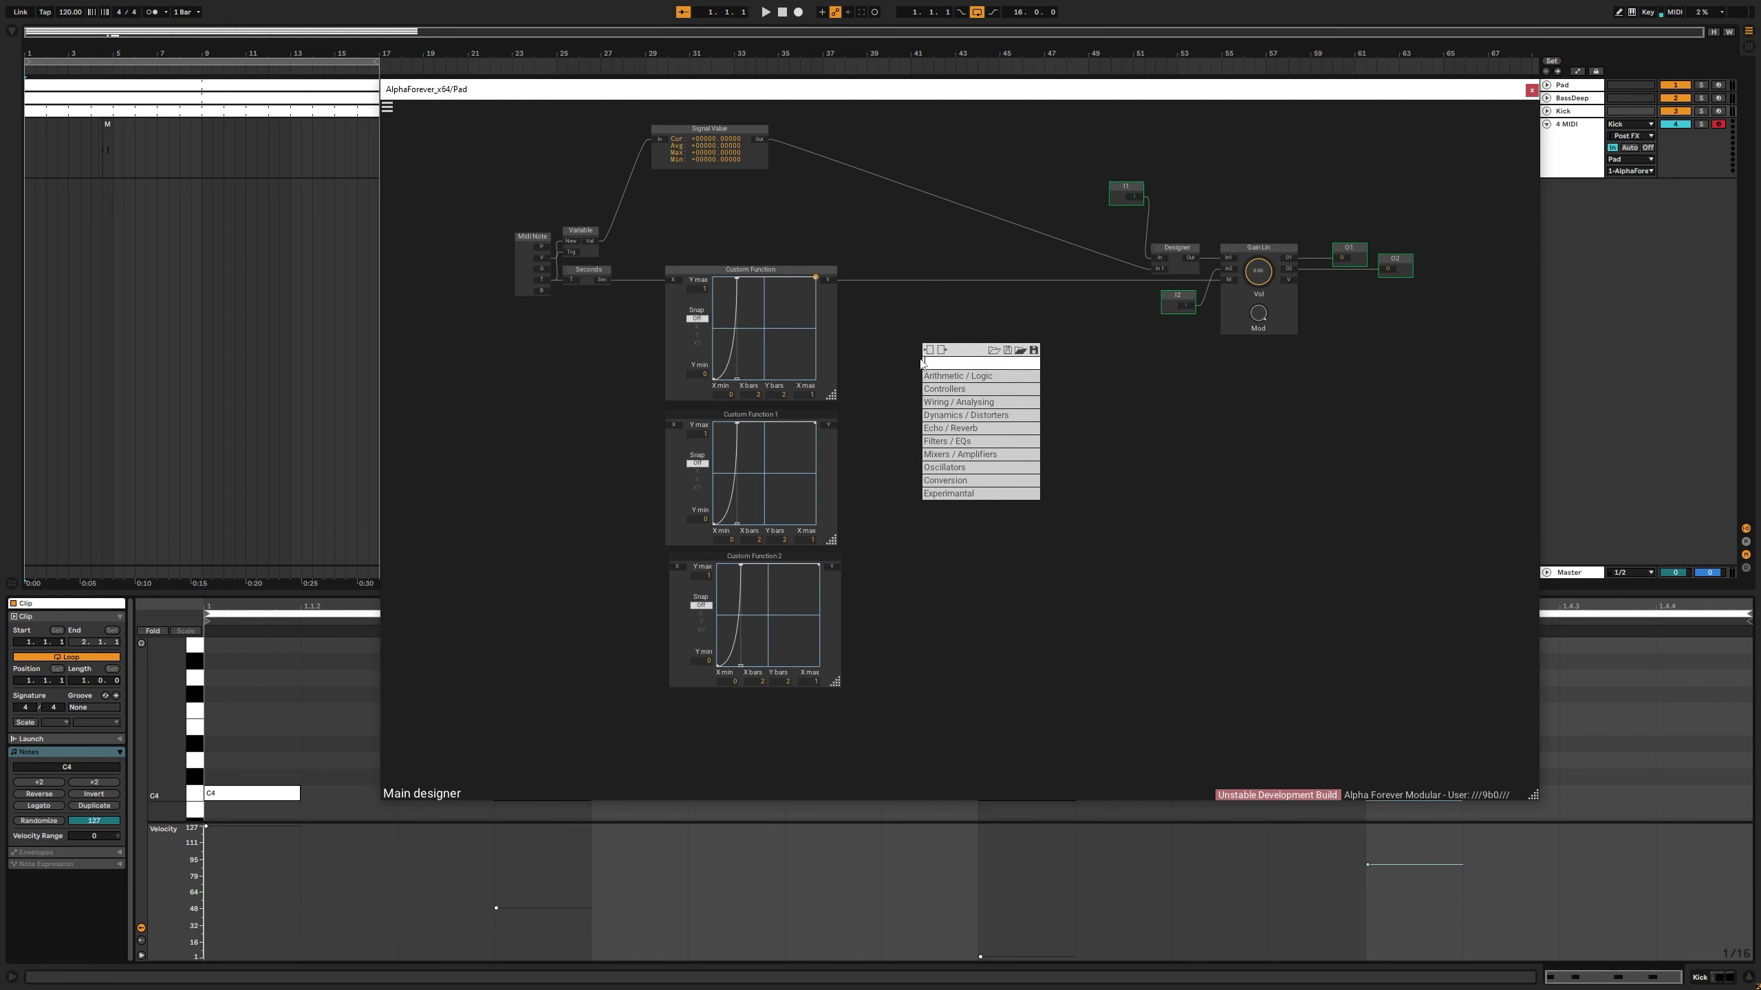
text(swi)
click(1044, 376)
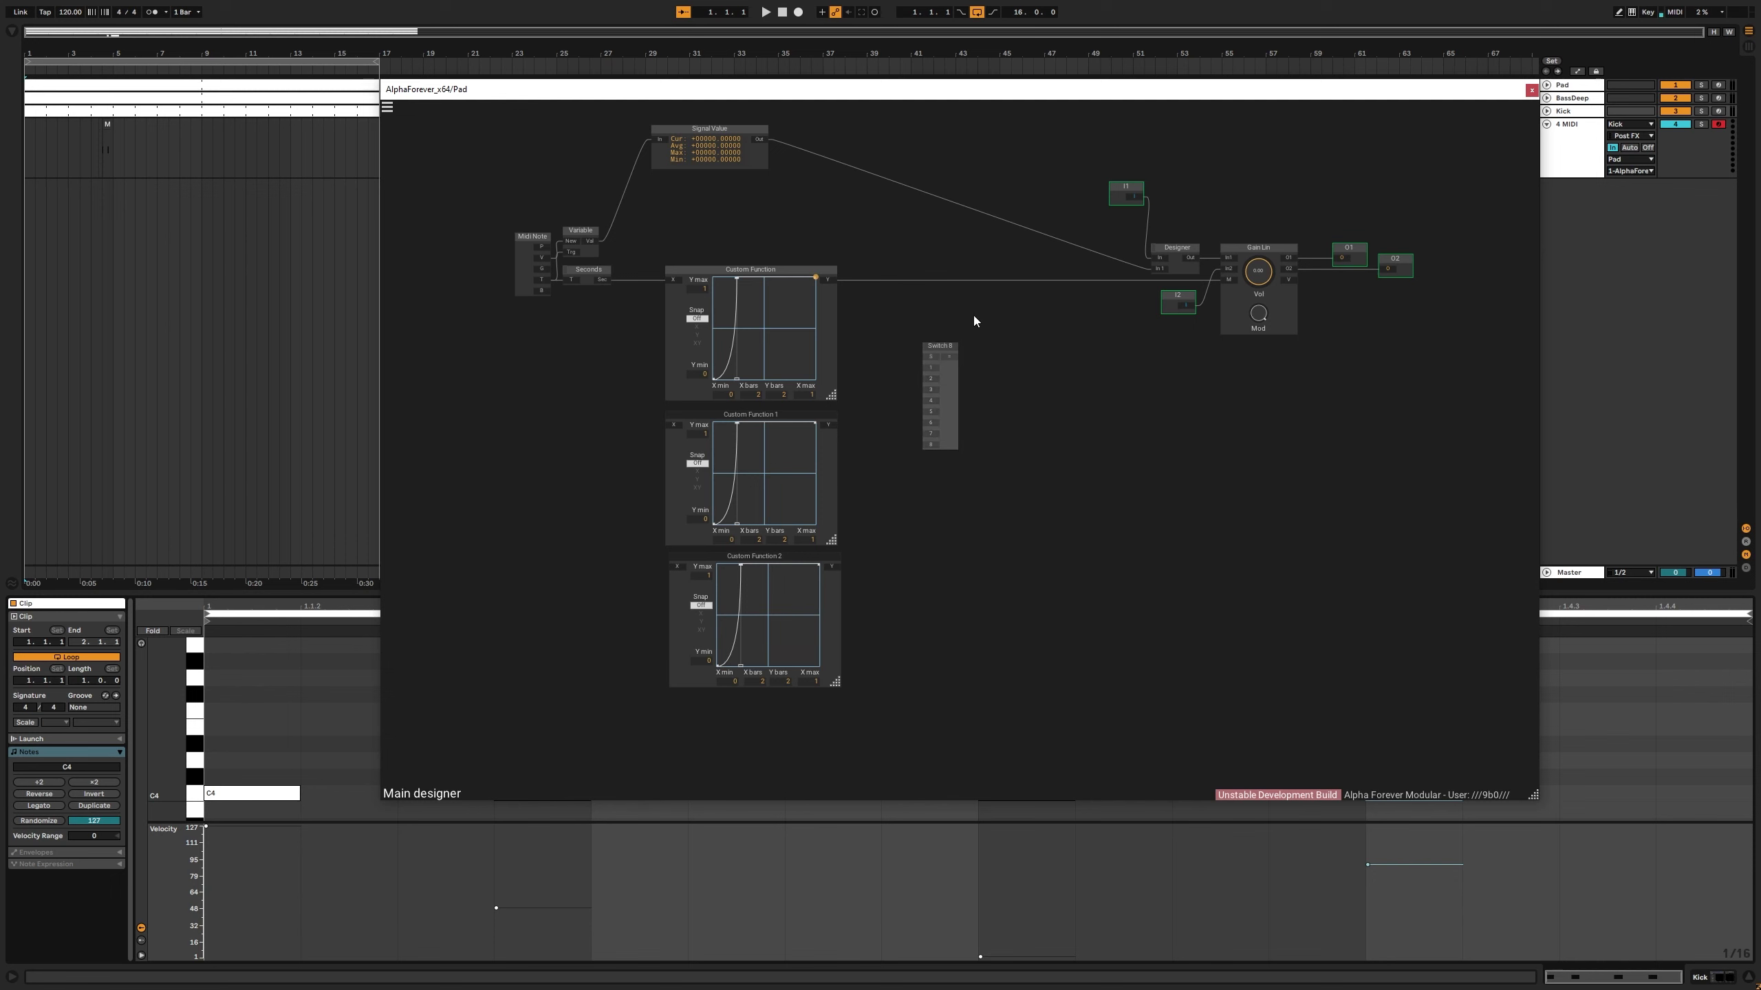
Step: Connect the three Custom Functions' Y outputs to Switch 8 inputs 1, 2 and 3, and place the switch beside the middle curve
scroll(929, 292, up, 1)
drag(911, 374, 824, 466)
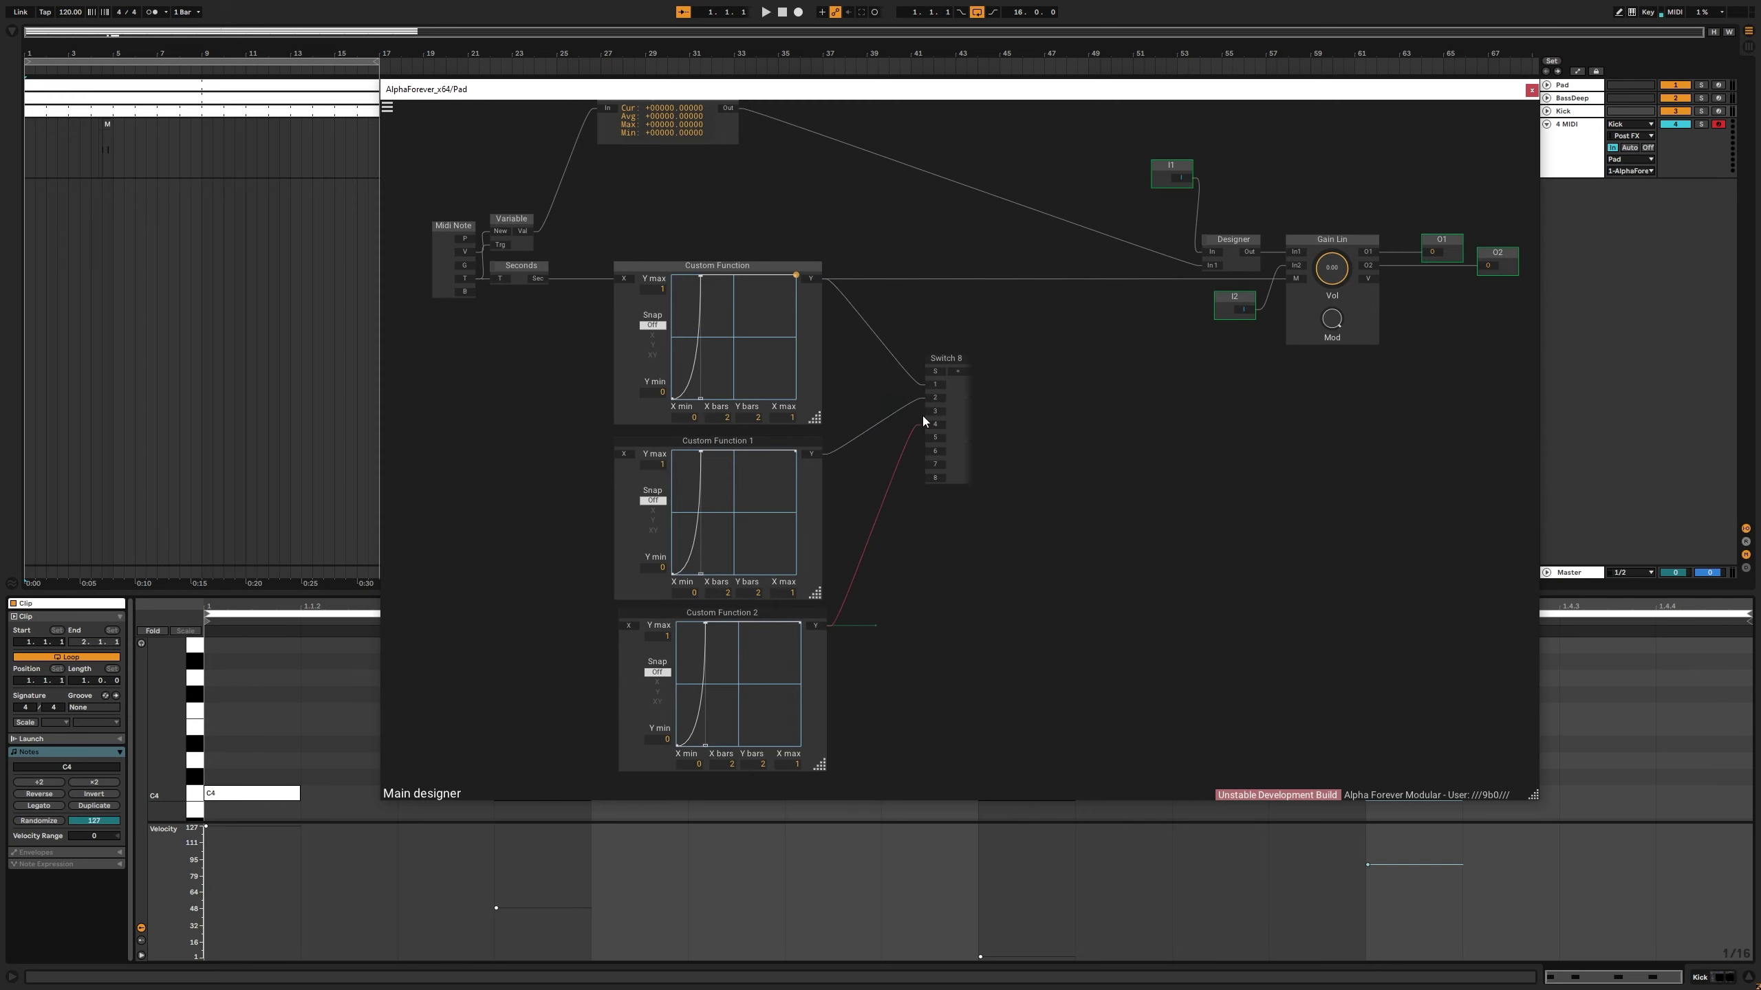
drag(922, 415, 902, 418)
click(1013, 442)
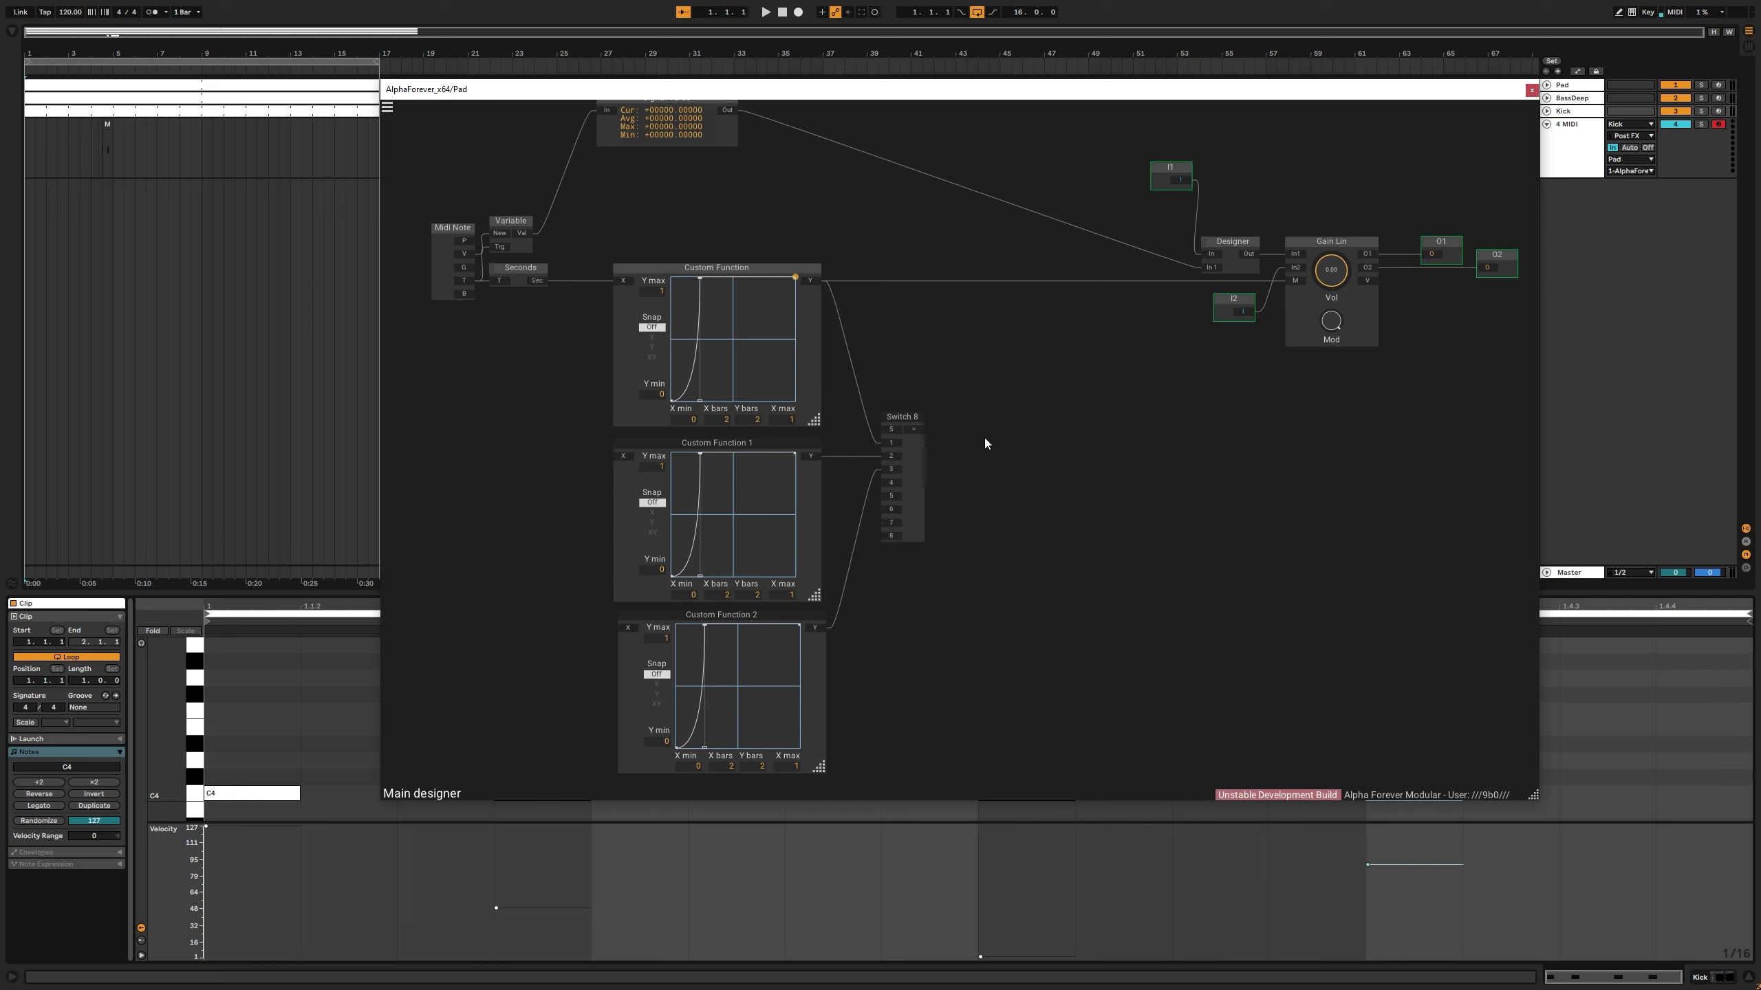
Step: Connect Switch 8's output to Gain Lin's M input in place of the direct curve, and move I1 next to the Designer
drag(913, 430, 1296, 280)
drag(1174, 169, 1174, 243)
drag(1071, 189, 1039, 292)
mouse_move(651, 195)
mouse_down()
mouse_move(681, 192)
mouse_move(664, 179)
mouse_up()
drag(893, 322, 849, 243)
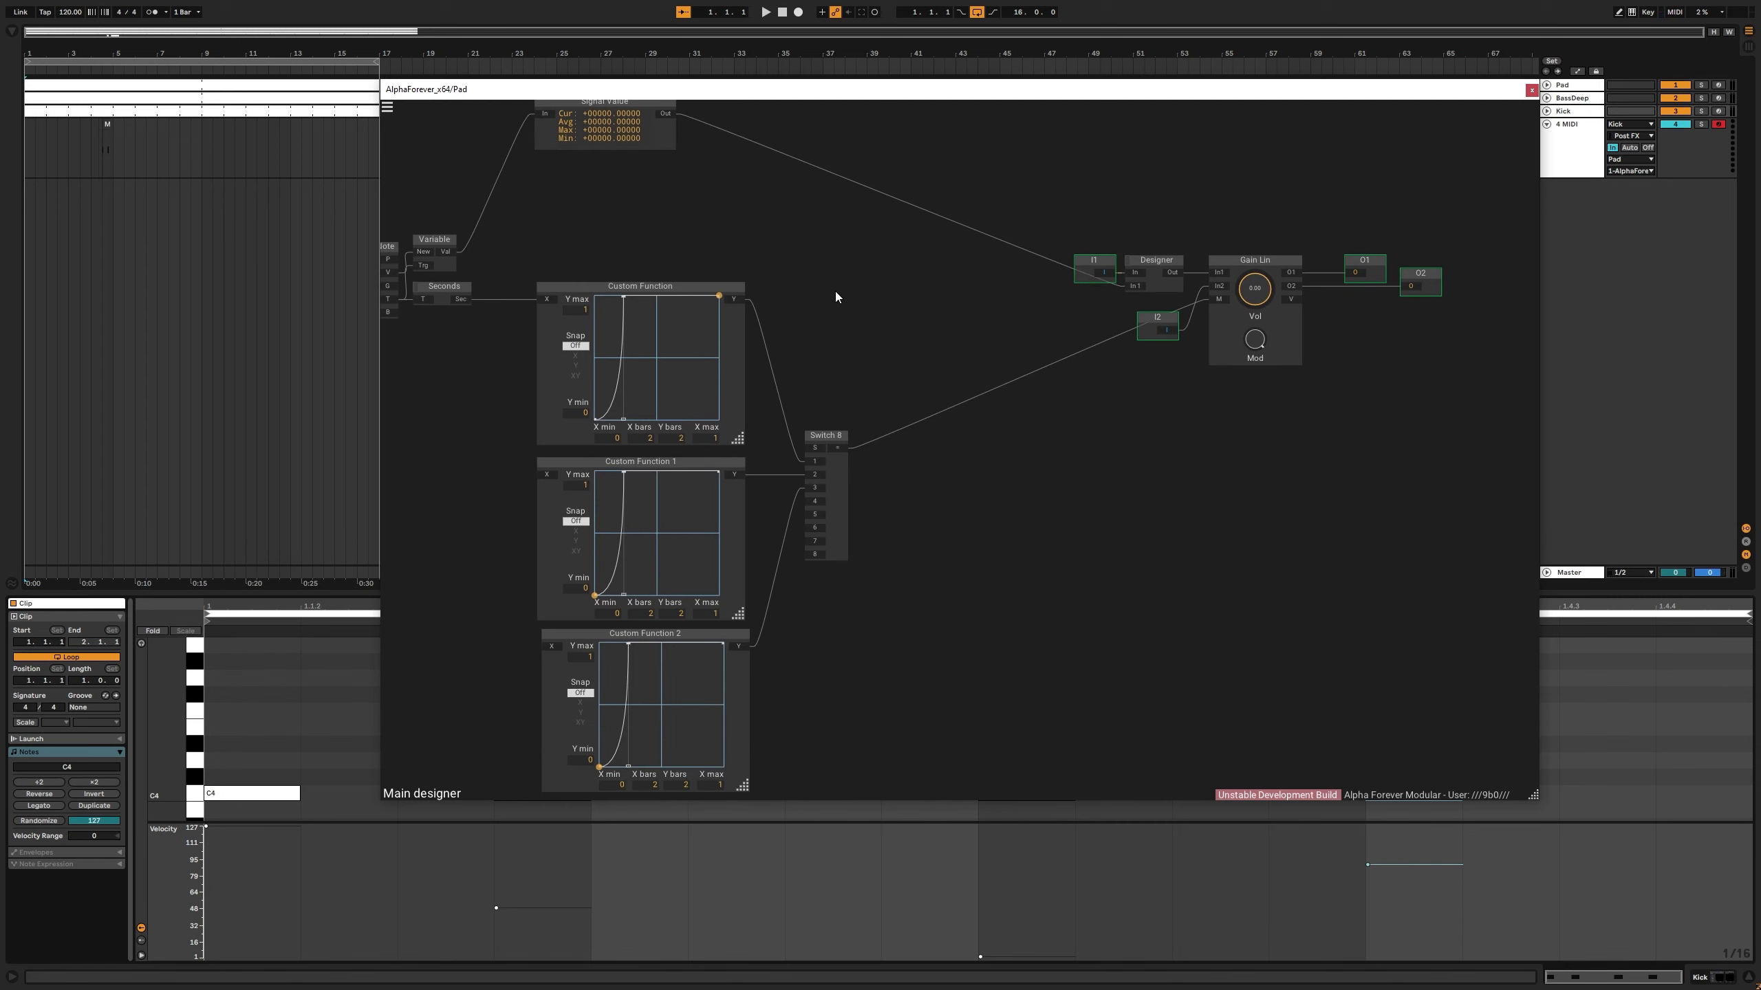
Step: Add a fourth Custom Function near Signal Value, feed it from Variable's Val output and wire its Y output to Switch 8's selector
right_click(771, 199)
text(cust)
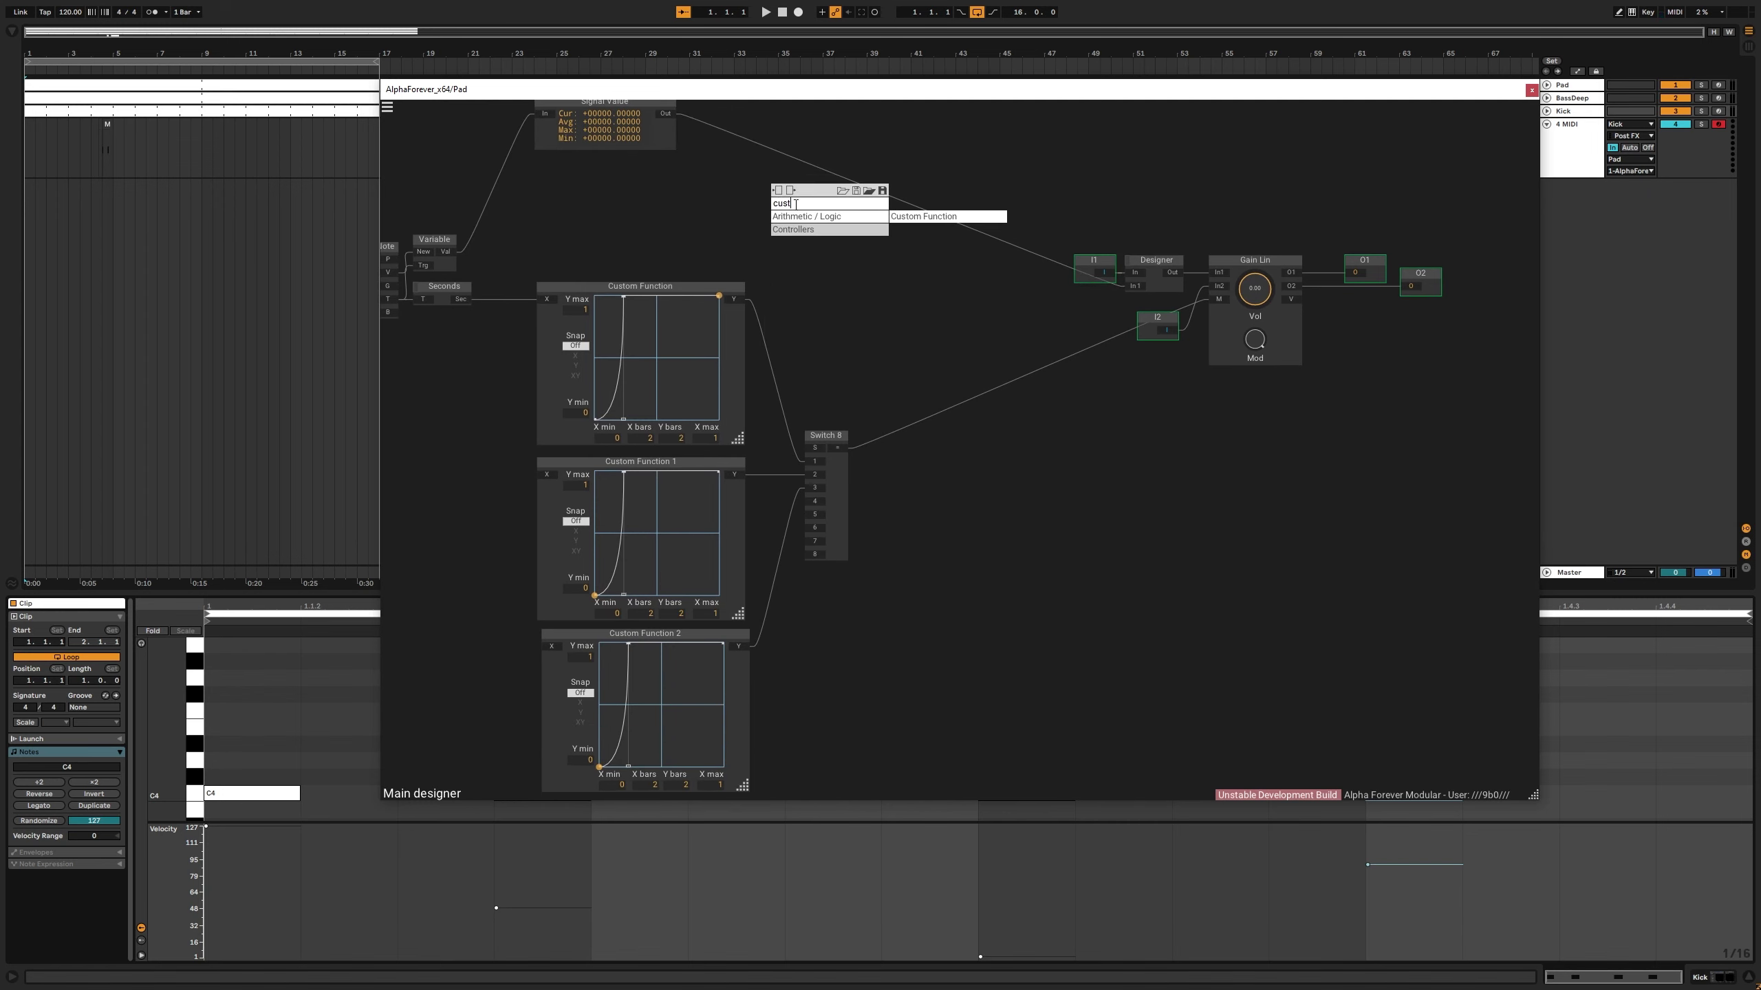
click(915, 216)
drag(756, 155, 794, 167)
drag(509, 338, 793, 181)
drag(1022, 203, 876, 531)
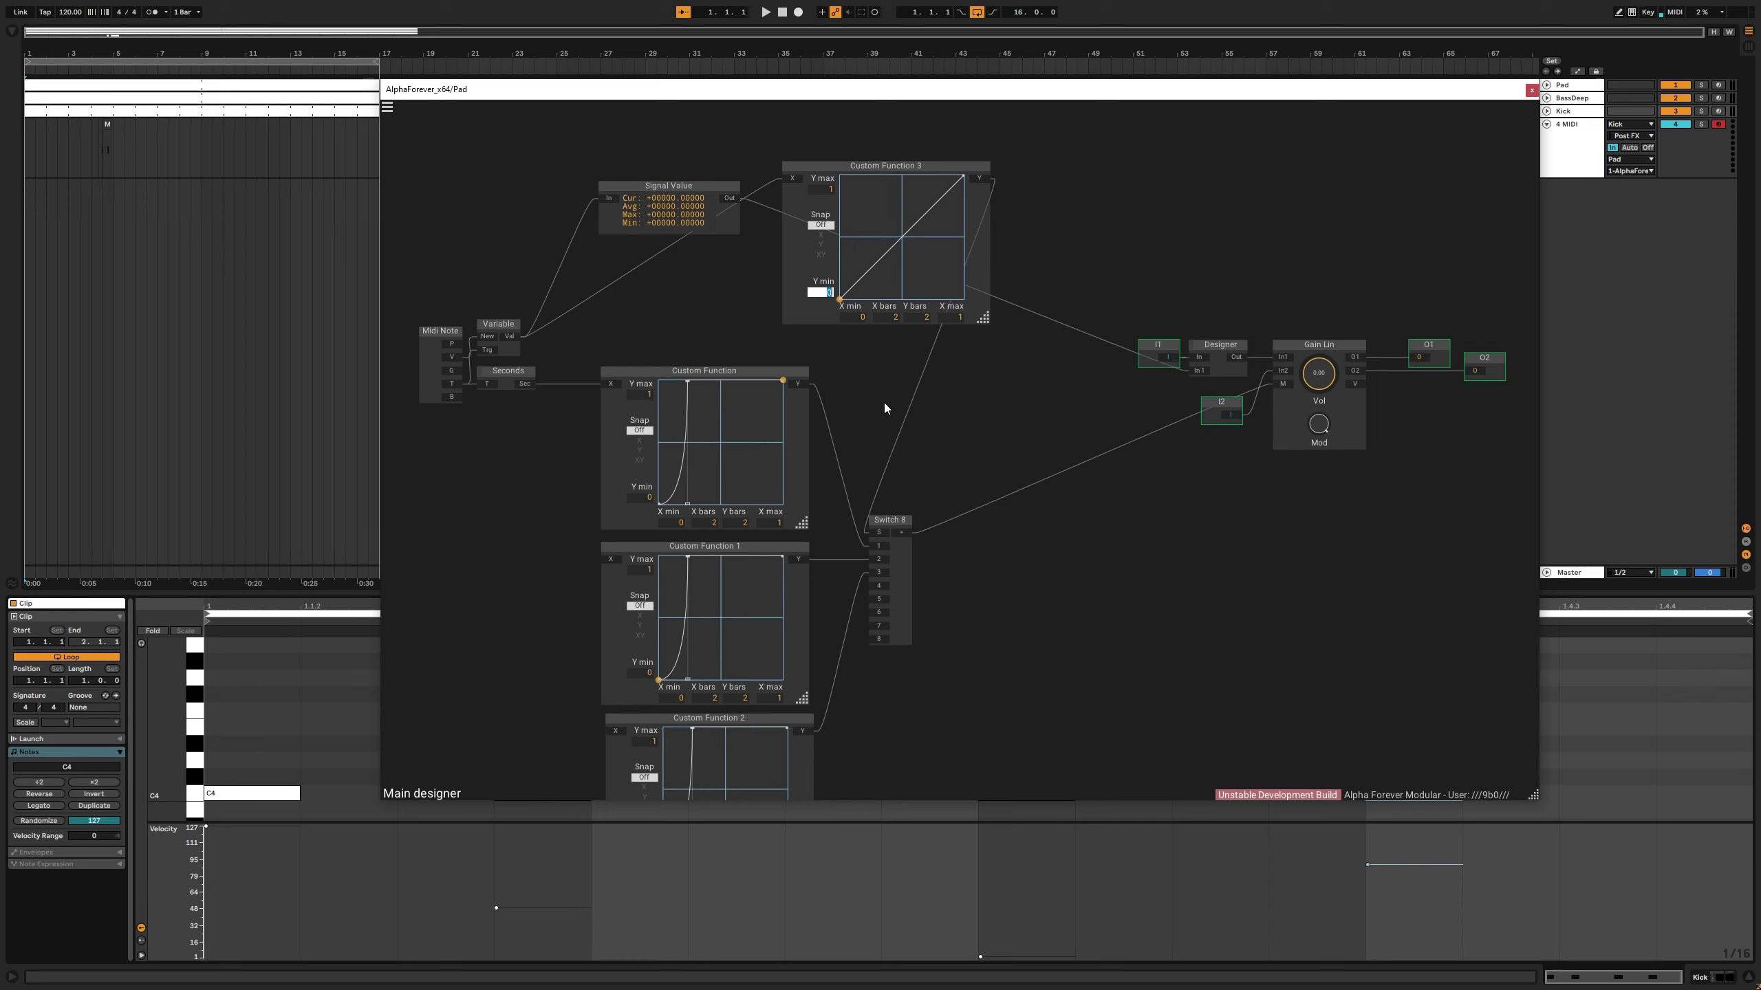
Step: Set the new Custom Function's Y range to a minimum of 1 and a maximum of 3
double_click(815, 186)
text(3)
click(908, 389)
Step: Delete the Signal Value module and place the selector Custom Function above the other three curves
click(683, 185)
key(Delete)
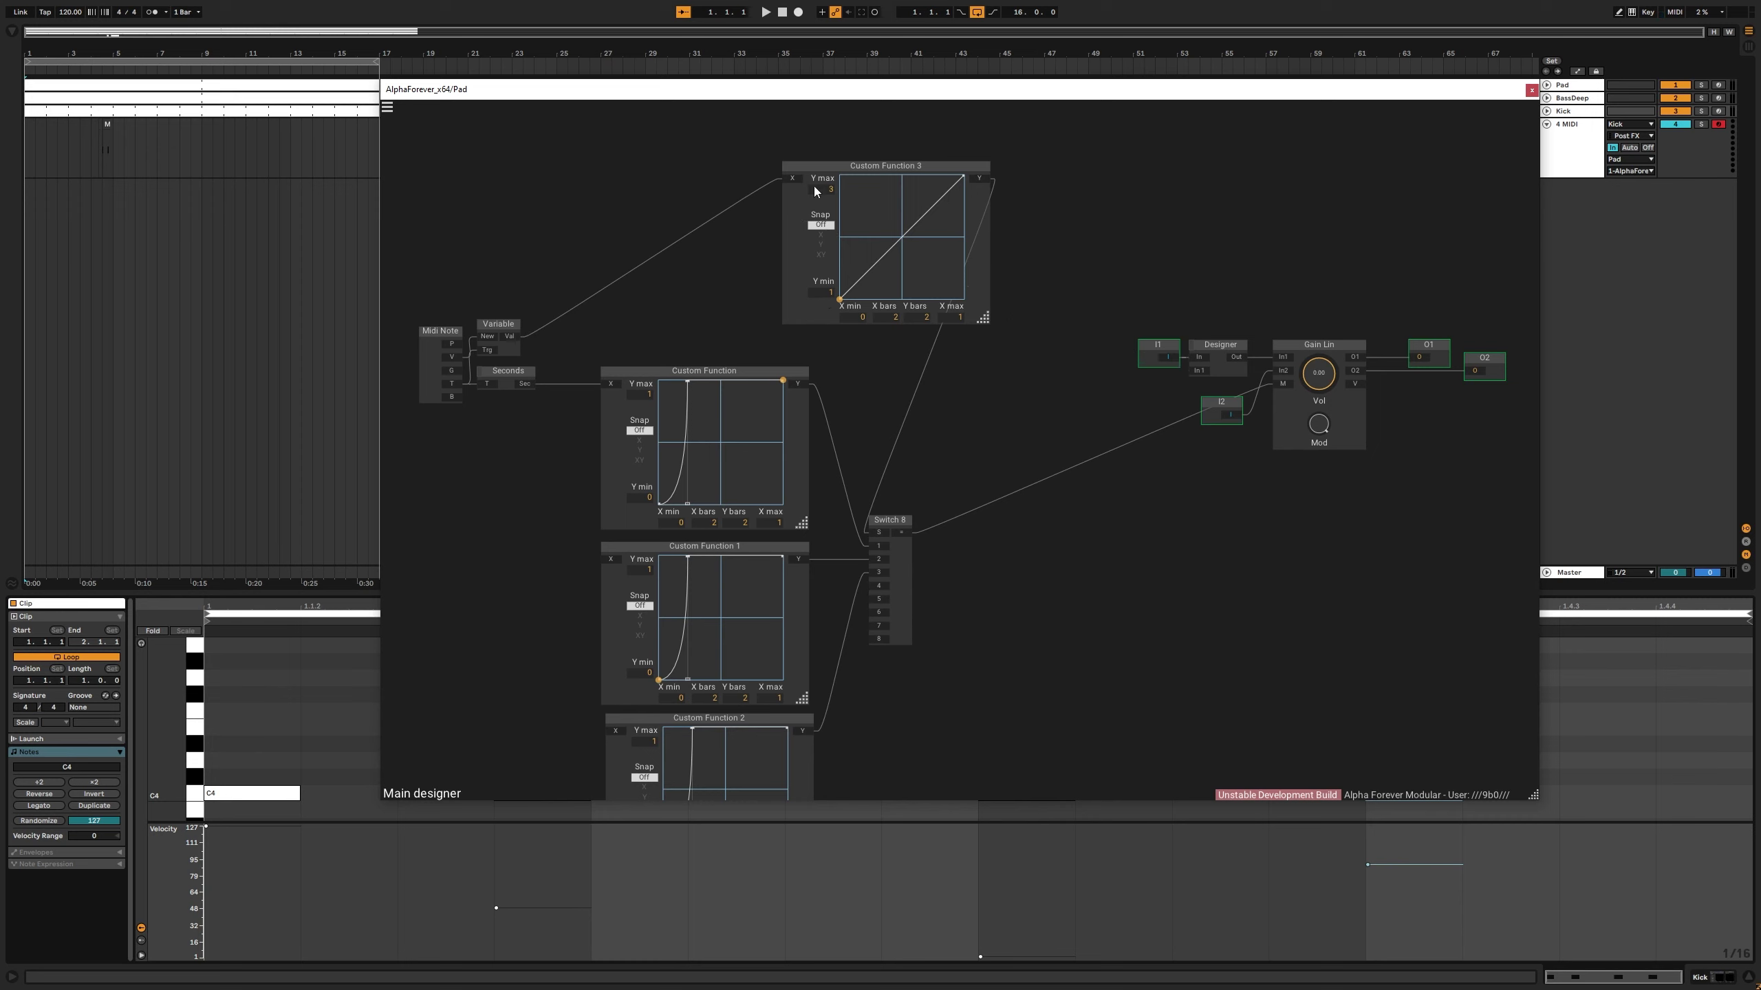
drag(843, 165, 659, 193)
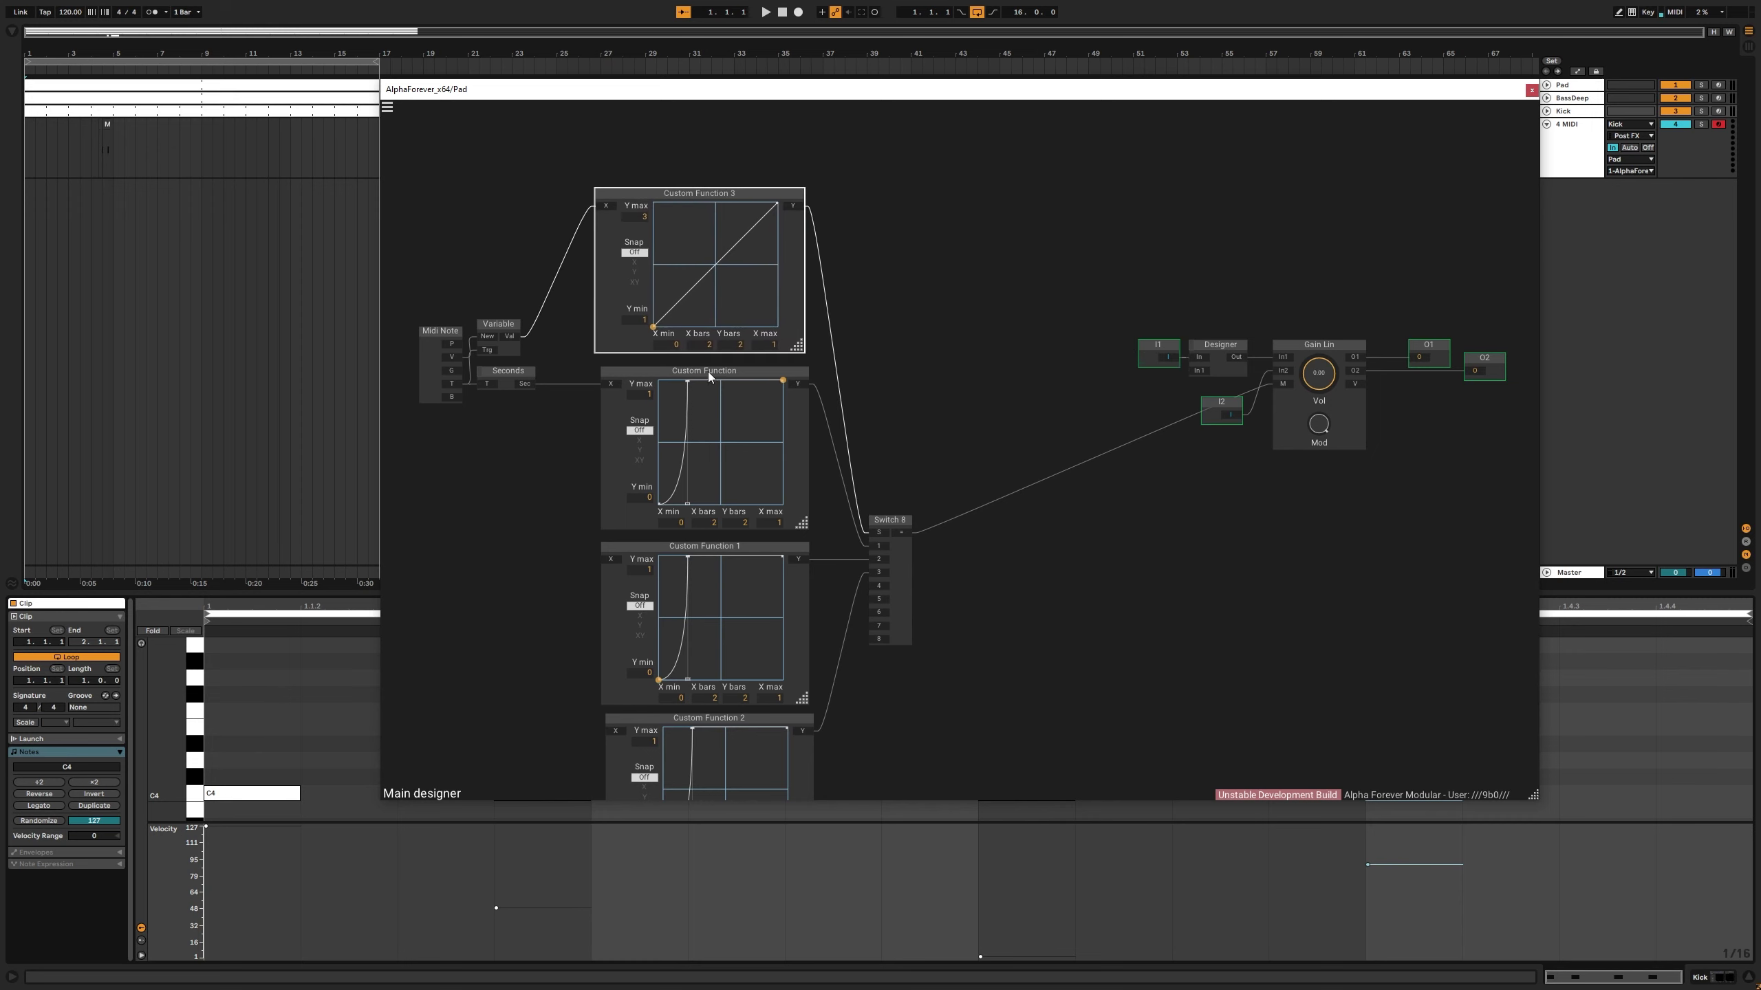
click(981, 384)
Step: Delete the Designer module and wire I1's output directly to Gain Lin's first input
scroll(998, 374, down, 1)
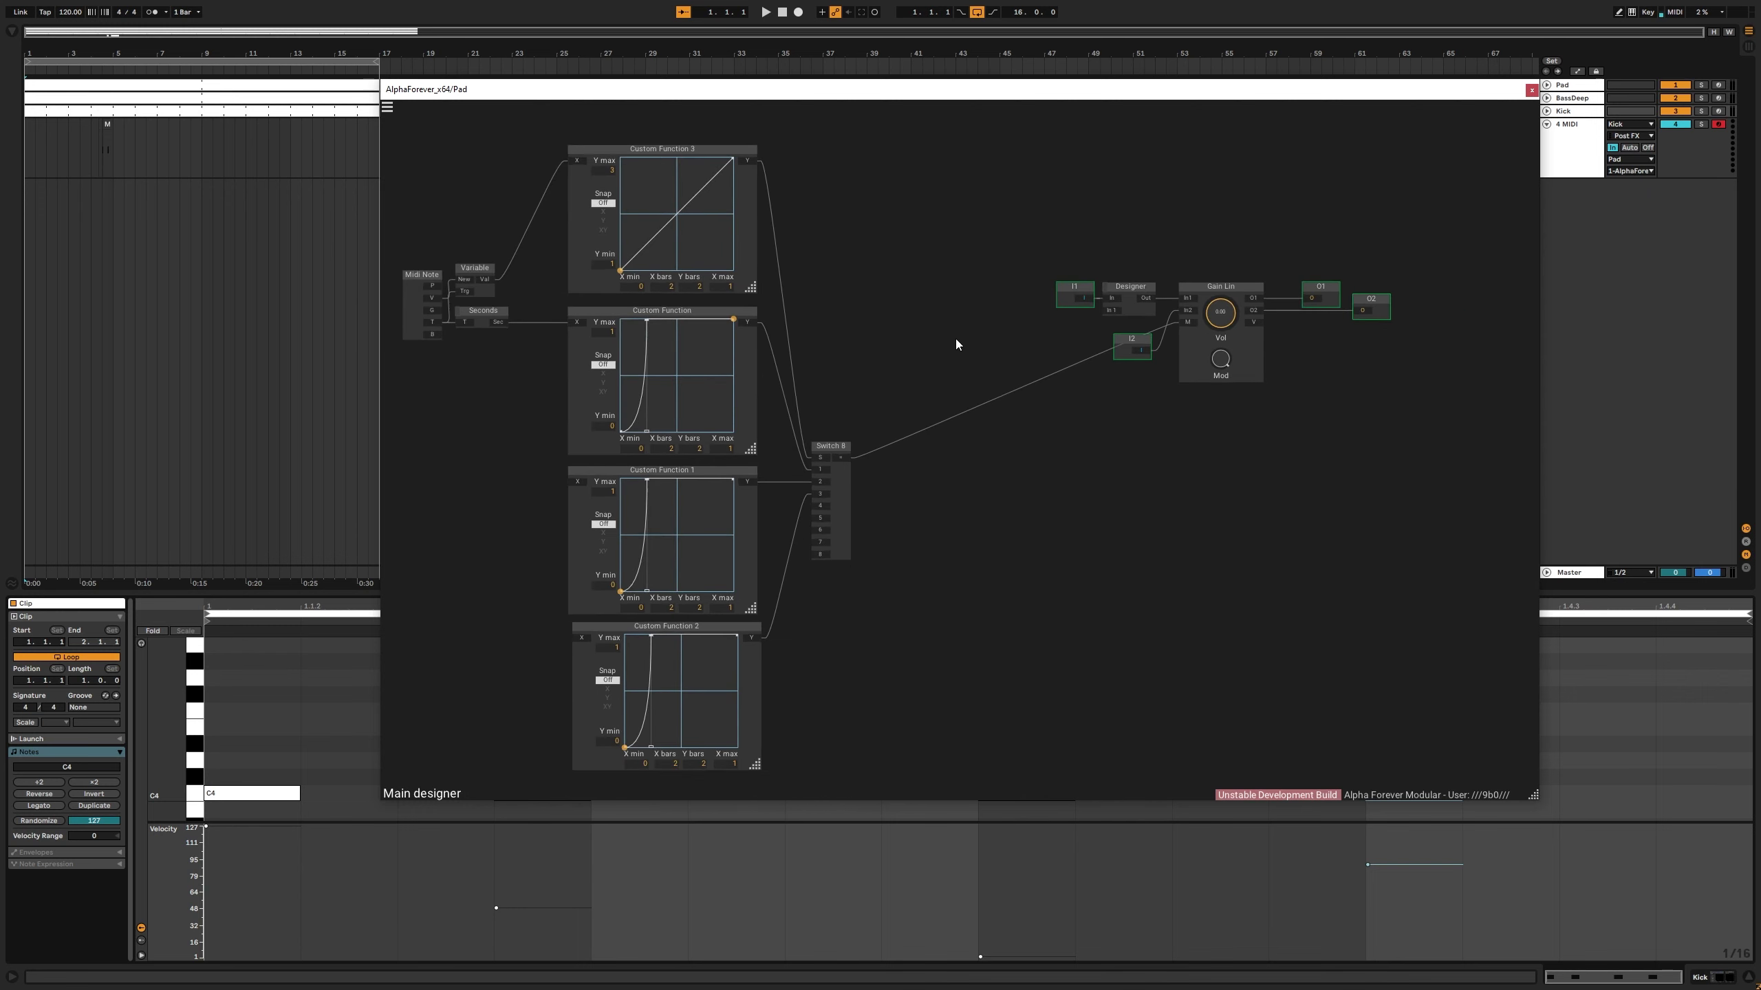
drag(998, 244, 1485, 442)
click(1167, 313)
click(1131, 293)
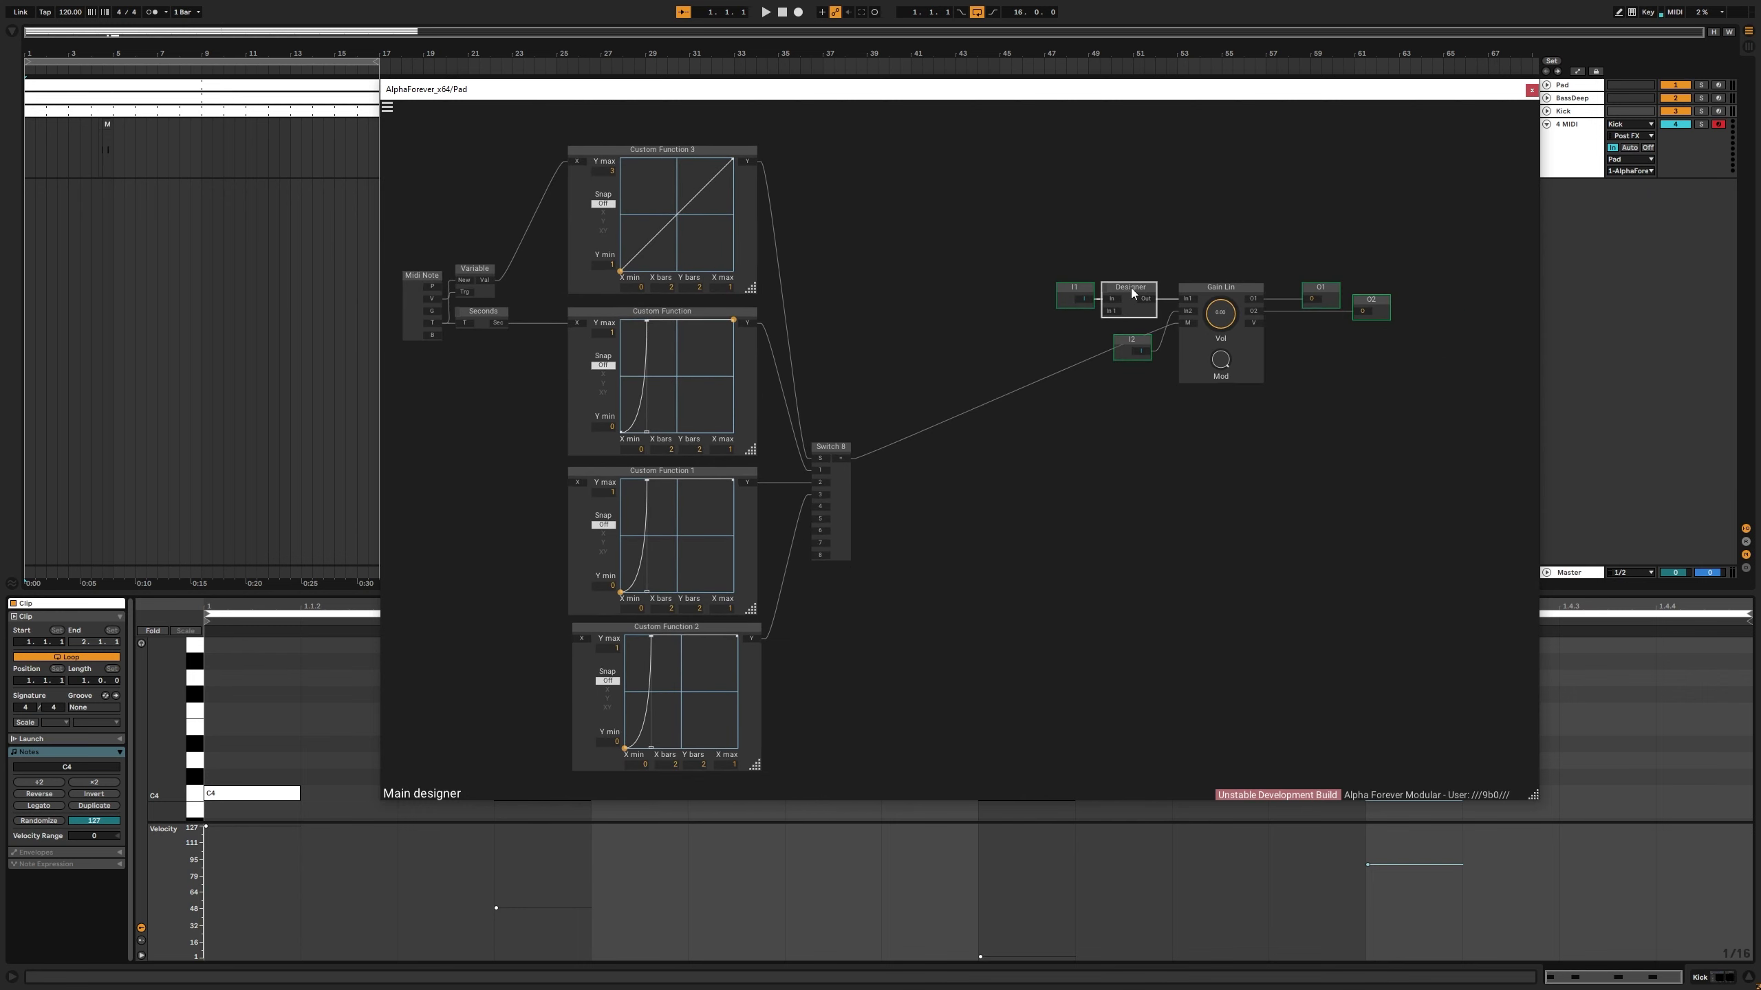
key(Delete)
drag(1085, 300, 1182, 302)
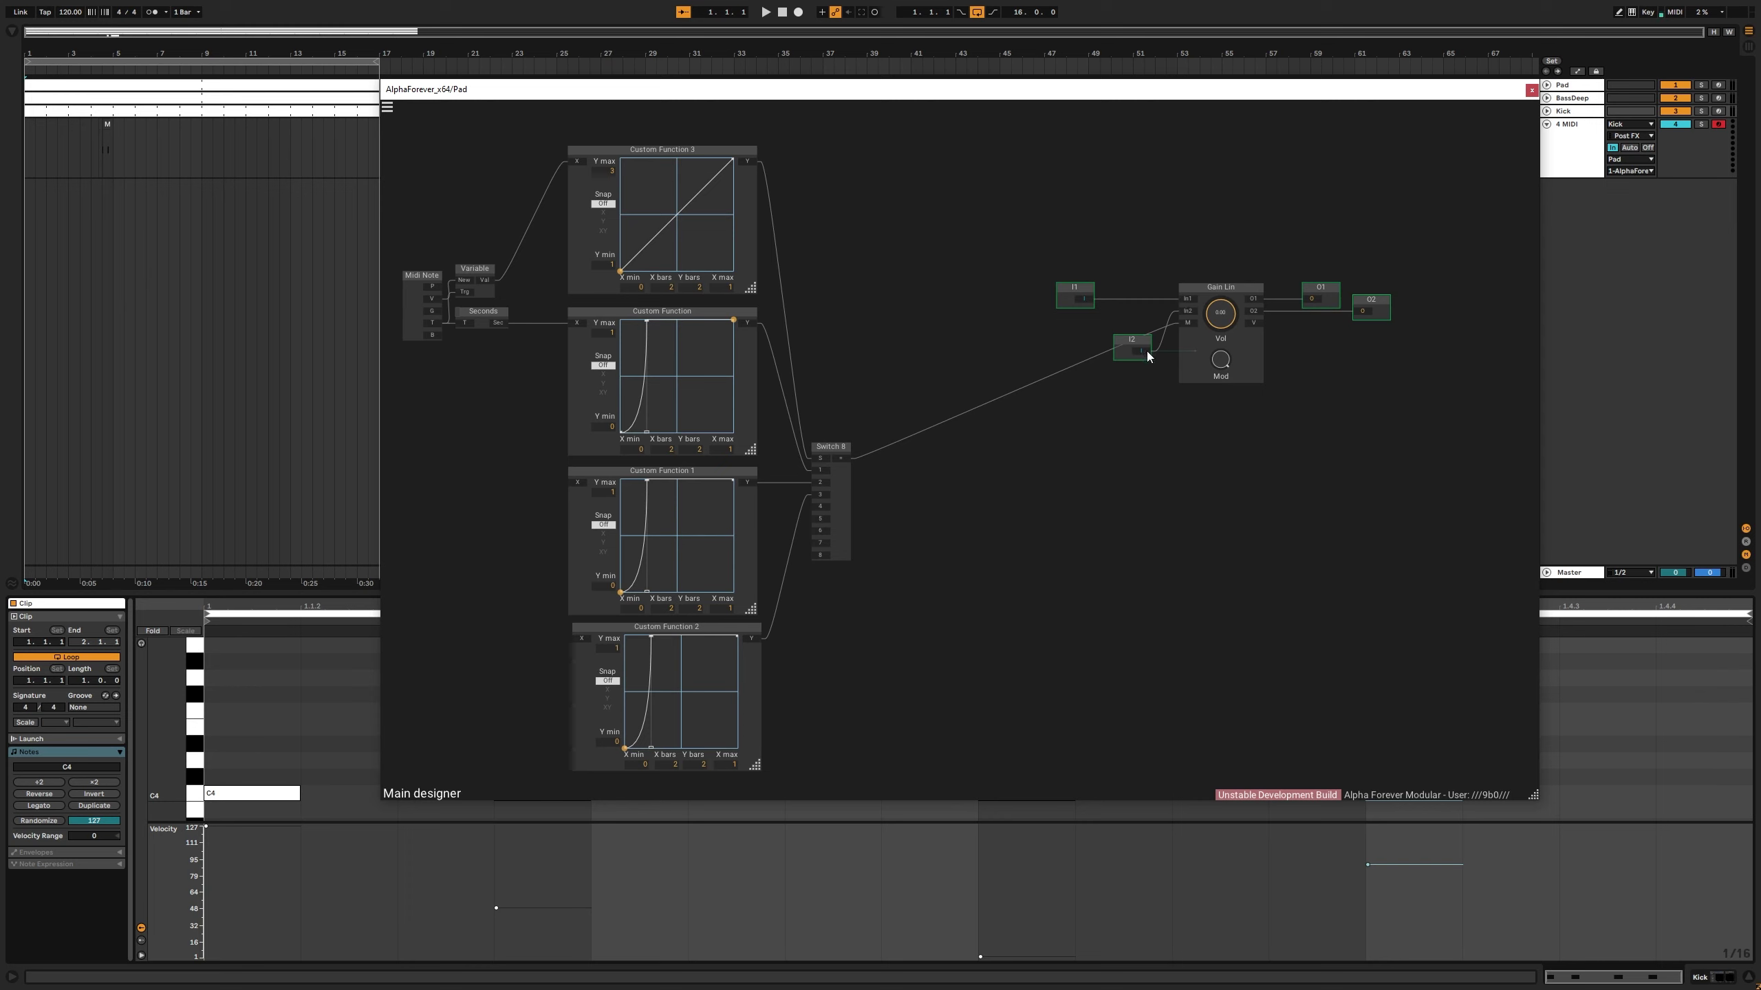
Step: Move Gain Lin together with its input and output modules down beside Switch 8
drag(1029, 223, 1553, 484)
drag(1187, 323, 1028, 424)
drag(851, 323, 1154, 341)
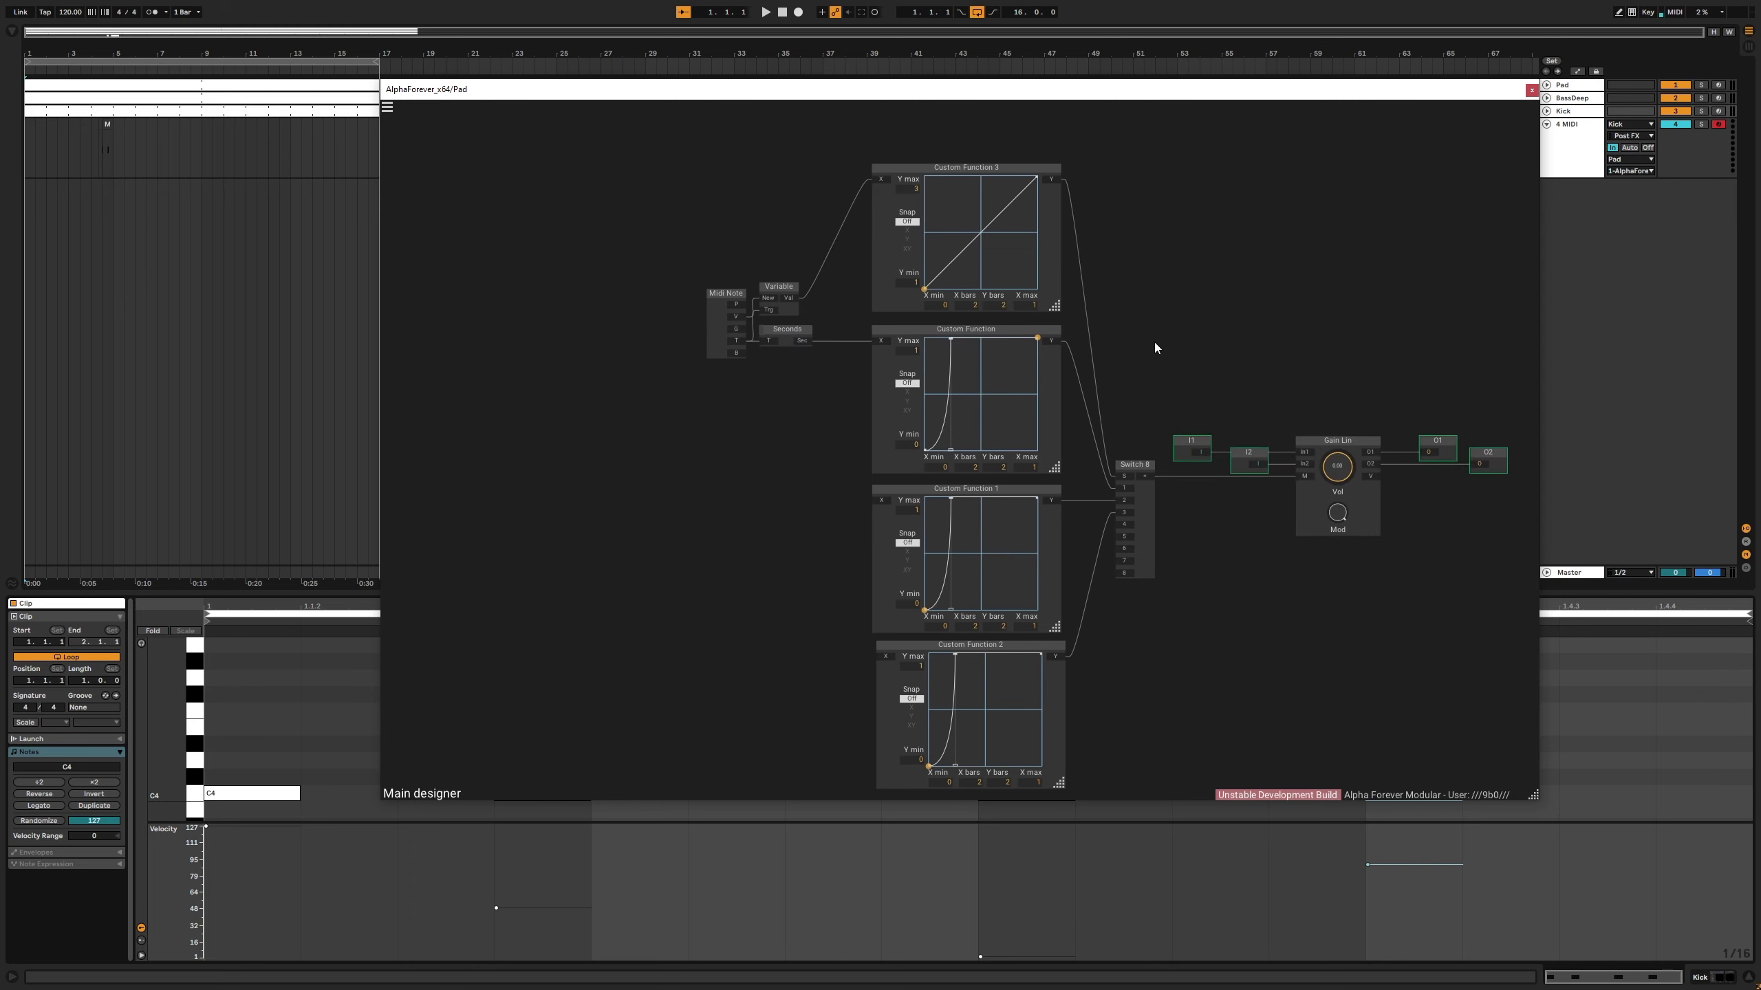
Step: Set the selector Custom Function's X bars to 3, hold its curve at minimum up to the first gridline using X snap, and test playback
double_click(962, 305)
text(3)
key(Return)
drag(960, 258, 988, 303)
key(space)
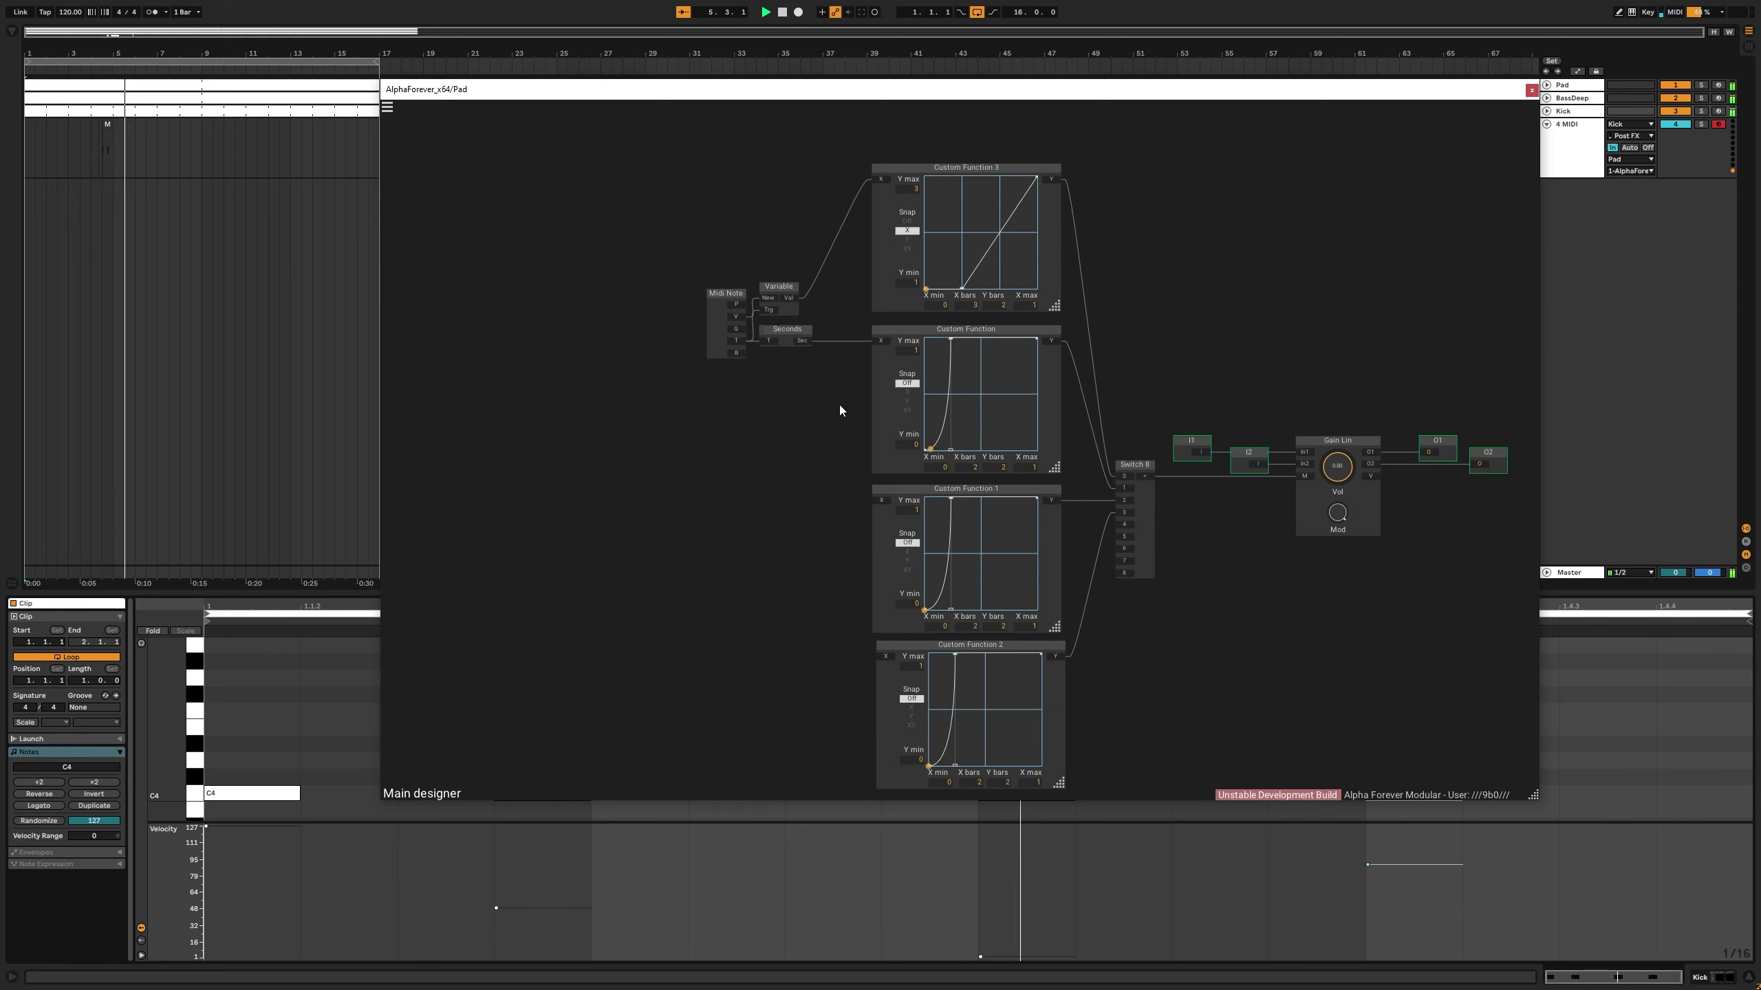
key(space)
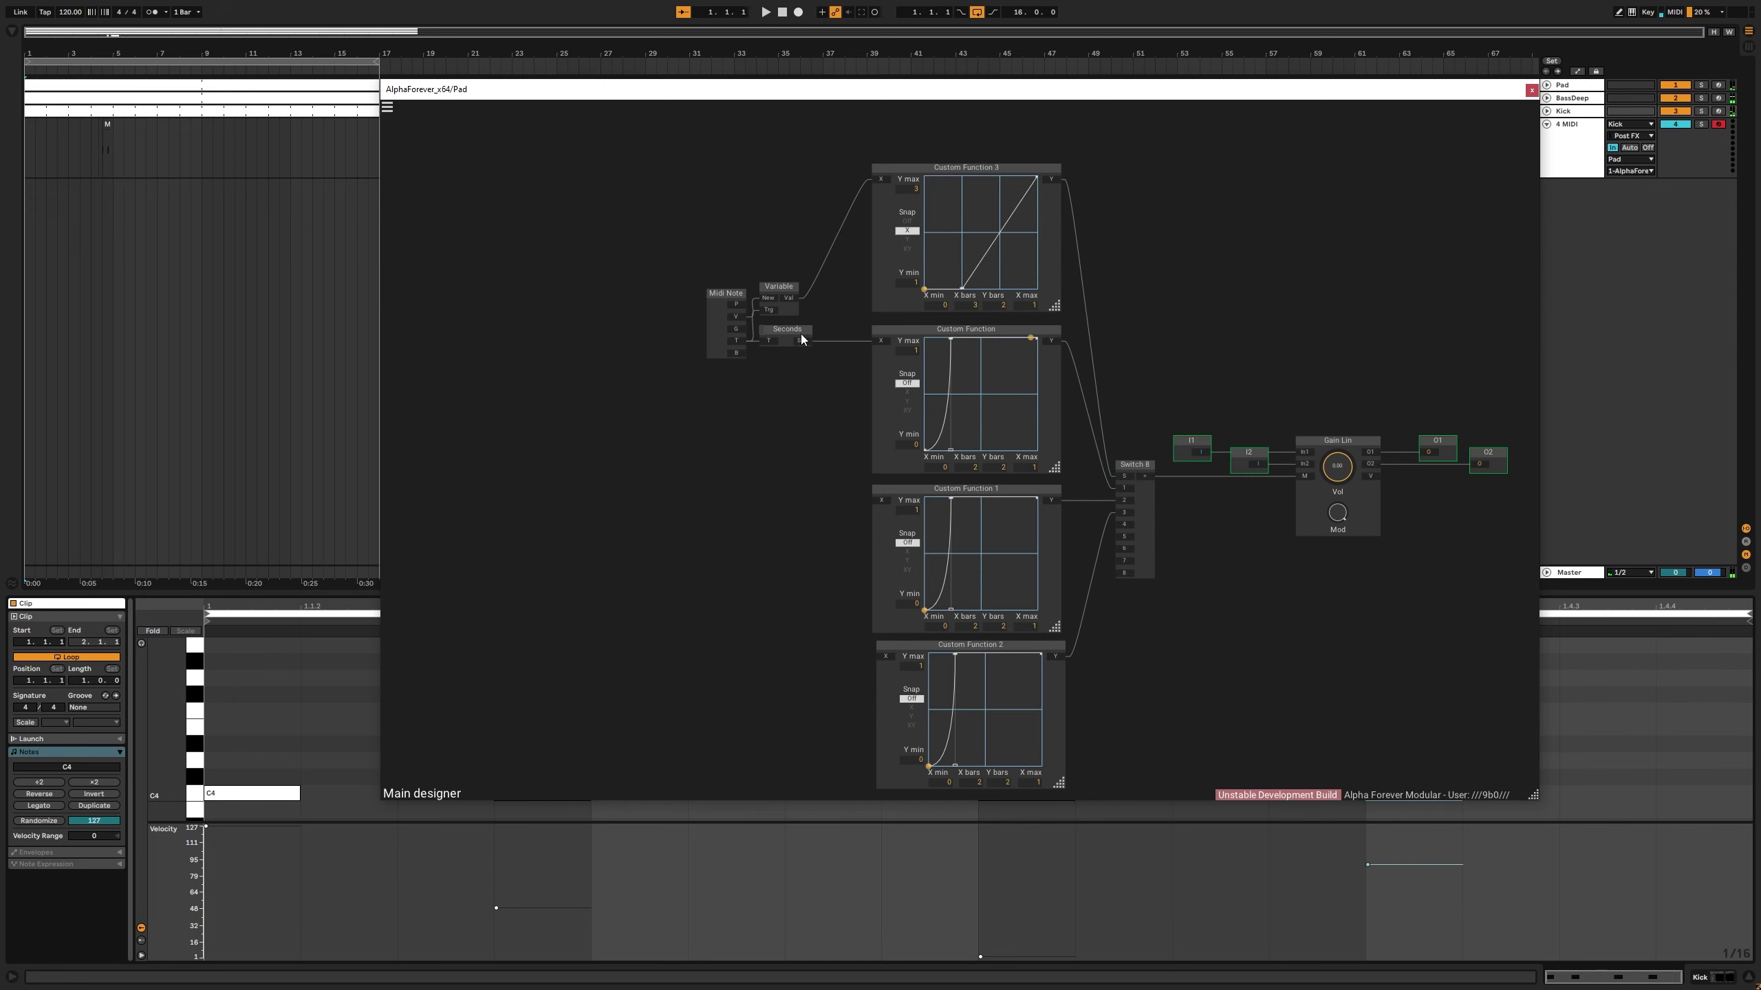
Step: Feed the Seconds output into Custom Function 1 and Custom Function 2, and align the four Custom Function modules along their left edges
drag(801, 342, 875, 498)
drag(878, 430, 884, 656)
drag(842, 173, 1066, 808)
key(l)
click(1188, 333)
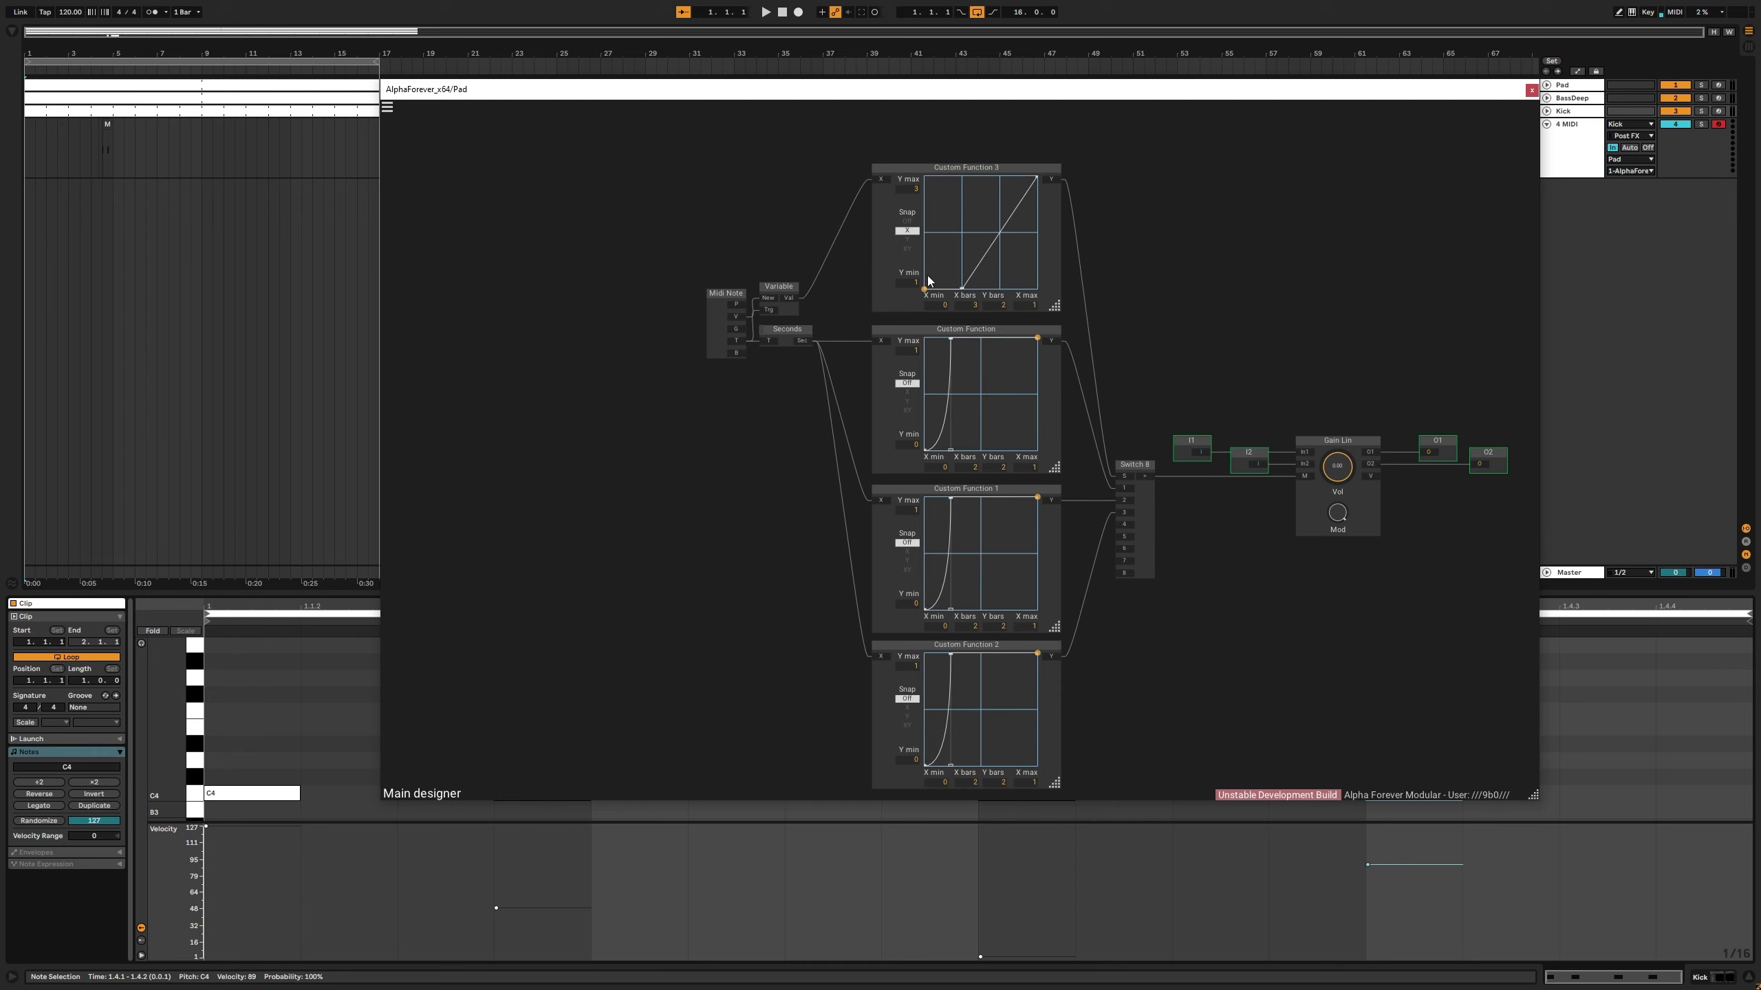
Step: Reshape the selector curve with Y snap into three flat steps at 1, 2 and 3, and start playback
click(907, 221)
drag(962, 287, 969, 231)
drag(999, 207, 1004, 176)
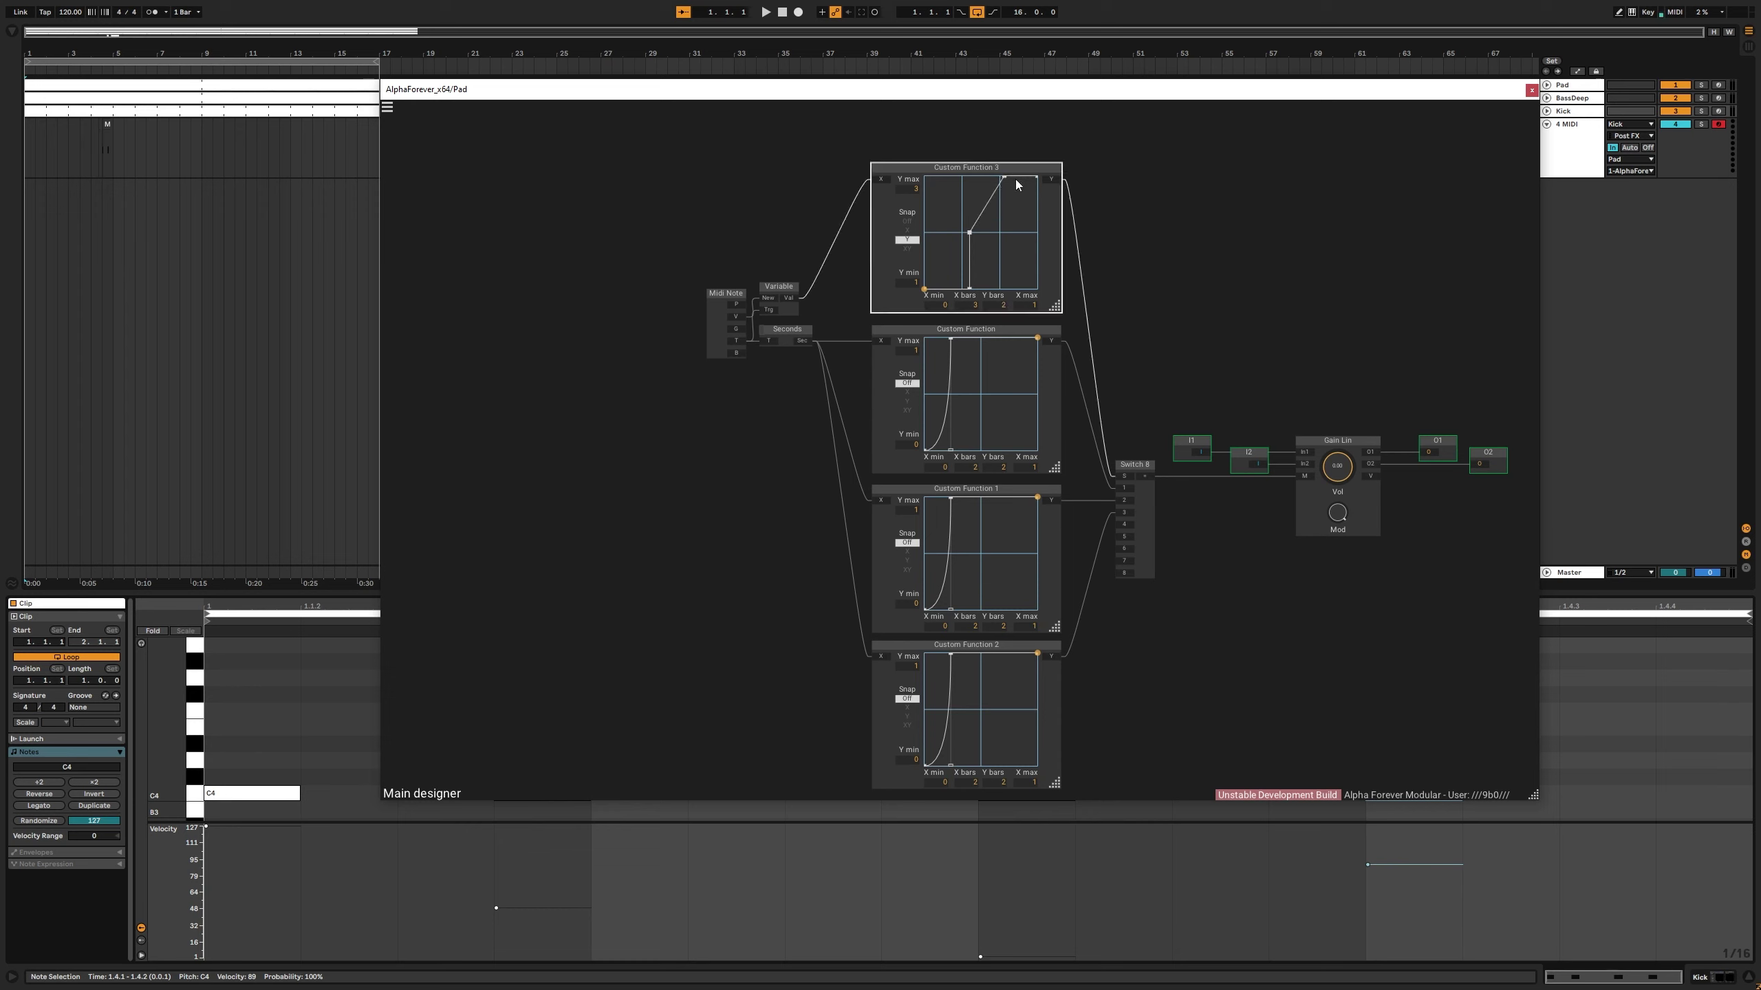
click(1125, 261)
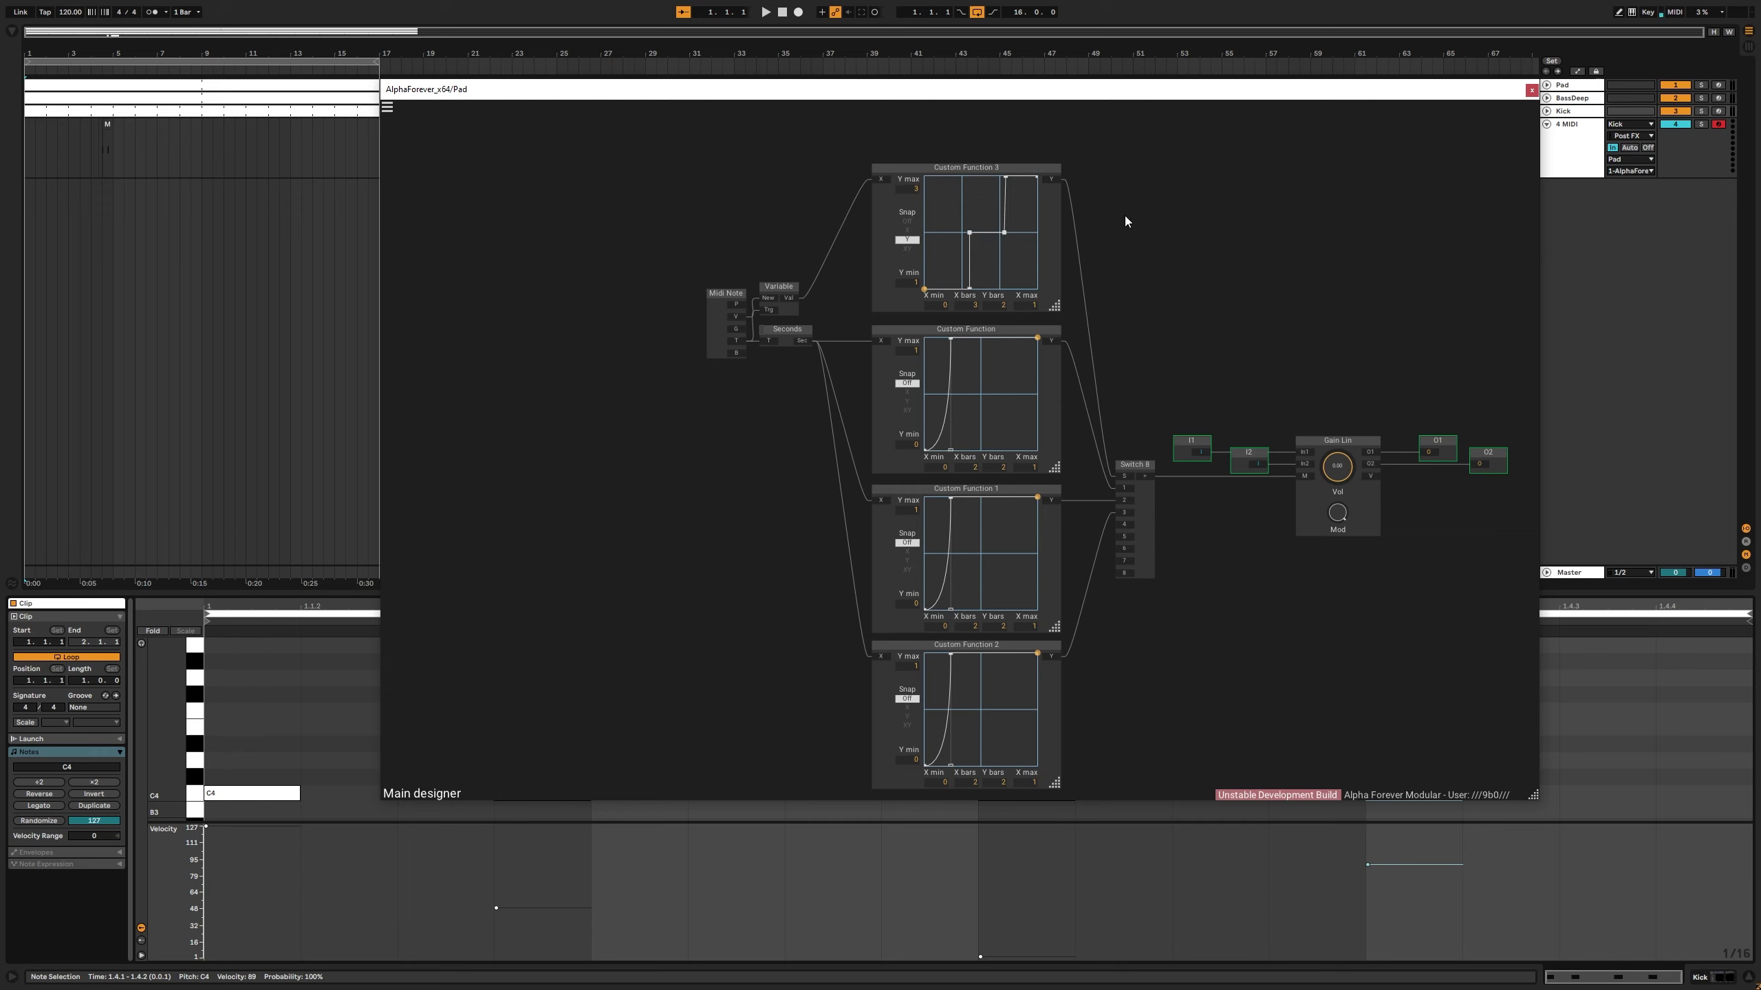
key(space)
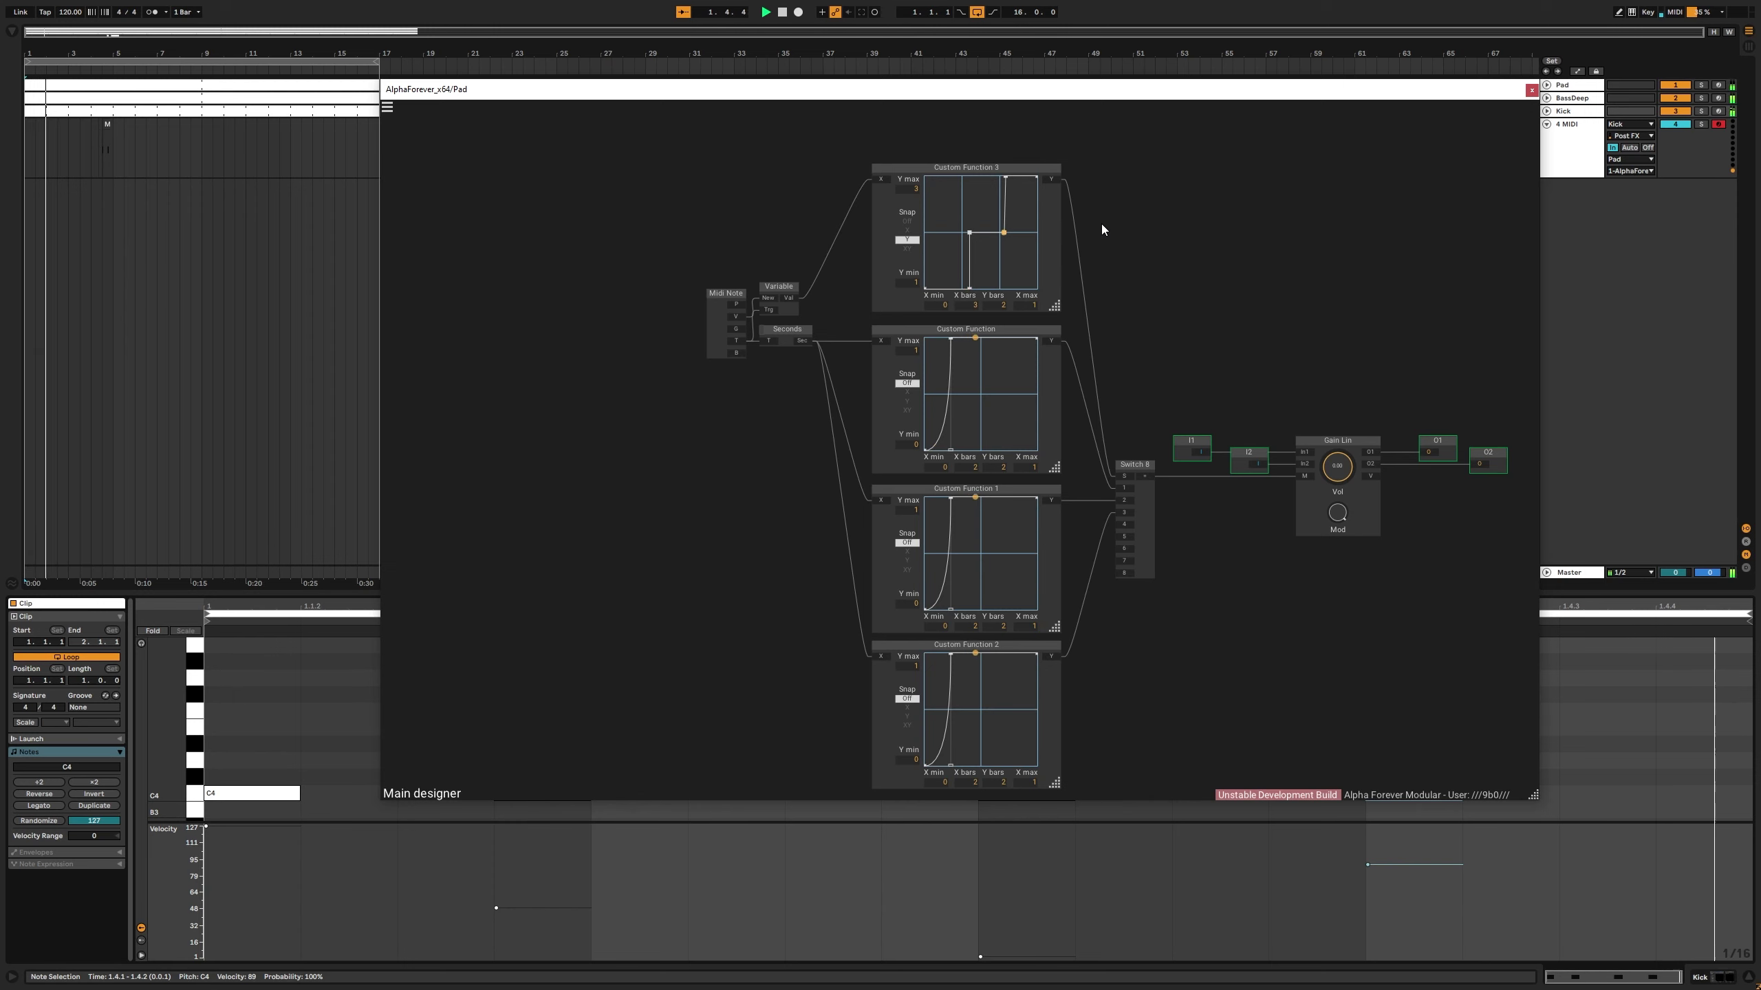
Step: Set the selector Custom Function's Y bars to 3, and try raising the first step's lower point one gridline before returning it to 1
click(993, 305)
text(3)
key(Return)
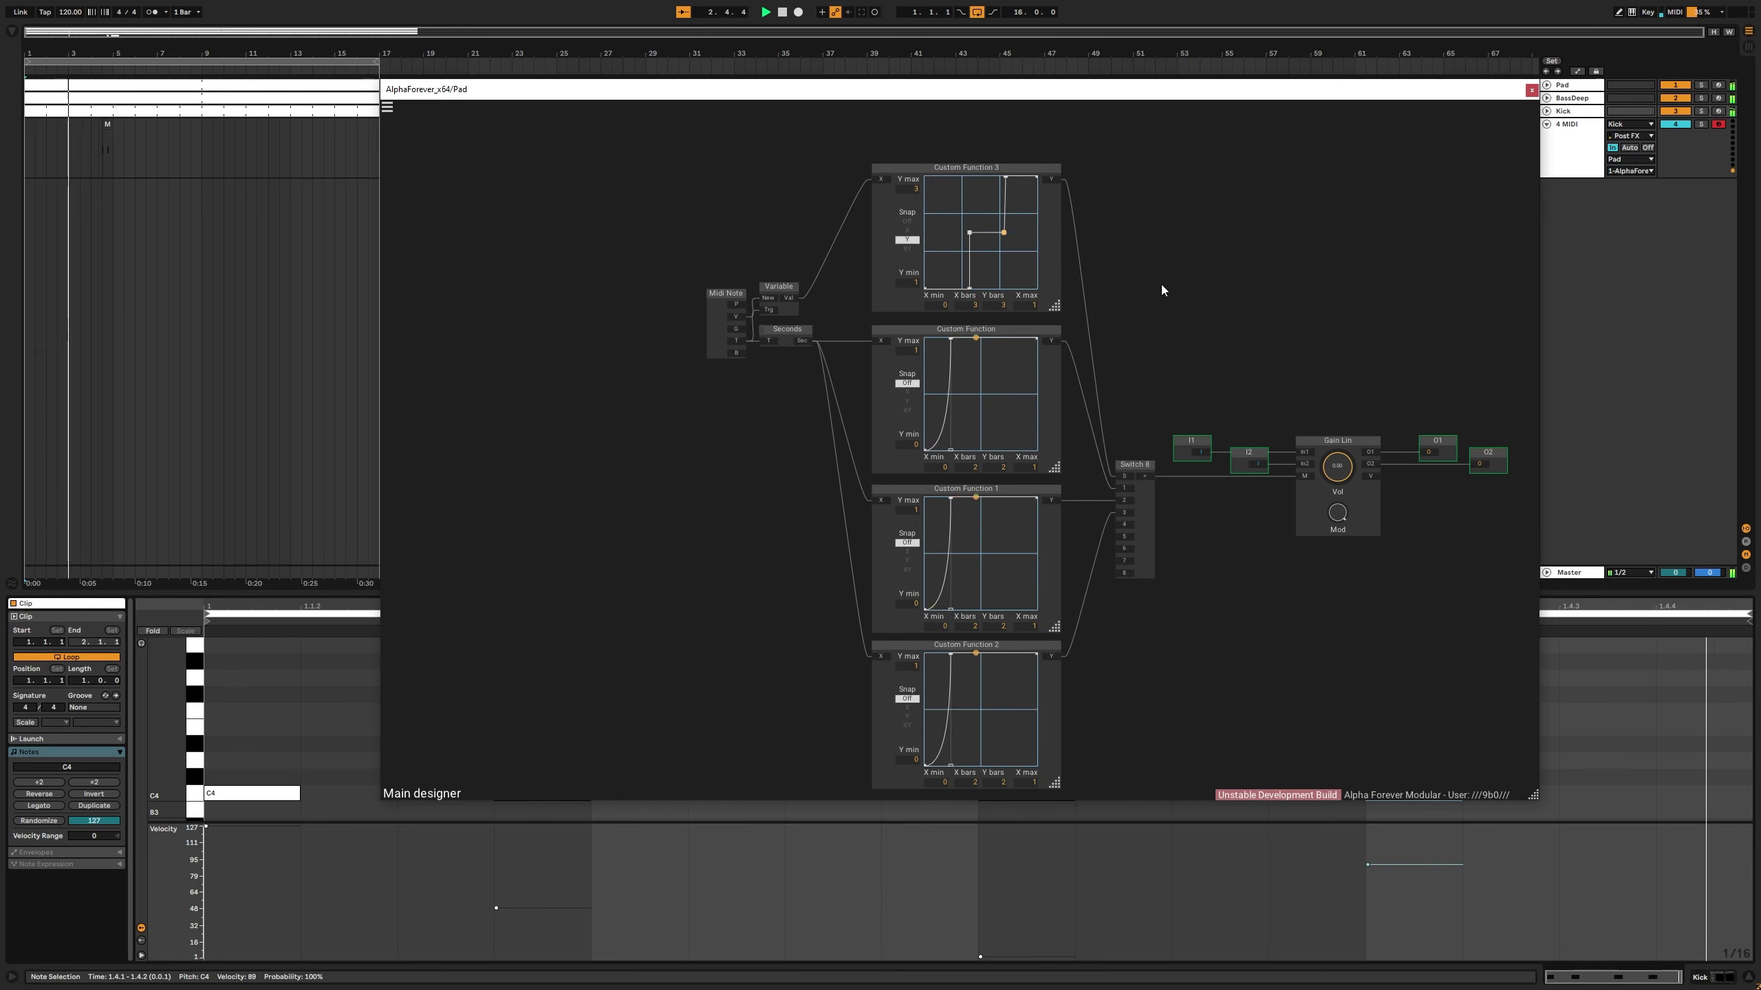
mouse_move(972, 291)
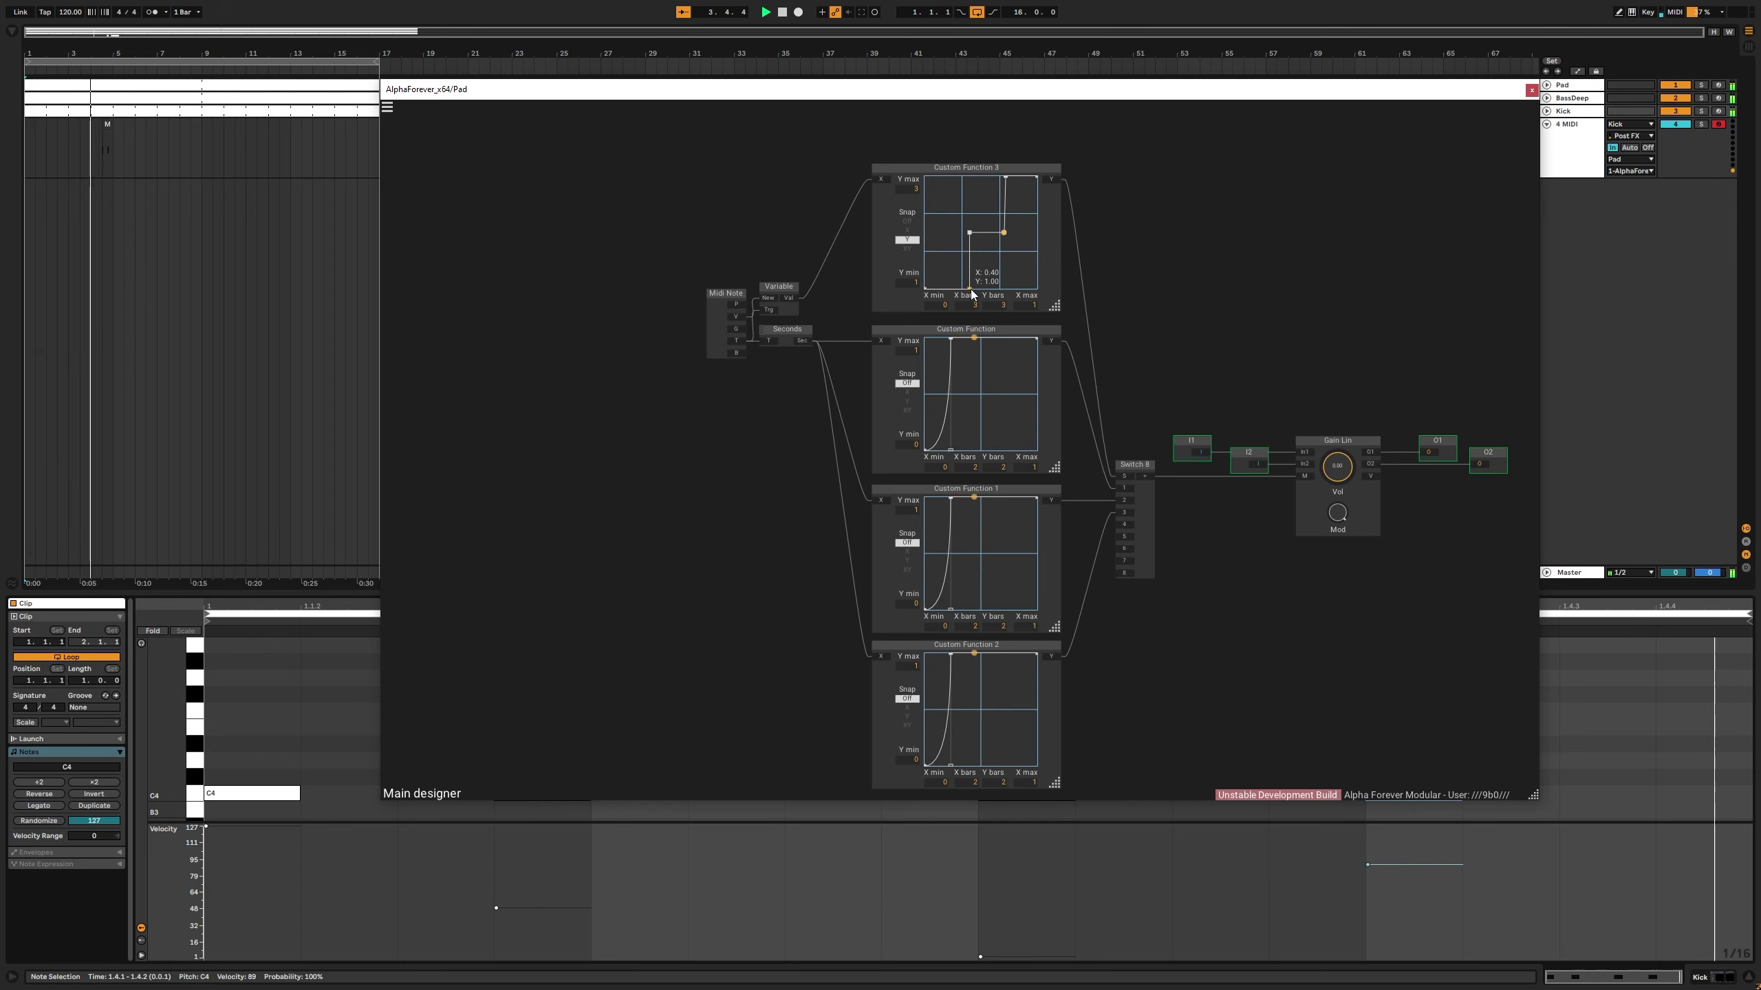
drag(971, 291, 971, 259)
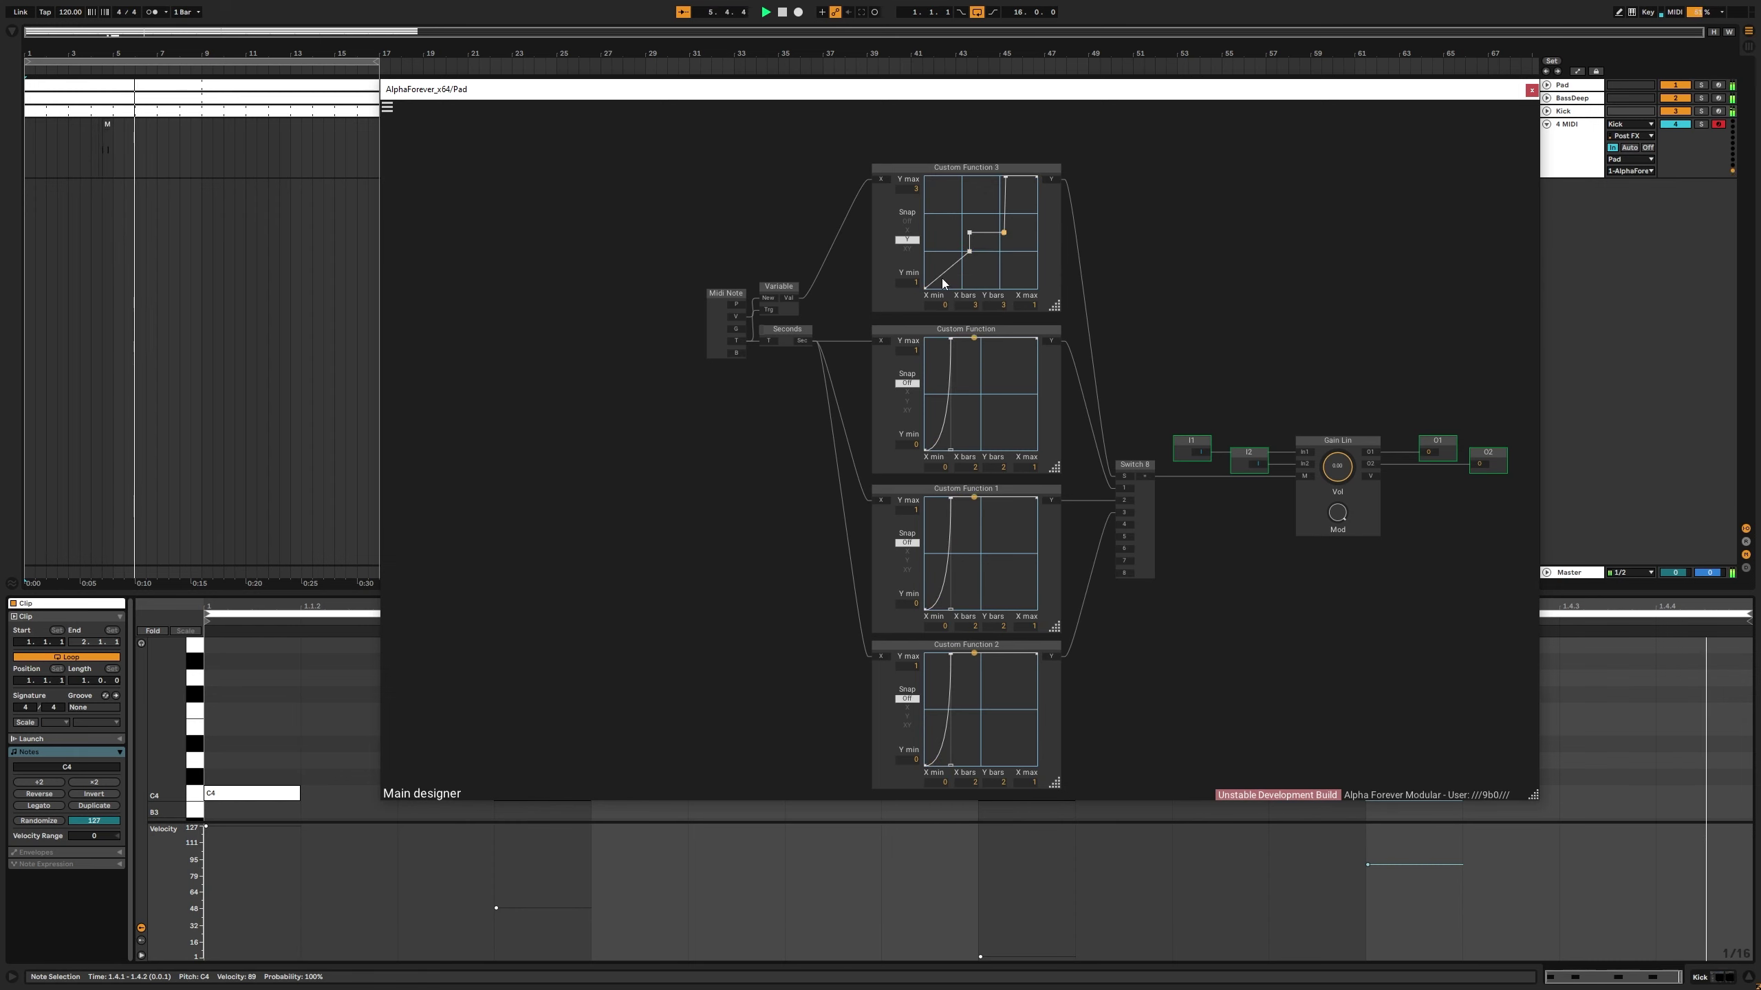
drag(969, 251, 971, 291)
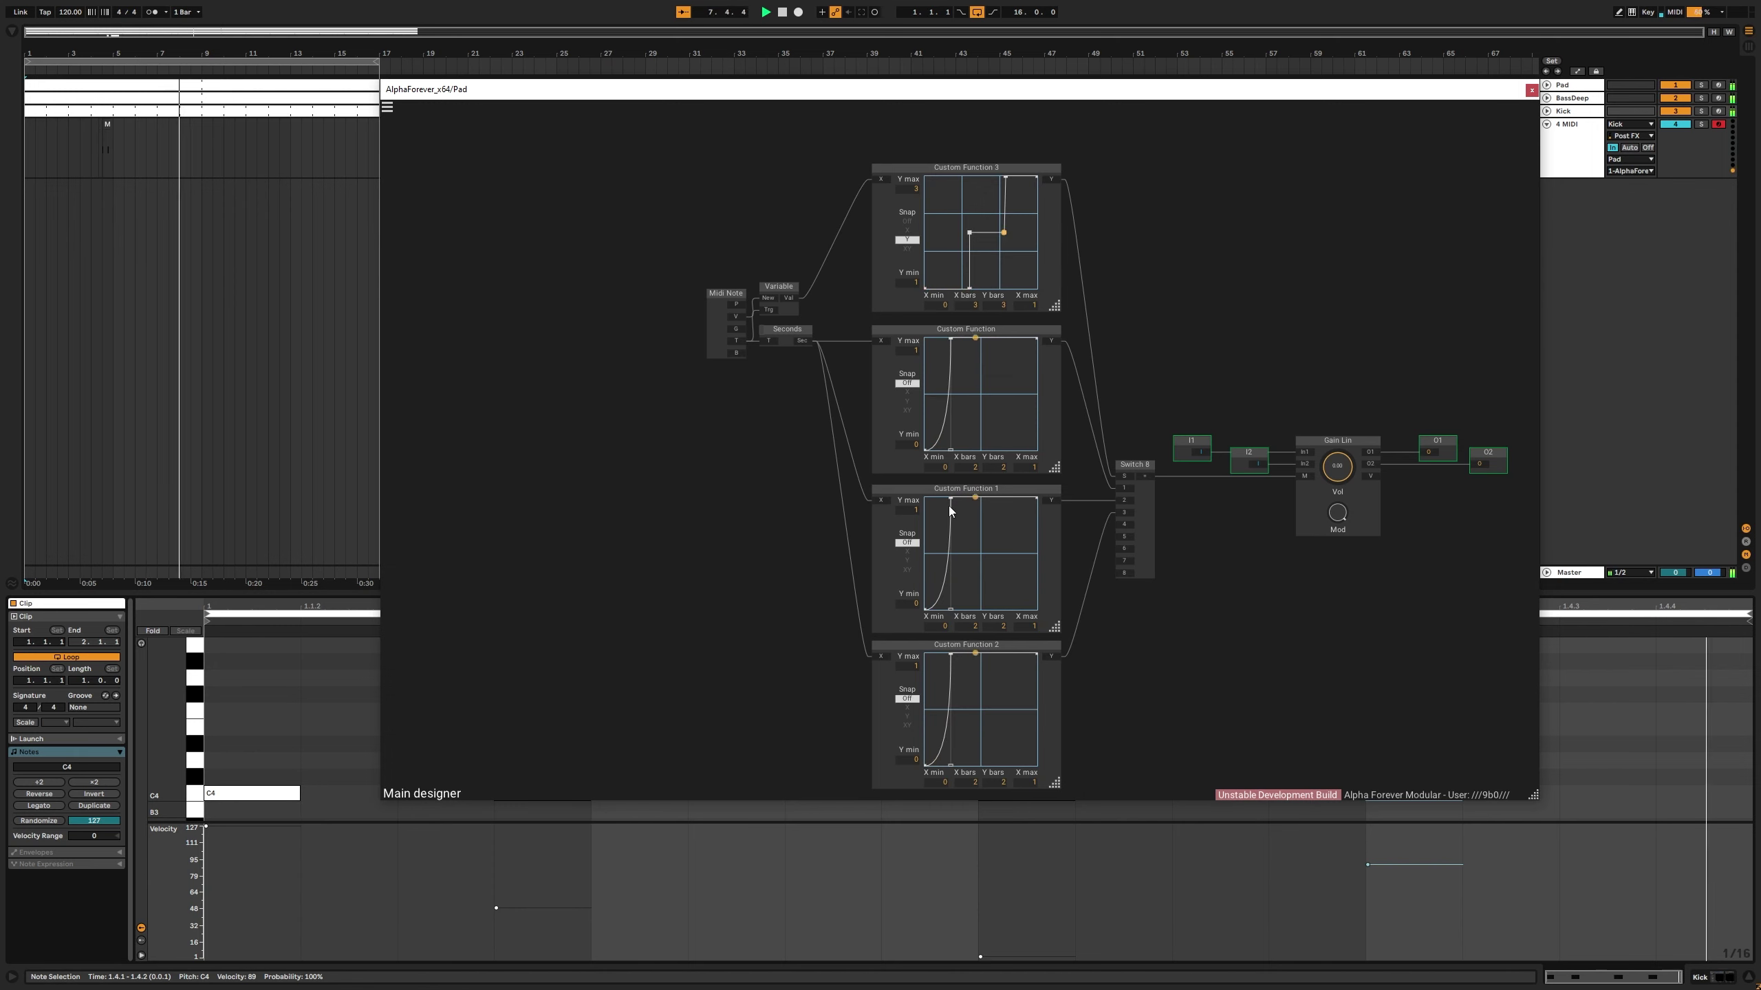
Step: Bend Custom Function 1 into a slow rounded rise to 1, and shape Custom Function 2 as a curved decay to 0
drag(976, 497, 910, 455)
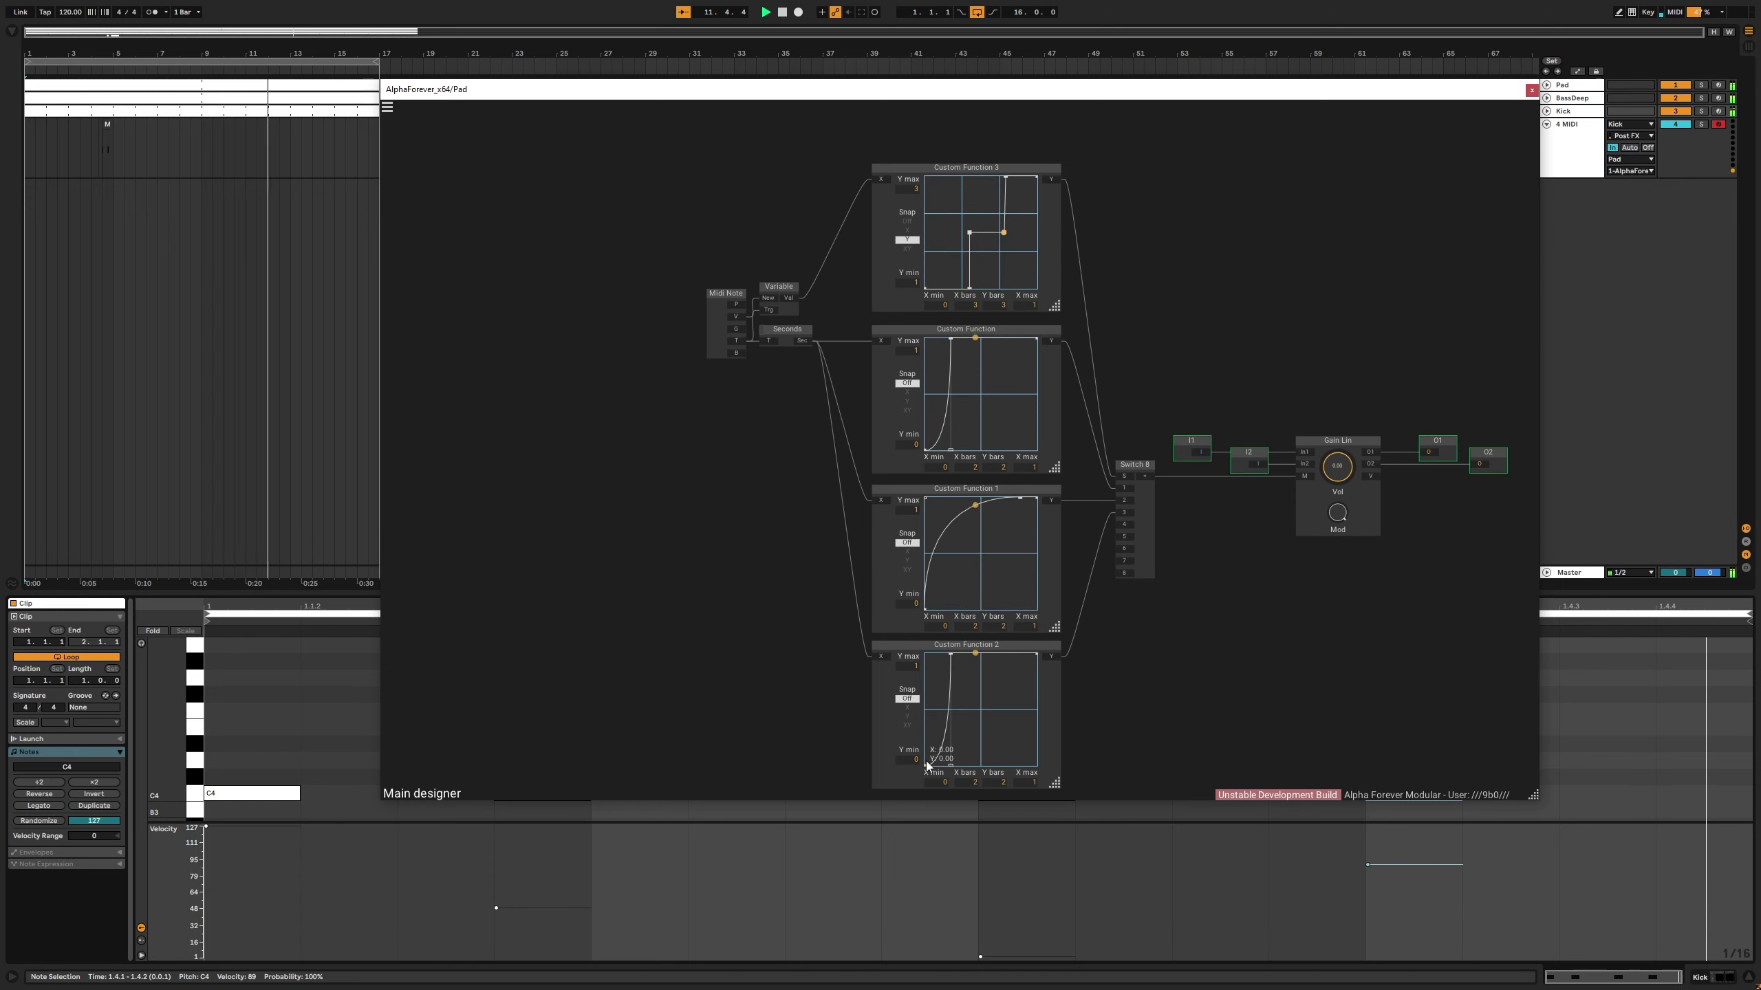
drag(928, 765, 889, 788)
drag(1036, 768, 969, 776)
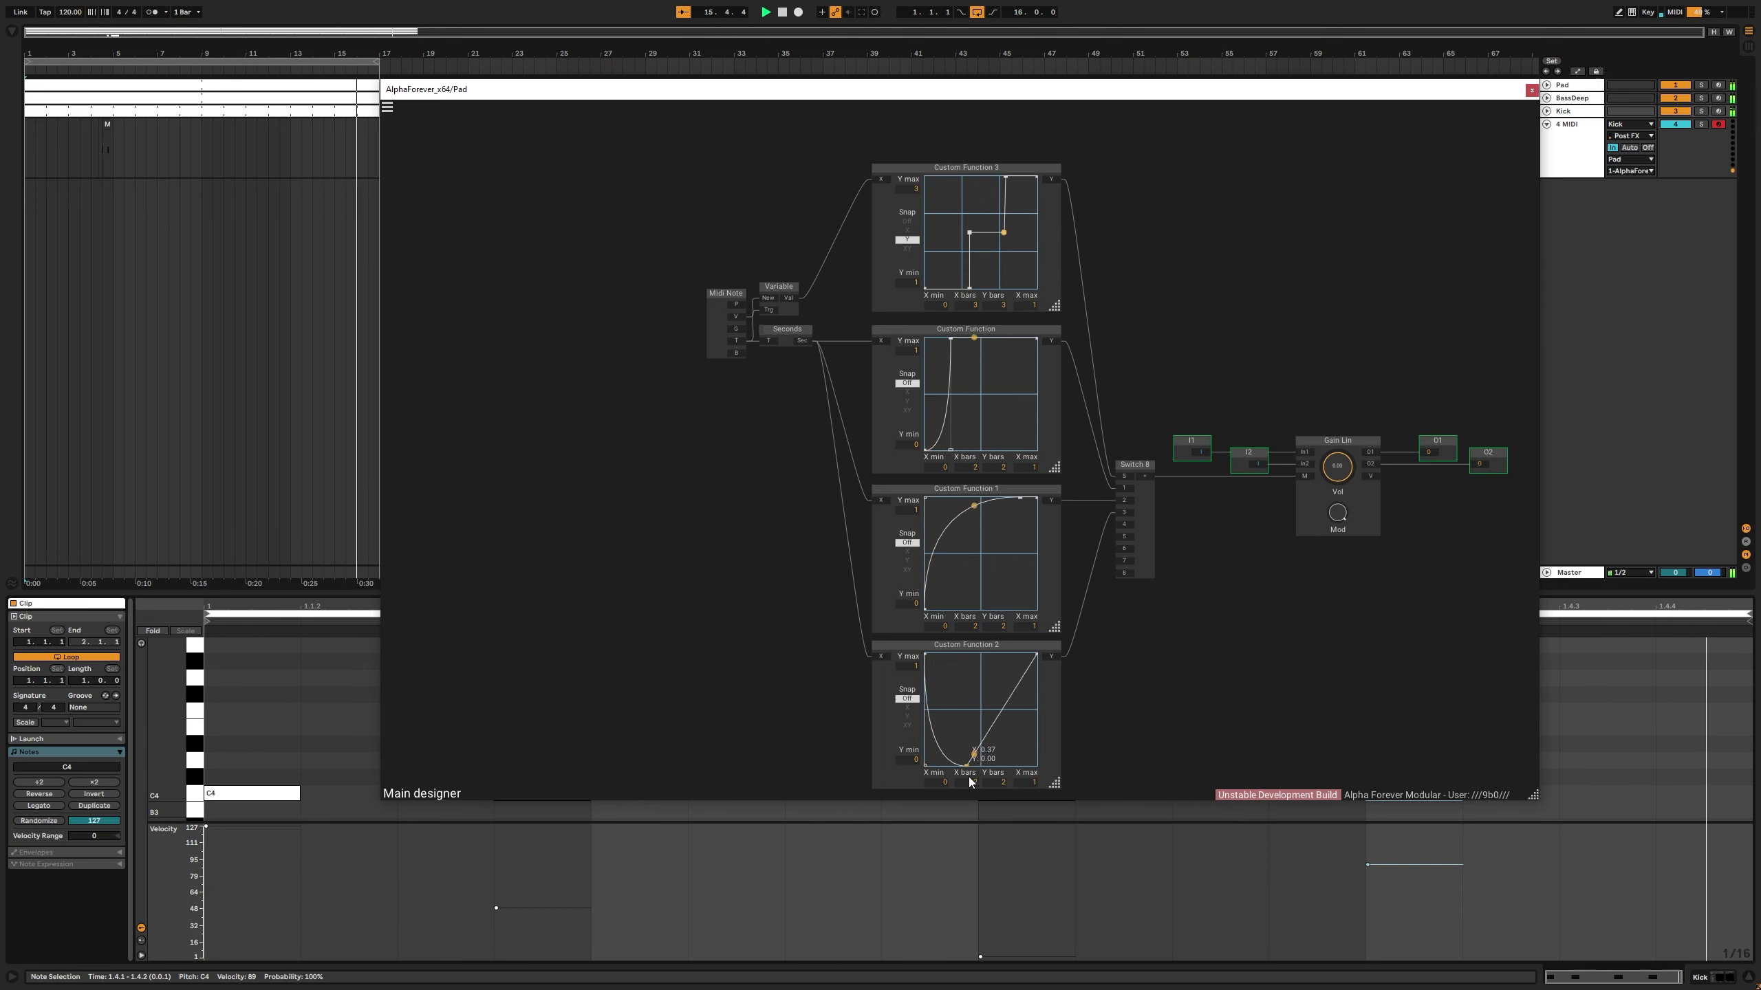
drag(1035, 656, 1070, 782)
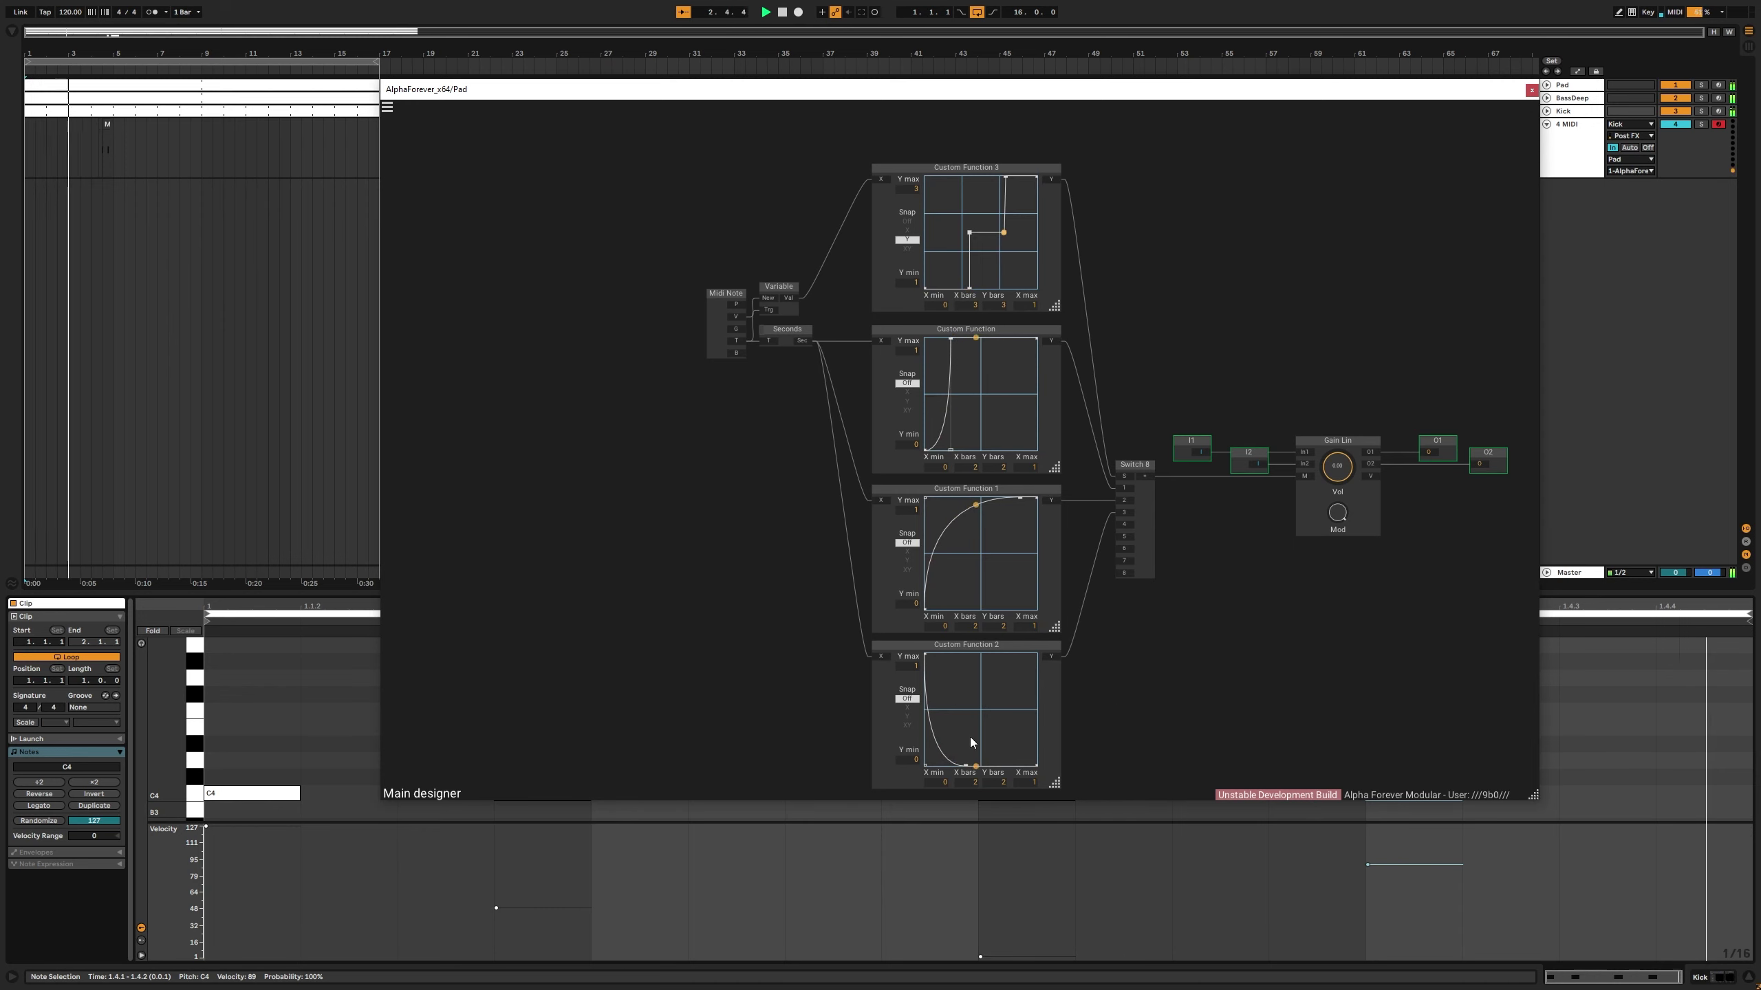
Step: Flatten Custom Function 2's curve to 0 along its whole length, removing the extra point near its start
click(928, 658)
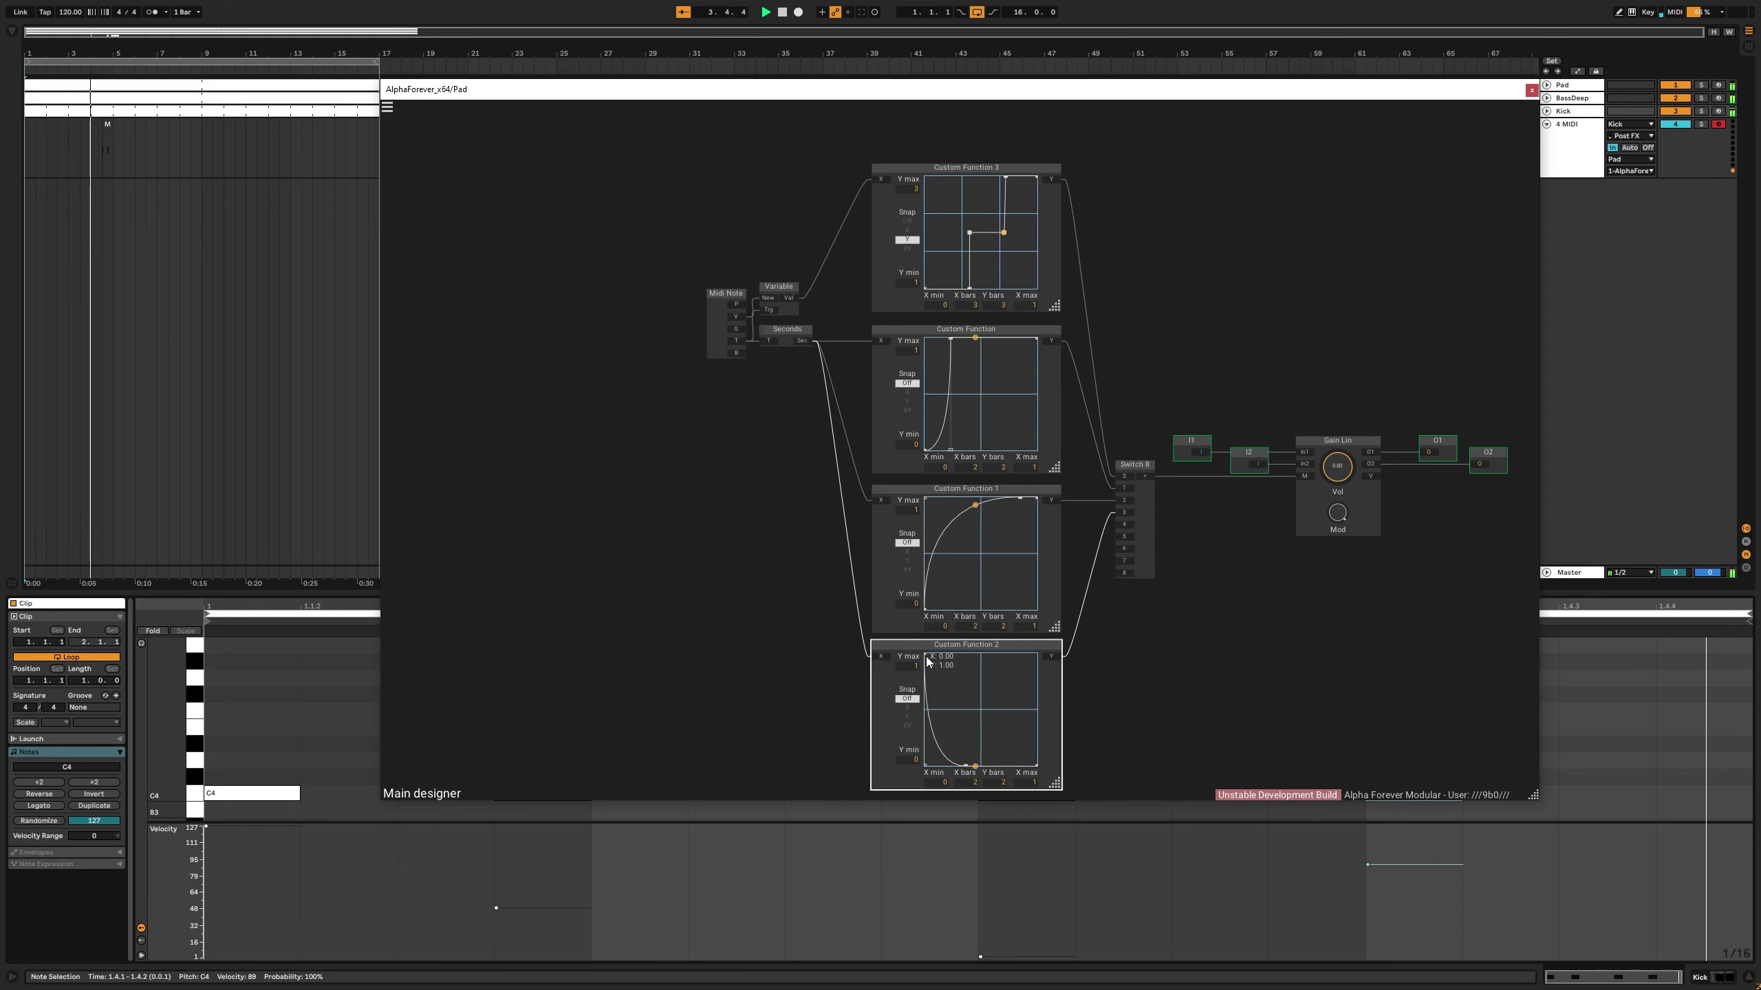
drag(928, 659, 1002, 767)
double_click(943, 757)
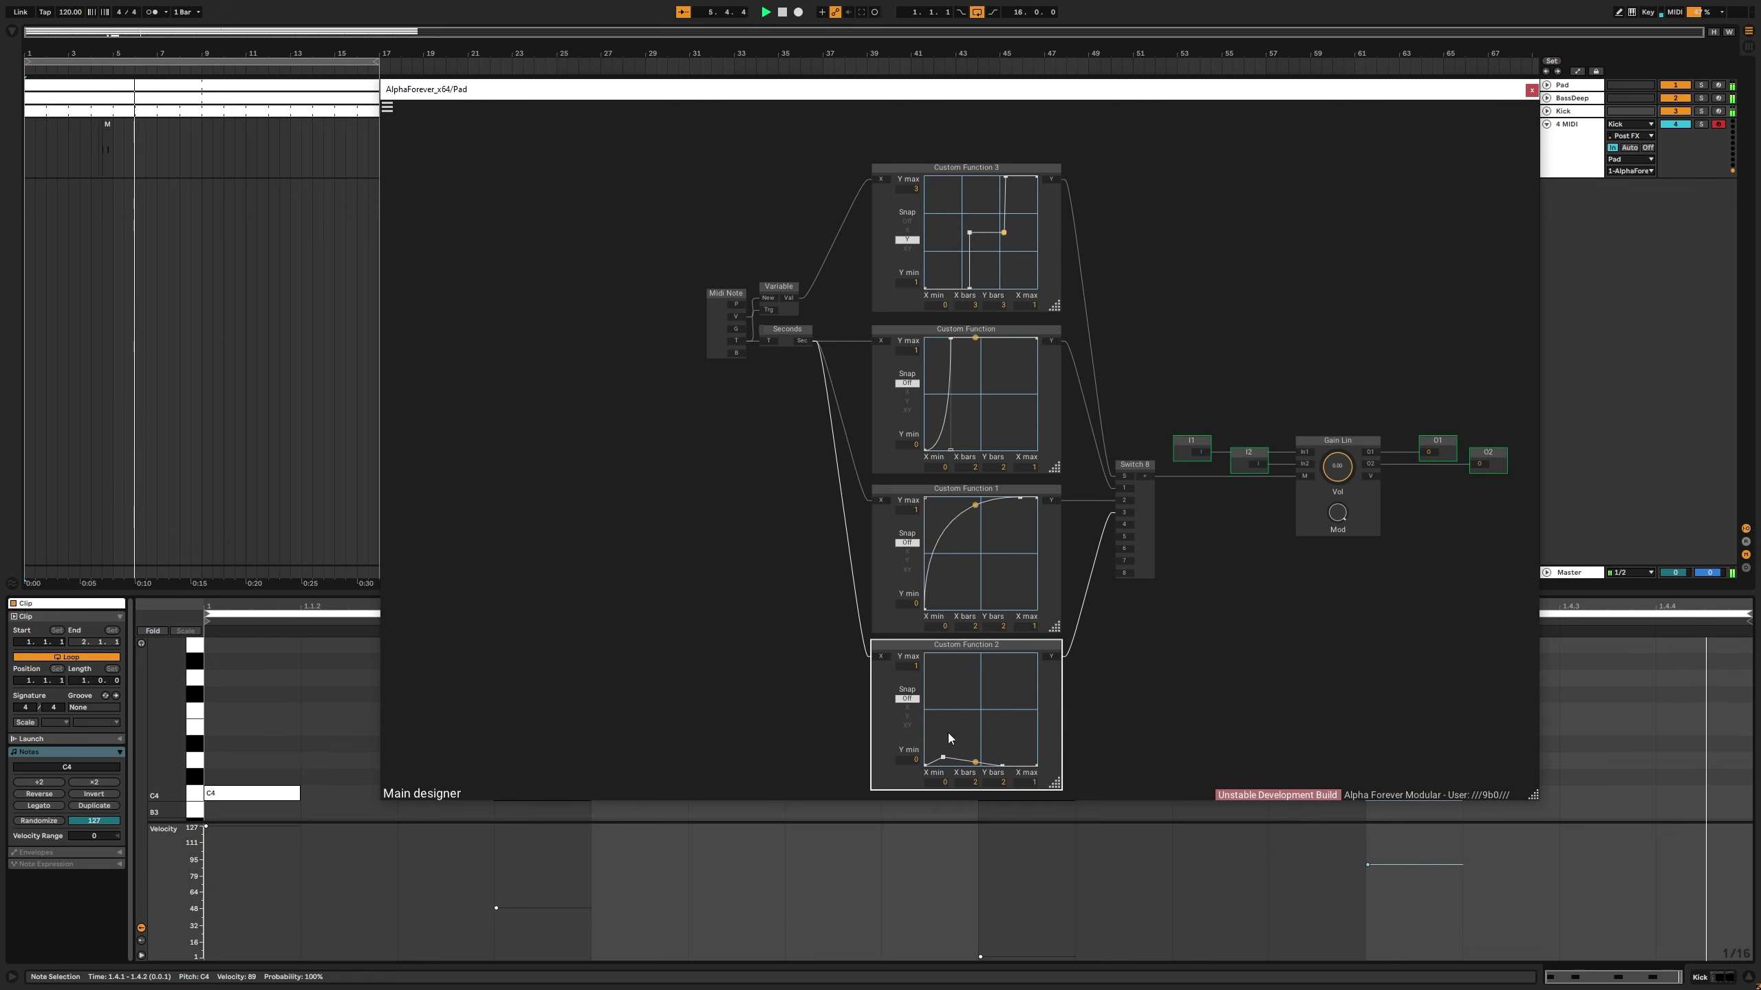
click(944, 758)
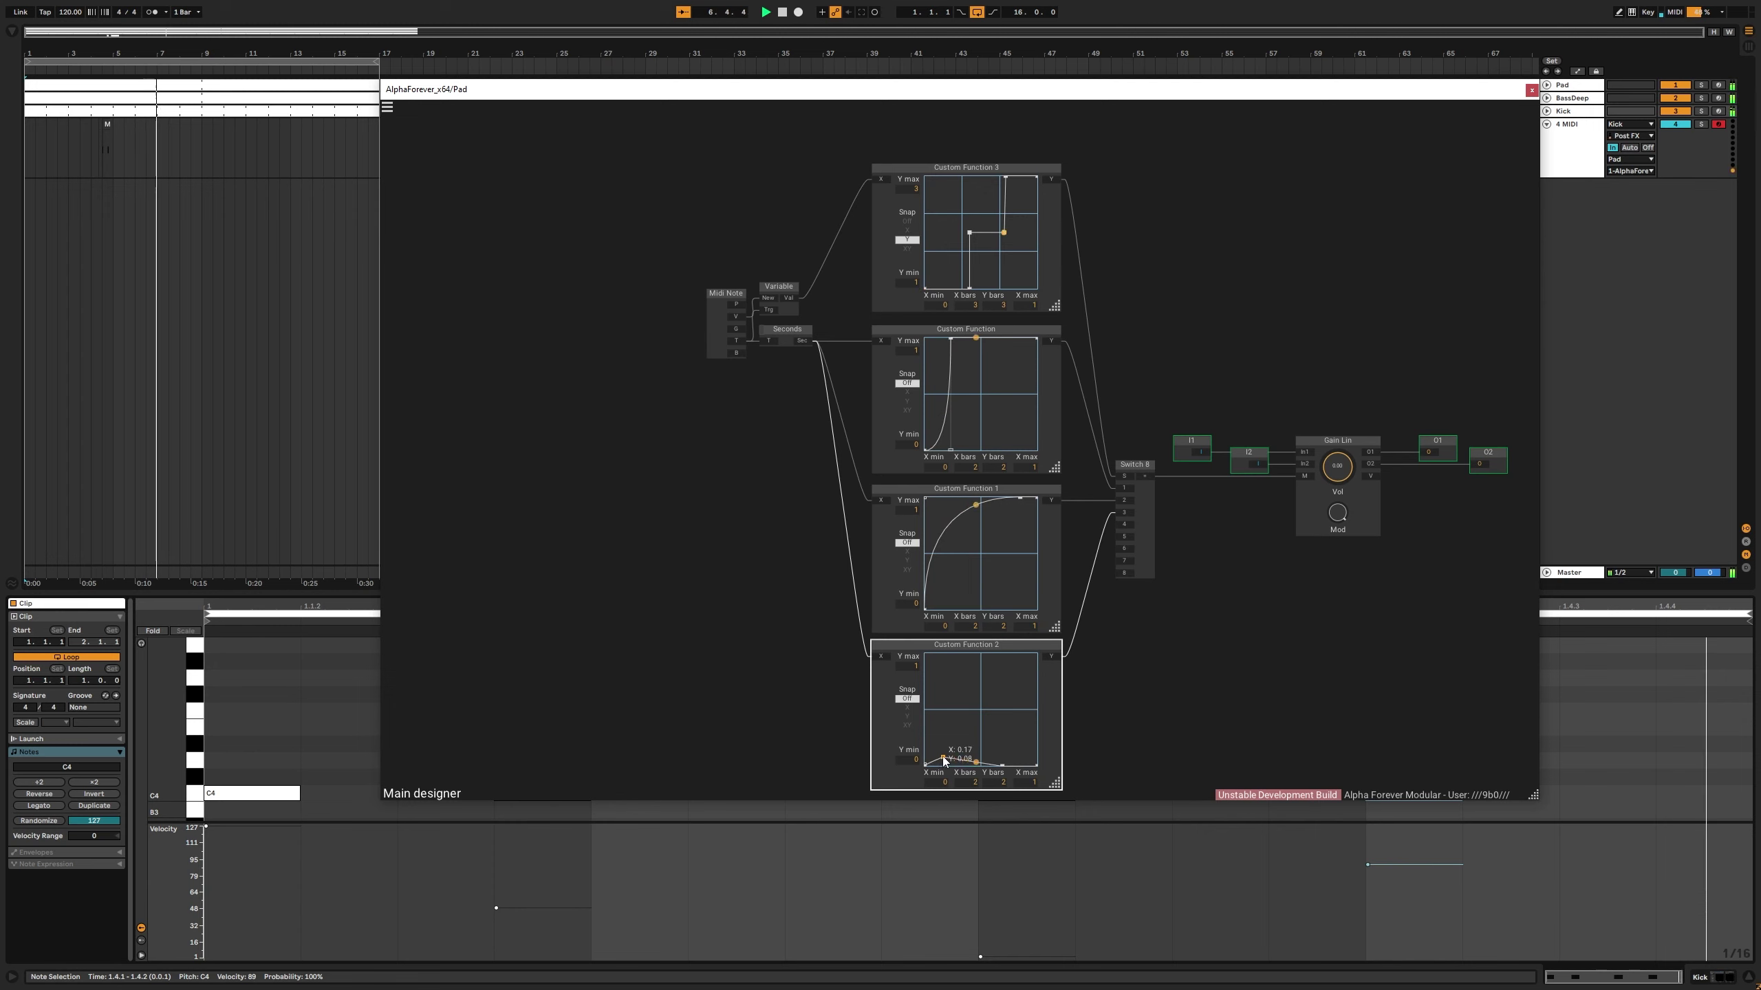
double_click(943, 758)
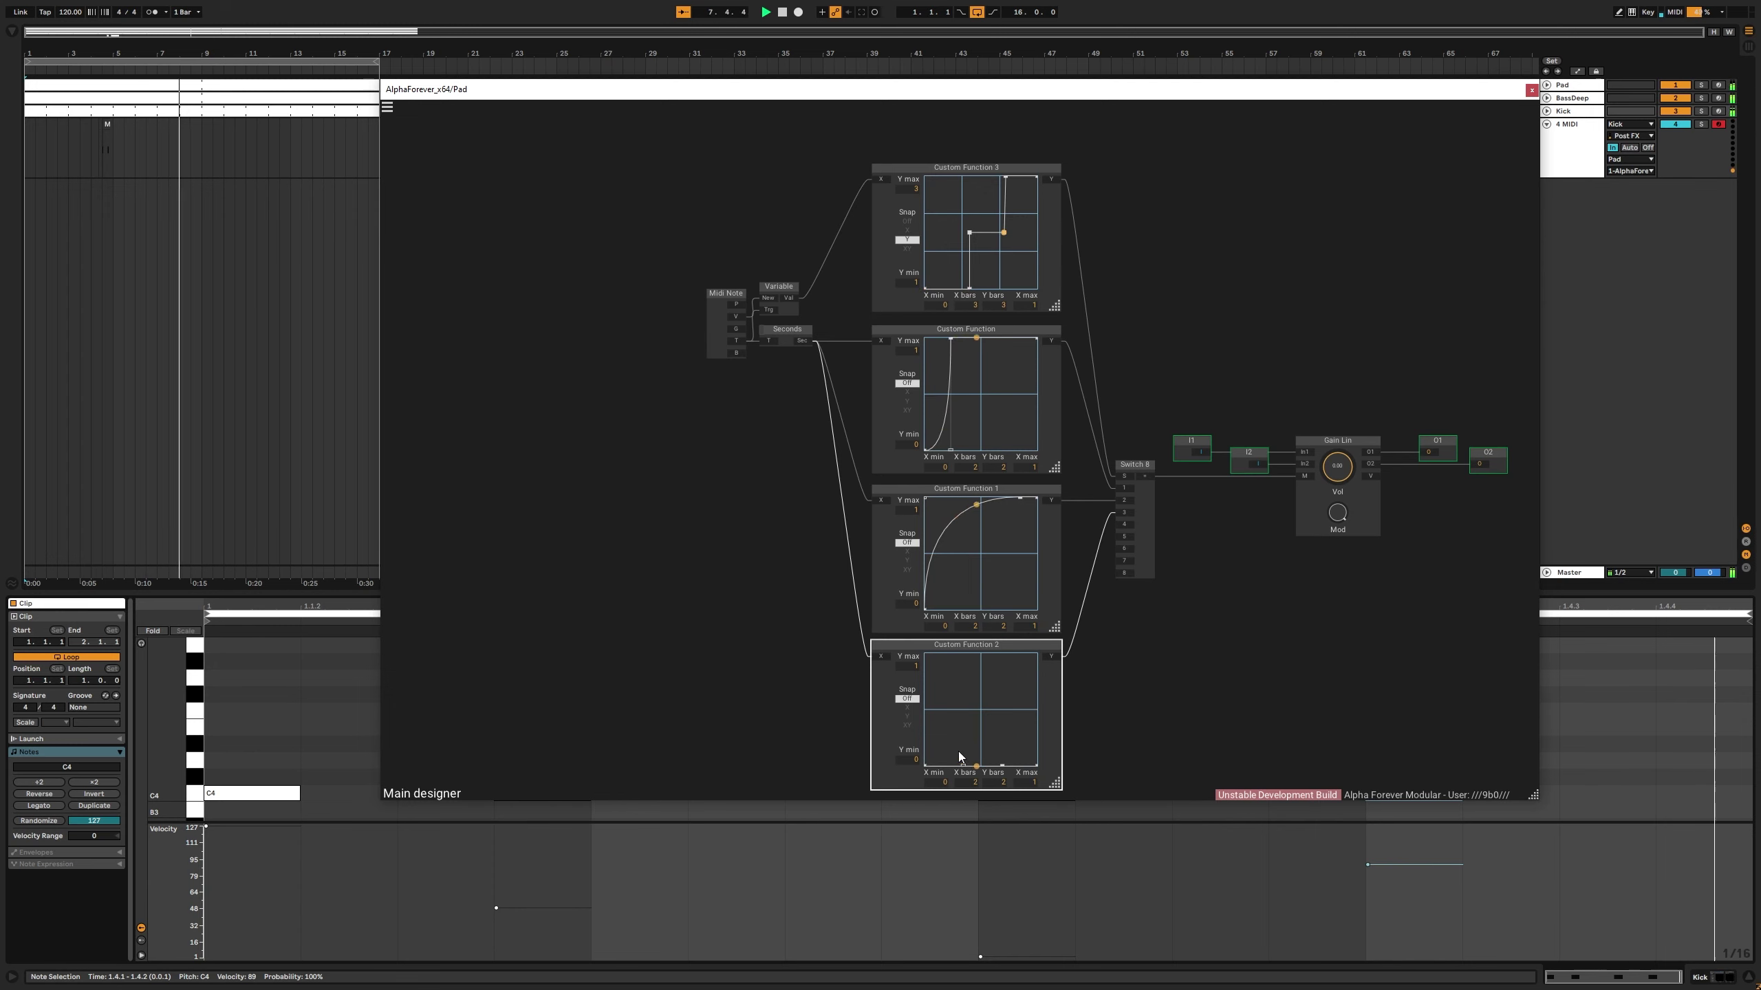
Step: Shape Custom Function 2 as a rounded rise to 1 near mid-range followed by a steep curved drop to 0
drag(965, 766, 965, 655)
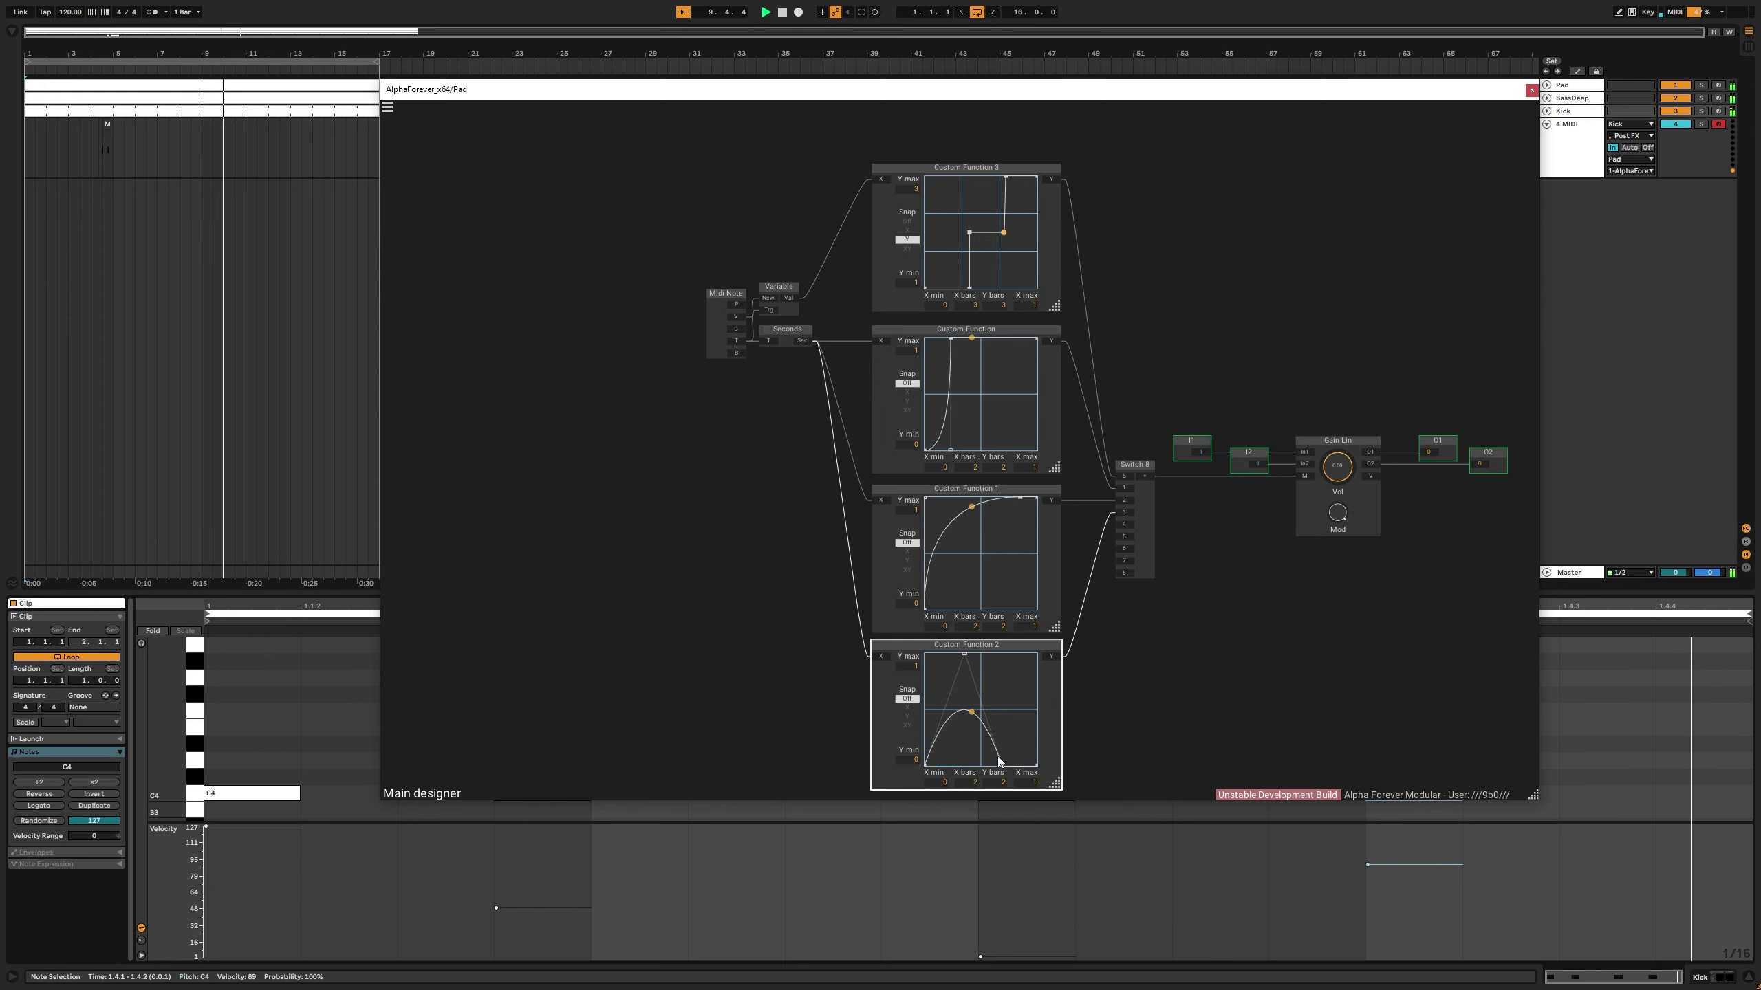
double_click(965, 707)
drag(965, 707, 901, 639)
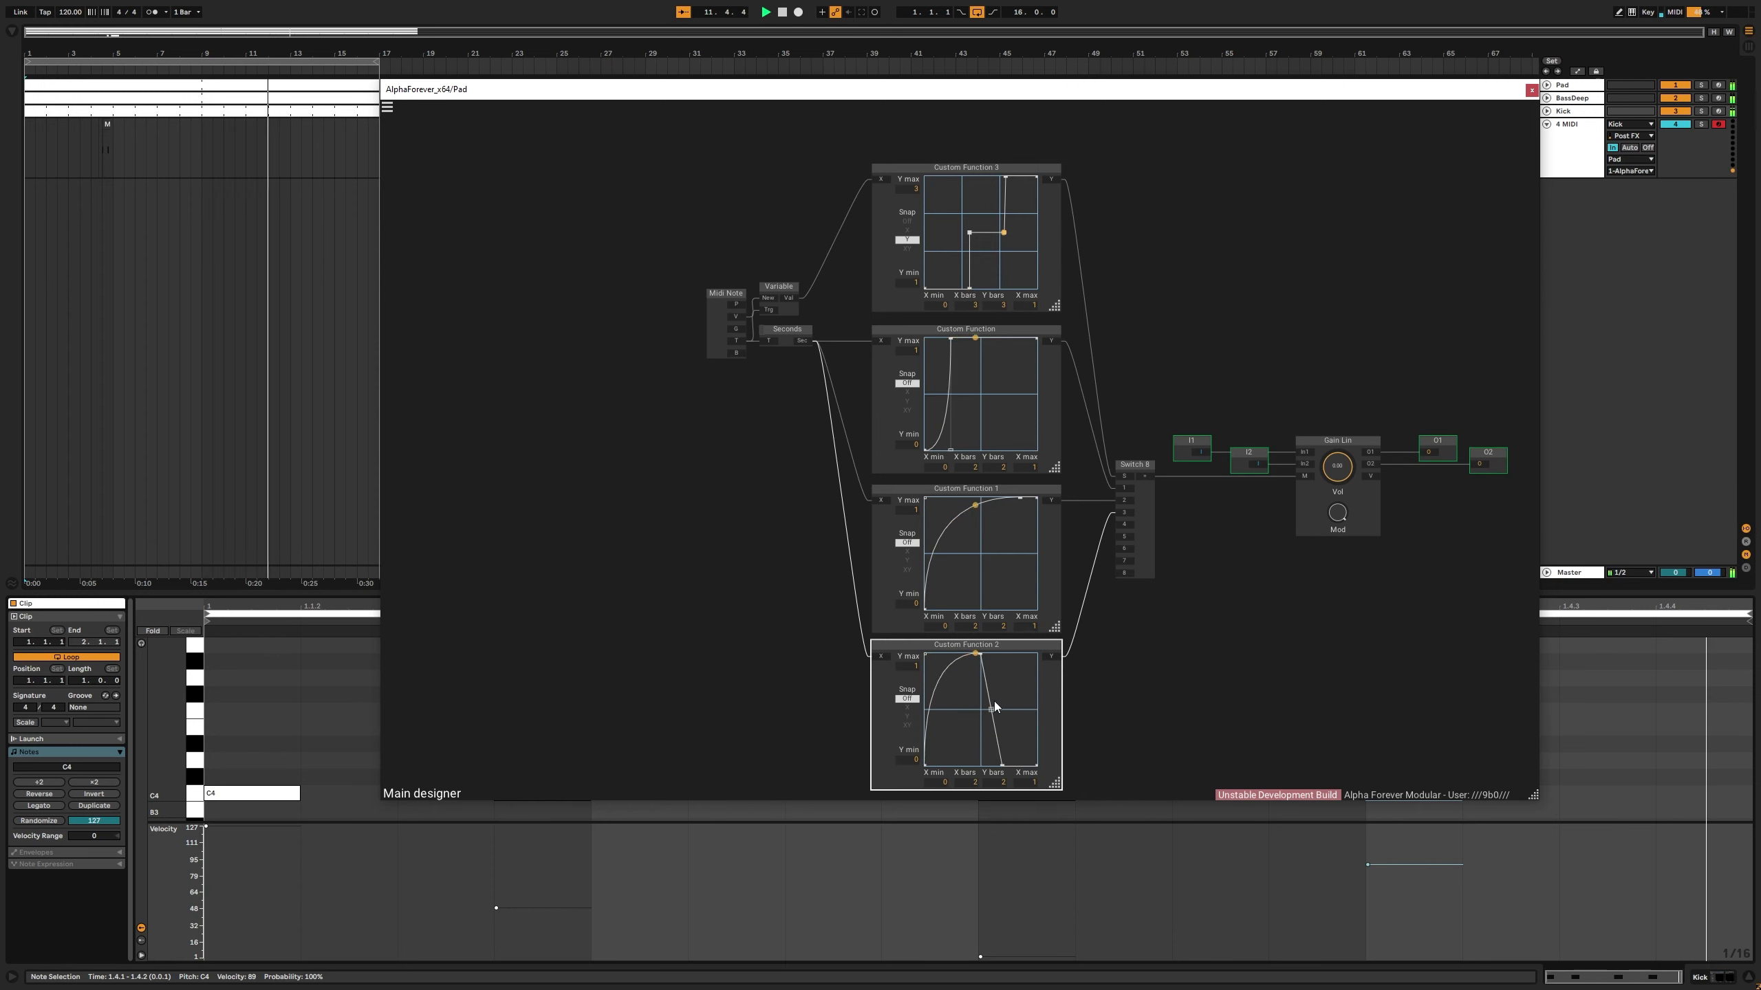
drag(991, 706, 963, 744)
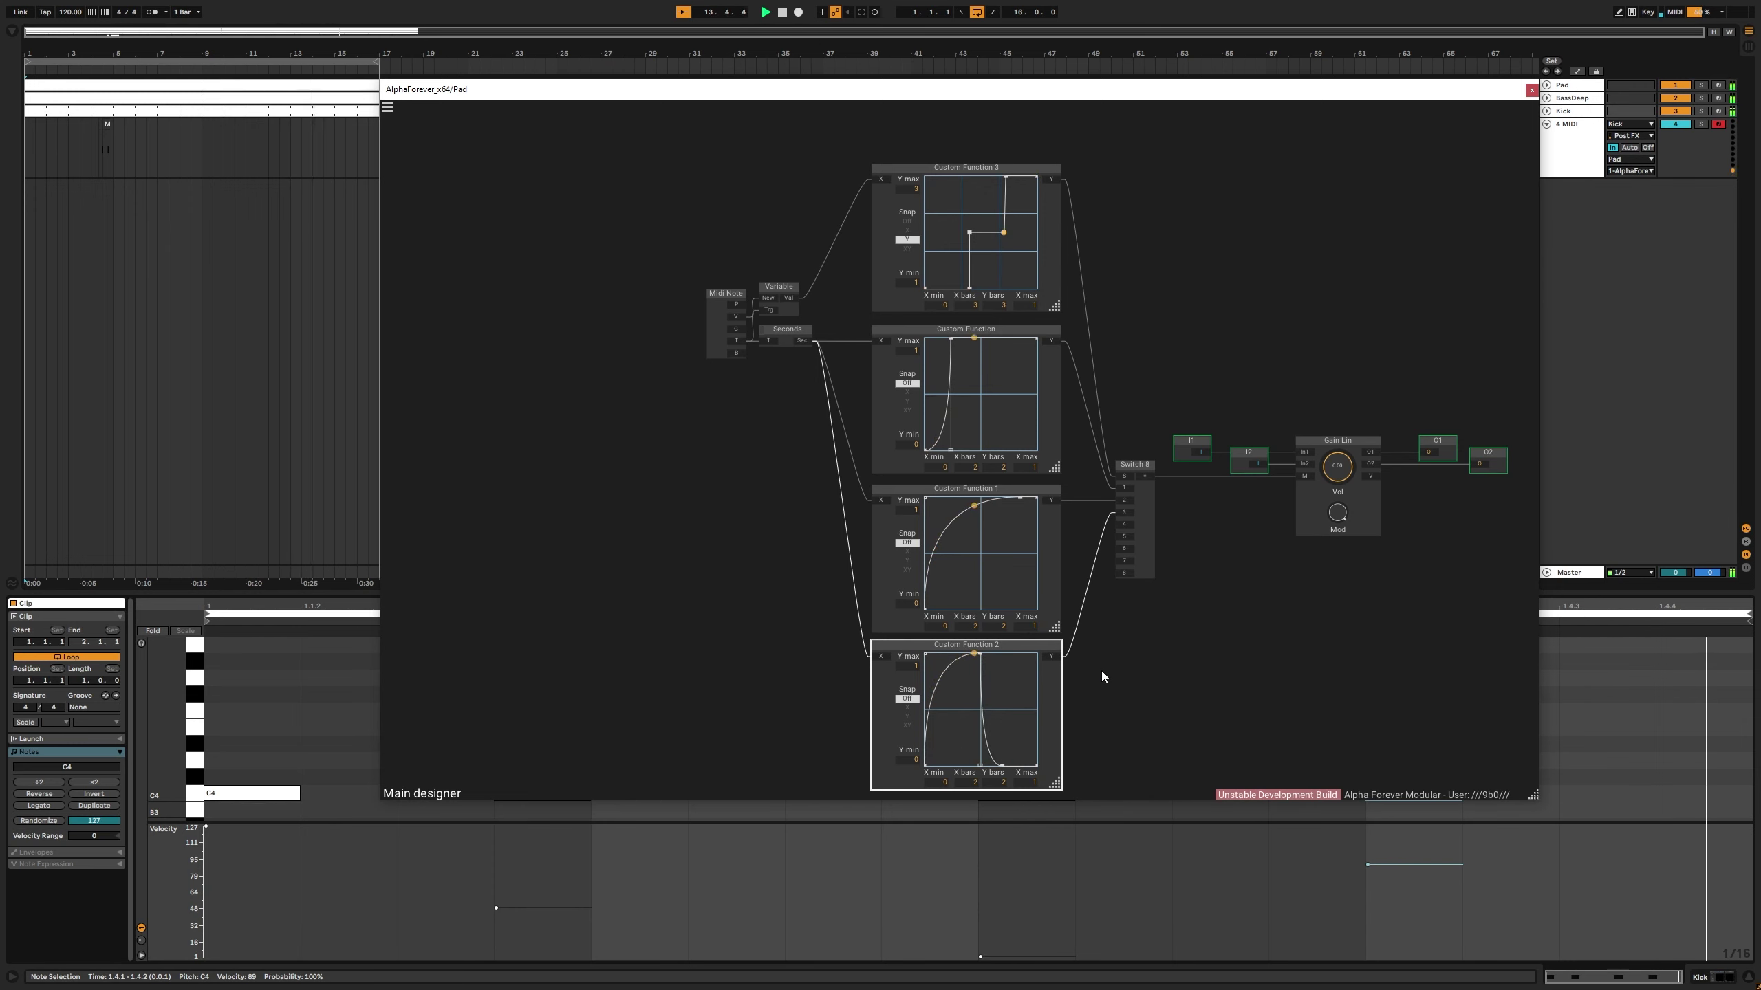
Step: Set Custom Function 2's X max to 0.5
double_click(1031, 782)
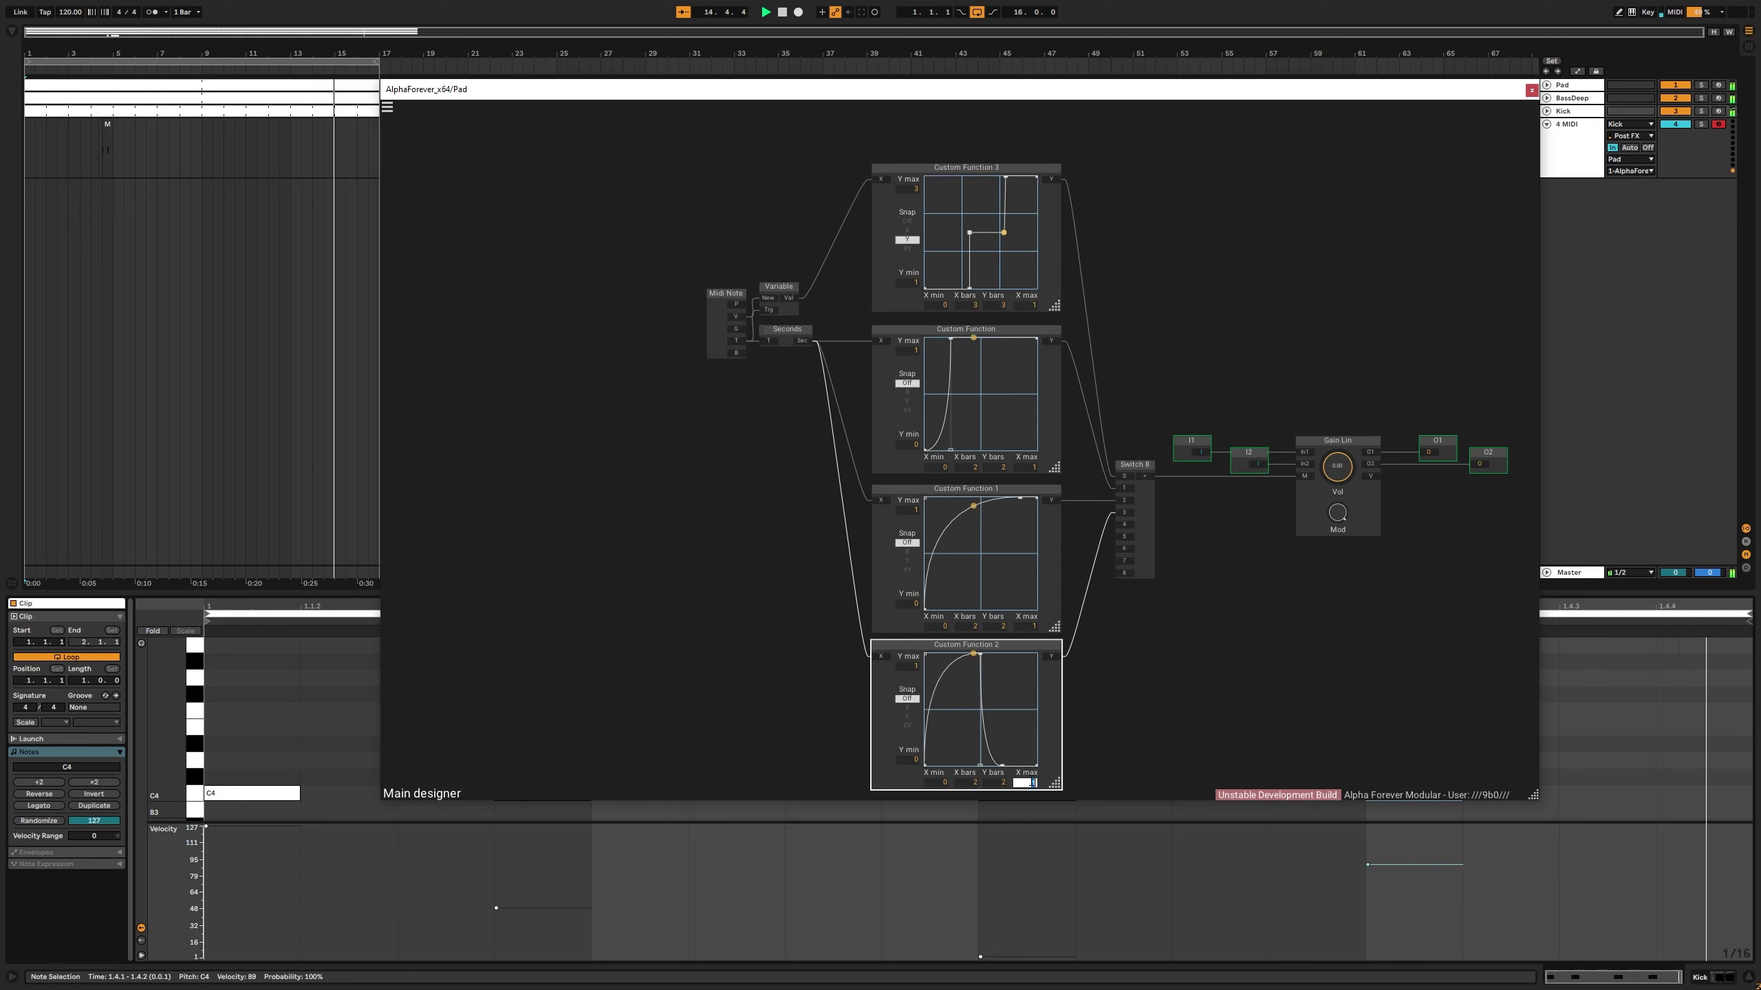
text(0)
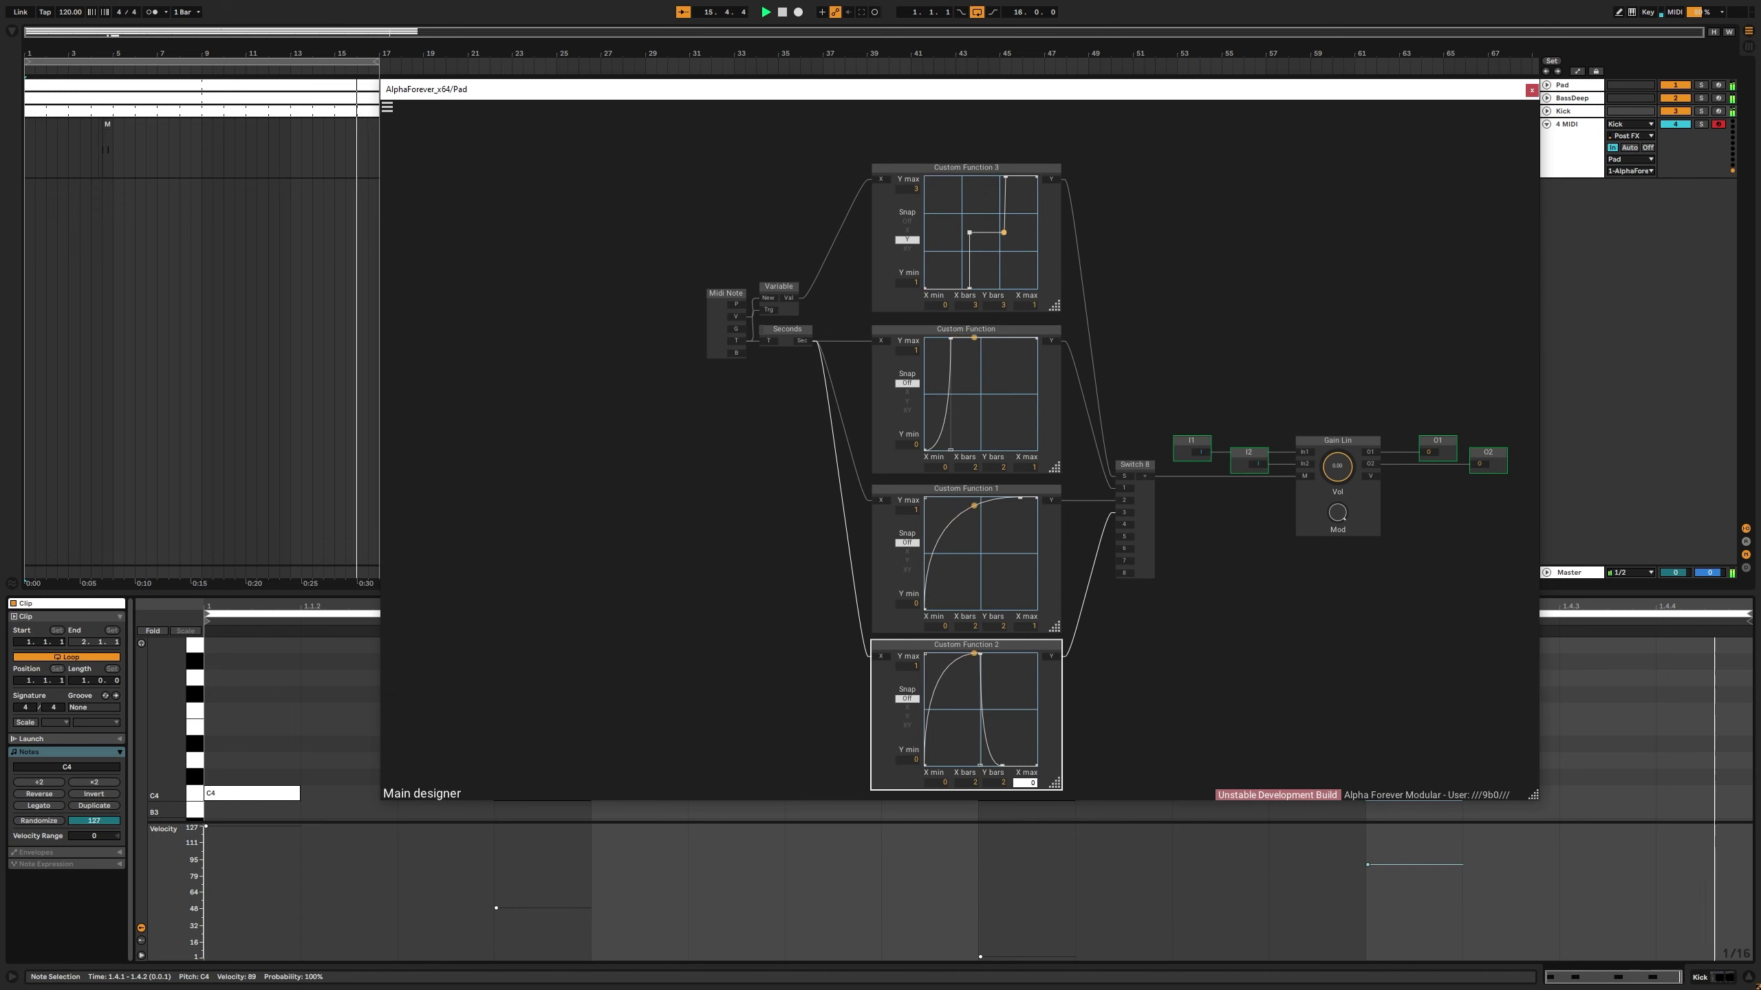
text(.5)
click(1123, 749)
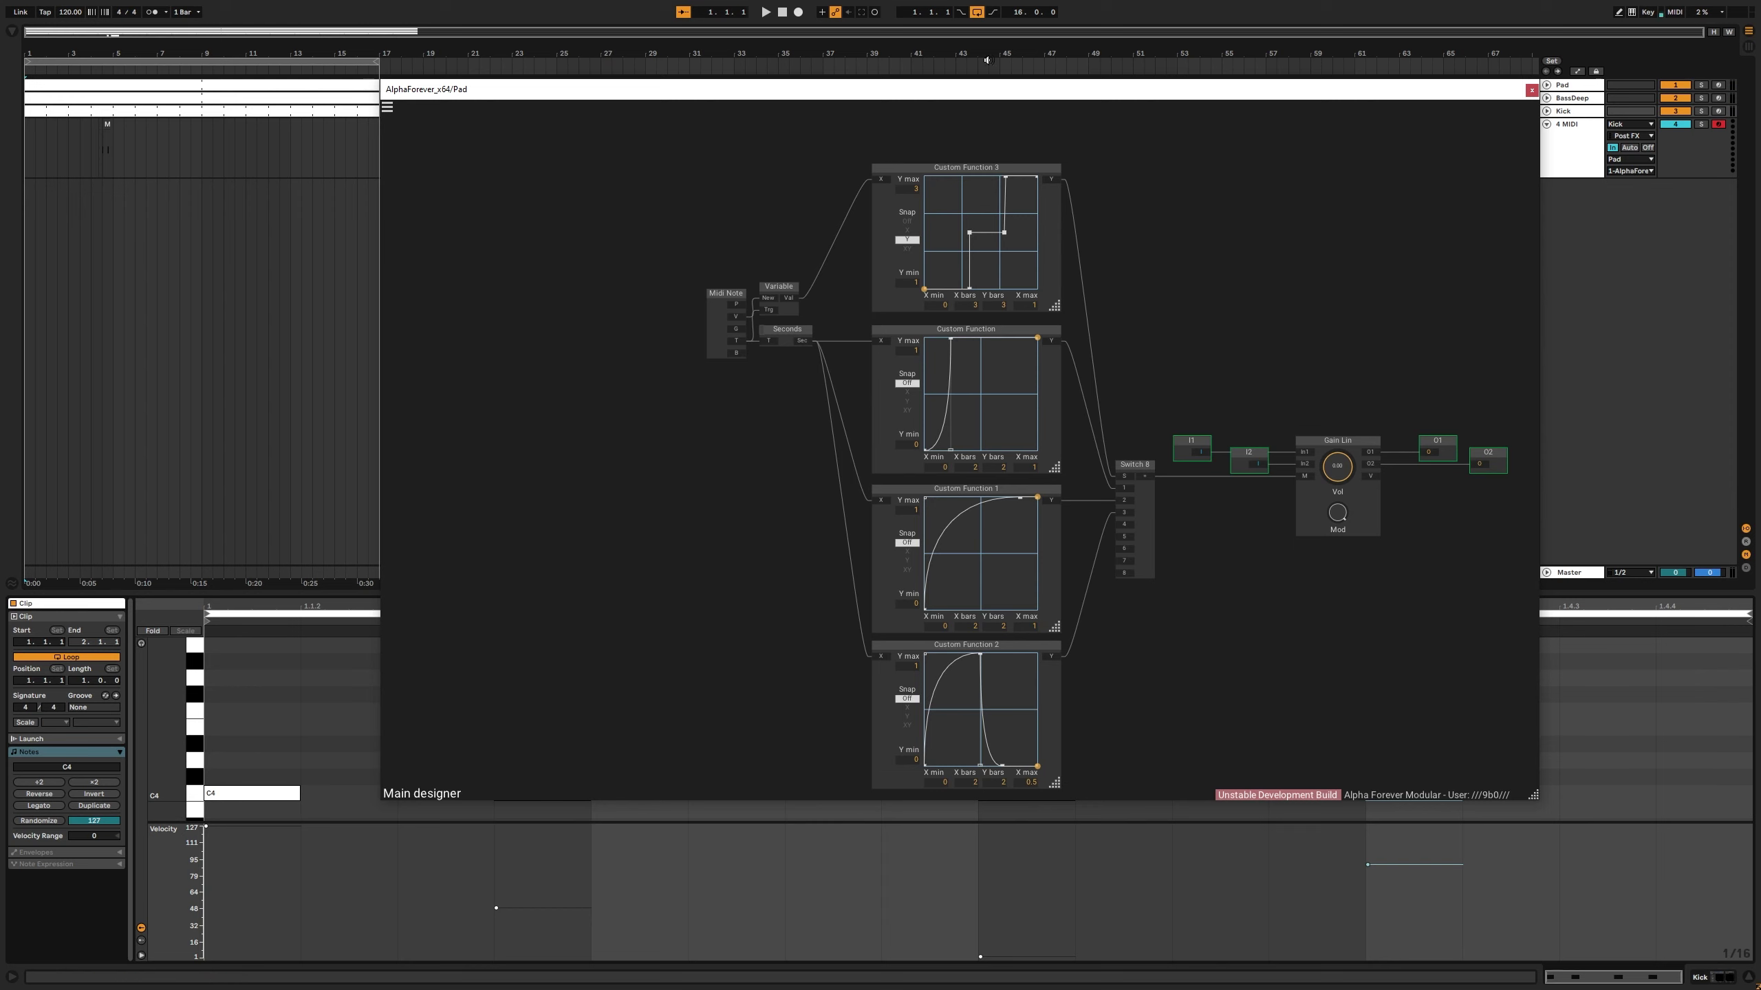
Step: Move Switch 8 closer to the Custom Function modules to tidy the patch
drag(1188, 654, 1140, 637)
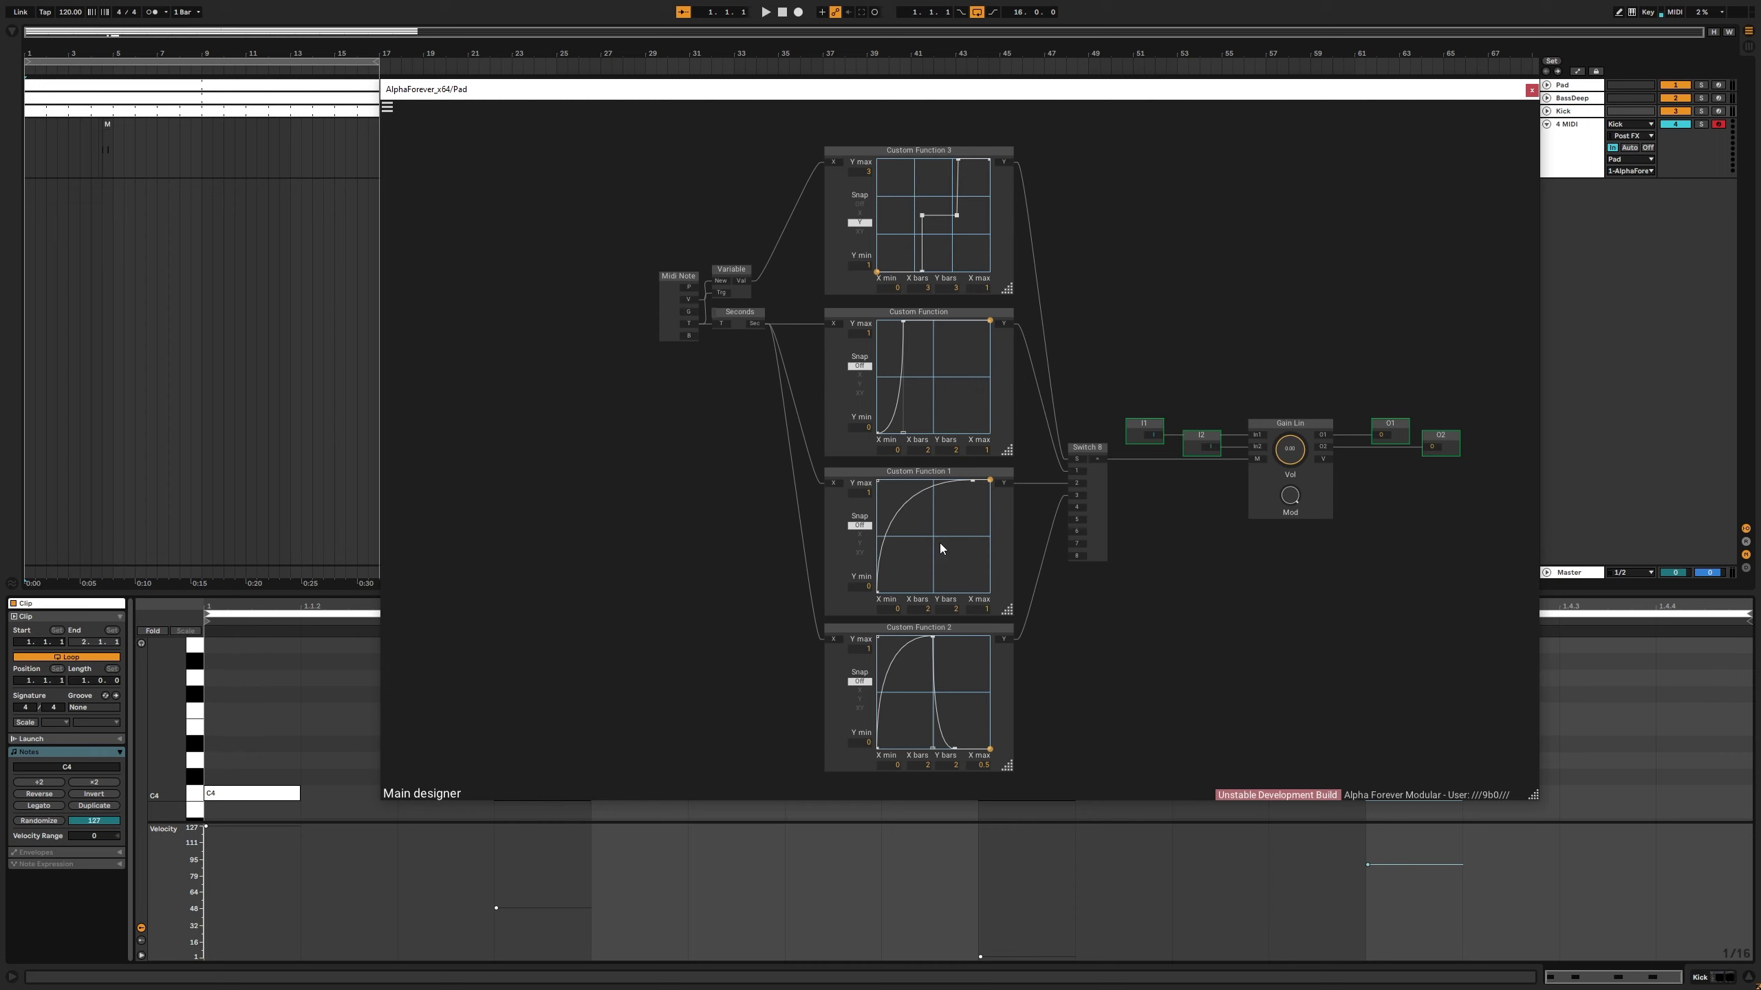
drag(1169, 666, 1115, 668)
drag(1031, 450, 990, 455)
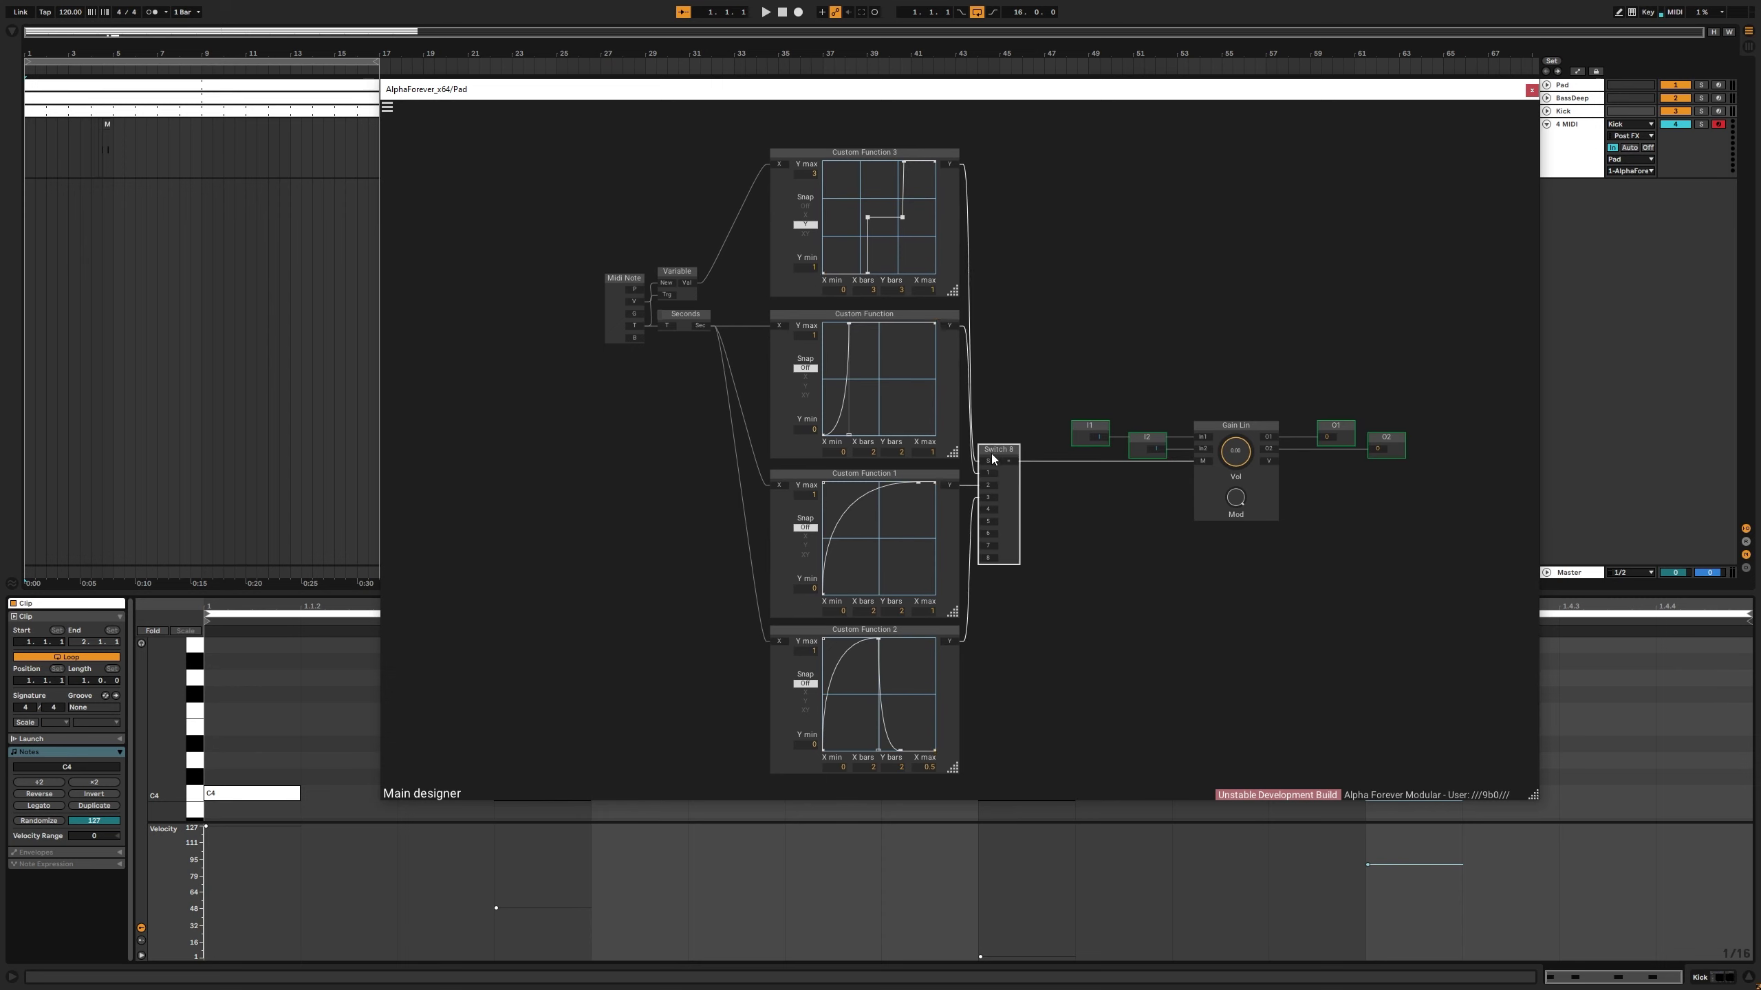
scroll(1037, 379, down, 2)
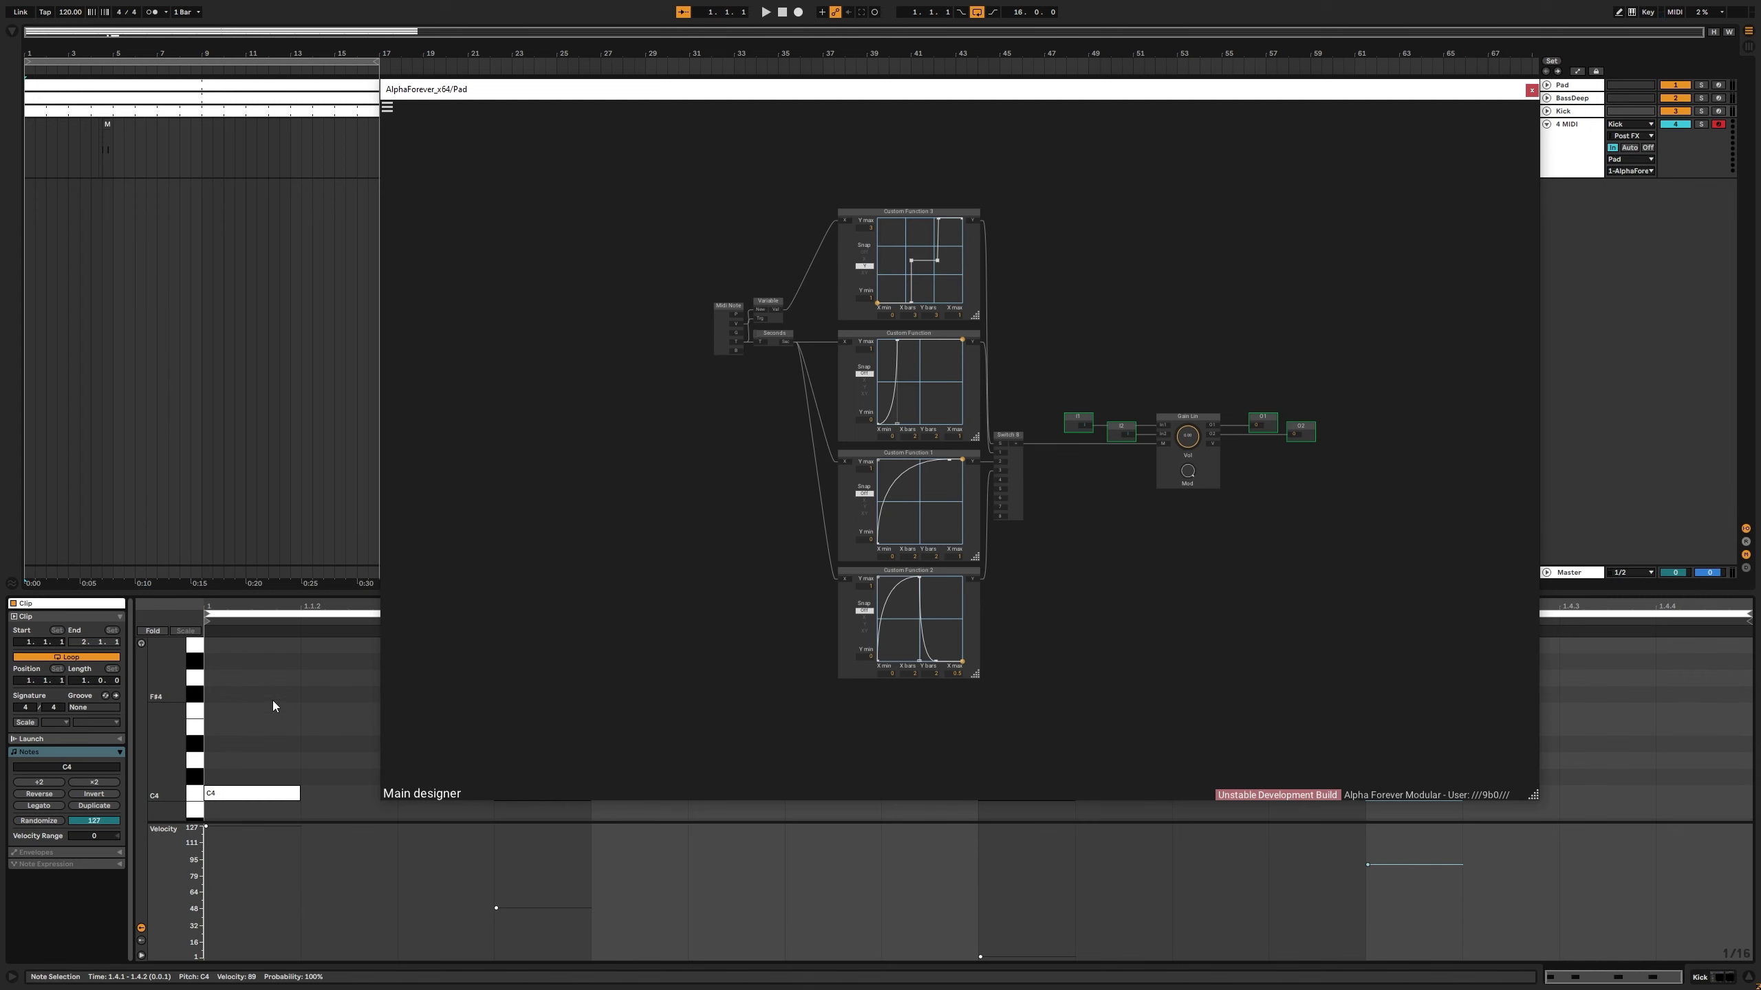
Step: Open the Kick track's Alpha Forever instrument to examine its patch, and close its window
click(1578, 115)
click(45, 838)
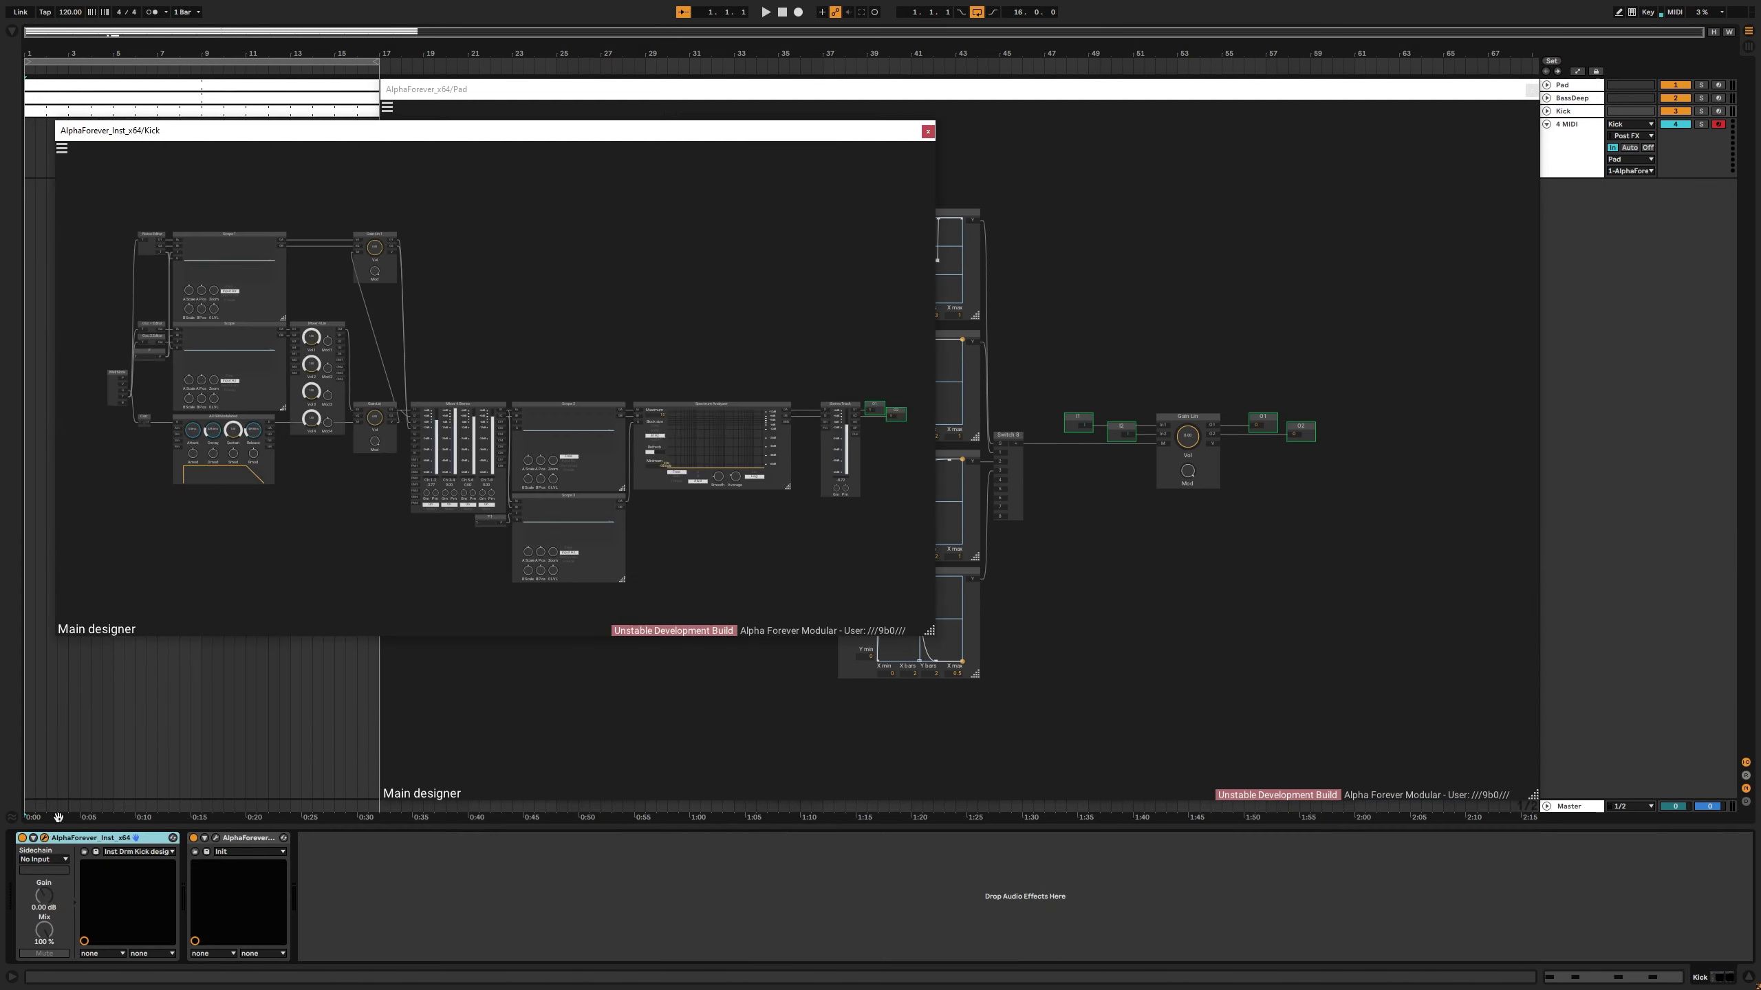
scroll(137, 383, up, 2)
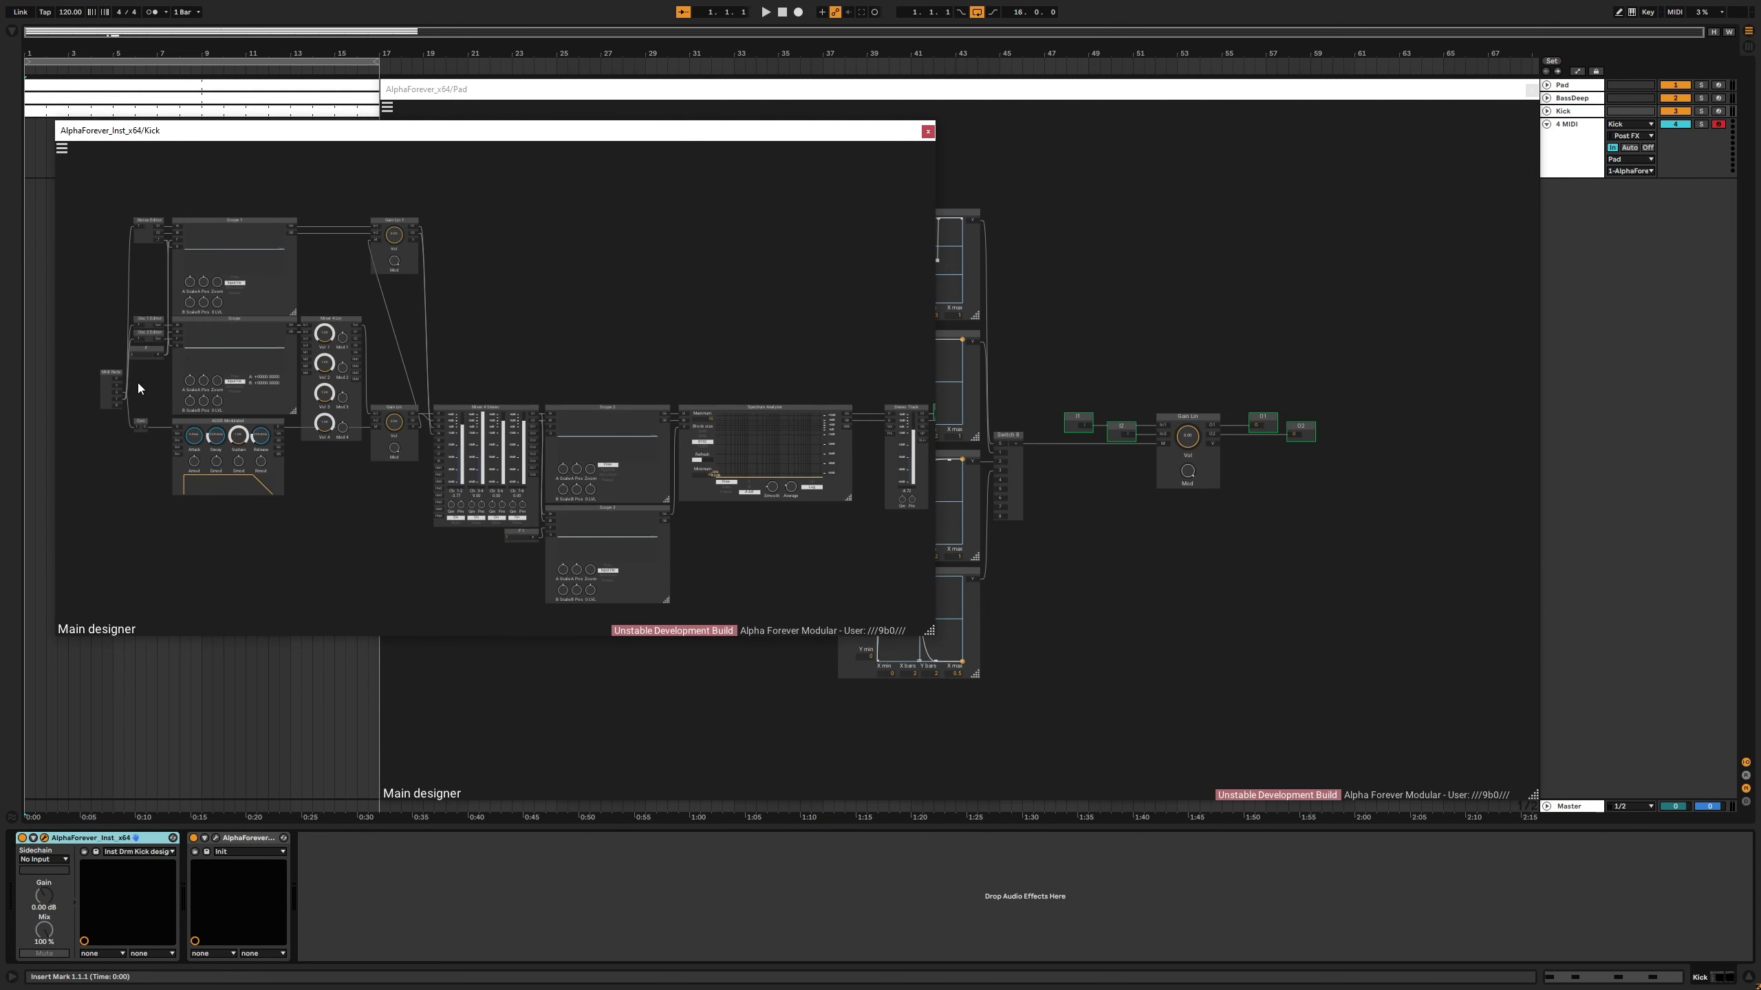
click(929, 132)
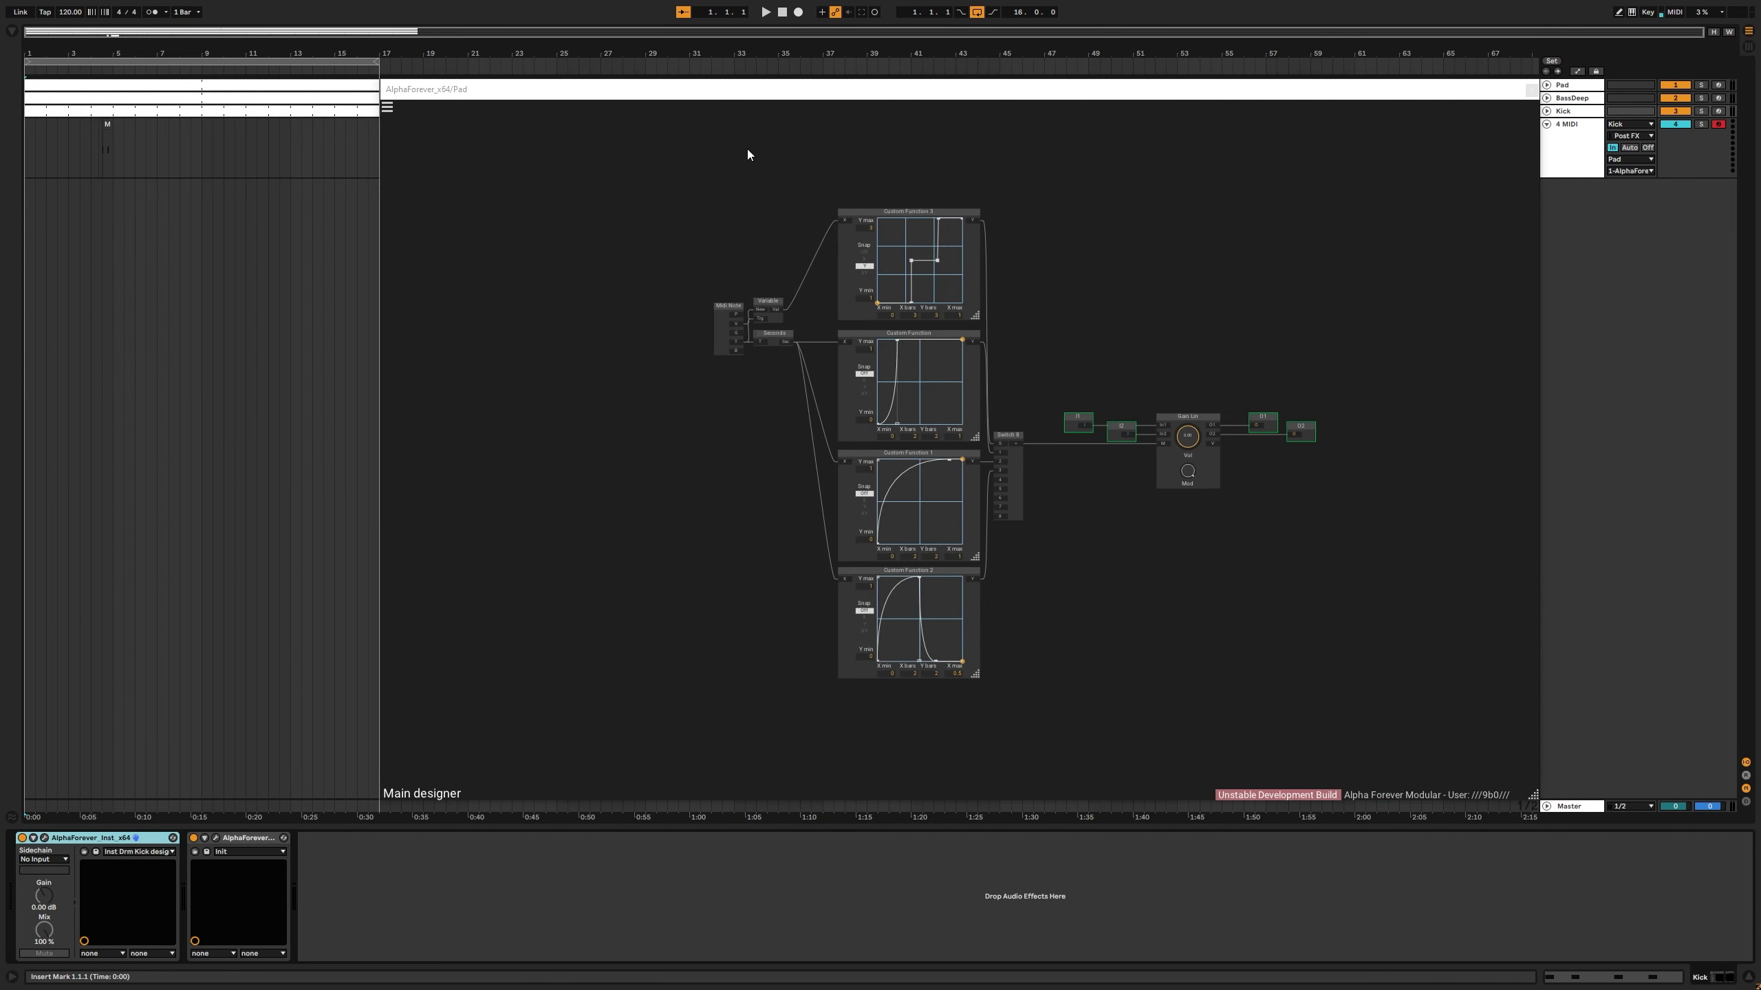
Step: Open the Kick clip's notes, close the Pad plugin window and transpose the second note up an octave to C5
double_click(106, 112)
click(1532, 90)
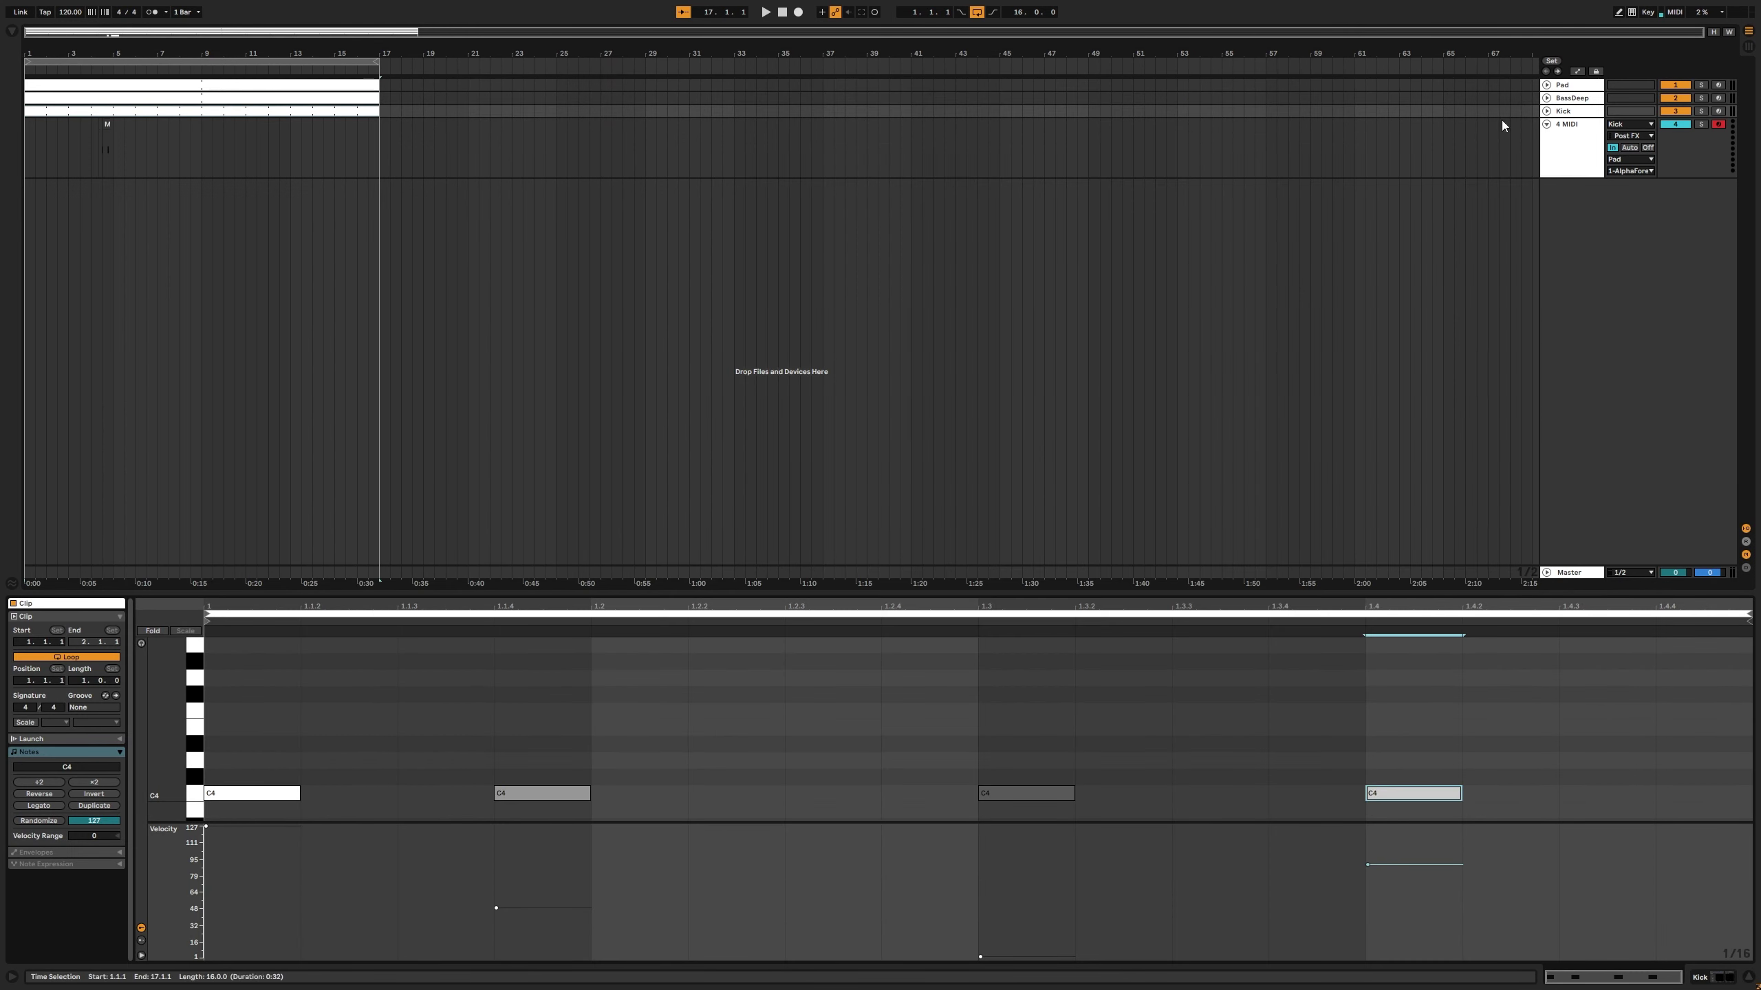
click(555, 793)
key(shift+Up)
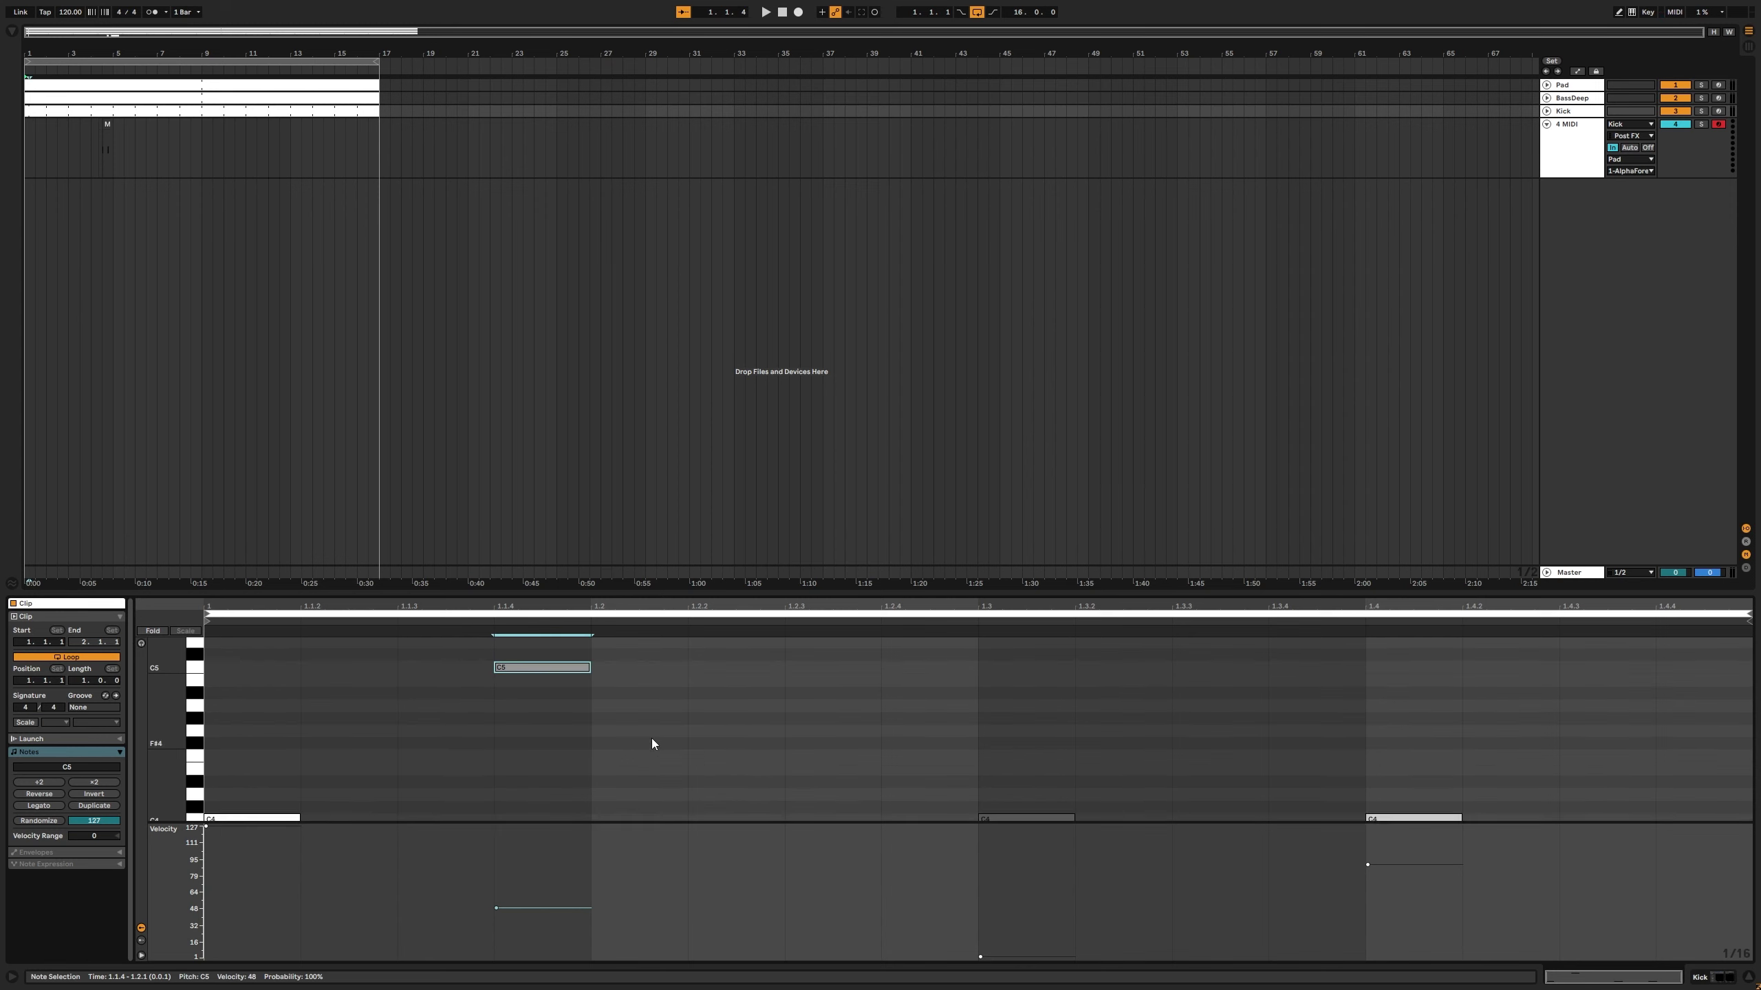
Step: Transpose the Kick clip's third note down an octave to C3 and the last note up two octaves to C6
drag(1001, 759, 1036, 822)
key(shift+Down)
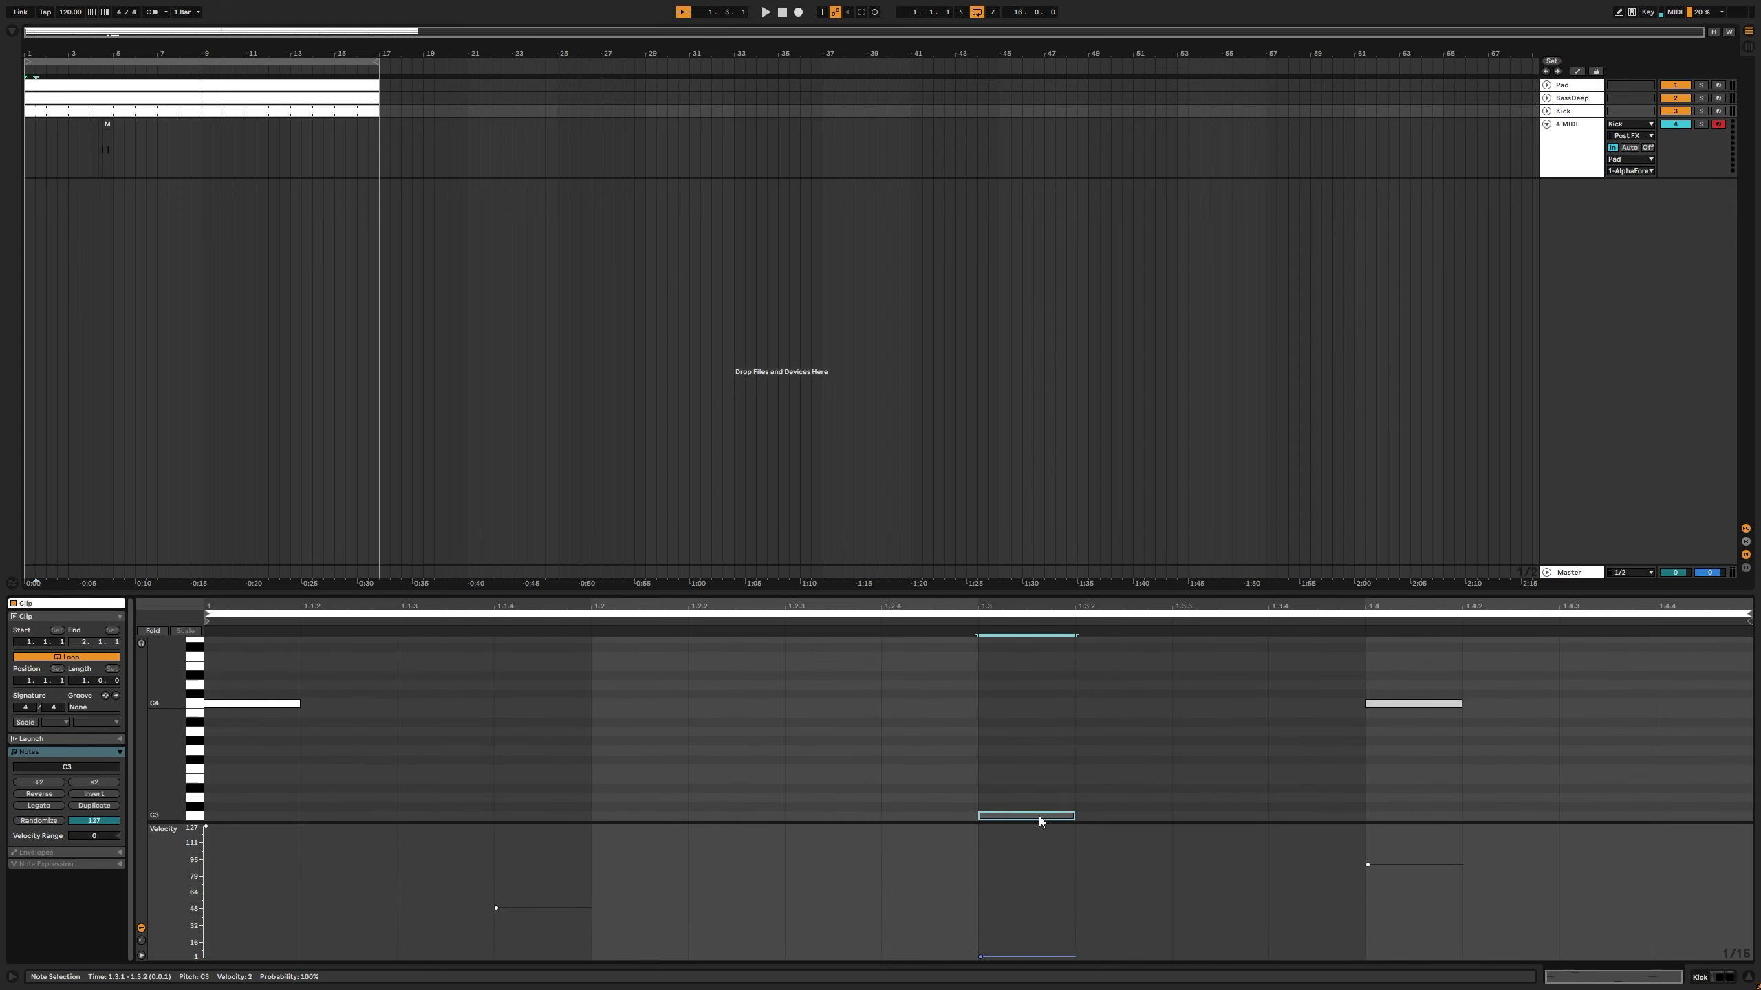
click(1418, 704)
key(shift+Up)
key(shift+Up)
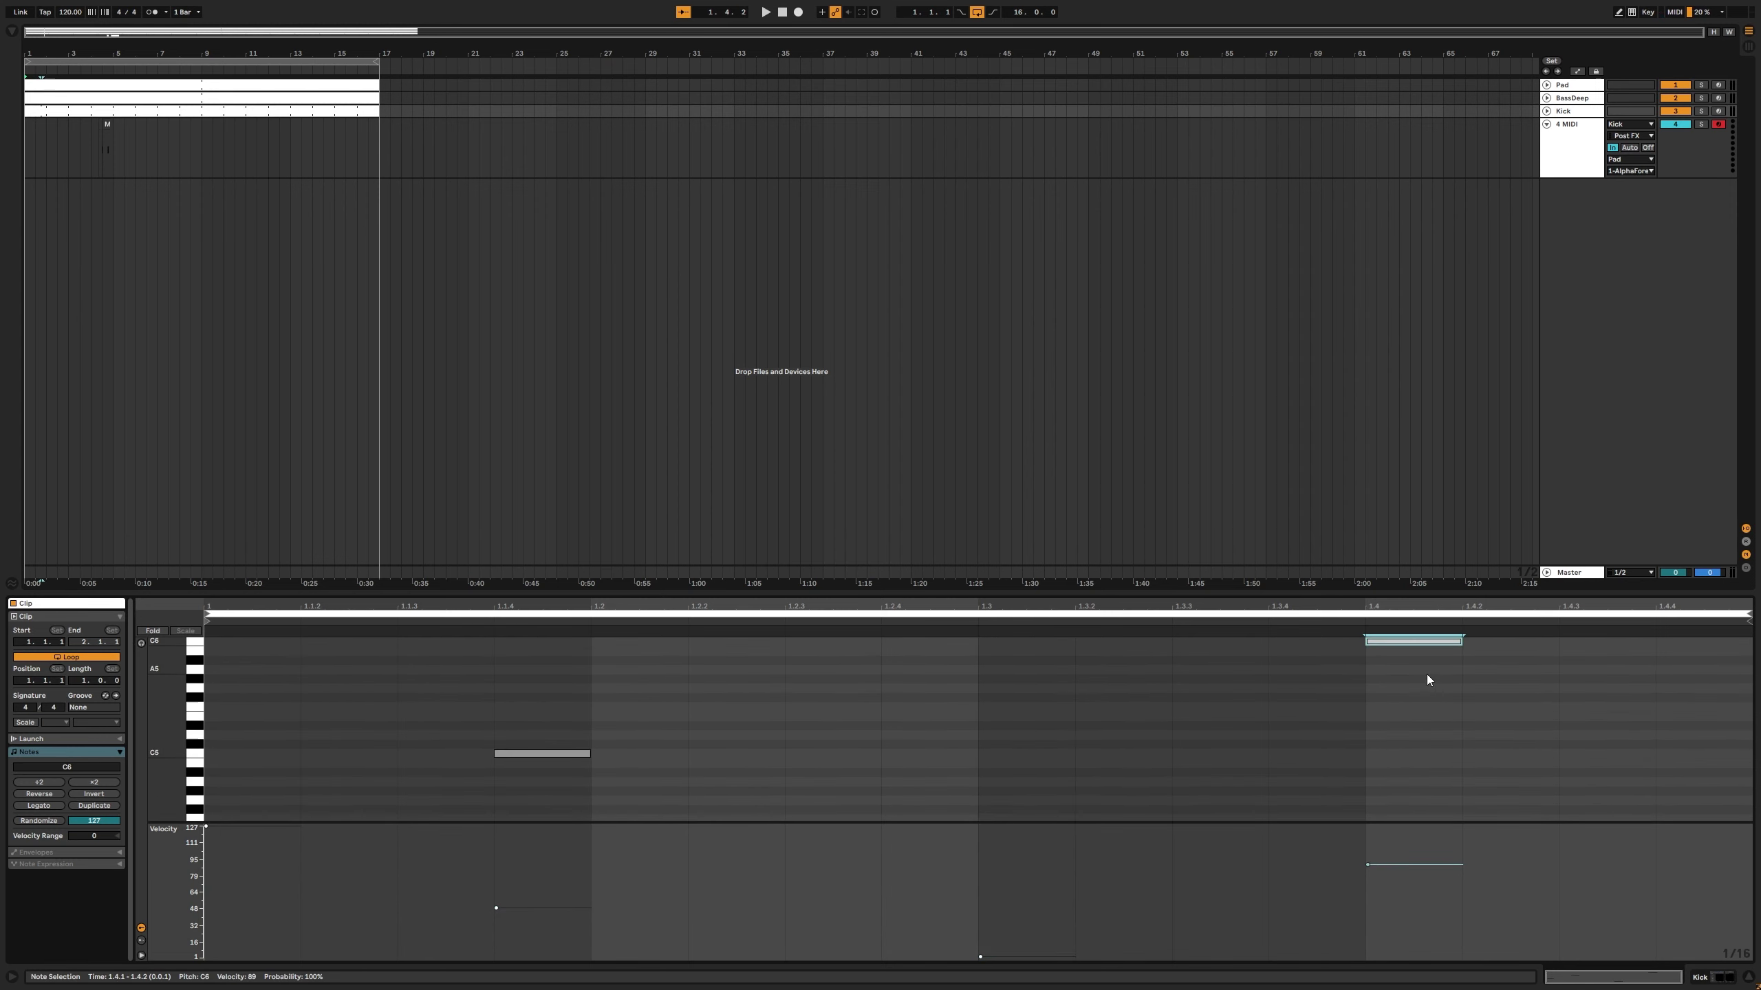
click(1169, 723)
Step: Rename the 4 MIDI track as CTRL
click(1547, 125)
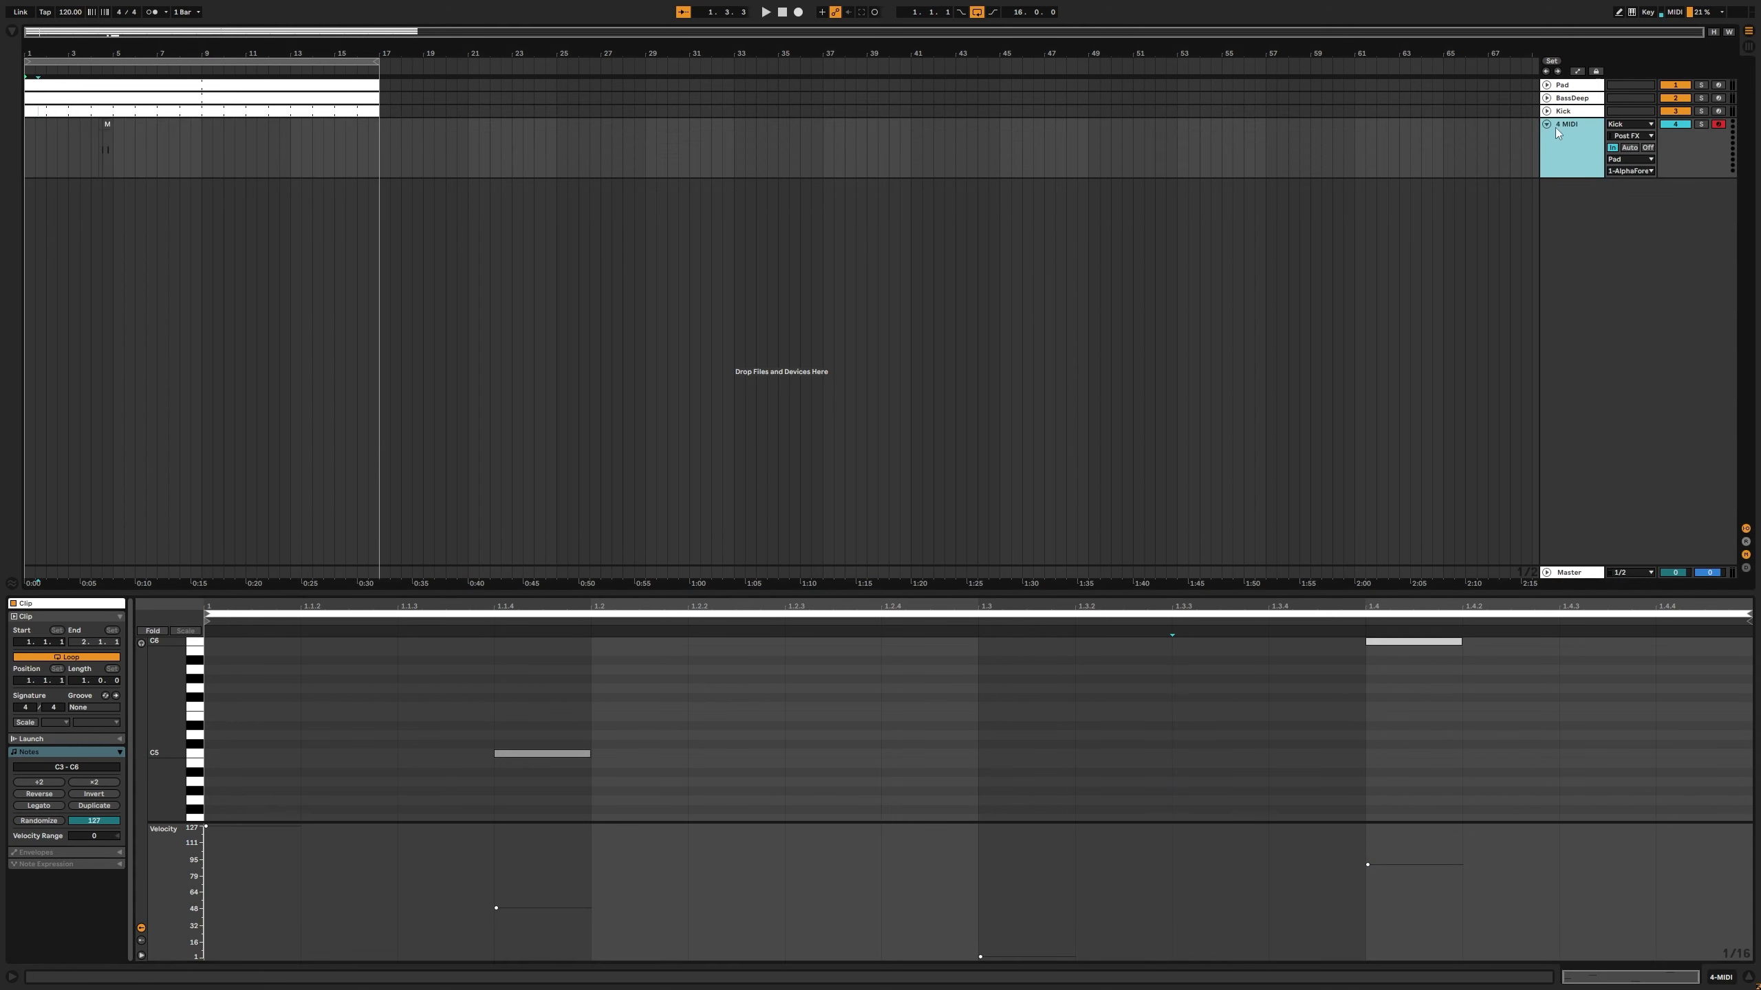
click(1562, 125)
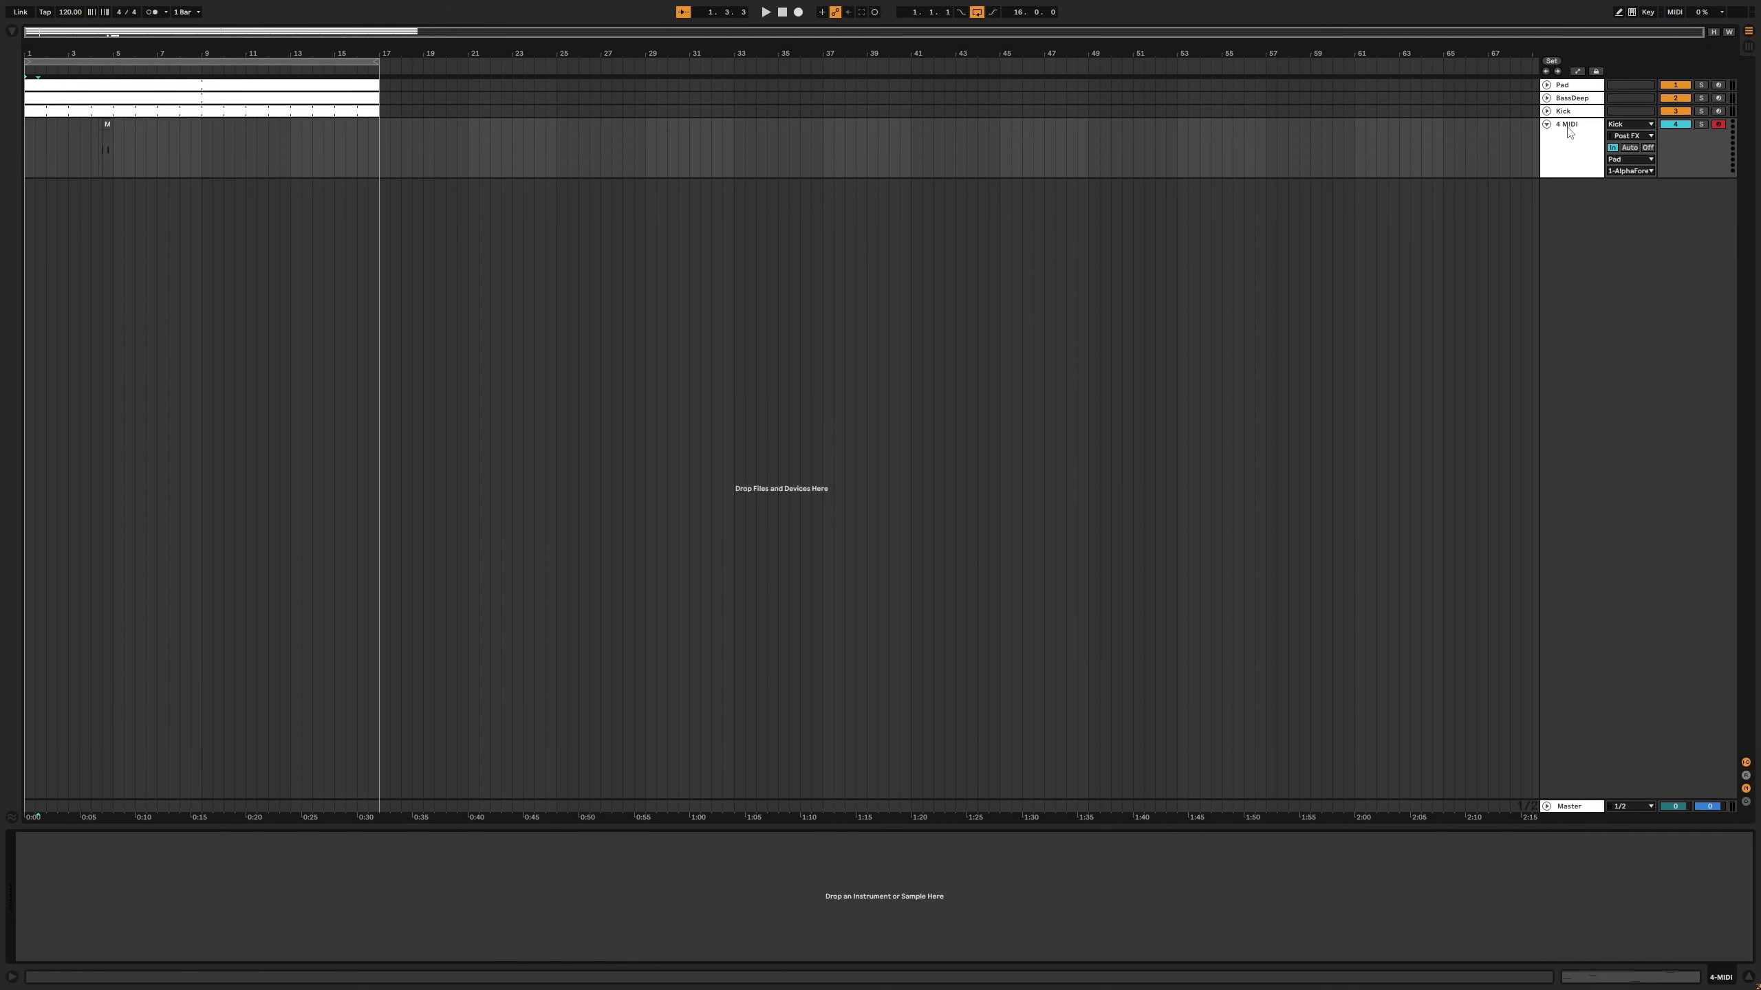
click(1568, 119)
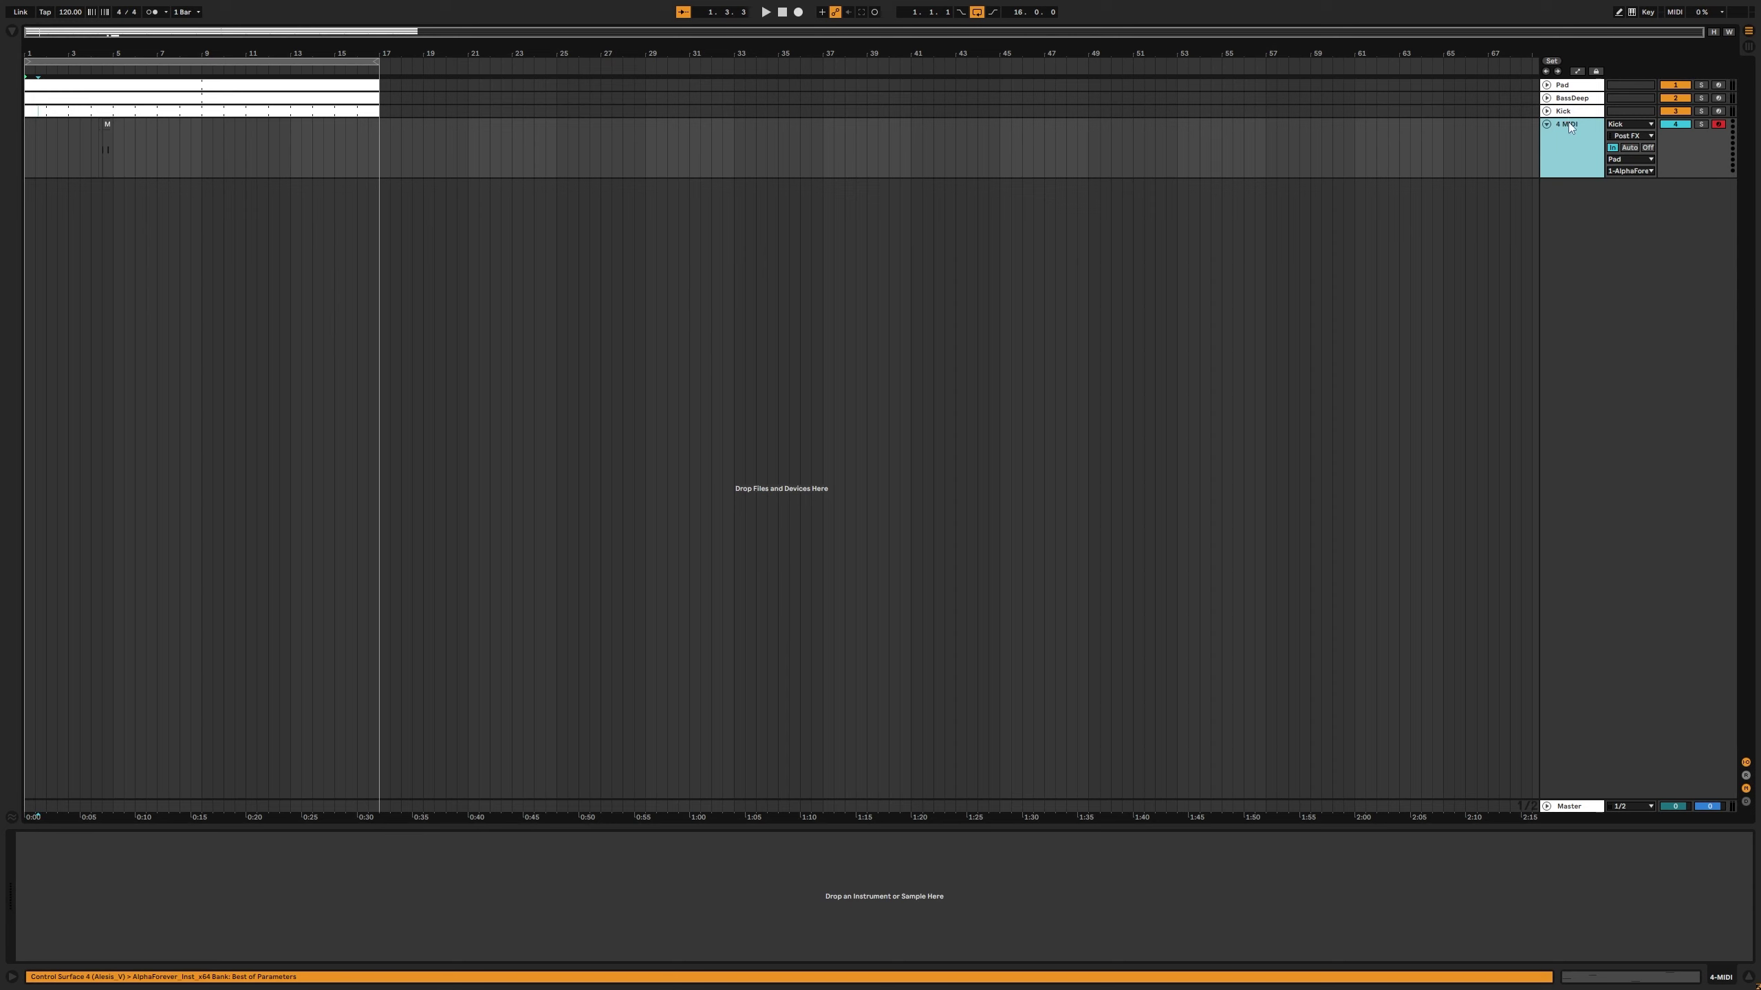
double_click(1567, 126)
text(CTRL)
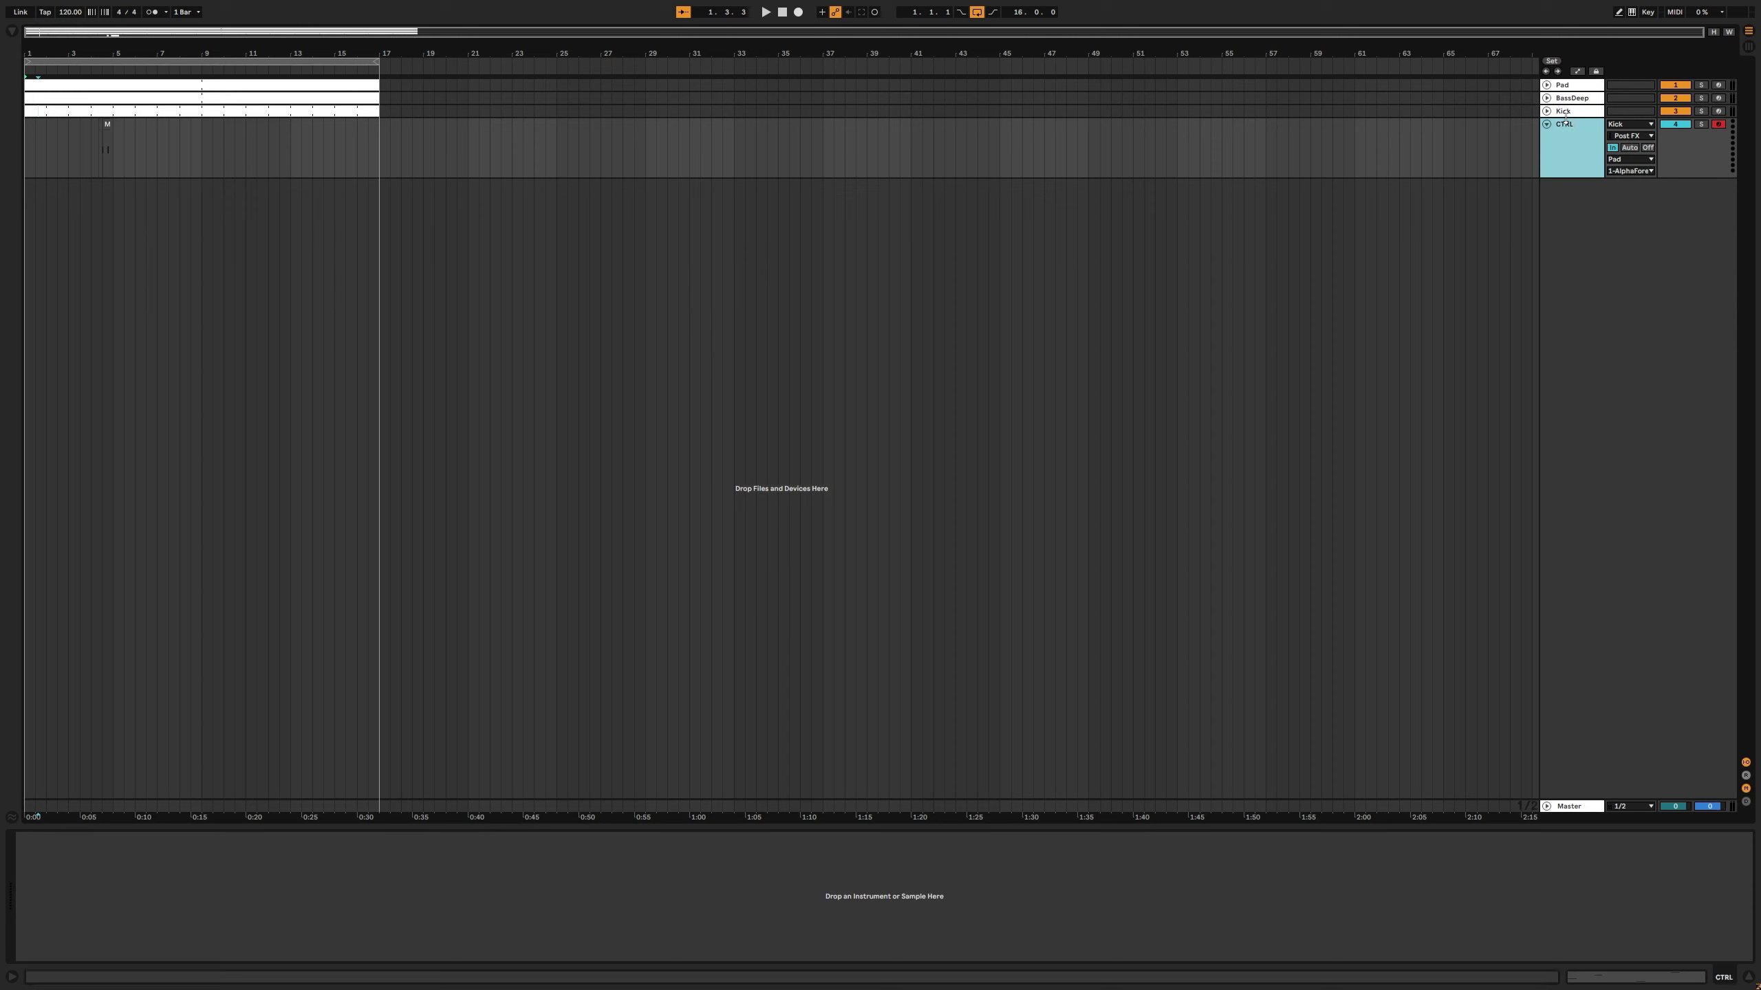
right_click(1577, 136)
click(773, 294)
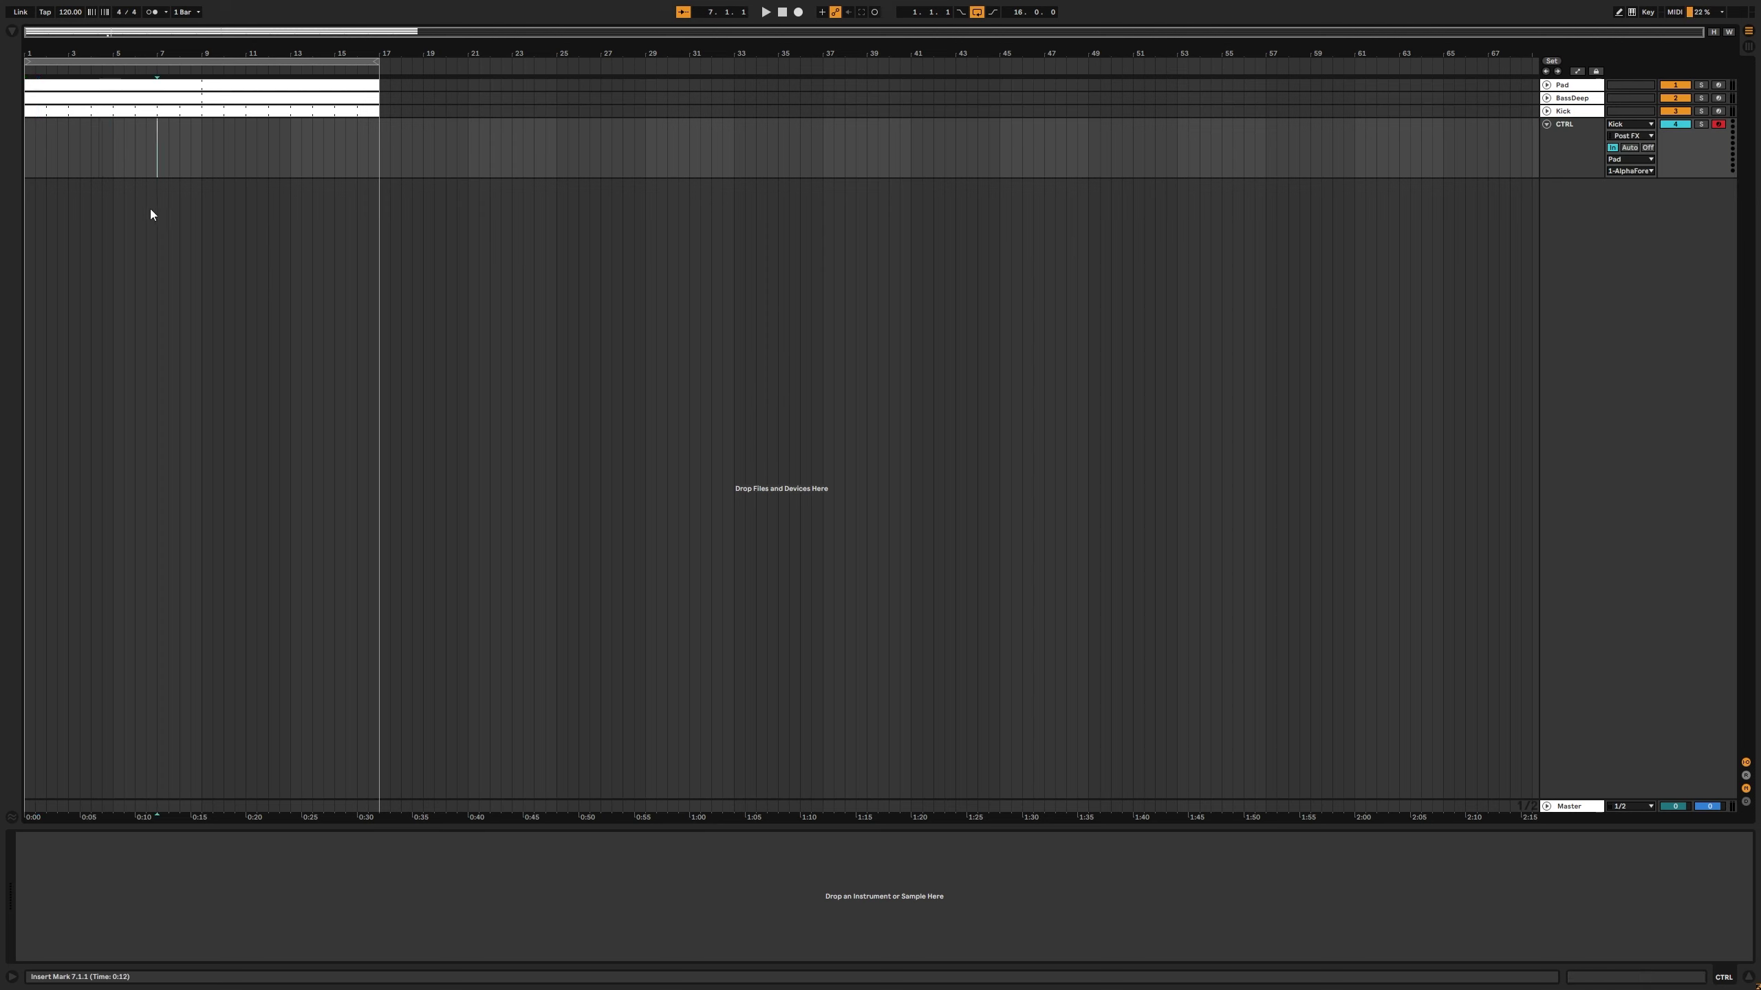
Step: Open the Pad track's last Alpha Forever effect and move the Gain Lin and its input and output modules farther from Switch 8
click(1571, 88)
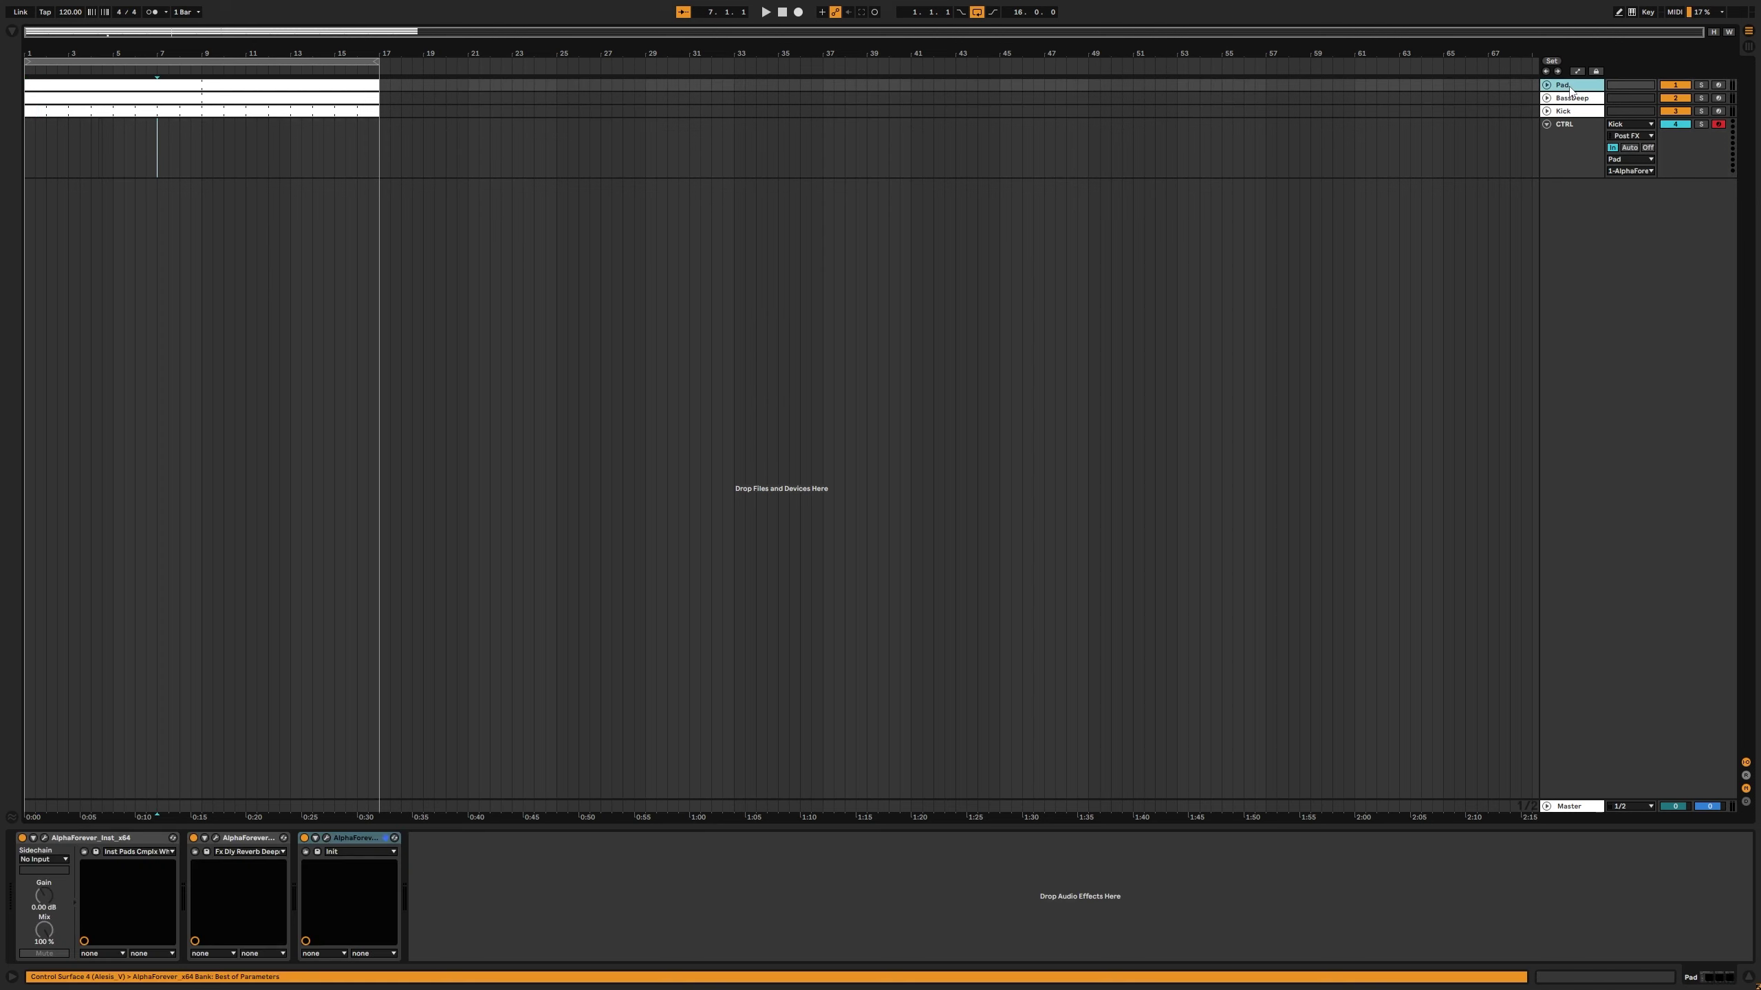
click(326, 839)
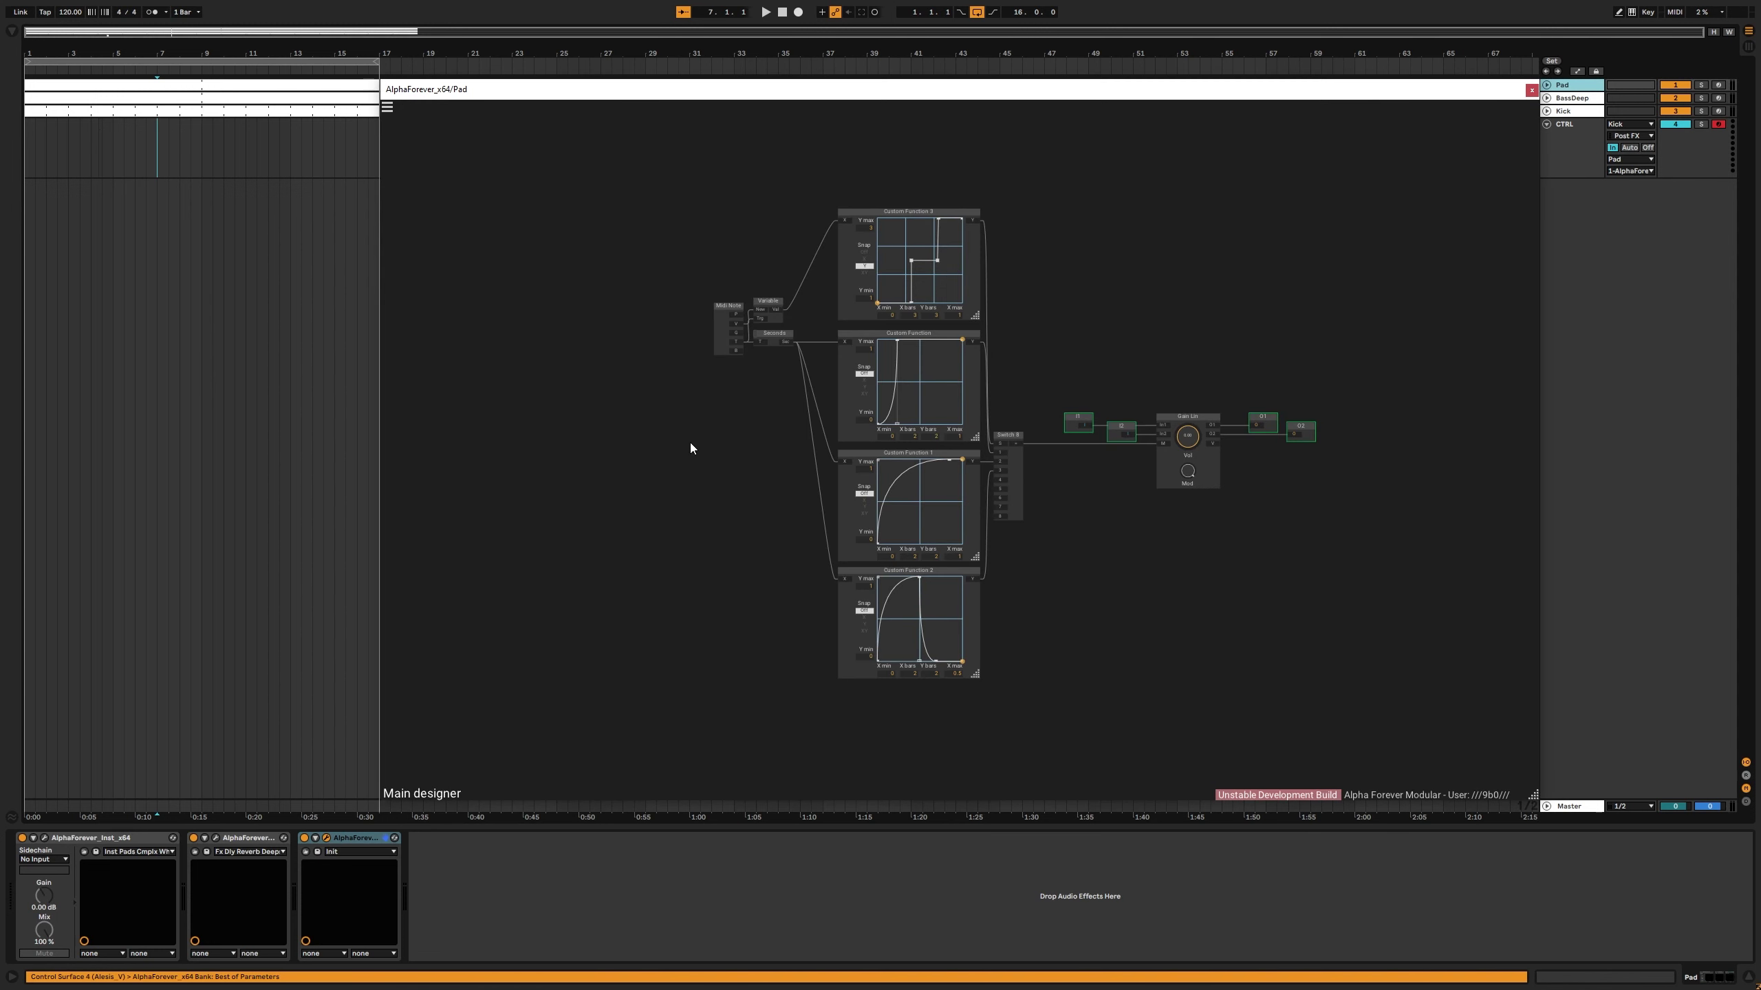
drag(766, 445, 674, 512)
drag(962, 445, 1402, 618)
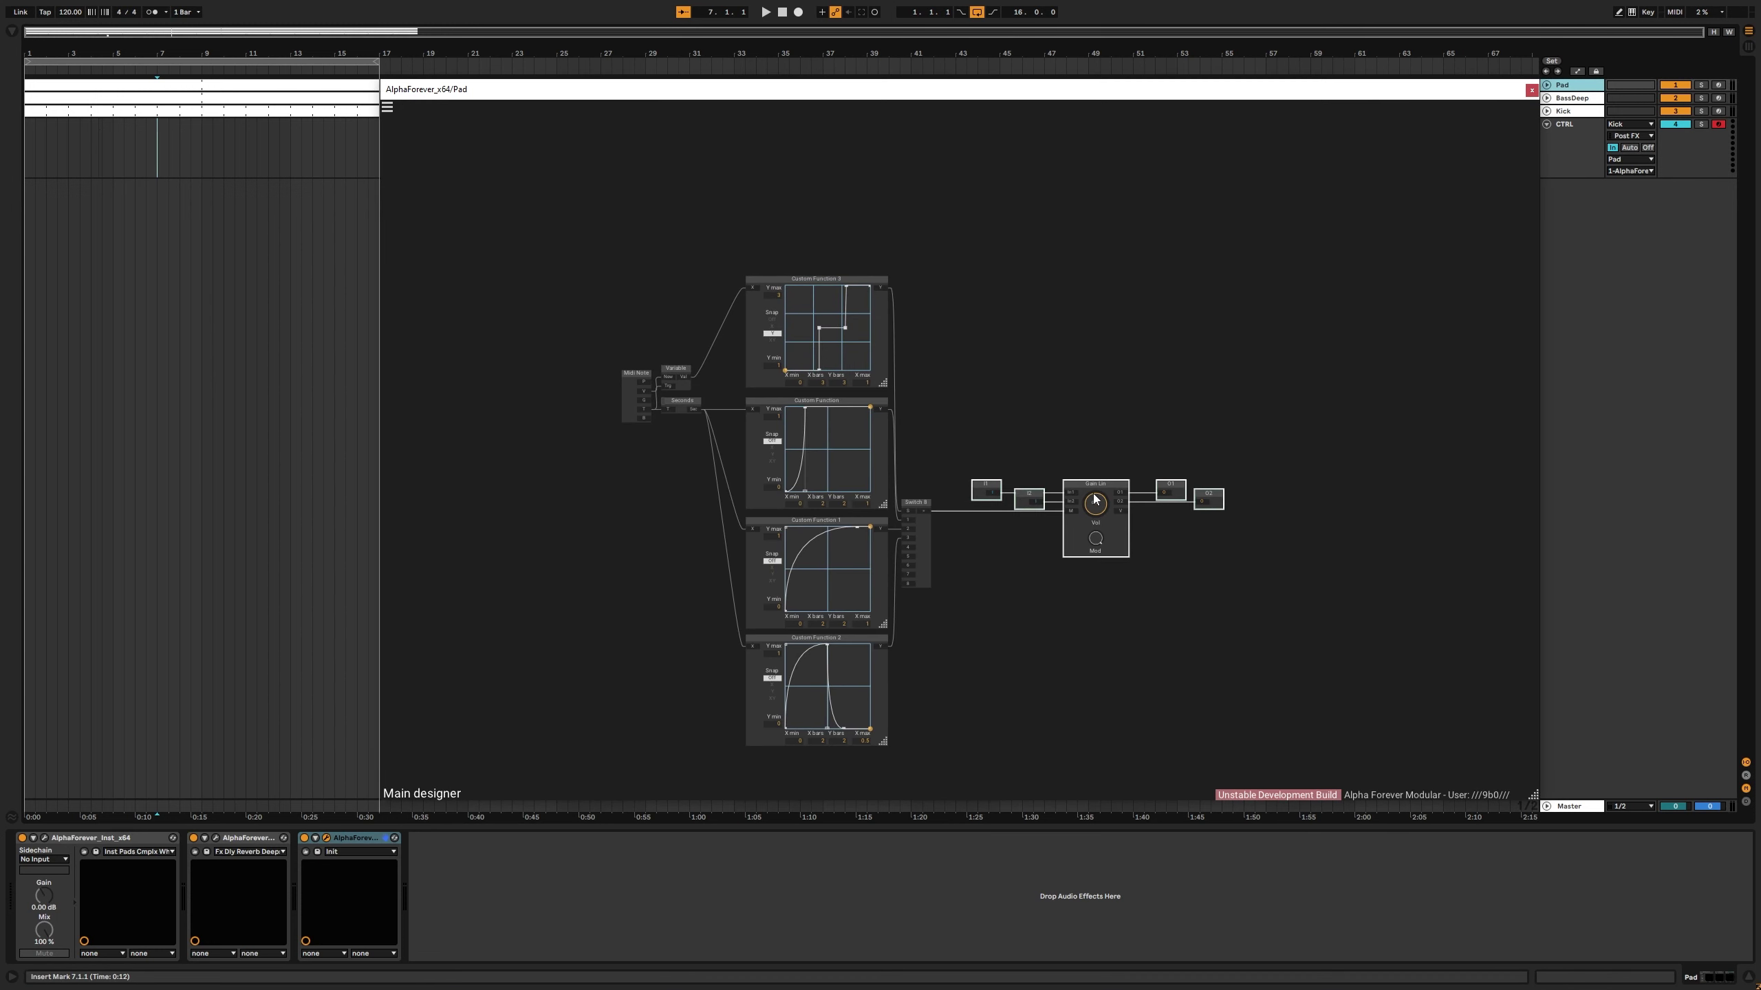
drag(1099, 489, 1345, 489)
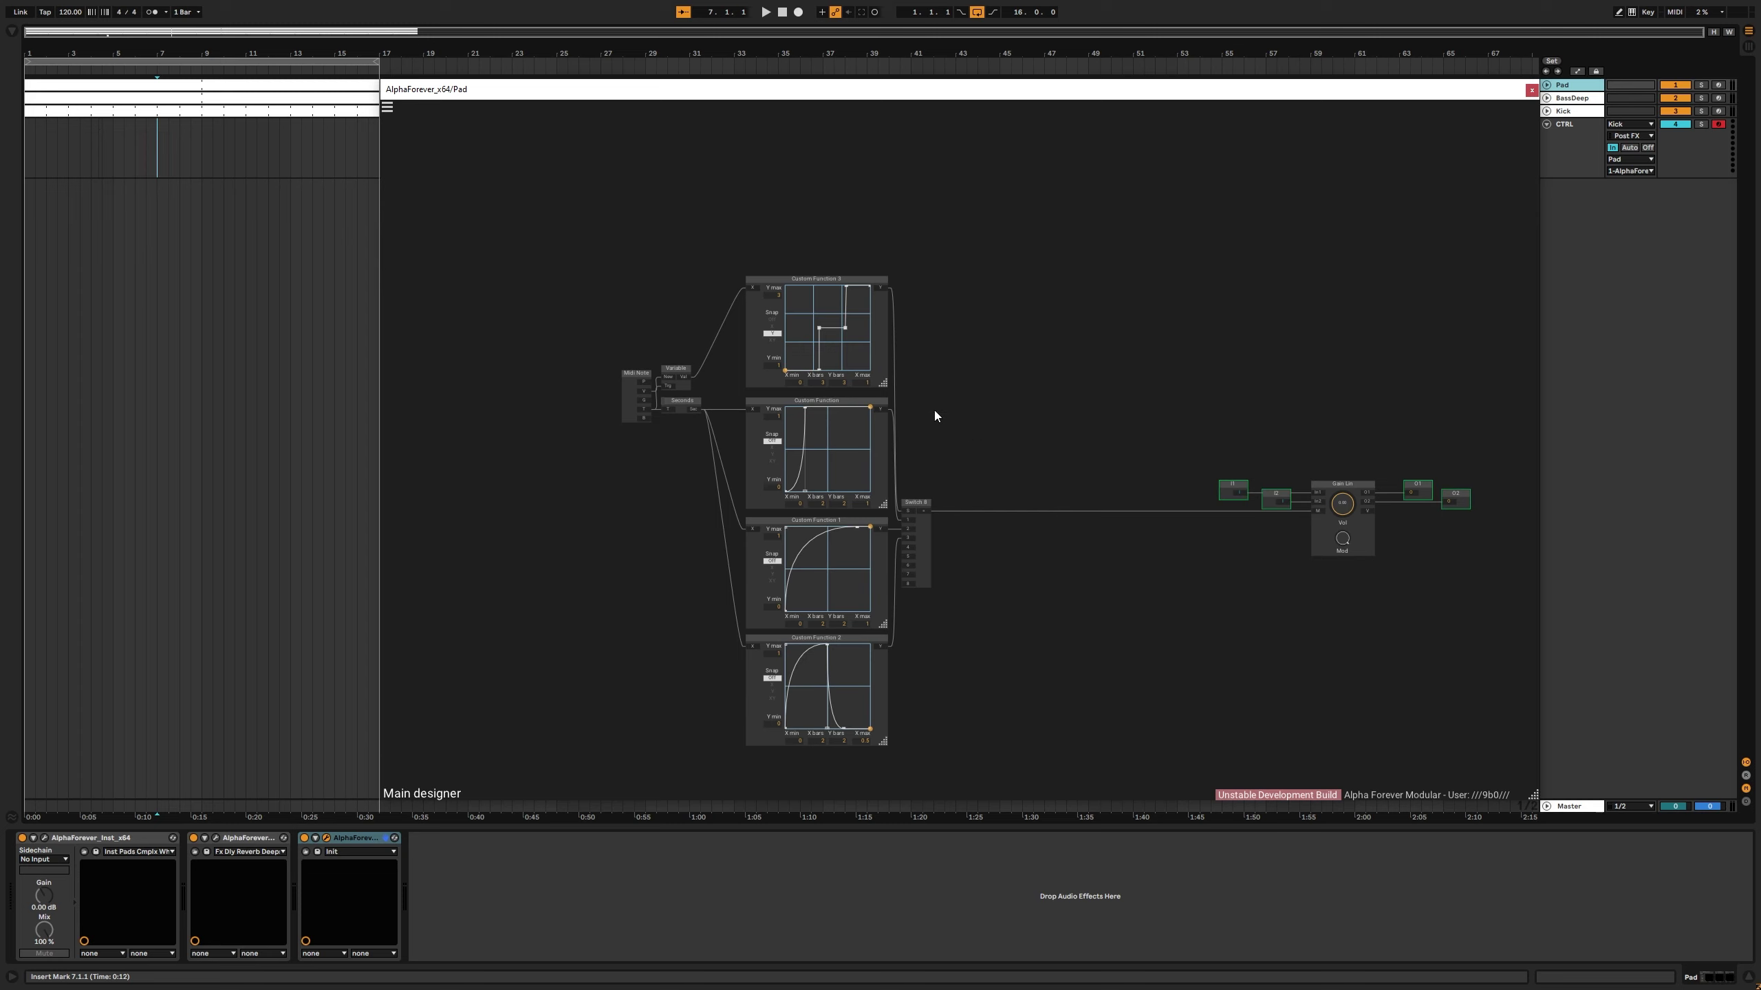
right_click(1005, 370)
click(1005, 281)
right_click(988, 374)
mouse_move(1081, 404)
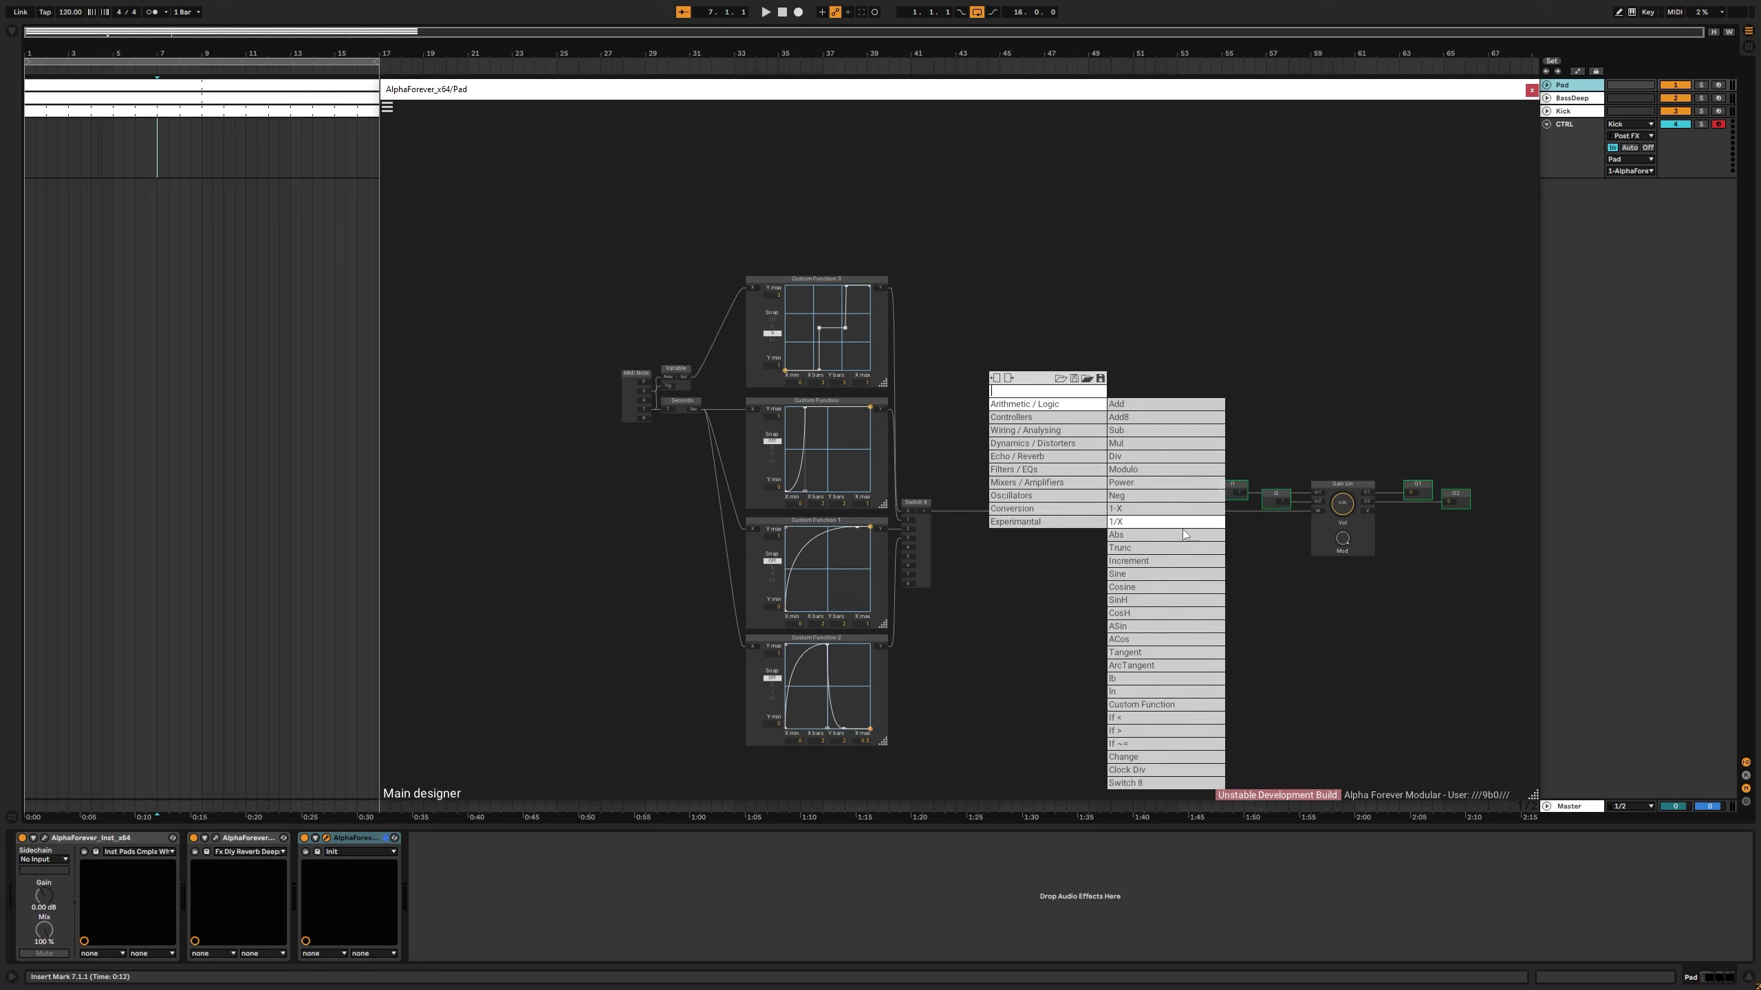
click(899, 280)
Step: Pull the Midi Note module away from Variable to examine its connections during playback, and put it back
scroll(590, 379, up, 1)
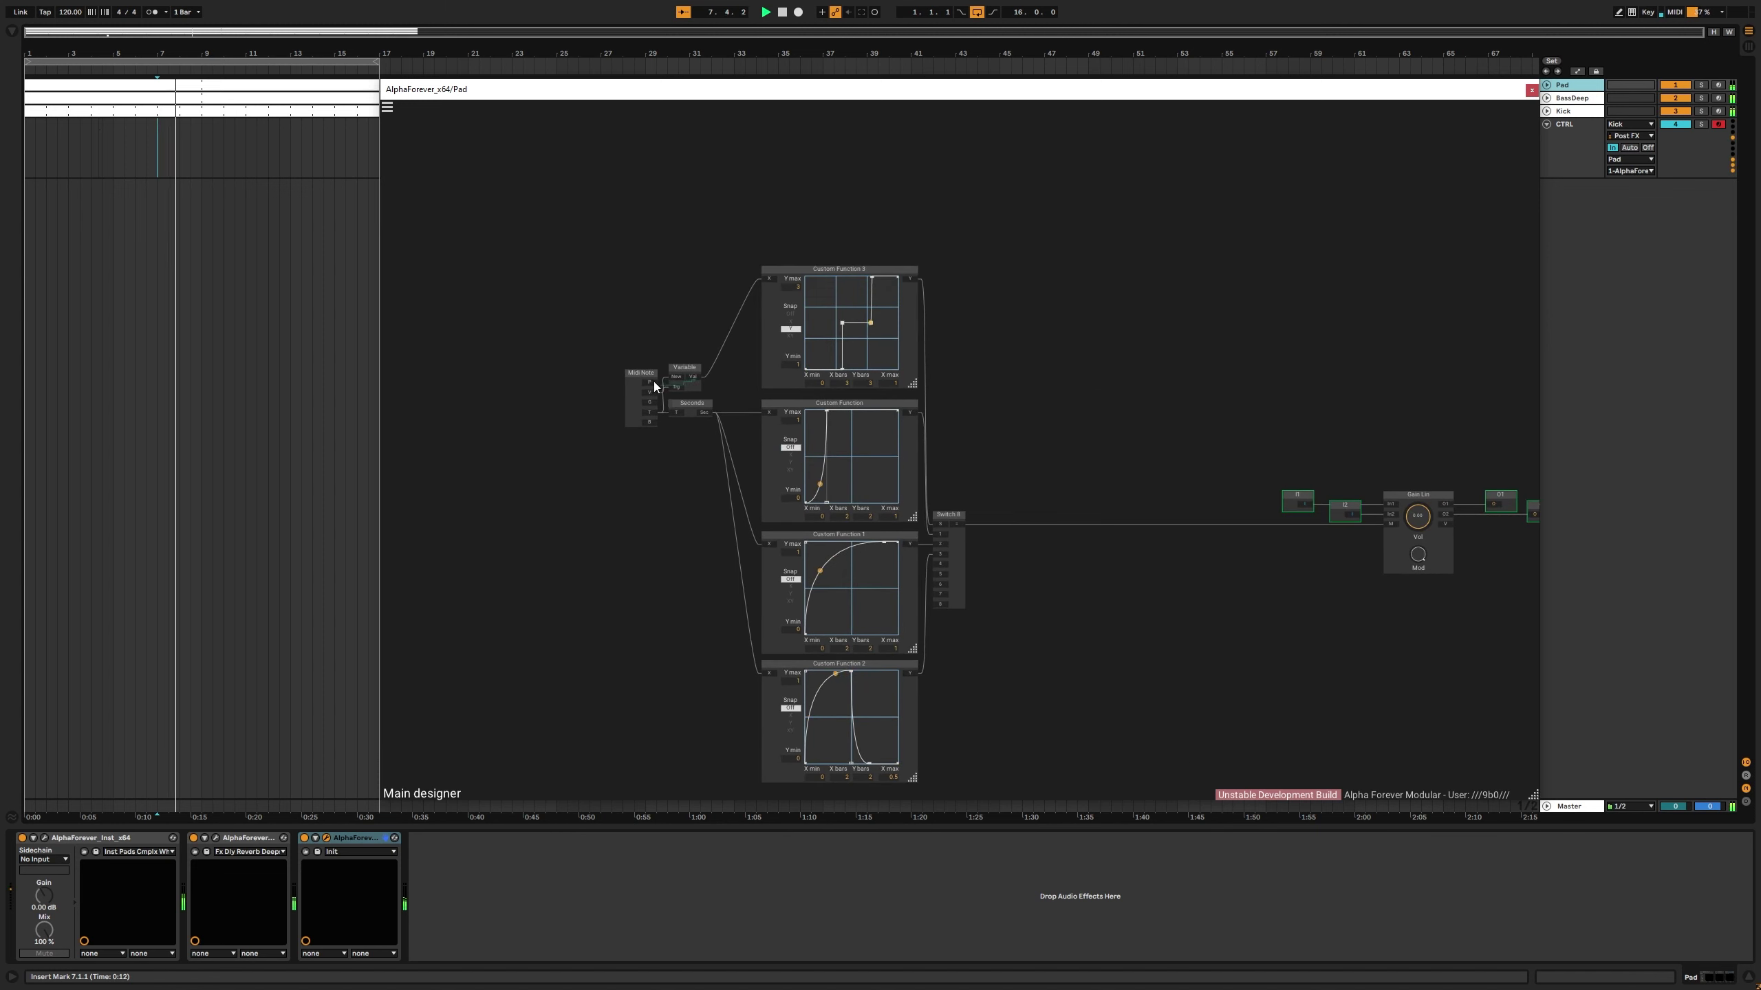
drag(654, 382, 572, 383)
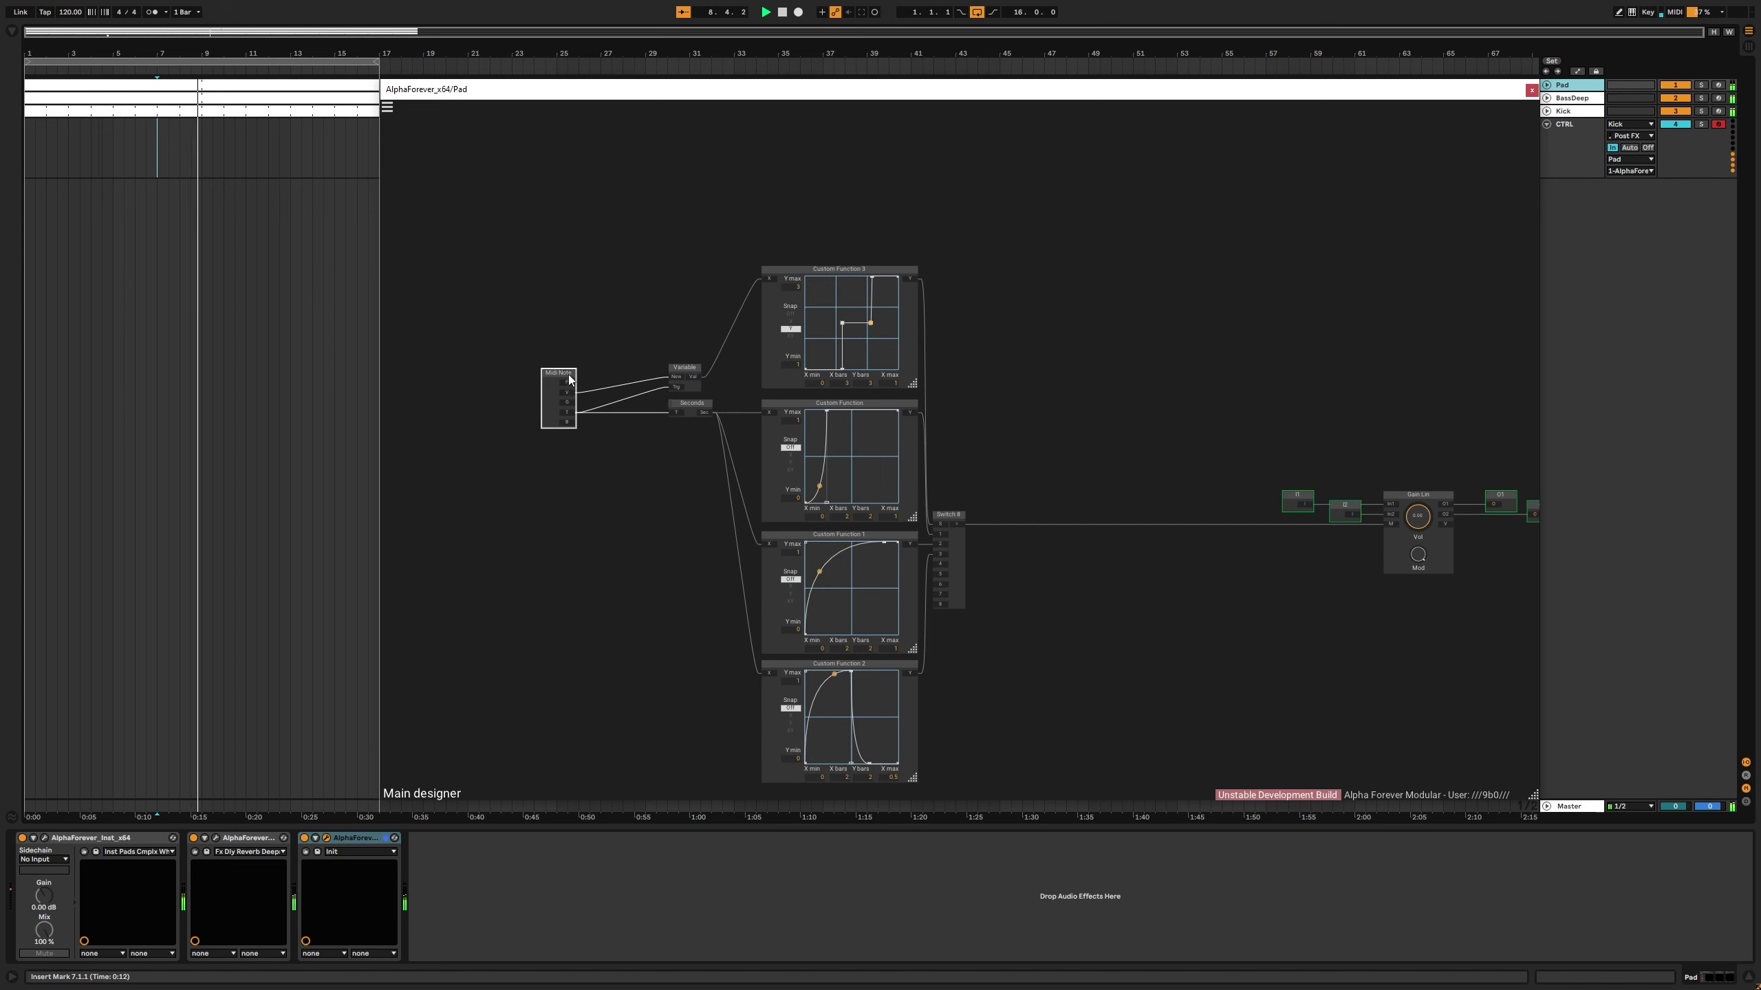
scroll(577, 368, up, 3)
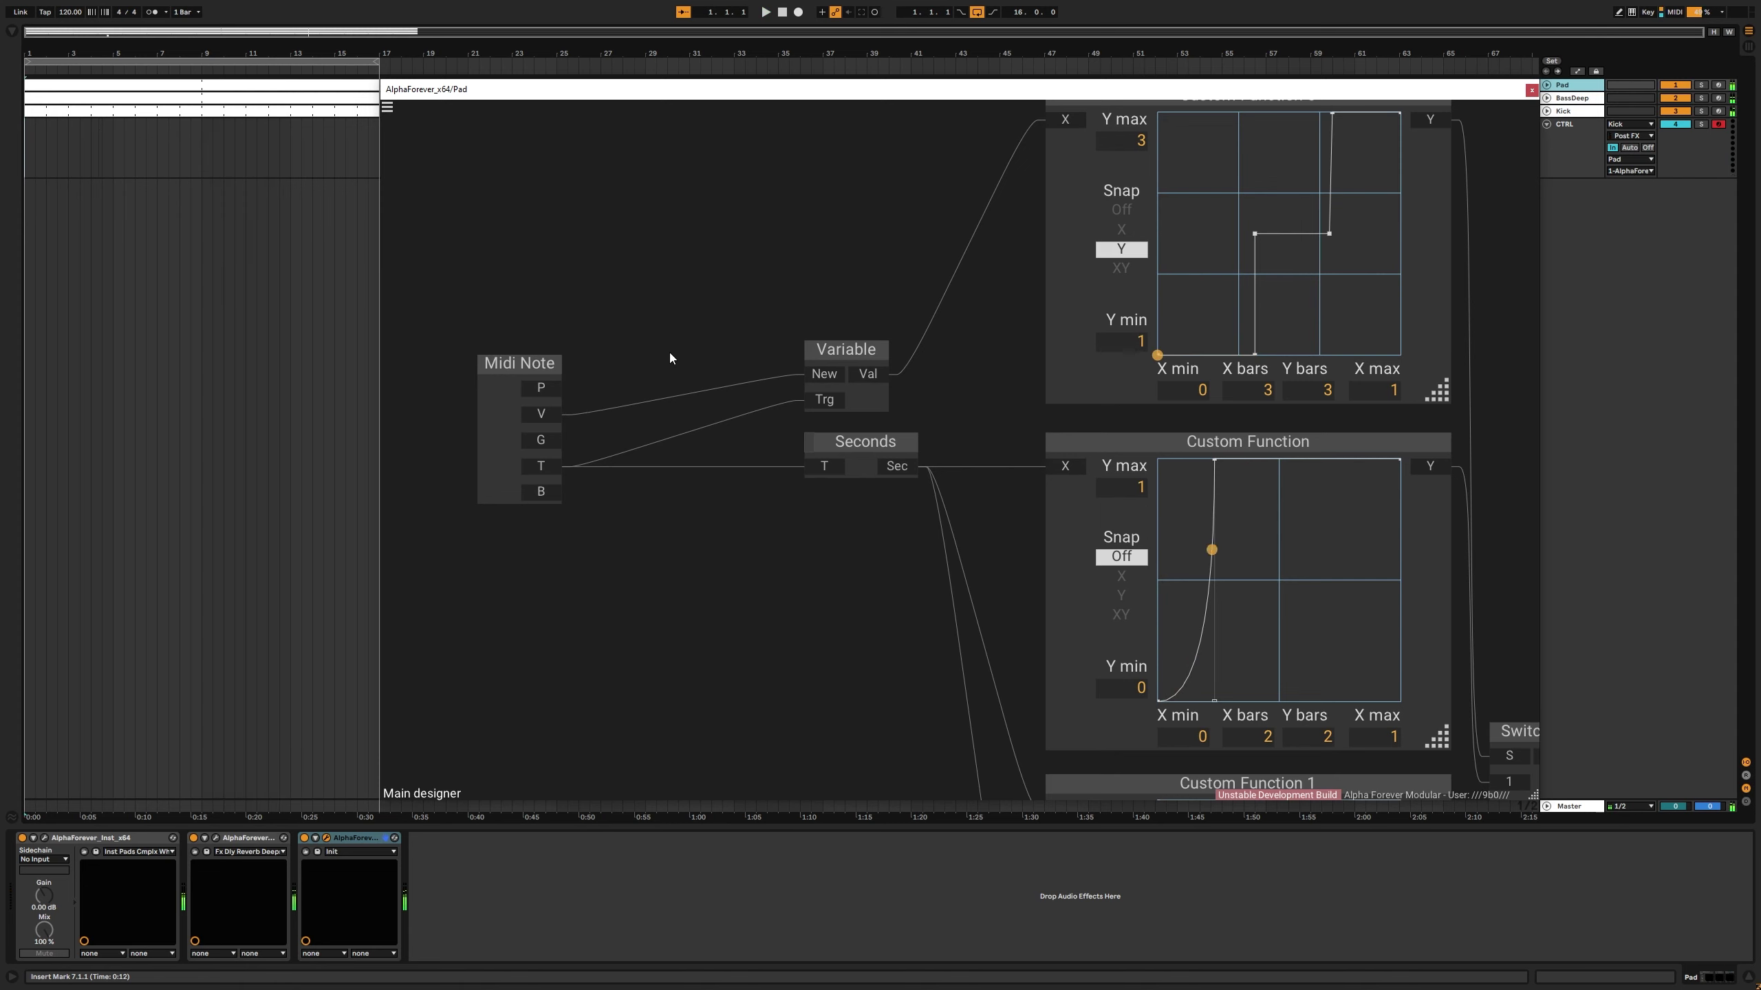
drag(548, 378, 758, 375)
Step: Duplicate Custom Function 1 and align the copy directly beneath Custom Function 2
drag(724, 310, 602, 311)
scroll(602, 311, down, 7)
drag(1083, 379, 916, 315)
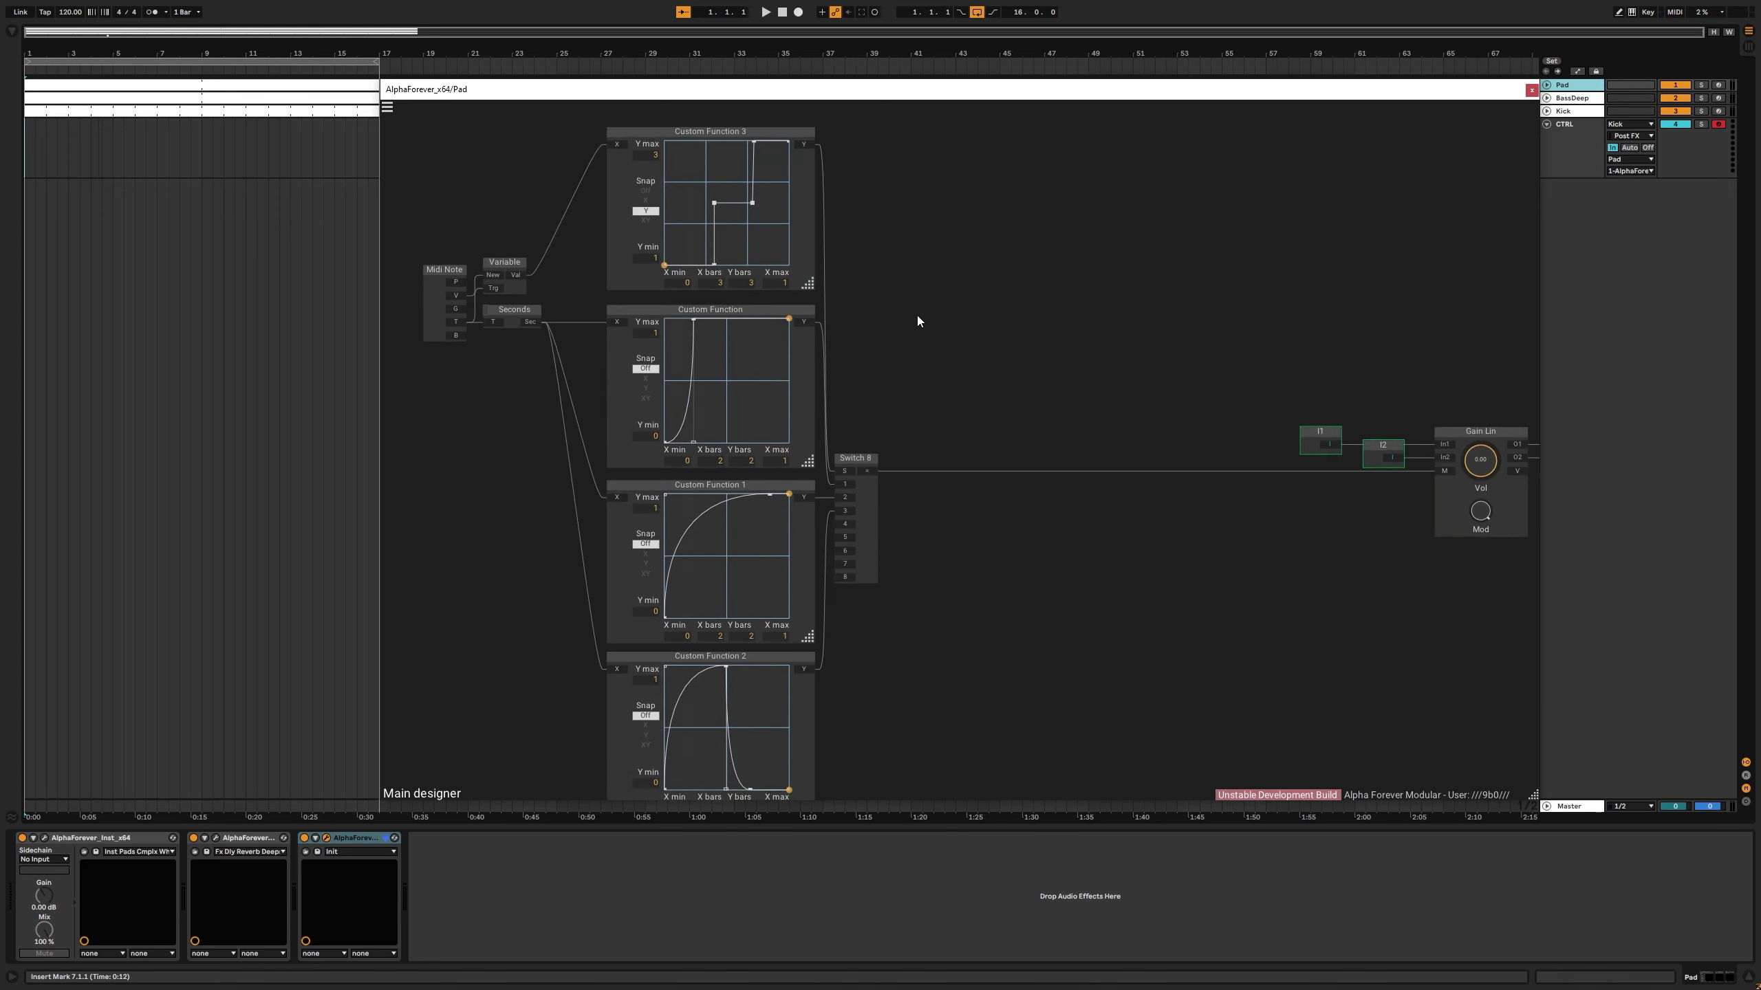
click(602, 450)
key(ctrl+v)
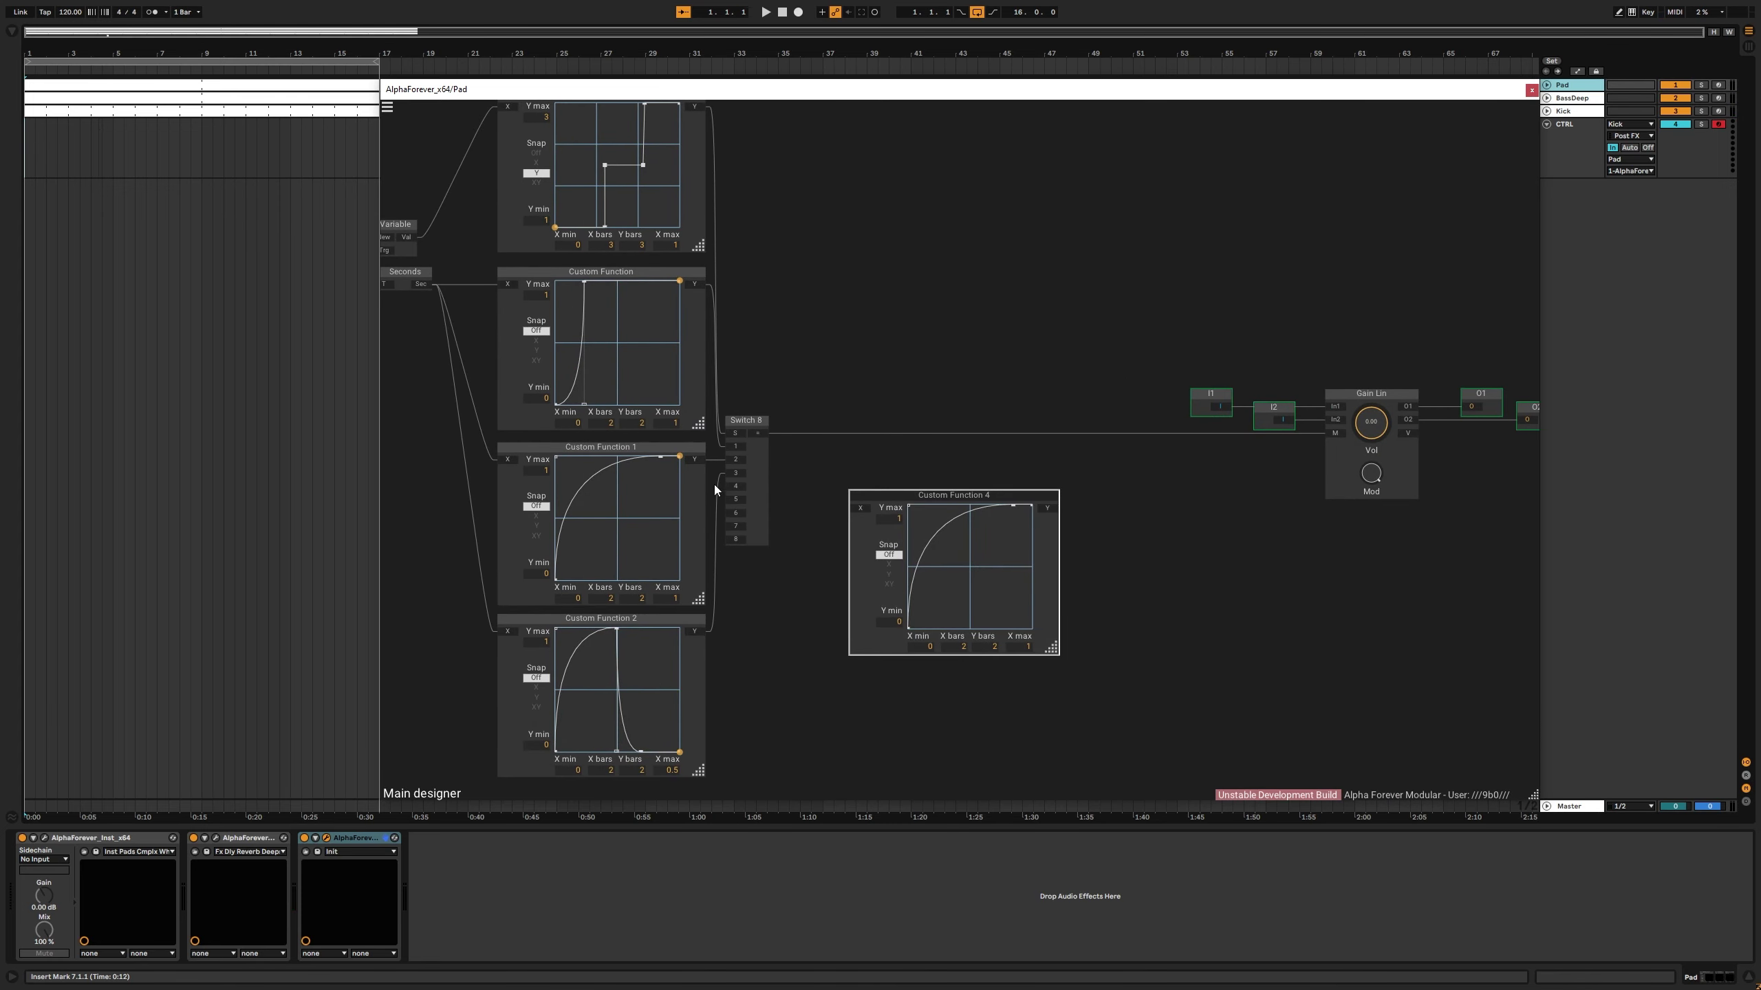
drag(880, 488, 655, 690)
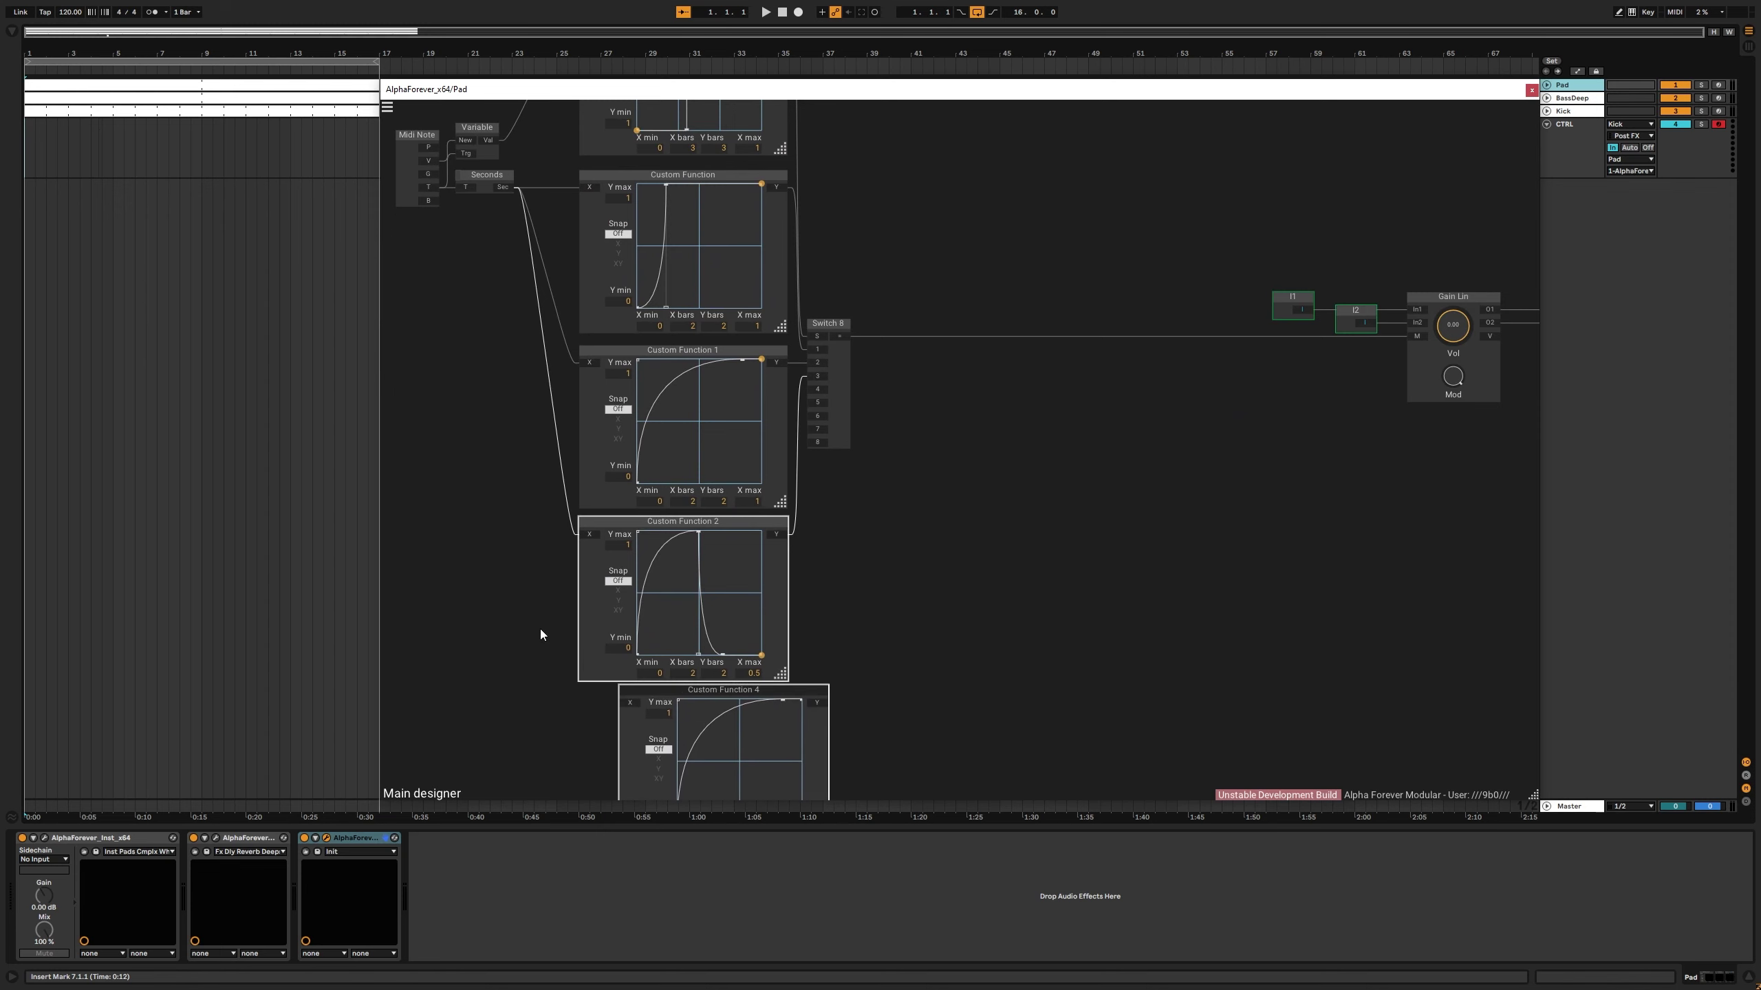
key(l)
Step: Duplicate the Seconds module beside Custom Function 4, connecting its input to Midi Note's T output and its output to the function's X
scroll(702, 529, down, 3)
drag(544, 626, 678, 623)
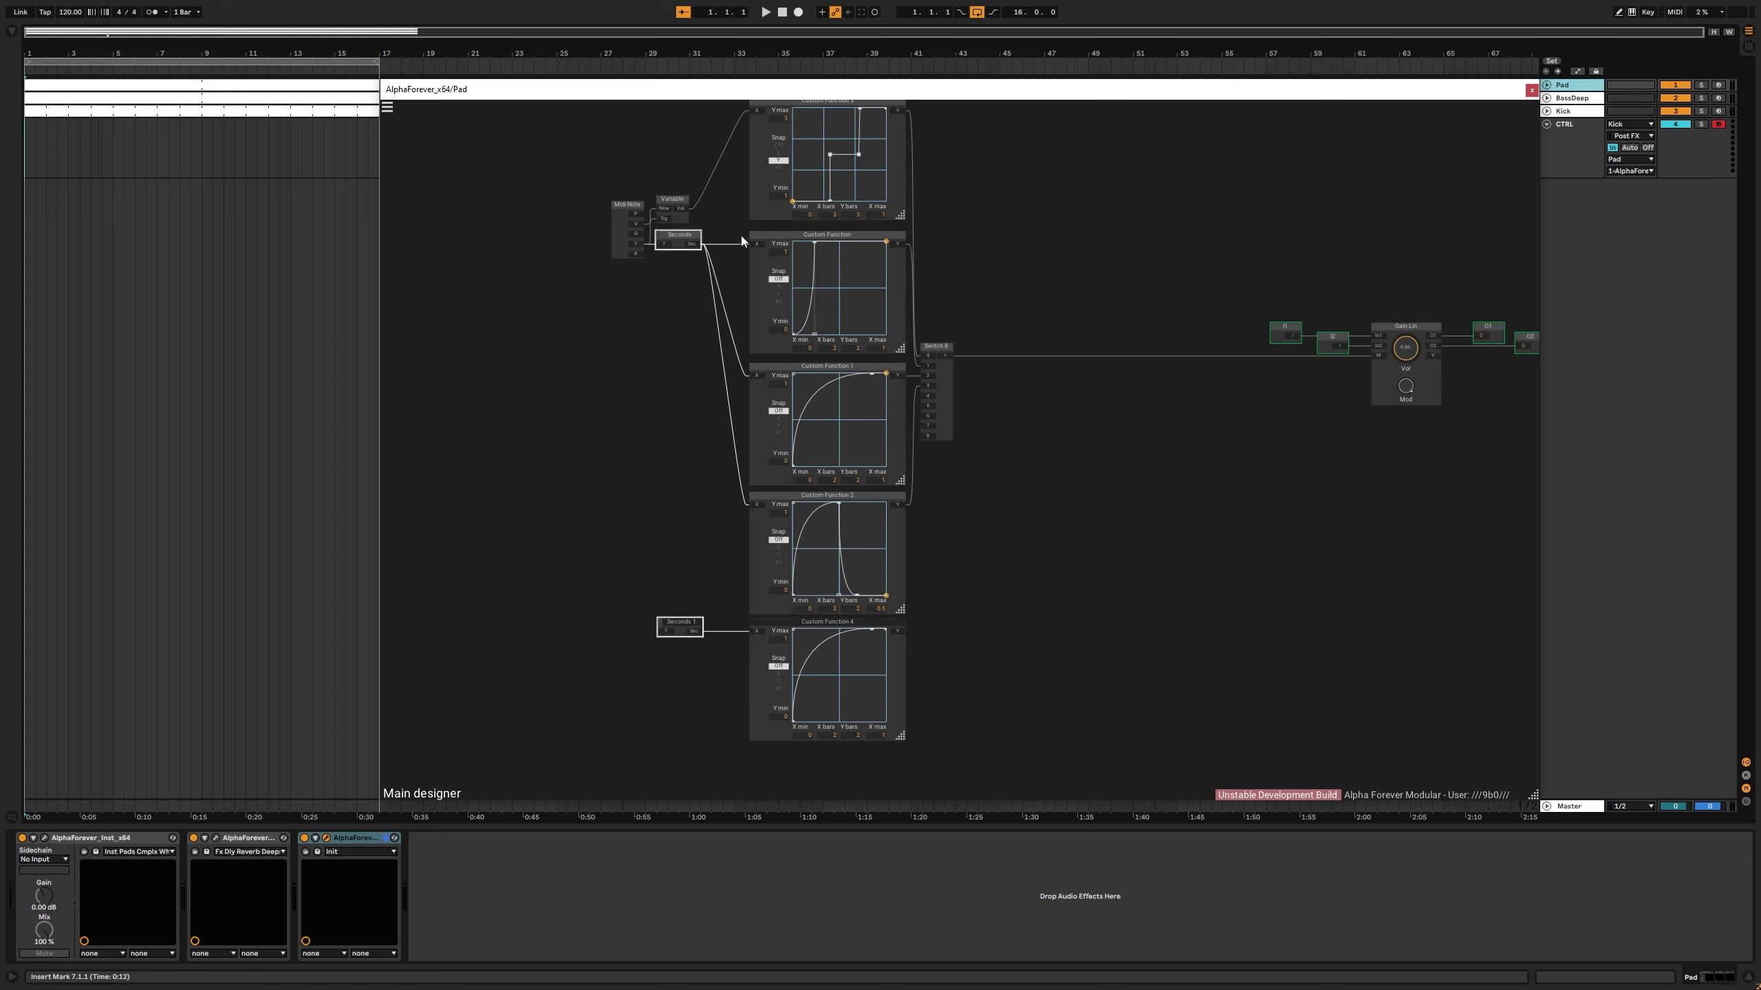
click(689, 530)
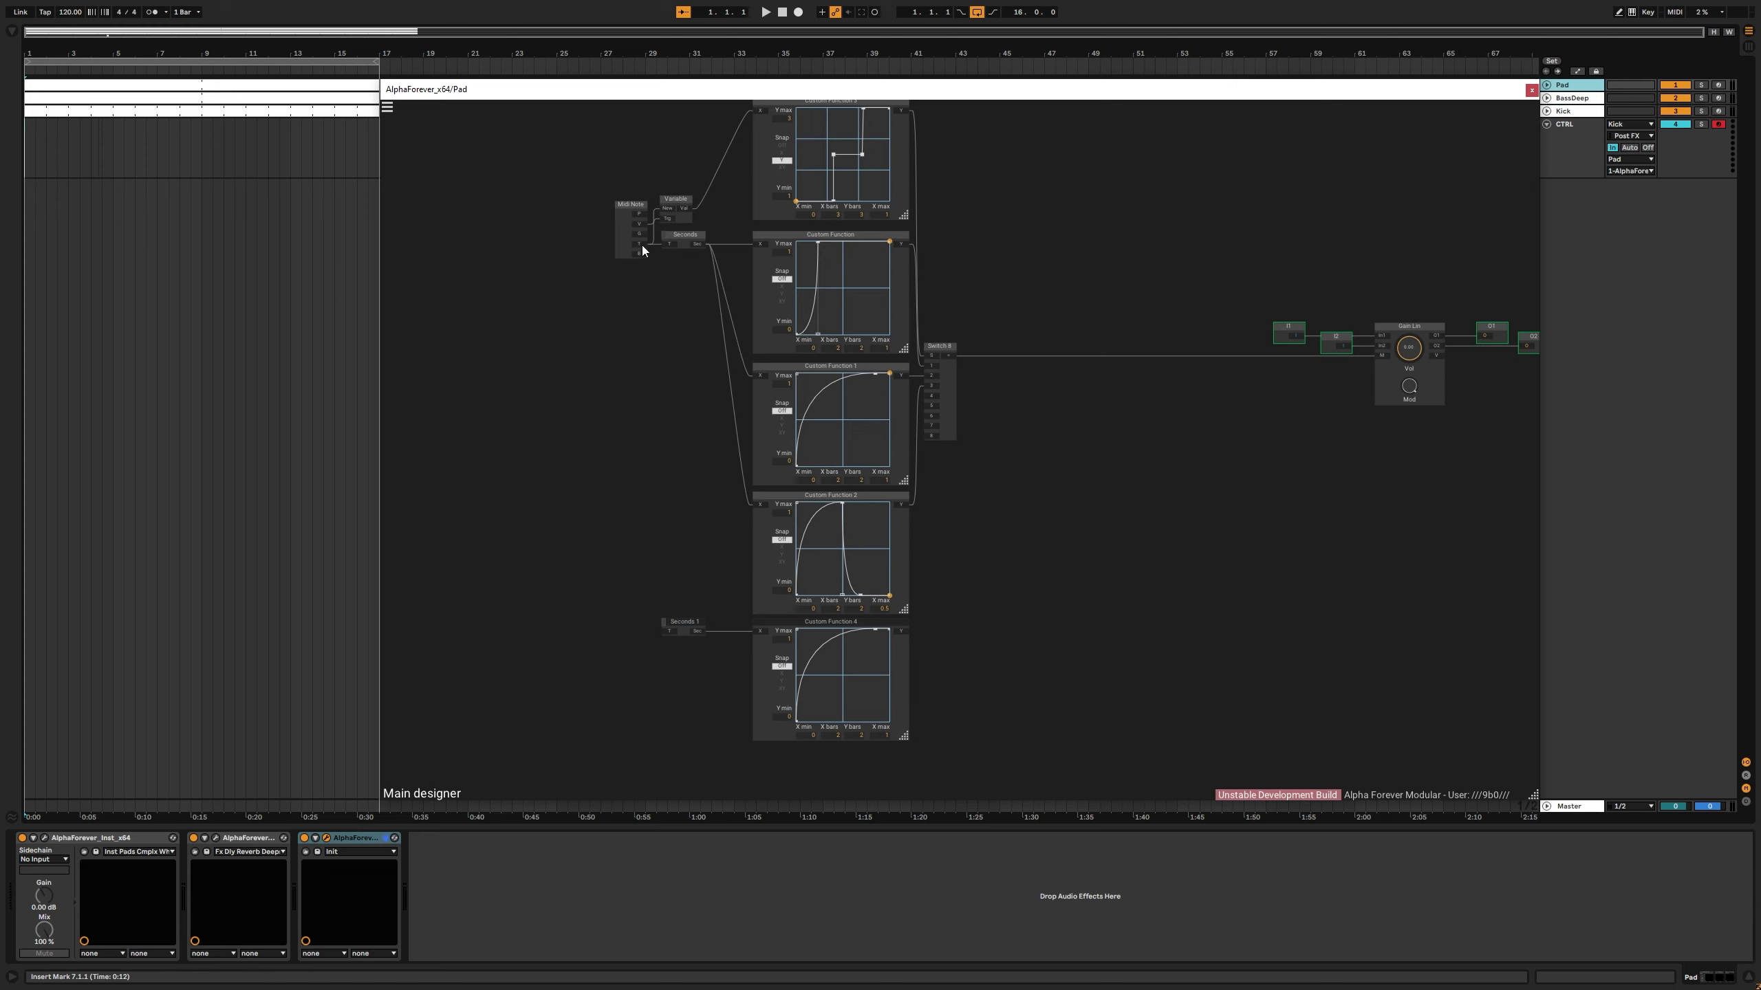
drag(667, 637, 666, 631)
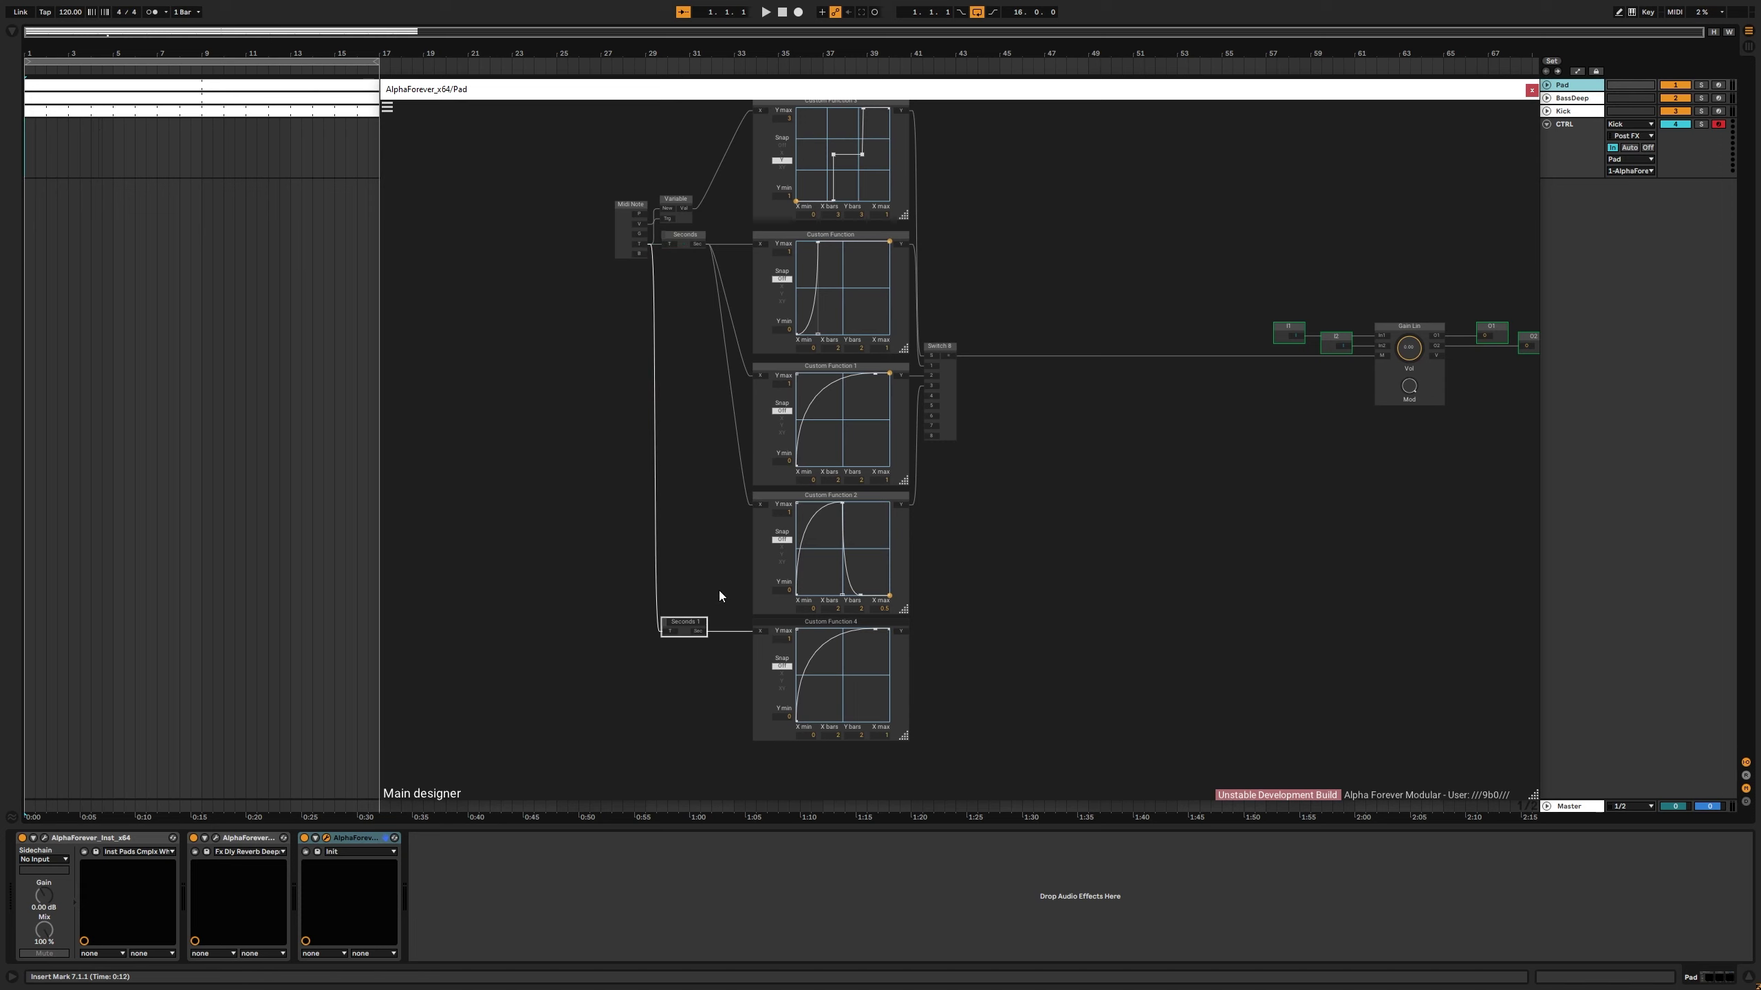
Step: Move the I1 and I2 input modules away from Gain Lin to make room in the signal path
drag(1076, 603, 900, 515)
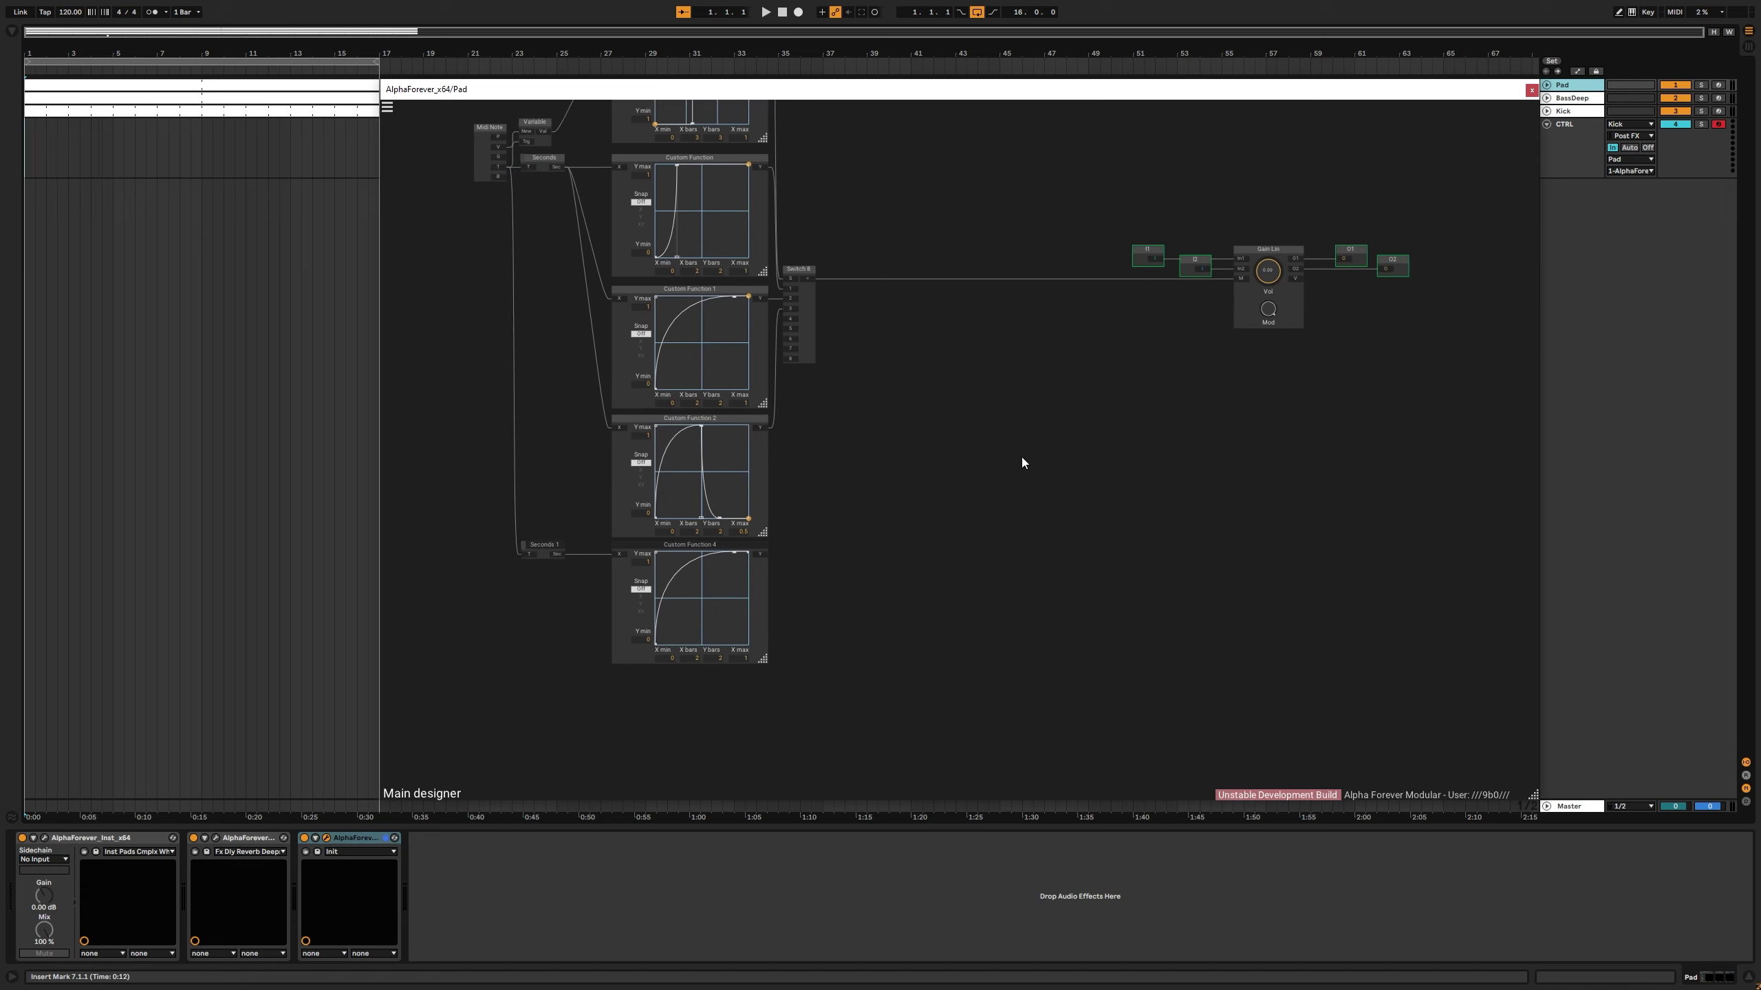
drag(1079, 387, 985, 435)
drag(1060, 303, 879, 296)
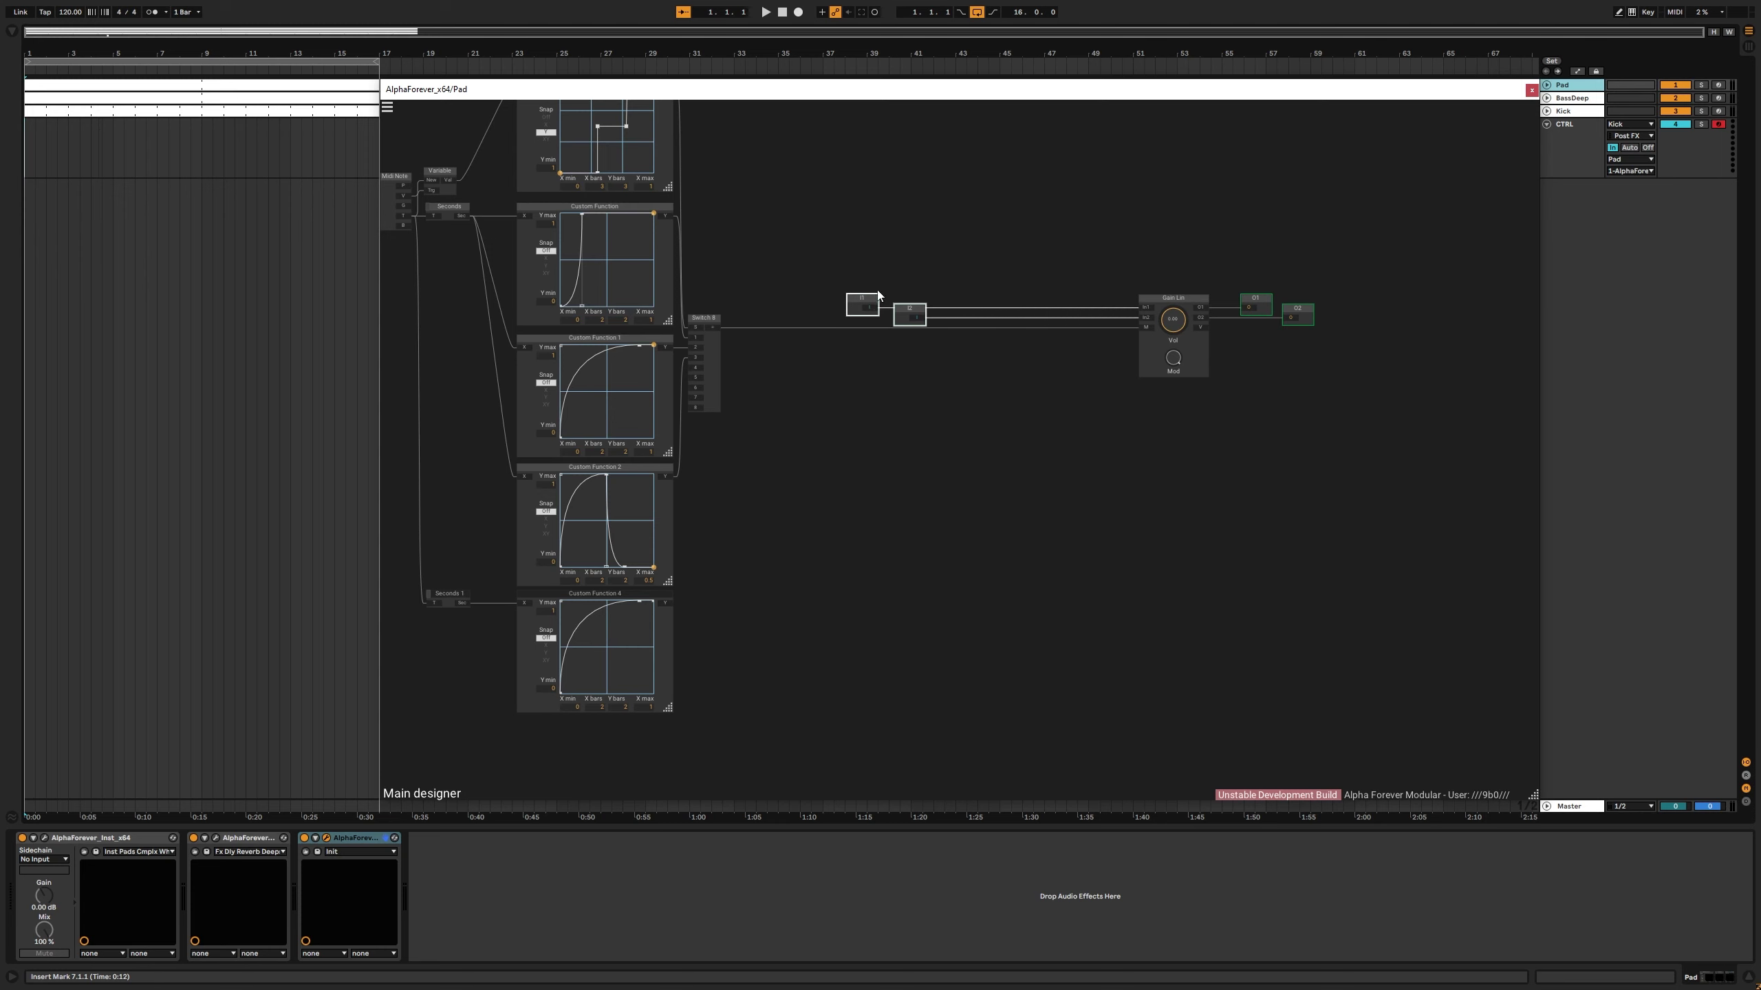
right_click(924, 438)
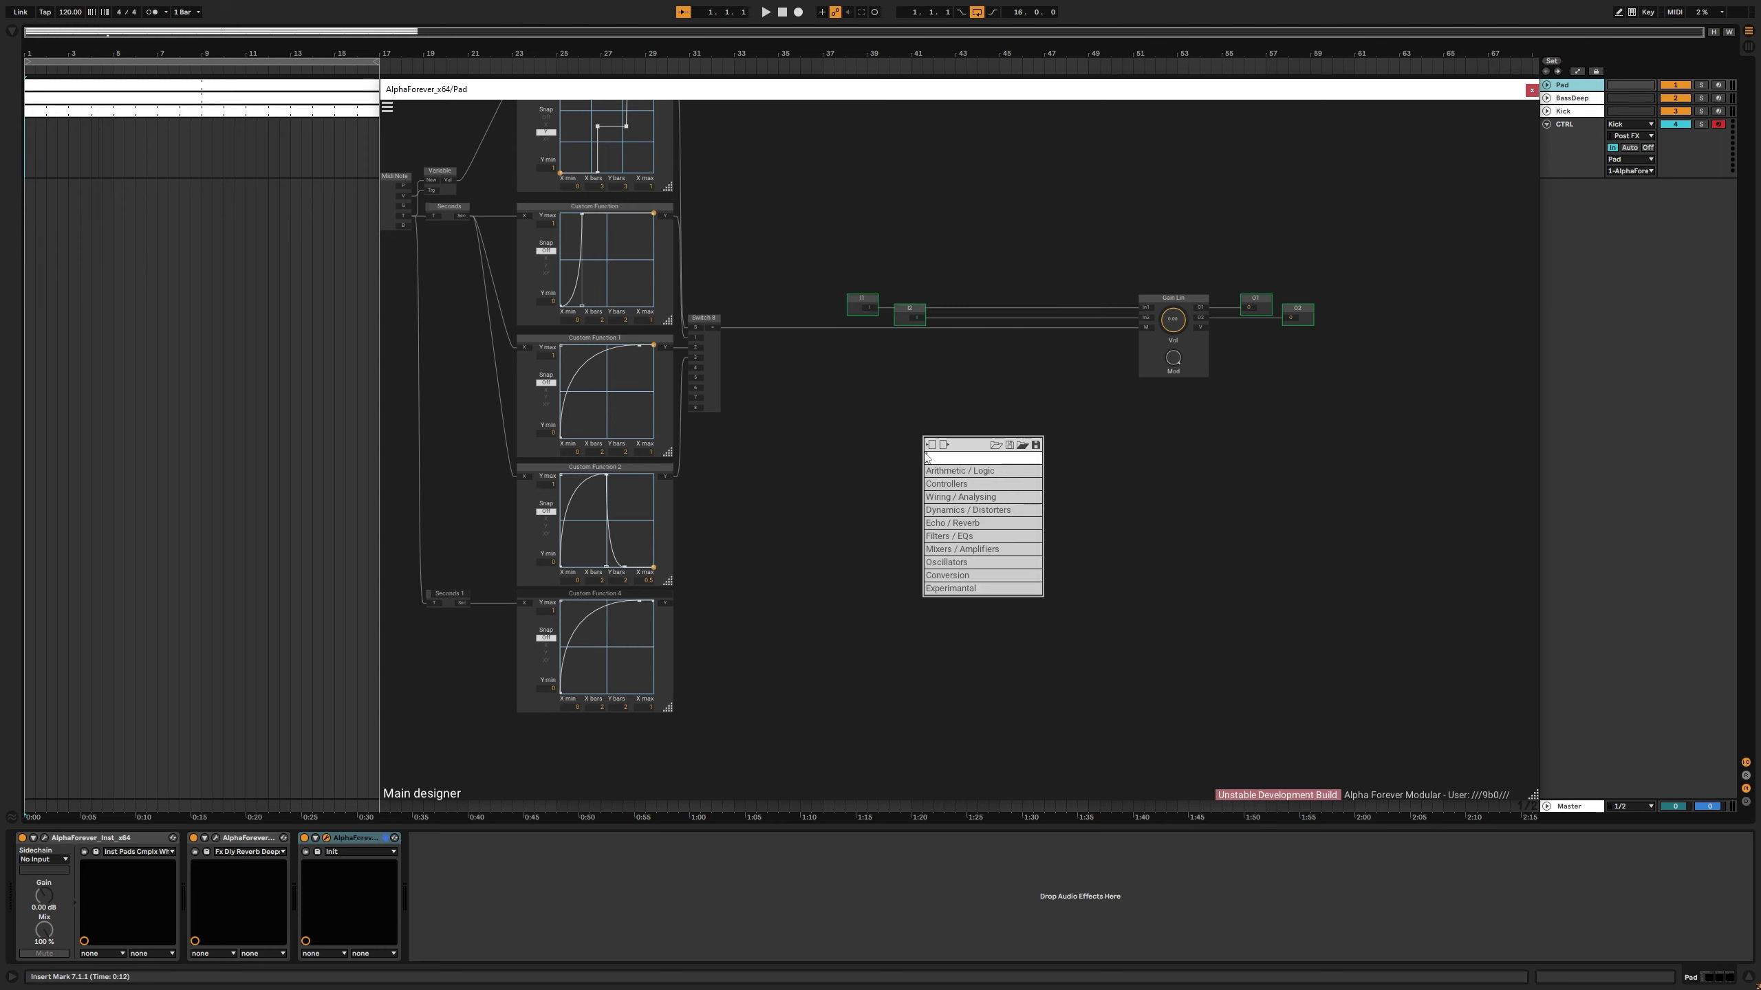
text(filter)
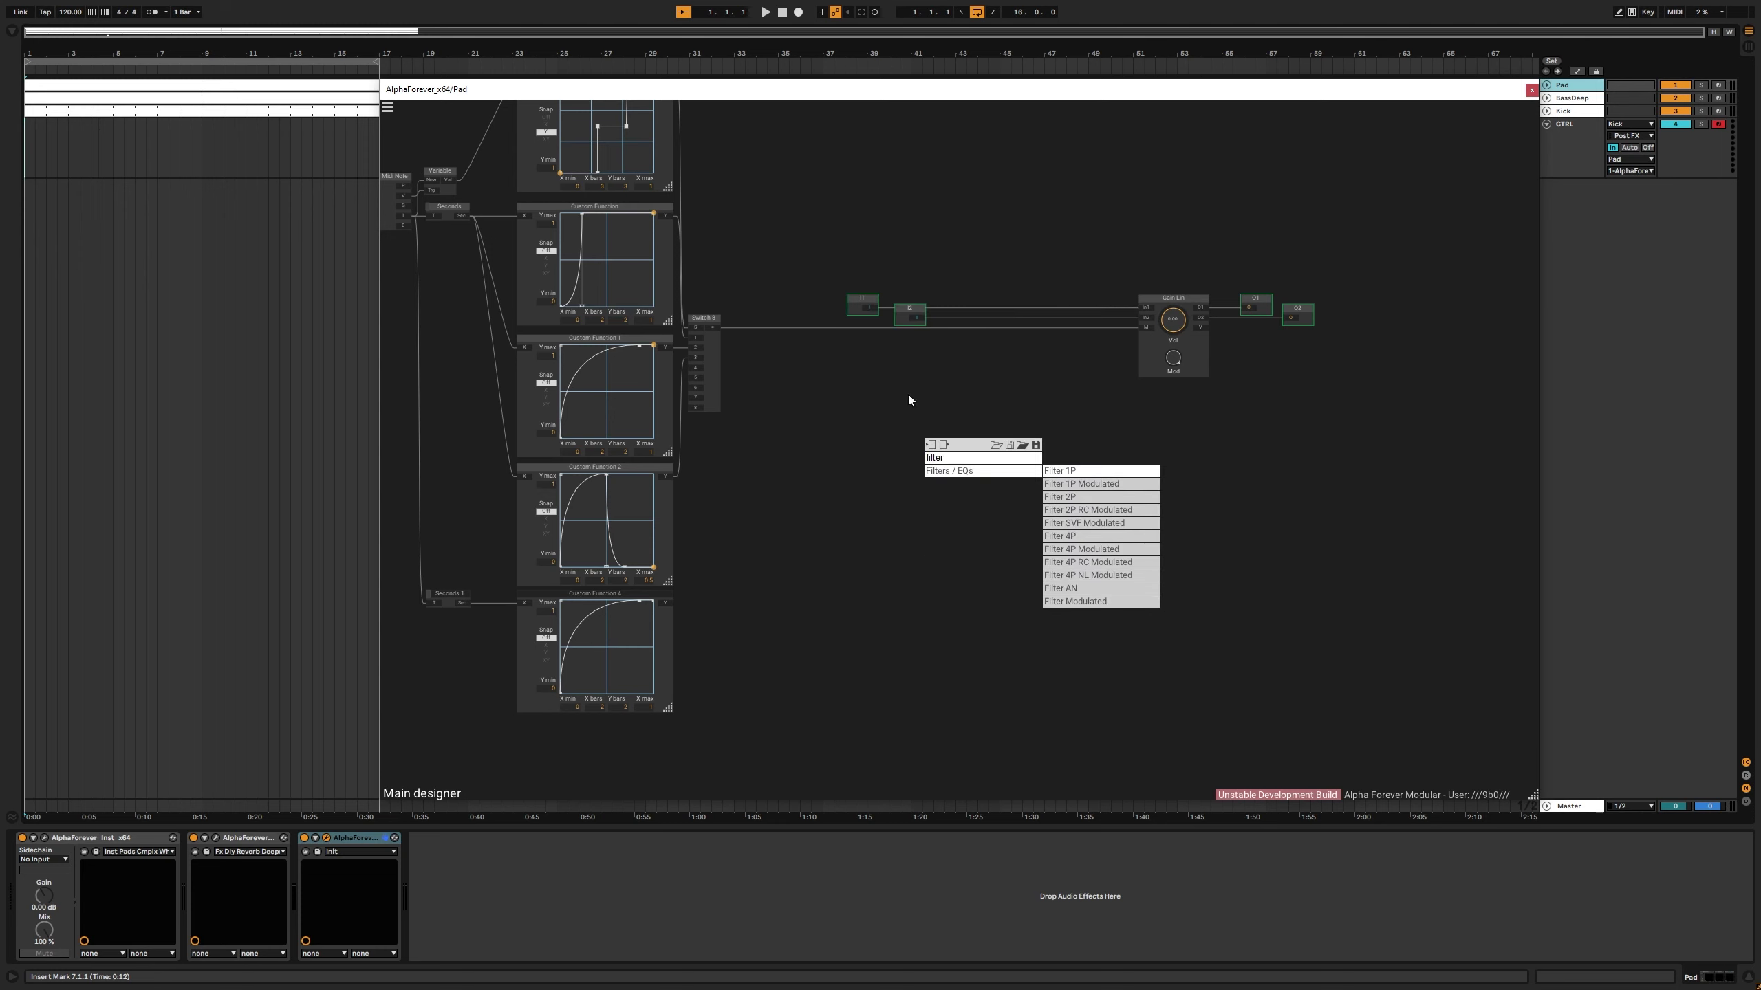
click(909, 395)
Step: Add a Designer module below the signal path between the input modules and Gain Lin
right_click(969, 426)
text(des)
key(Return)
click(986, 447)
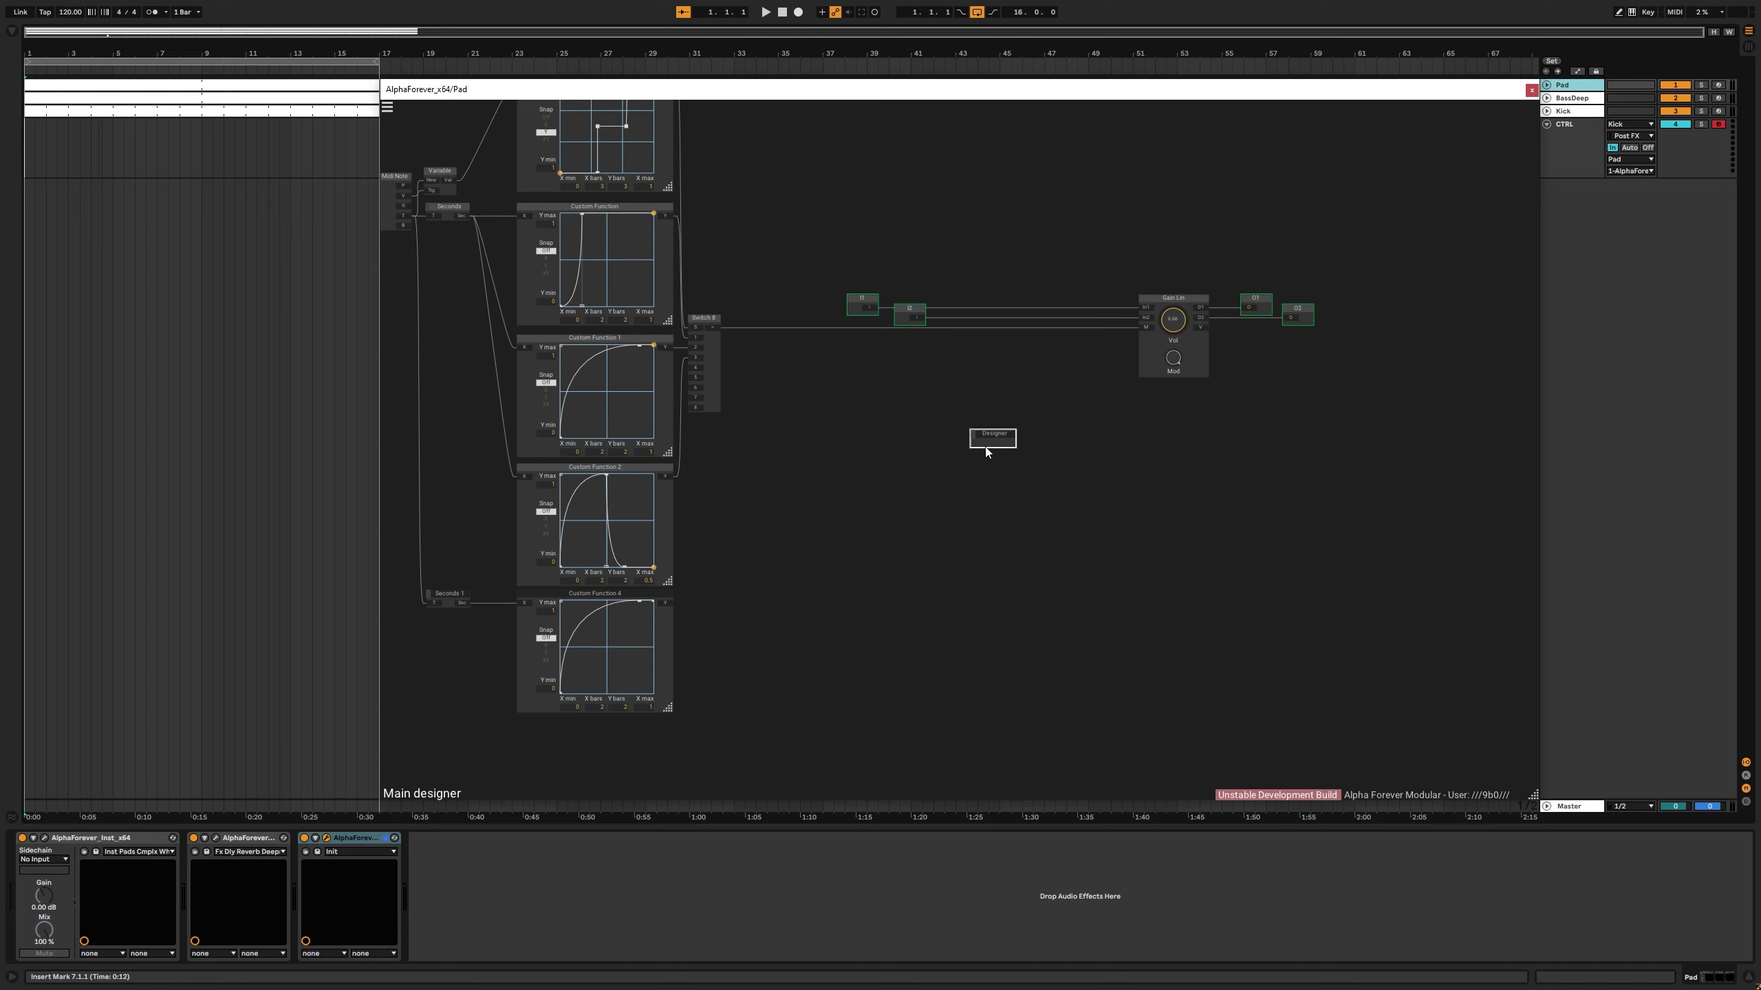
Step: Open the new Designer module and add a Filter 2P RC Modulated inside it
double_click(985, 447)
double_click(749, 380)
text(er)
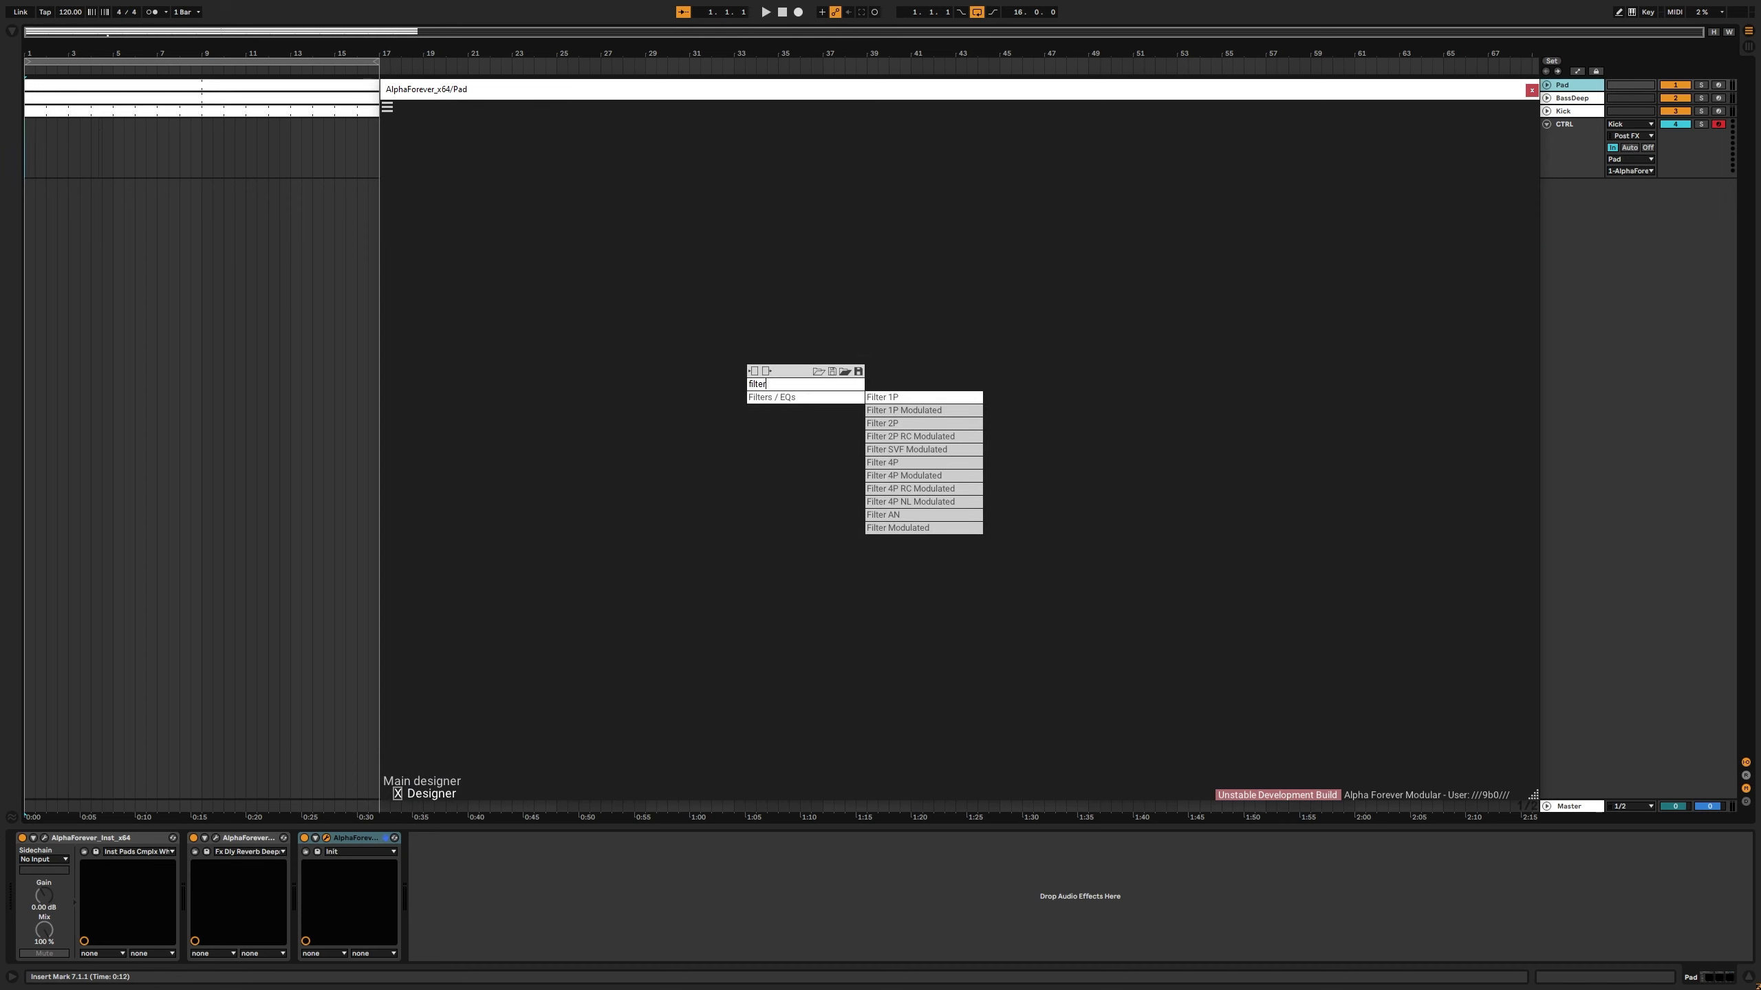
click(901, 437)
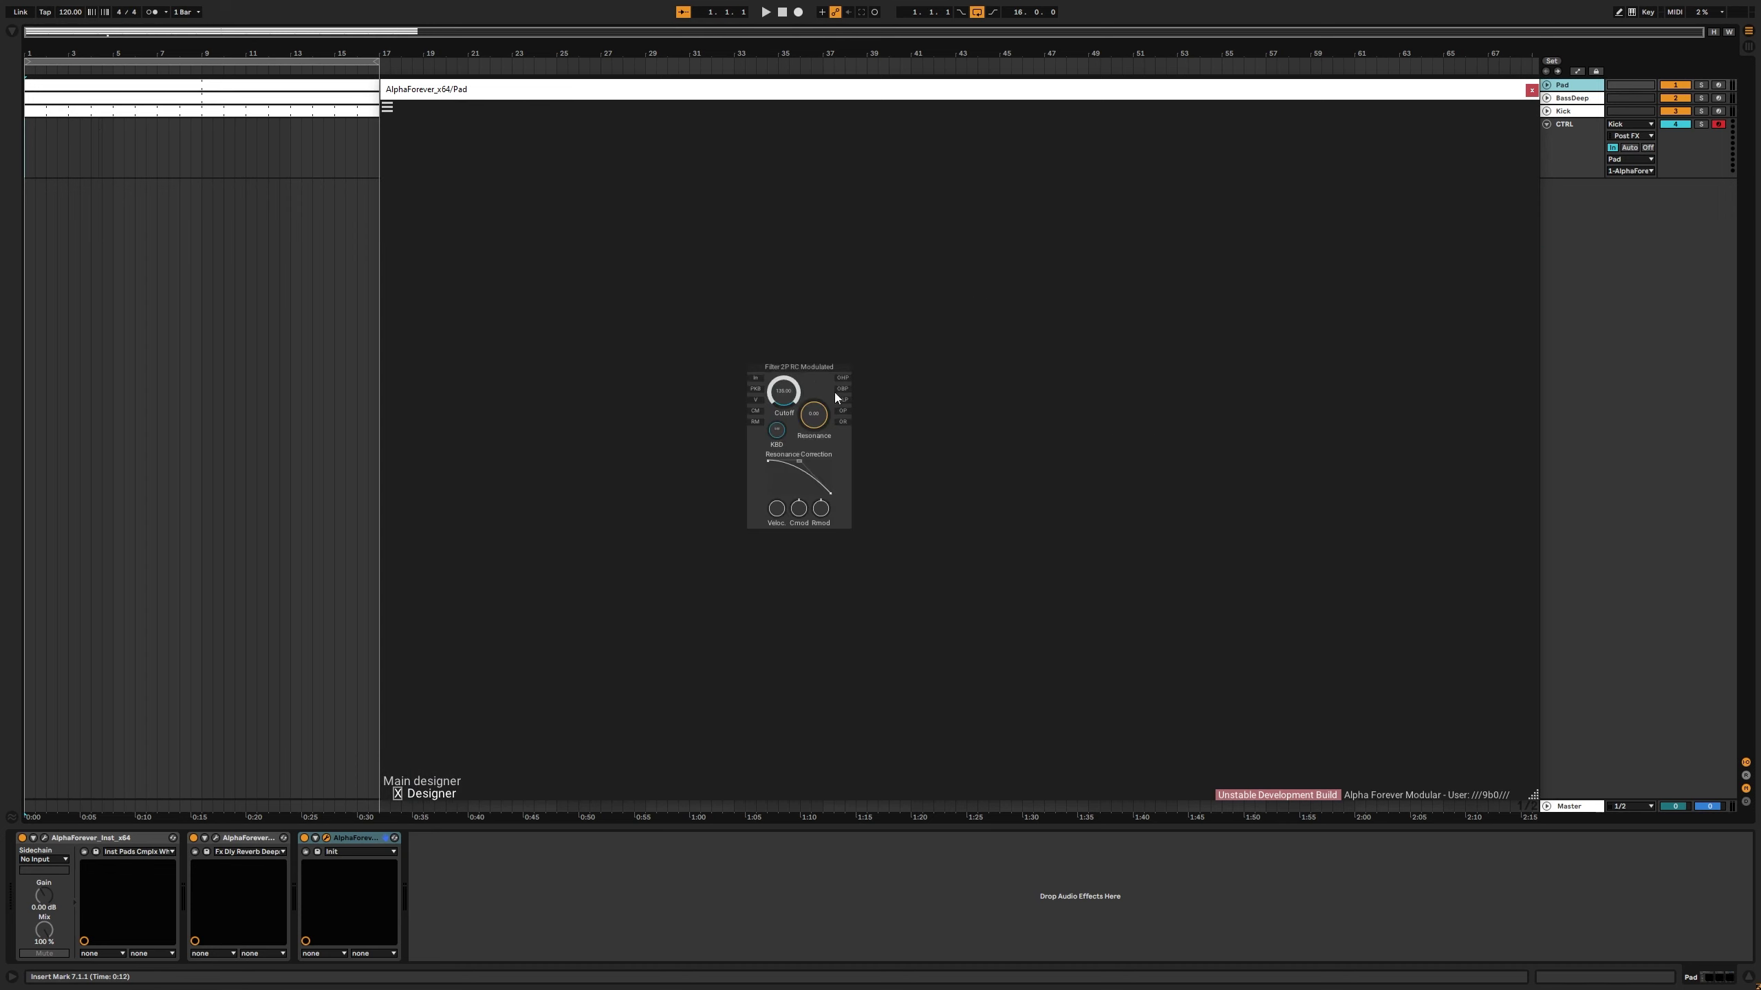
Step: Duplicate the filter with the copy's Cutoff at 0, feeding its CM and RM inputs from the original's OP and OR outputs
click(799, 366)
key(ctrl+c)
key(ctrl+v)
drag(844, 410, 1000, 409)
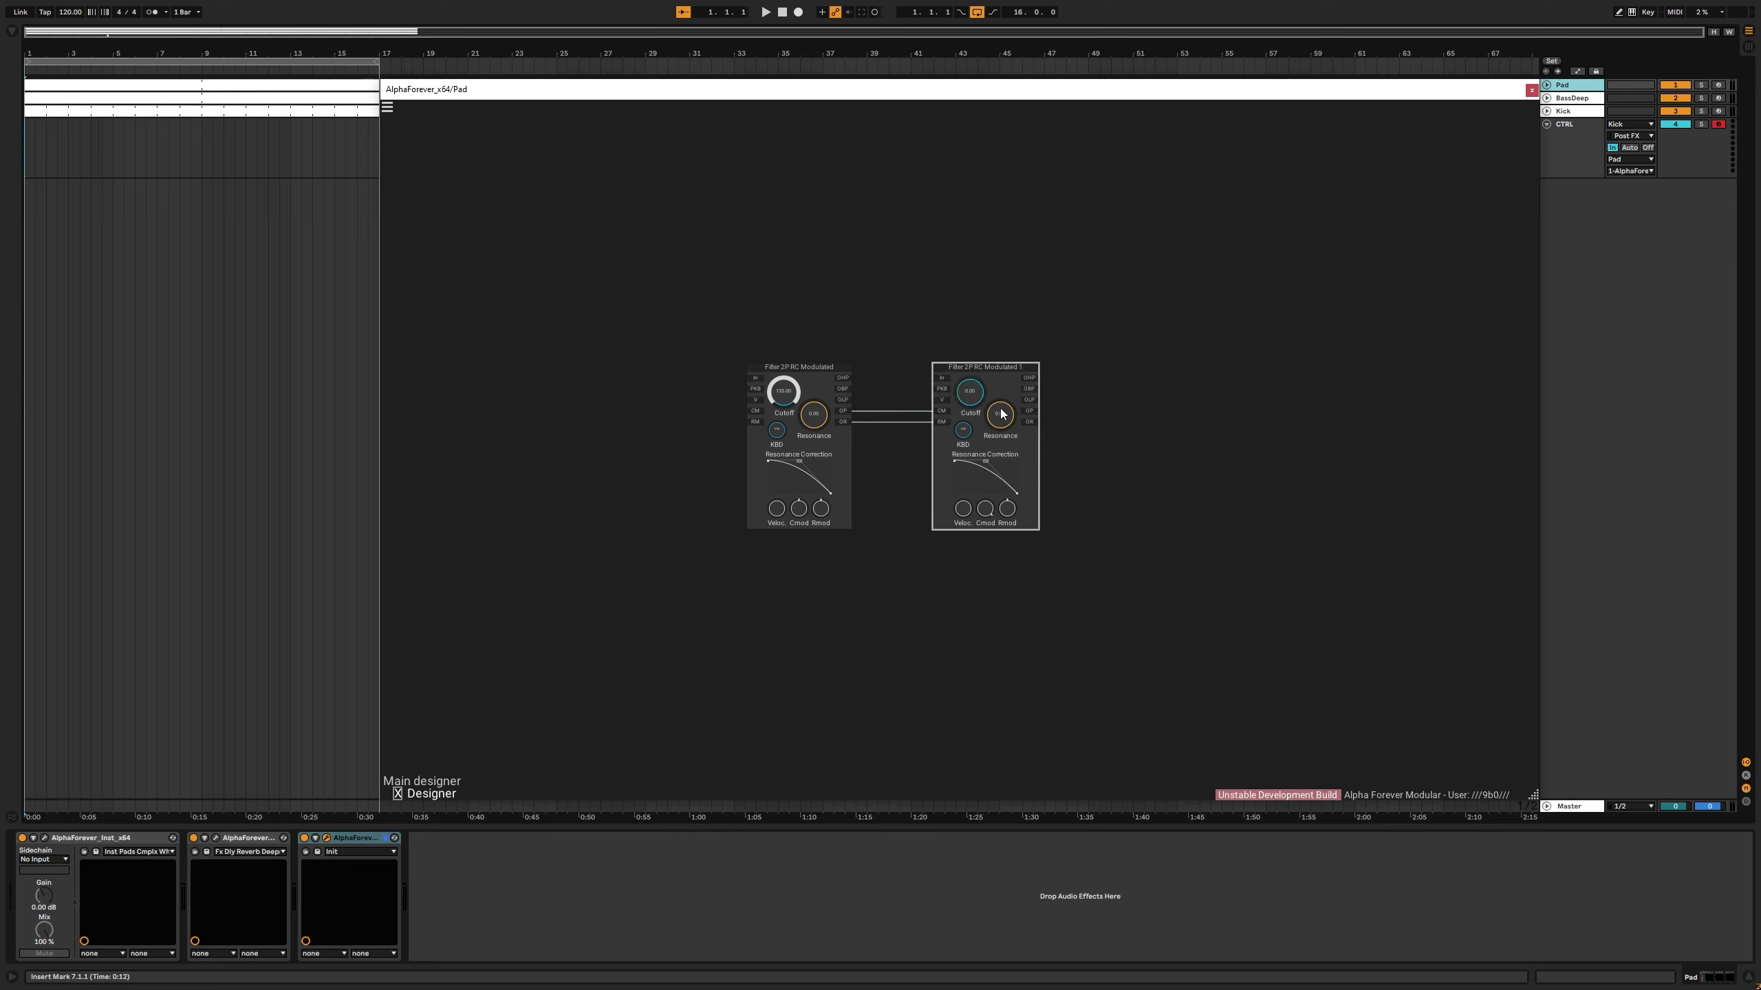
Step: Create ports for the In input and OHP output of both filters, stacking the second filter beneath the first
scroll(819, 278, up, 2)
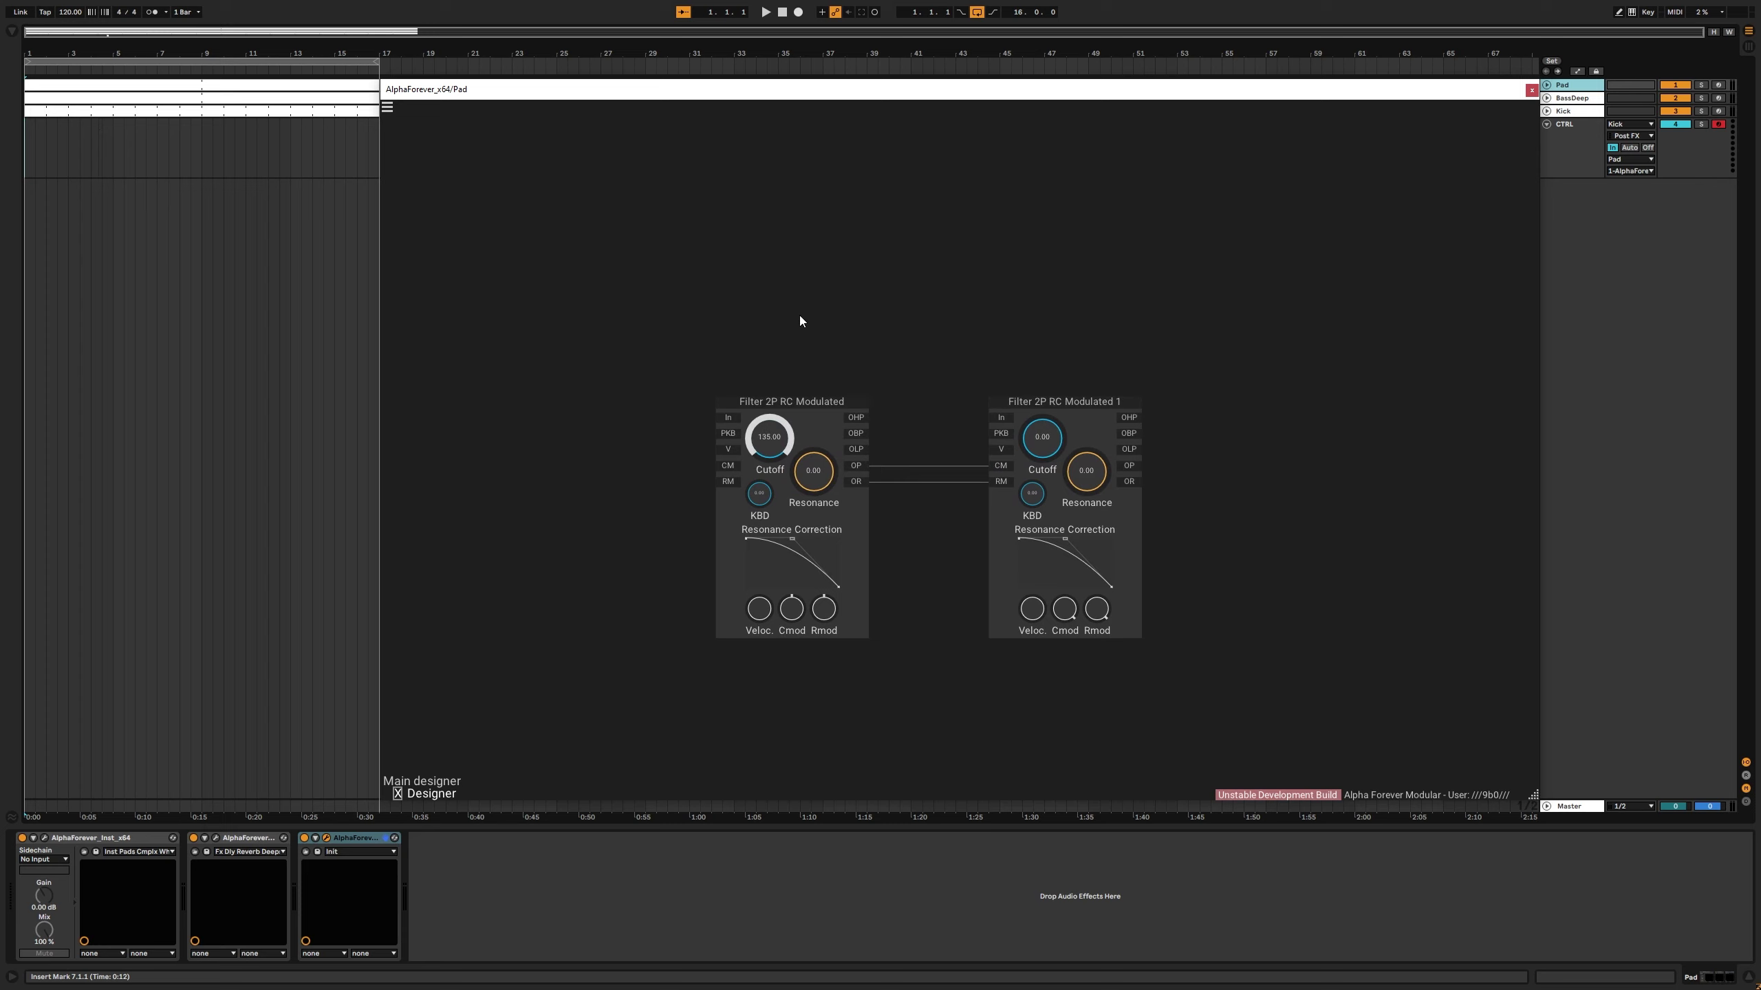
double_click(725, 416)
click(859, 417)
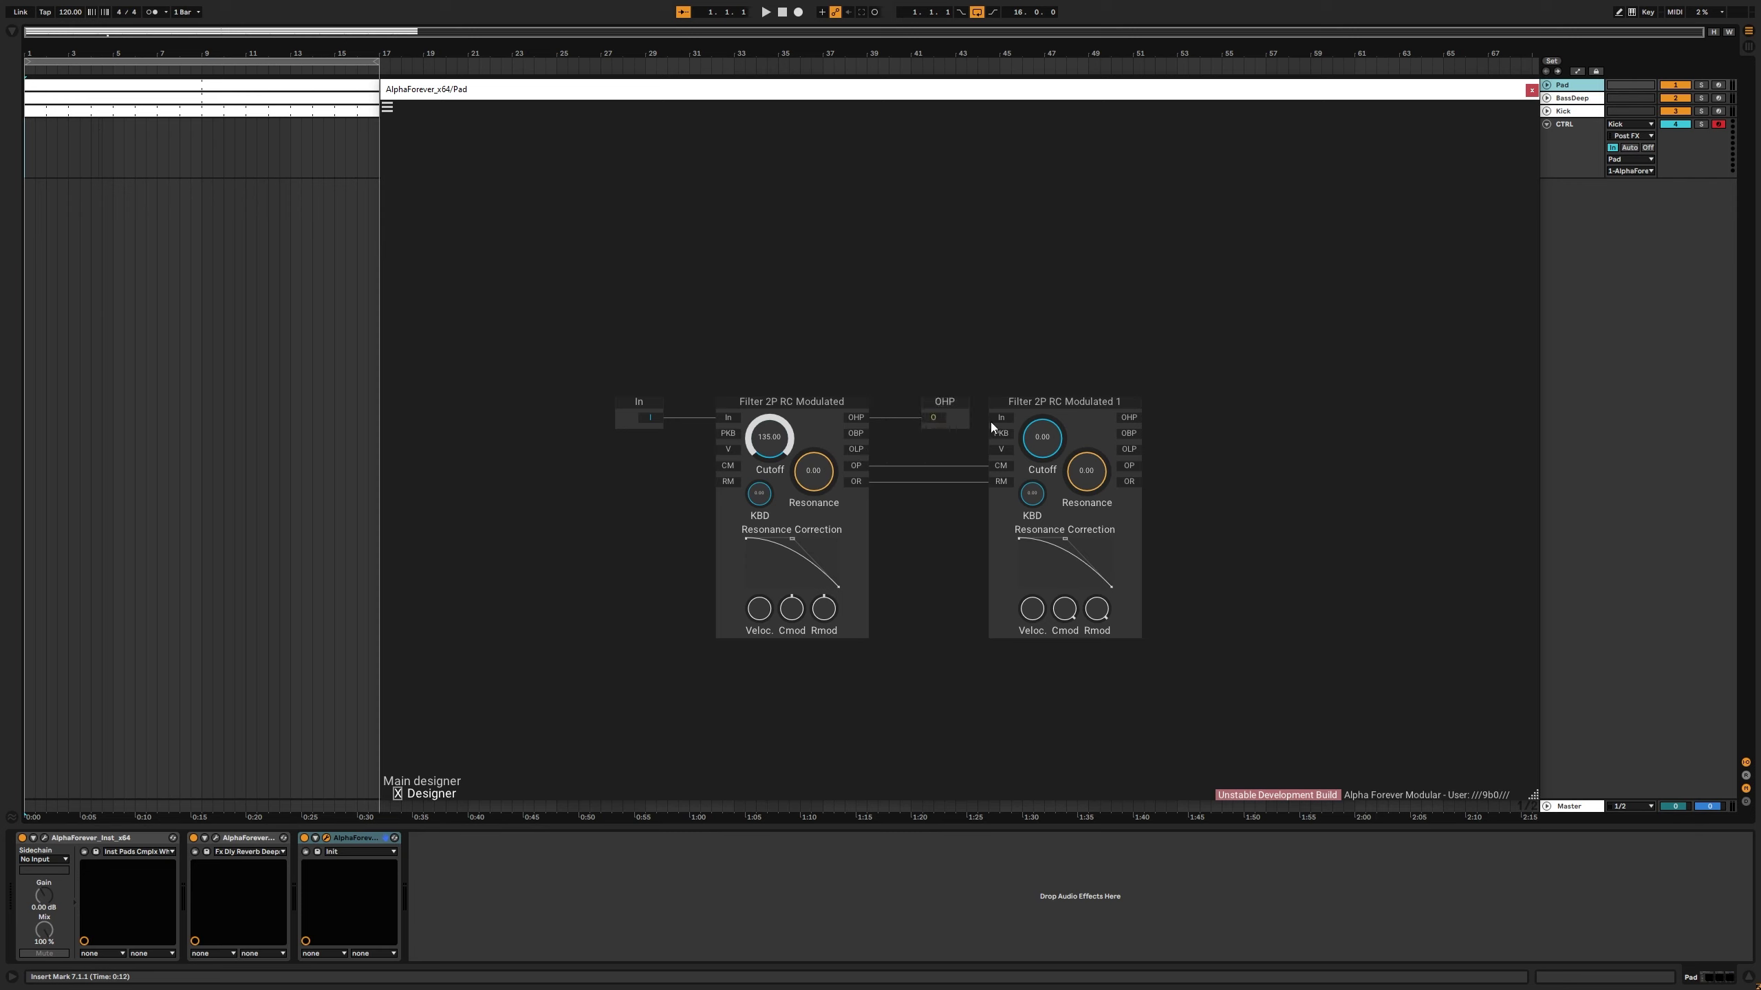
drag(1012, 399, 751, 643)
drag(936, 622, 955, 478)
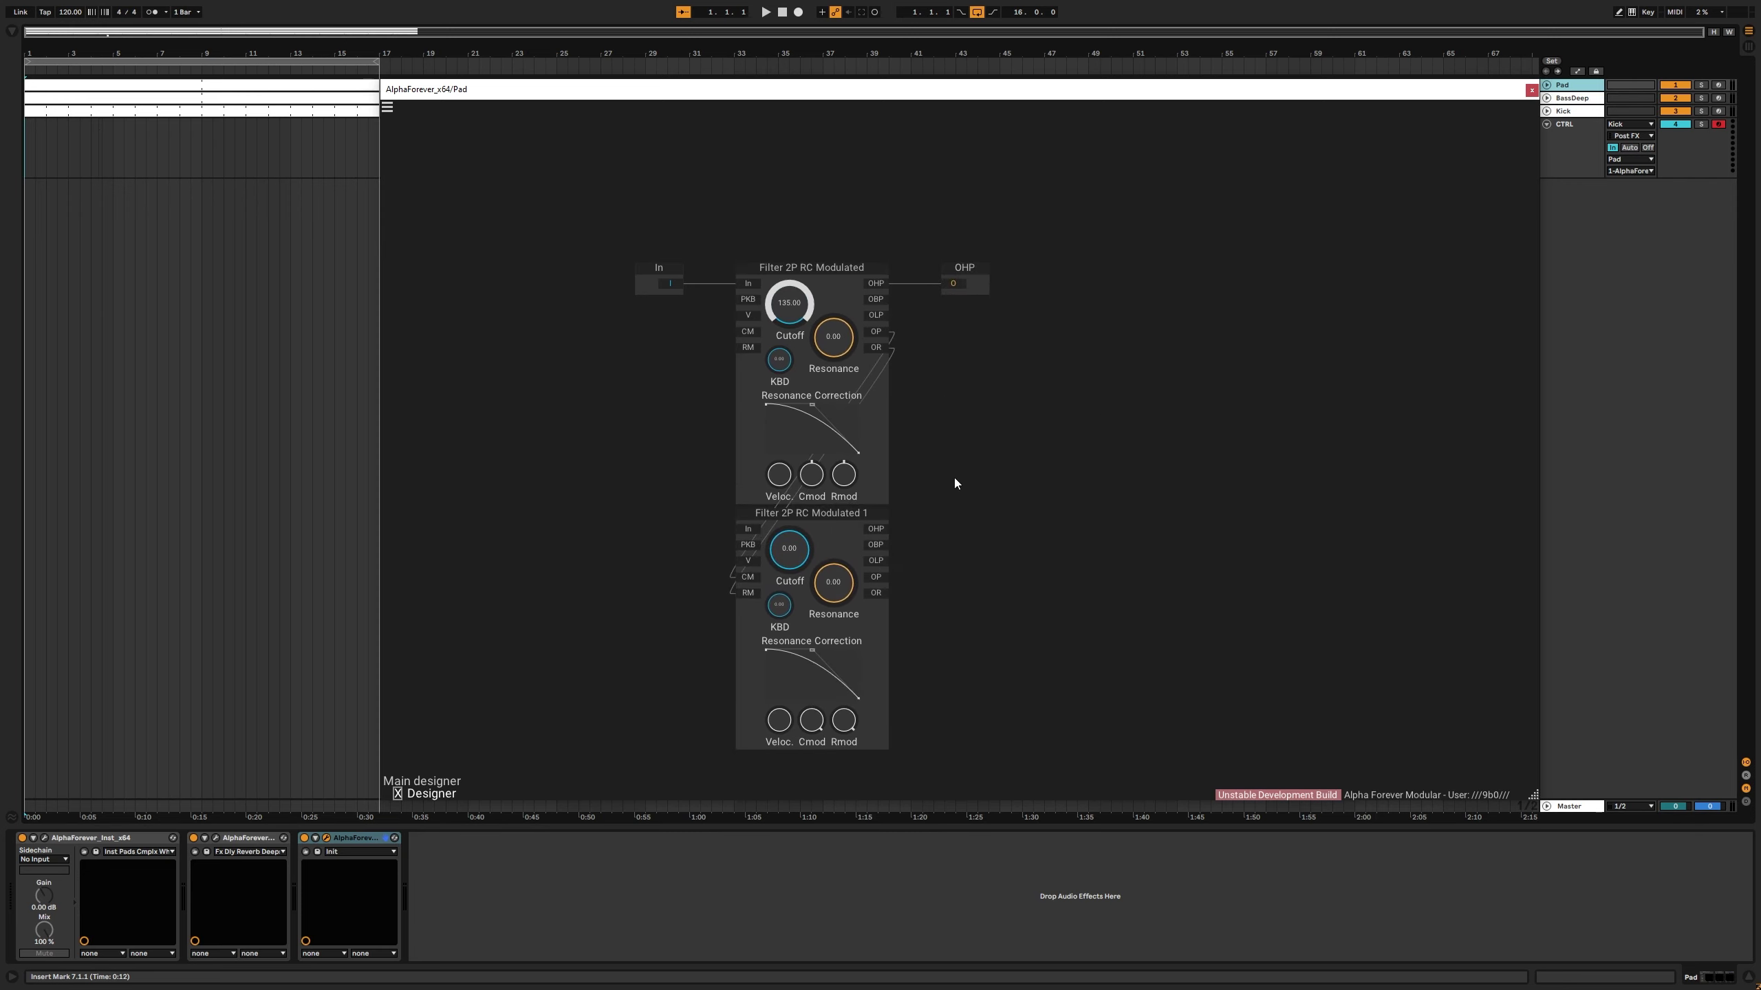
click(747, 528)
click(876, 528)
Step: Rename the two filters' input ports as I1 and I2
double_click(658, 268)
text(1)
key(Return)
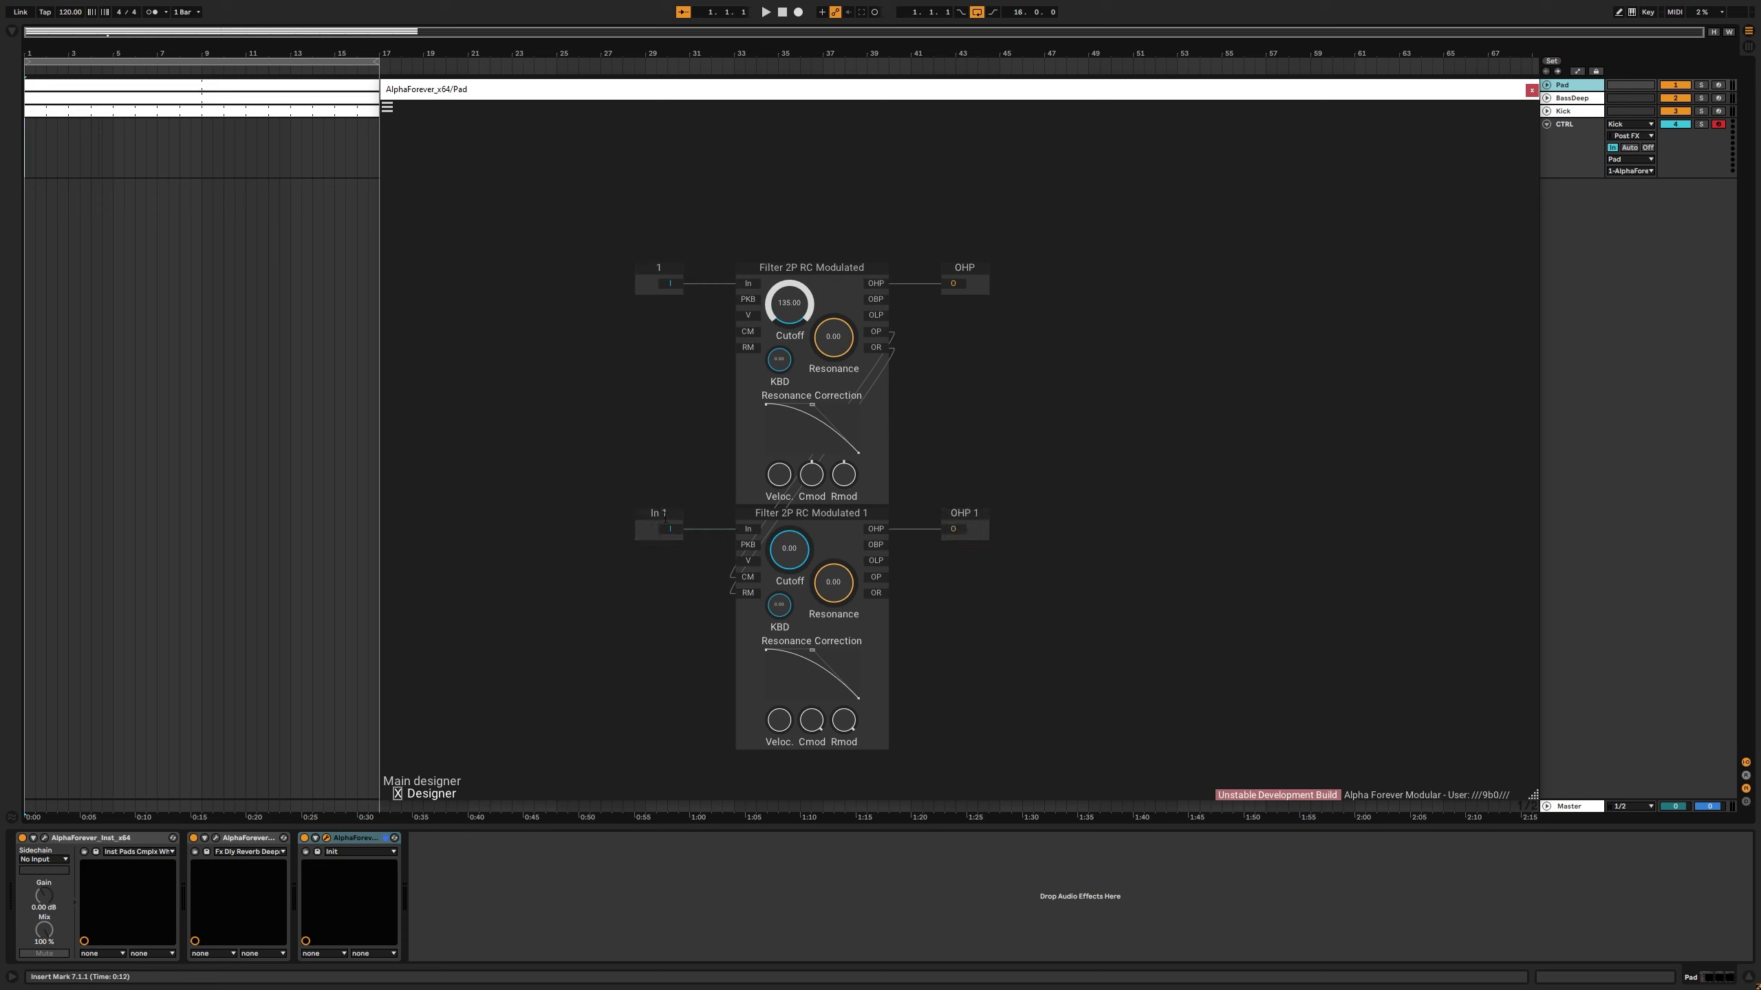
double_click(658, 513)
text(2)
right_click(990, 325)
key(Escape)
double_click(655, 273)
text(I)
double_click(671, 517)
text(I)
key(Return)
Step: Rename the two filters' output ports as O1 and O2
text(O1)
double_click(965, 513)
text(O2)
key(Return)
Step: Create a CM input port on the first filter, with its Cutoff at 0 and Cmod turned fully up
click(745, 334)
drag(820, 474, 859, 592)
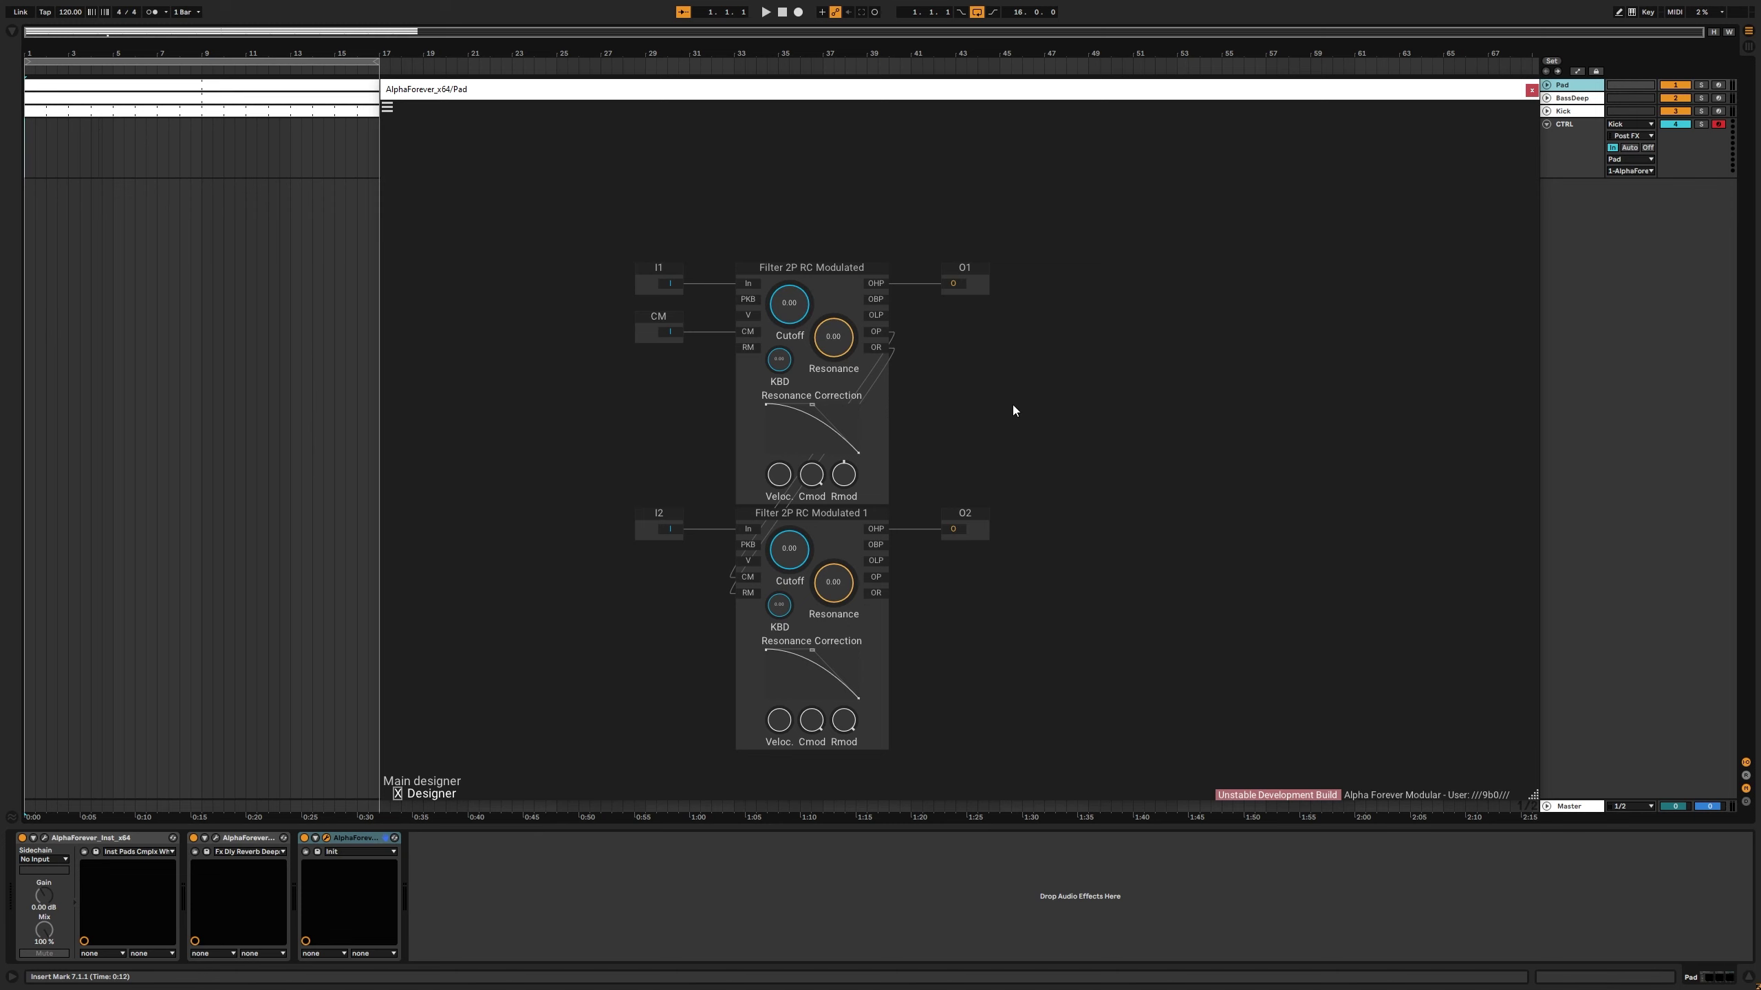
scroll(1014, 407, down, 2)
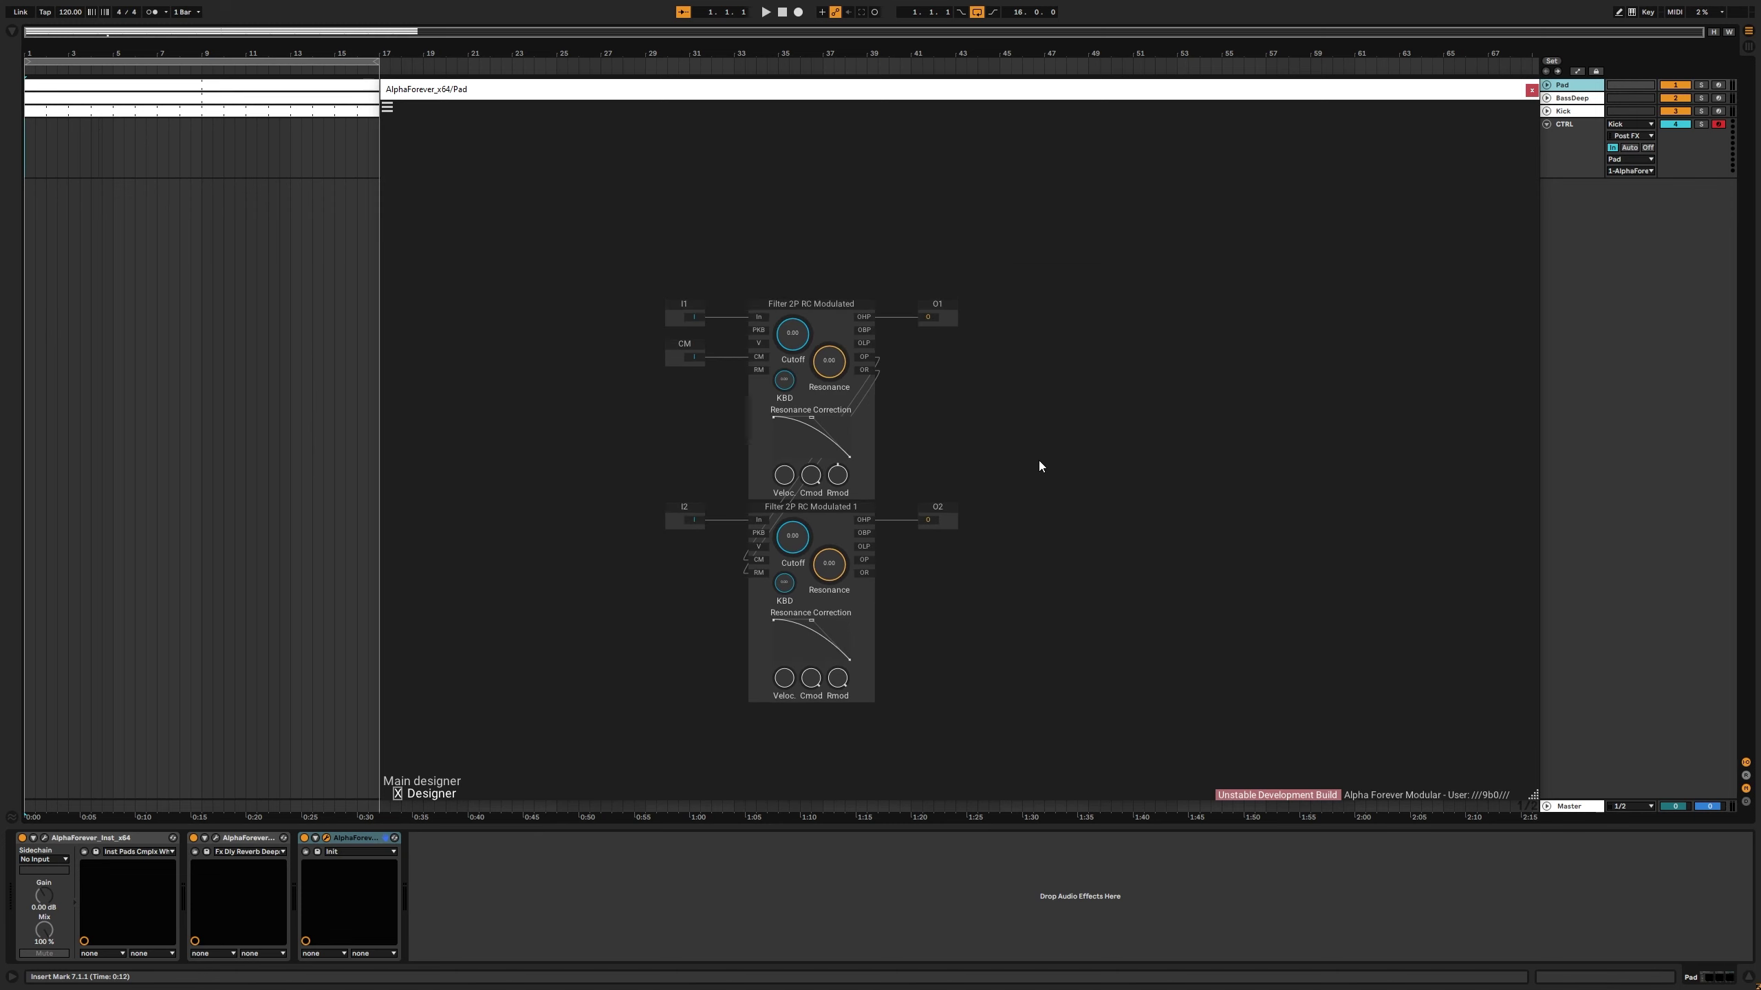
Step: Return to the main designer and rename the module containing the two filters as Filter
scroll(1054, 390, up, 2)
drag(939, 437, 1101, 391)
key(Escape)
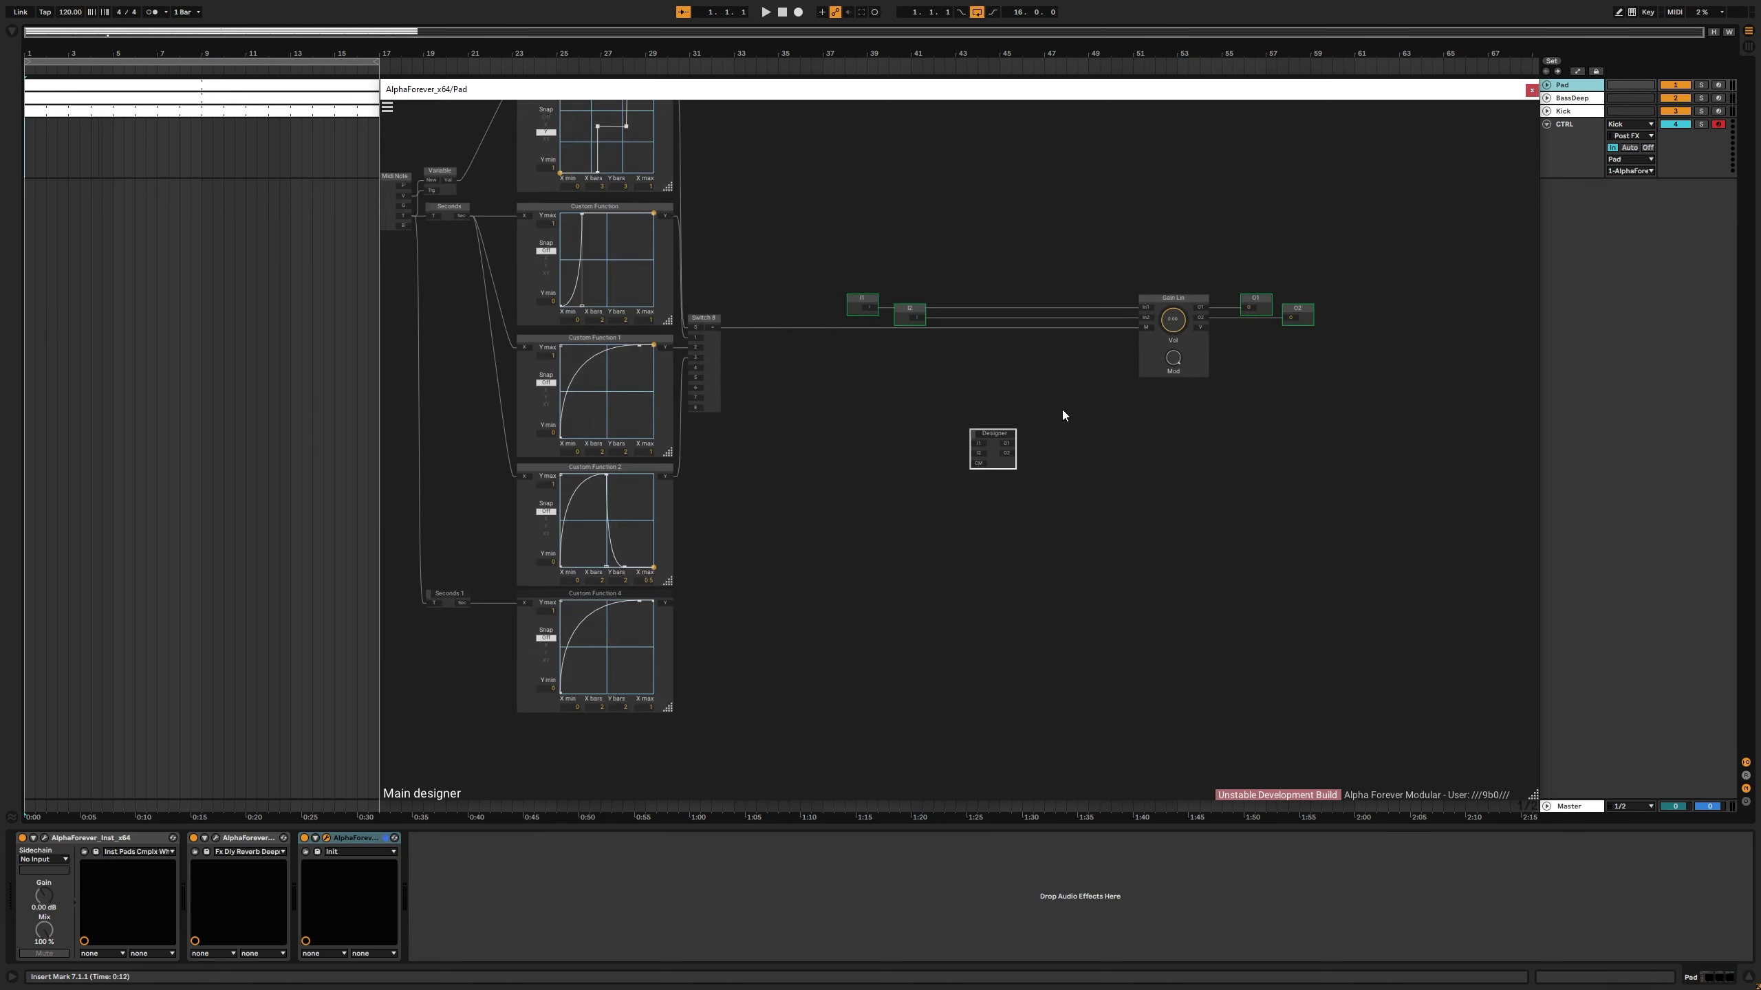
double_click(994, 433)
text(Filter)
key(Return)
Step: Add a Stereo Track module and route the I1 and I2 inputs into it
mouse_move(937, 322)
mouse_down()
mouse_move(1134, 433)
mouse_move(908, 383)
mouse_up()
click(1112, 432)
scroll(1112, 432, up, 3)
double_click(837, 265)
text(trac)
key(Return)
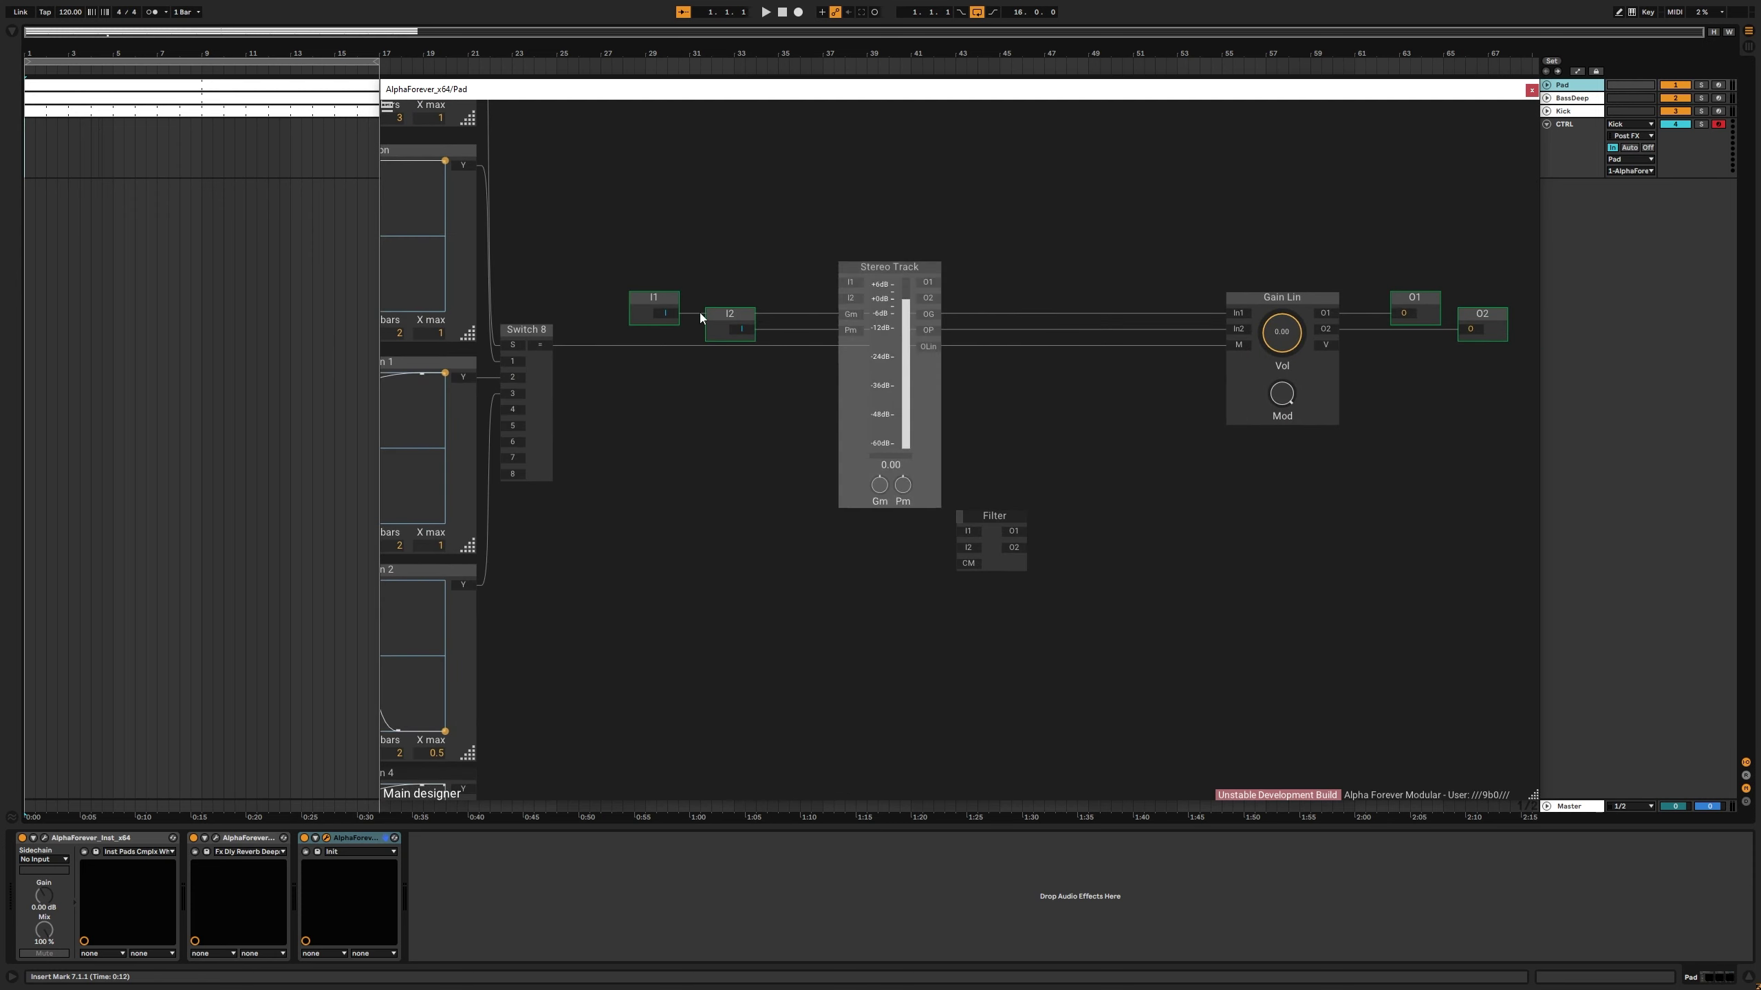
drag(679, 313, 833, 299)
Step: Place the Filter module in the stereo signal path between Stereo Track and Gain Lin, and space the input modules further apart
drag(1011, 497, 1239, 312)
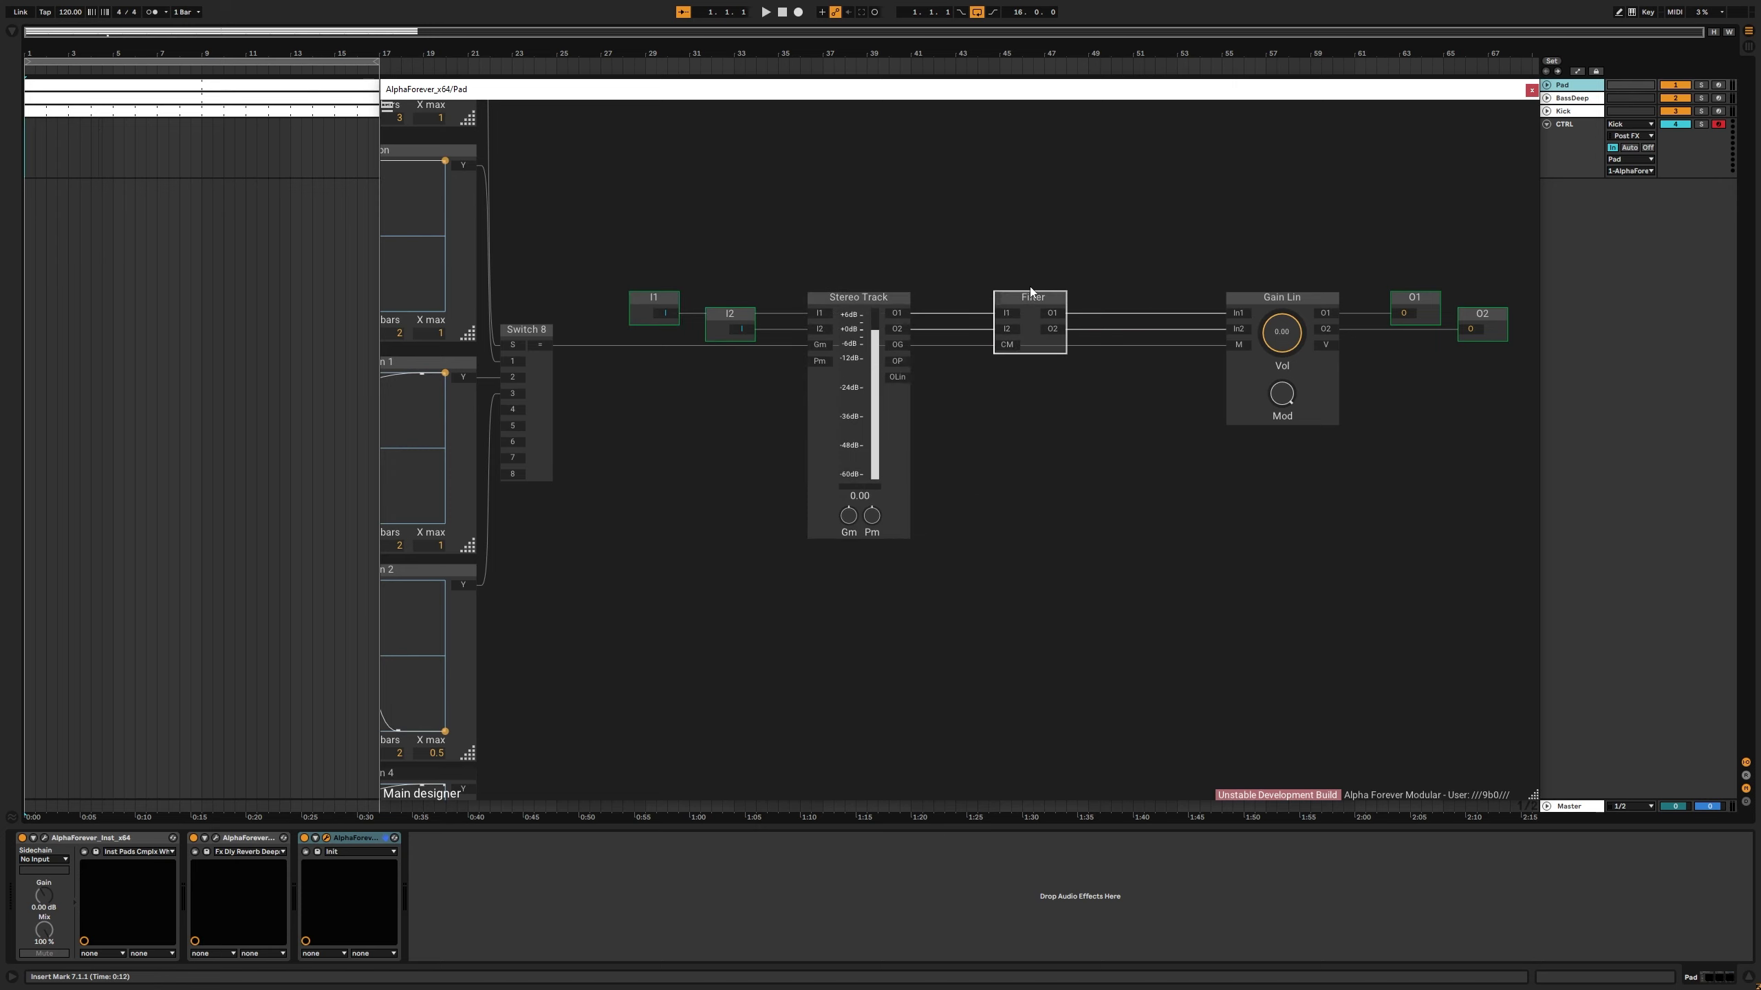
drag(1031, 292, 1059, 291)
drag(844, 302, 820, 300)
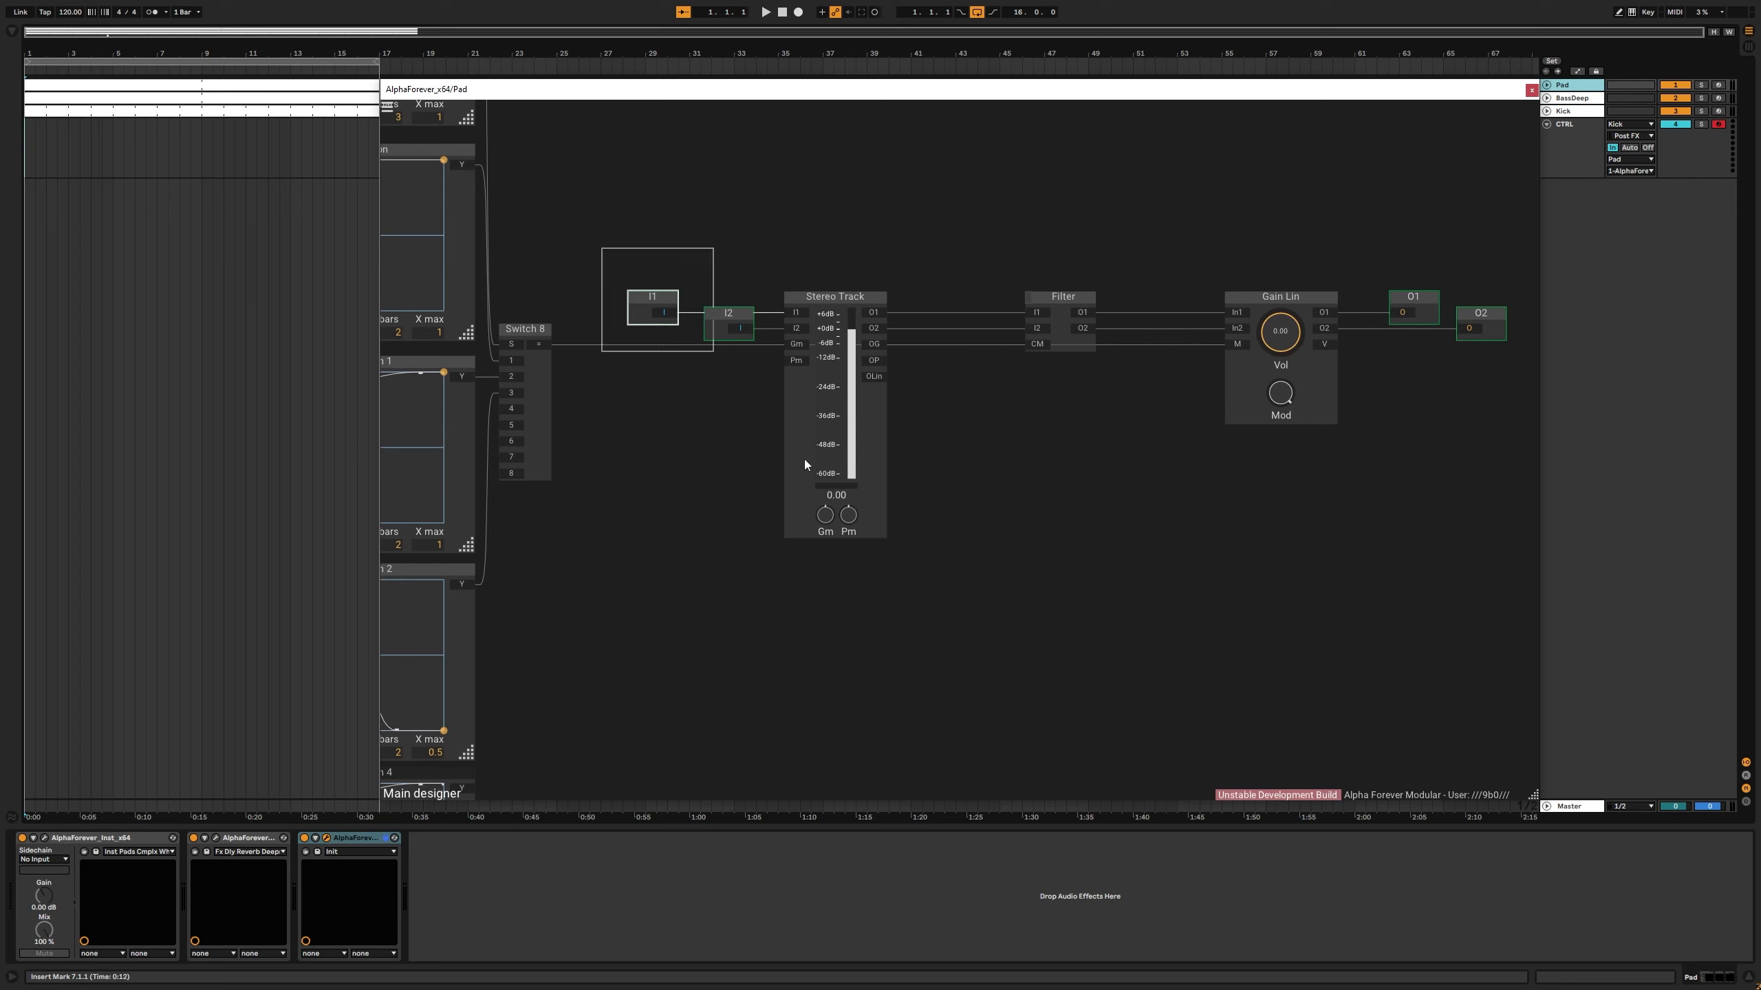
drag(804, 460, 921, 582)
drag(835, 298, 797, 293)
click(996, 232)
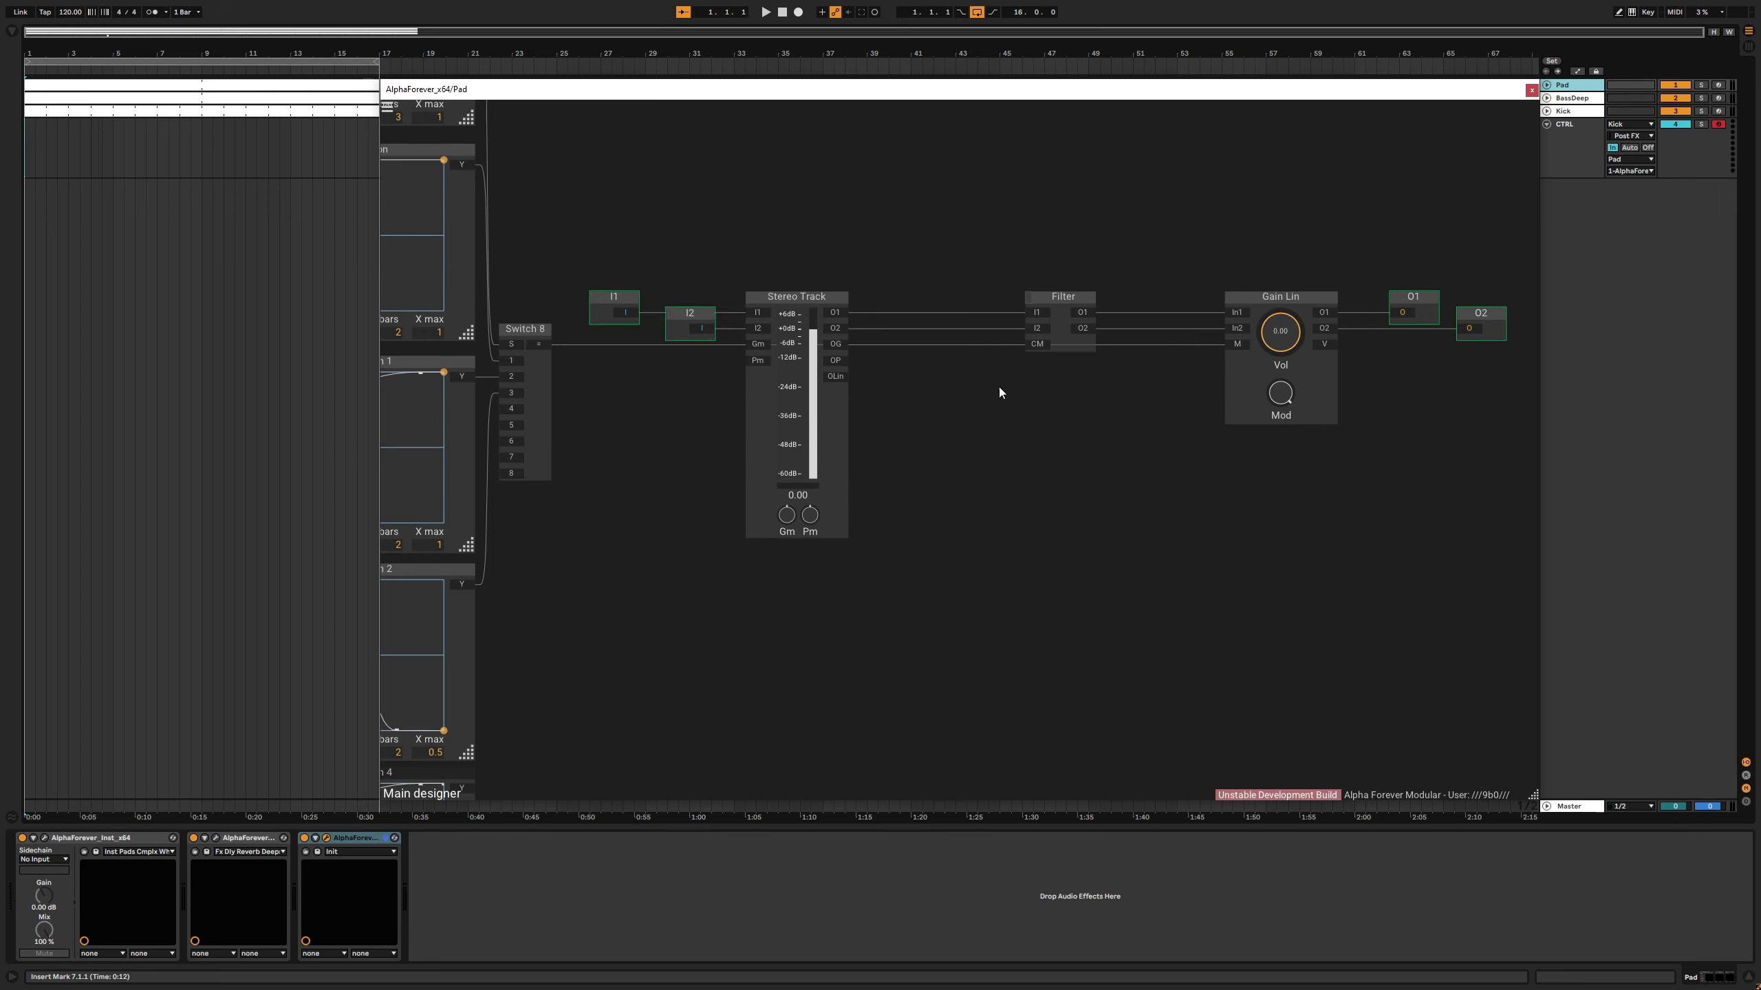
Step: Check inside the Filter module, disconnect the Seconds 1 trigger, and connect Custom Function 4's output directly to Filter's CM input
drag(944, 495, 1172, 385)
scroll(1125, 484, down, 2)
drag(969, 618, 963, 575)
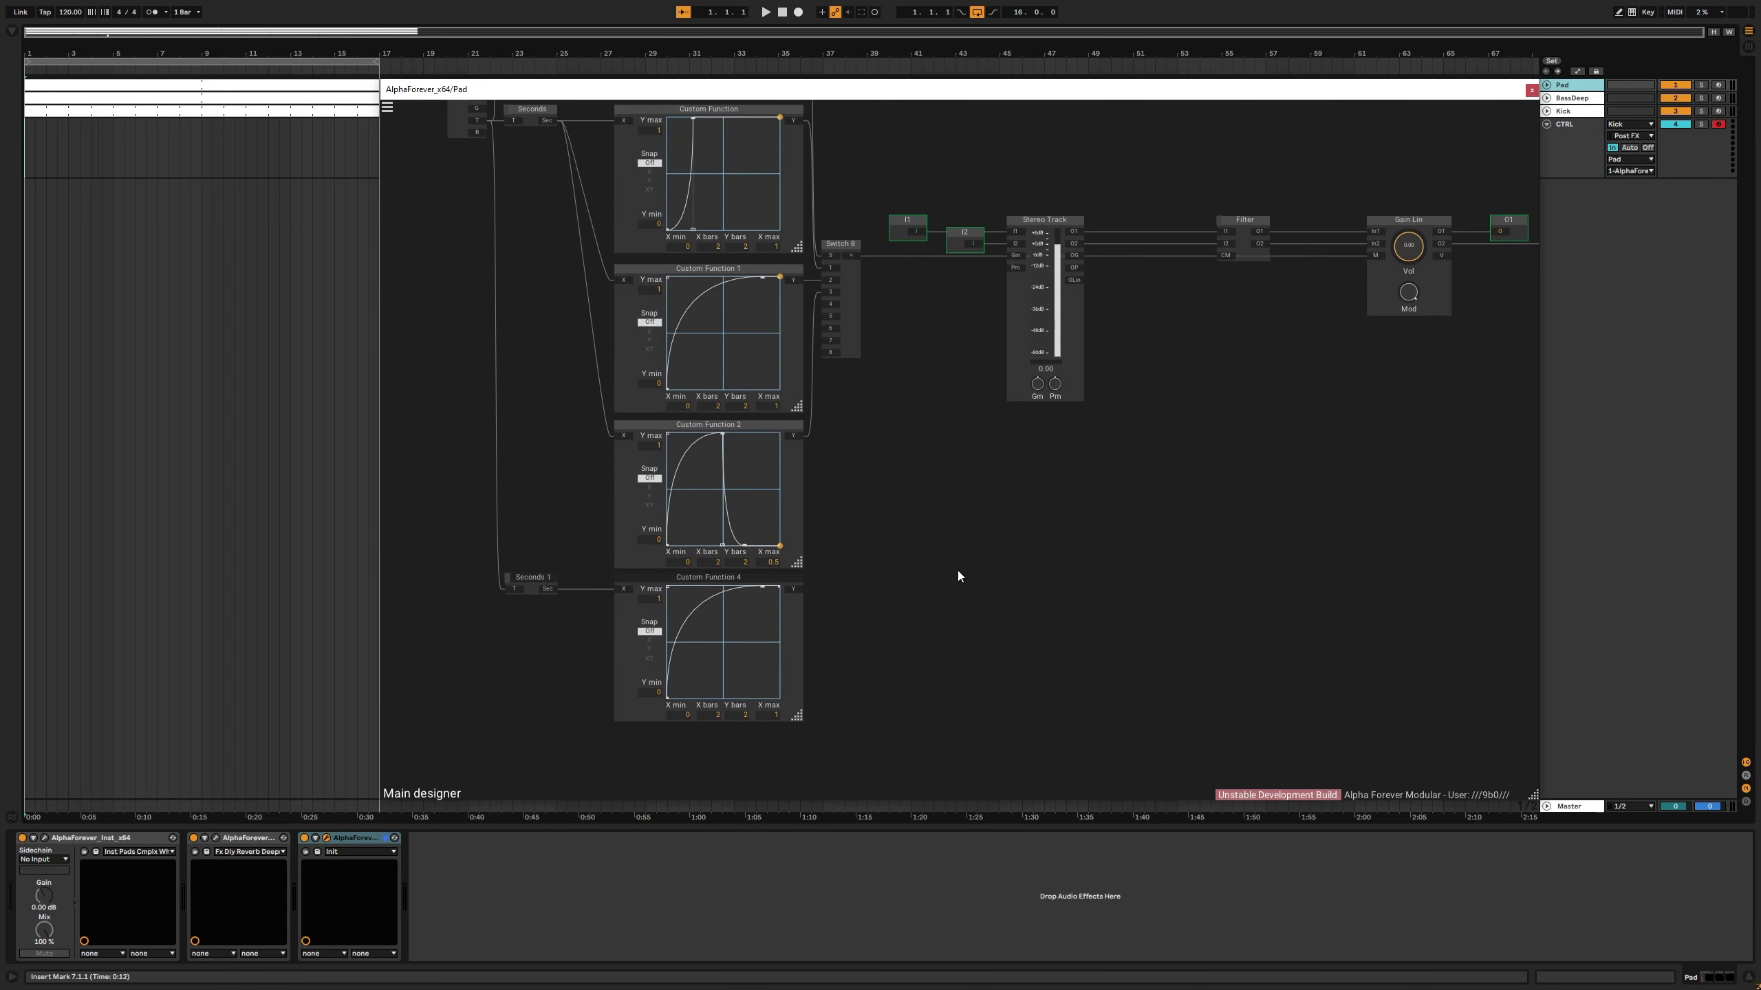
double_click(1243, 256)
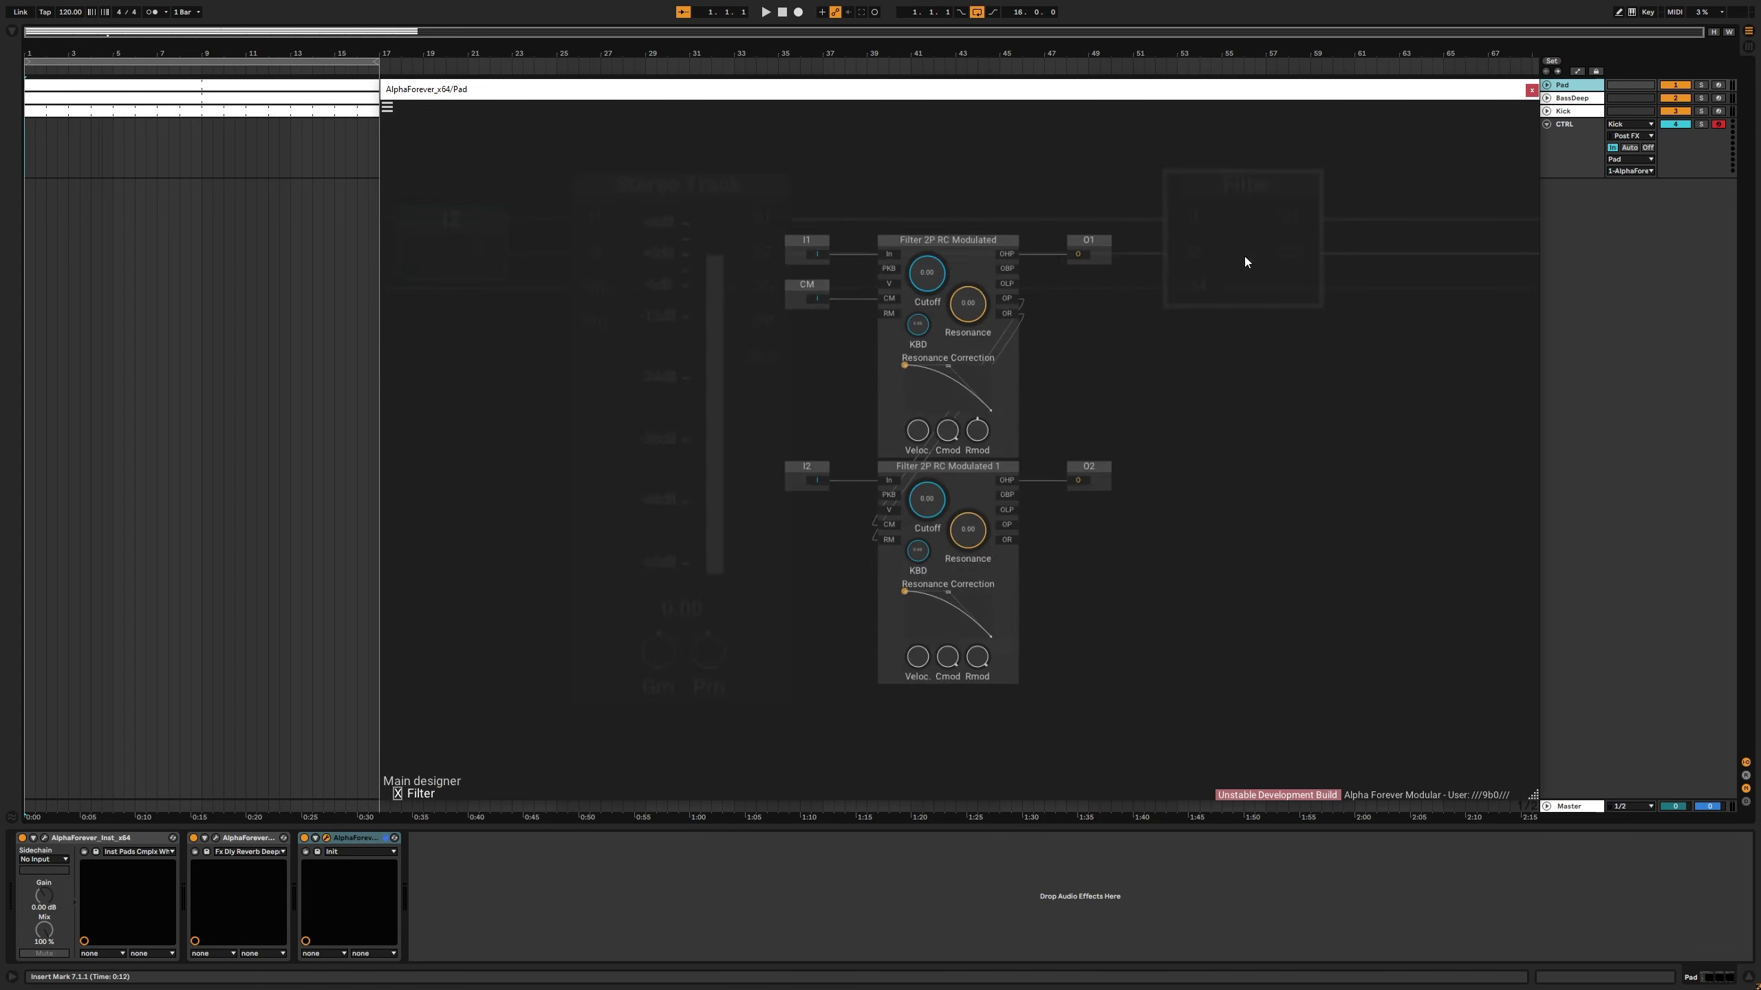
double_click(1090, 355)
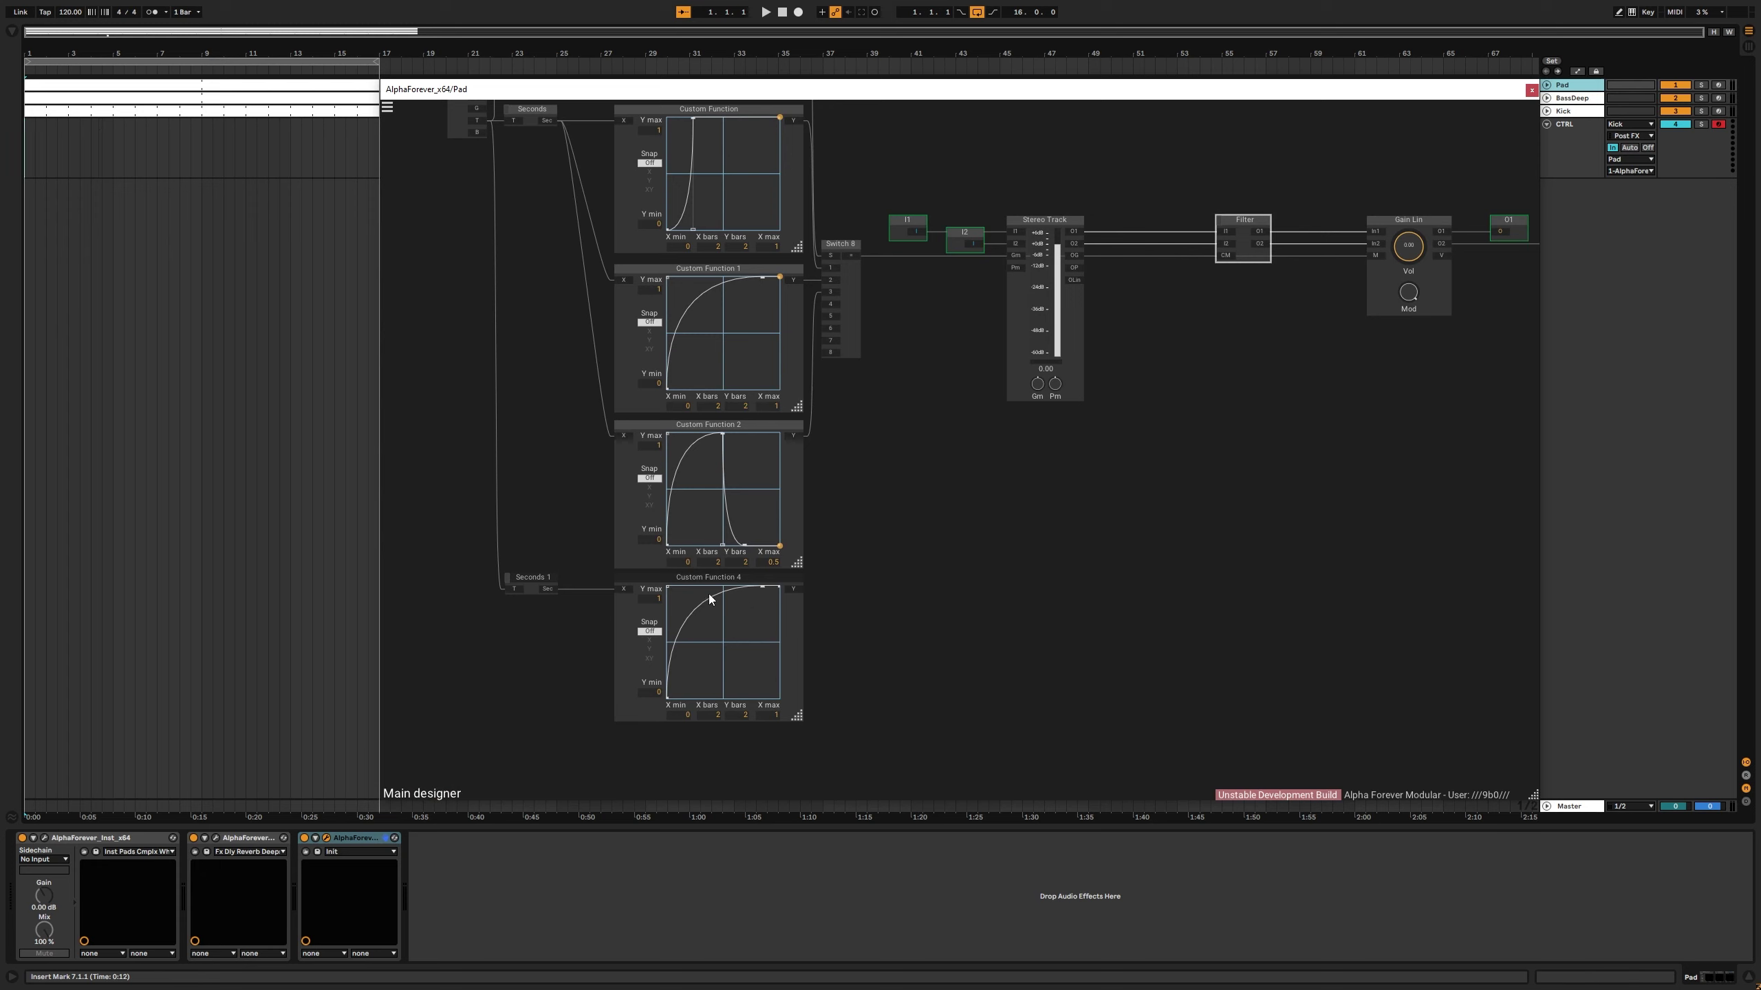
click(516, 593)
drag(800, 583, 1226, 256)
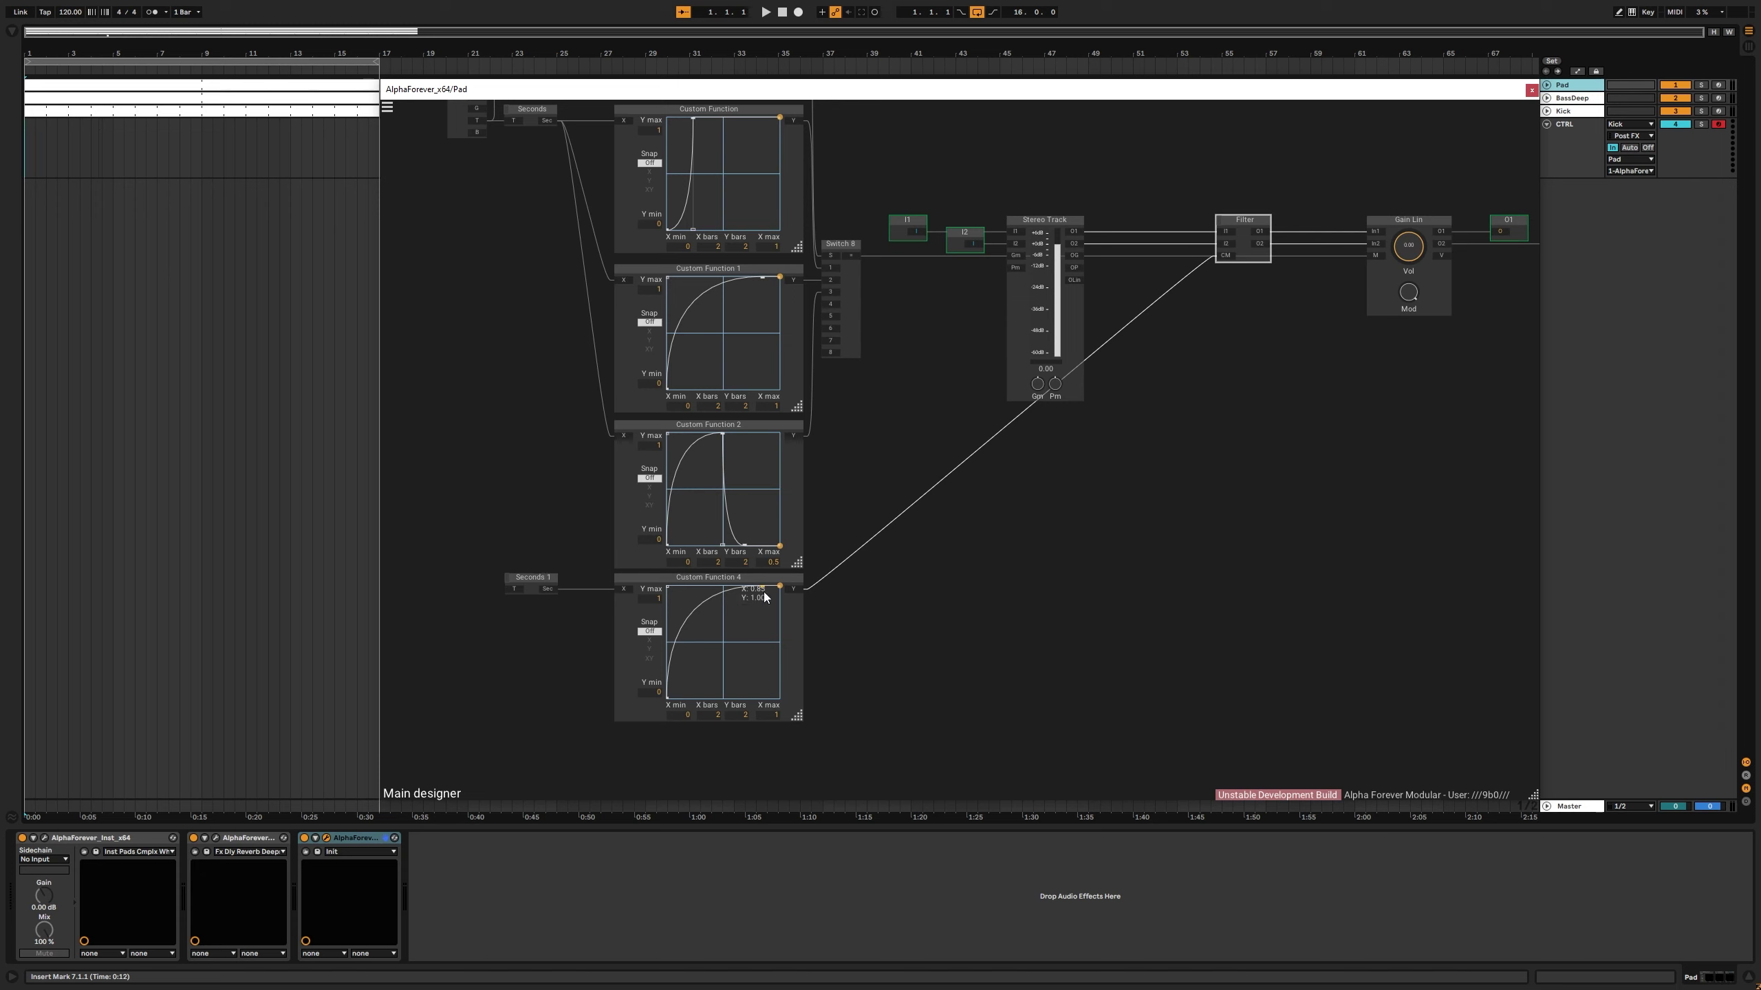
Step: Add a Crossfade module, feed its B input from Custom Function 4, and connect its output to Filter's CM input
double_click(864, 593)
text(cr)
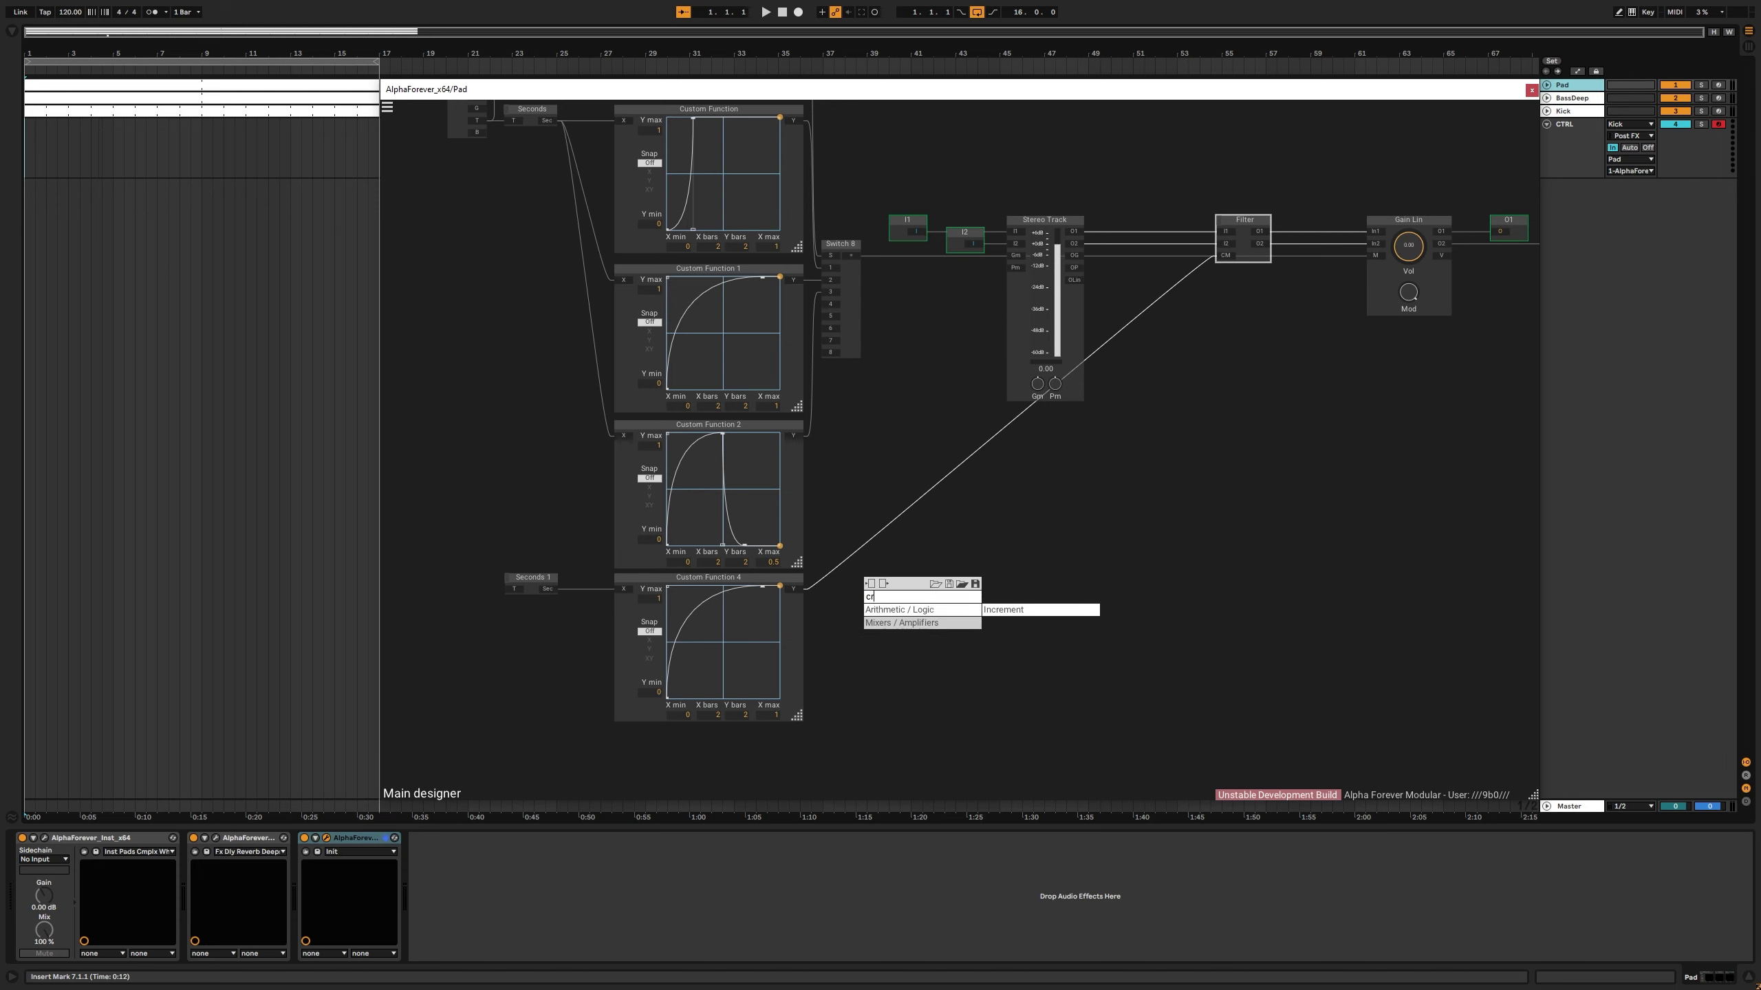
text(os)
click(1004, 609)
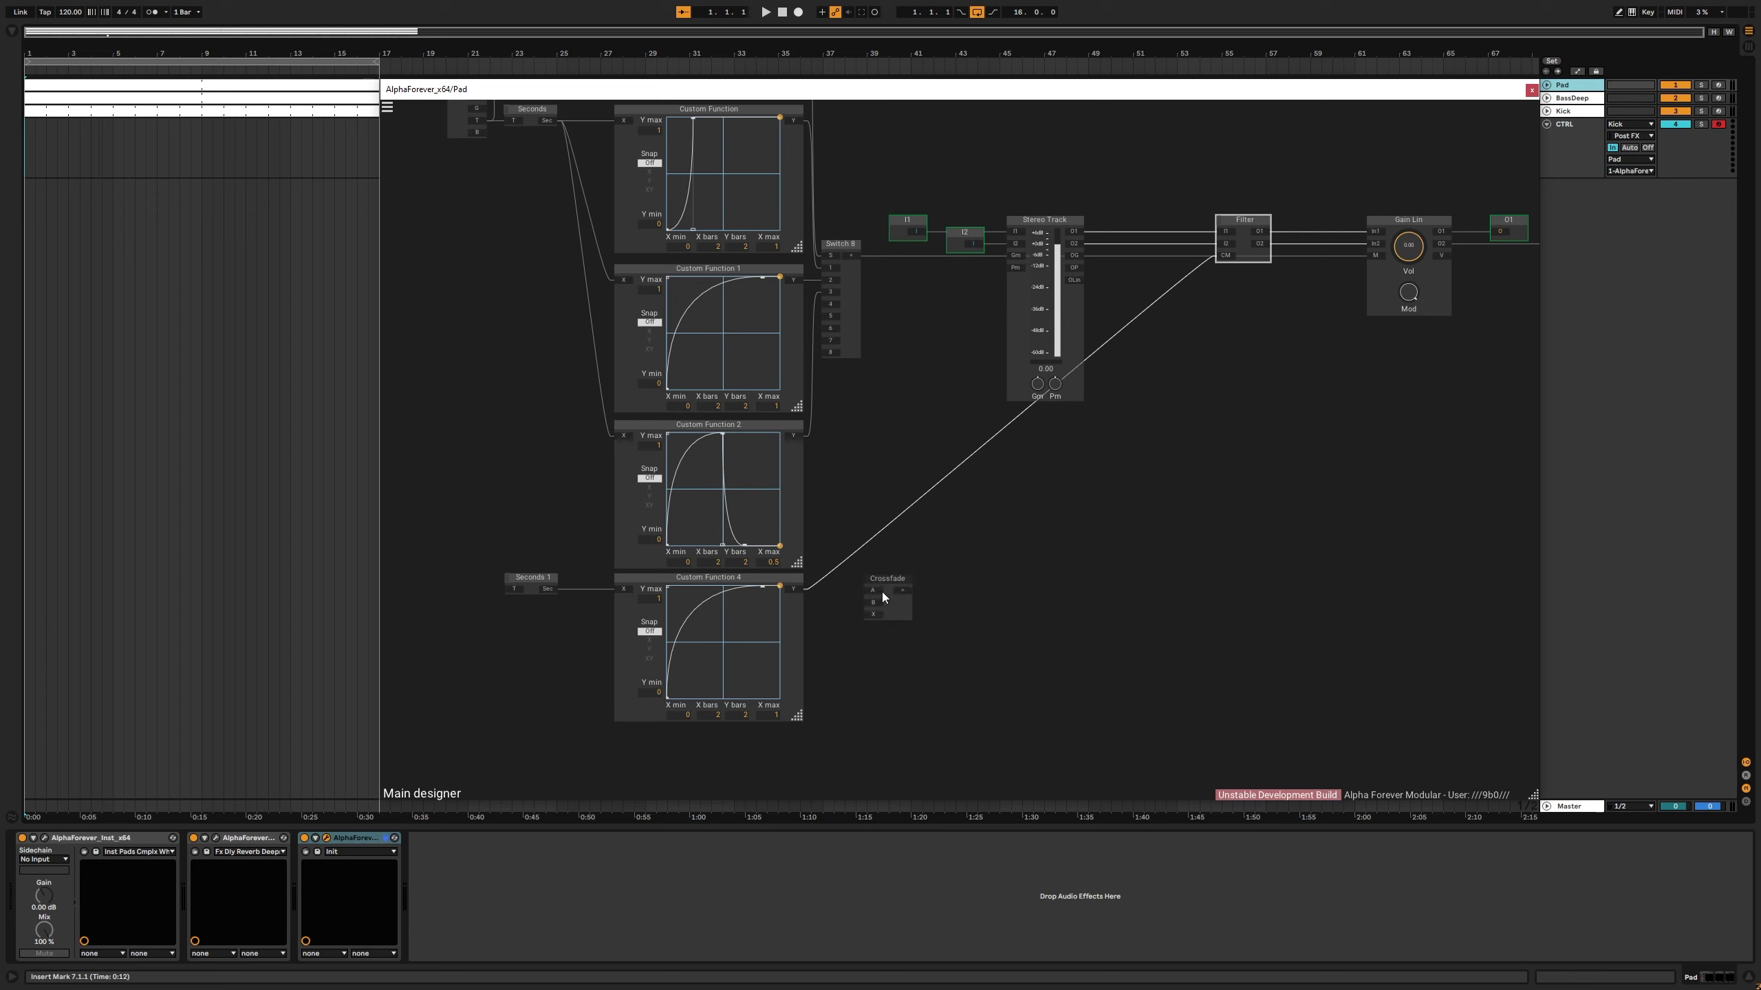
drag(801, 588, 955, 570)
drag(1069, 527, 922, 596)
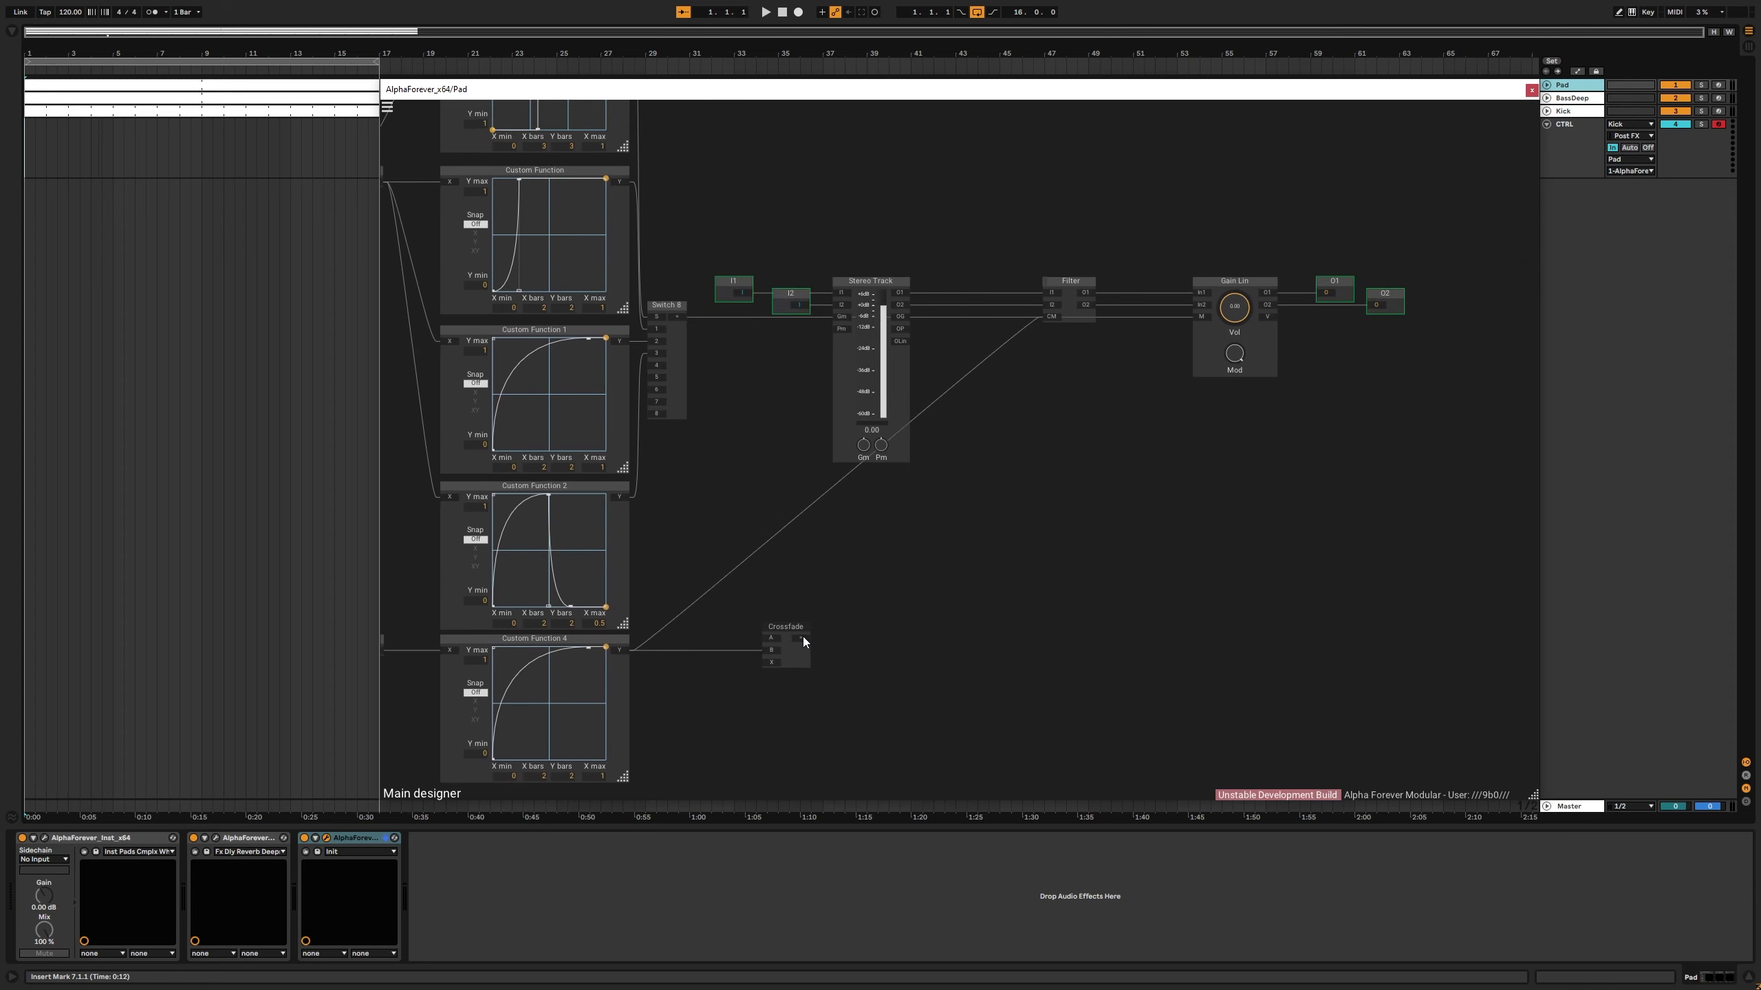
drag(802, 638, 1050, 319)
Step: Add an If comparison module below Custom Function 4 and feed its A input from the MIDI note module
drag(760, 600, 925, 497)
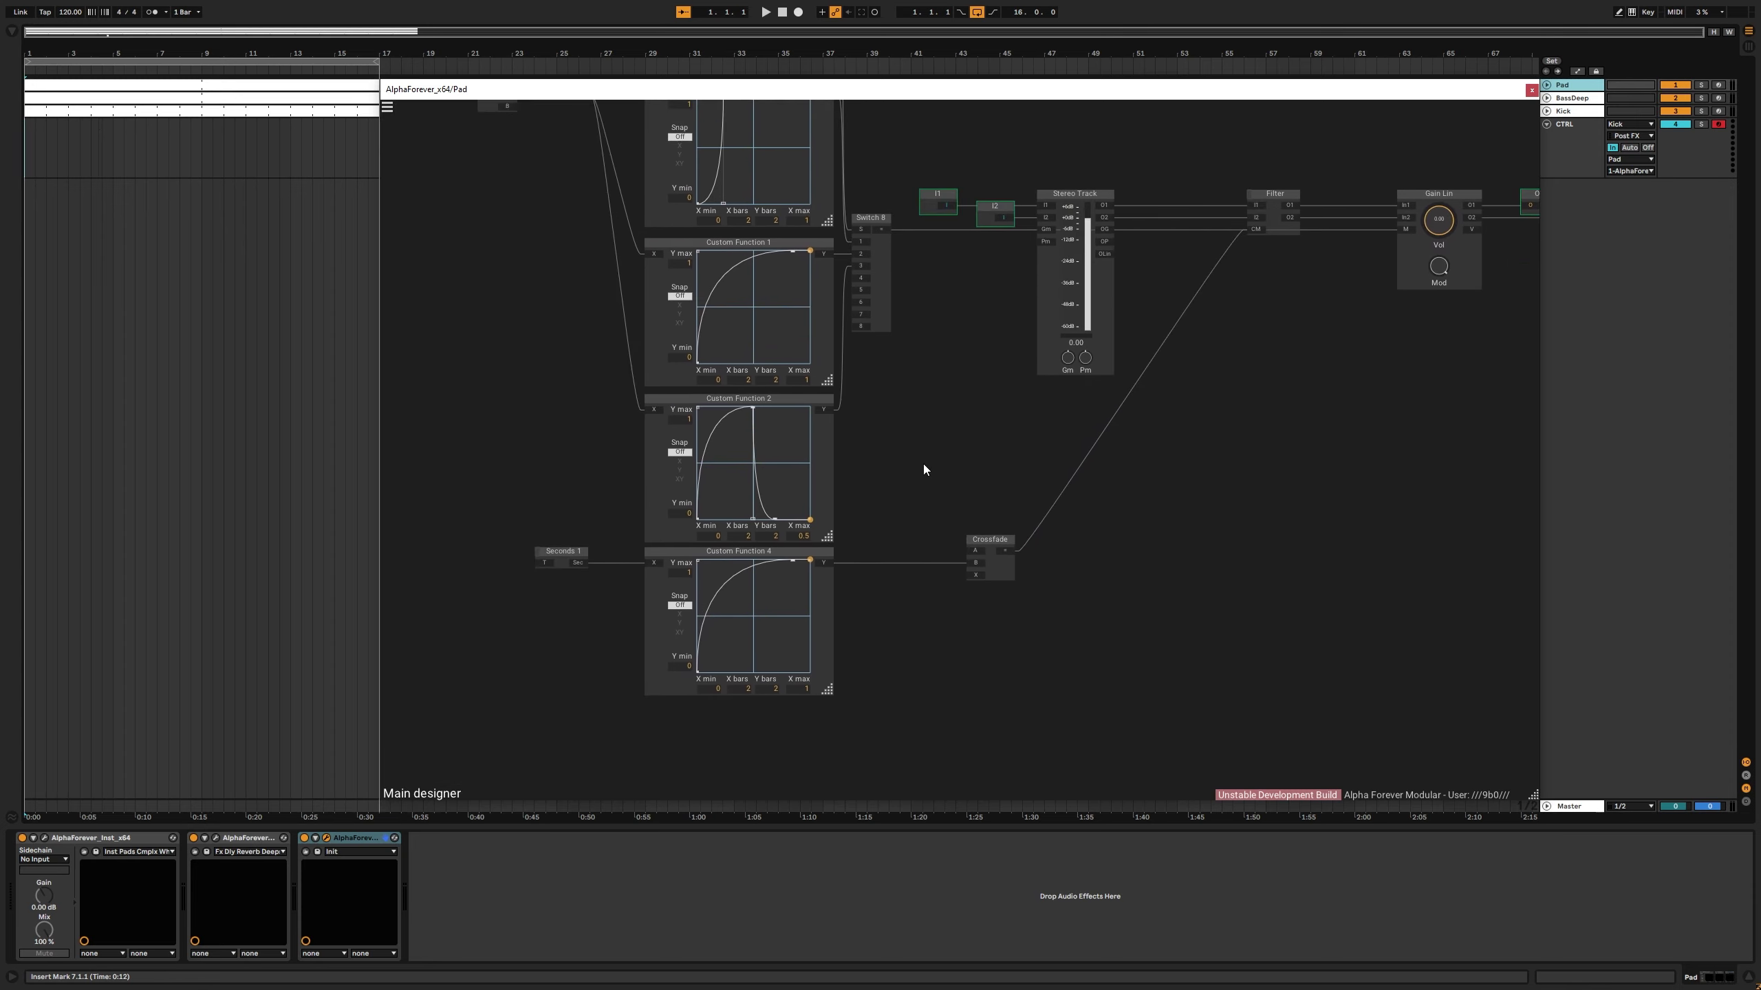
scroll(977, 573, down, 1)
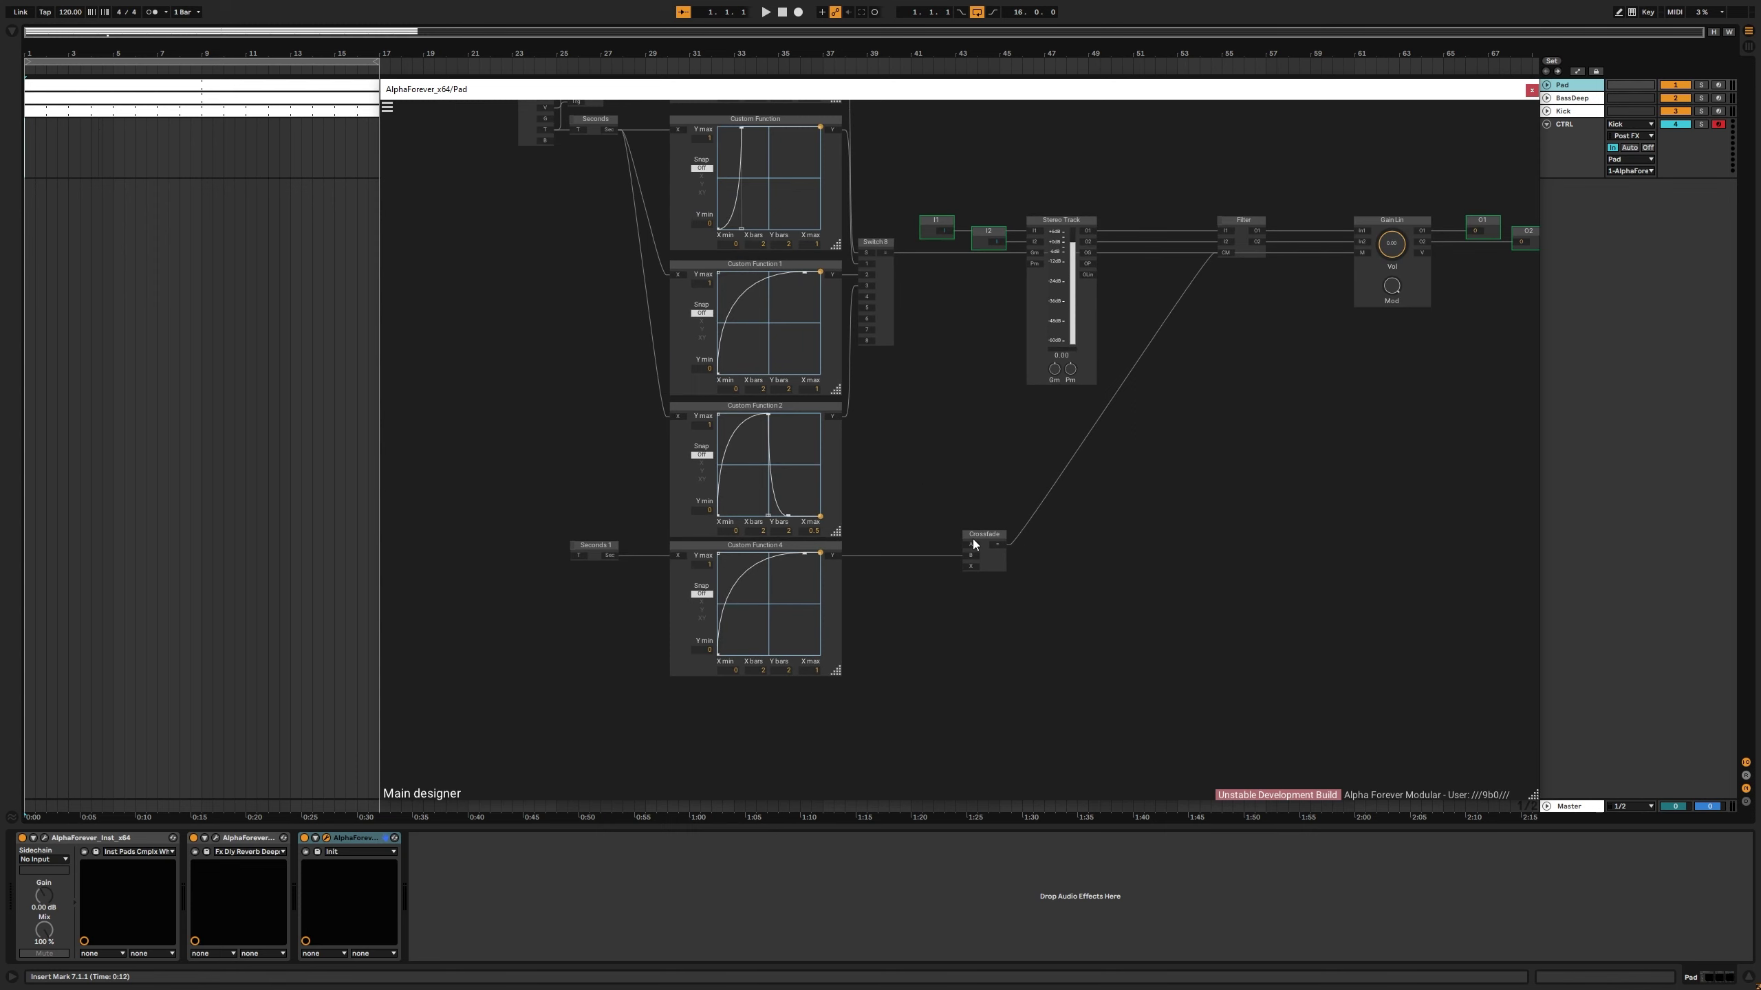
scroll(901, 531, down, 3)
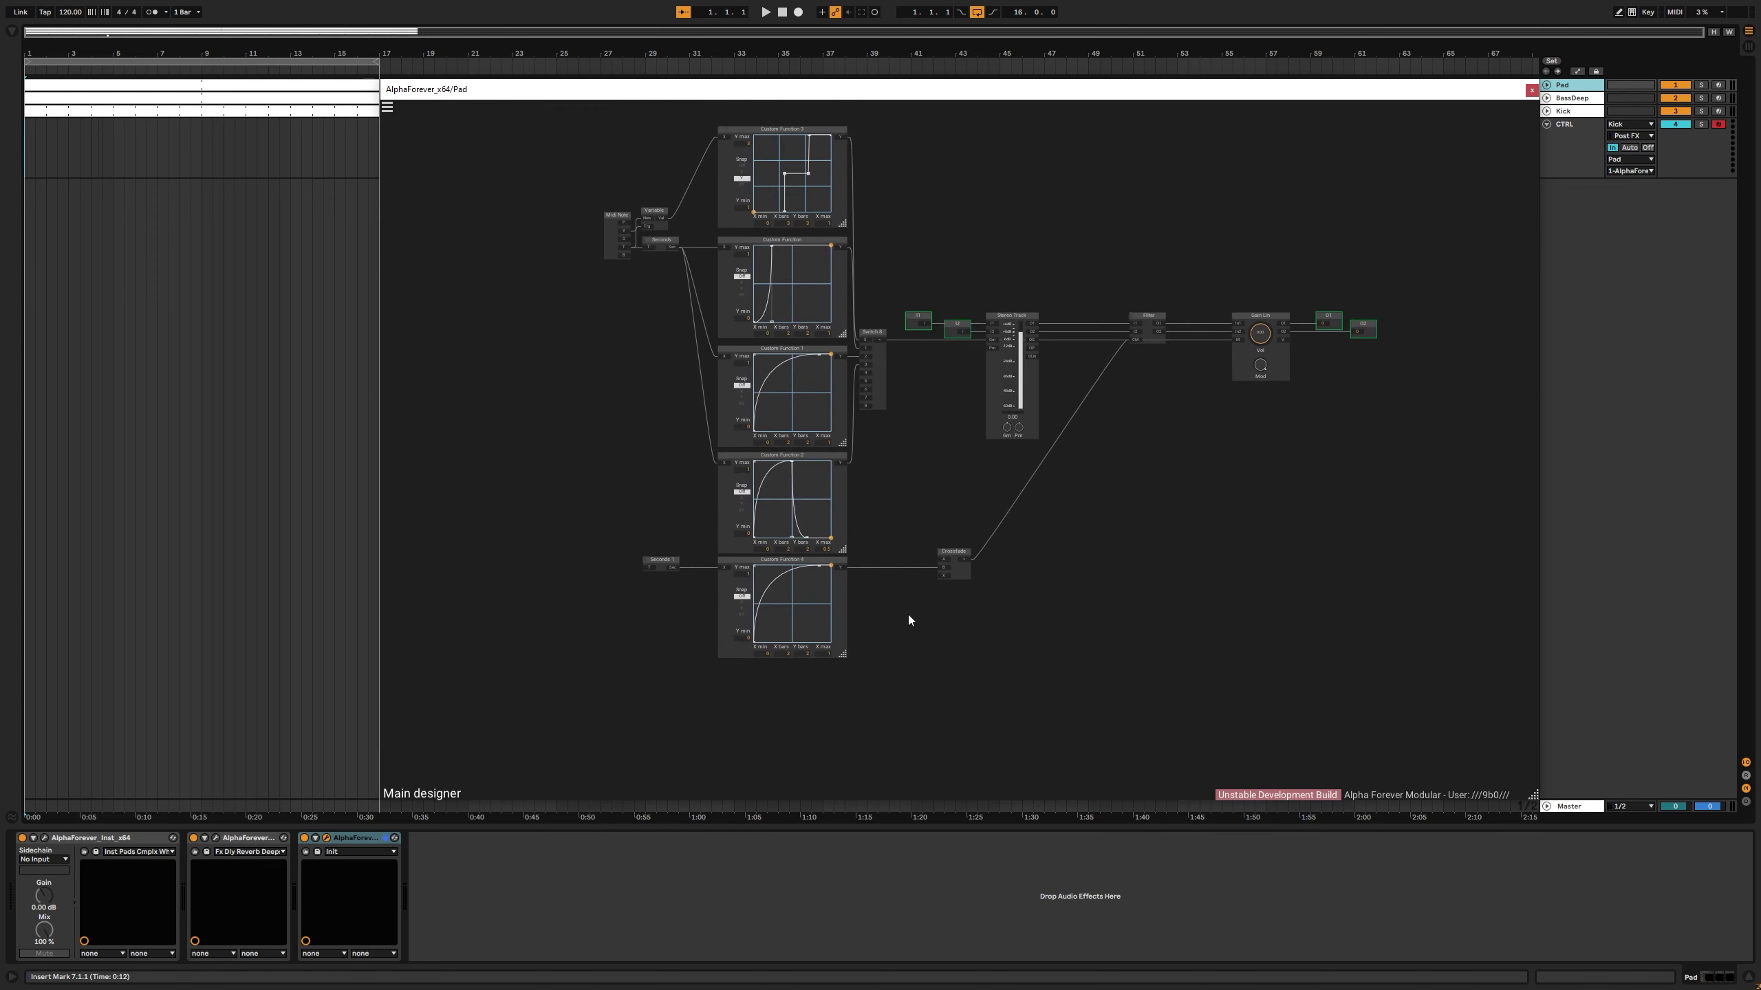
drag(908, 613, 909, 587)
right_click(738, 654)
mouse_move(797, 677)
click(897, 741)
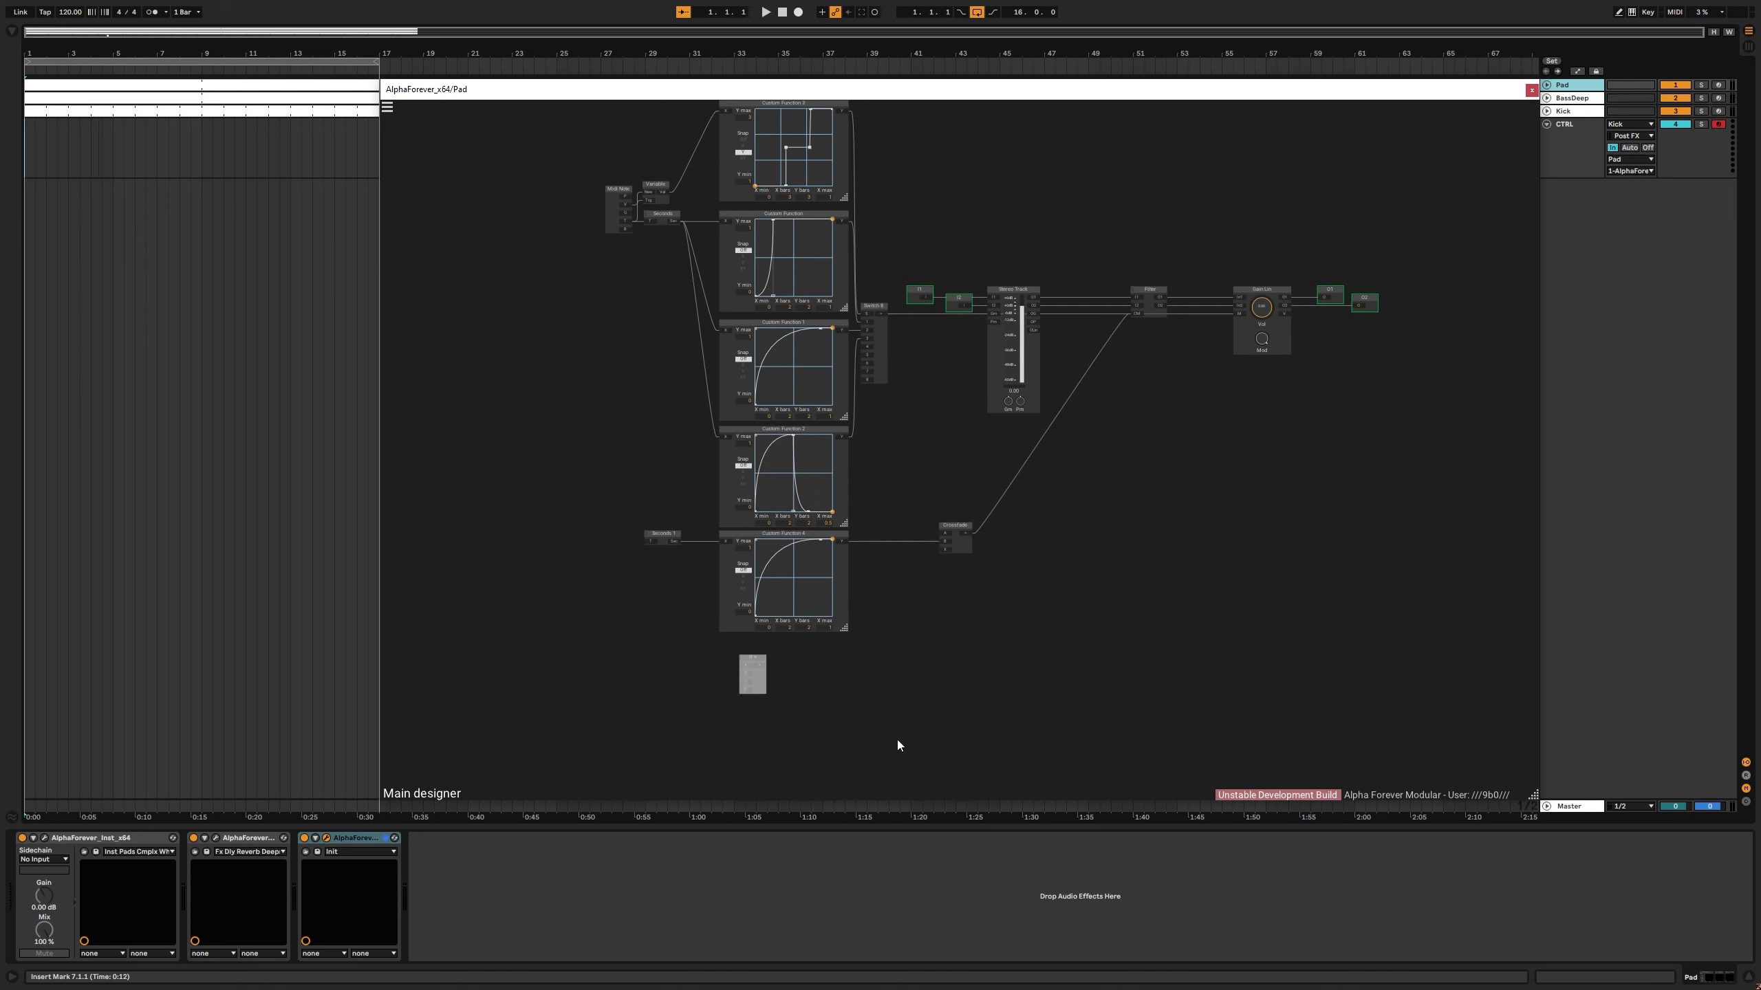
drag(624, 196, 732, 632)
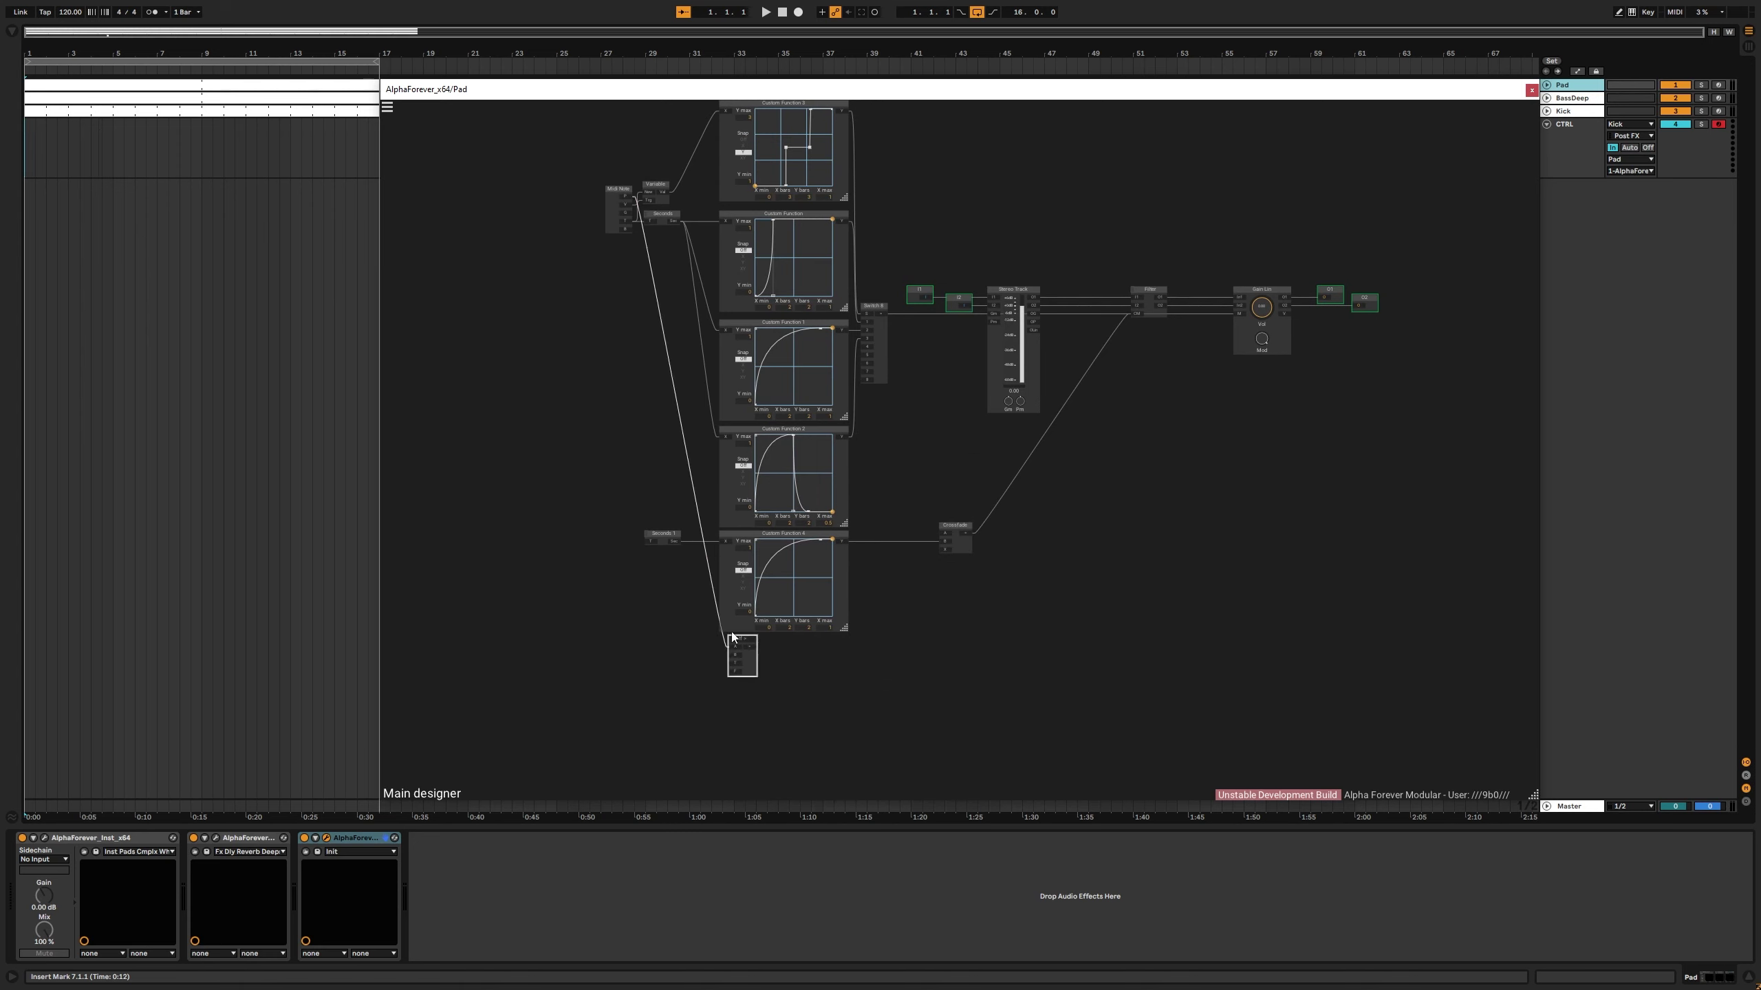
Step: Create constants for the If module's B and T inputs, with B set to 80, and arrange them beside it
scroll(667, 635, up, 4)
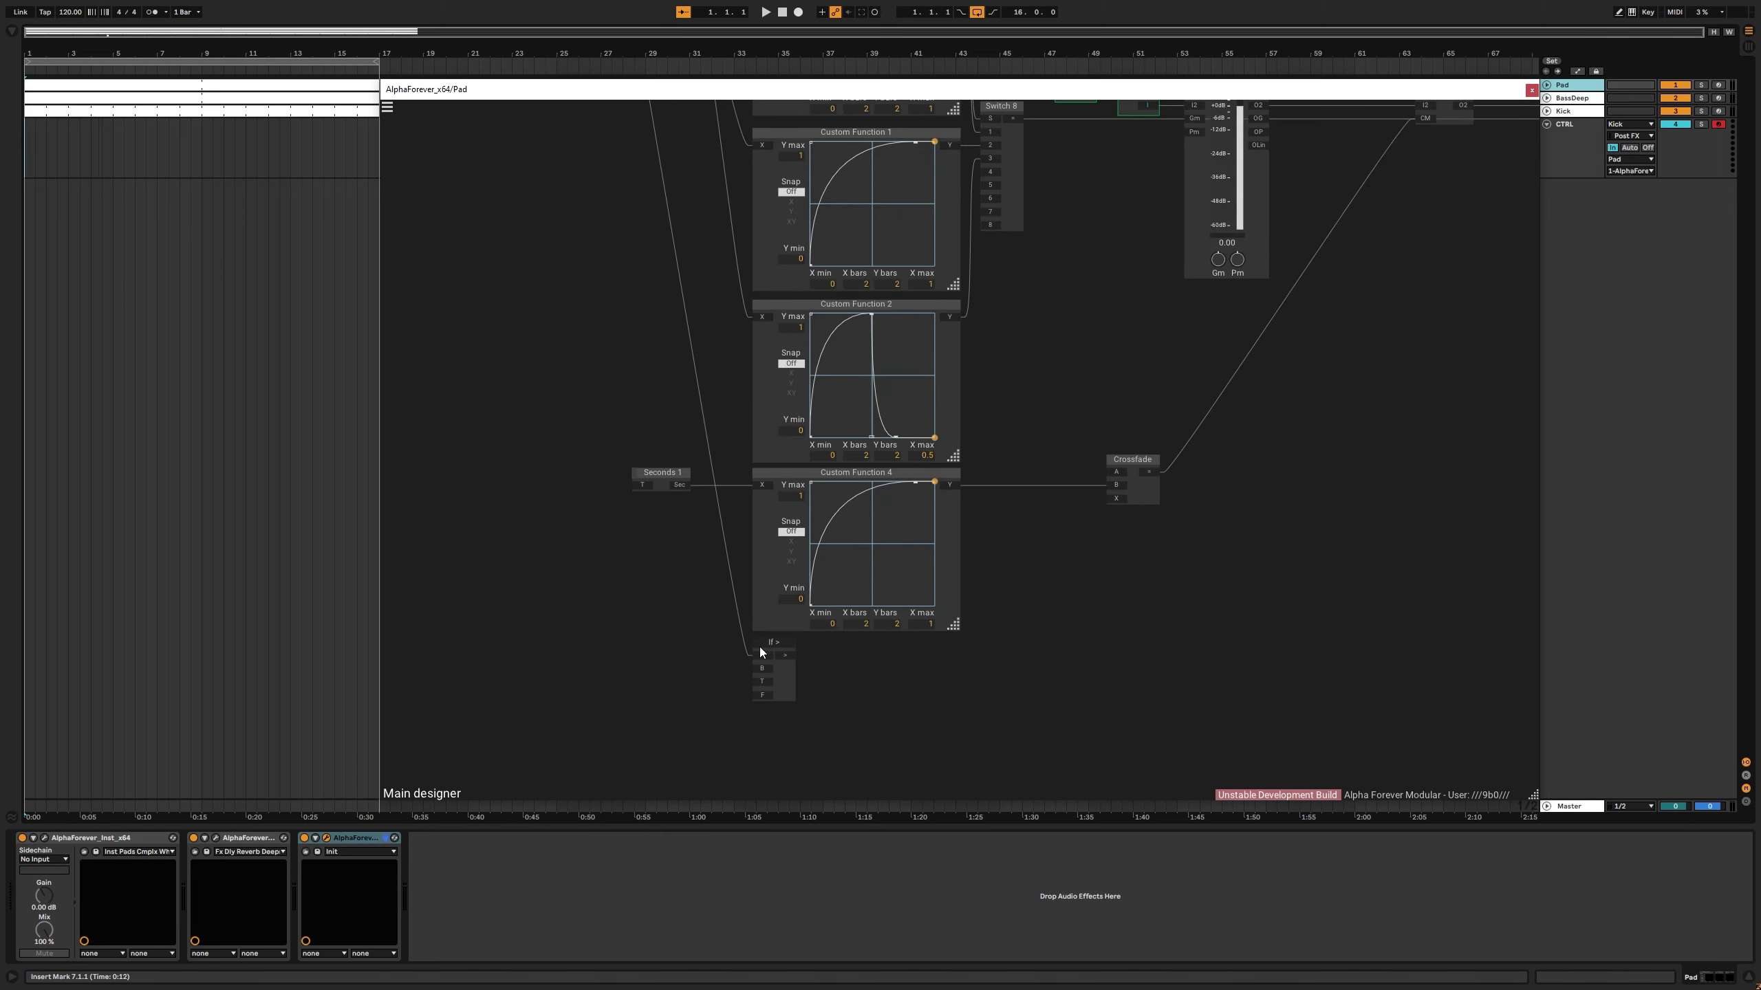
double_click(693, 664)
text(80)
double_click(762, 682)
drag(688, 669, 594, 669)
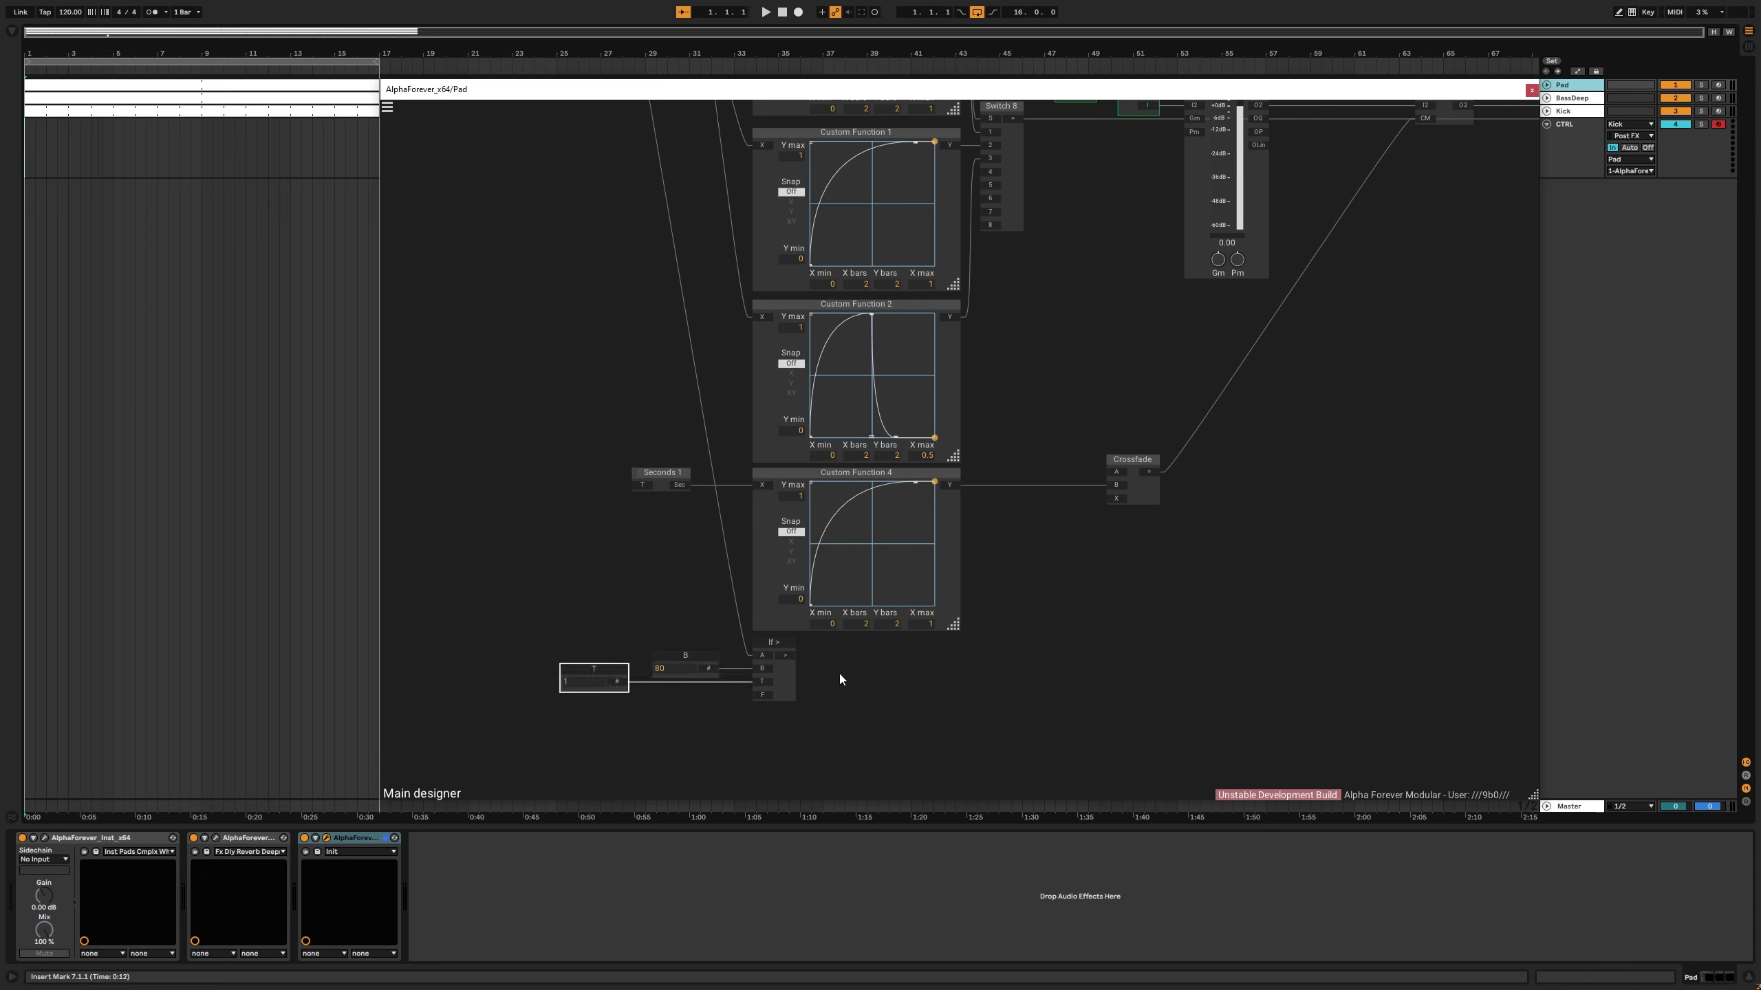
Step: Add a Variable module fed by the If output and triggered by the MIDI note module, and route its value to Crossfade's third input
right_click(870, 643)
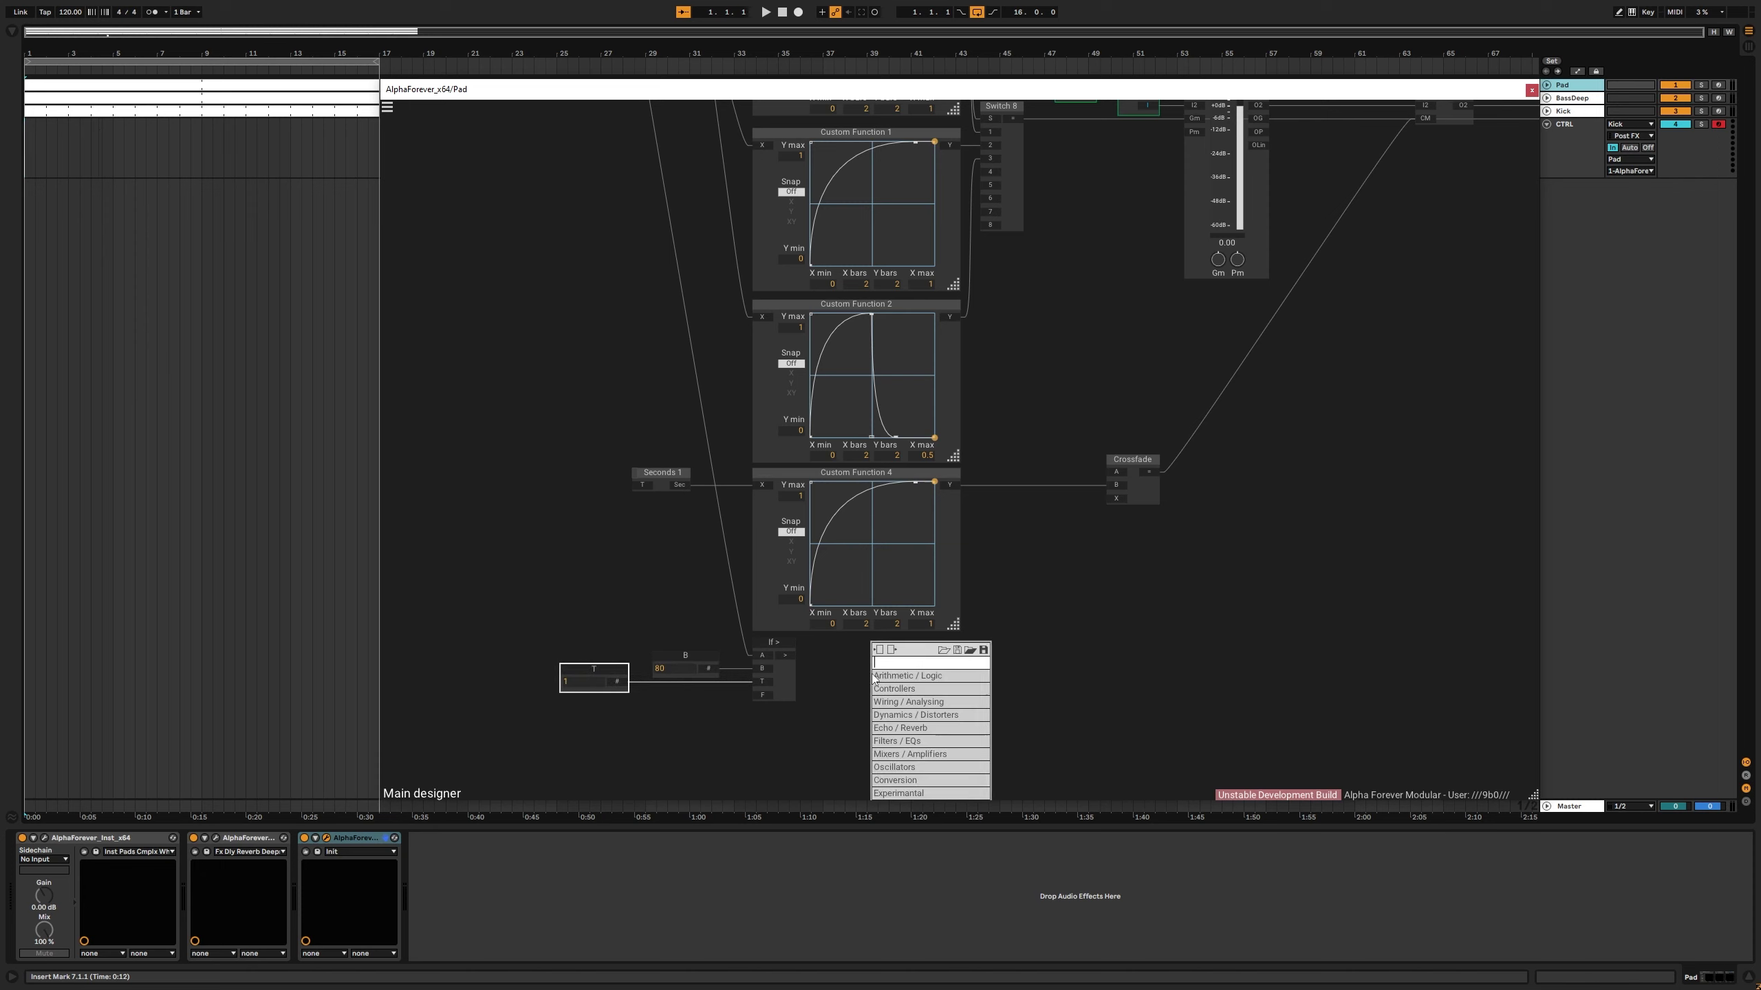
text(var)
click(985, 677)
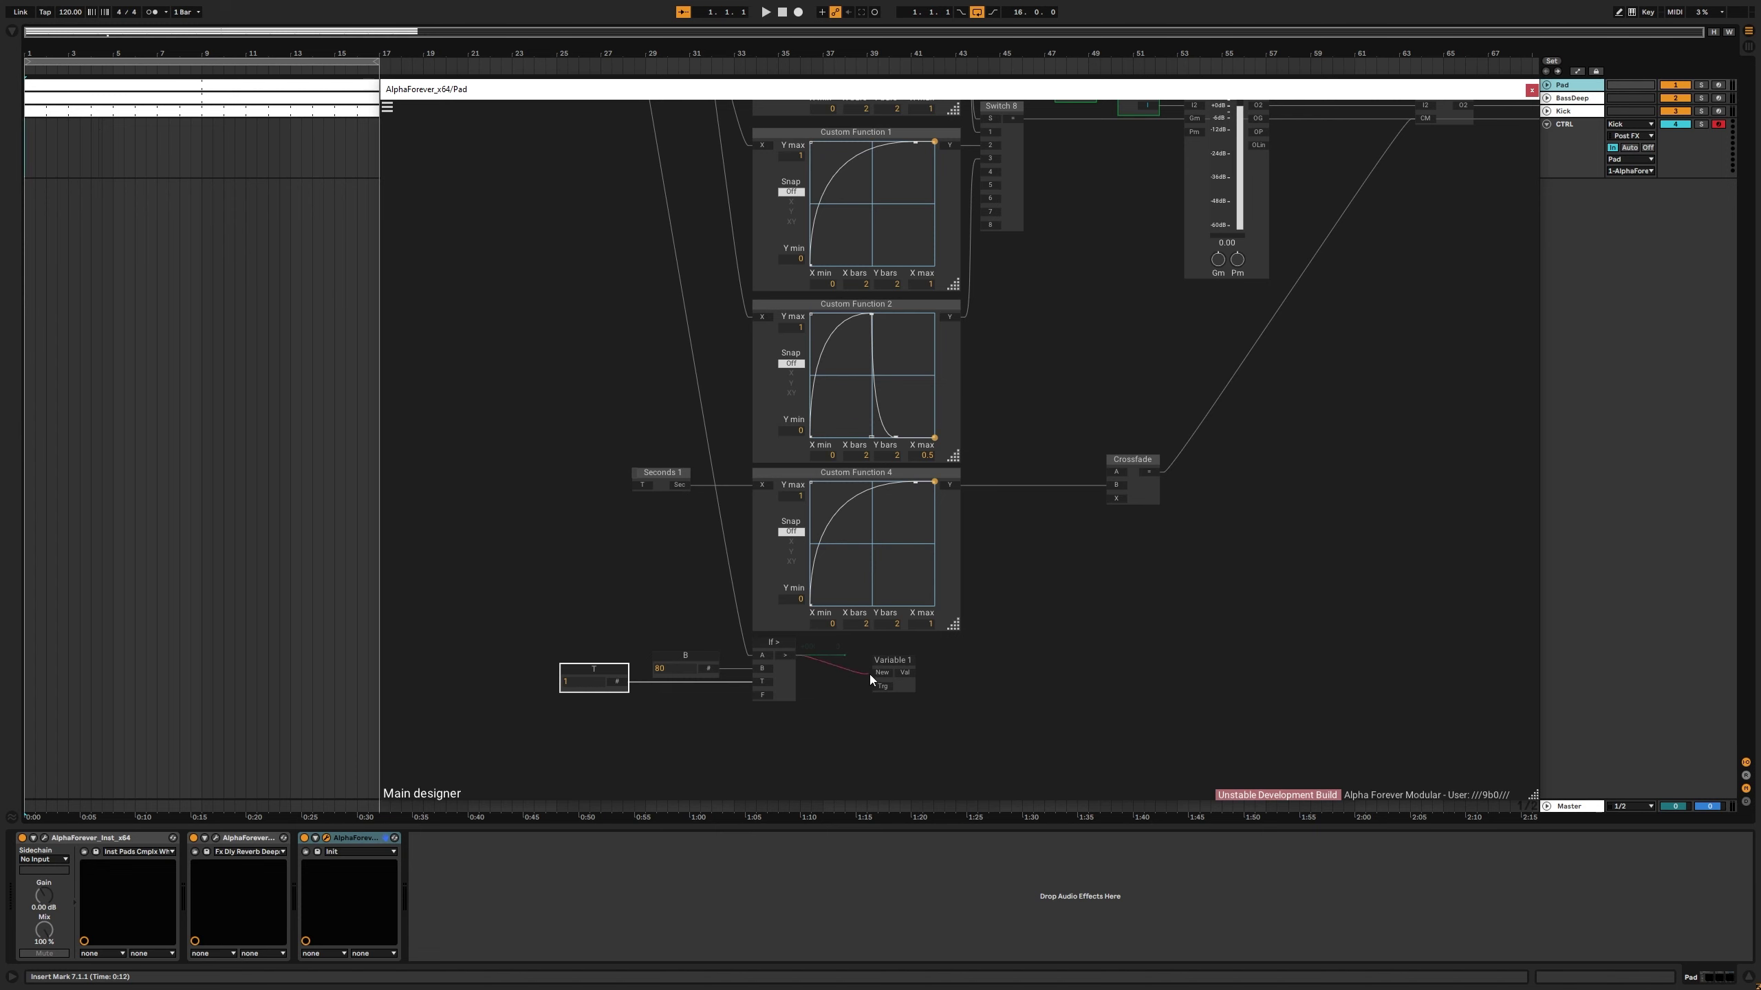
drag(869, 675, 880, 674)
scroll(612, 597, down, 3)
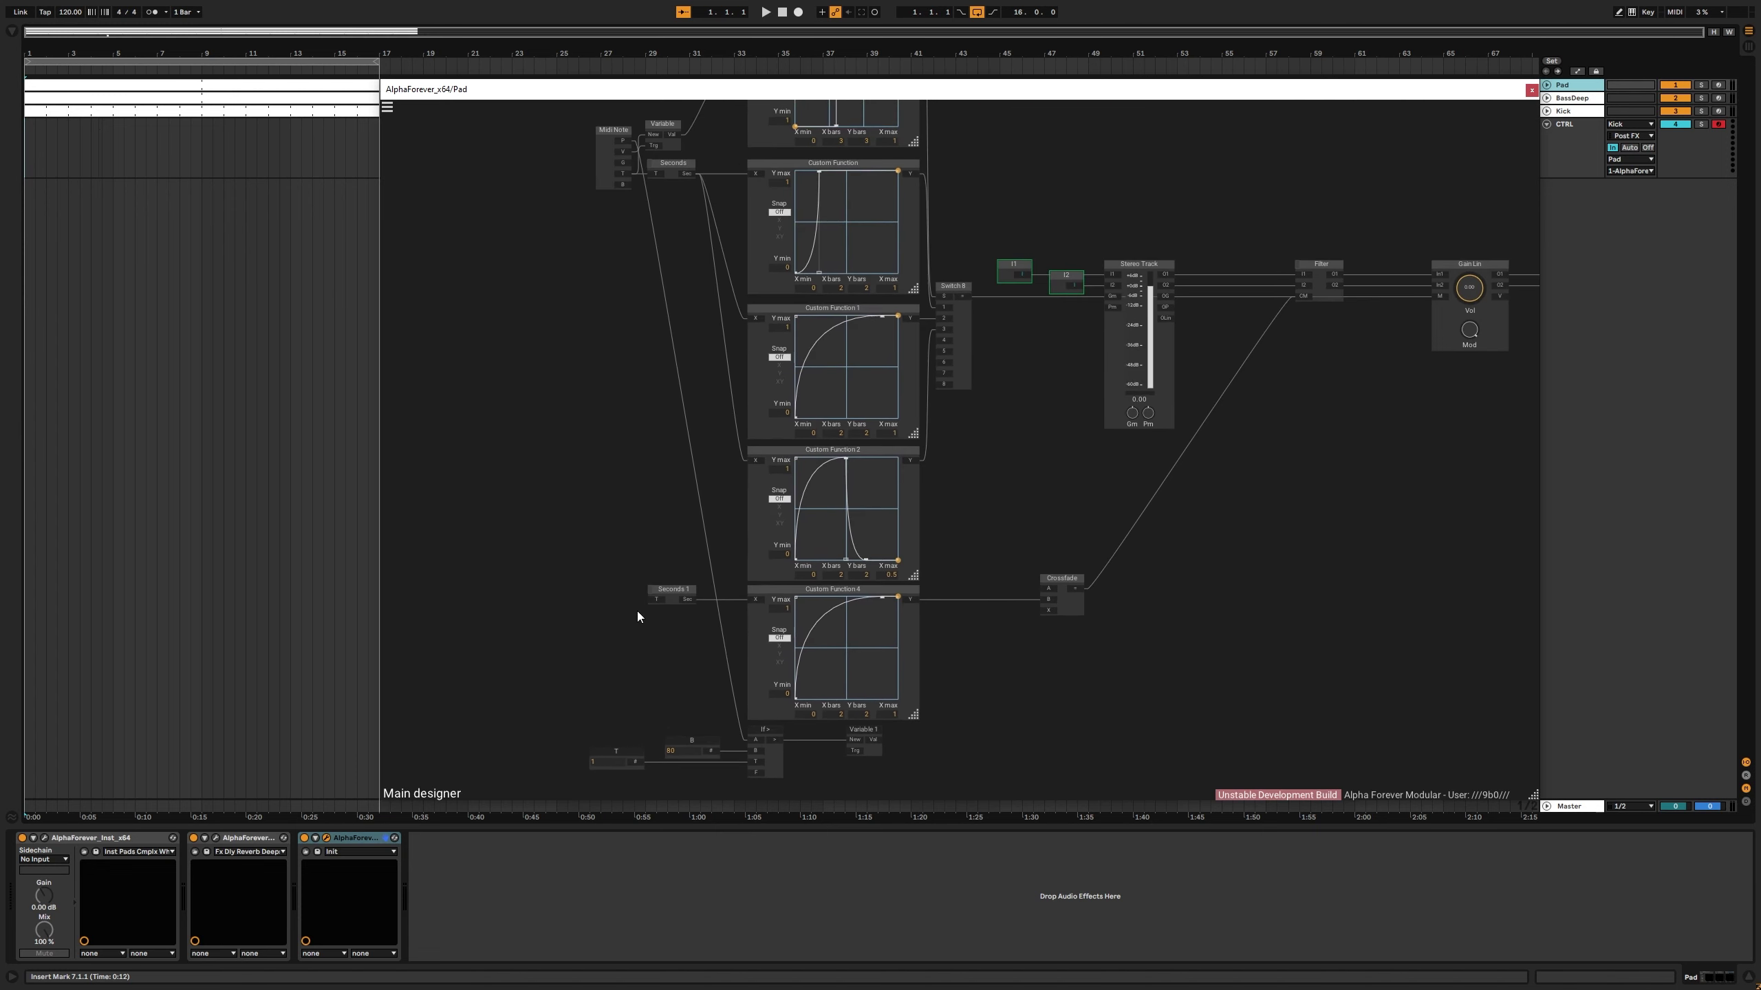
drag(625, 175, 1059, 599)
scroll(935, 736, up, 1)
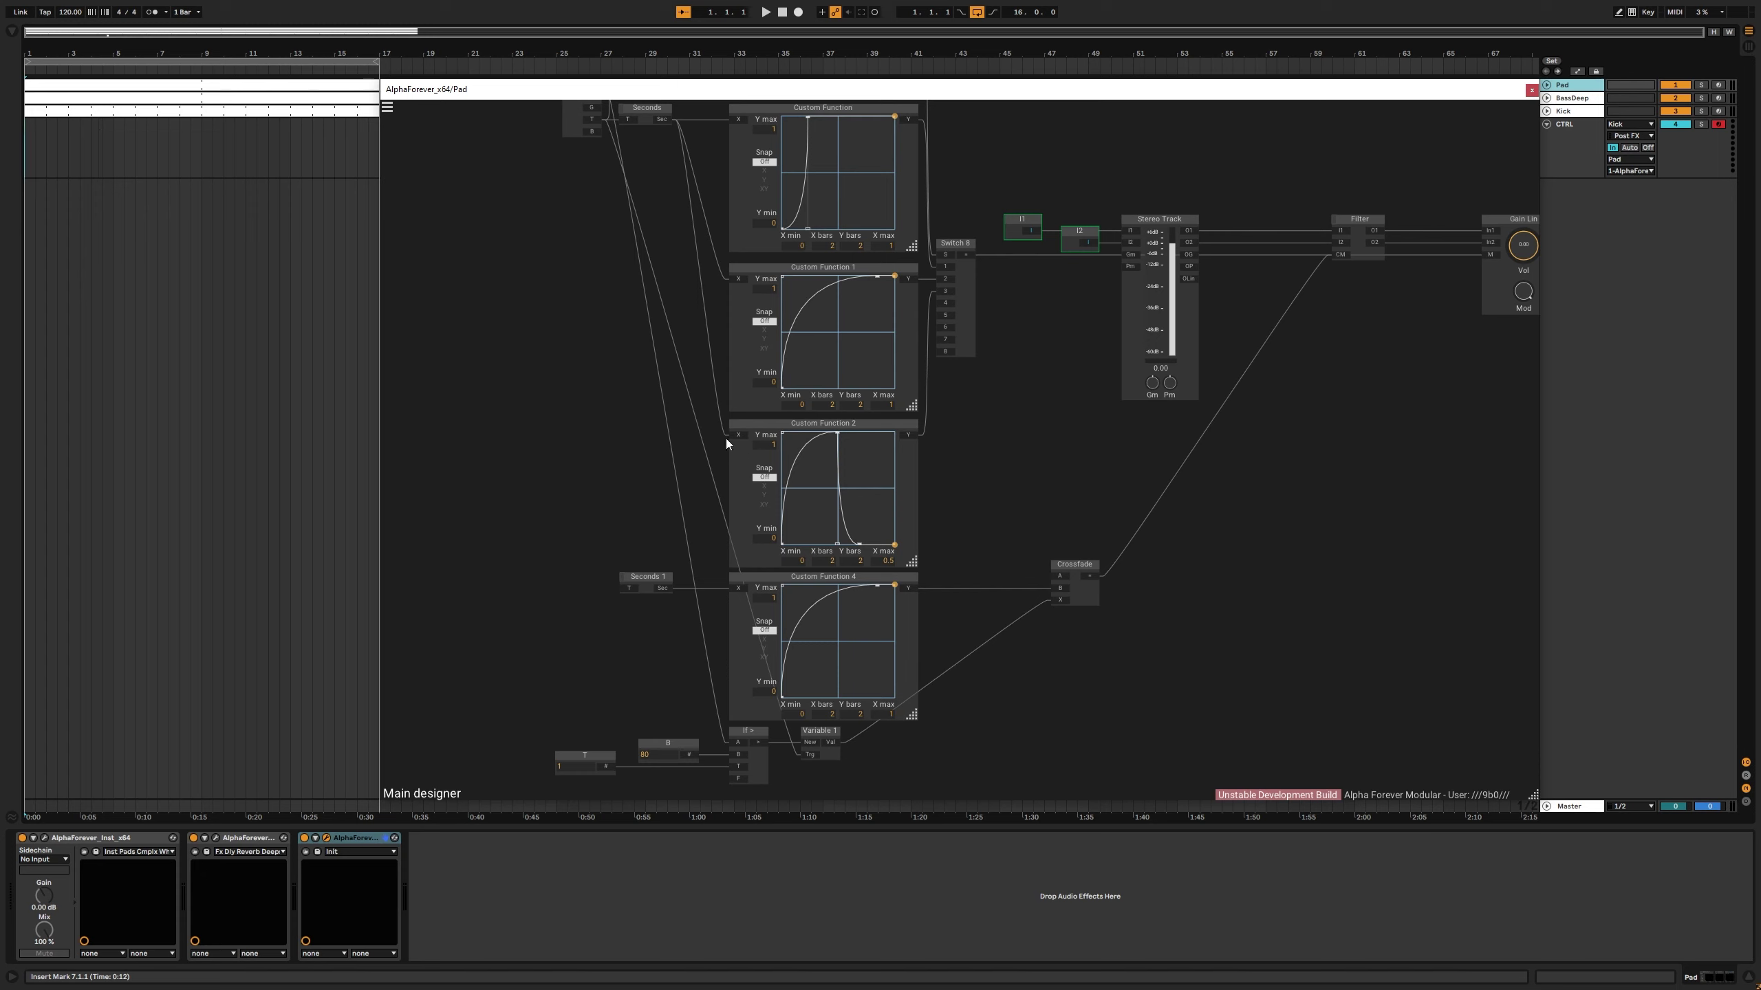
Step: Reconnect the Seconds 1 trigger to the MIDI note module and audition the patch in playback
drag(603, 119, 626, 591)
key(space)
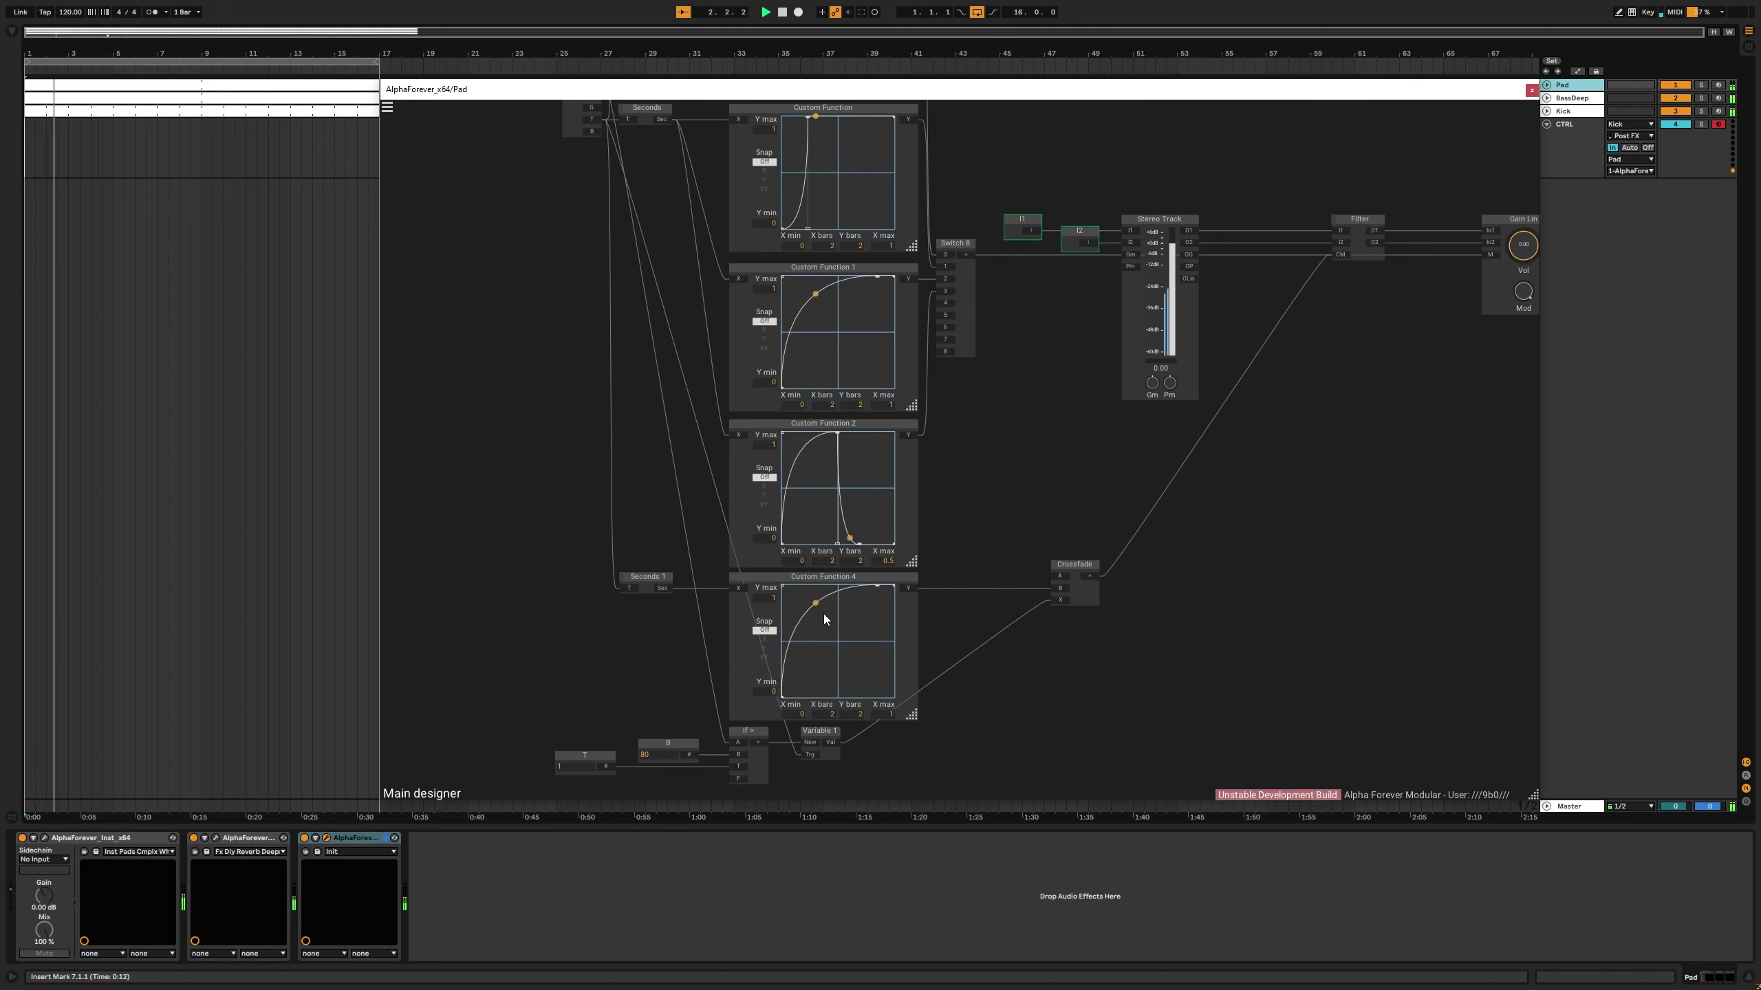
mouse_move(1091, 573)
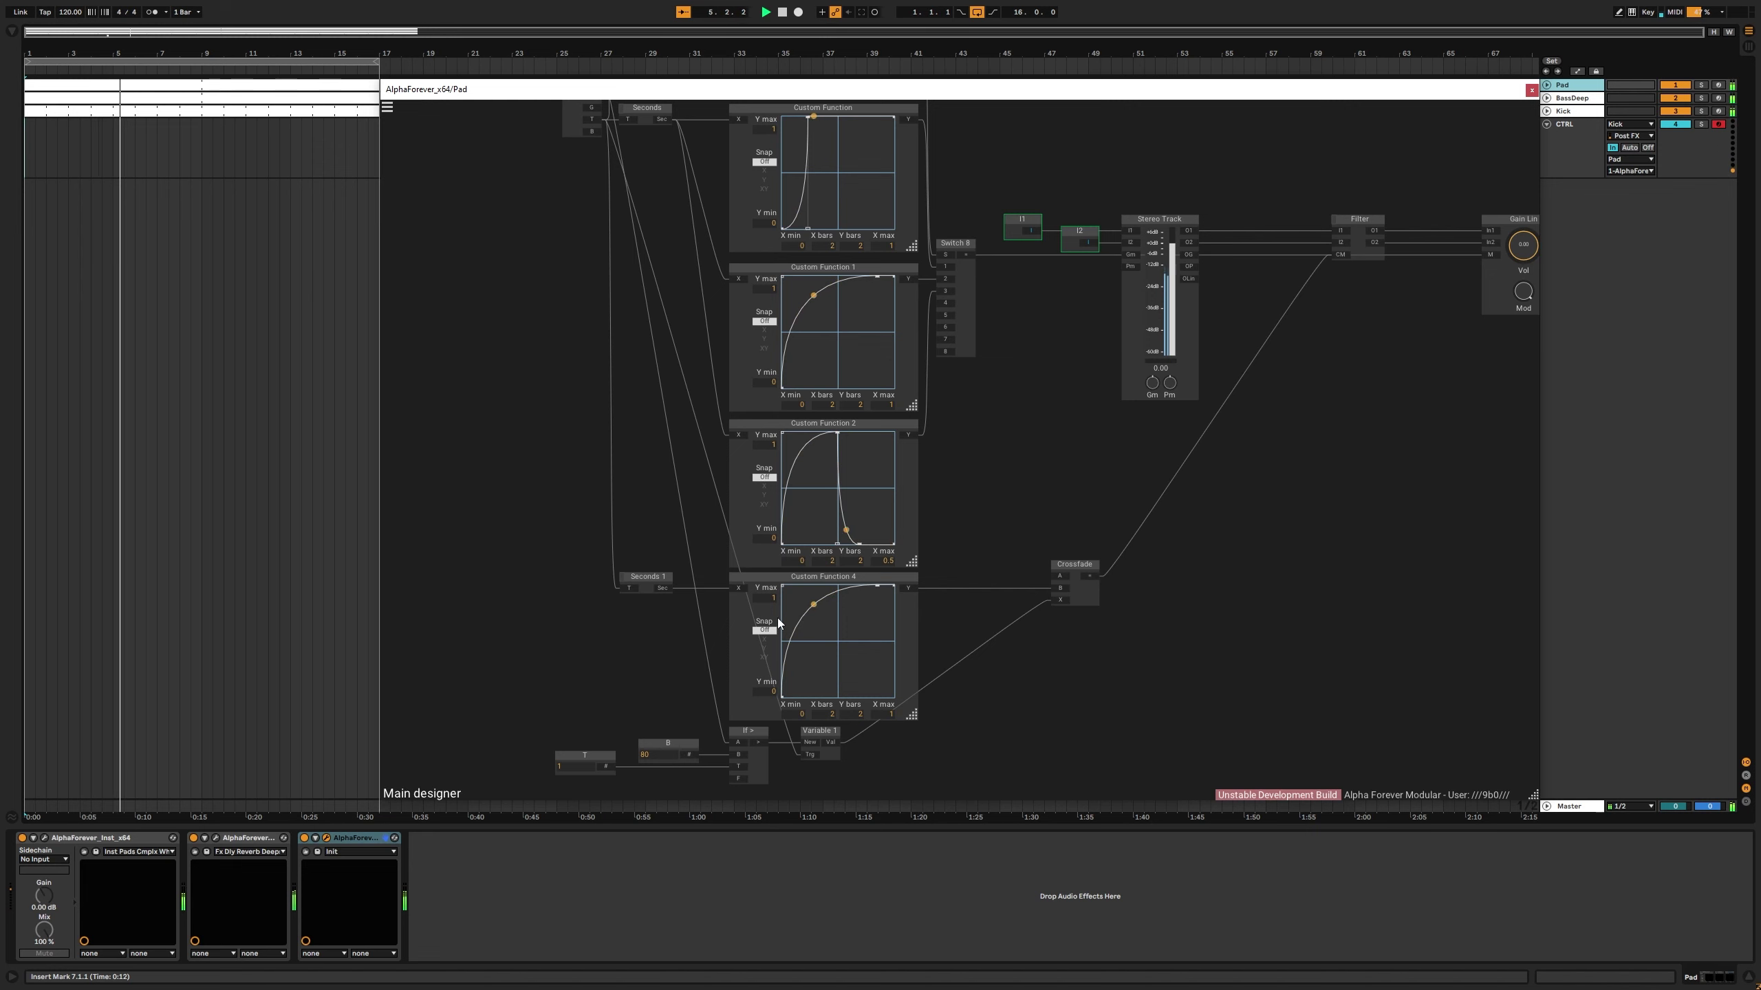
key(space)
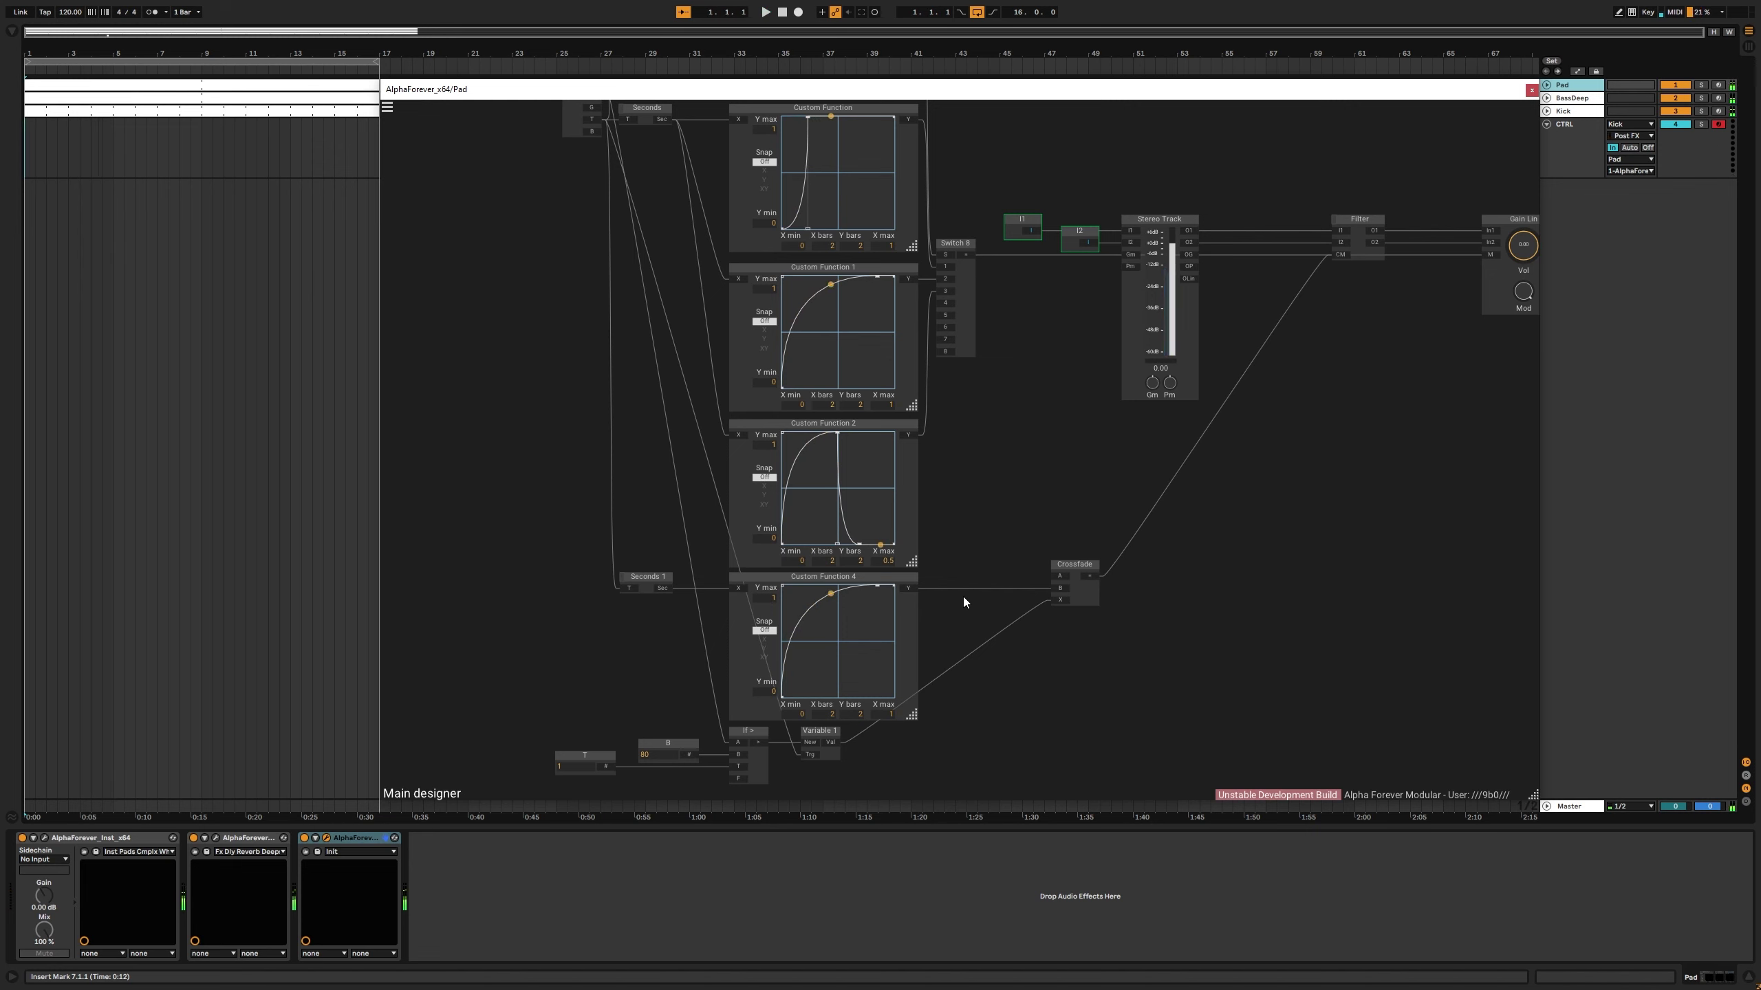
Step: Set Custom Function 4's Y max to 150 and lower the upper part of its curve during playback
double_click(763, 598)
key(Return)
key(space)
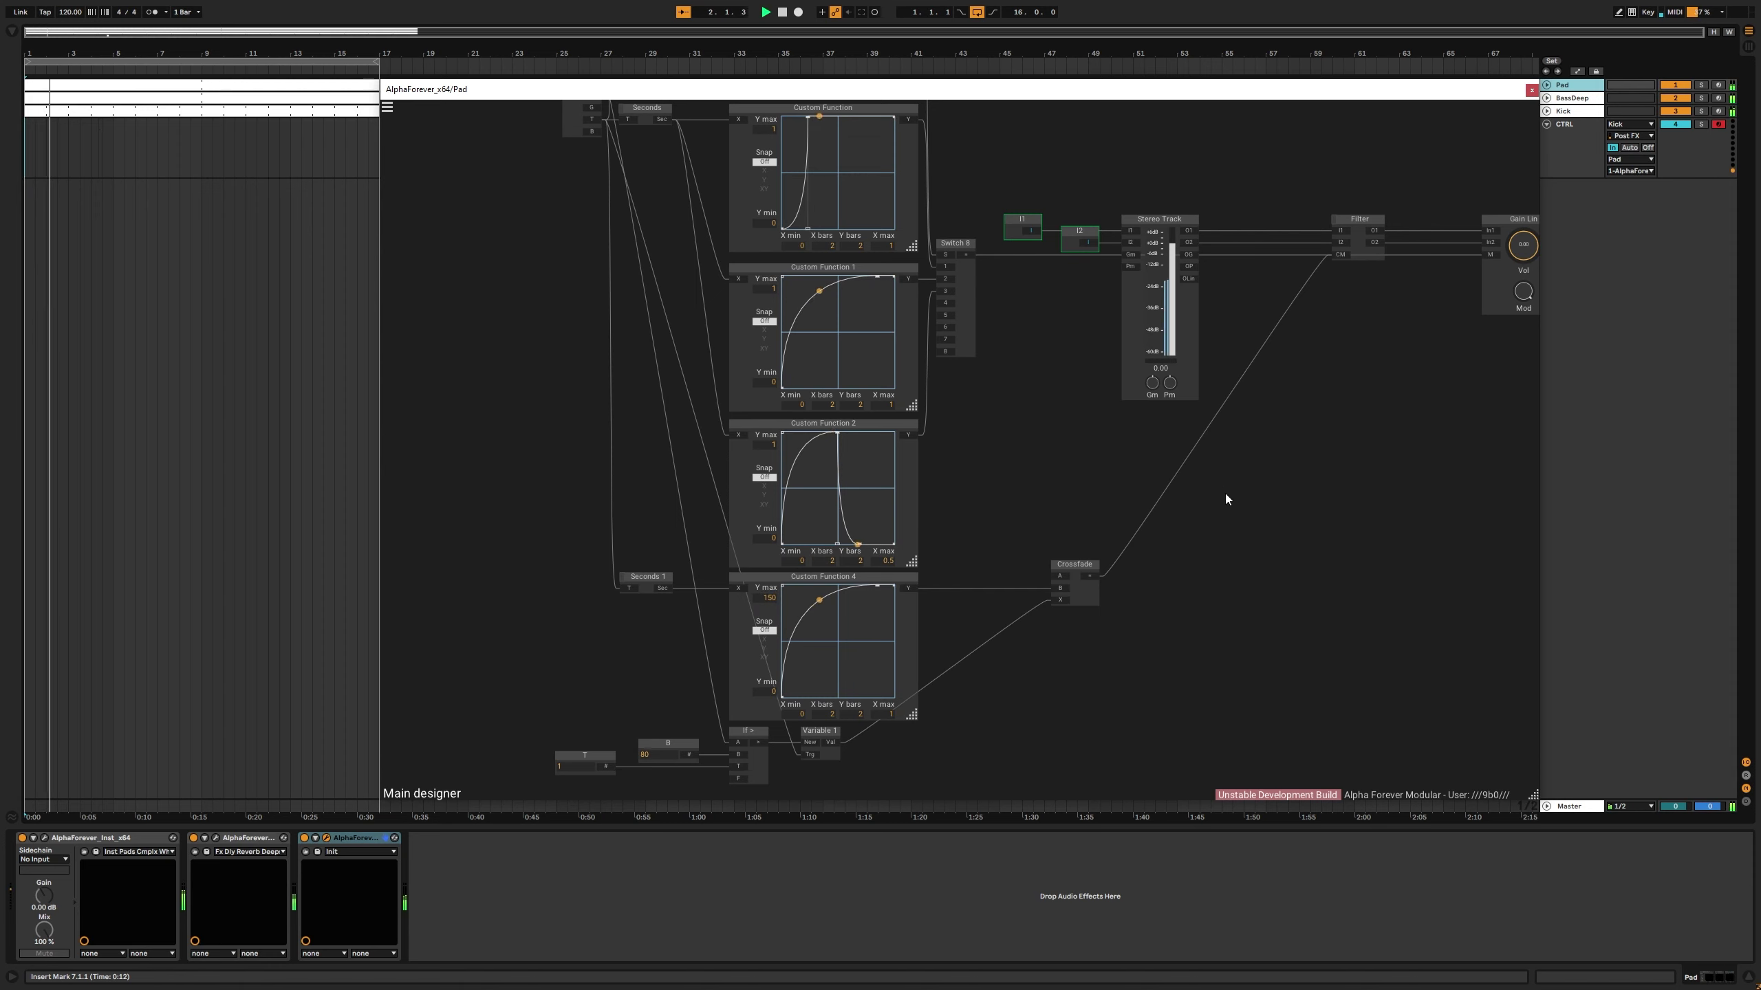
drag(880, 586, 894, 627)
scroll(979, 628, down, 2)
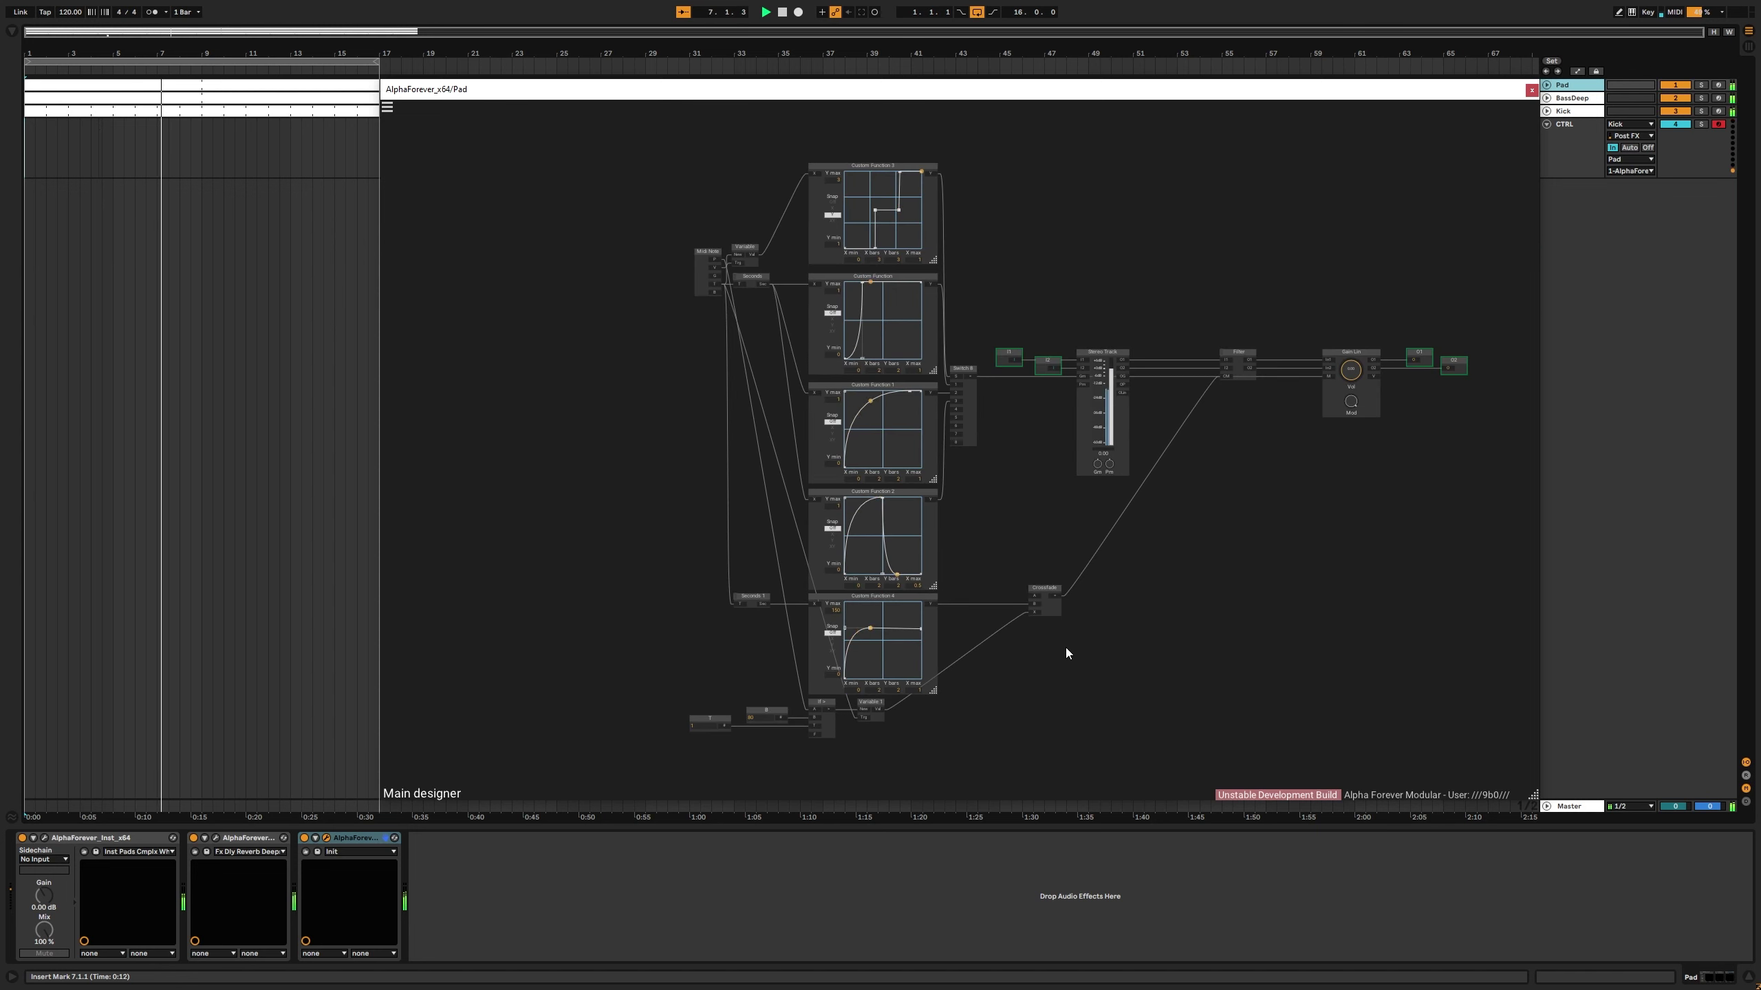
drag(1238, 641, 1179, 645)
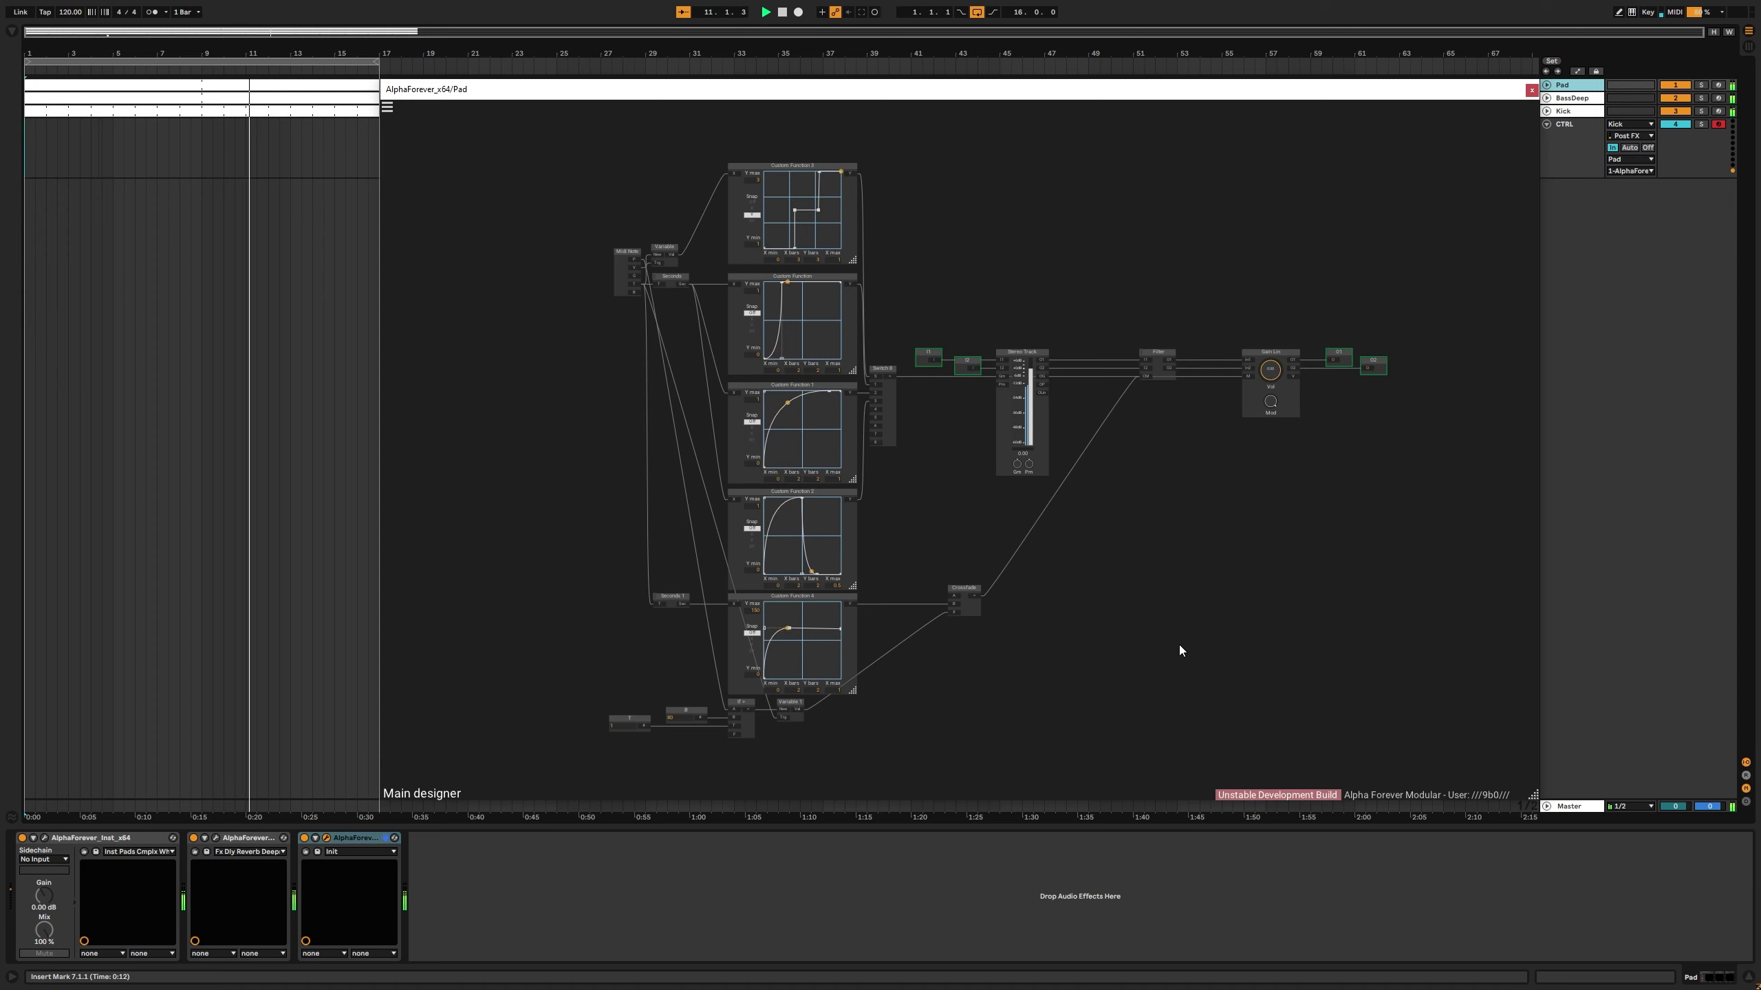
Step: Move Filter close to Stereo Track, and bring Gain Lin and both output modules in beside it
drag(1172, 354, 1093, 355)
drag(1230, 291, 1491, 501)
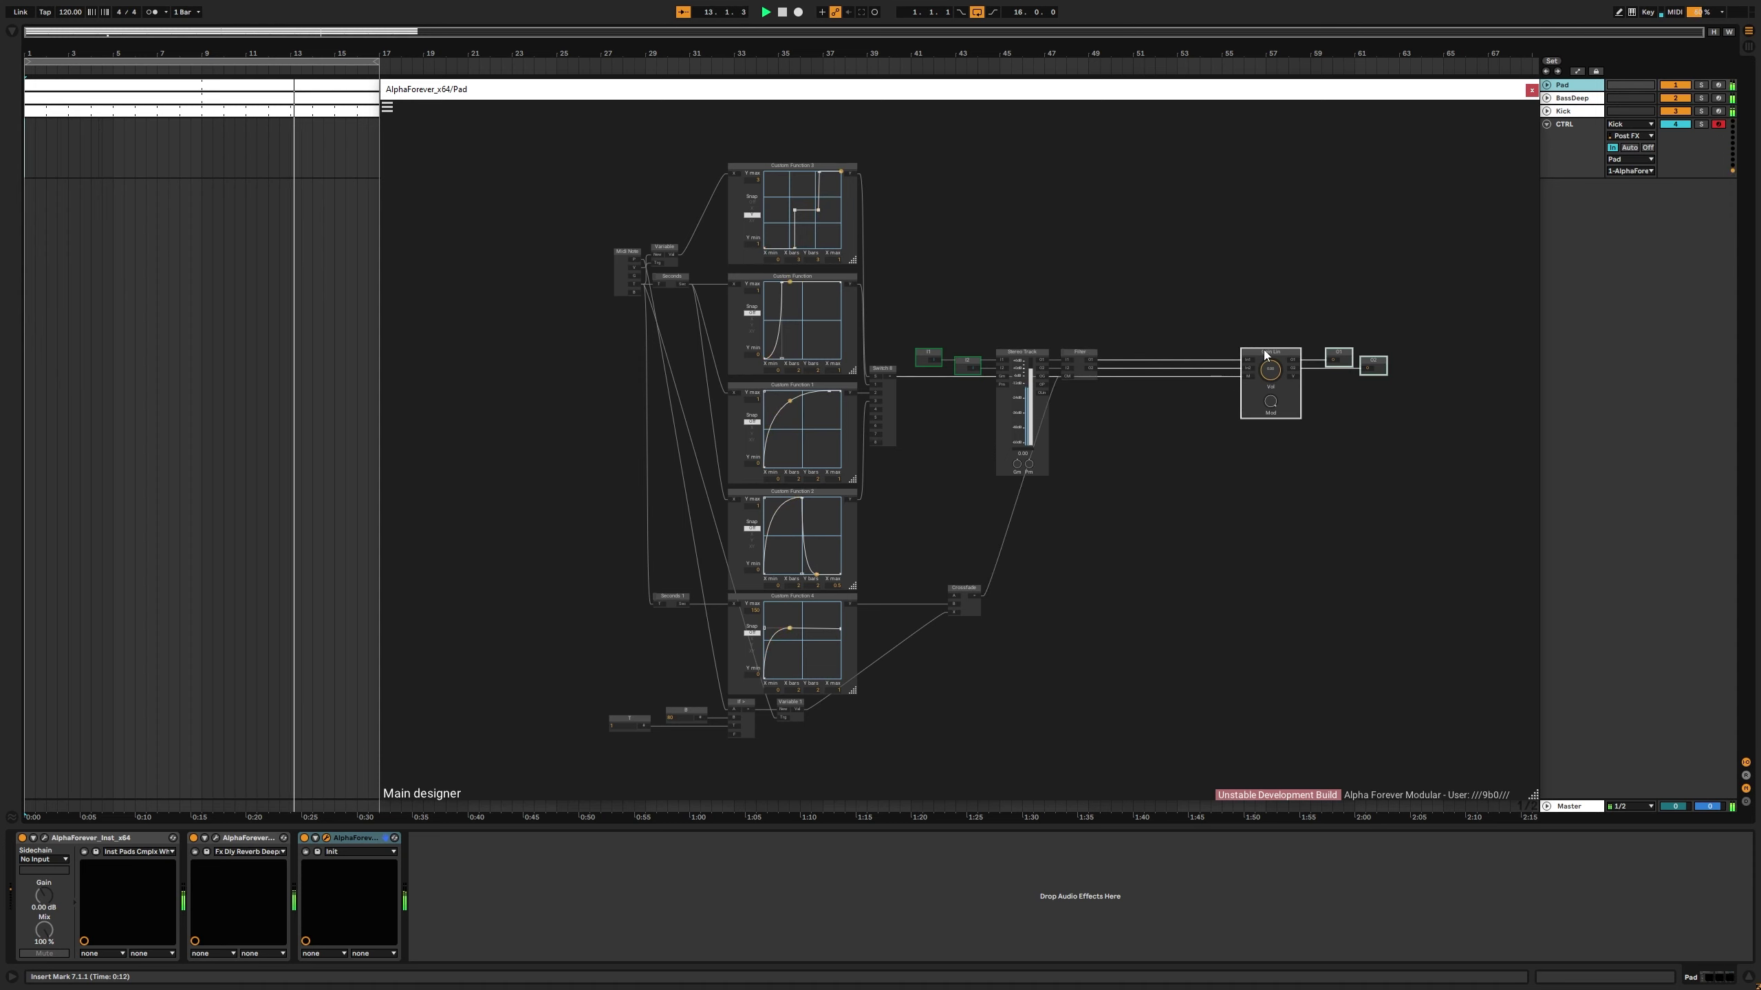
drag(1262, 349, 1131, 340)
click(1131, 305)
scroll(1105, 325, up, 2)
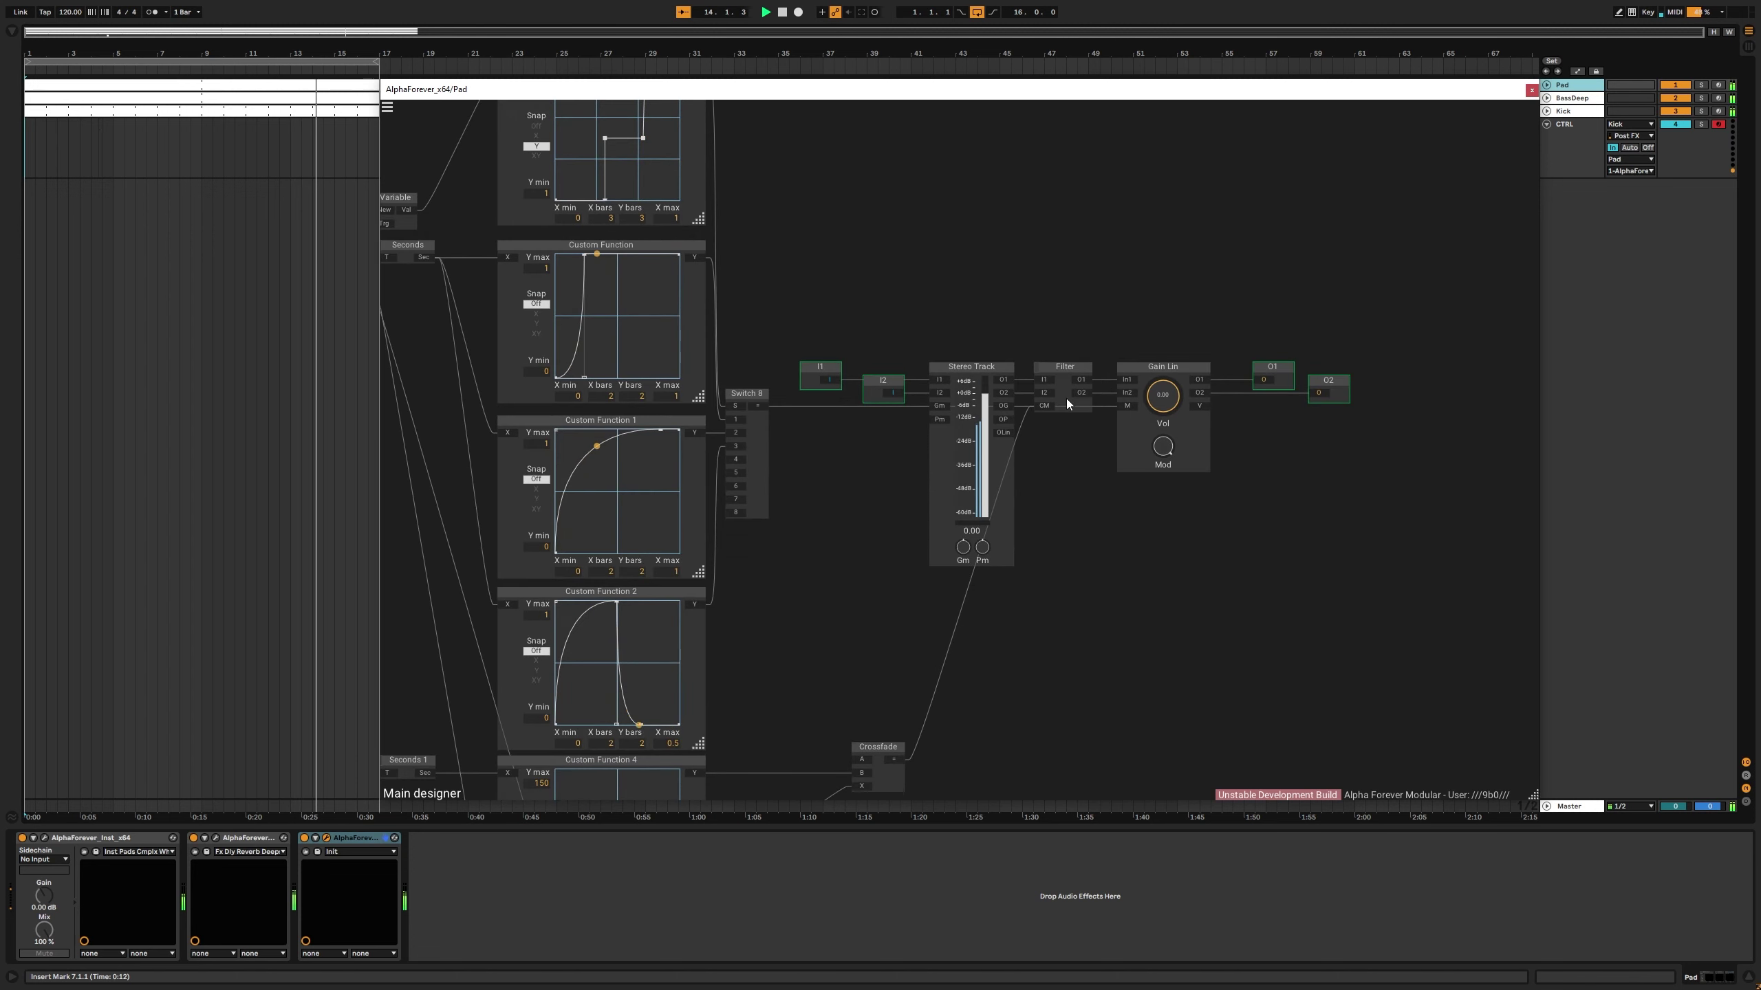
Step: Raise the Resonance of the first filter inside the Filter module, and return to the main designer
double_click(1065, 400)
double_click(1066, 405)
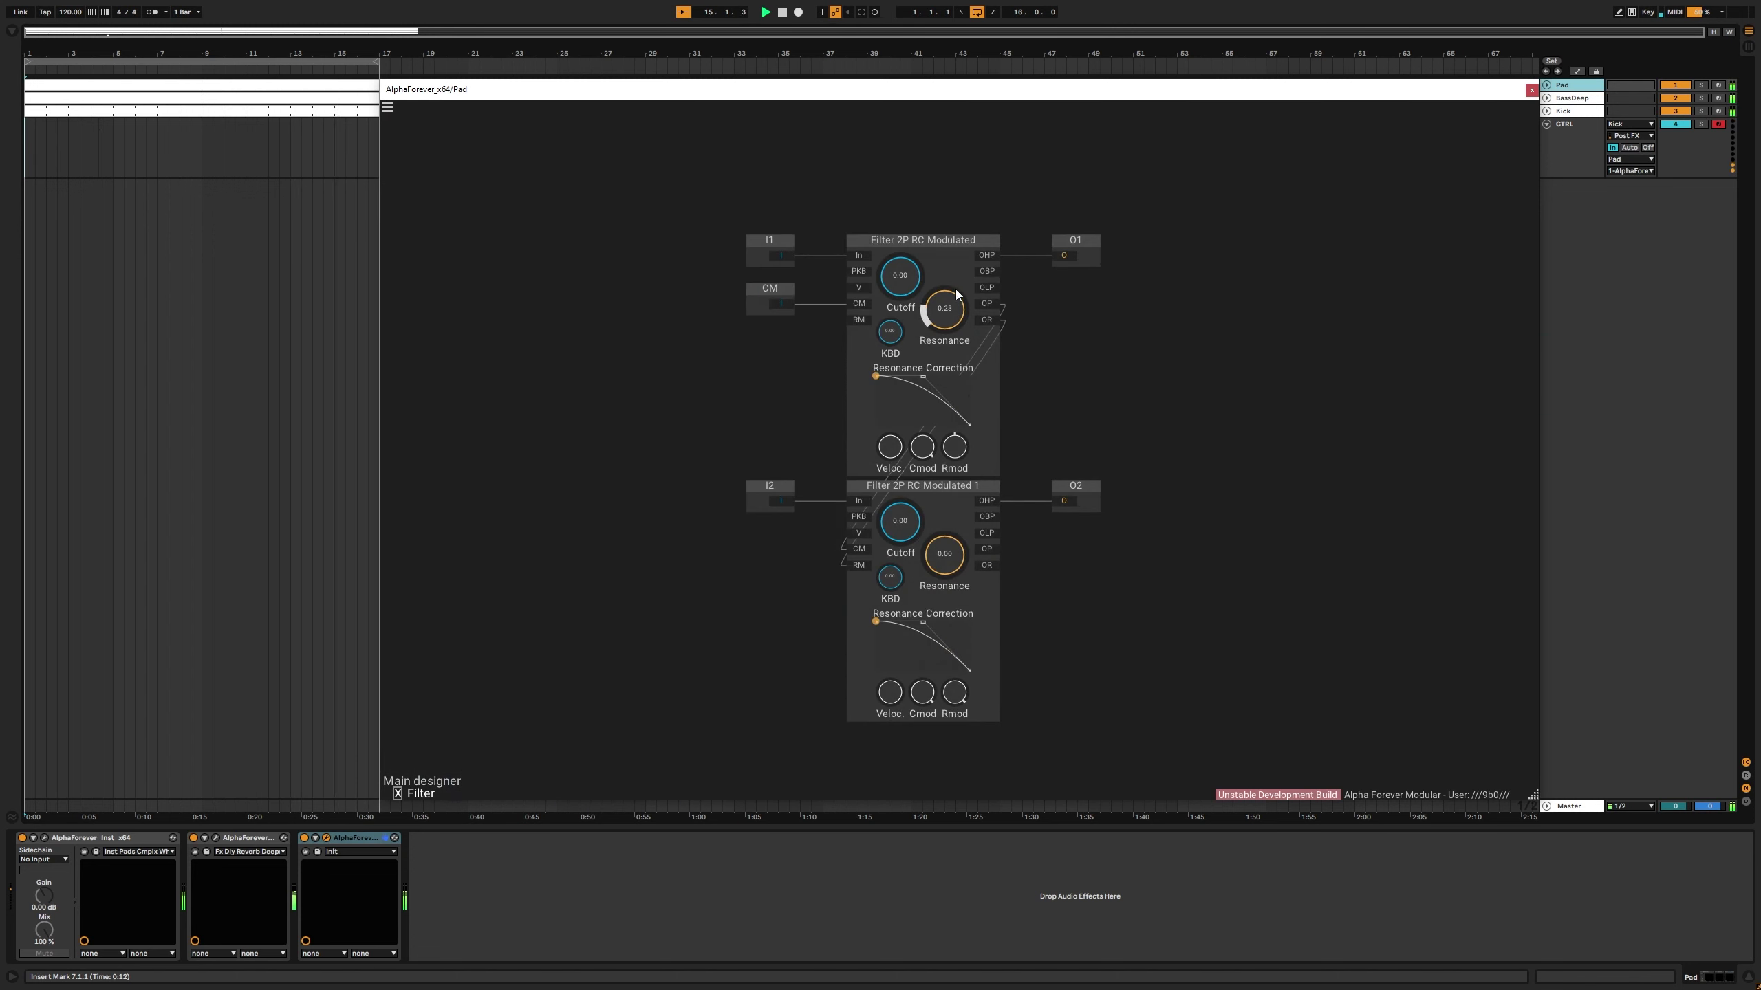
mouse_move(959, 288)
mouse_down()
mouse_move(966, 261)
mouse_move(966, 277)
mouse_up()
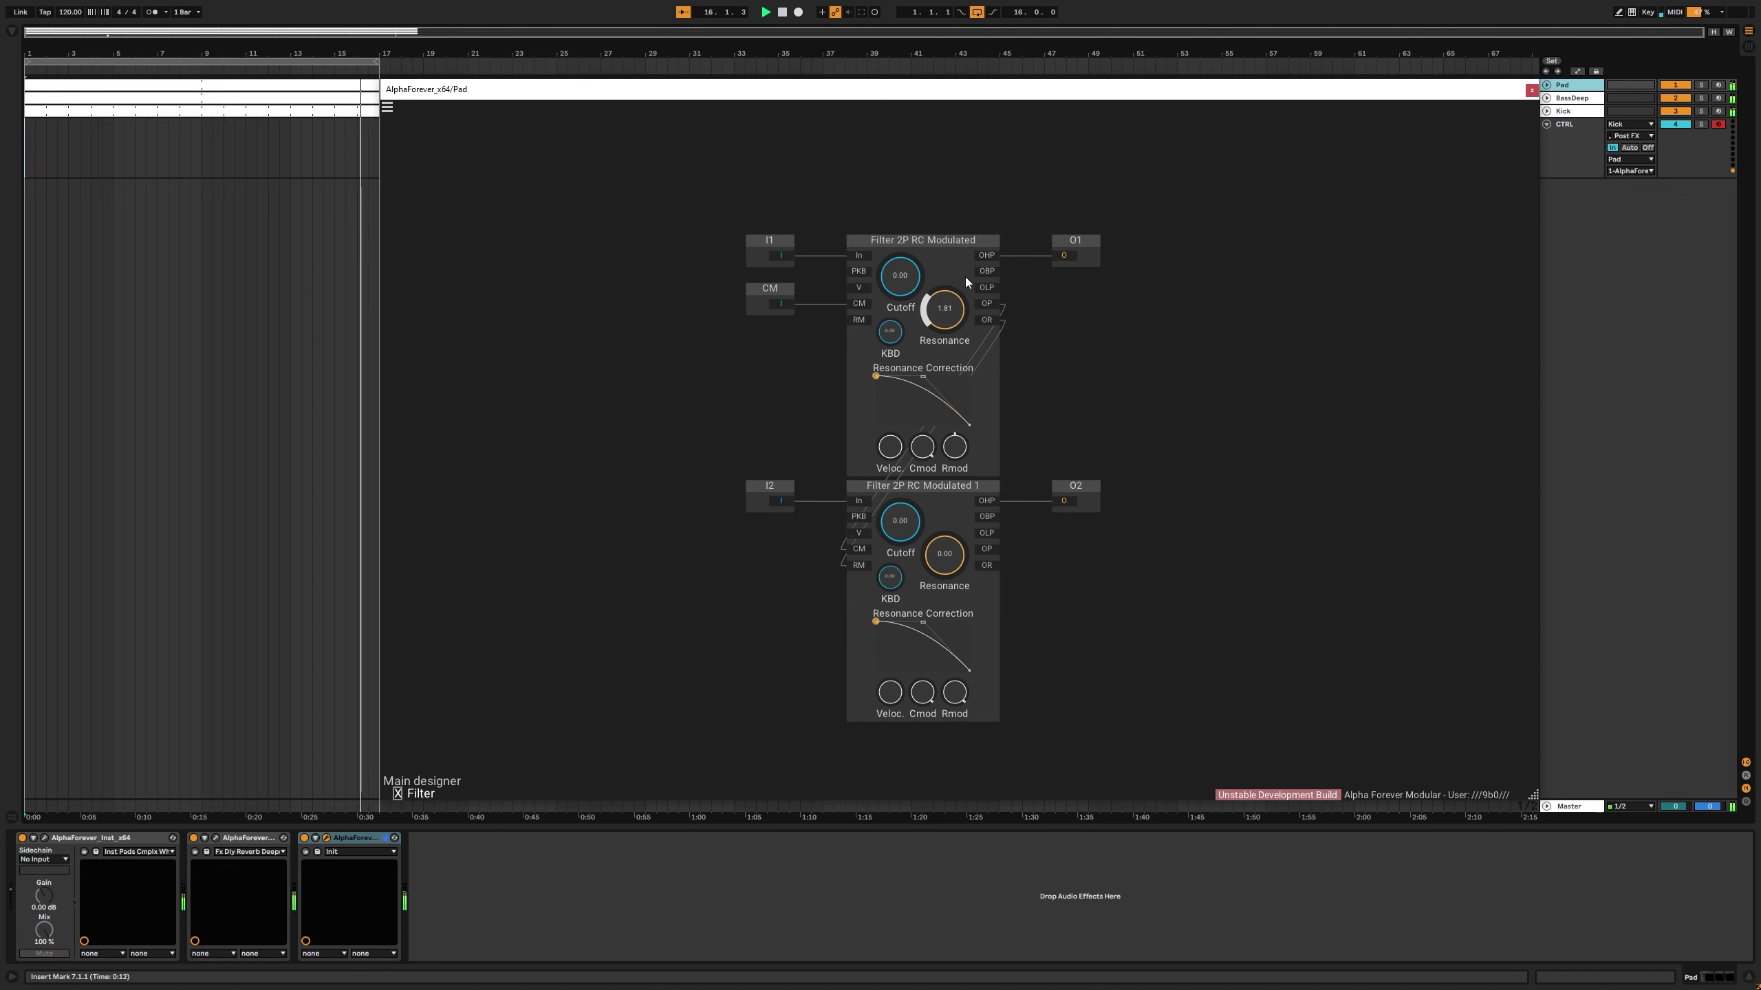
double_click(1129, 360)
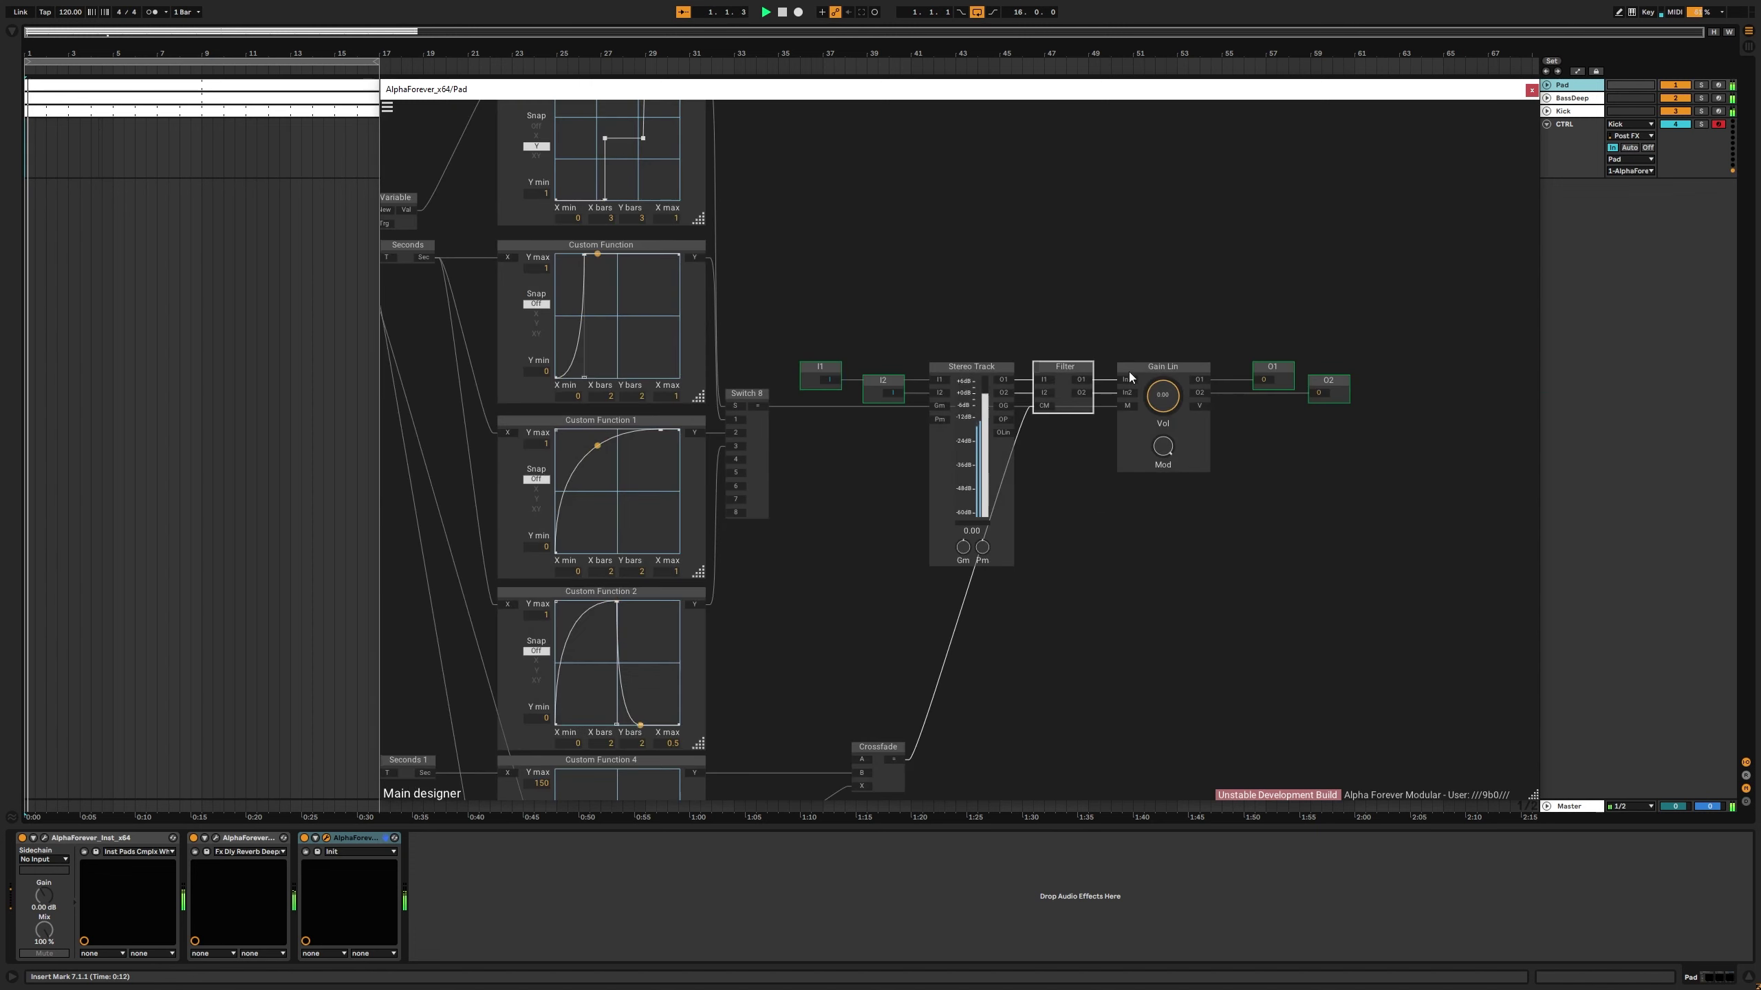
scroll(1076, 509, down, 1)
scroll(1076, 514, down, 5)
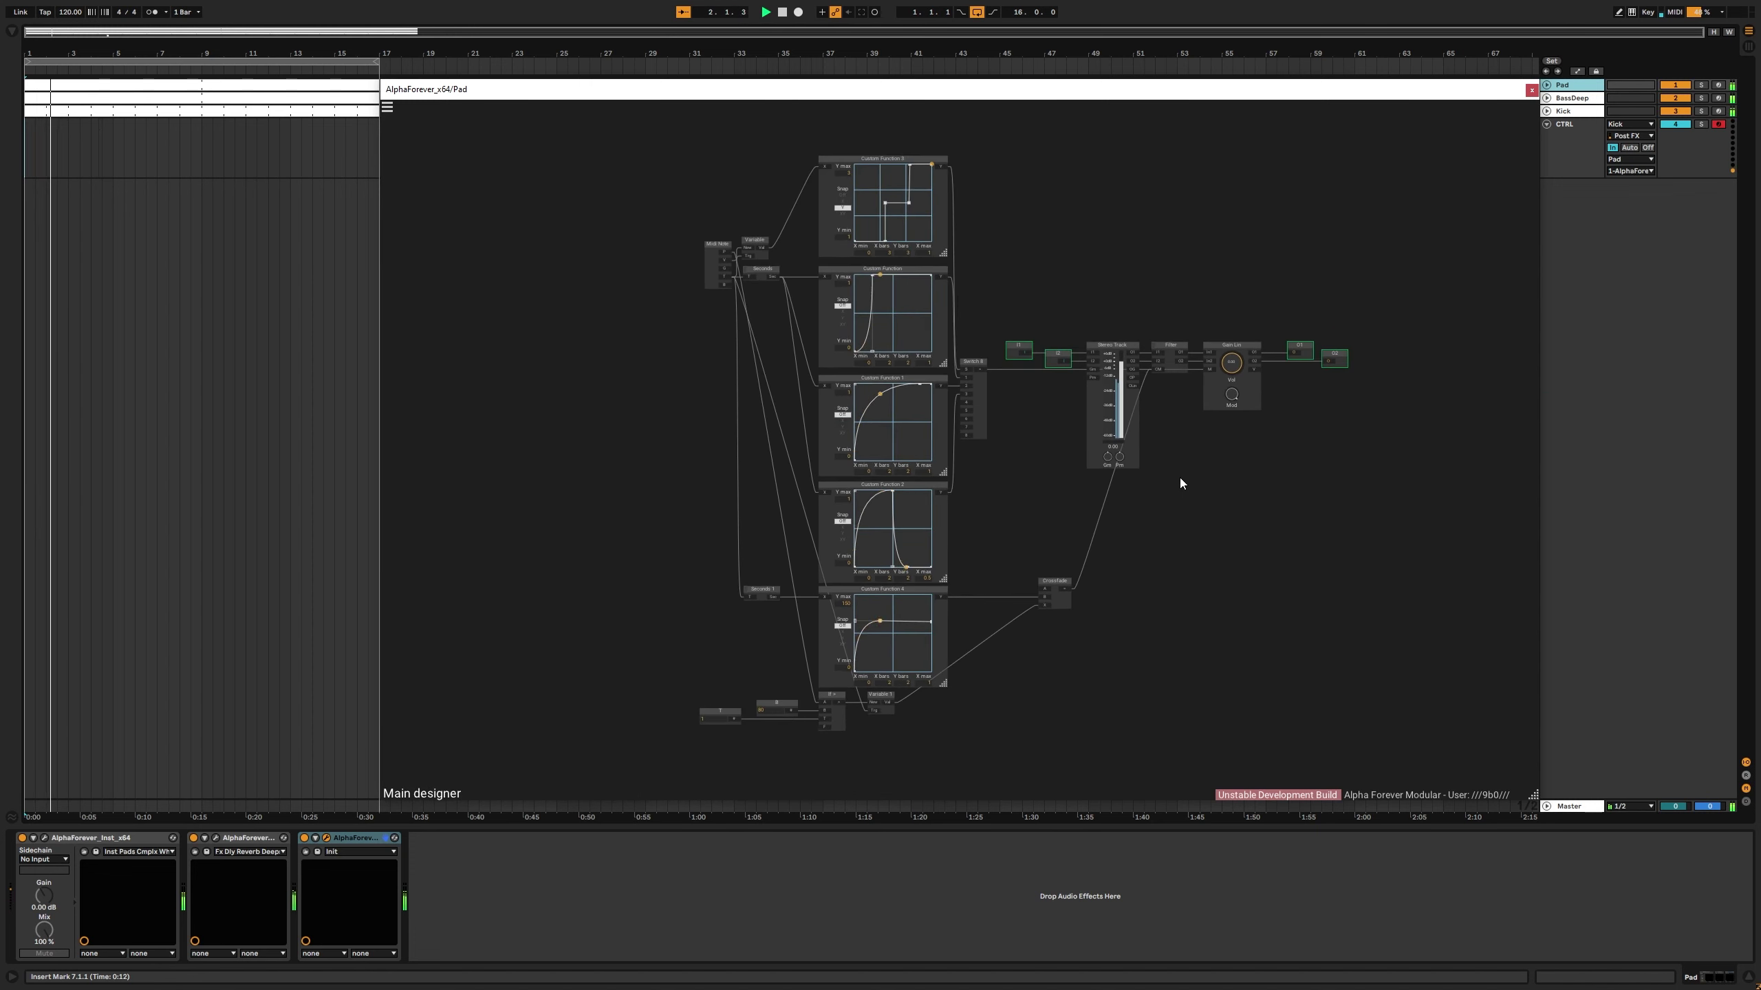
Step: Stop playback, open the Kick track's MIDI clip, and shorten the Alpha Forever window to uncover the clip's note editor
drag(1184, 490, 1157, 484)
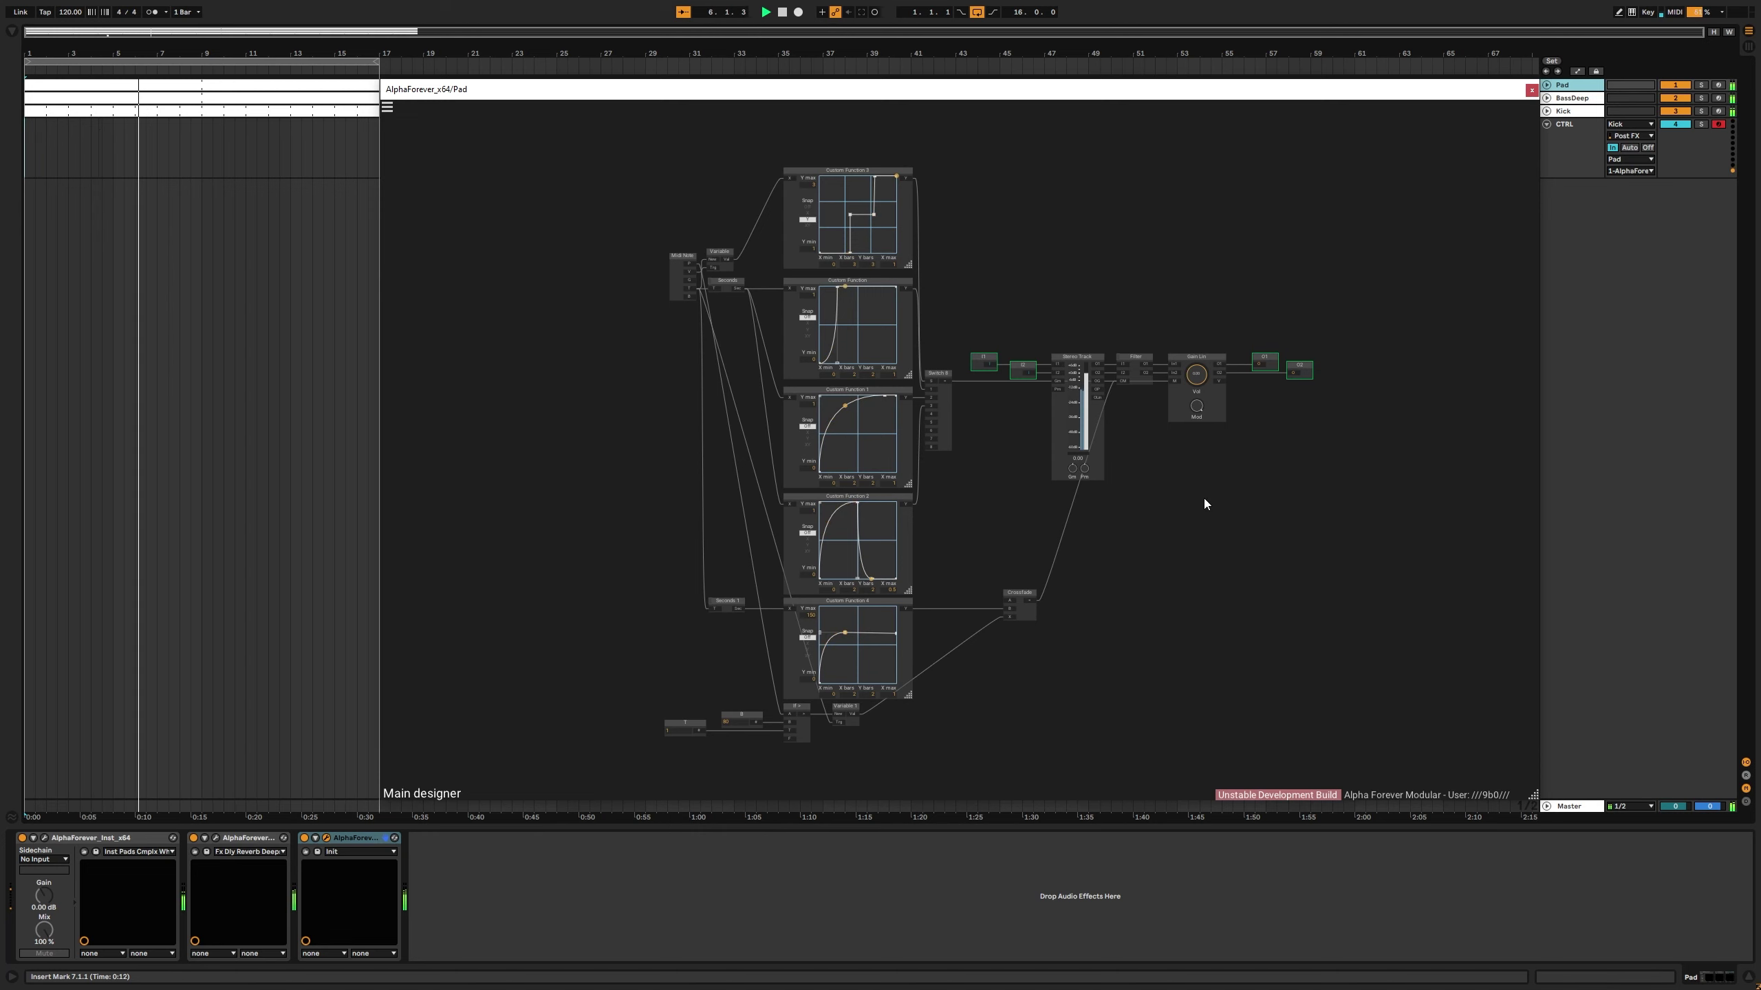
key(space)
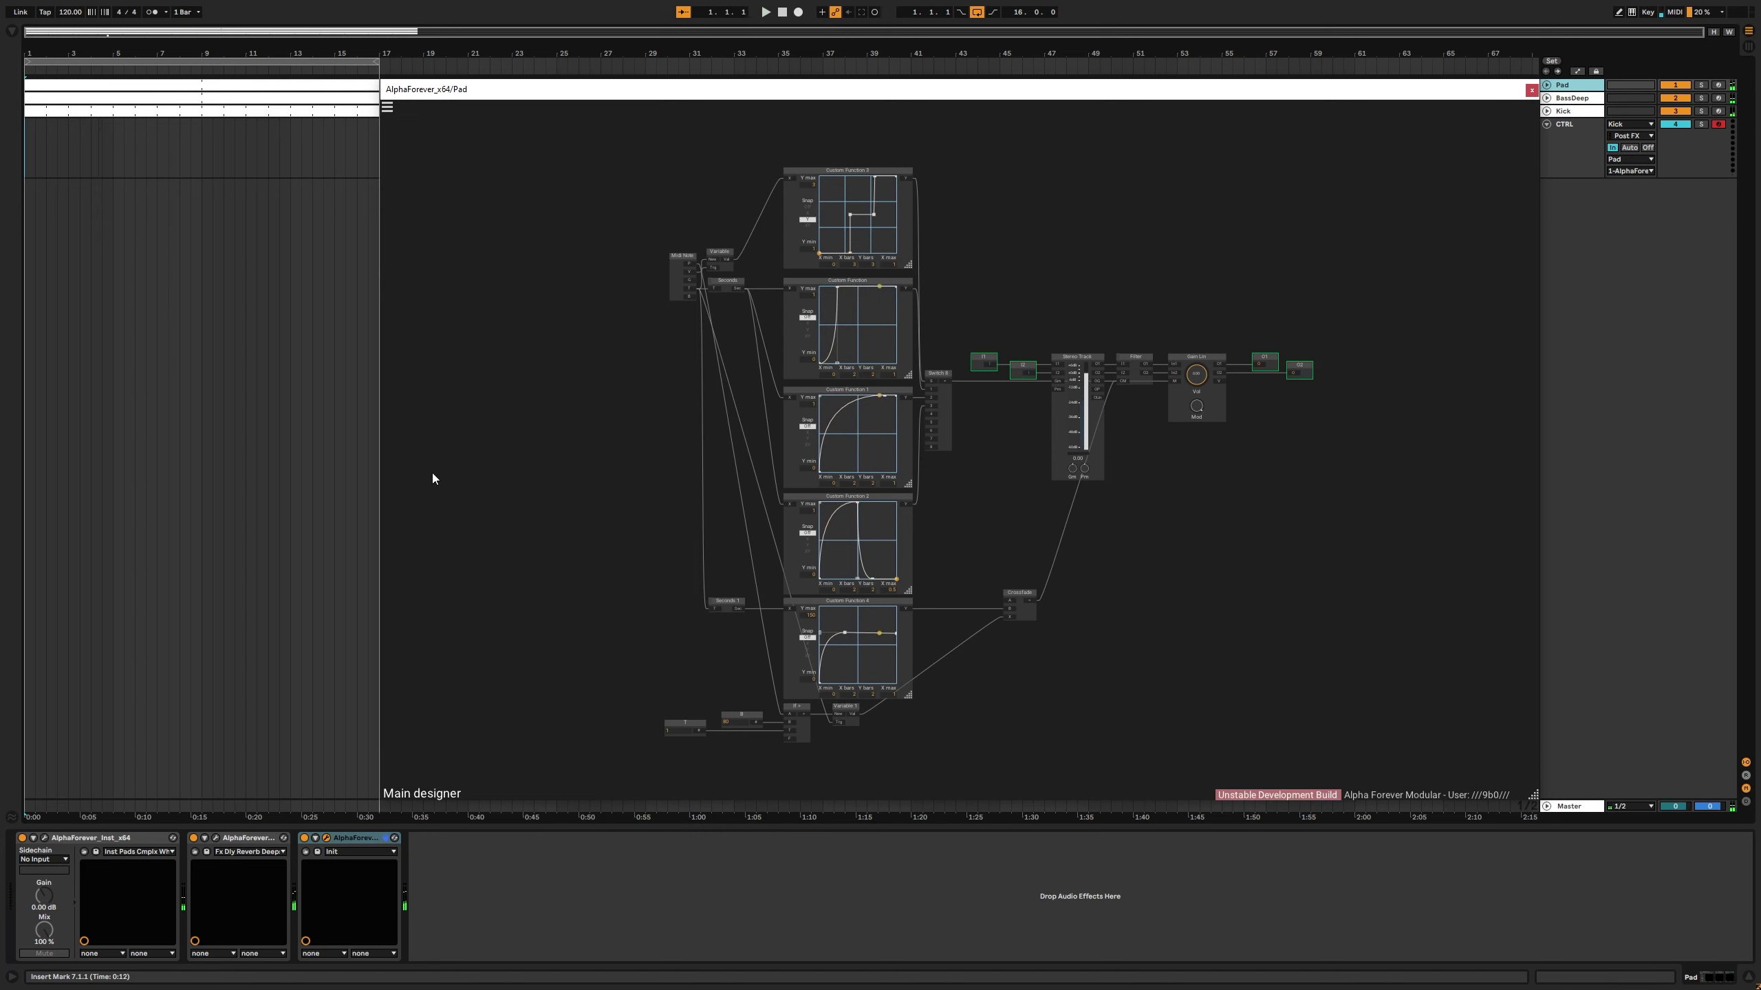
click(93, 113)
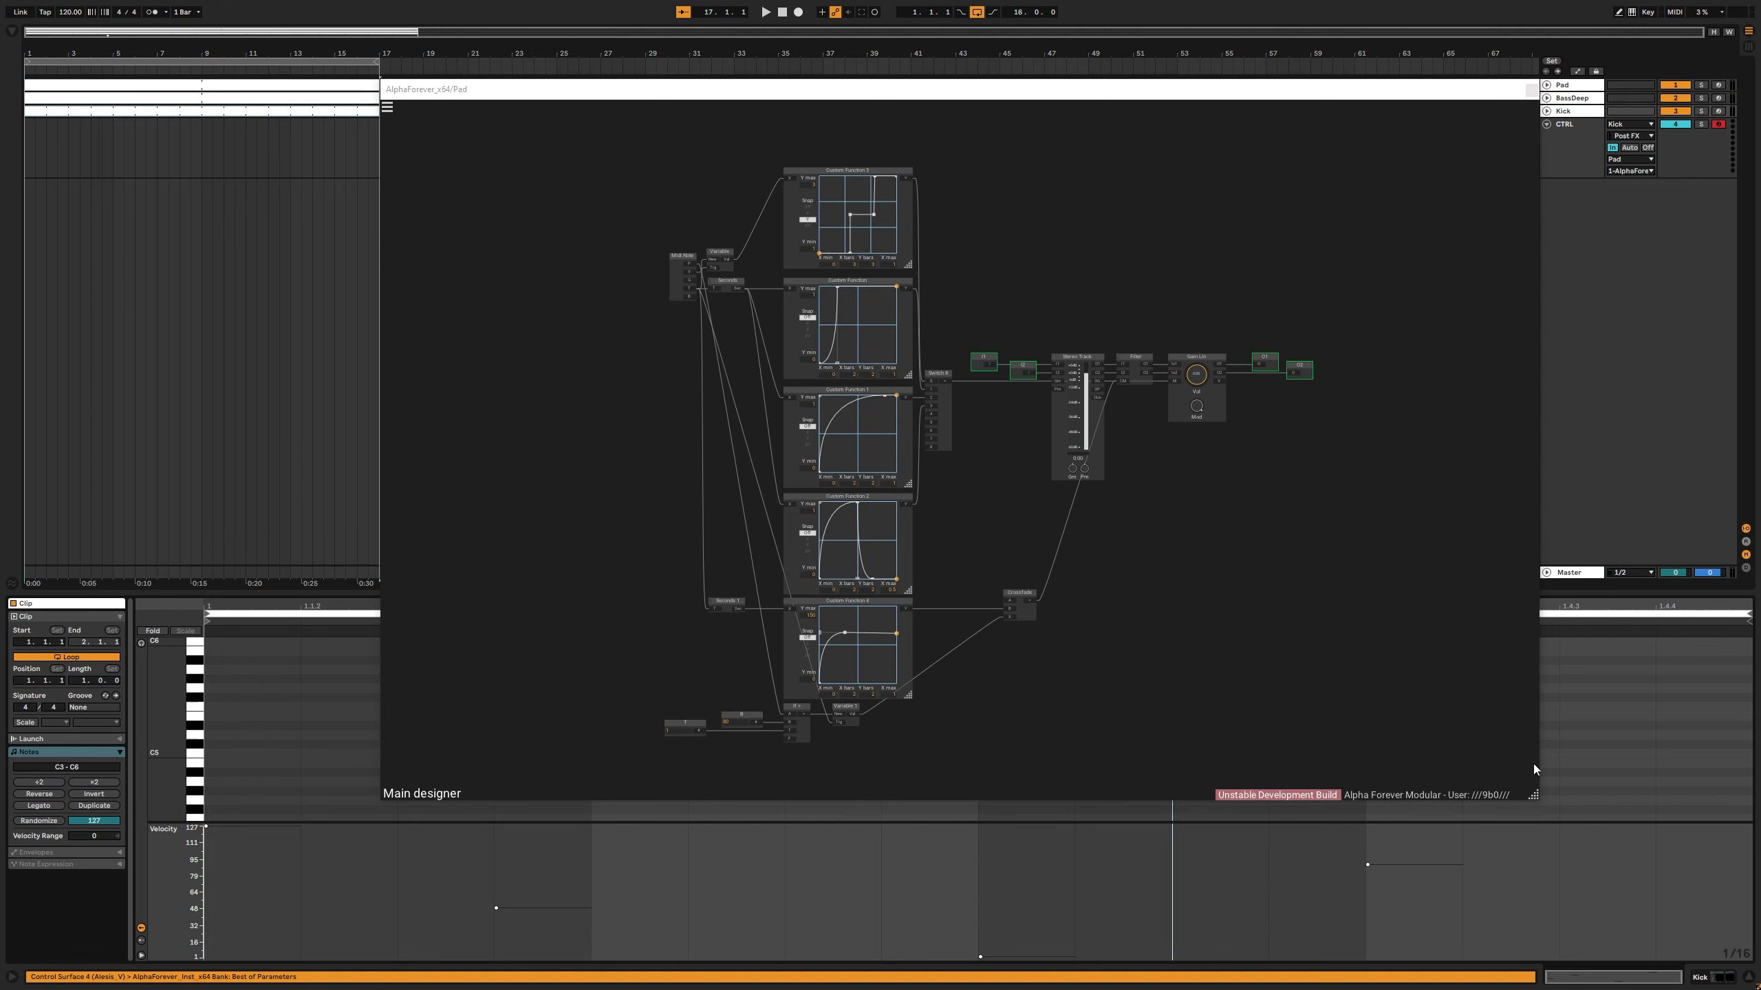
drag(1533, 796, 1562, 566)
drag(1400, 458, 1388, 375)
scroll(1388, 381, down, 5)
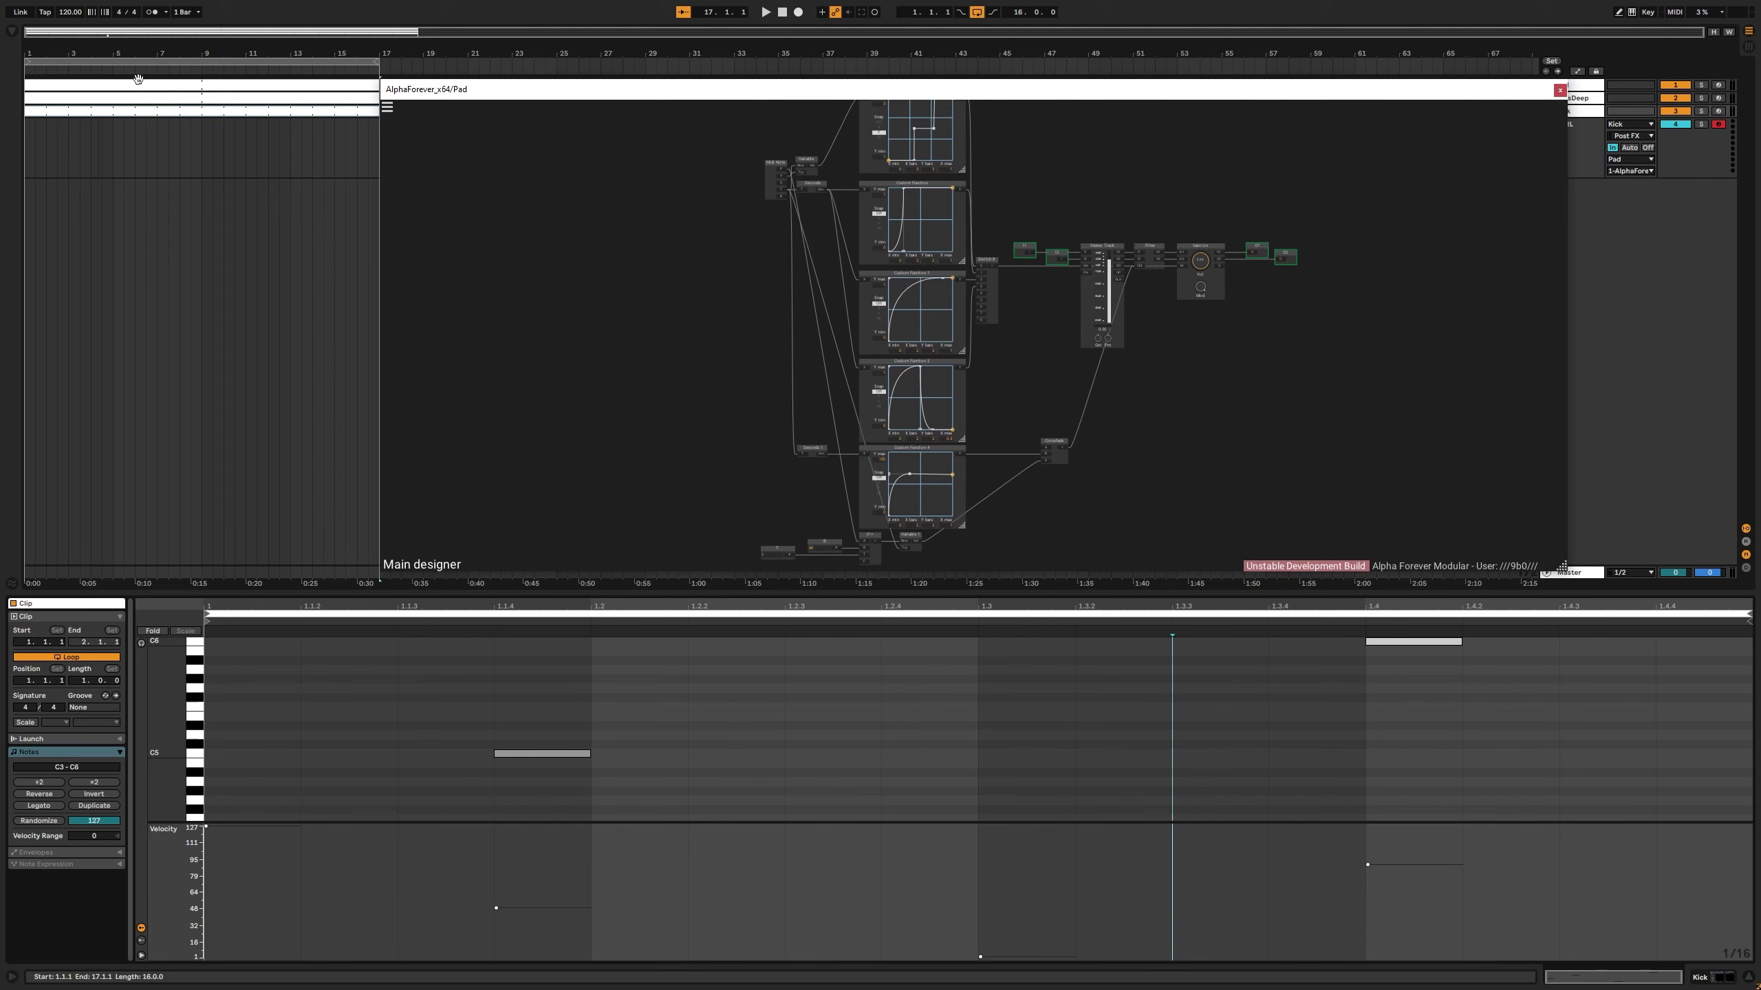
Step: Fold the Kick clip to its used note rows, and move the second note to C3 and the third note to C4
click(93, 108)
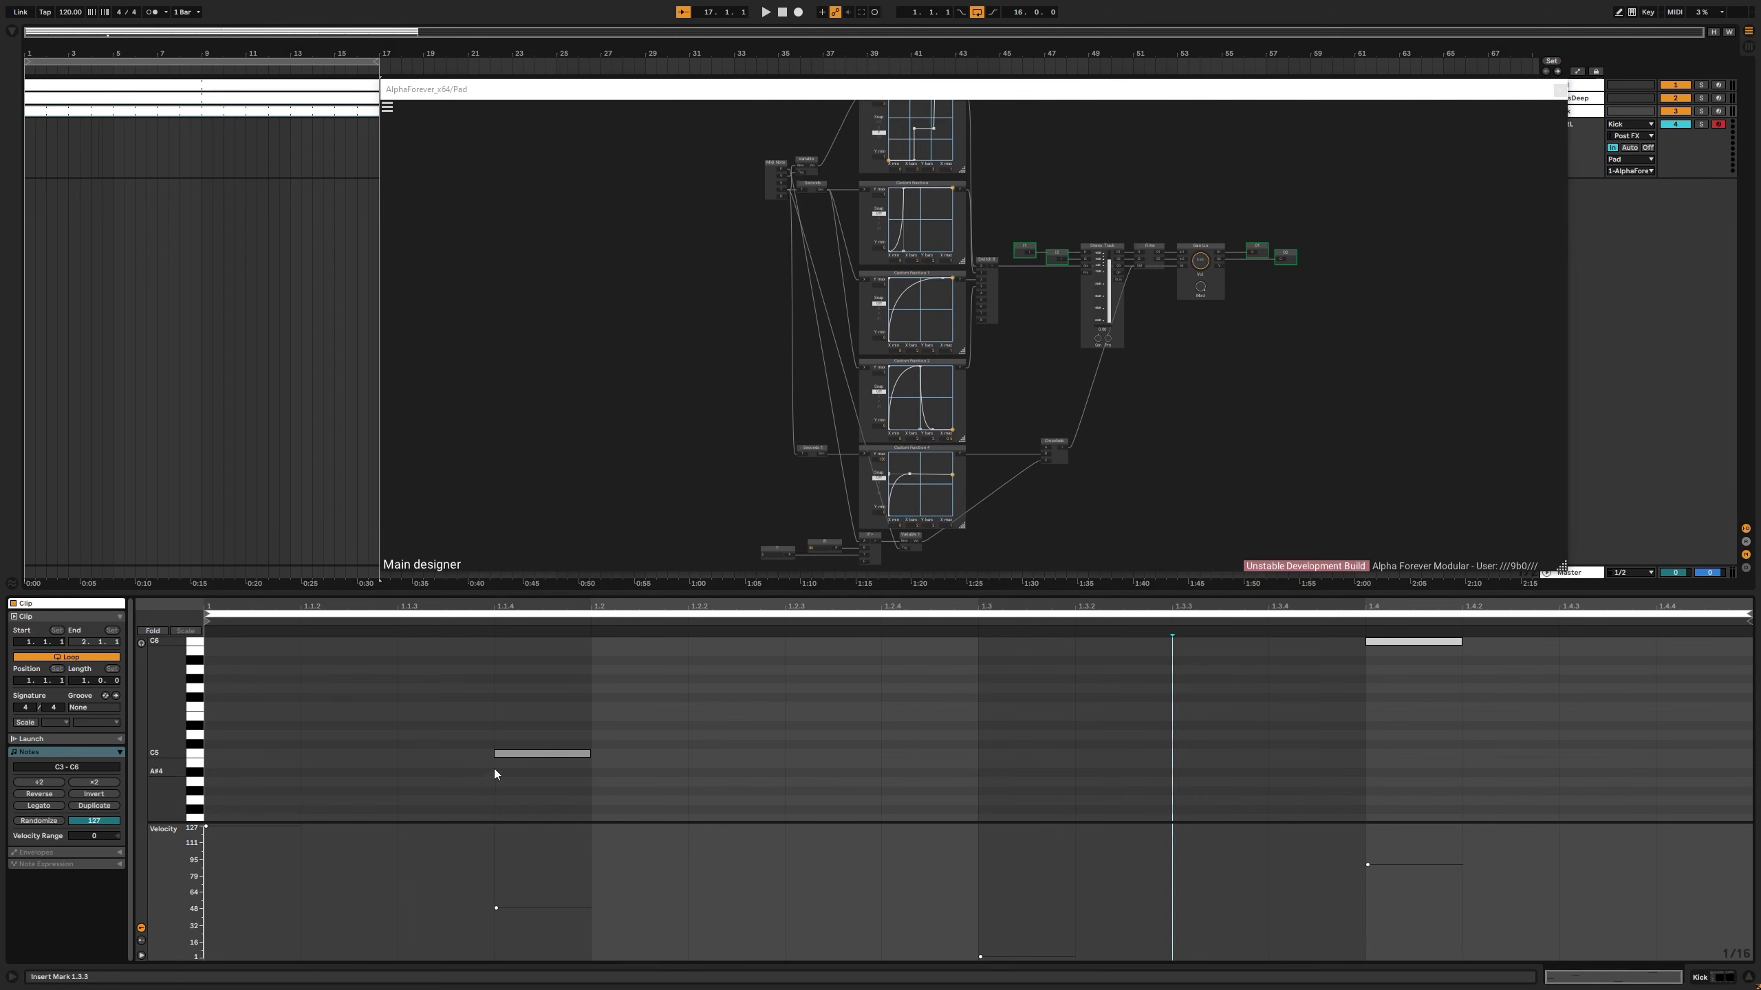
click(156, 631)
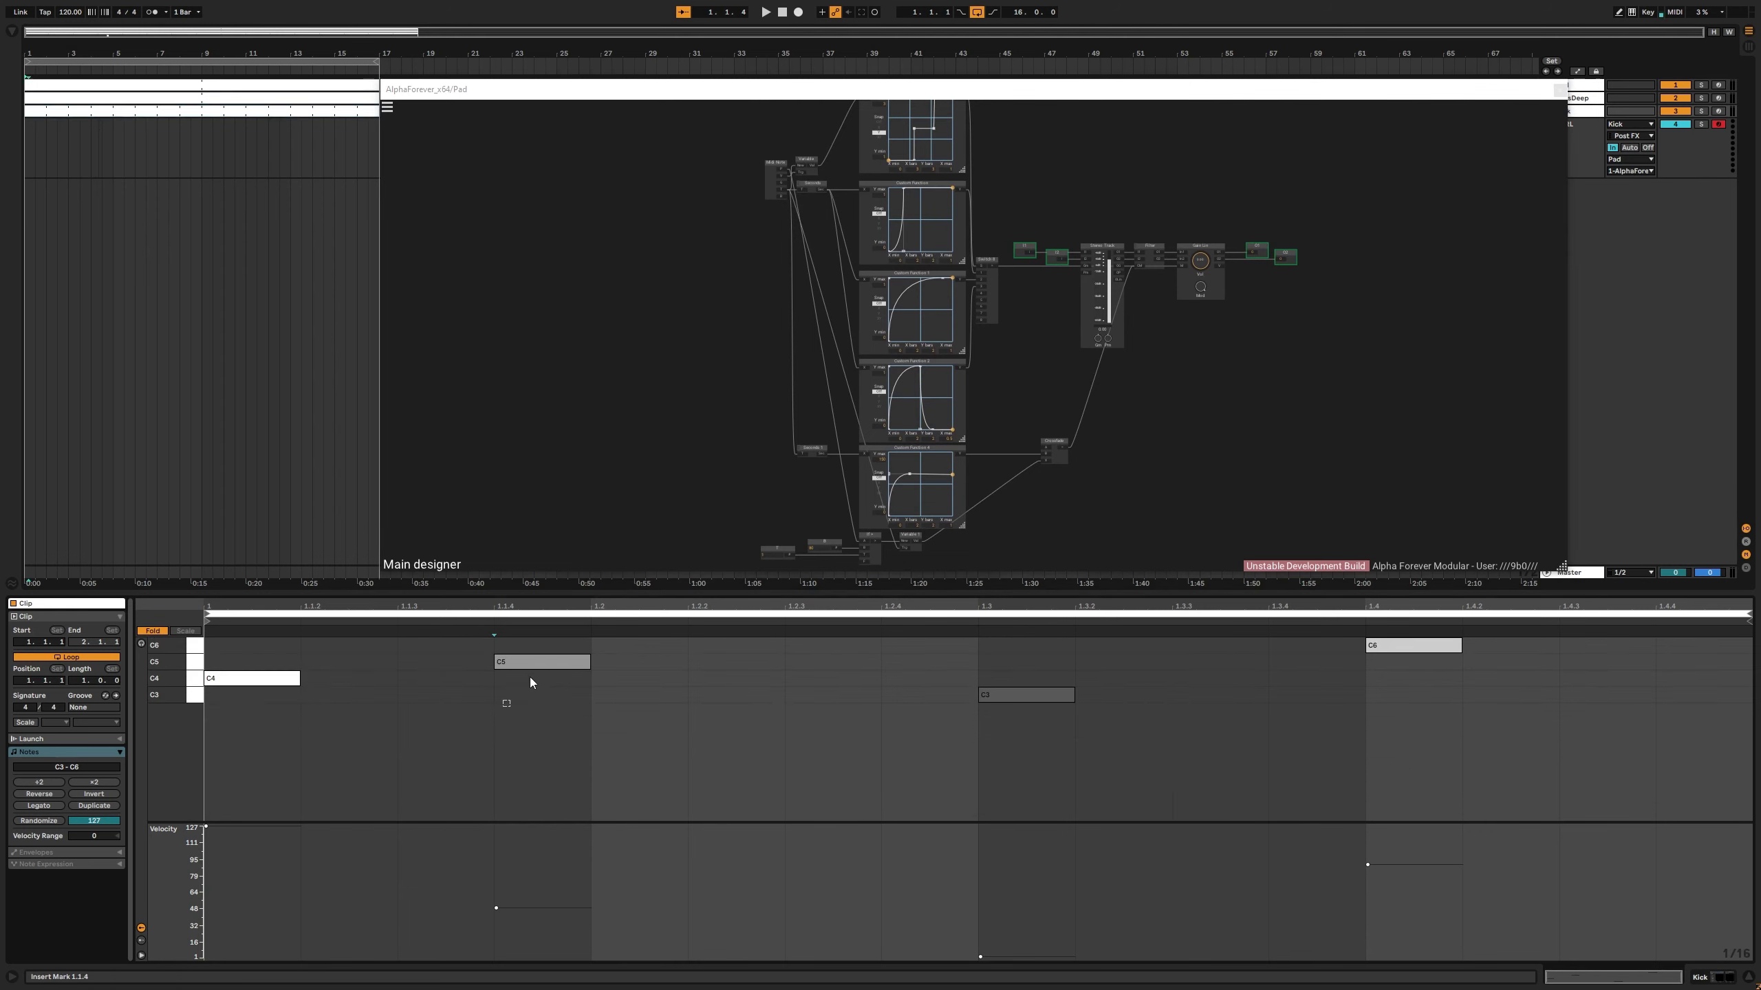
click(547, 663)
key(shift+Down)
key(shift+Down)
click(1054, 695)
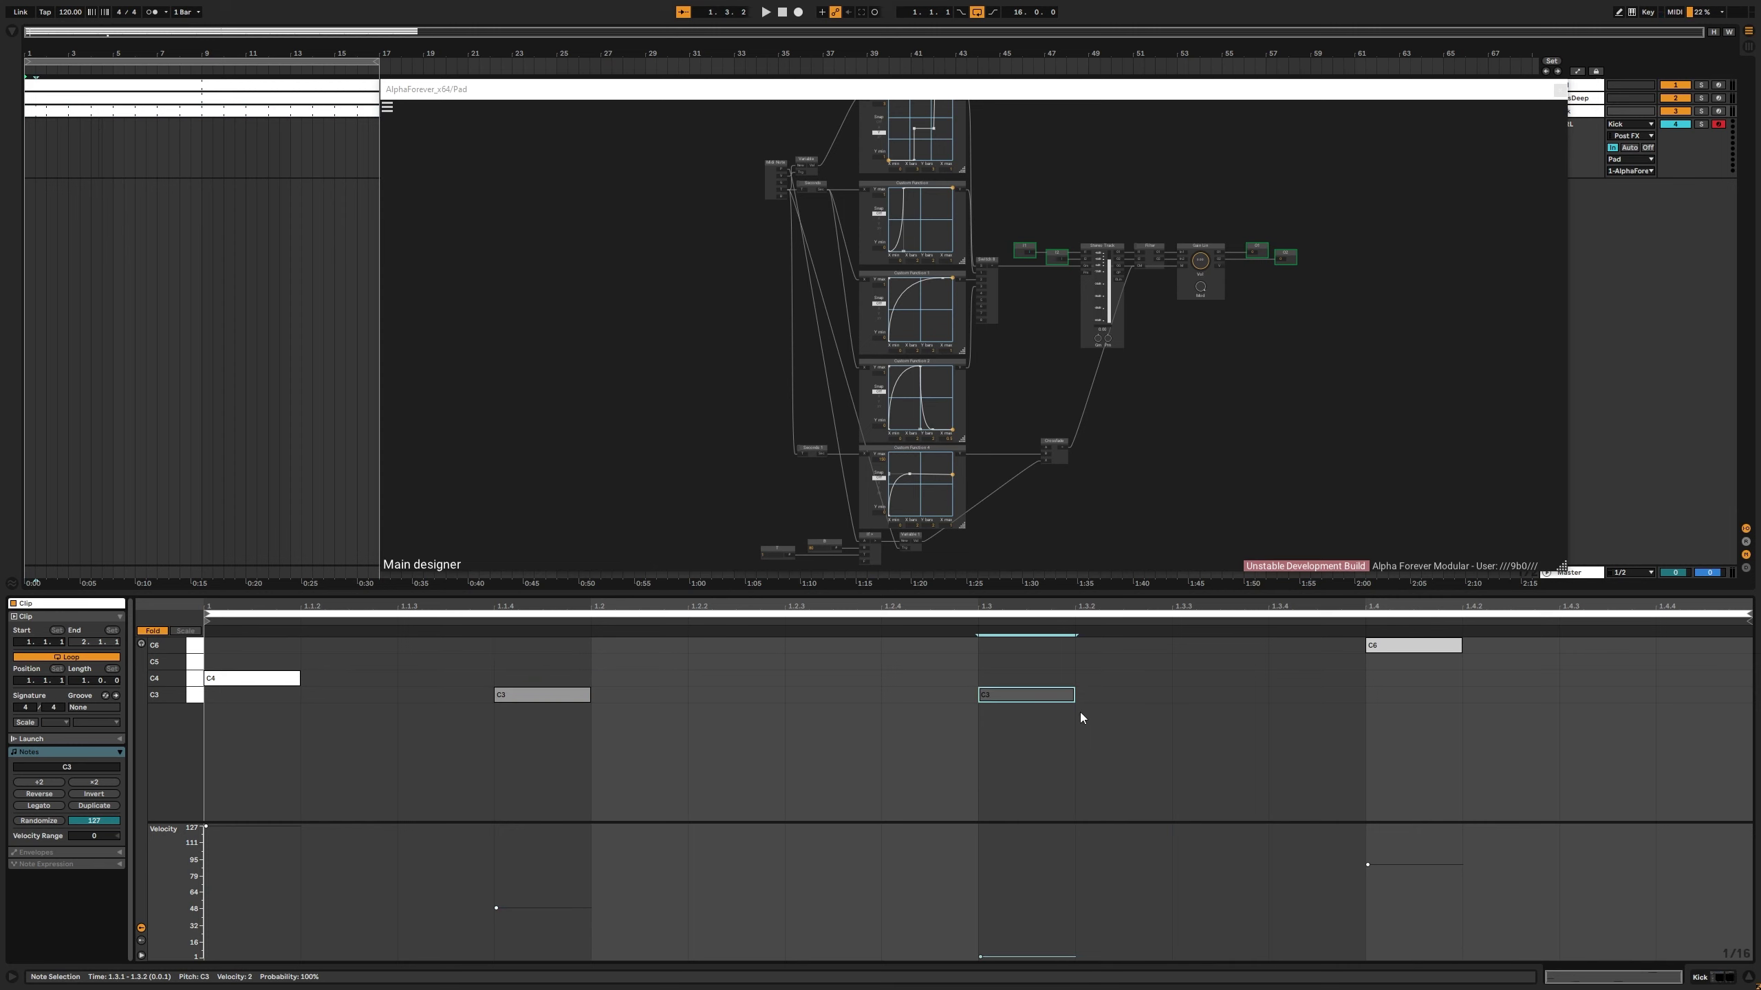
key(shift+Up)
click(1421, 657)
click(912, 741)
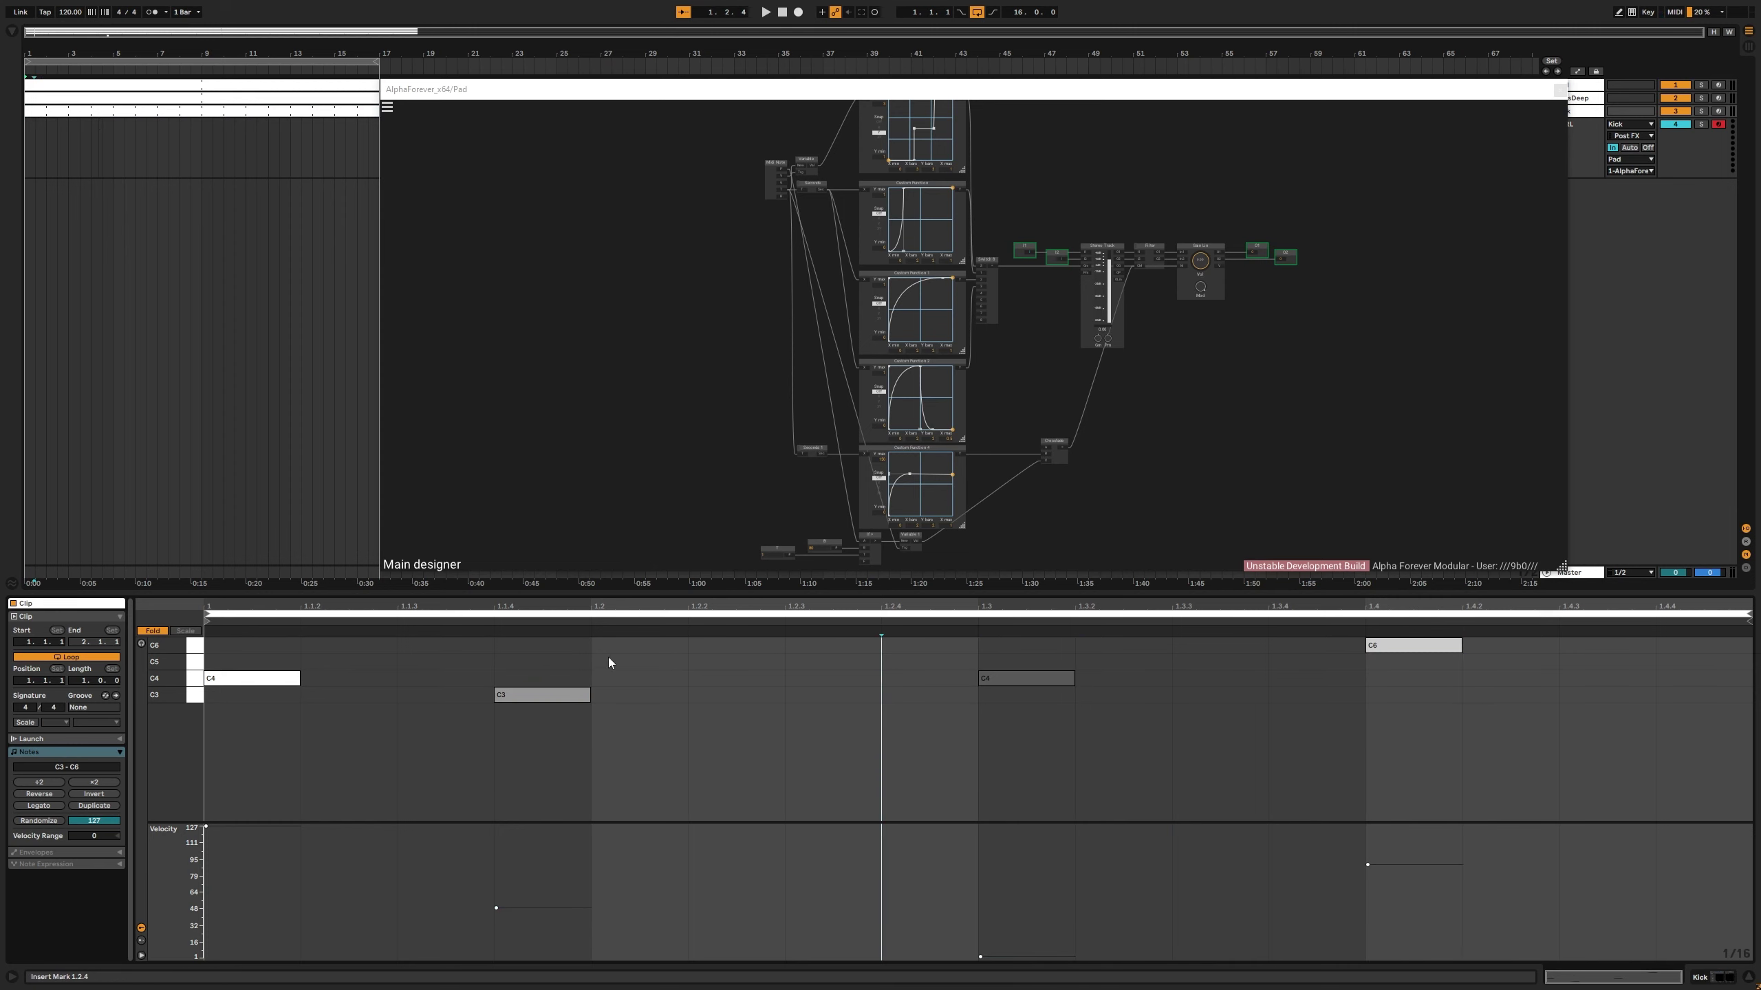
Step: Set the Kick clip's note velocities to about 11 for the second note, about 98 for the third and 48 for the fourth
drag(497, 908, 496, 947)
drag(980, 958, 980, 858)
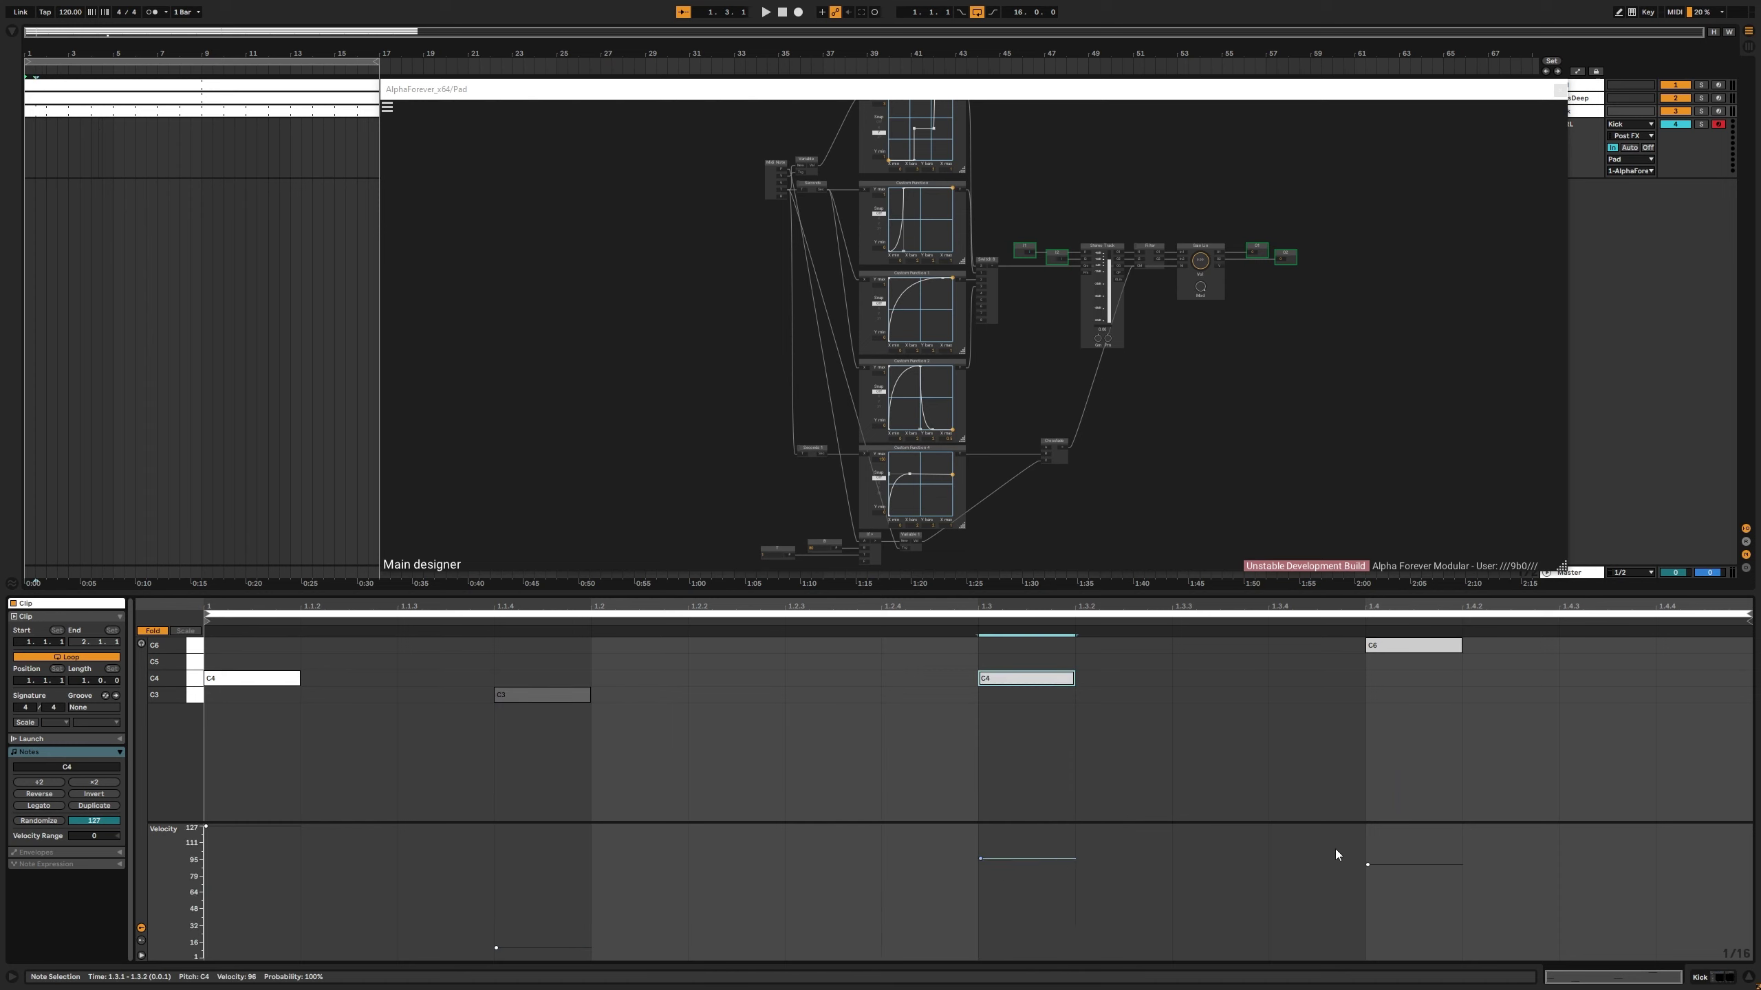
drag(1369, 864, 1369, 908)
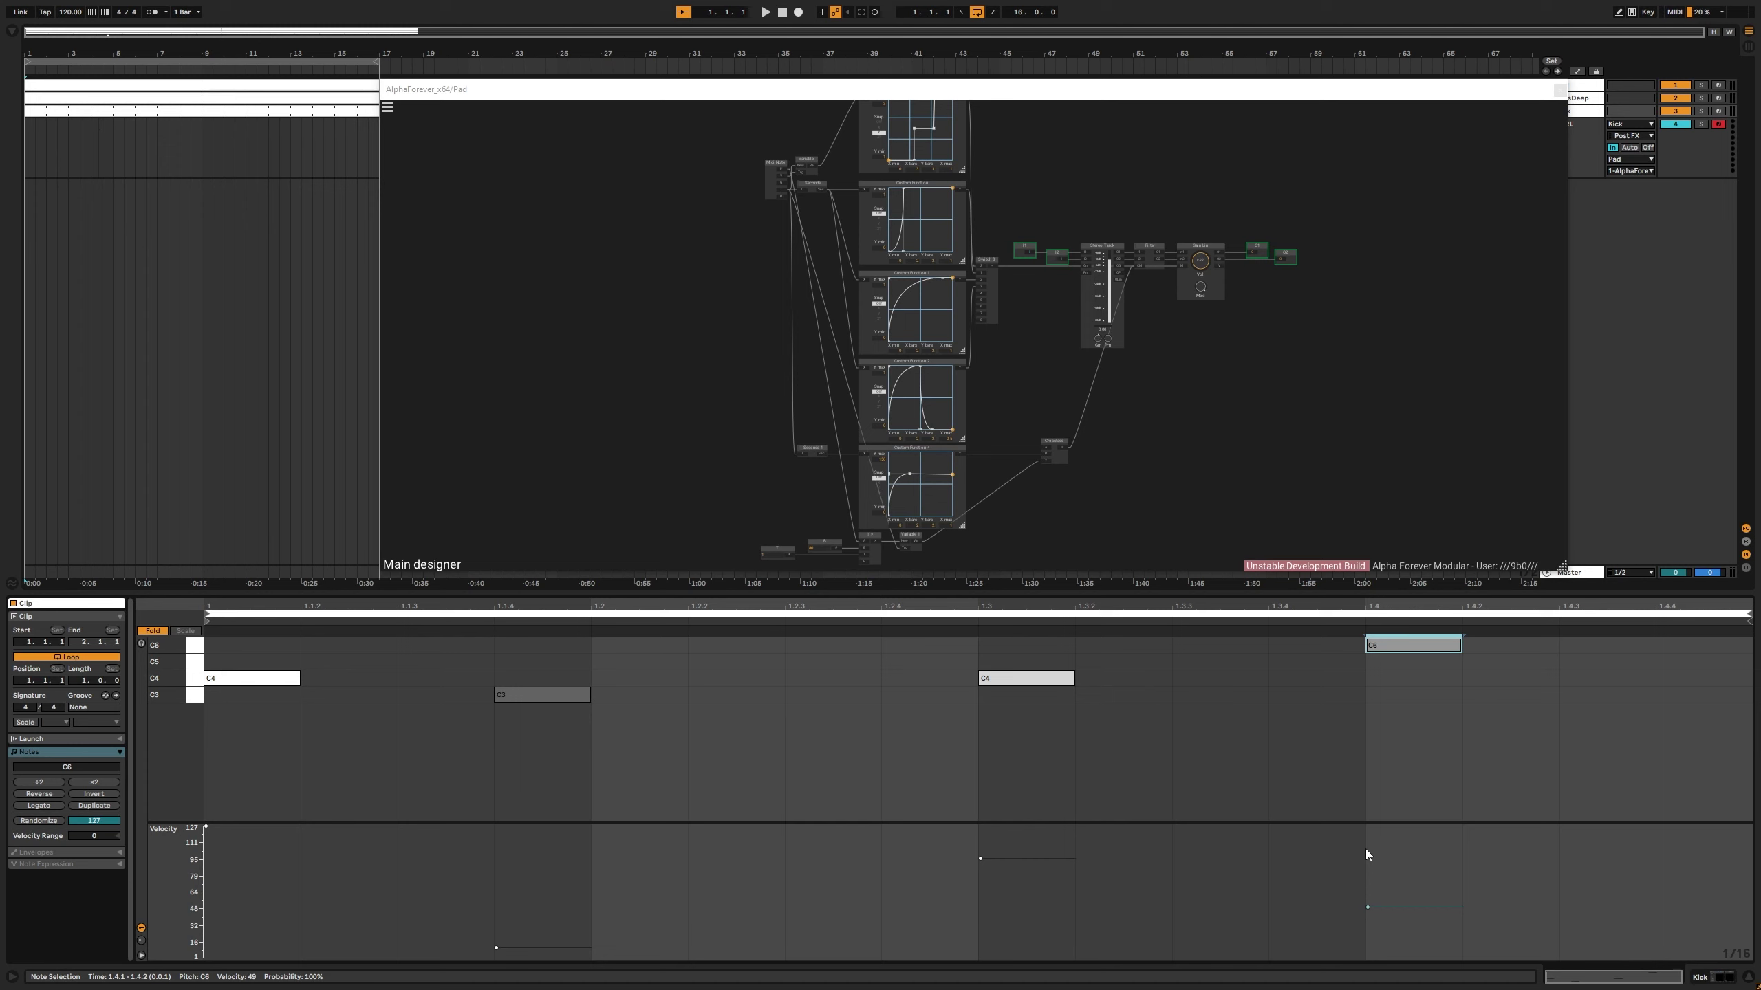
Step: Audition the edited Kick pattern with the Pad patch, stop playback, and bring the whole module graph into view
key(space)
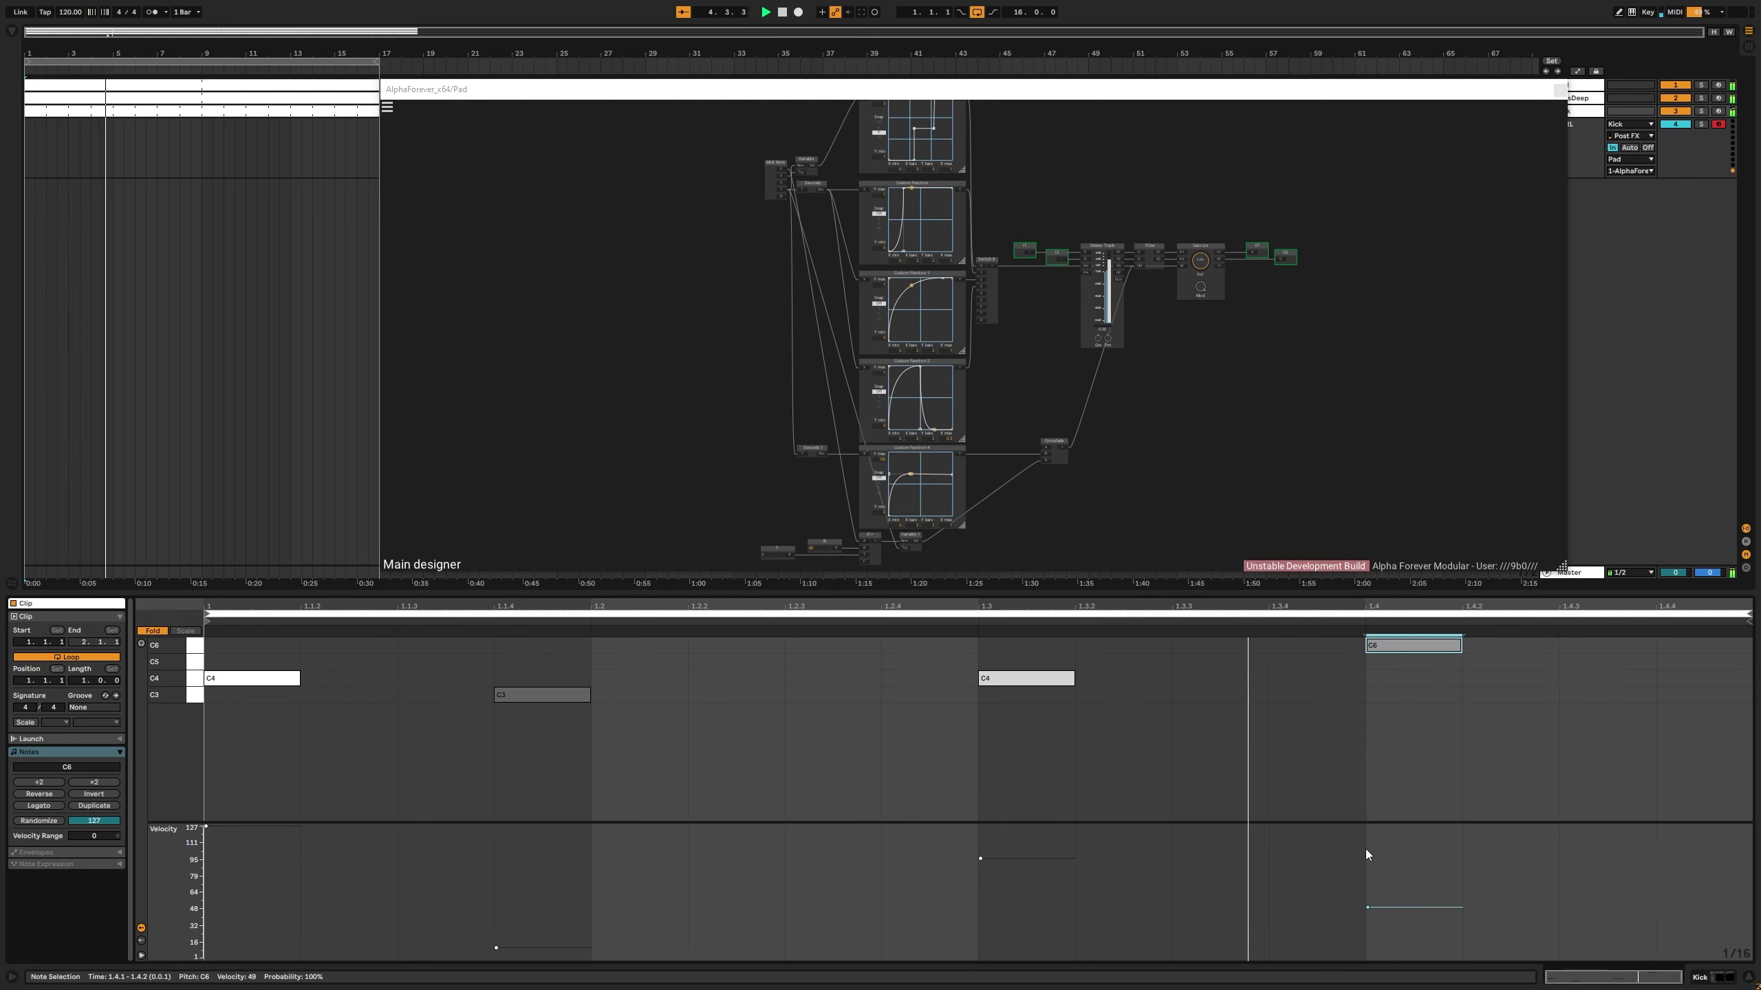
key(space)
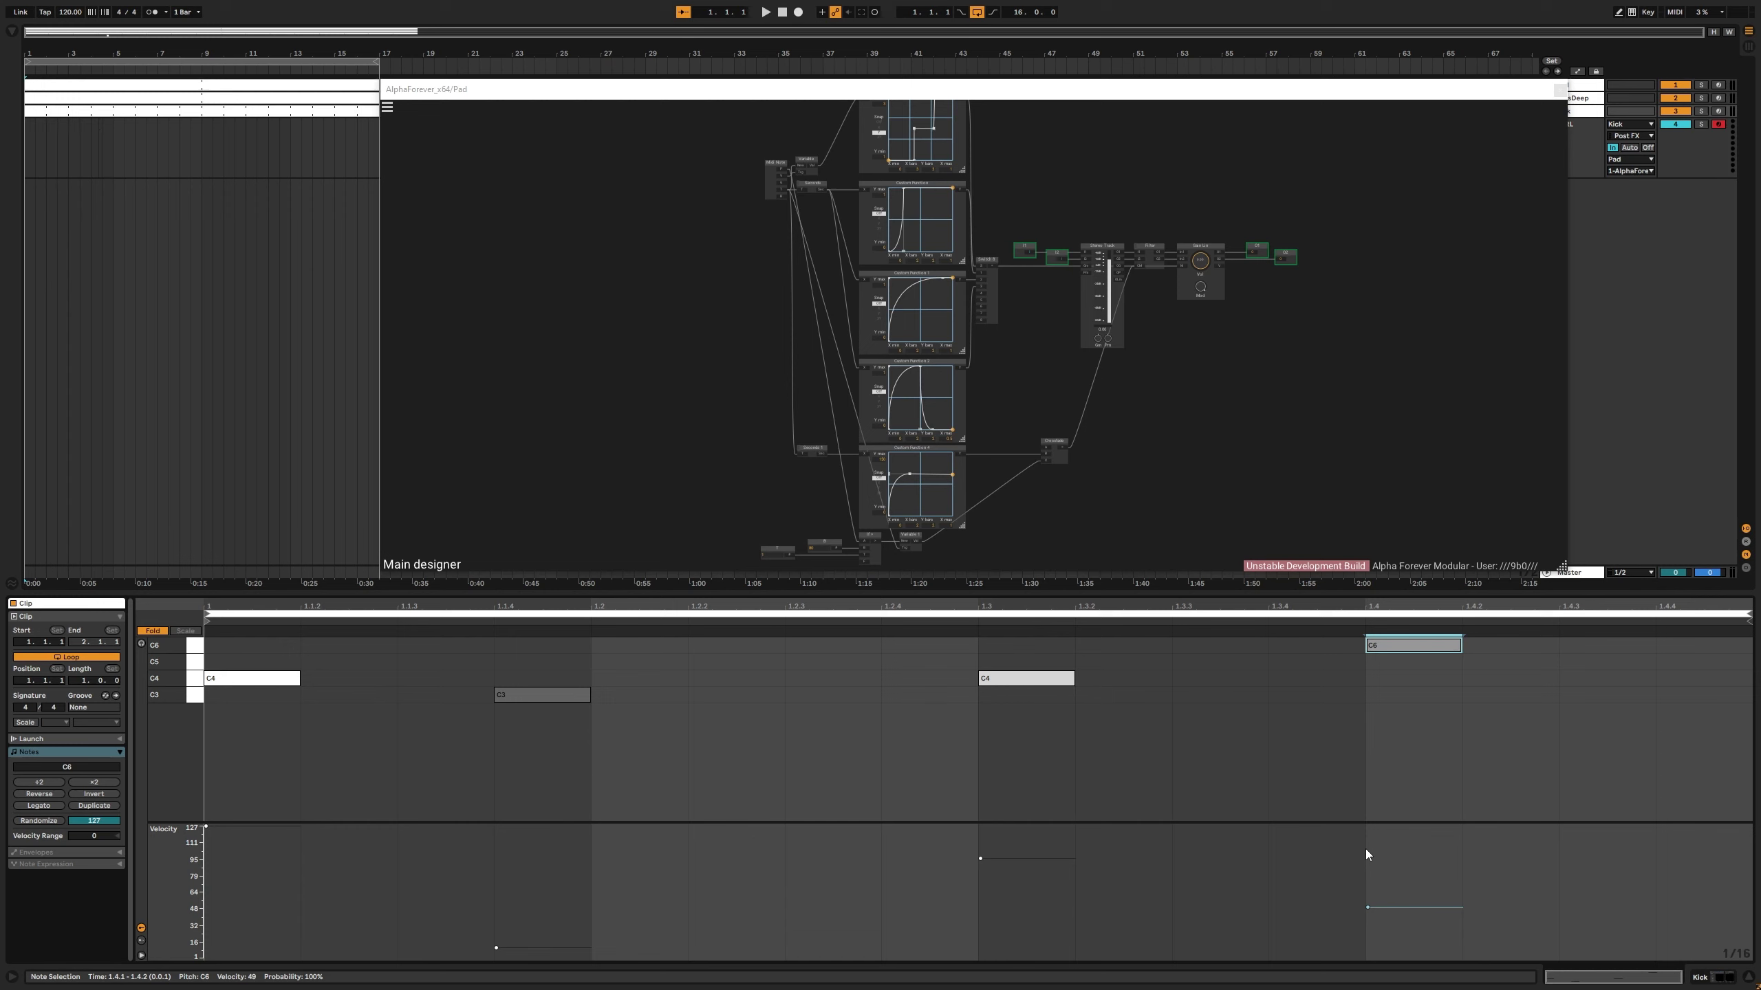
scroll(1202, 426, down, 3)
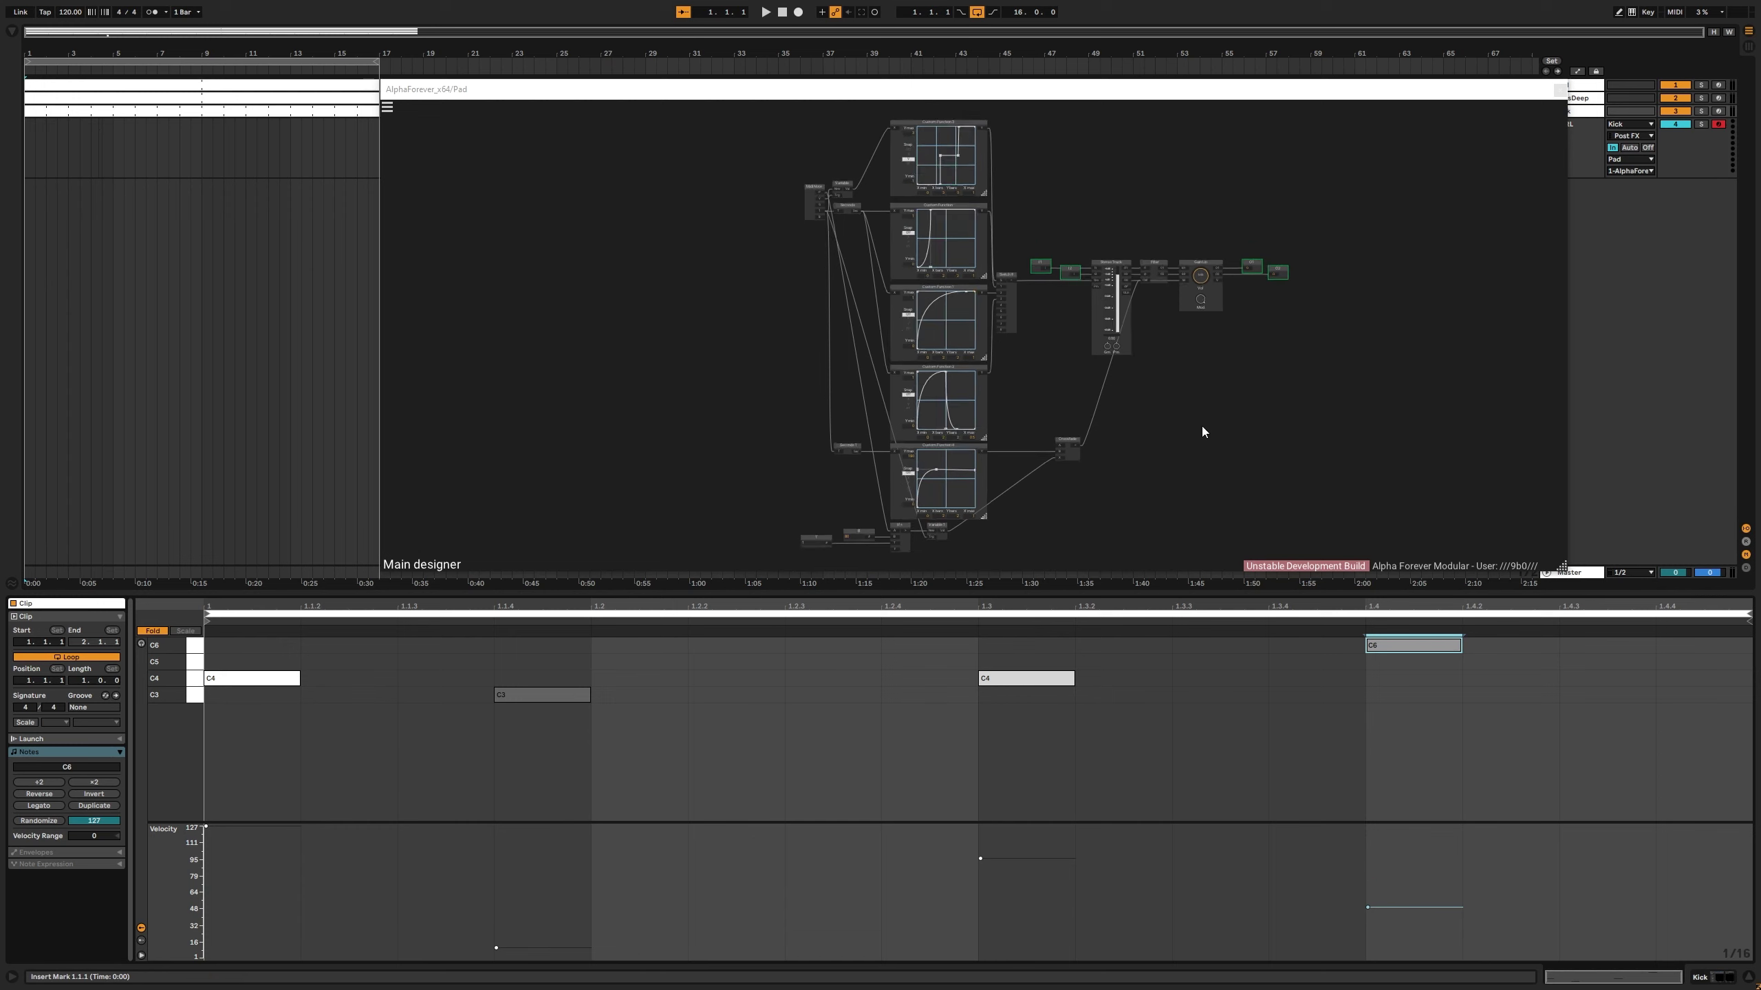
drag(1207, 373, 1203, 377)
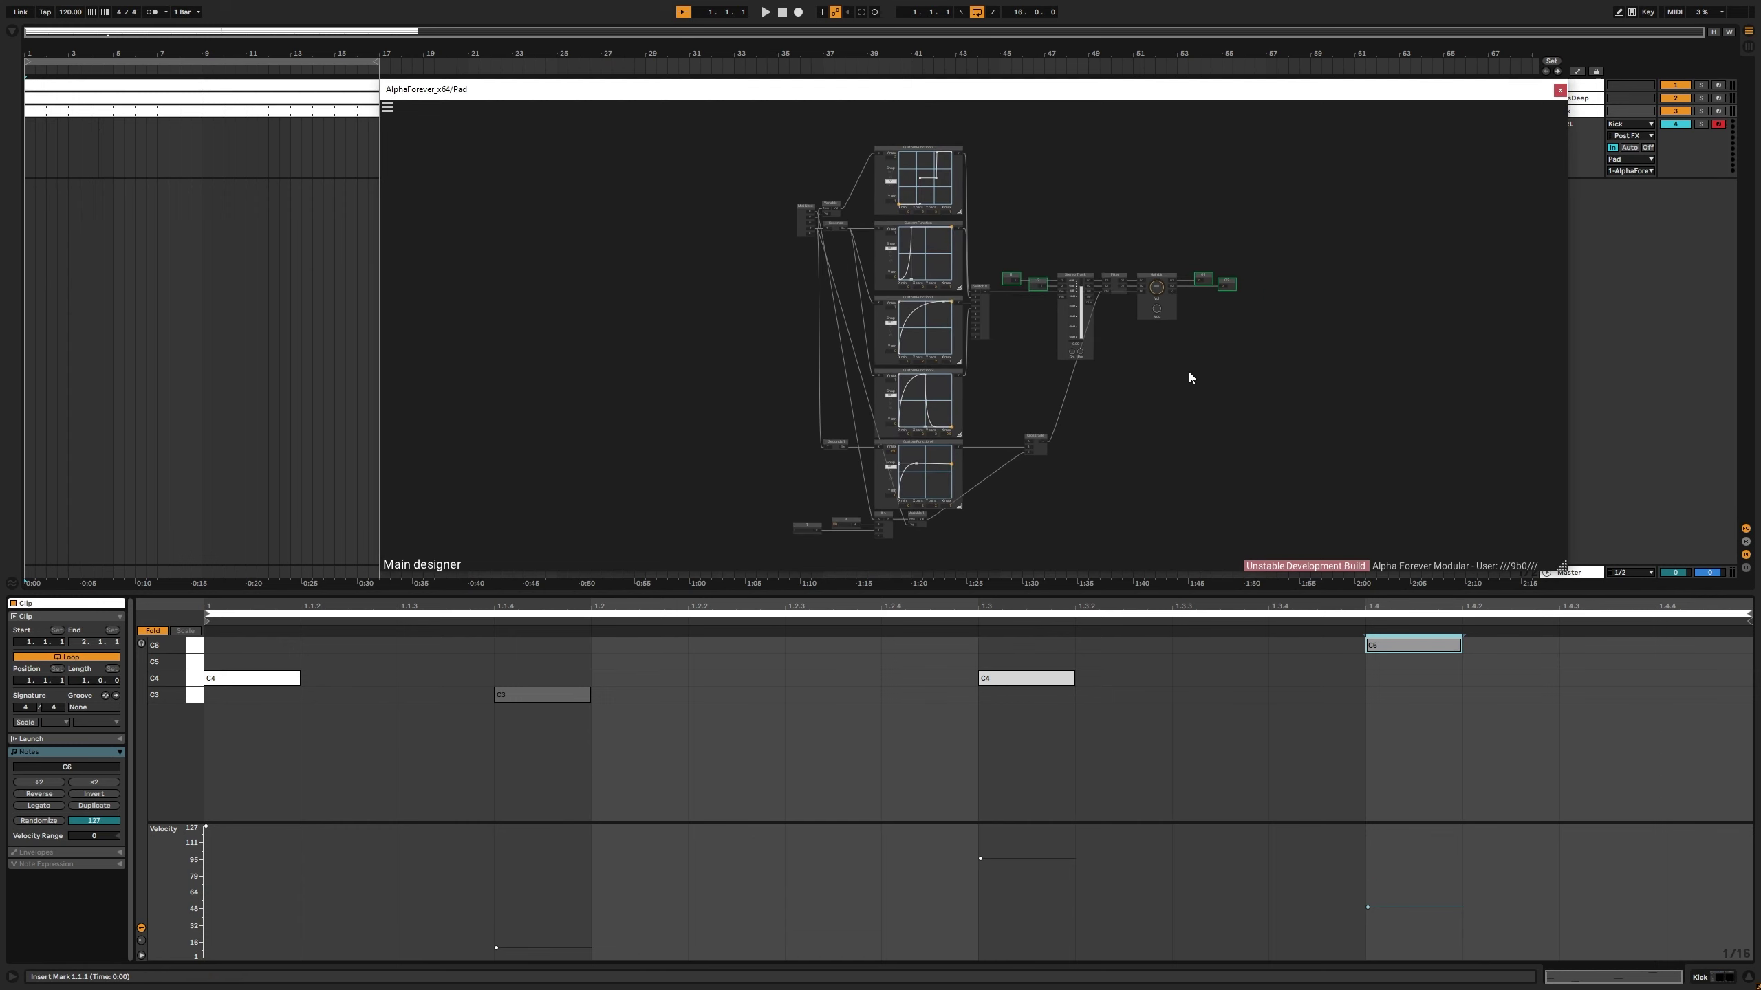